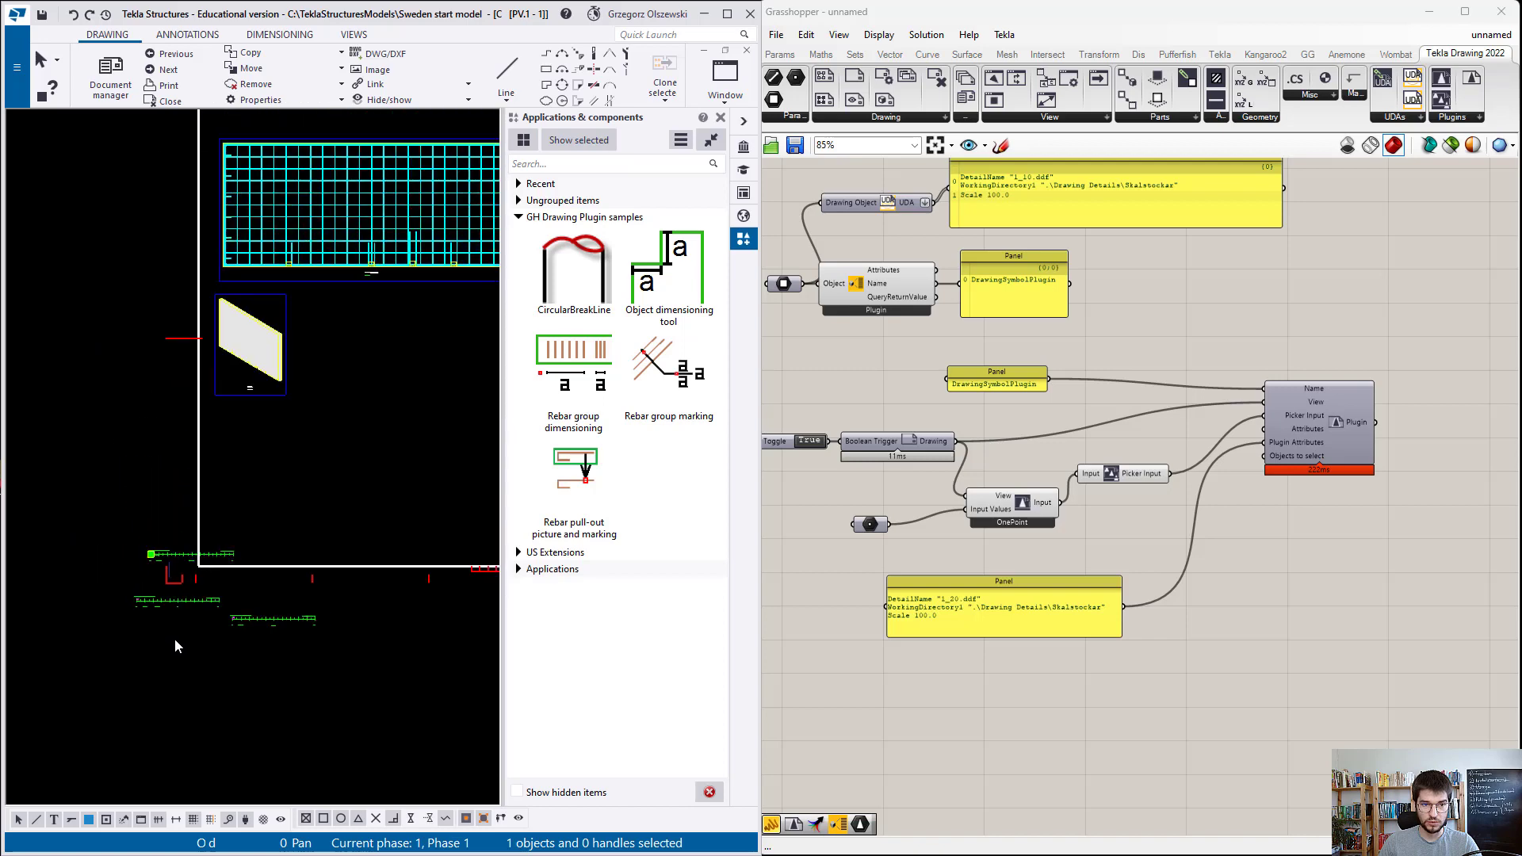
Step: Place a CircularBreakLine horizontally in the empty area beside the wall in section view A-A of the Tekla drawing
scroll(273, 337, "down", 1)
scroll(473, 303, "up", 1)
scroll(471, 307, "up", 2)
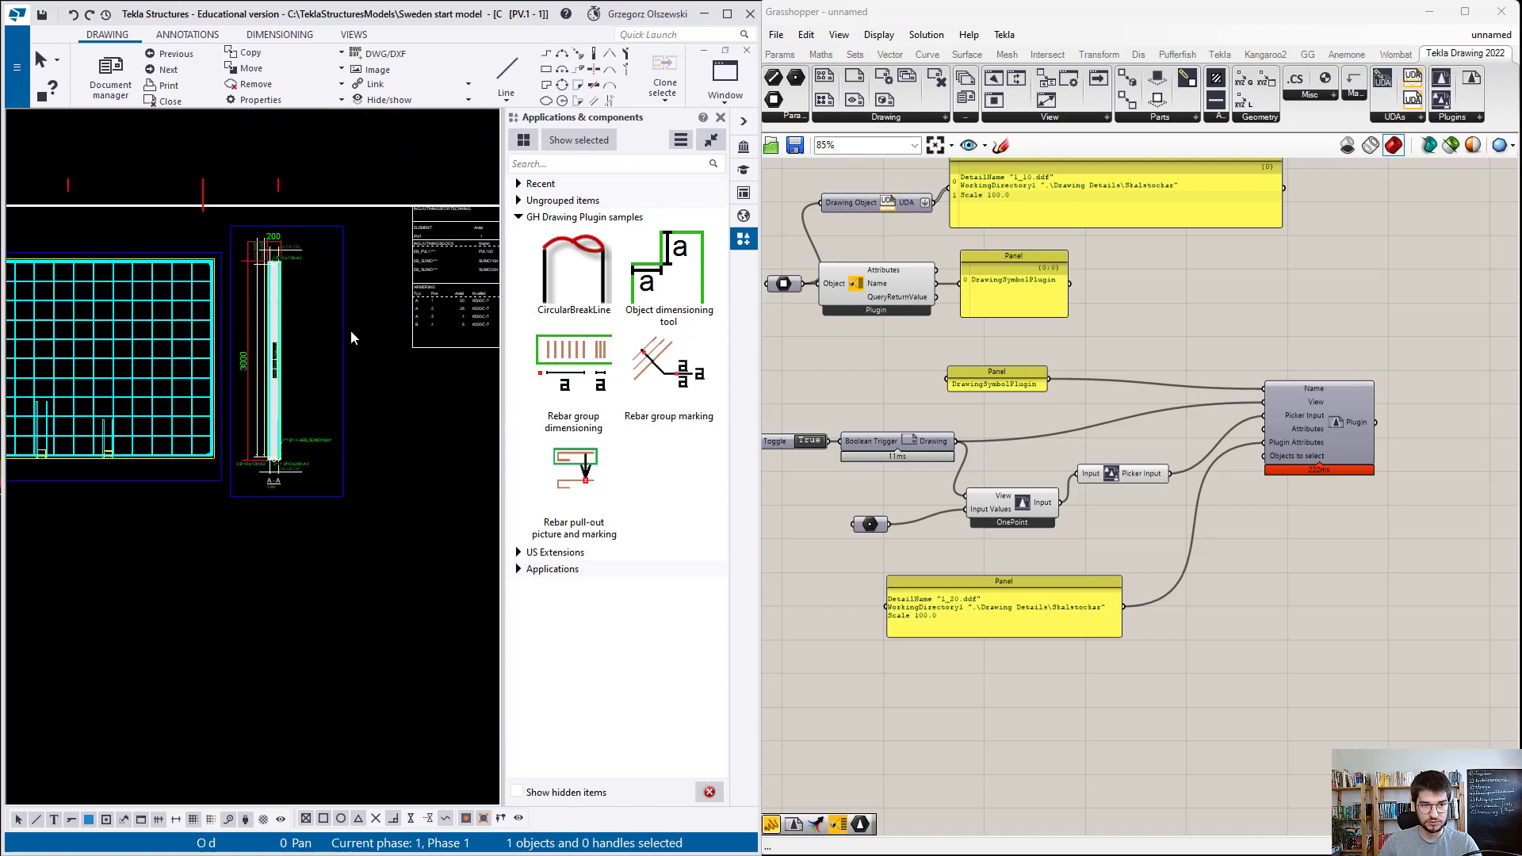
left_click(582, 295)
scroll(279, 450, "up", 2)
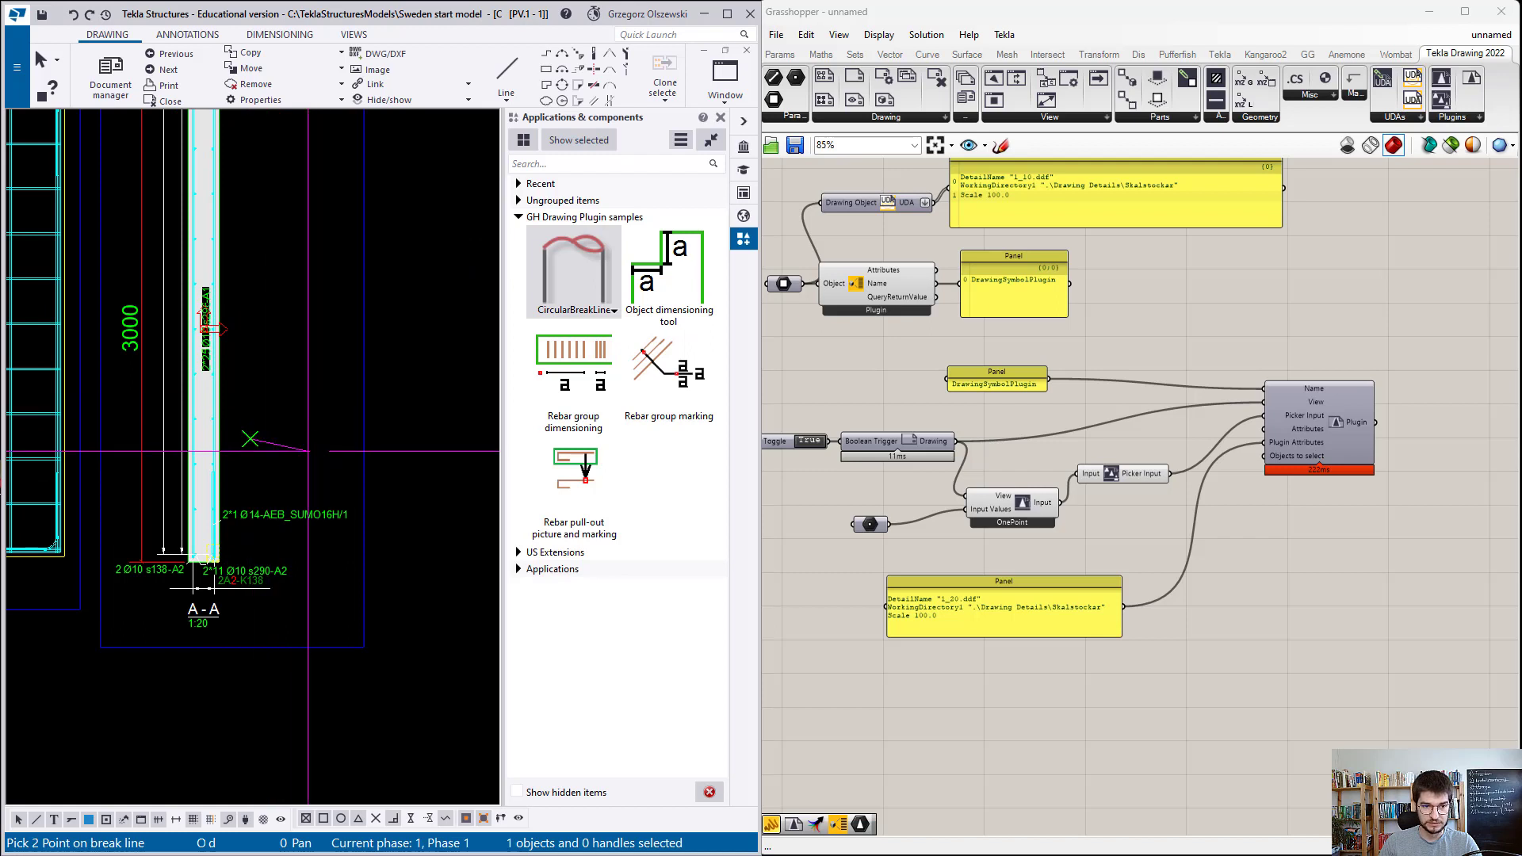
left_click(357, 436)
scroll(341, 473, "up", 2)
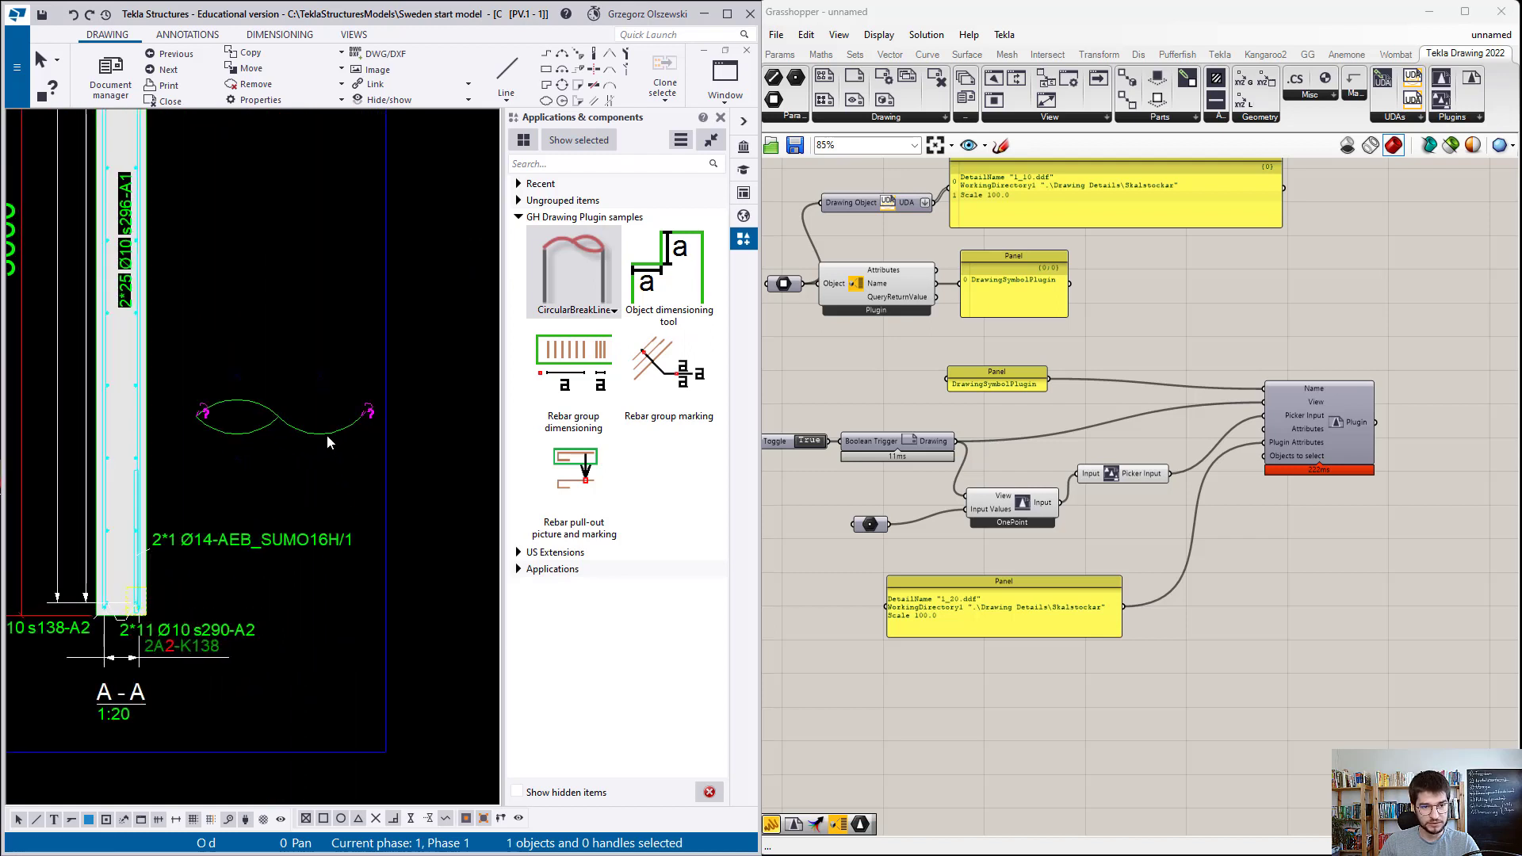
Step: In Grasshopper, reference the placed circular break line in the drawing object parameter feeding the UDA and Plugin deconstruct components
left_click(326, 435)
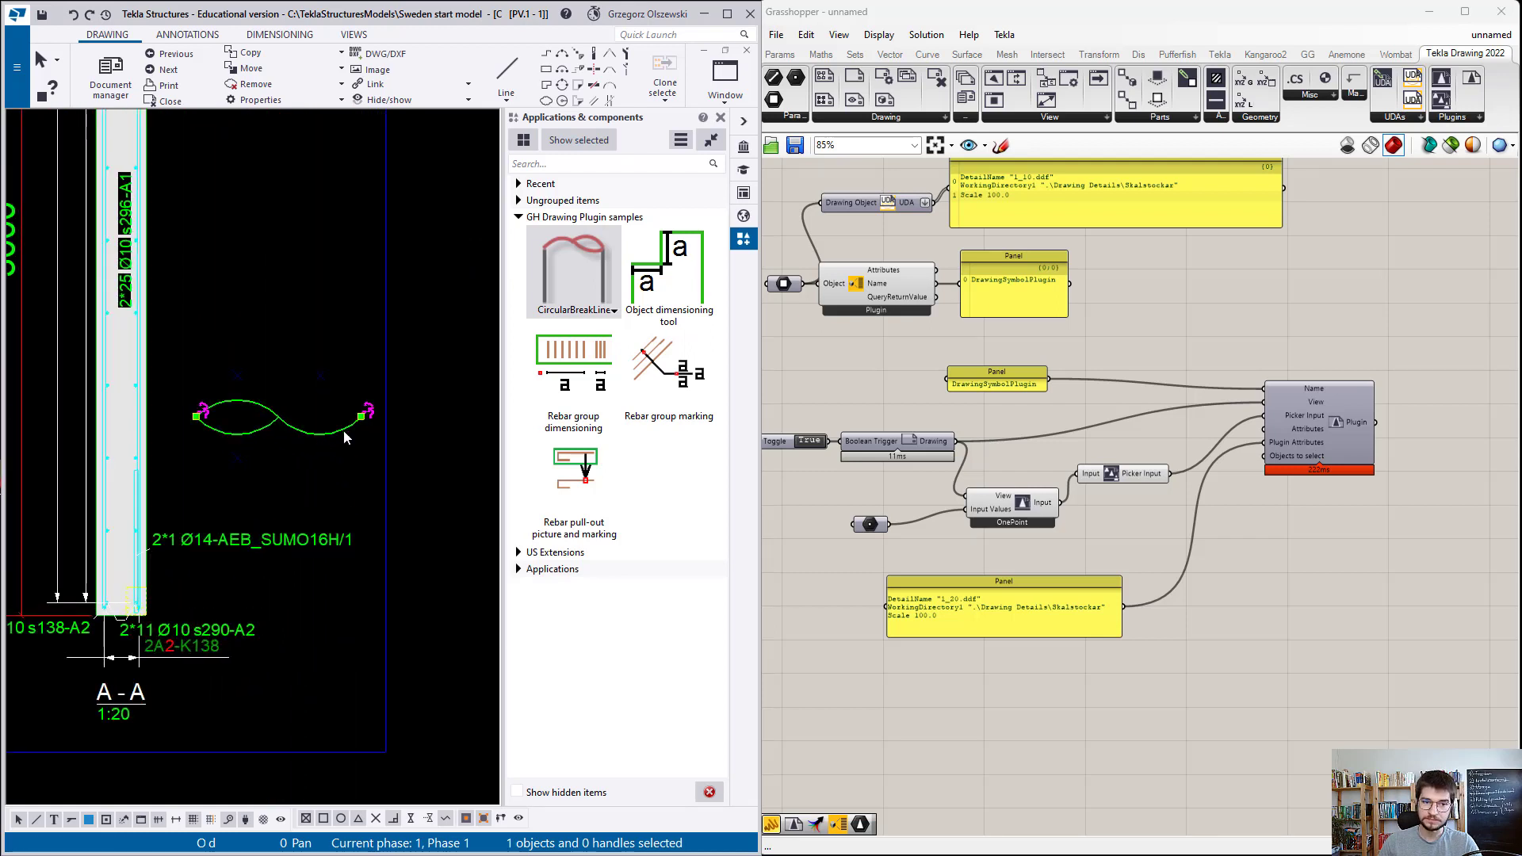
scroll(901, 354, "up", 1)
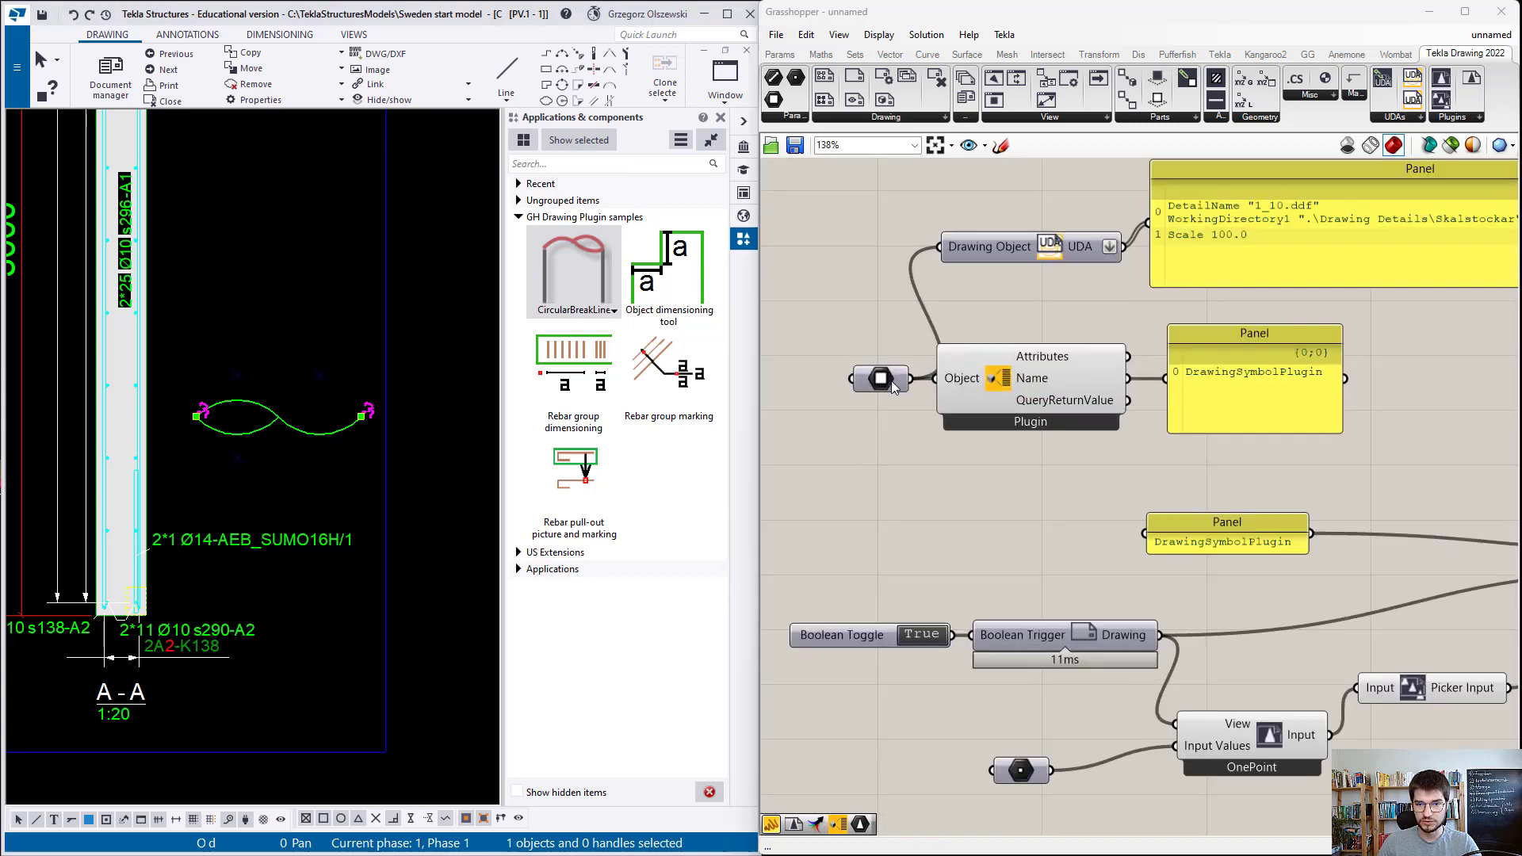
right_click(883, 375)
left_click(963, 539)
left_click(341, 429)
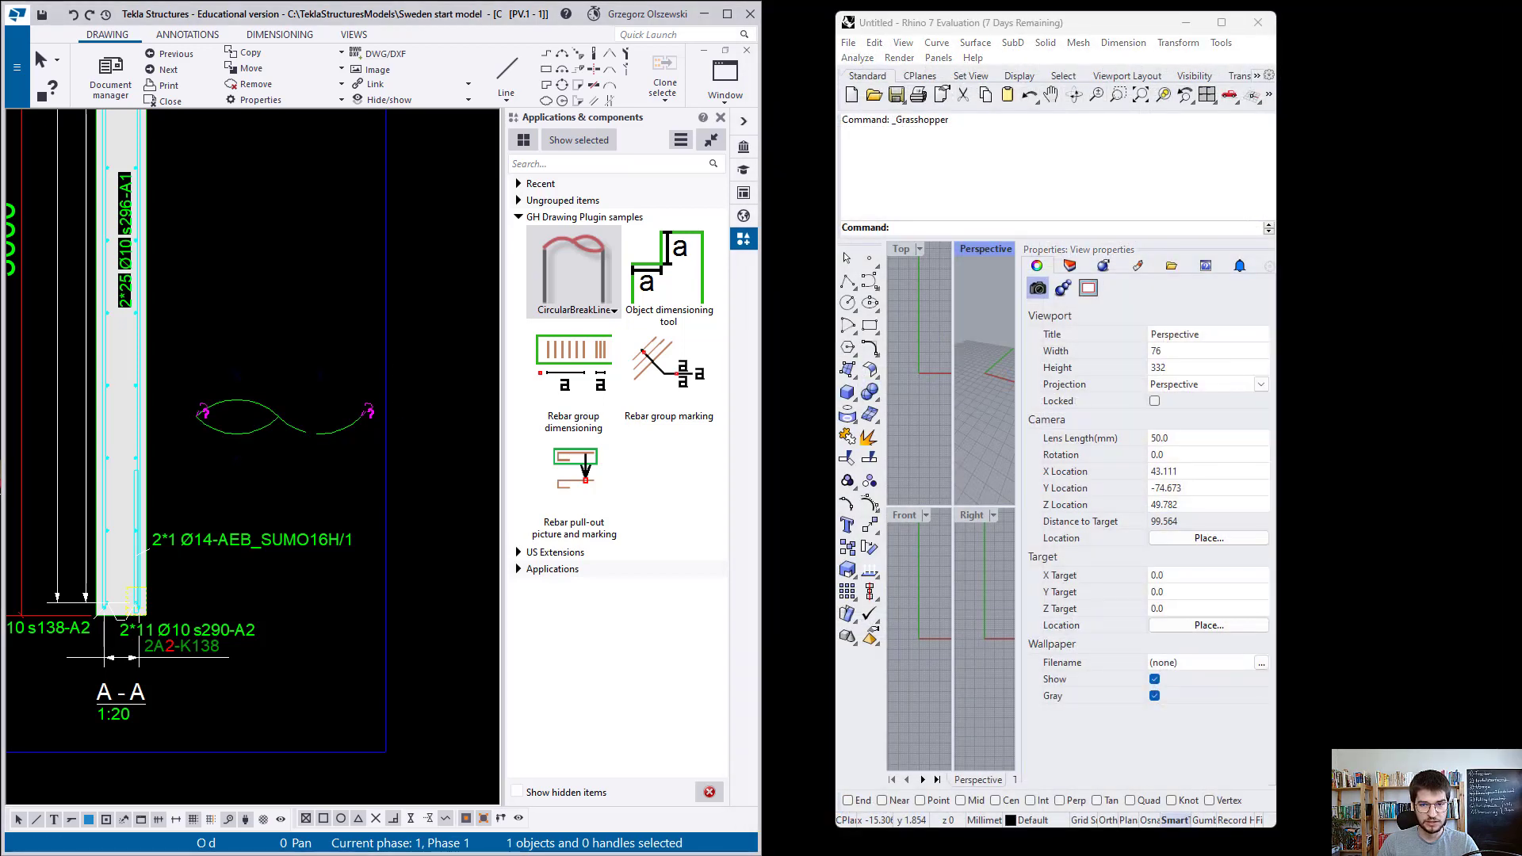
Step: Copy the plugin name from the Name output panel and create a new panel containing CircularBreakLine below the existing definition
scroll(1165, 394, "up", 1)
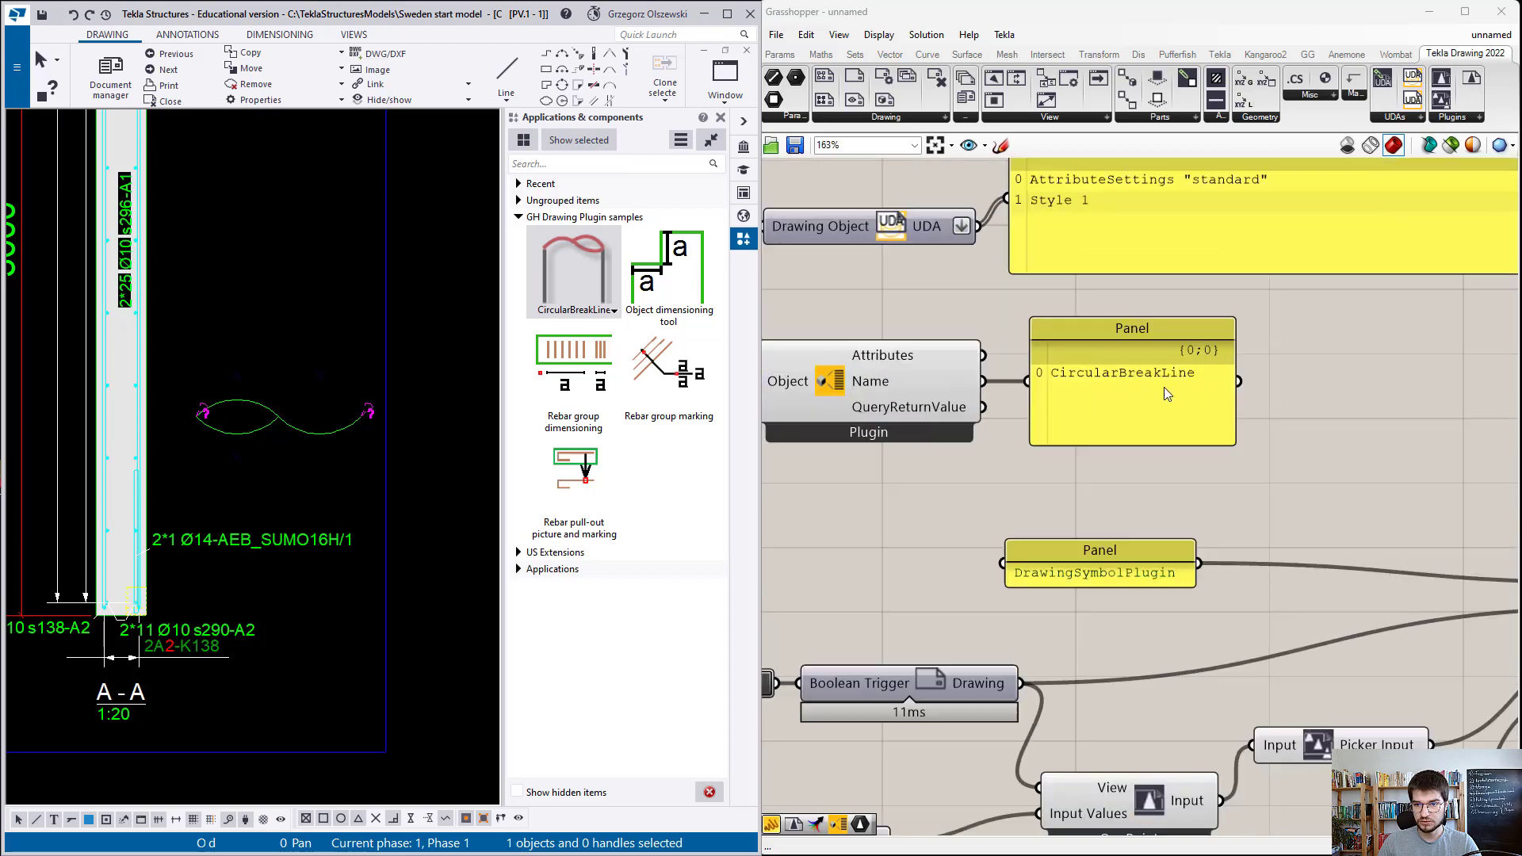
right_click(1139, 375)
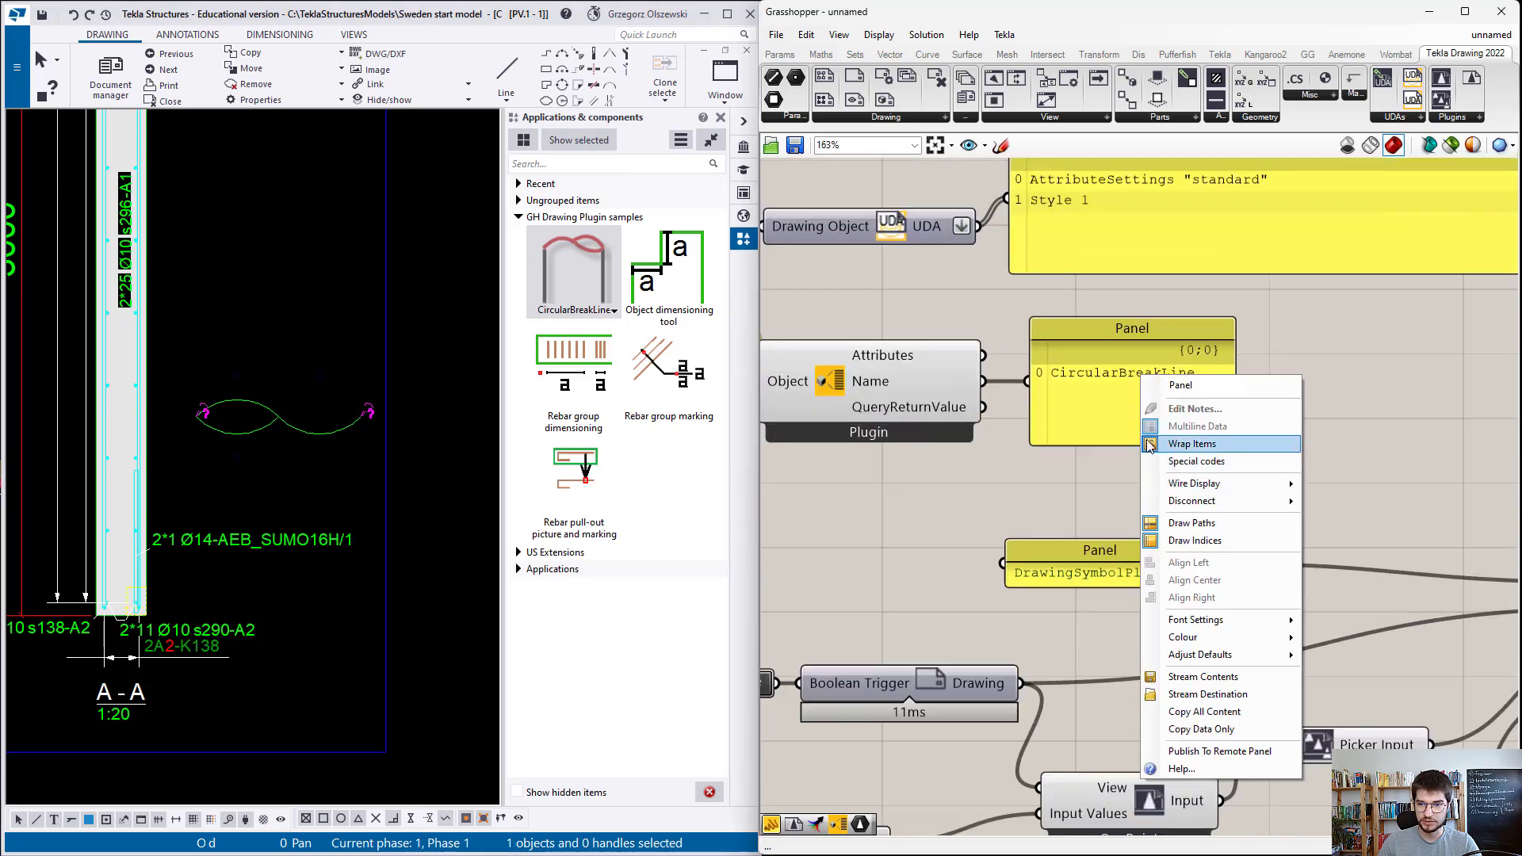
left_click(1201, 729)
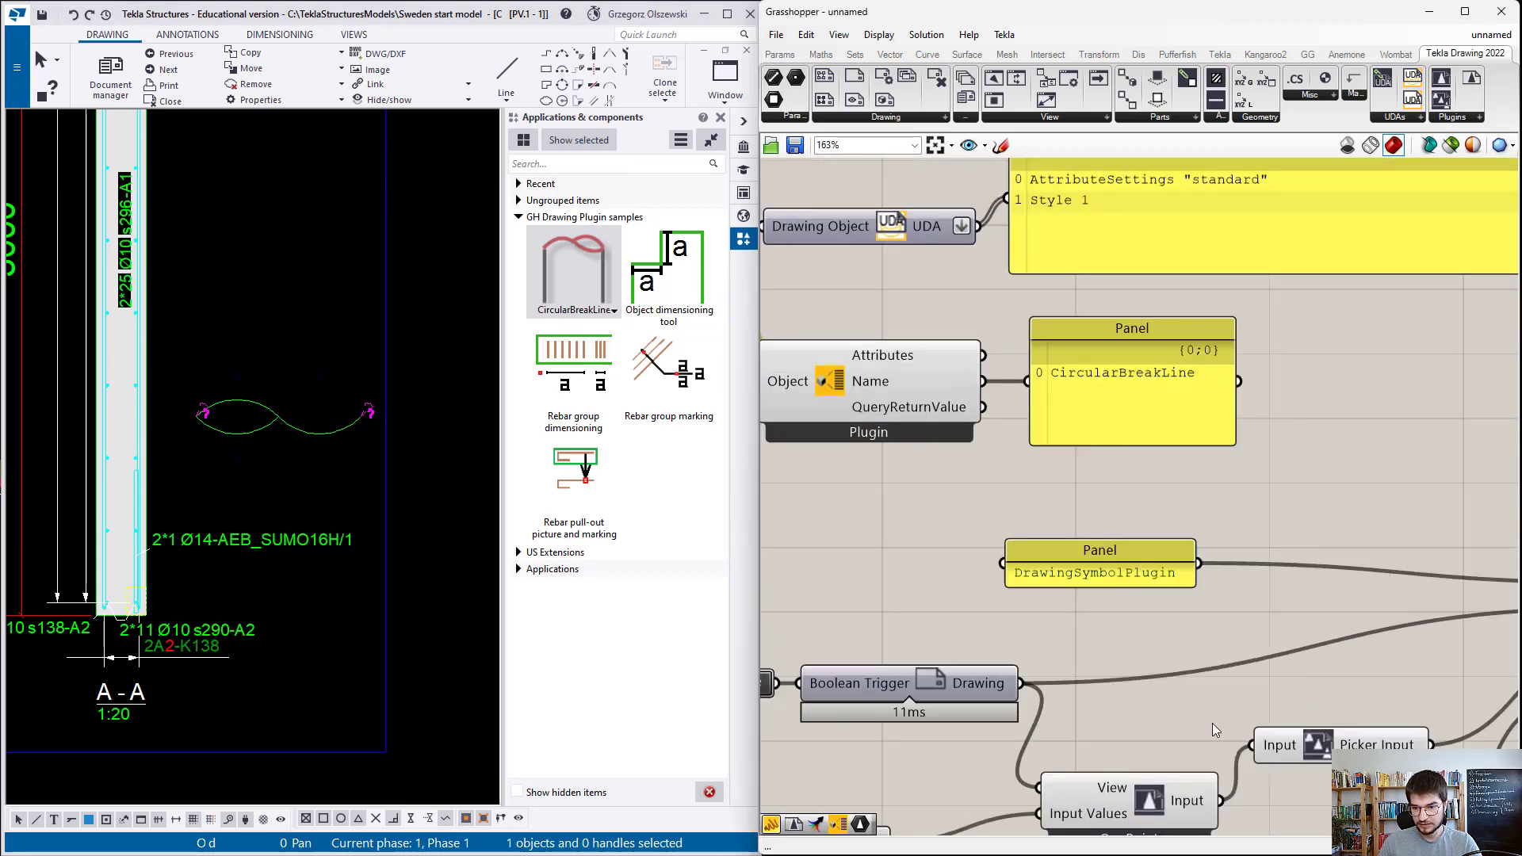
scroll(1173, 370, "down", 5)
scroll(1170, 363, "down", 1)
double_click(1033, 683)
type("Panel")
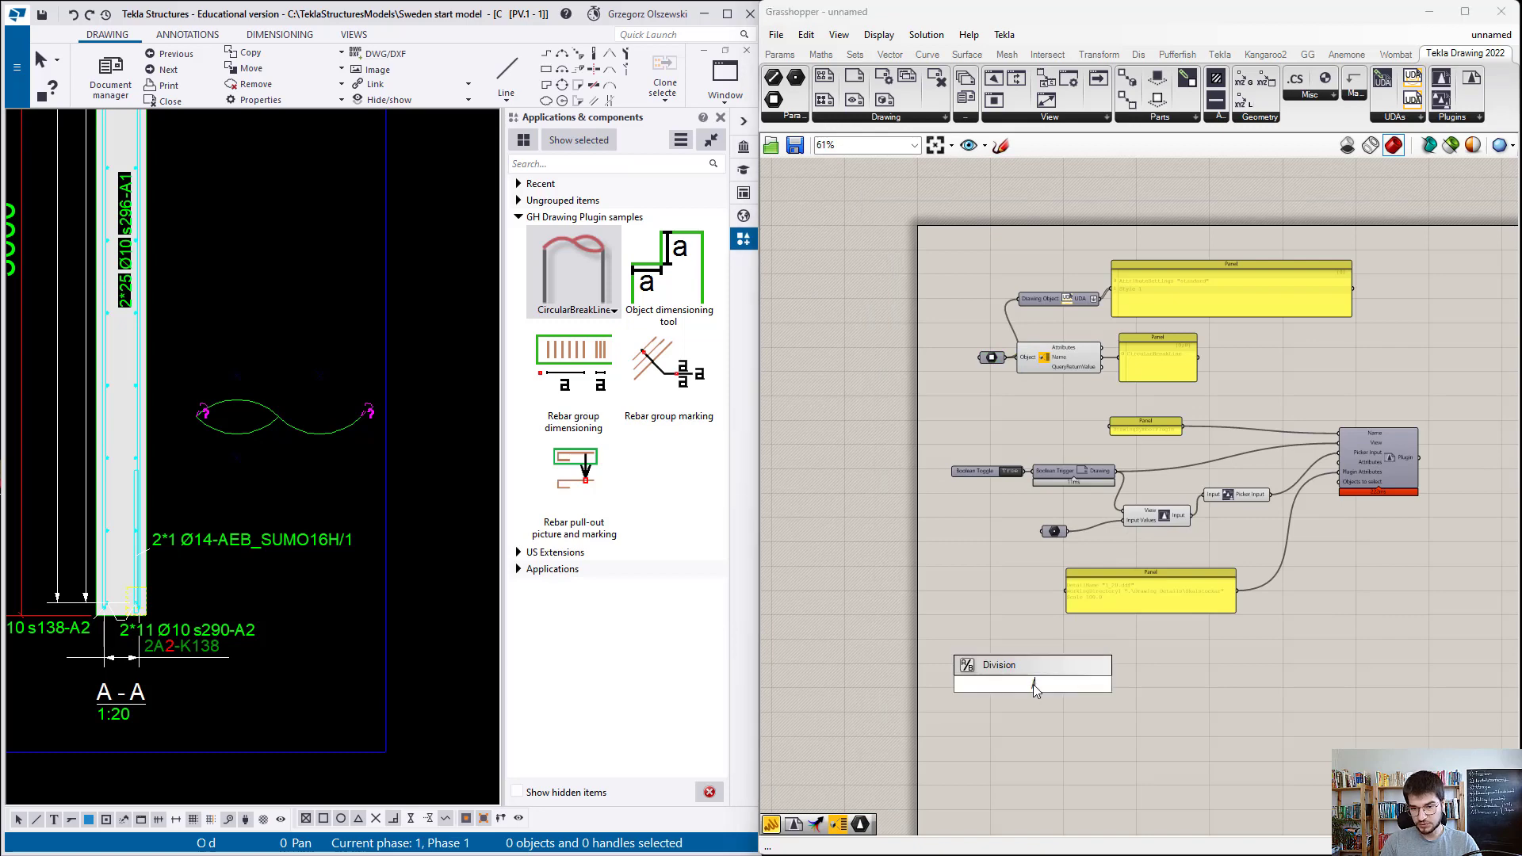
key("Return")
scroll(1034, 683, "up", 6)
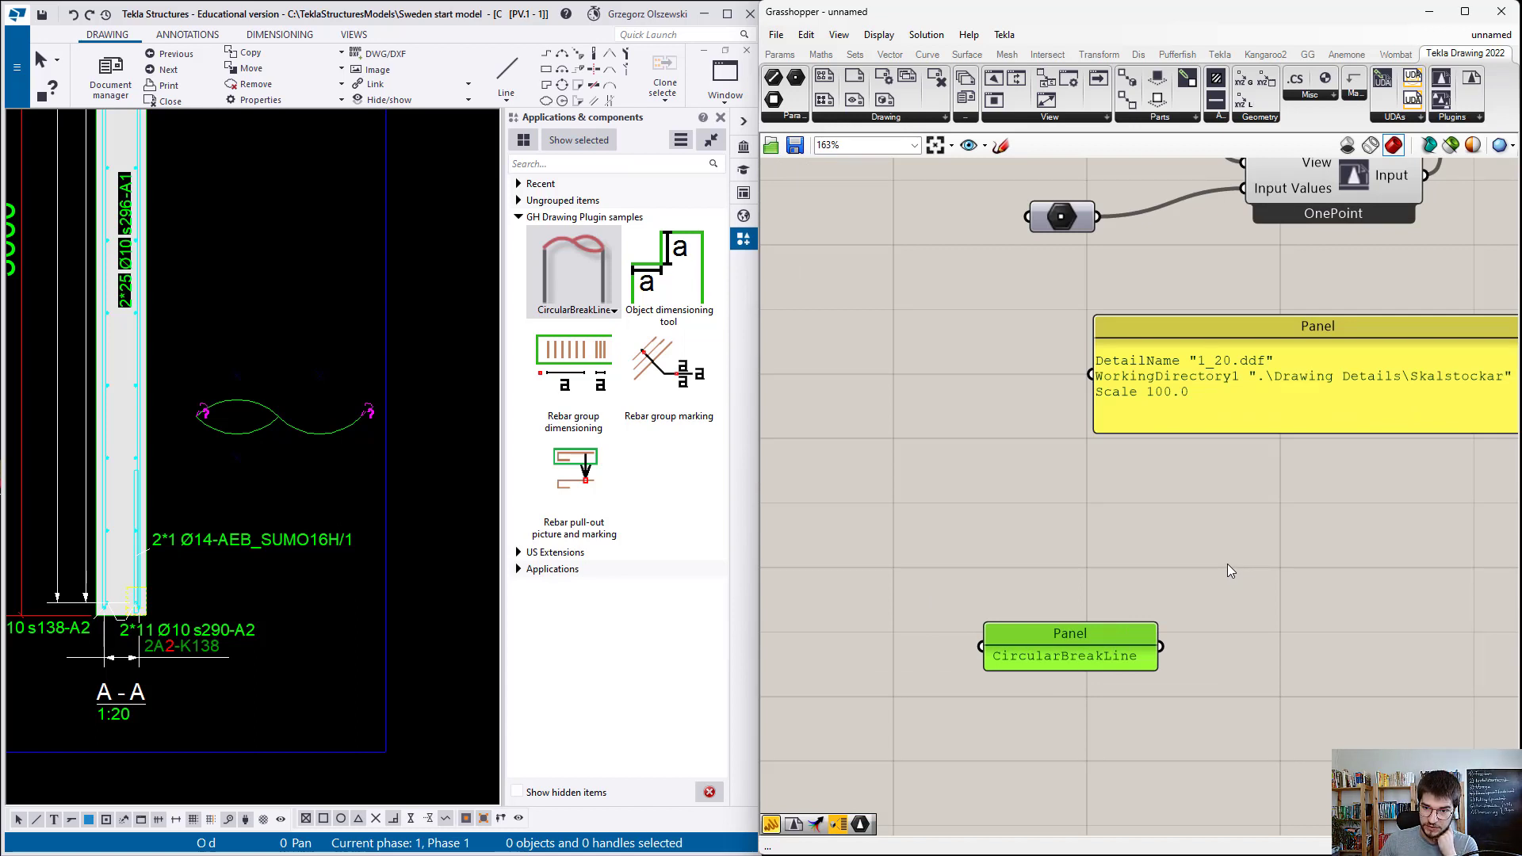
Step: Add a drawing object parameter below the CircularBreakLine panel and reference the section A-A view in it
scroll(1041, 617, "down", 3)
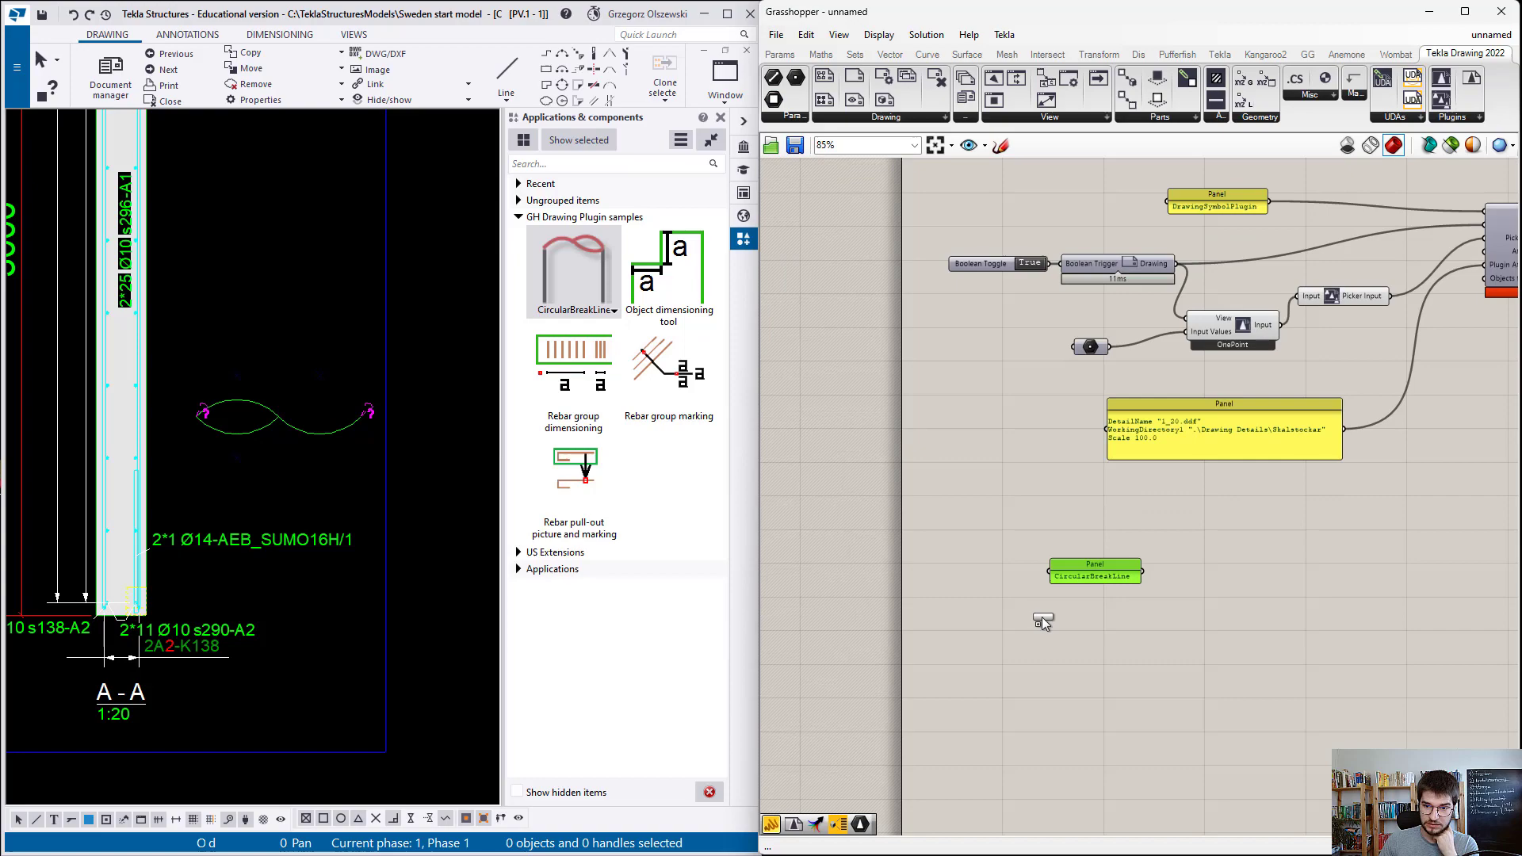
scroll(990, 630, "up", 3)
right_click(985, 626)
left_click(1034, 788)
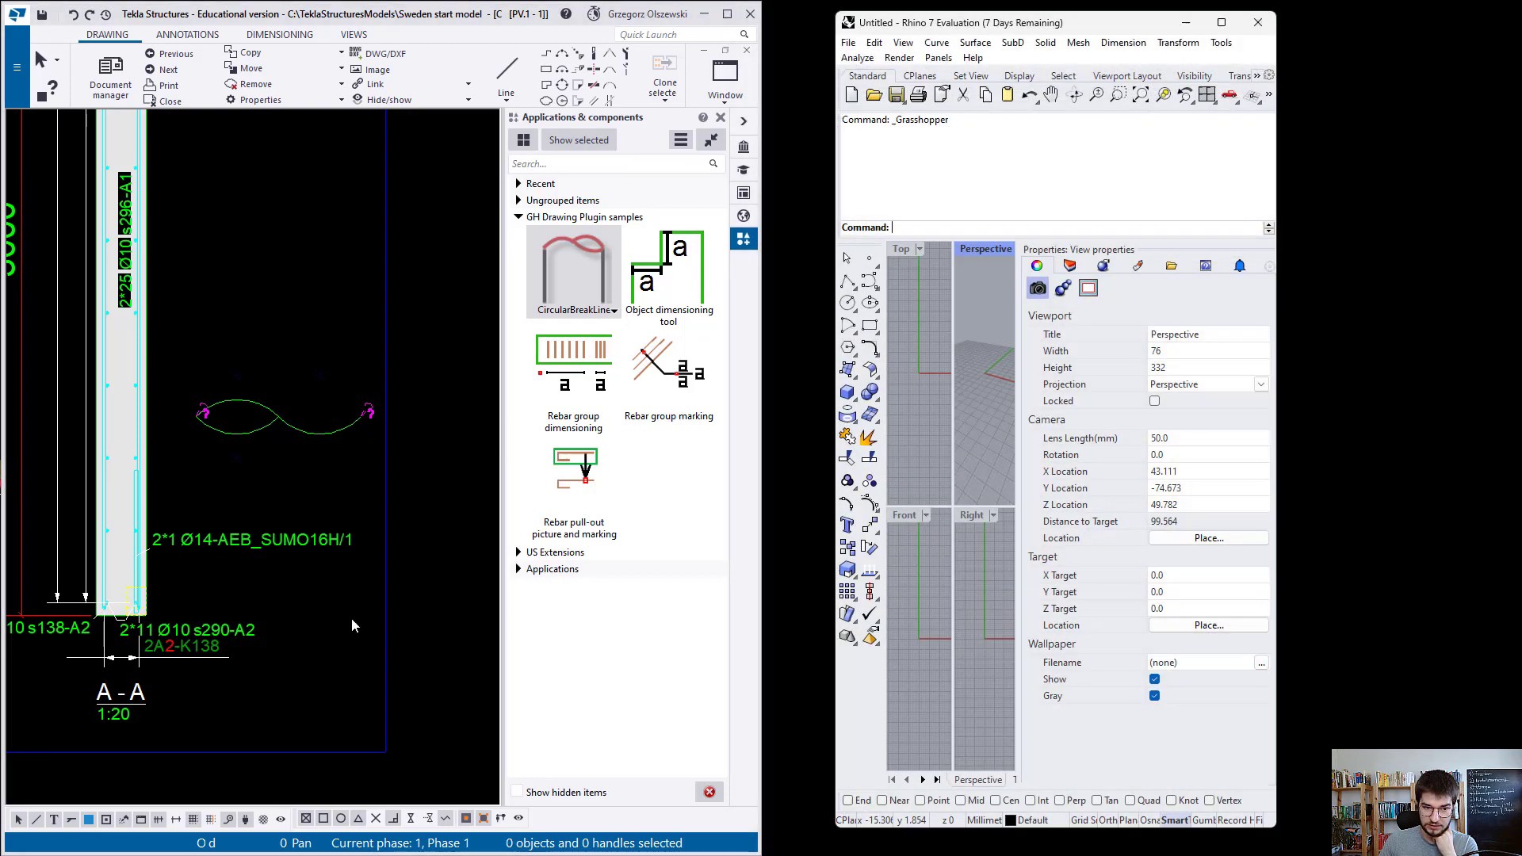
left_click(386, 586)
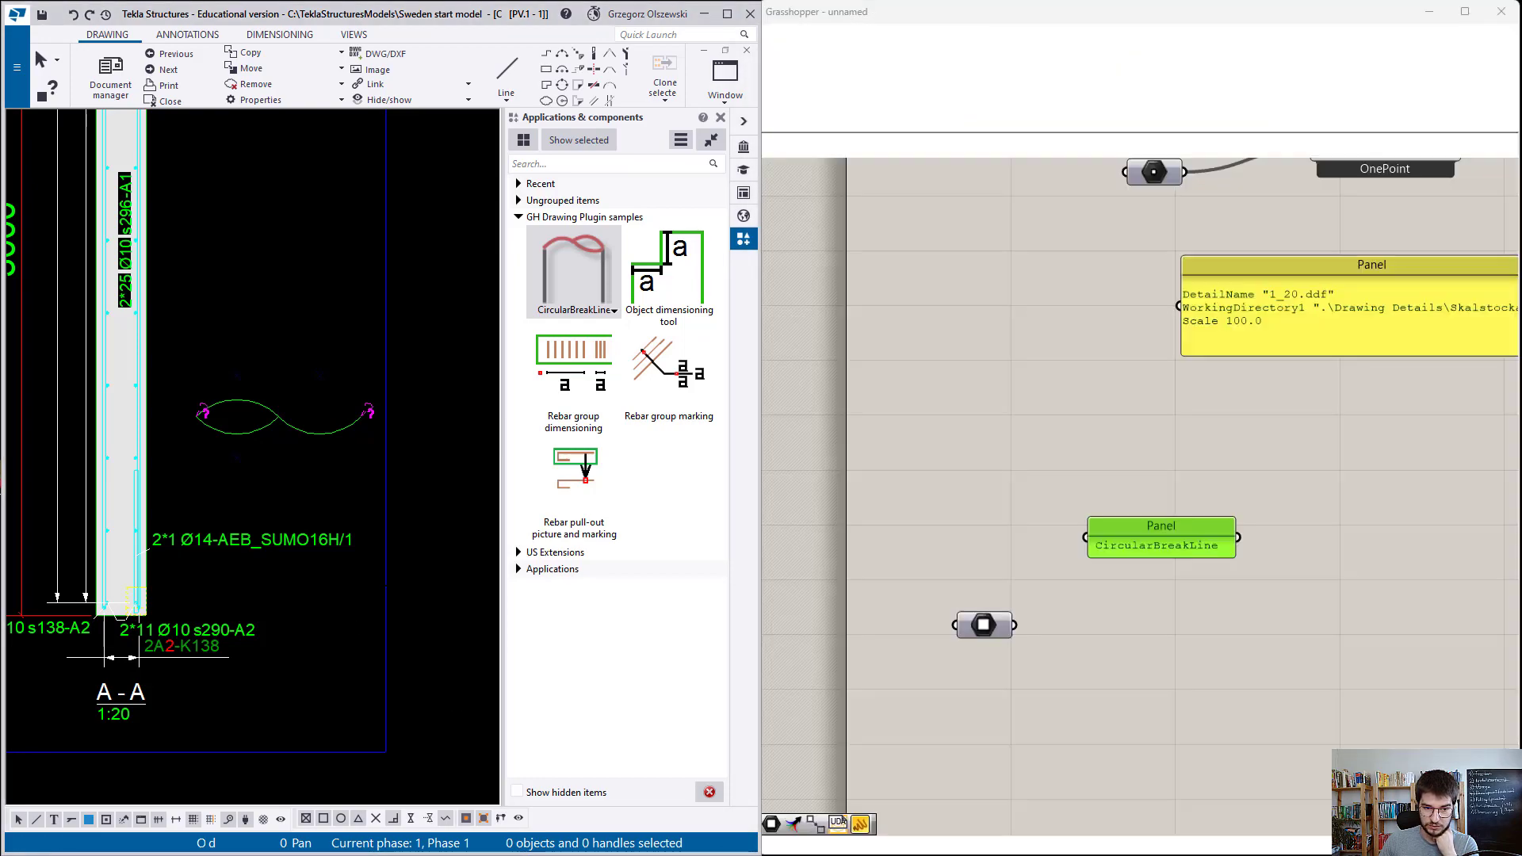
Step: Add a Plugin component and connect the CircularBreakLine panel to Name and the section view parameter to View
left_click(1472, 80)
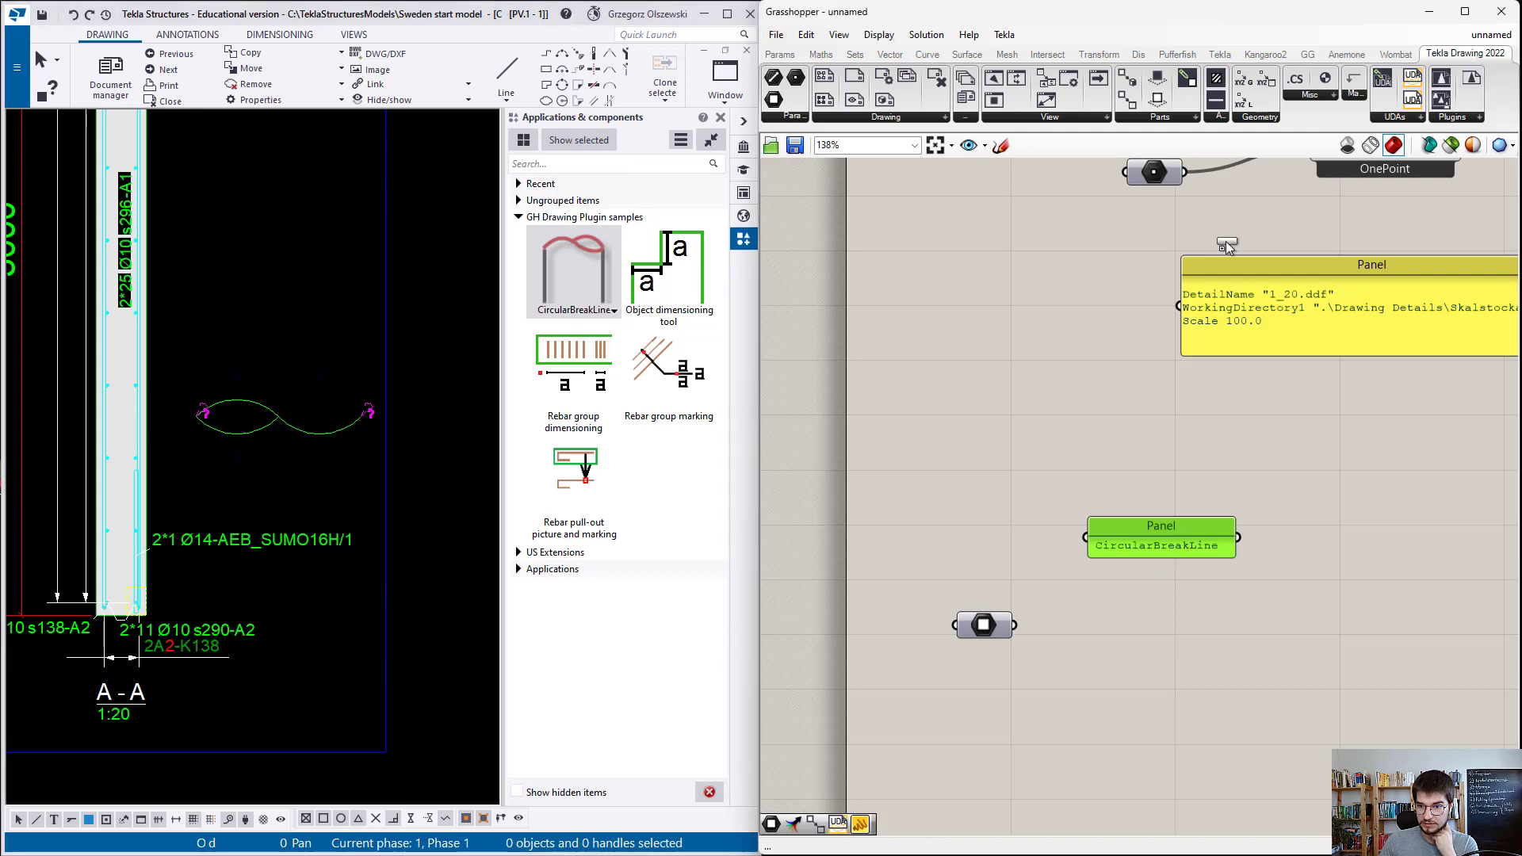
scroll(1197, 401, "down", 4)
scroll(1300, 506, "up", 4)
left_click(1277, 488)
left_click_drag(1277, 489, 1303, 507)
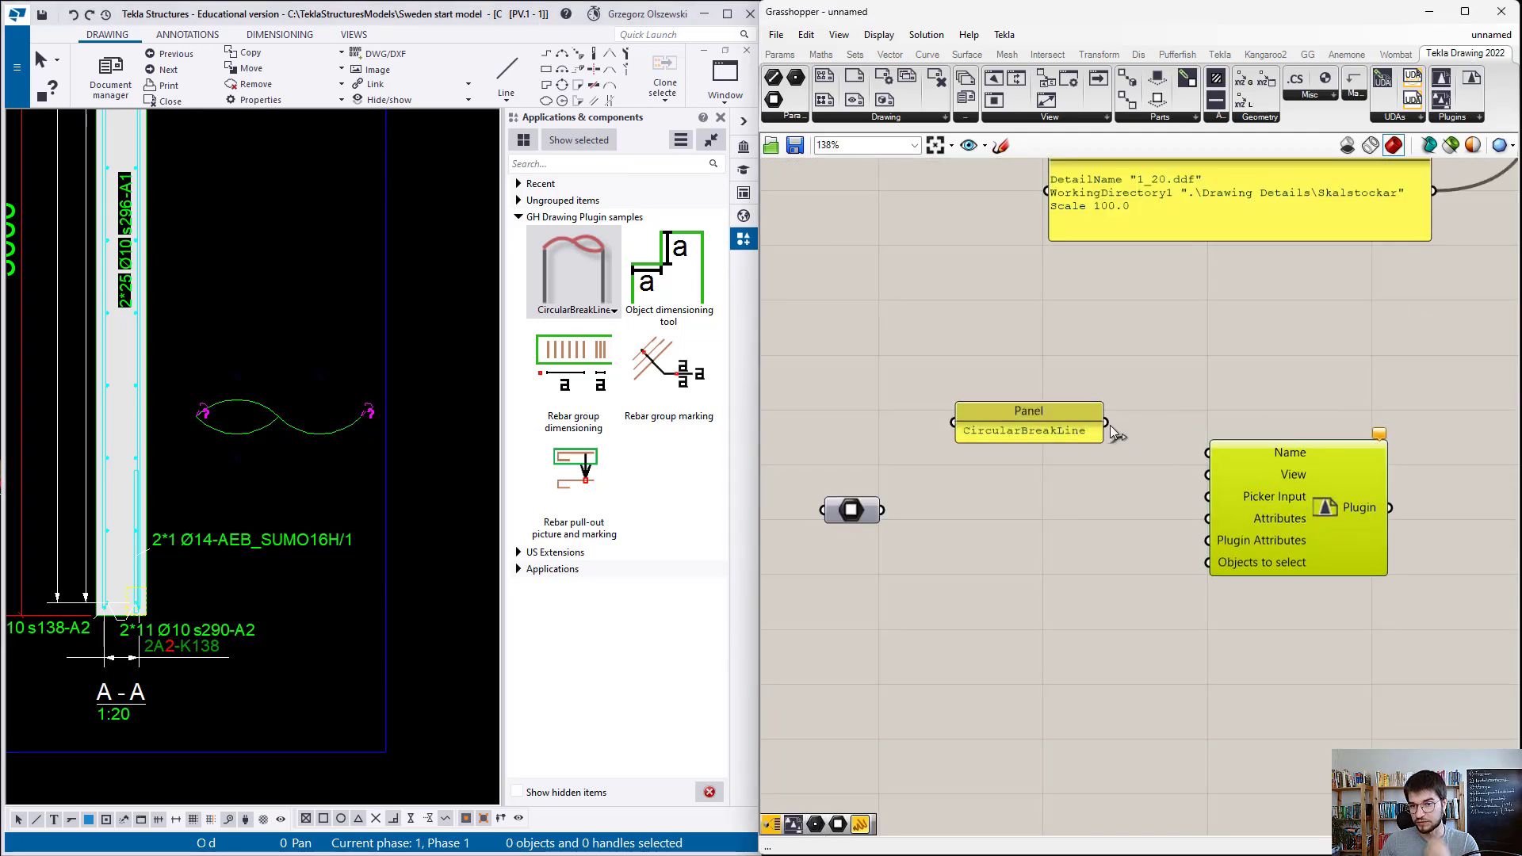
left_click_drag(1106, 421, 1198, 460)
left_click_drag(883, 512, 1269, 525)
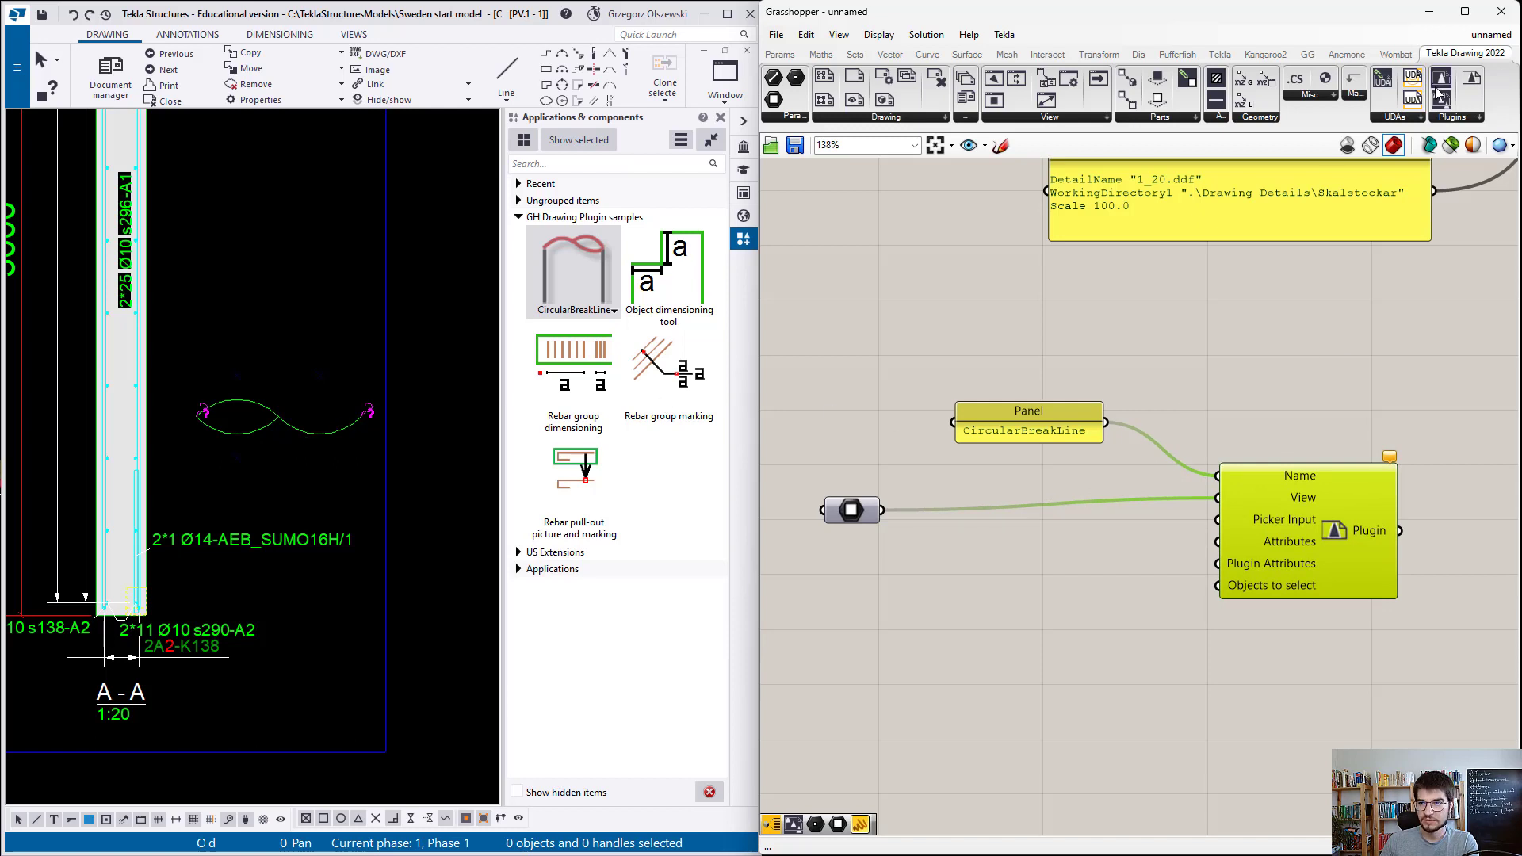
Step: Add a plugin Input component, set its type to View and Two points, and connect the section view parameter to its View
left_click_drag(1438, 94, 963, 637)
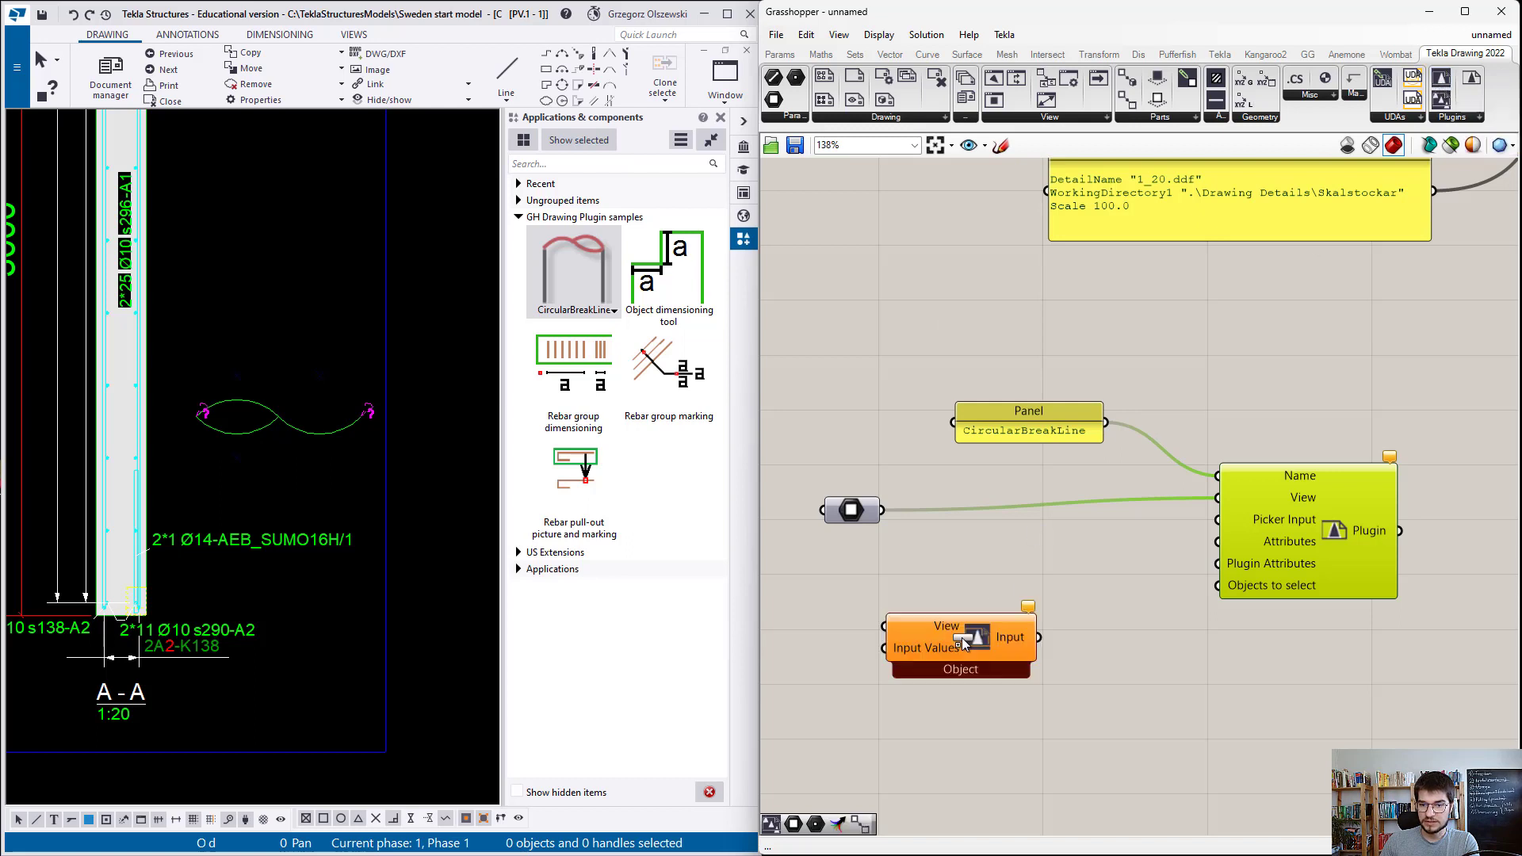
right_click(968, 647)
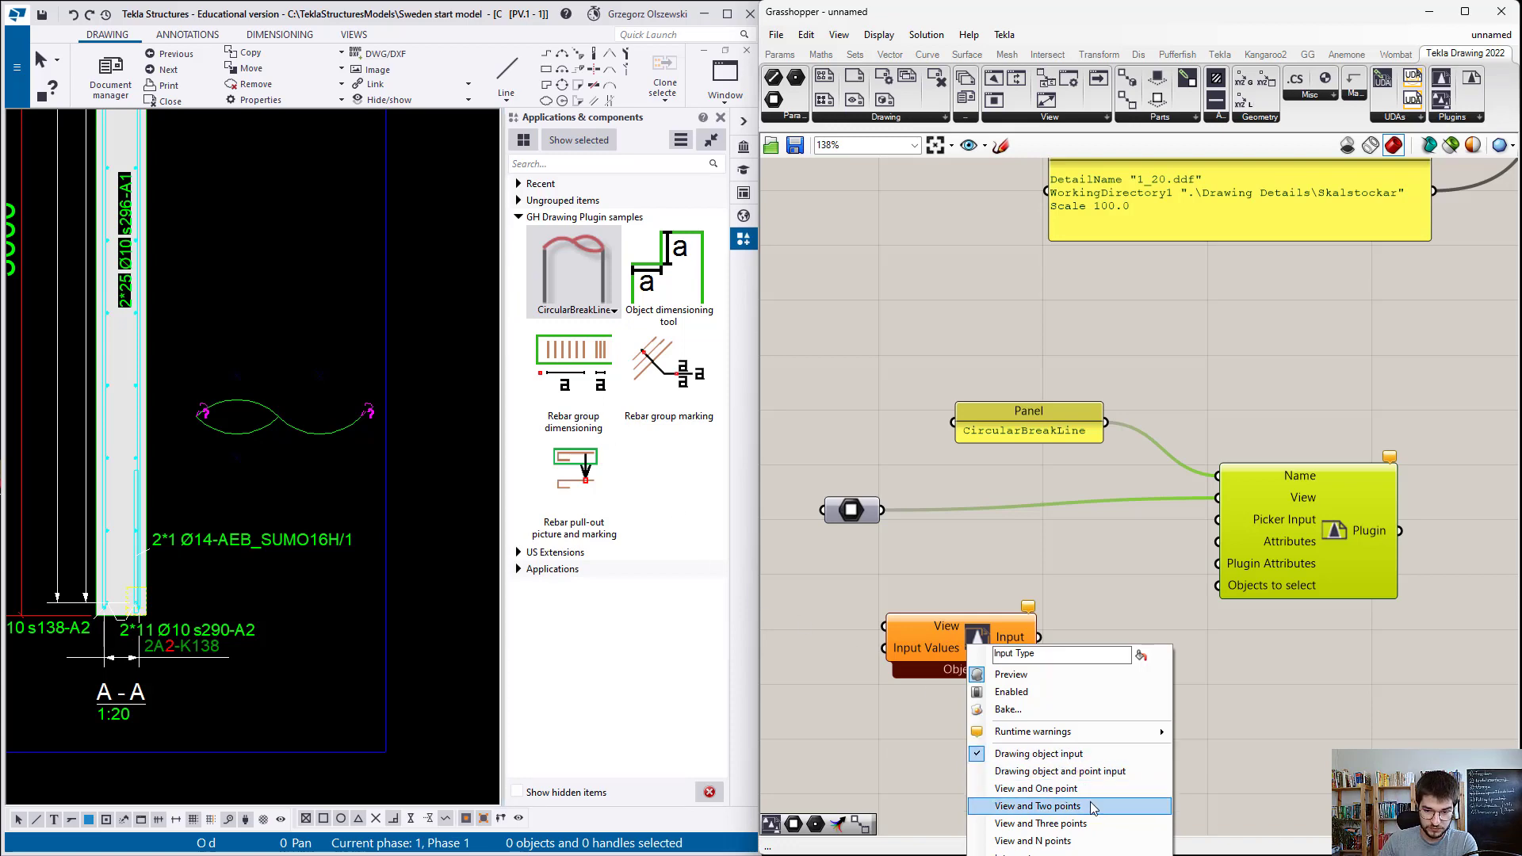
left_click(1039, 805)
scroll(1176, 674, "down", 1)
scroll(1030, 638, "up", 2)
left_click_drag(934, 469, 1047, 625)
left_click(875, 306)
Step: Add a point parameter beside the TwoPoints component and pick its point above the break line in the section A-A view
left_click(796, 78)
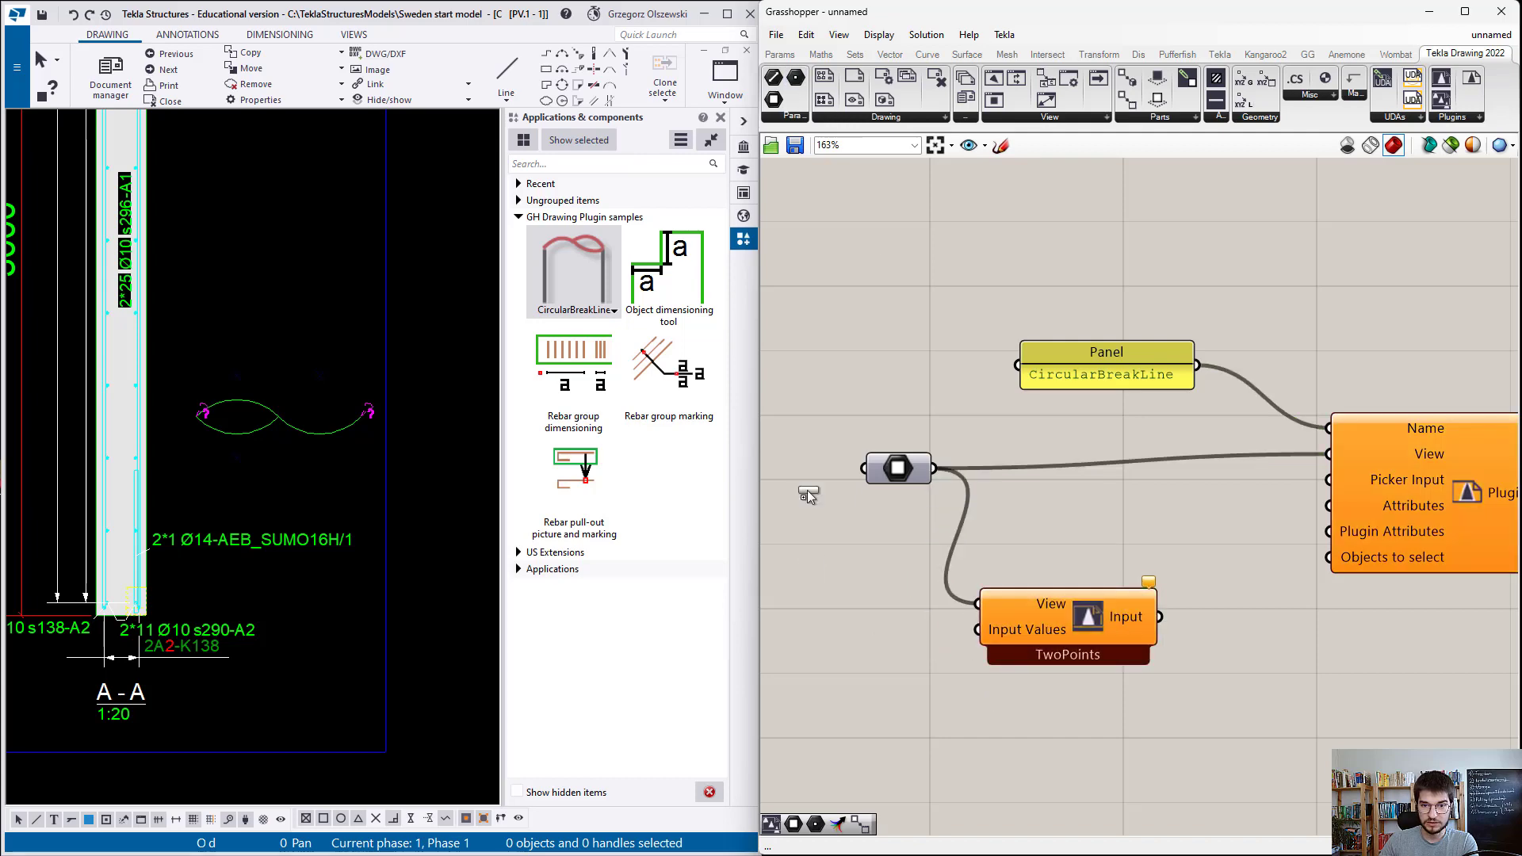
left_click(812, 591)
right_click(814, 594)
left_click(885, 760)
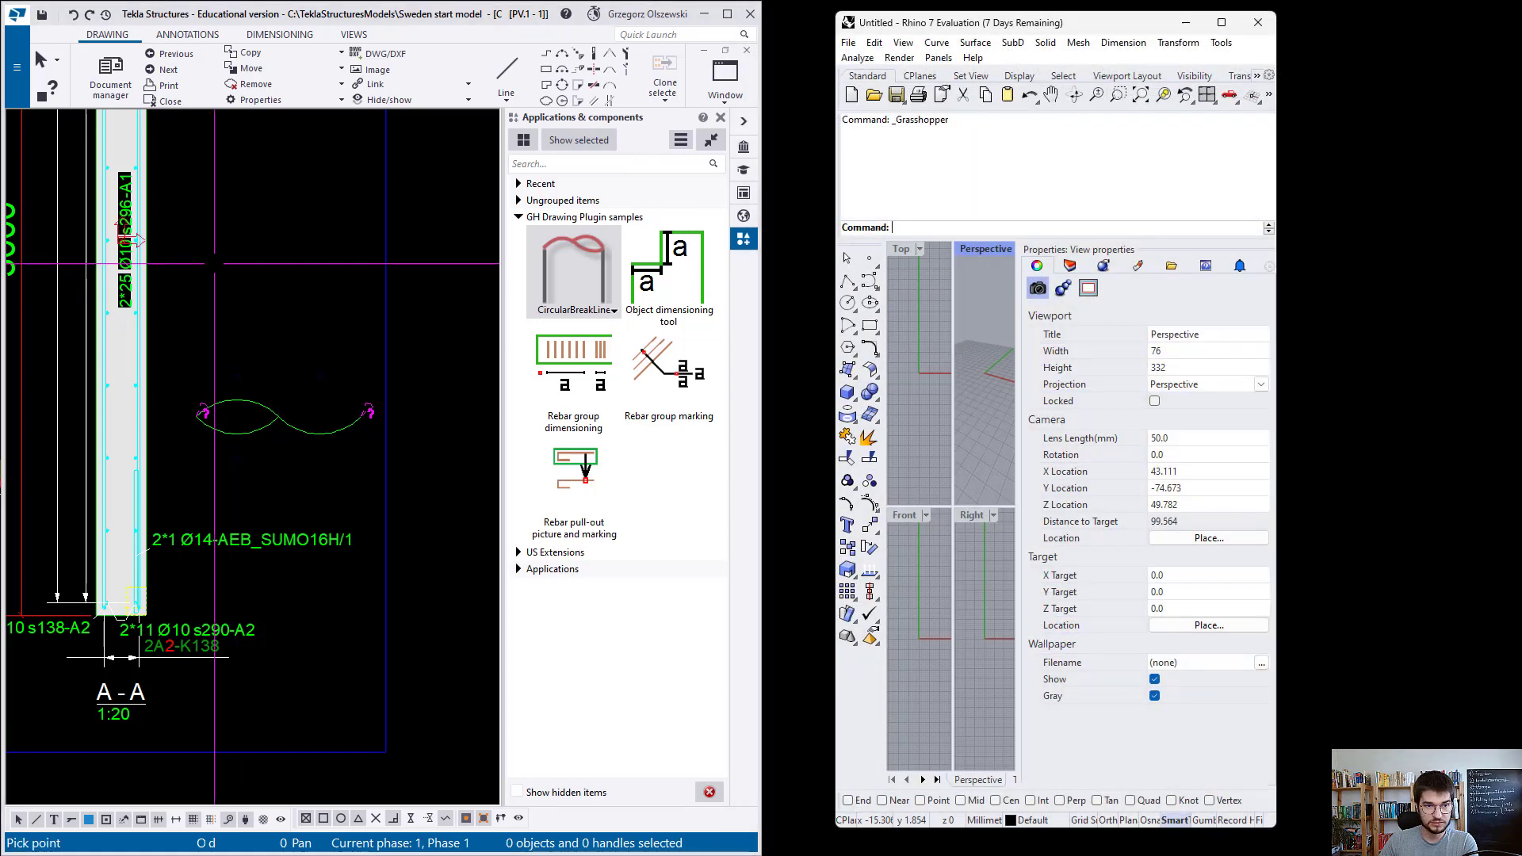
left_click(215, 265)
Step: Add a second point parameter below the first and pick its point farther along in the section A-A view
left_click(796, 78)
left_click(814, 672)
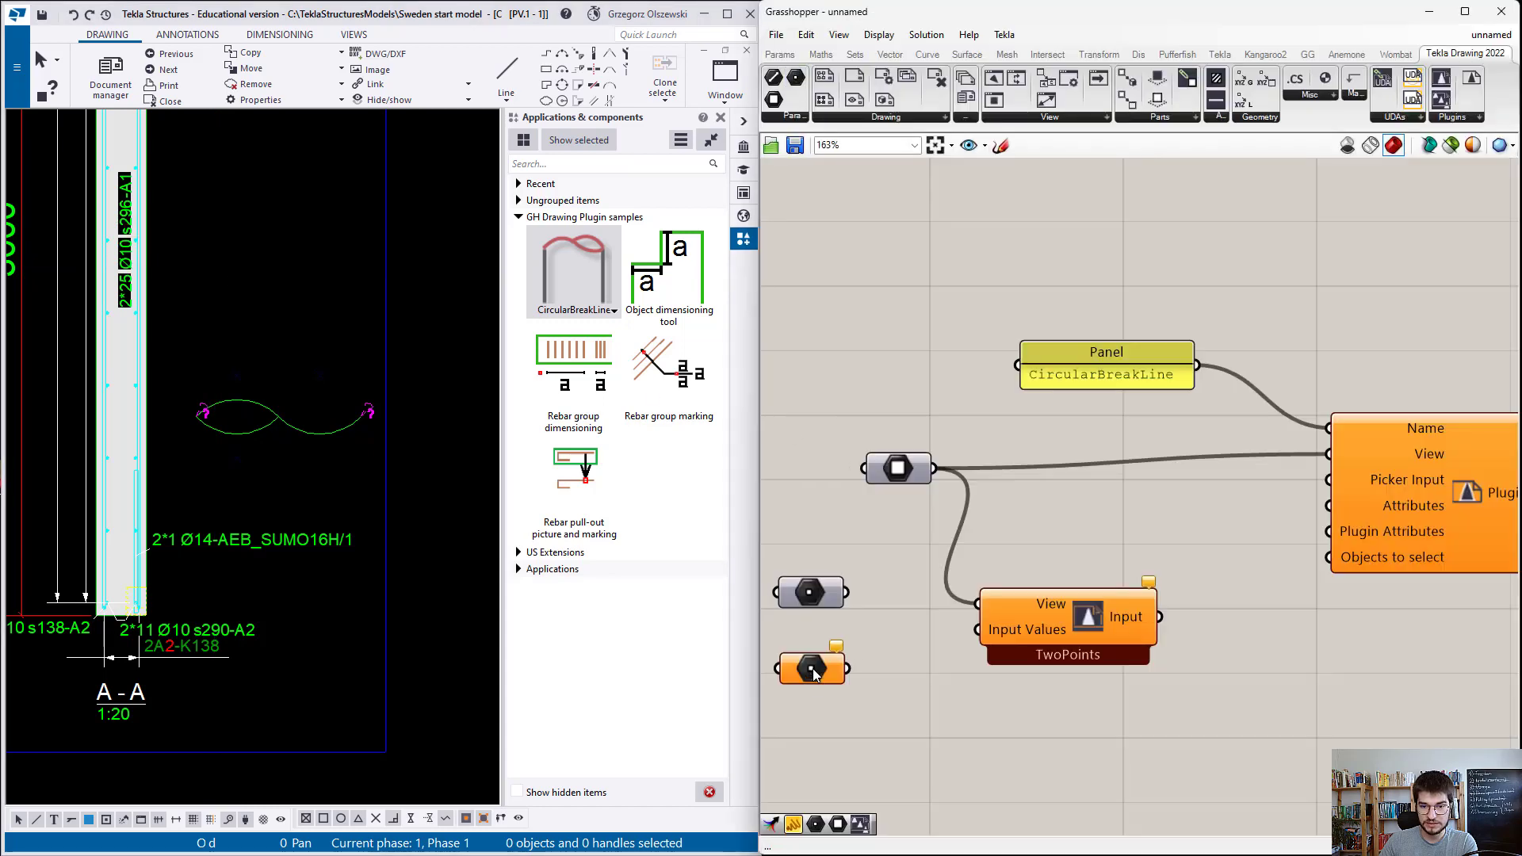
right_click(813, 674)
left_click(884, 835)
left_click(355, 325)
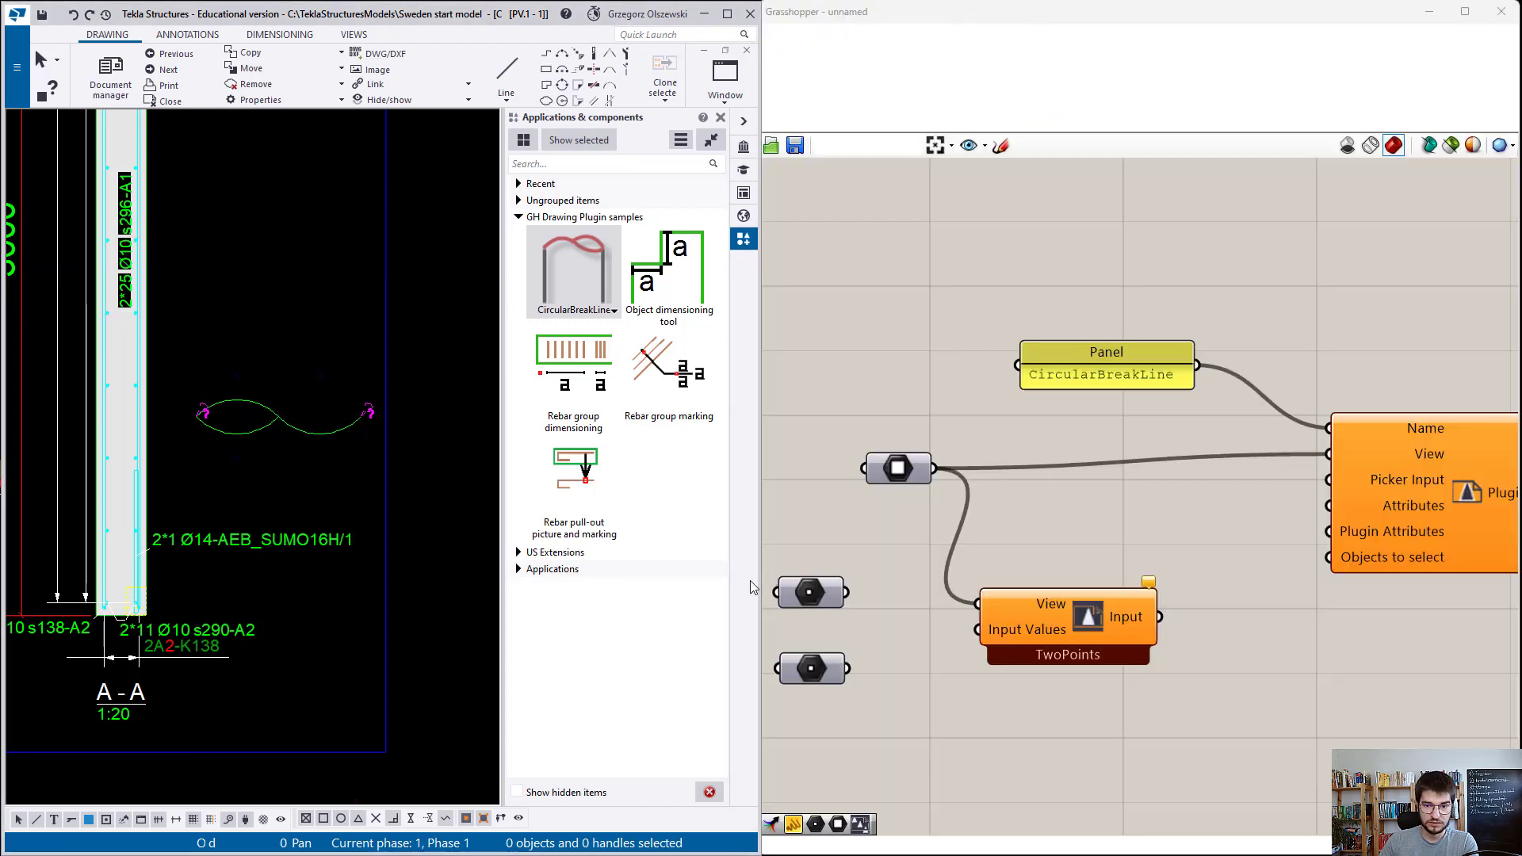
Step: Add a Merge component, connect both point parameters to it, and wire its Result to Input Values of the TwoPoints component
left_click(825, 670)
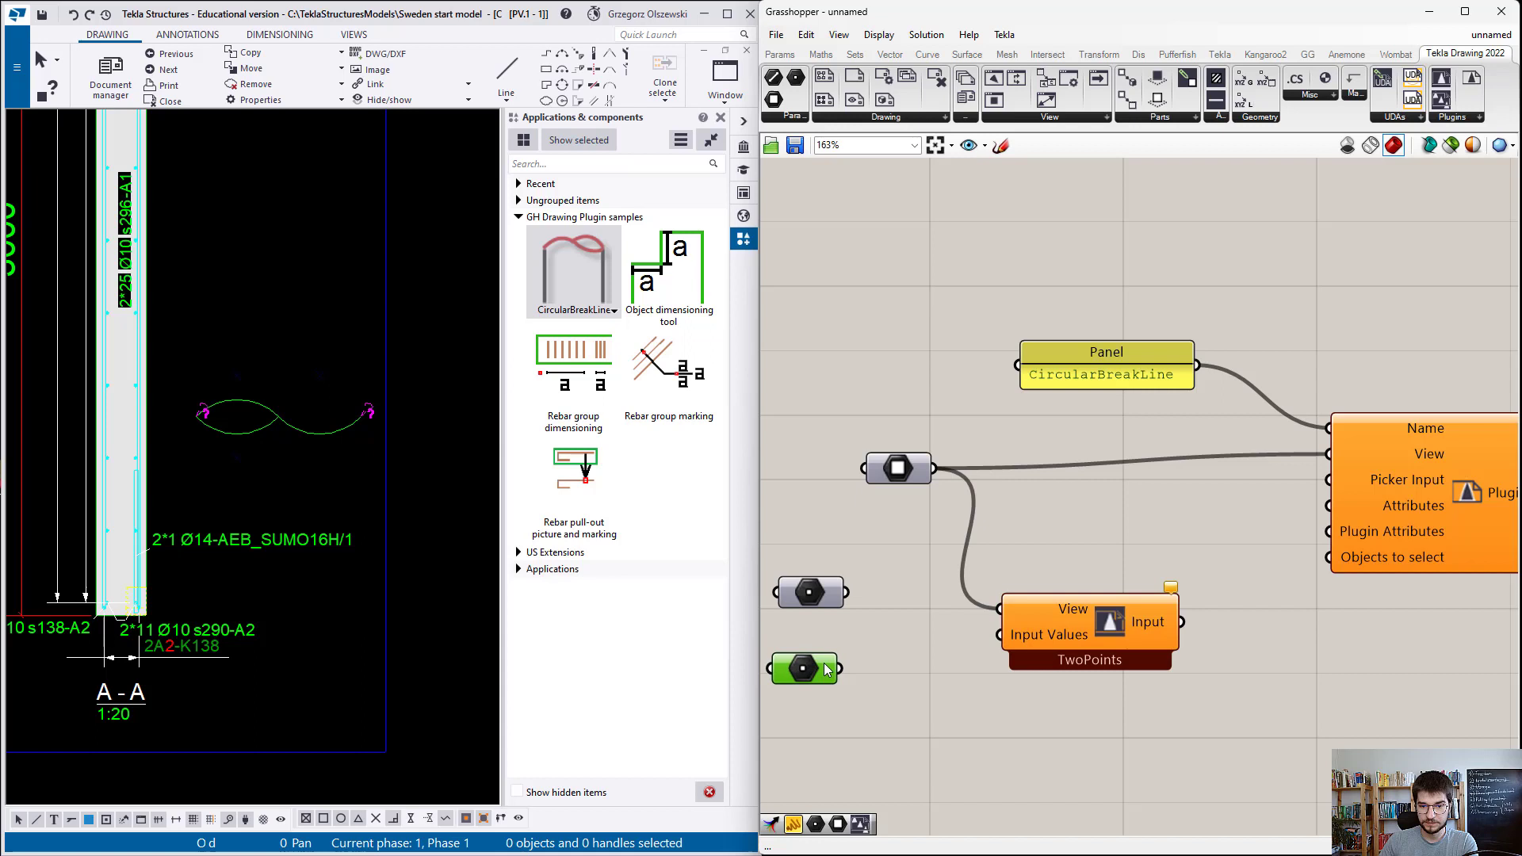
double_click(868, 655)
type("mer")
key("Return")
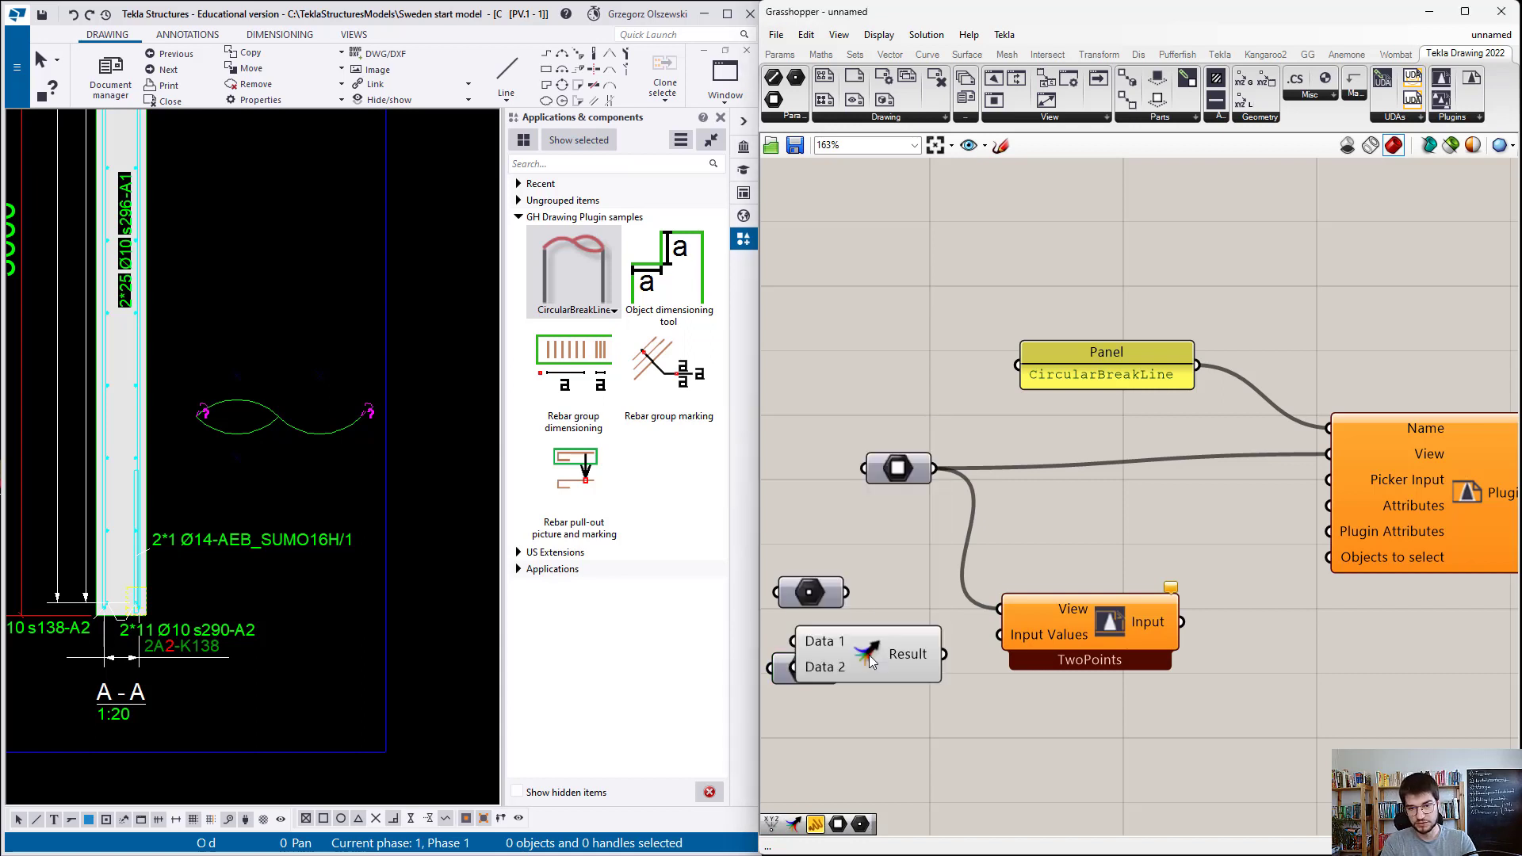
left_click_drag(847, 593, 856, 672)
left_click_drag(836, 697, 815, 601)
left_click_drag(815, 602, 764, 615)
left_click_drag(948, 669, 1086, 596)
scroll(917, 545, "down", 2)
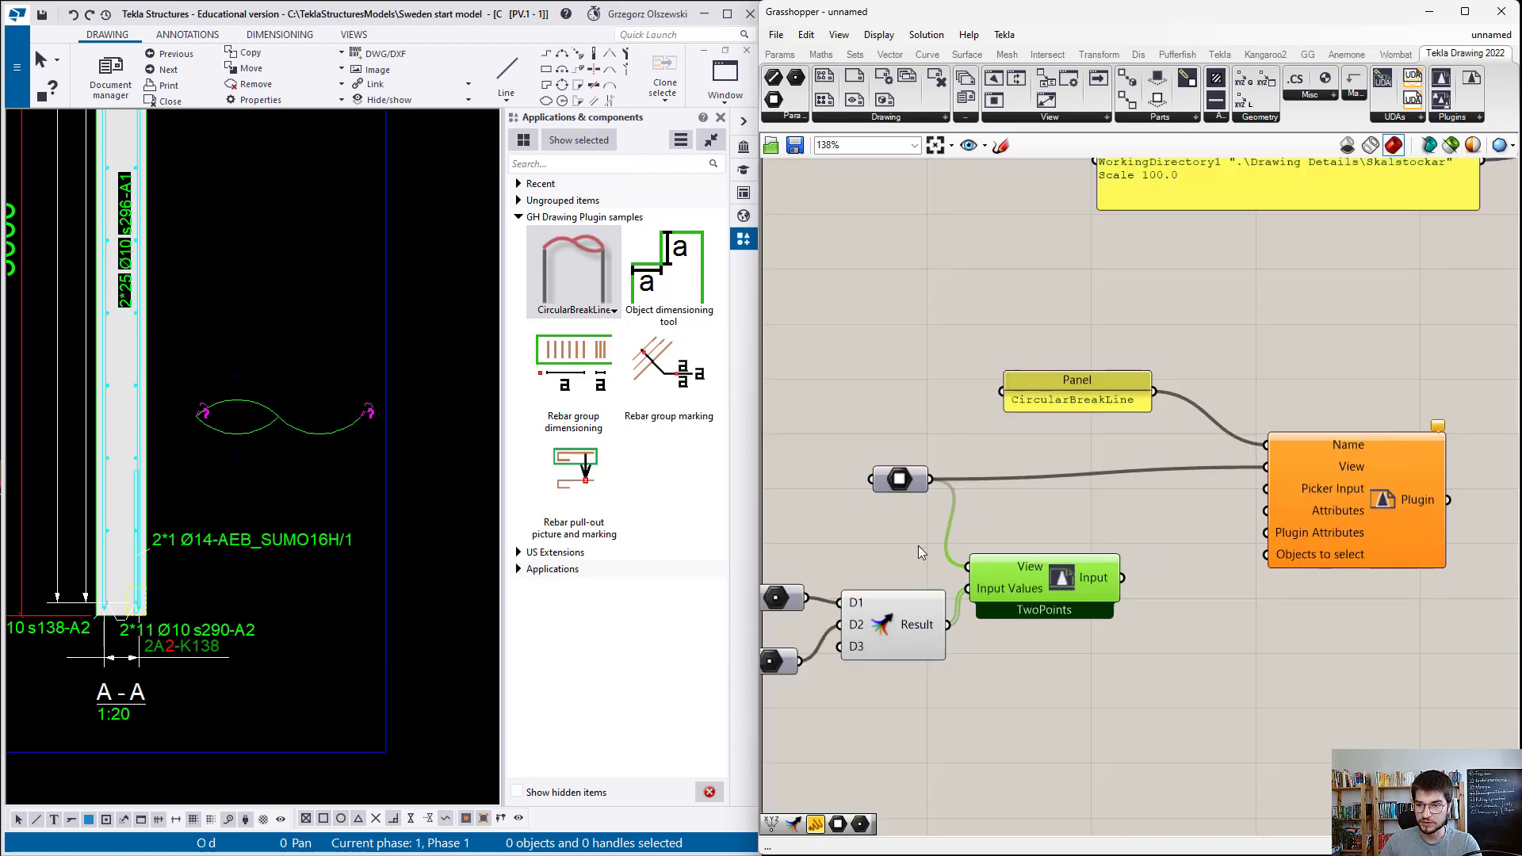
Step: Add a Picker Input component and wire it between the TwoPoints Input output and the Plugin component's Picker Input
left_click(1161, 589)
left_click_drag(1438, 102, 1174, 627)
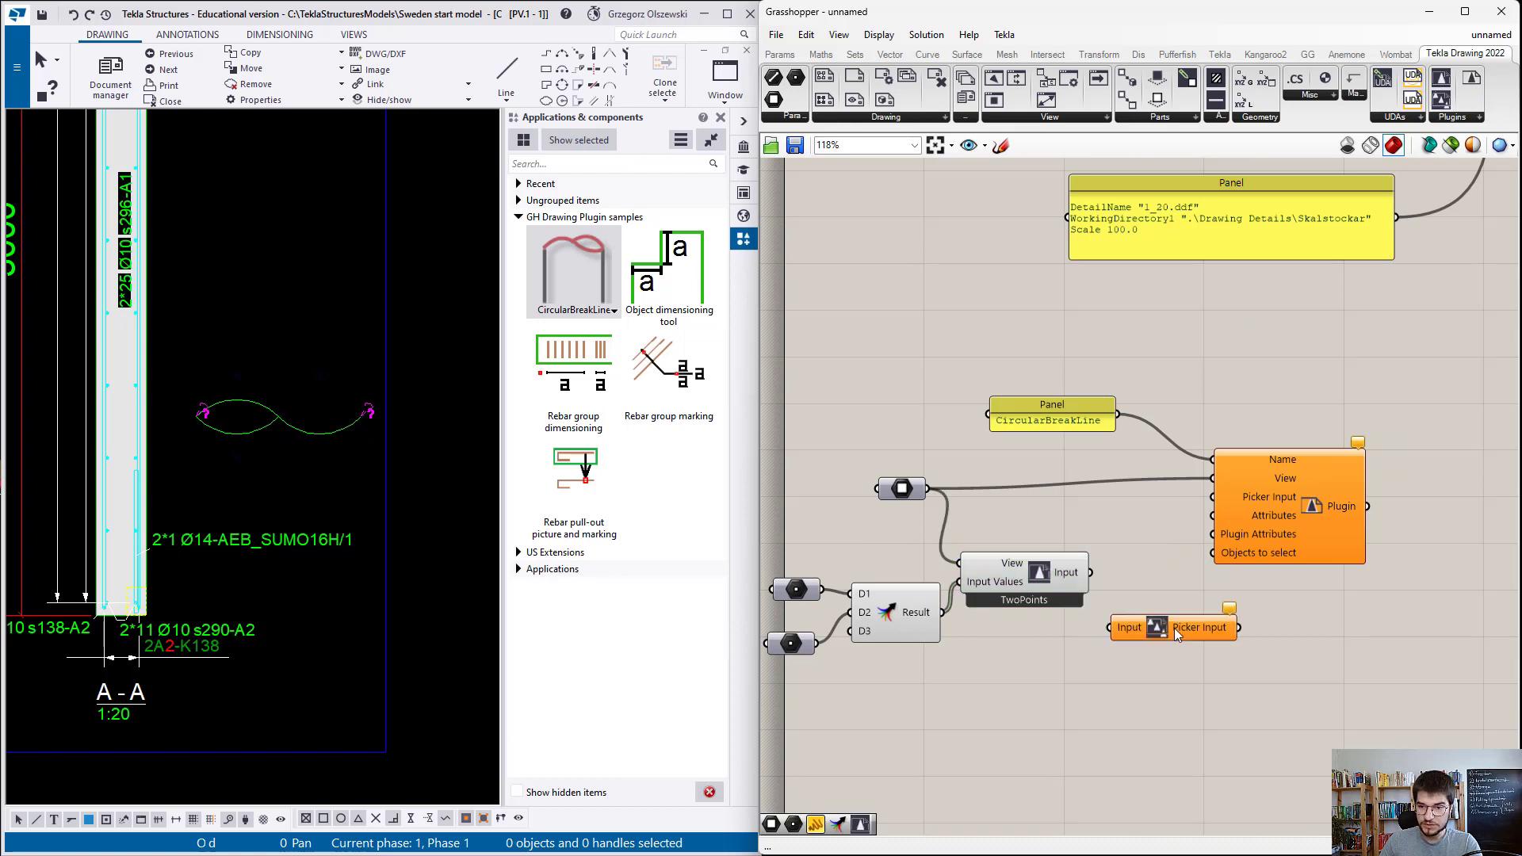
left_click_drag(1253, 534, 1362, 523)
left_click_drag(1160, 631, 1112, 574)
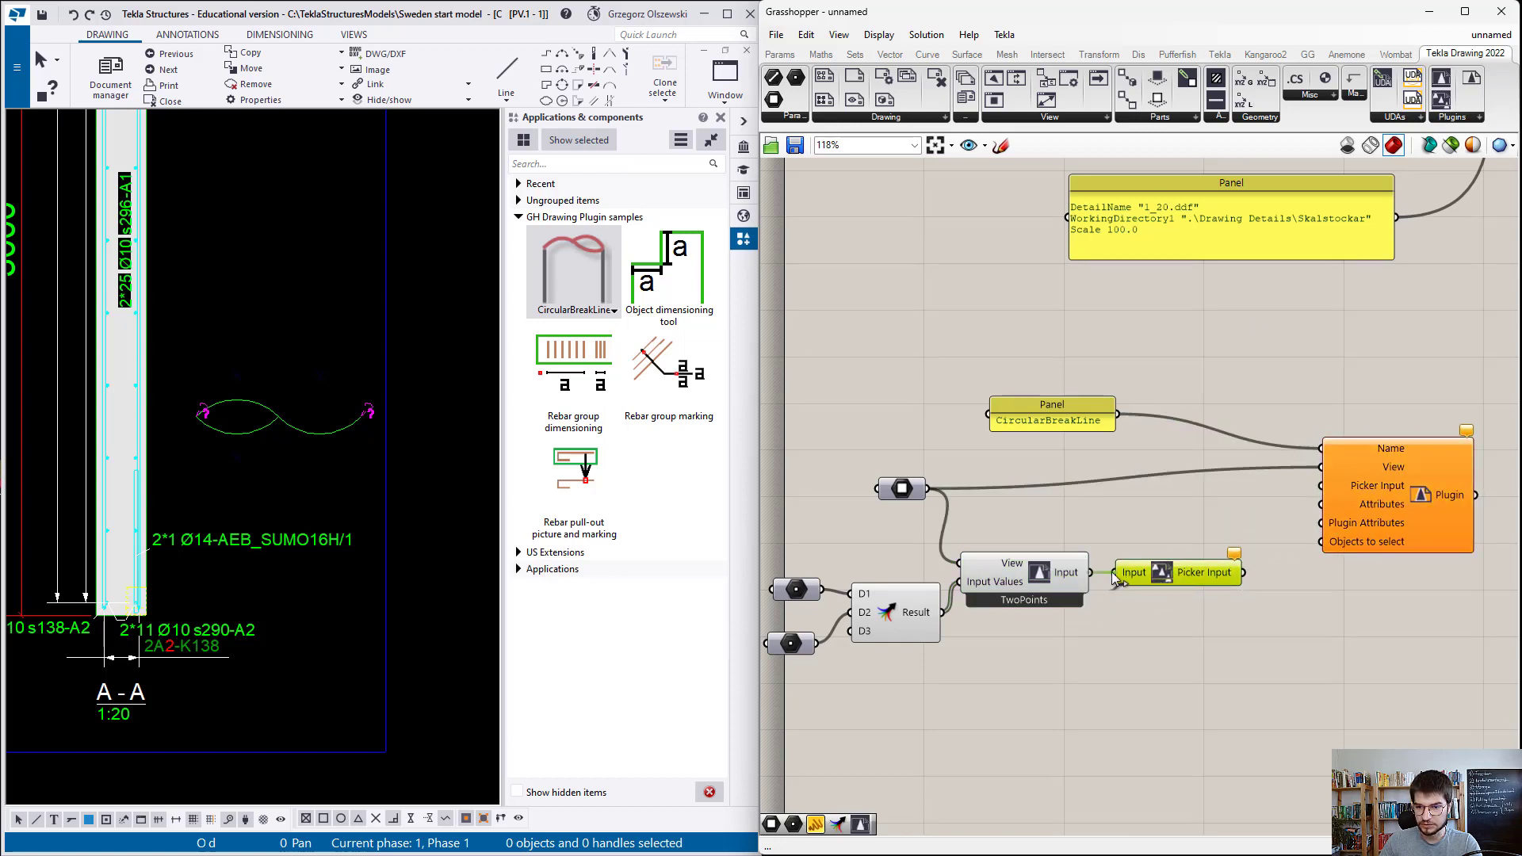
scroll(1303, 551, "up", 1)
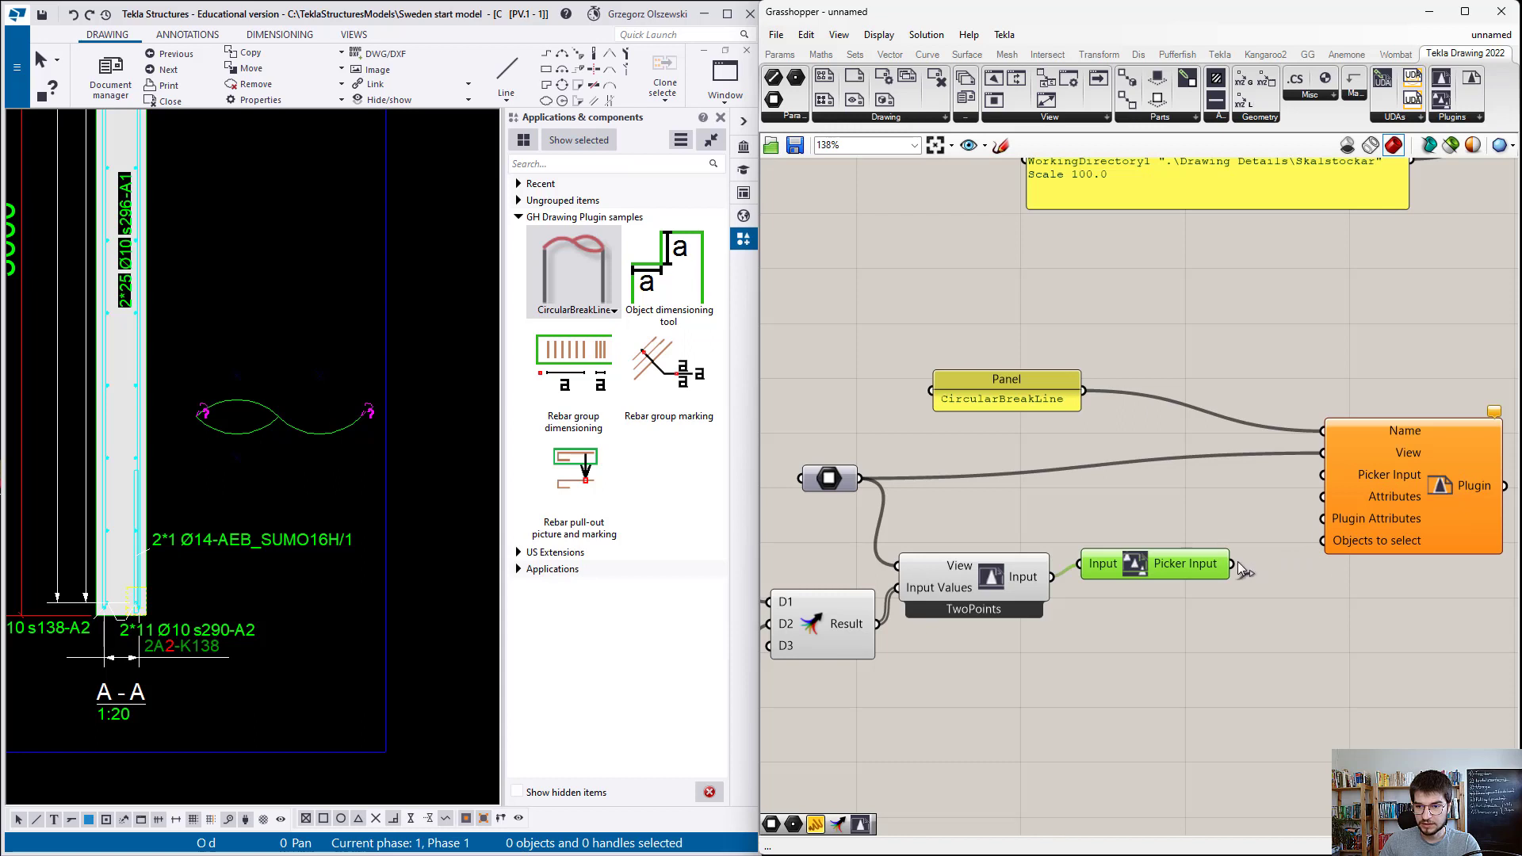
left_click_drag(1234, 565, 1329, 480)
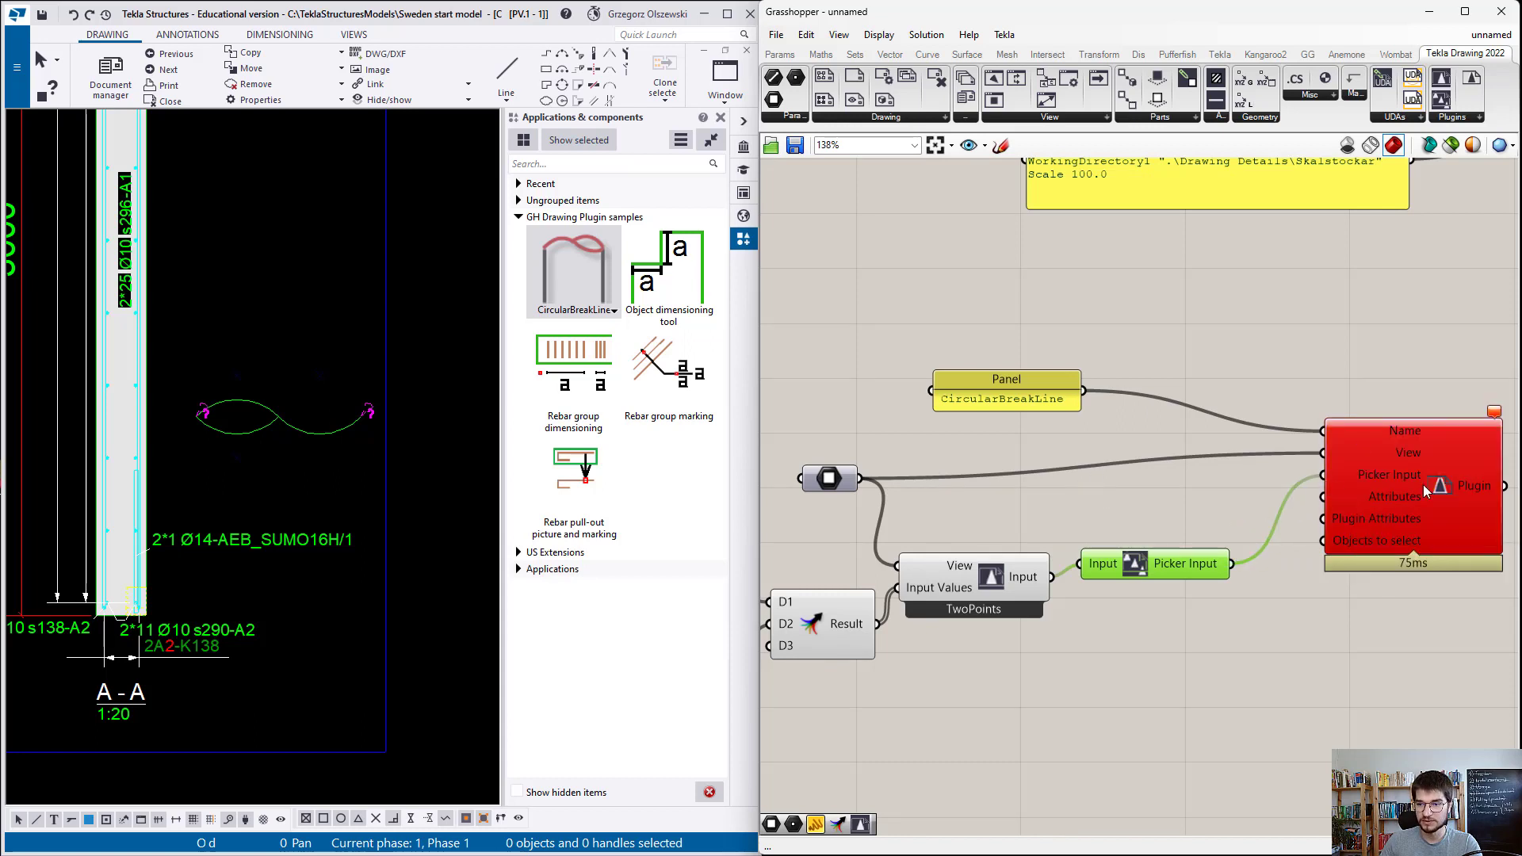
left_click_drag(1423, 483, 1383, 477)
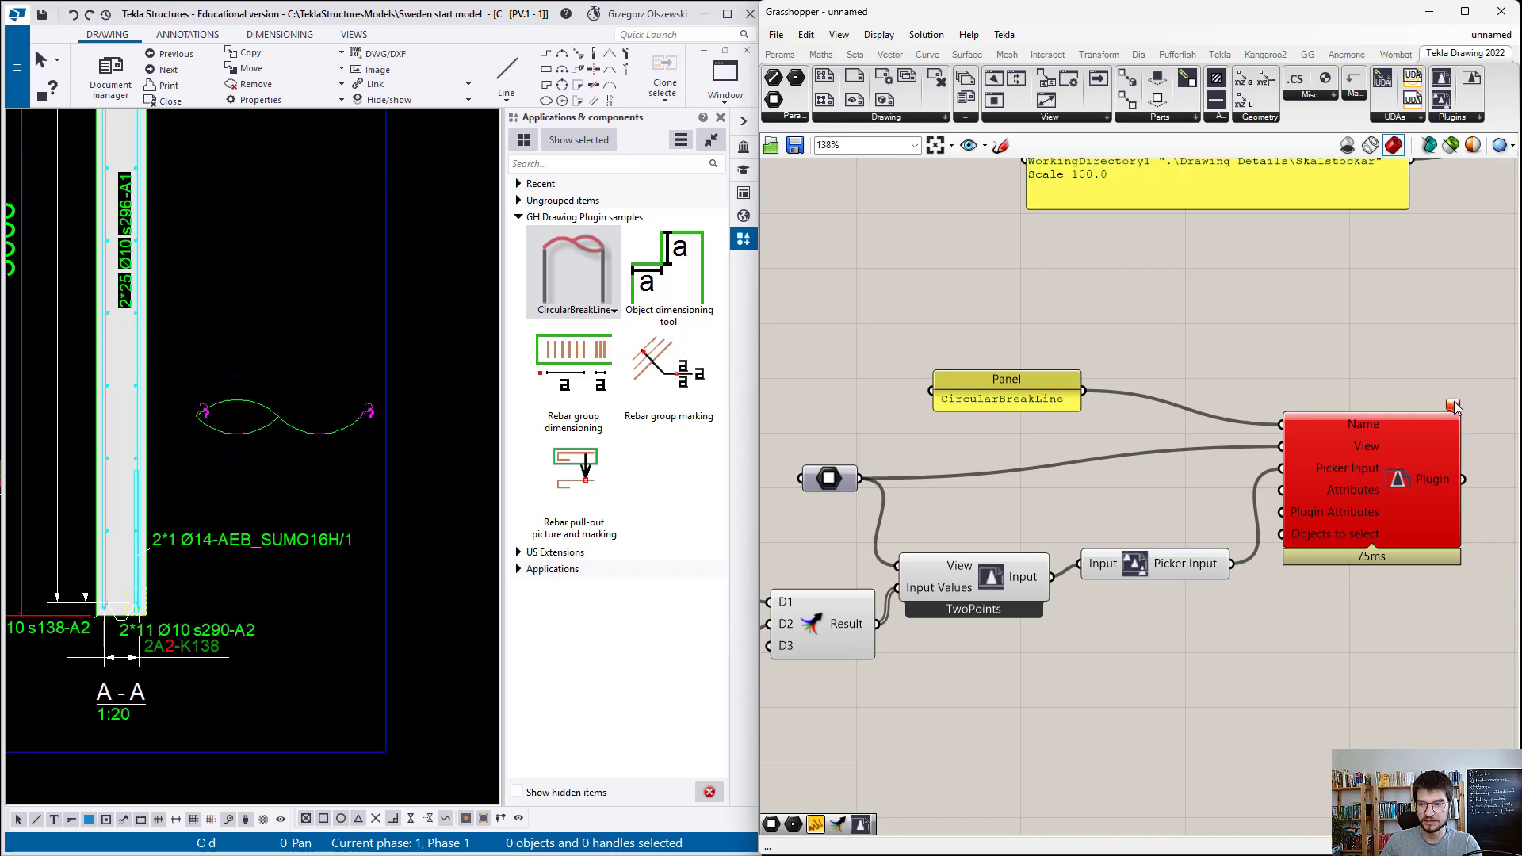
Step: Read the error message on the new Plugin component and examine the nodes feeding its picker input
scroll(864, 487, "down", 4)
scroll(1293, 470, "up", 3)
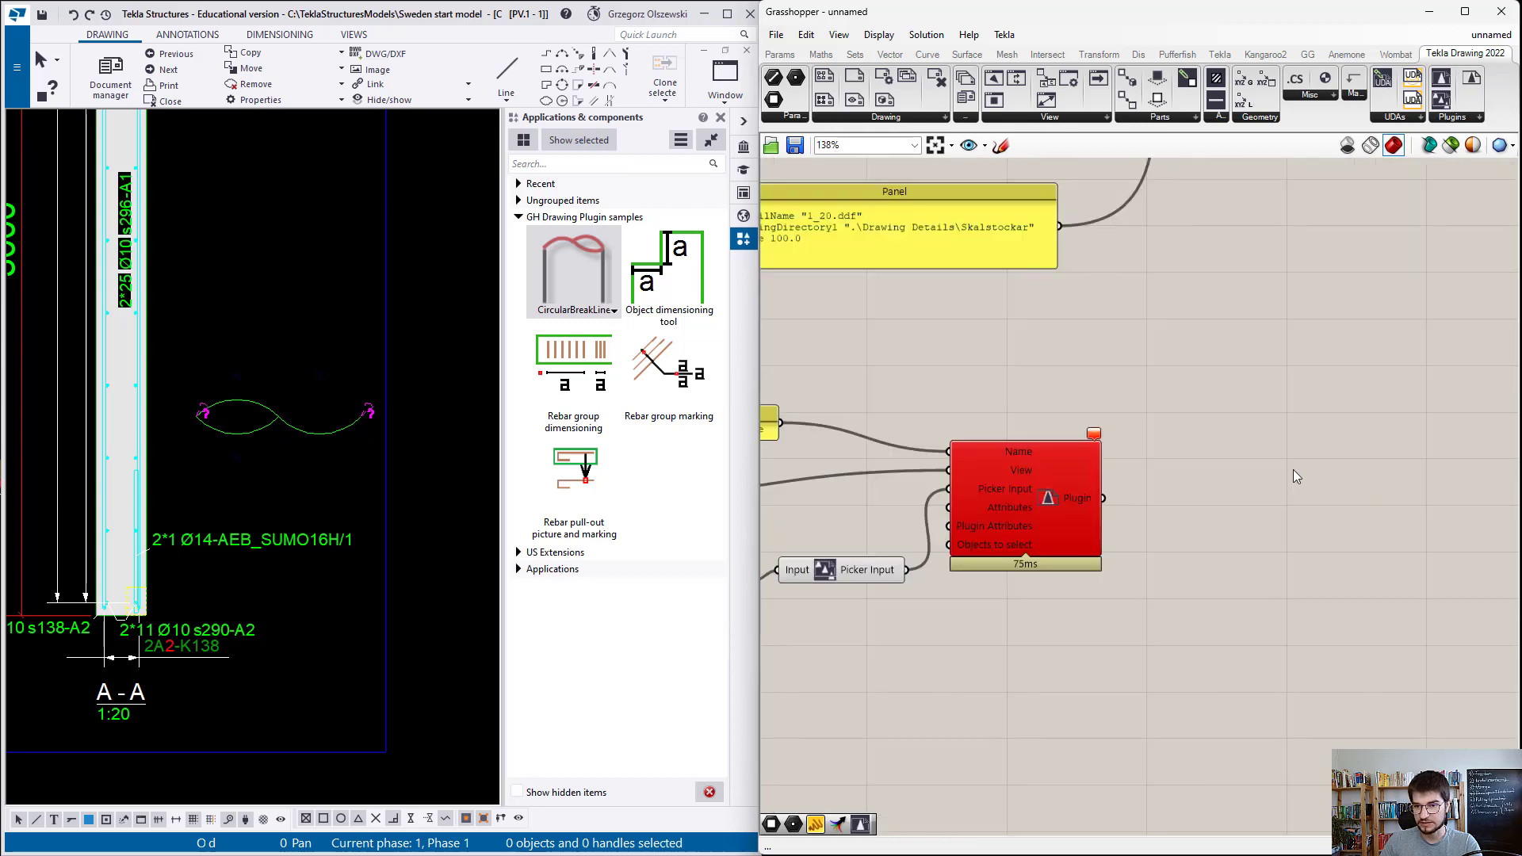
scroll(1293, 475, "up", 3)
left_click(1046, 436)
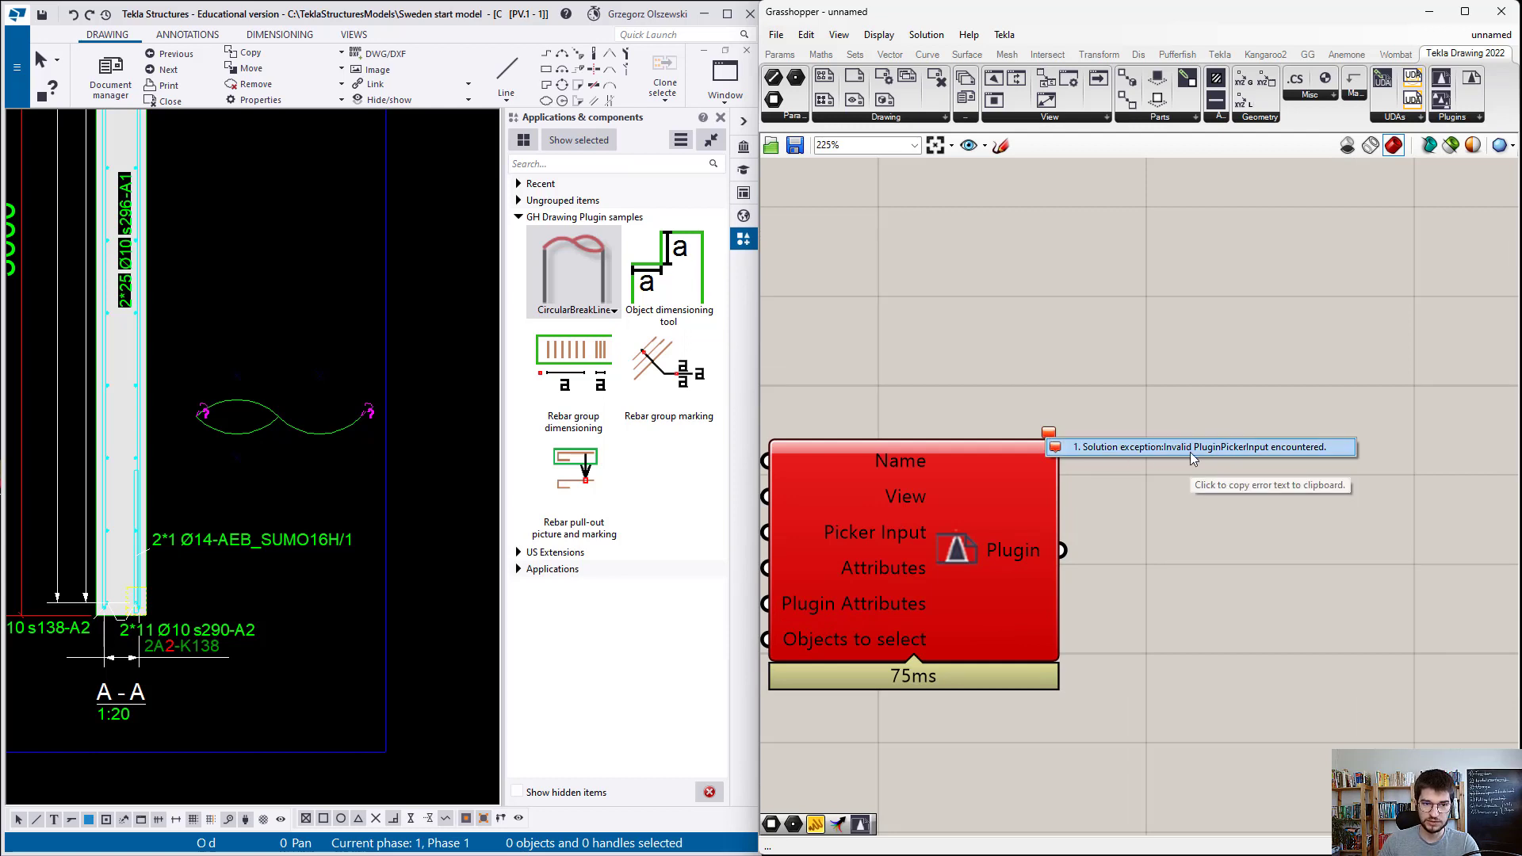
scroll(1265, 423, "down", 5)
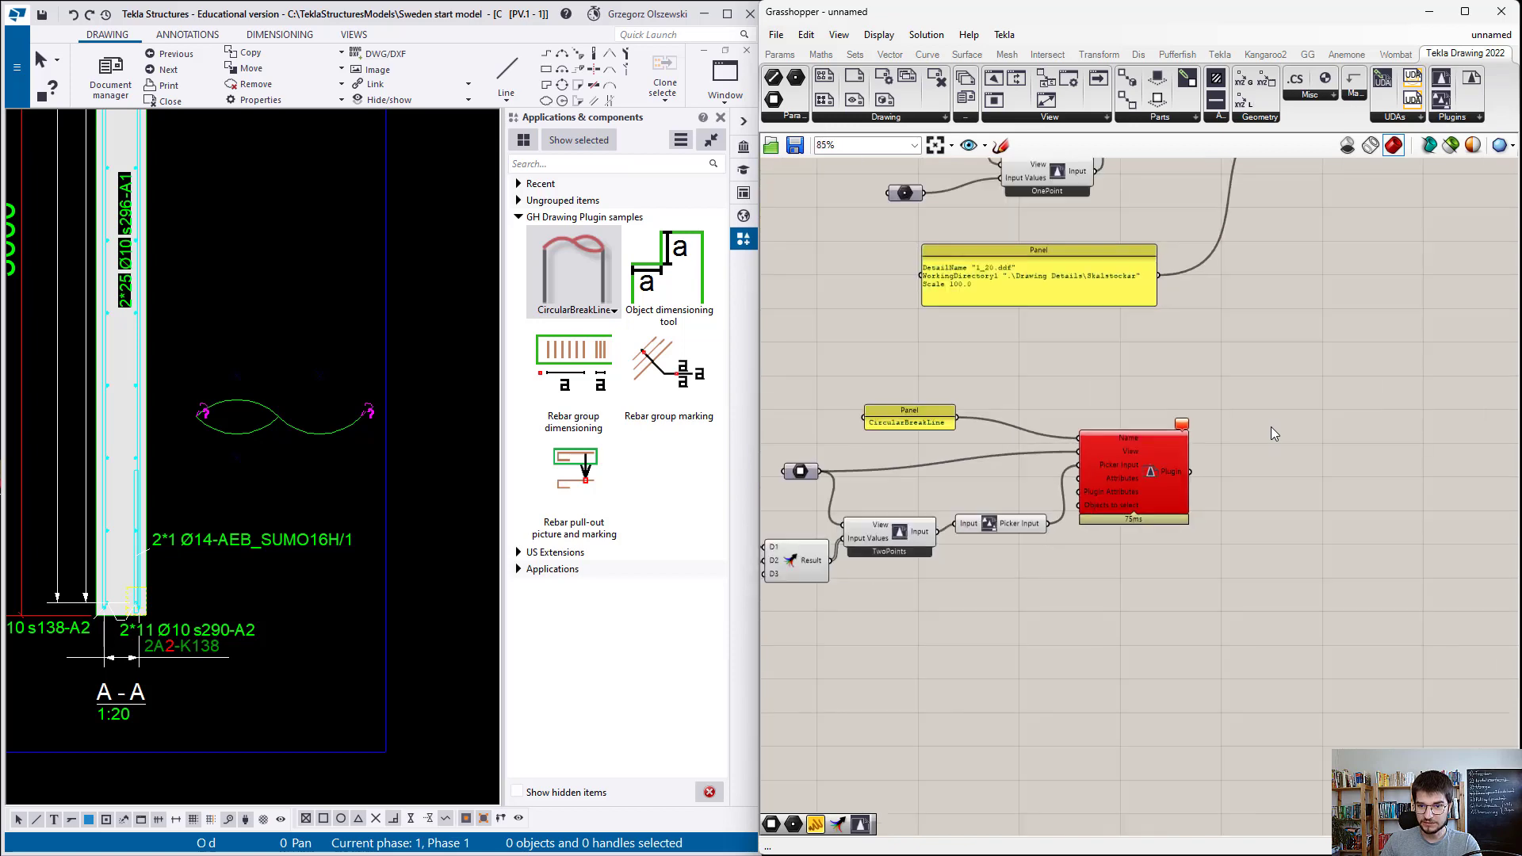
scroll(1103, 563, "up", 3)
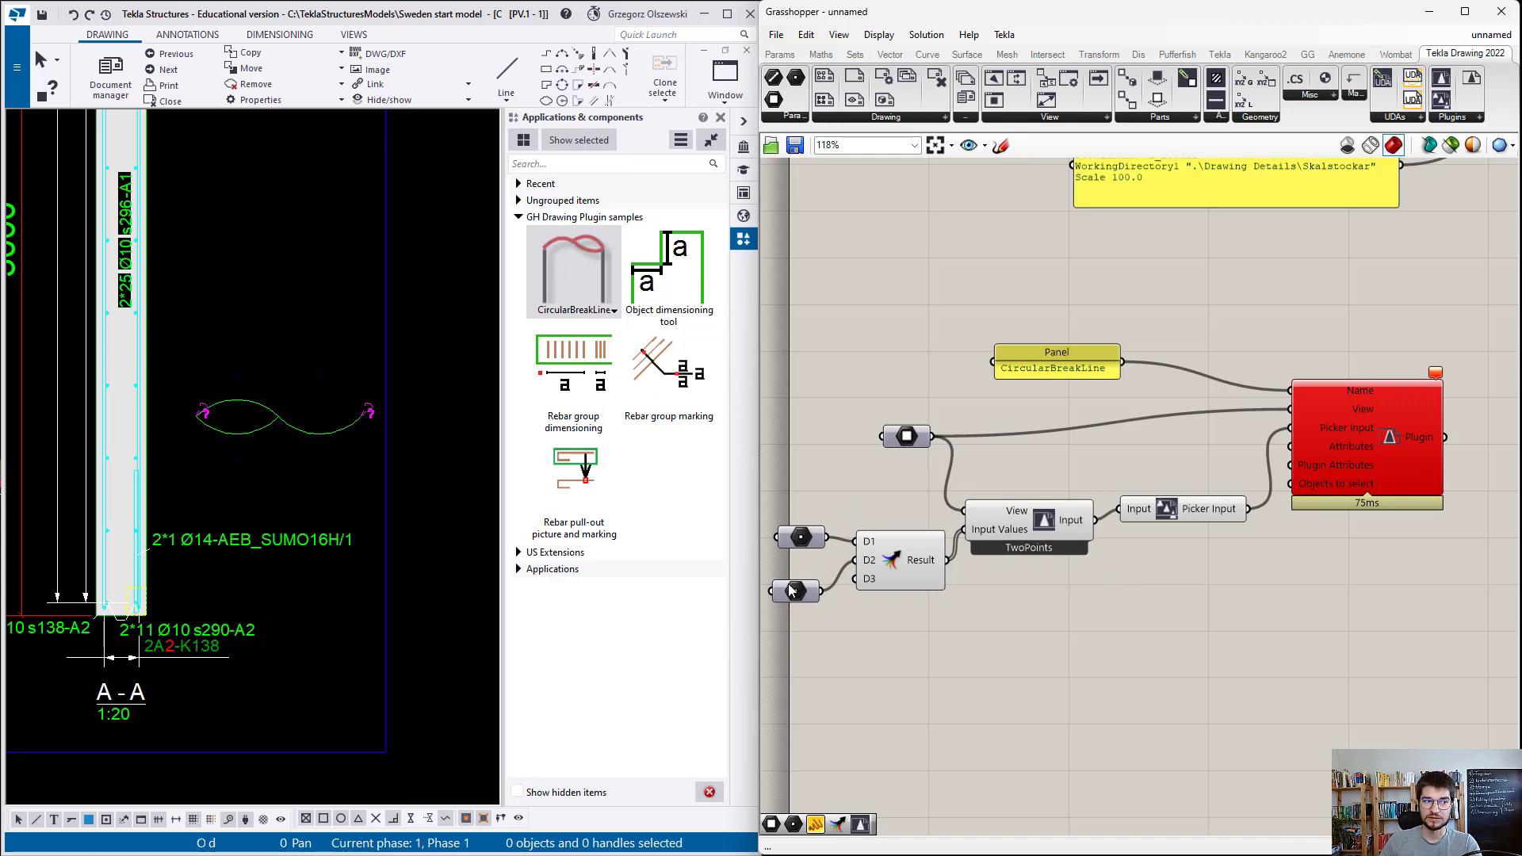
Step: Change the TwoPoints component's input type to View and N points
scroll(1016, 549, "up", 2)
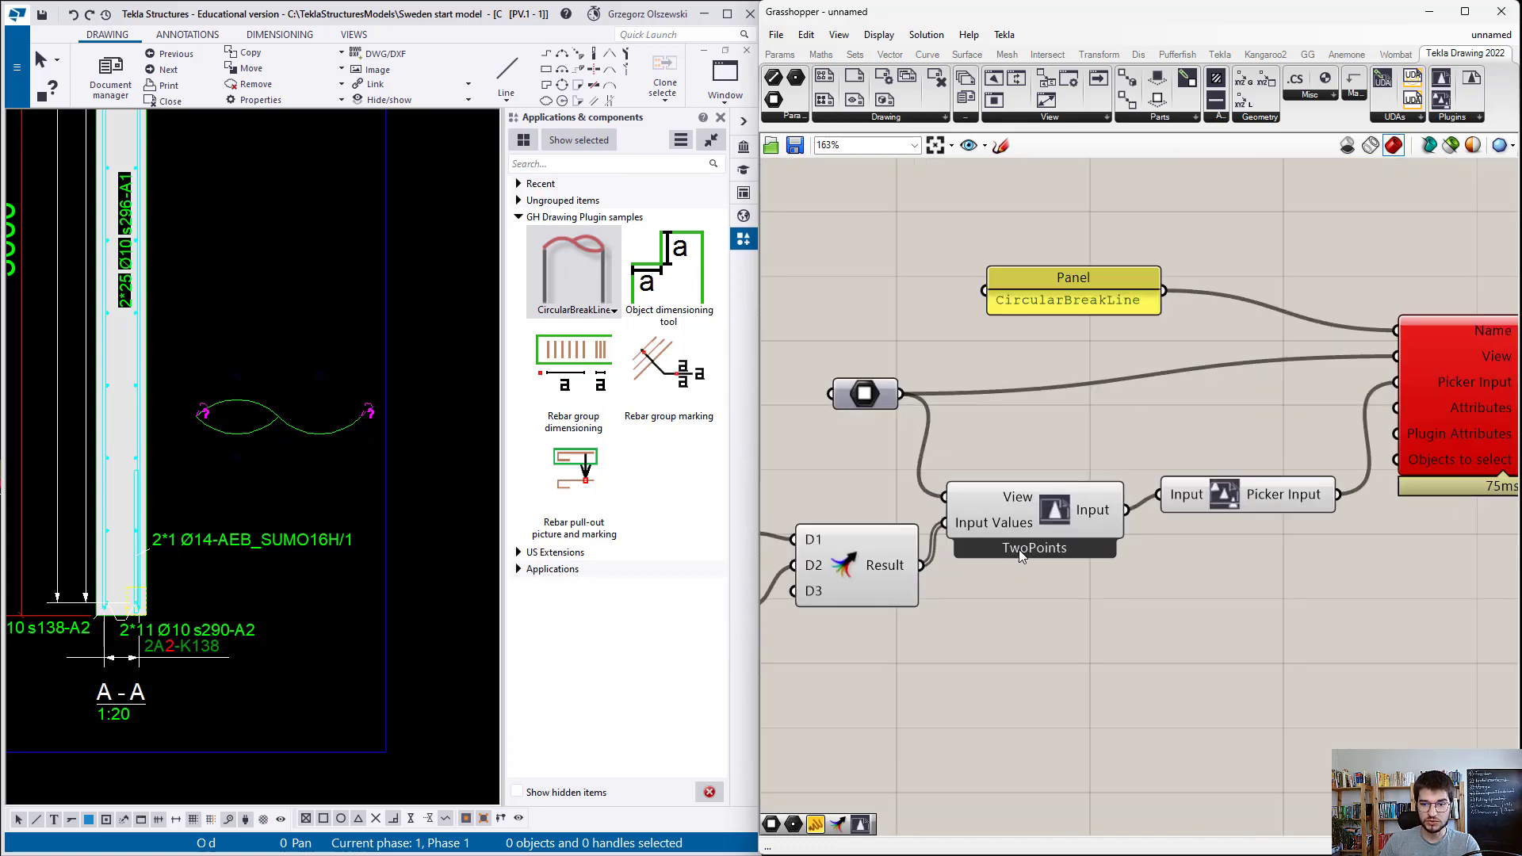
right_click(1026, 550)
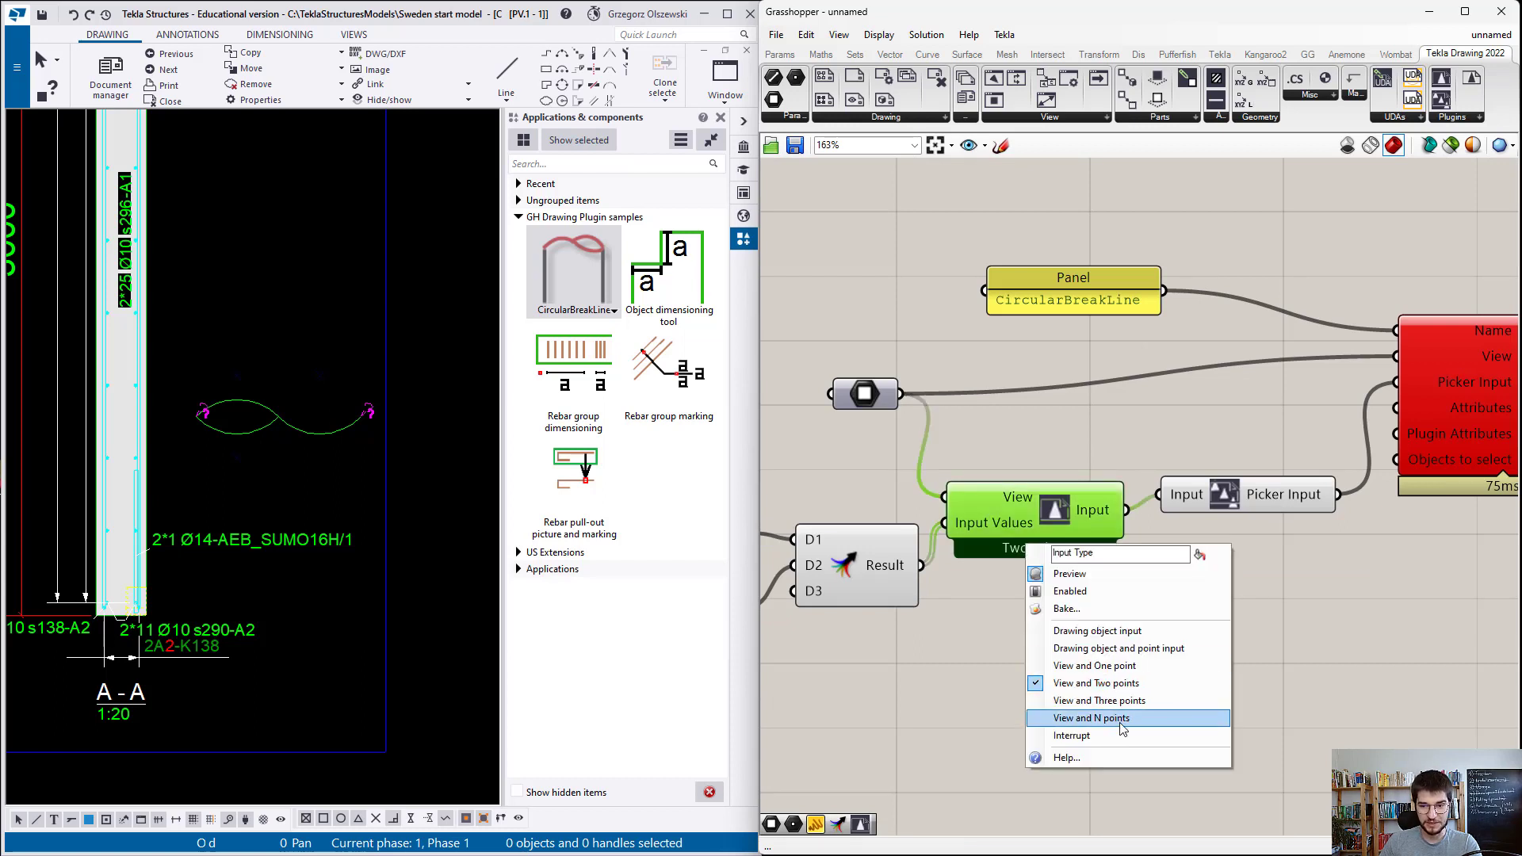
left_click(1117, 718)
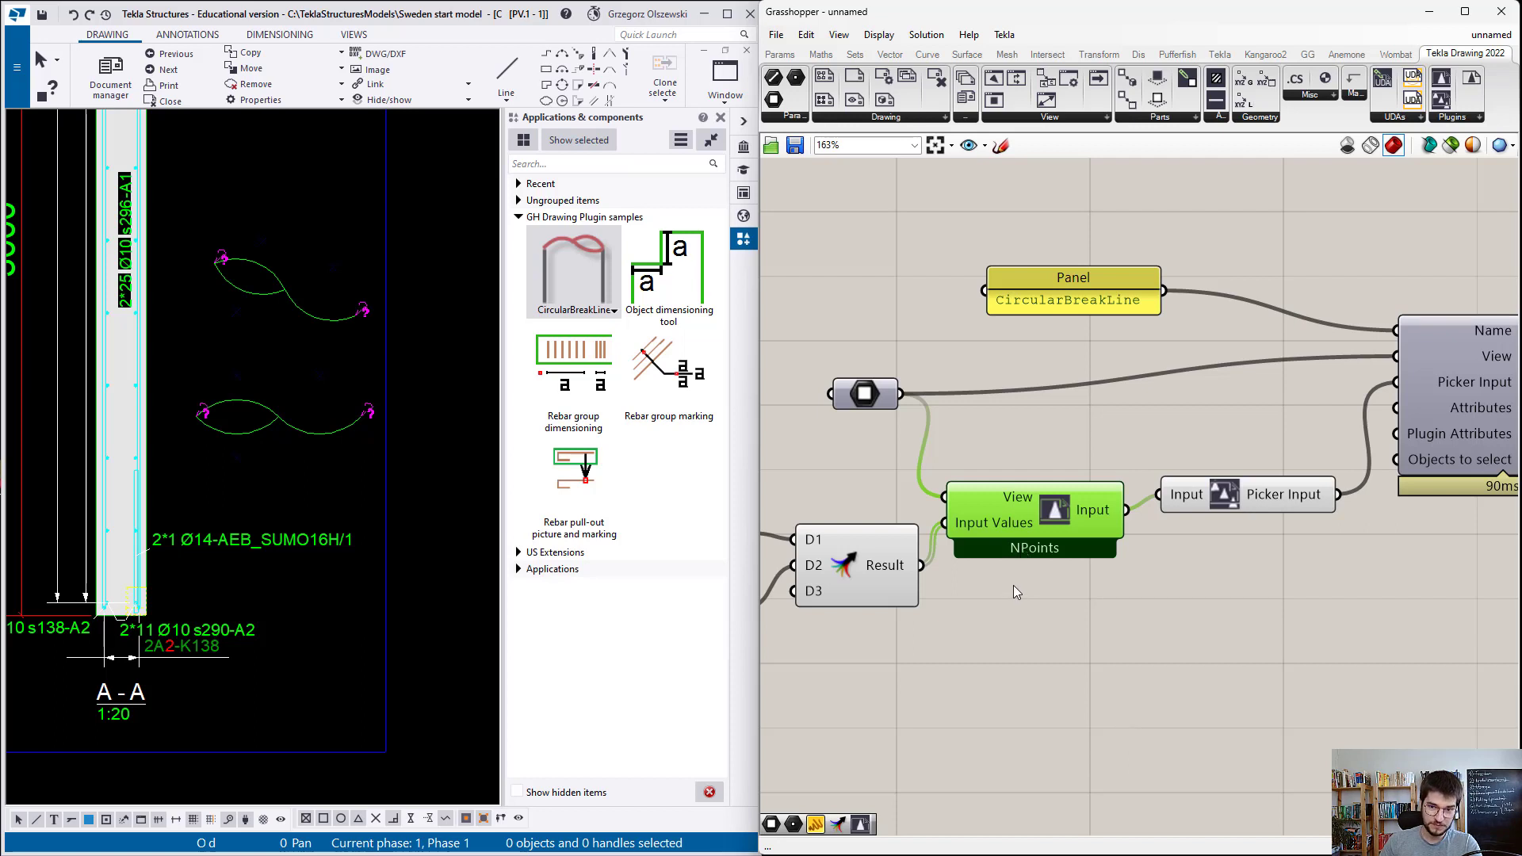
scroll(1026, 590, "down", 3)
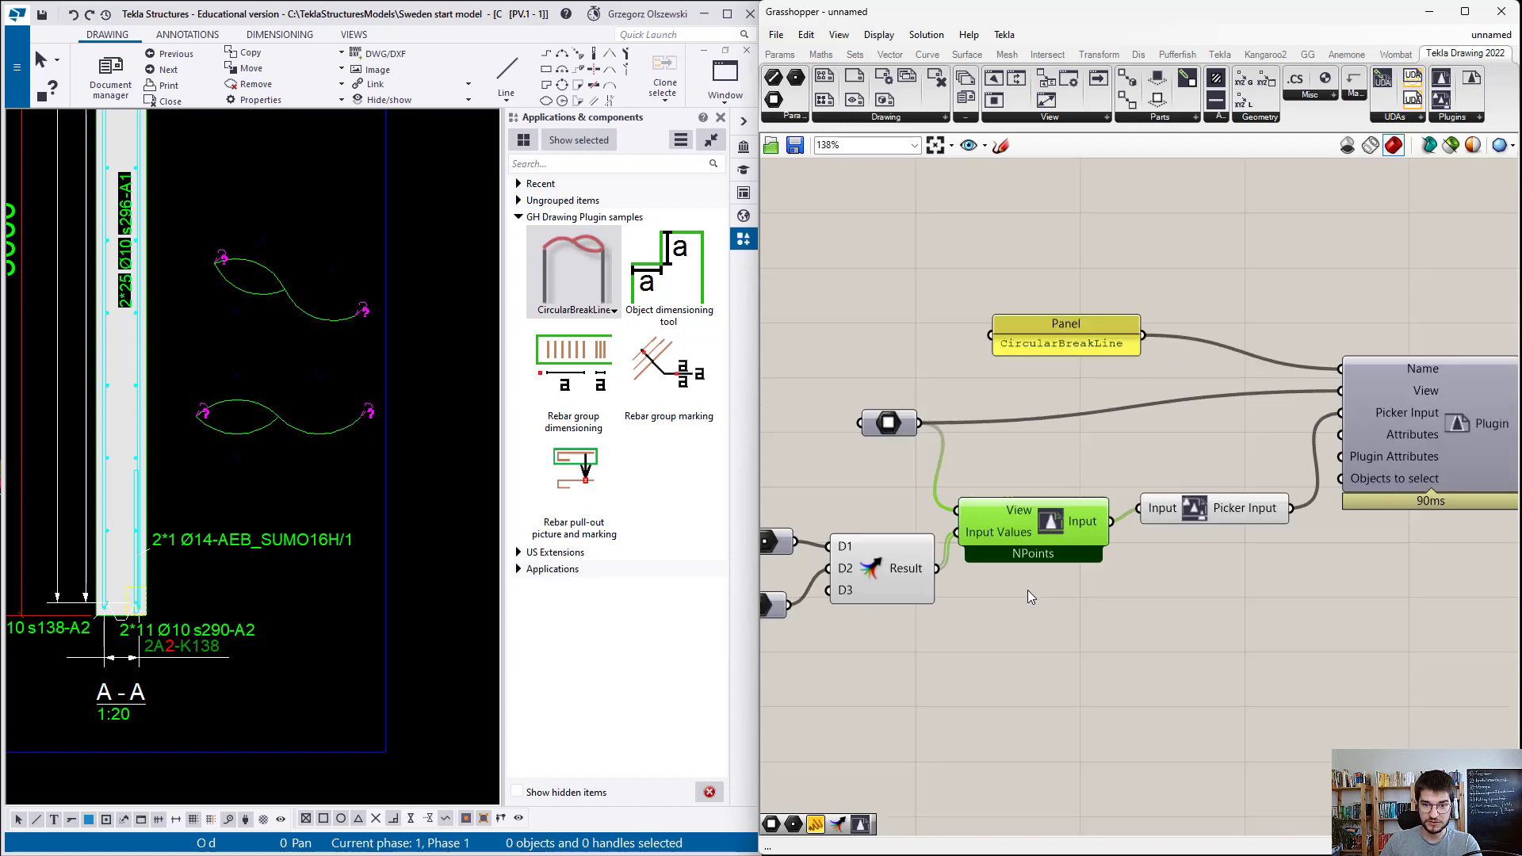
Step: Delete the Grasshopper-inserted break line and re-pick the second point parameter's location higher up beside section A-A
left_click(802, 605)
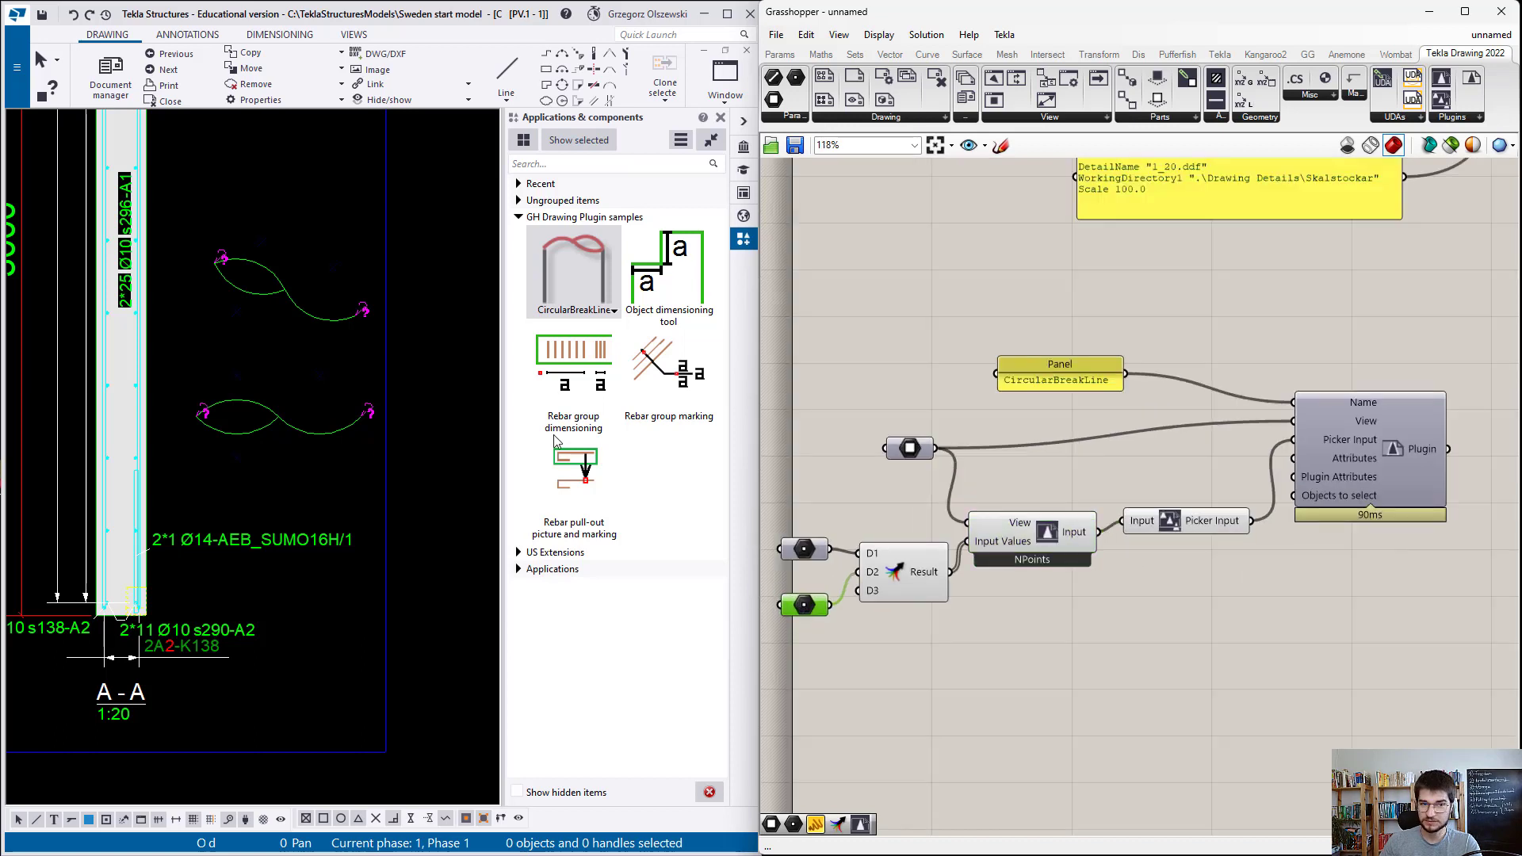
left_click(326, 321)
key("Delete")
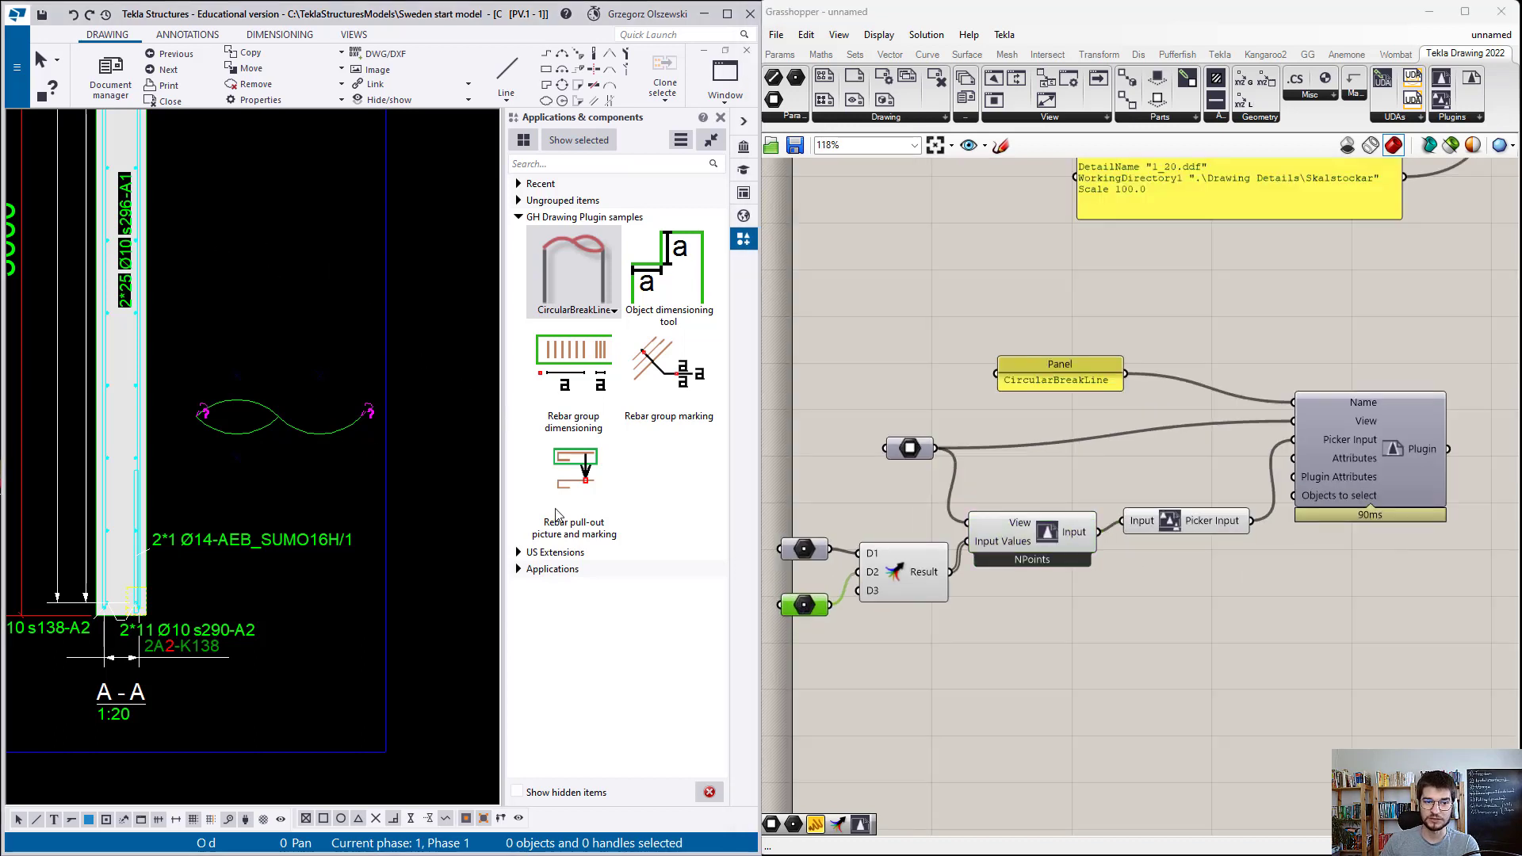
right_click(805, 609)
left_click(881, 774)
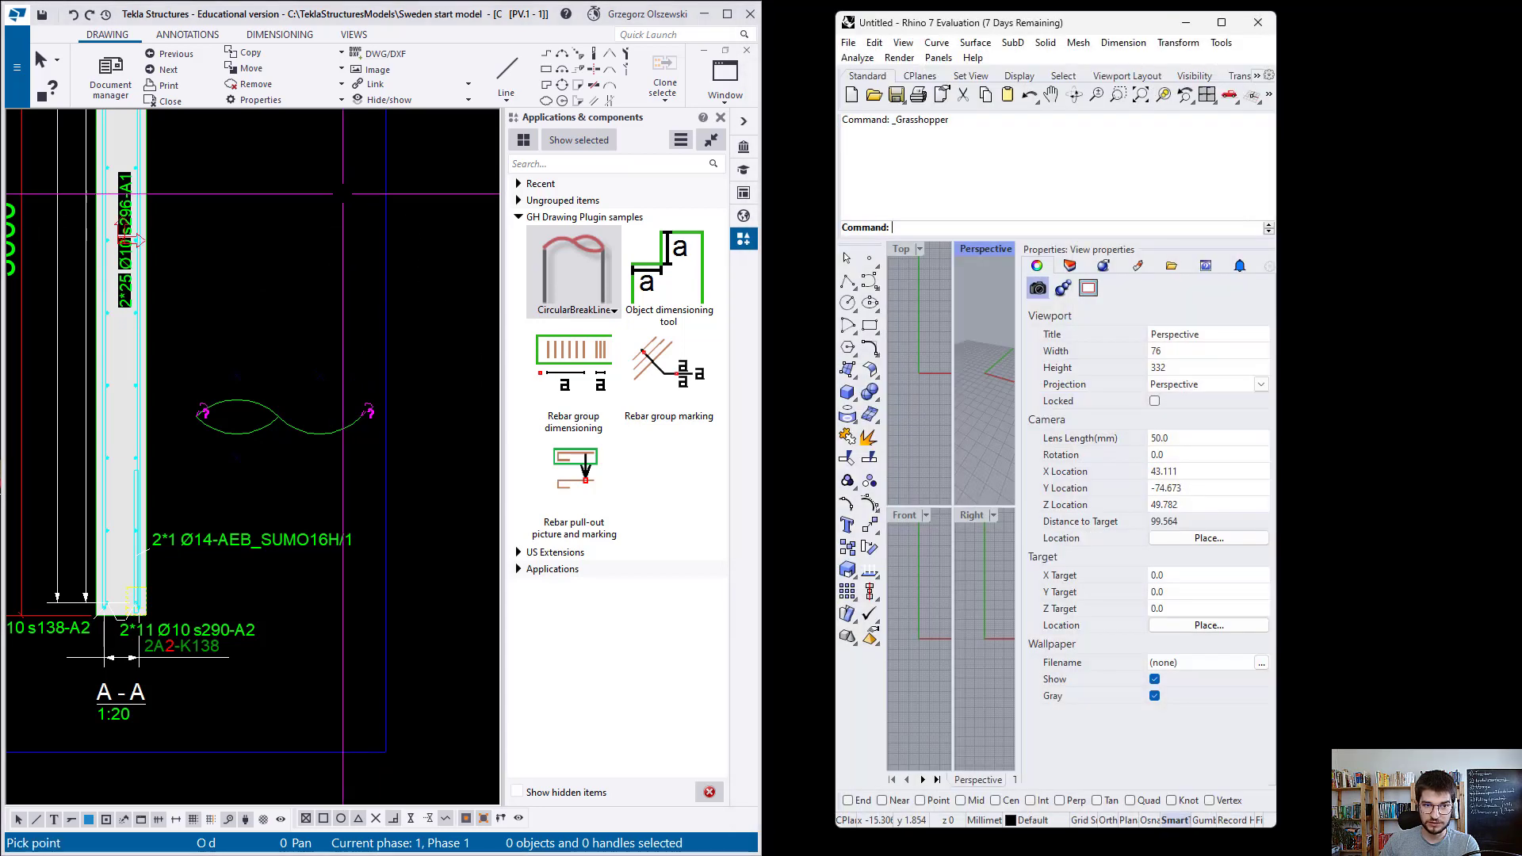
left_click(342, 193)
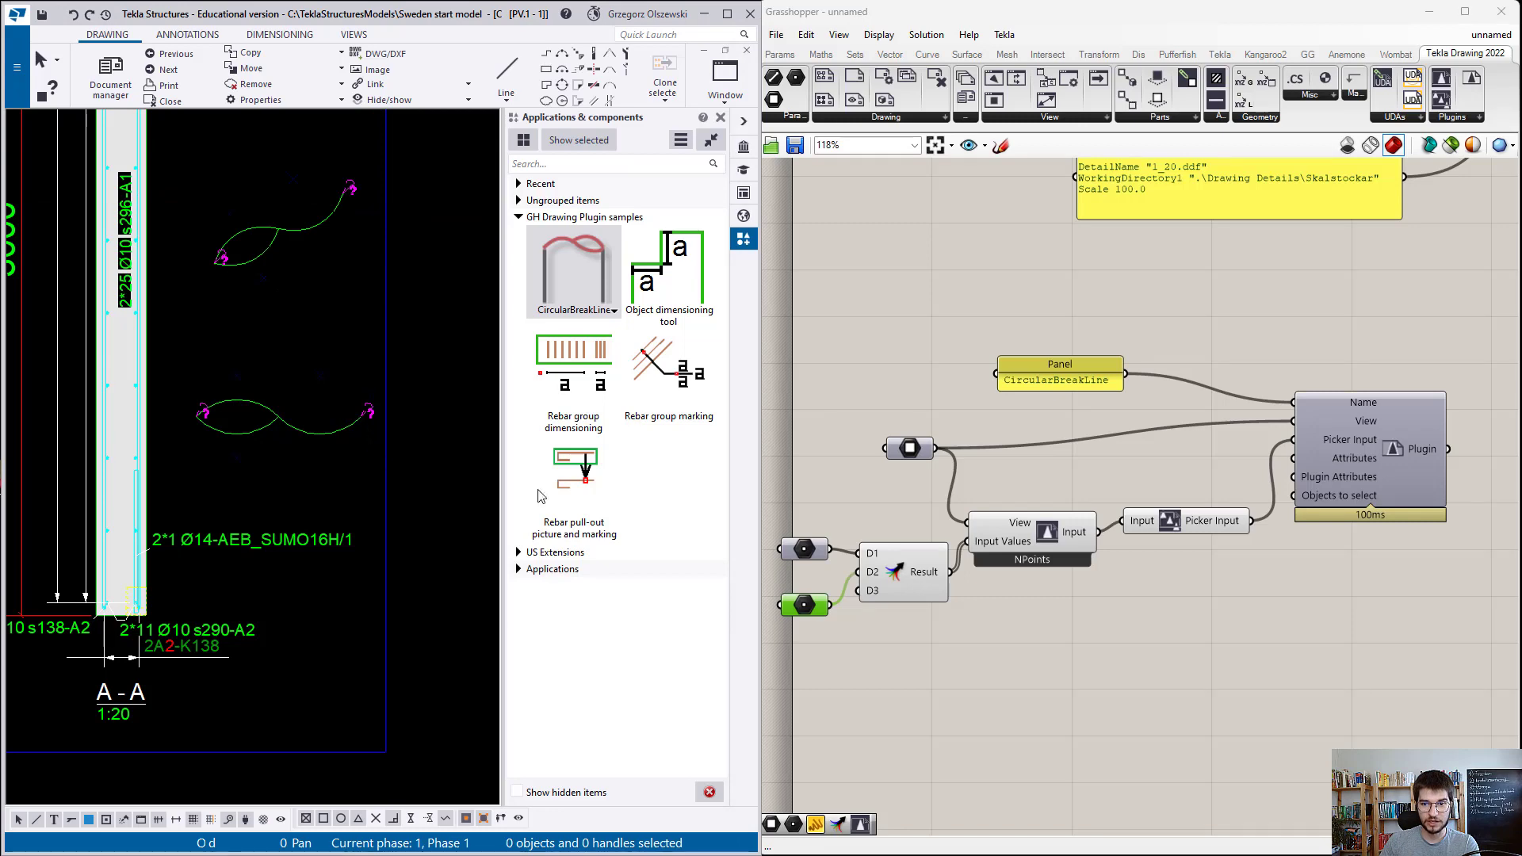
Step: Shift the whole group of CircularBreakLine components slightly on the canvas, keeping their wiring
scroll(1165, 599, "down", 3)
left_click_drag(1177, 594, 878, 409)
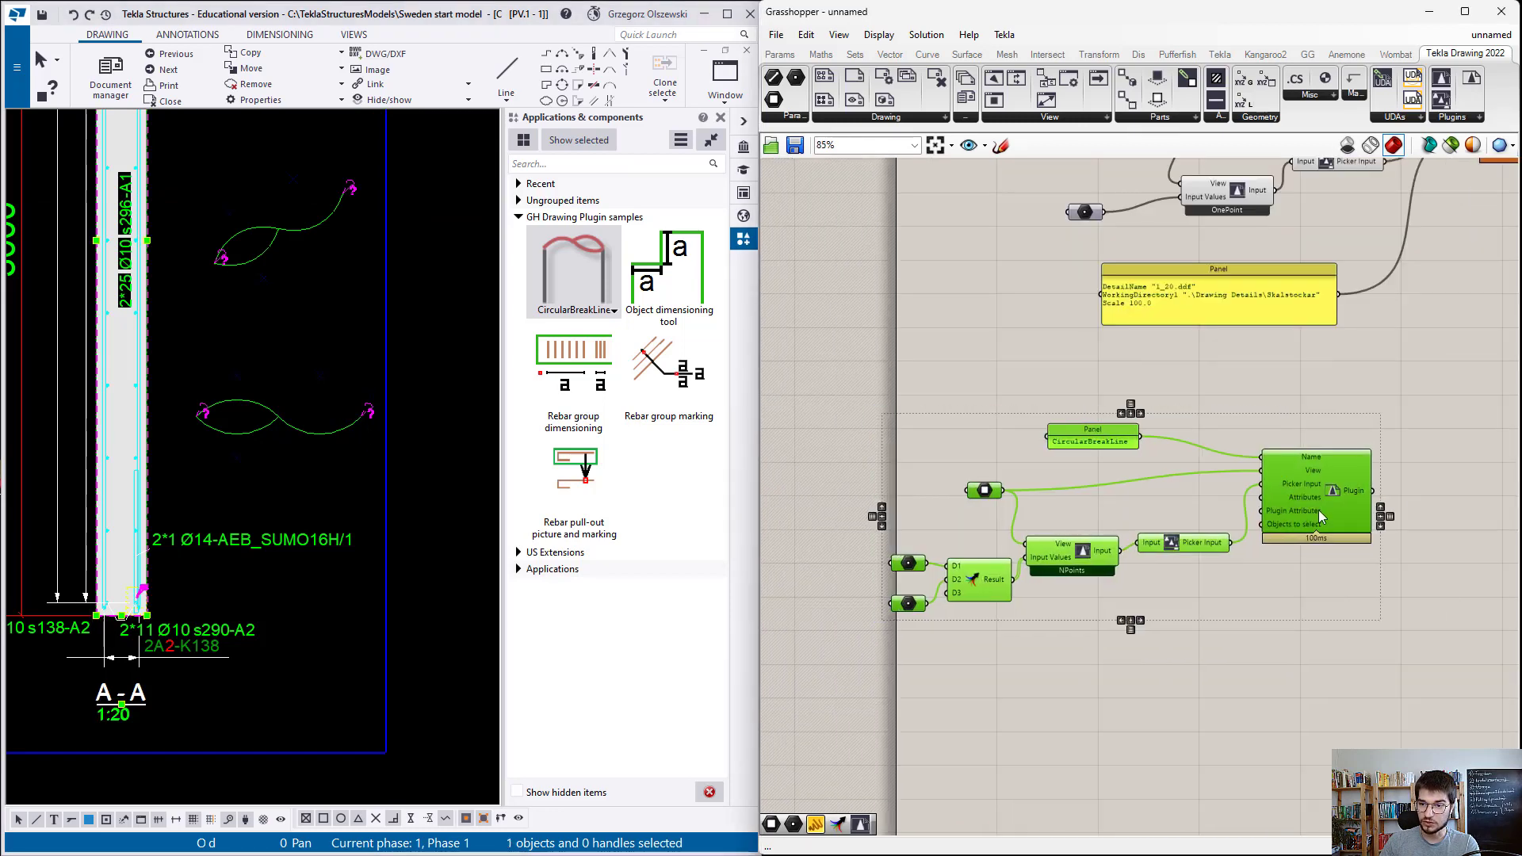
mouse_move(1319, 510)
left_mouse_down()
mouse_move(1337, 511)
mouse_move(1326, 499)
left_mouse_up()
left_click(1229, 648)
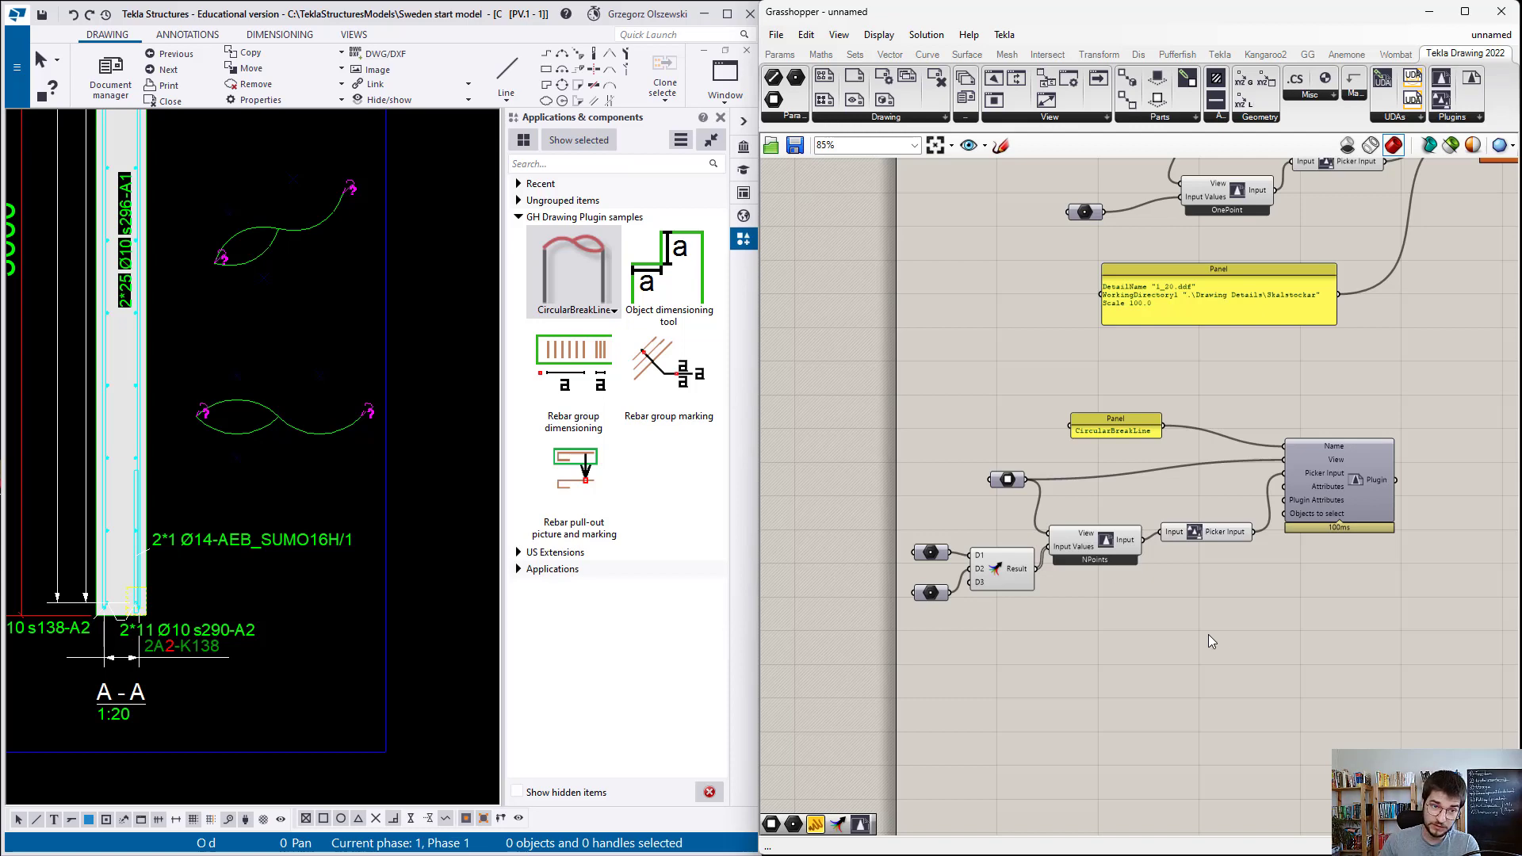
Step: Manually insert a horizontal CircularBreakLine from the plugin samples between the two existing lines, and move it just above the lower one
left_click(592, 280)
left_click(218, 333)
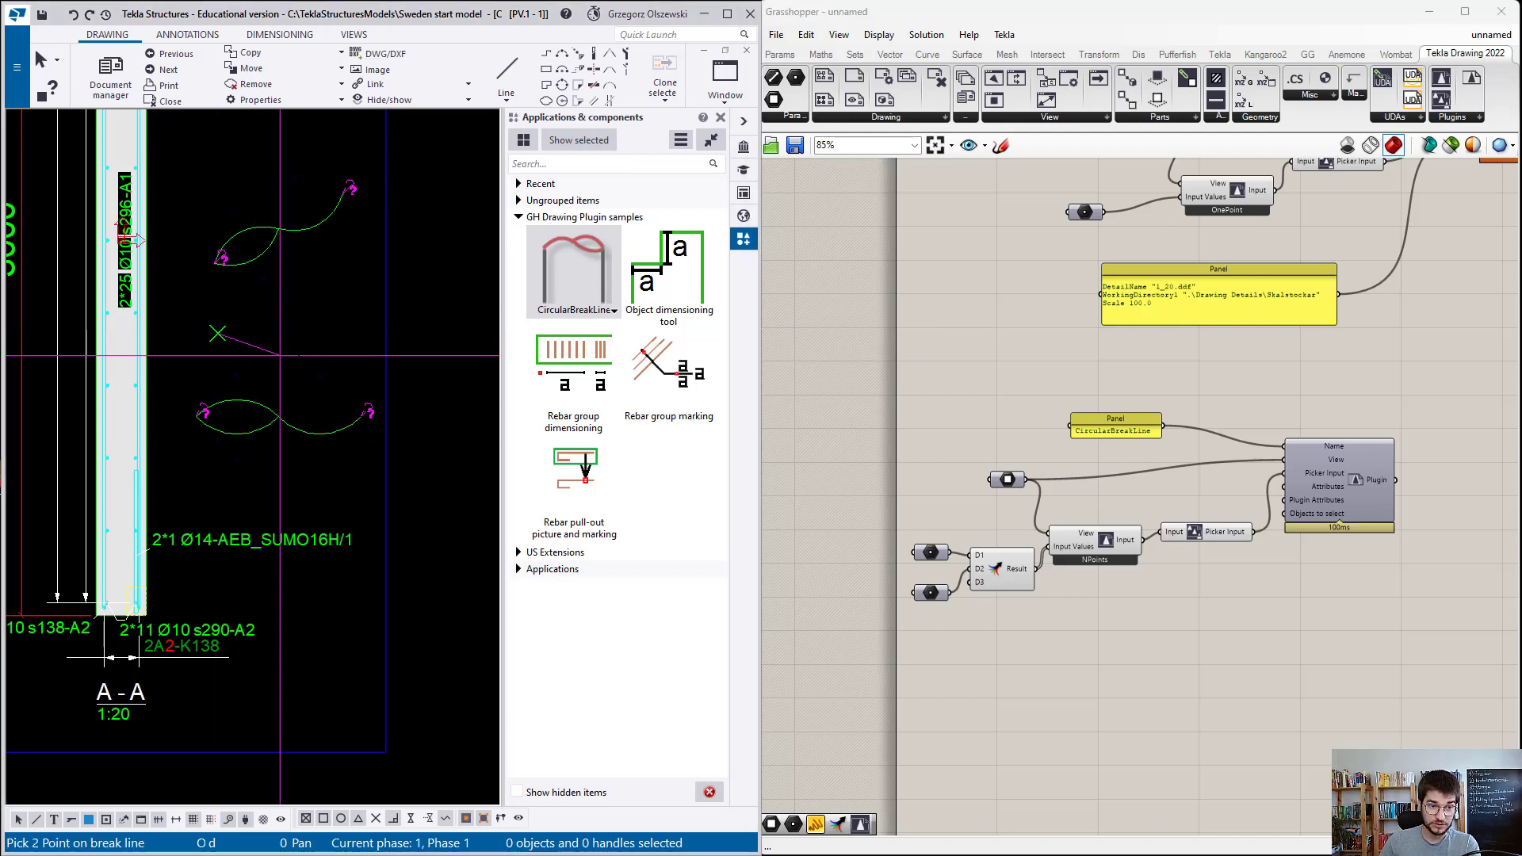
left_click(340, 333)
scroll(273, 332, "up", 2)
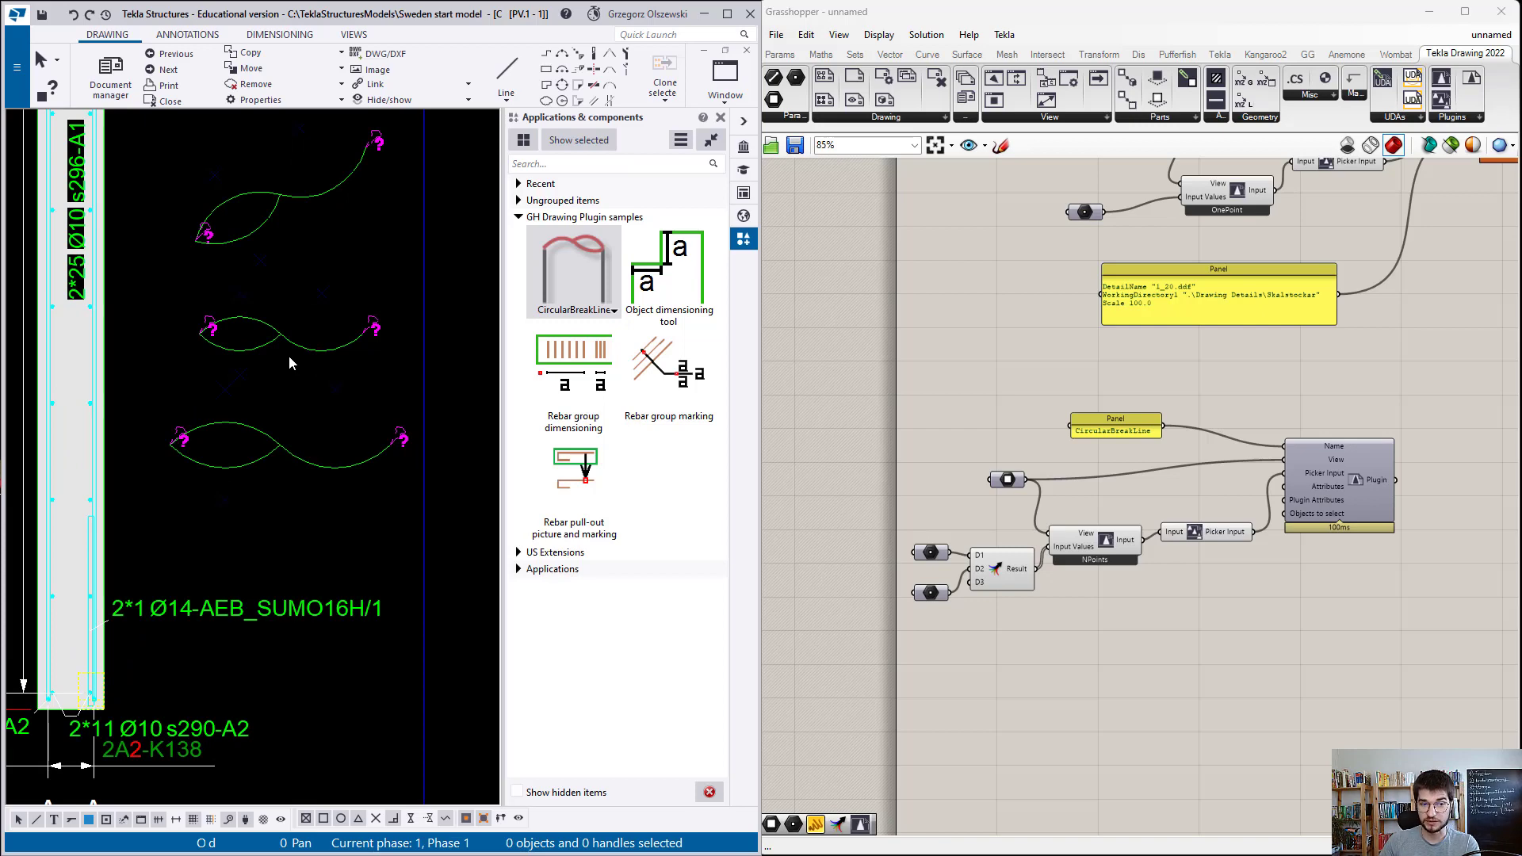
left_click_drag(327, 350, 280, 393)
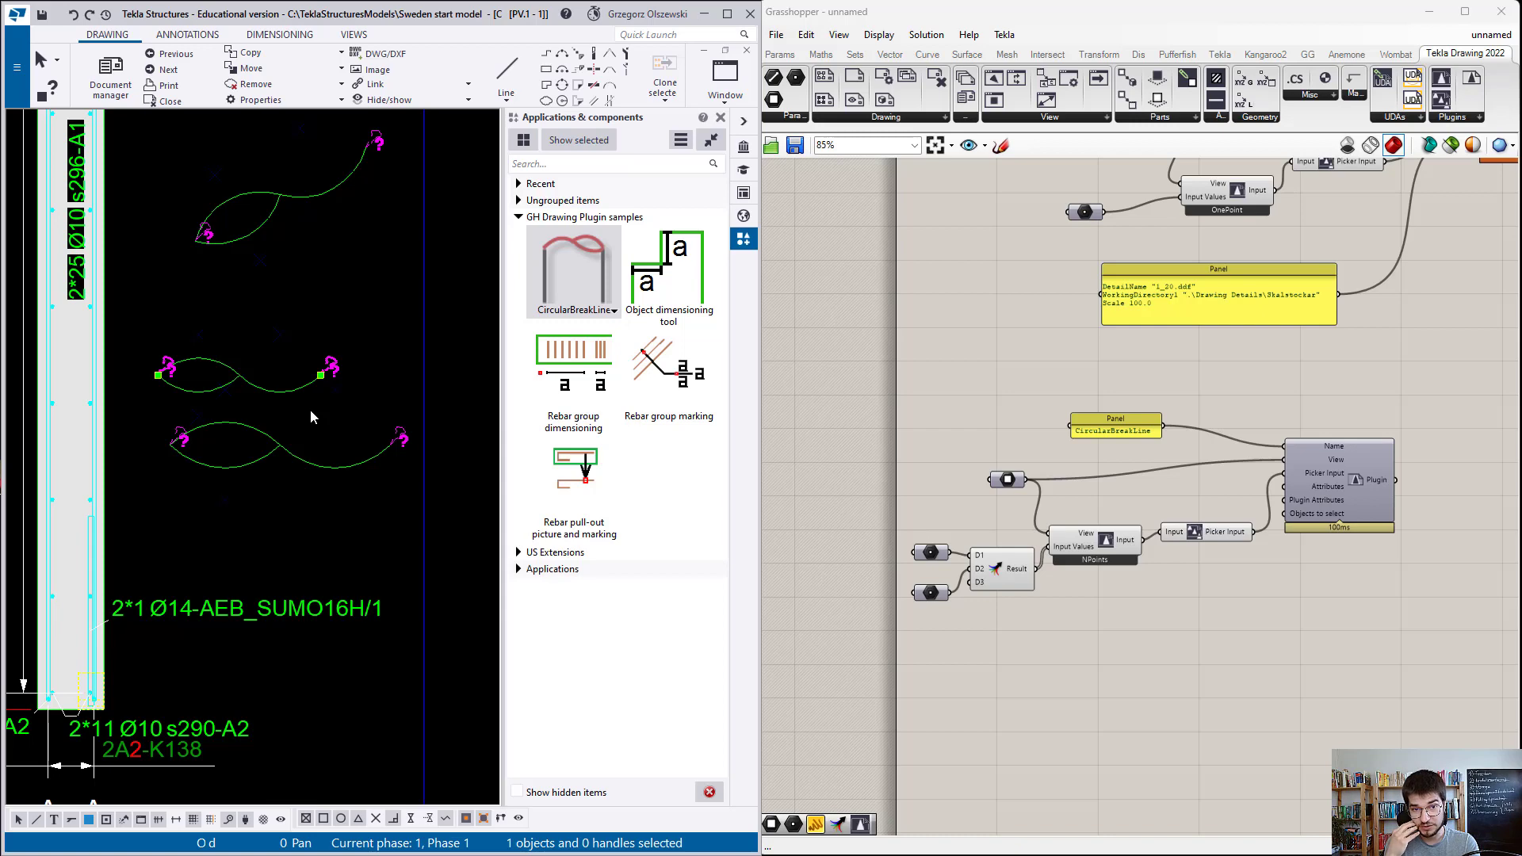
scroll(328, 452, "down", 1)
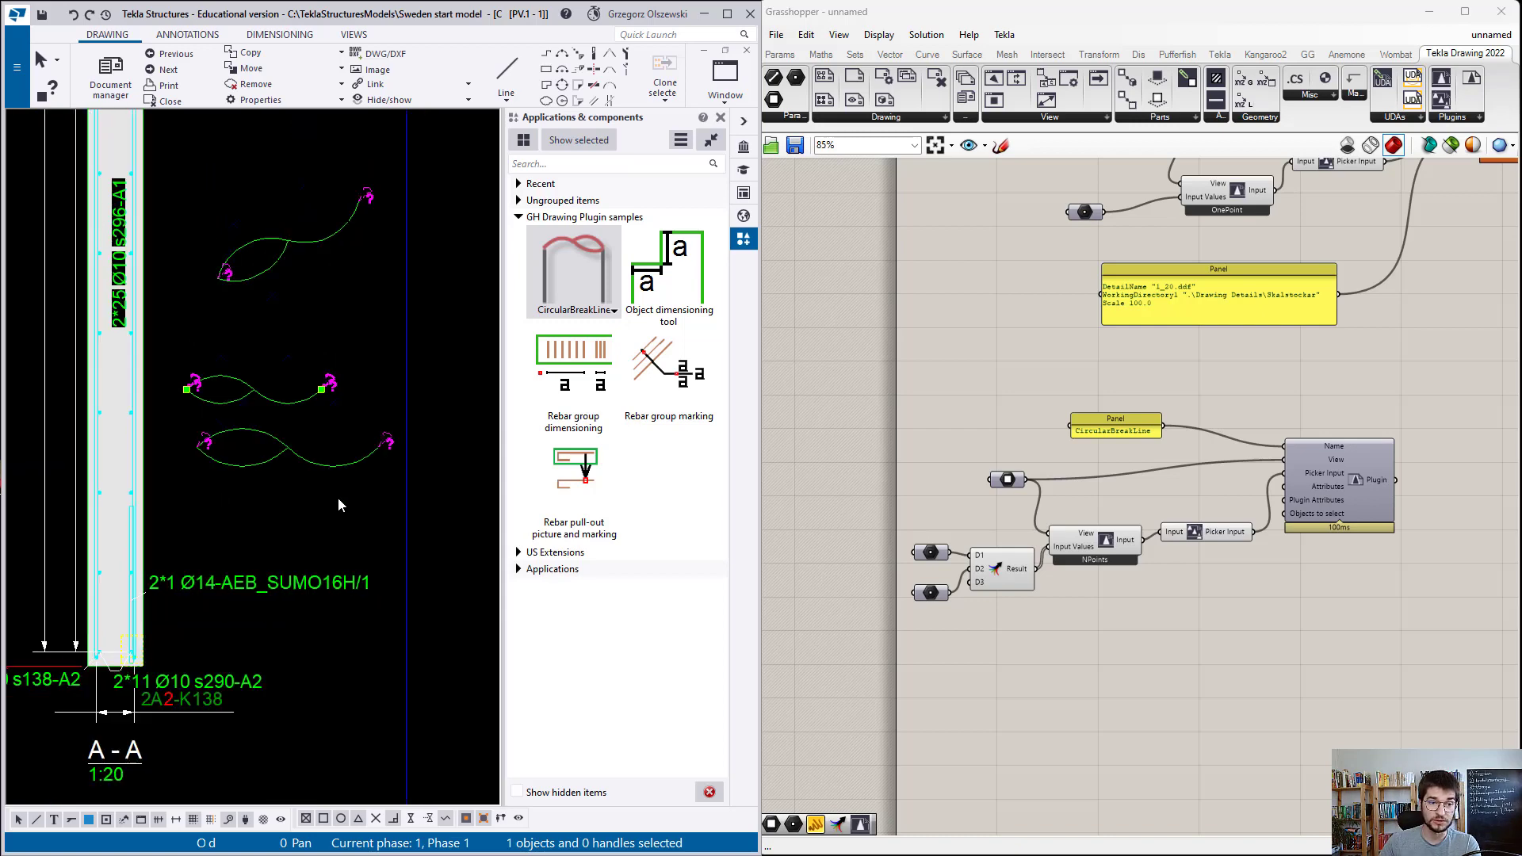
Step: Delete the slanted break line beside section A-A and select the manually inserted one
left_click(328, 251)
scroll(356, 465, "down", 2)
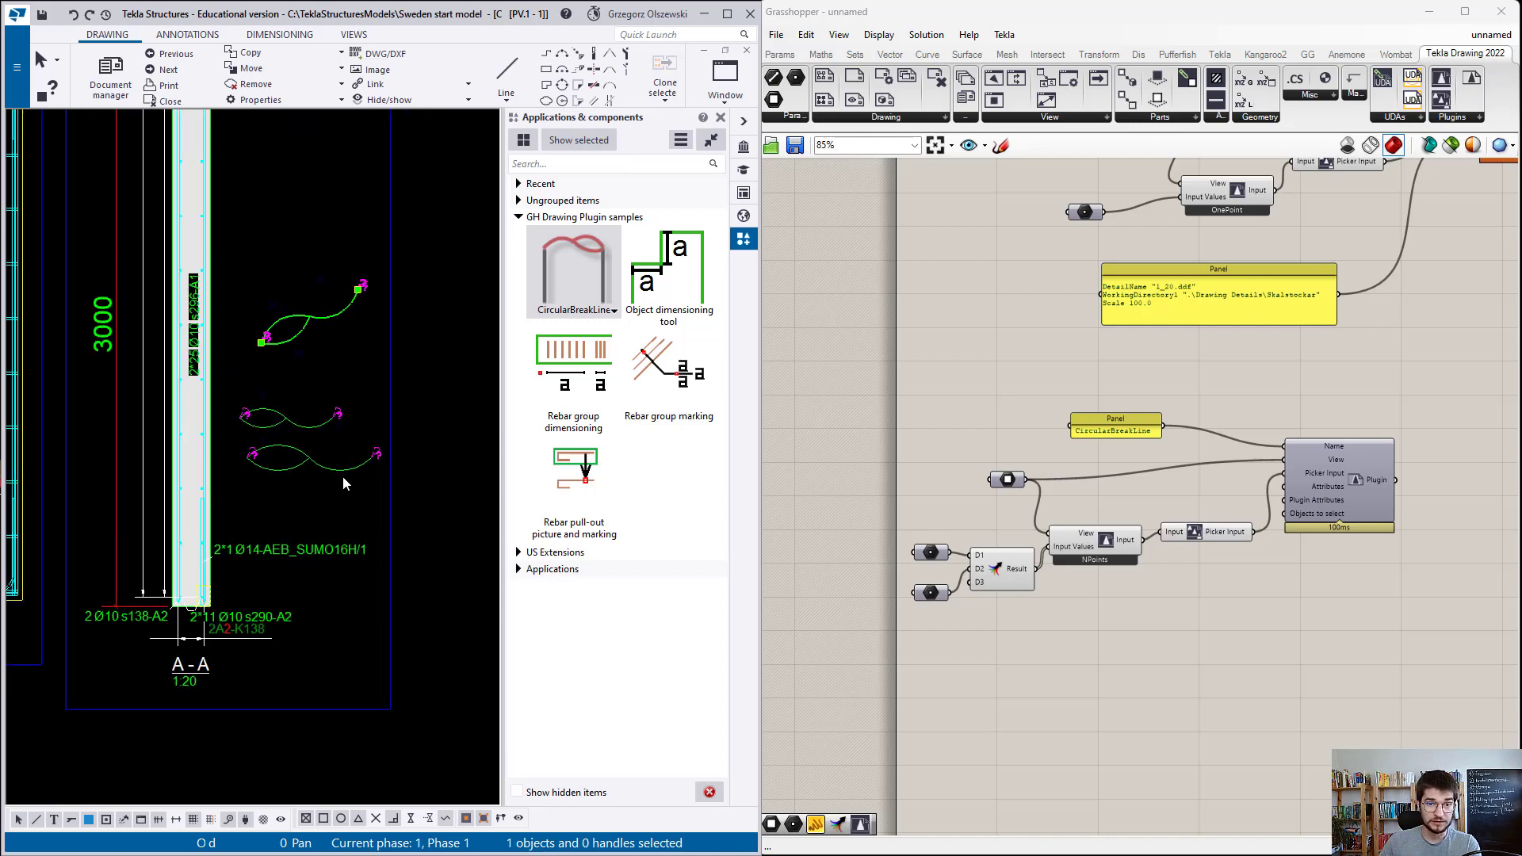
key("Delete")
left_click(312, 429)
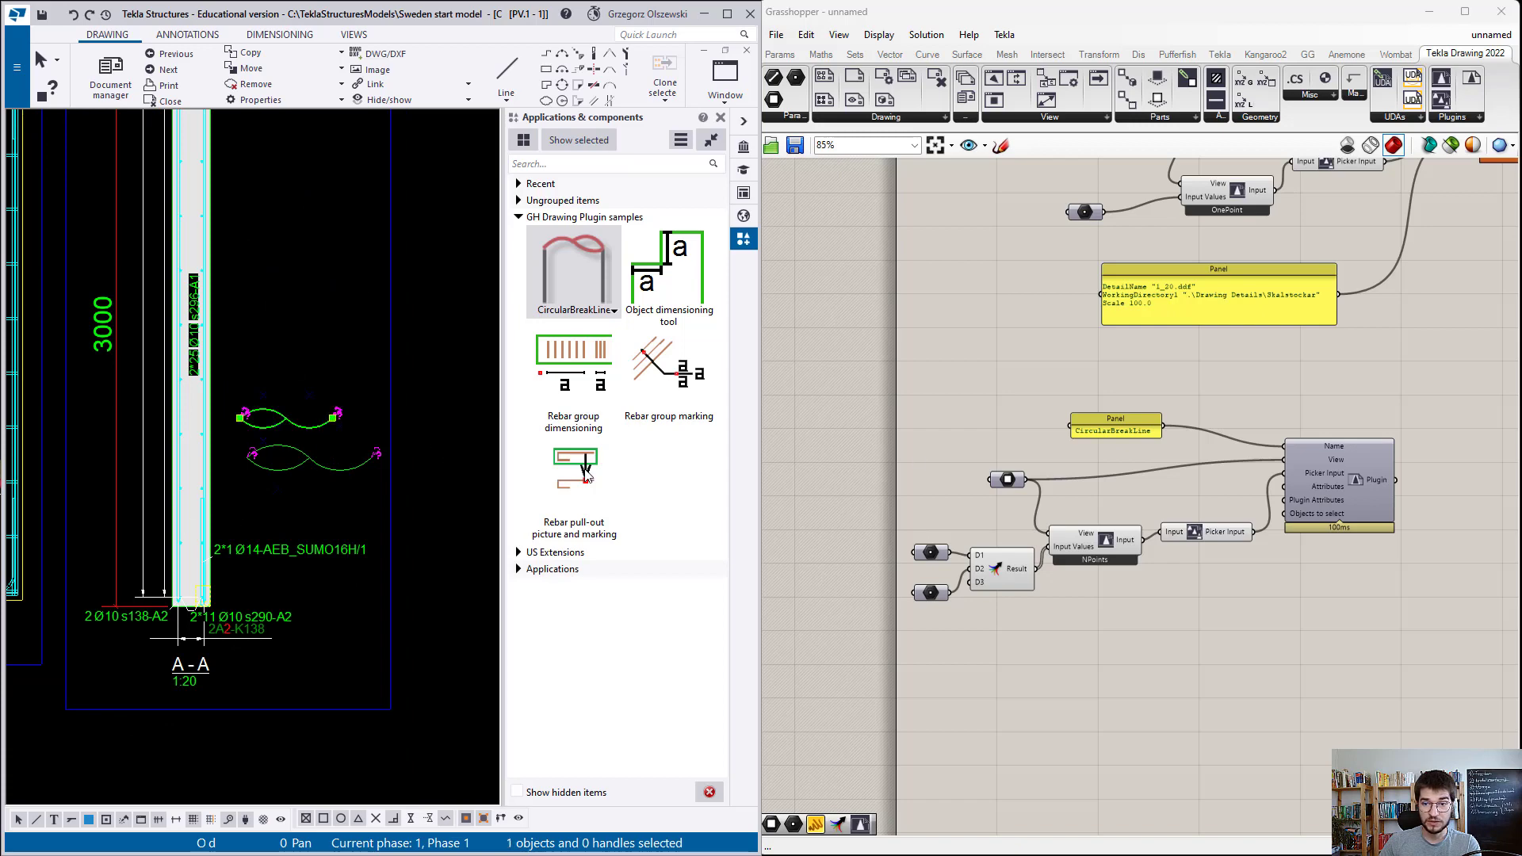
scroll(1135, 427, "up", 3)
left_click(1140, 450)
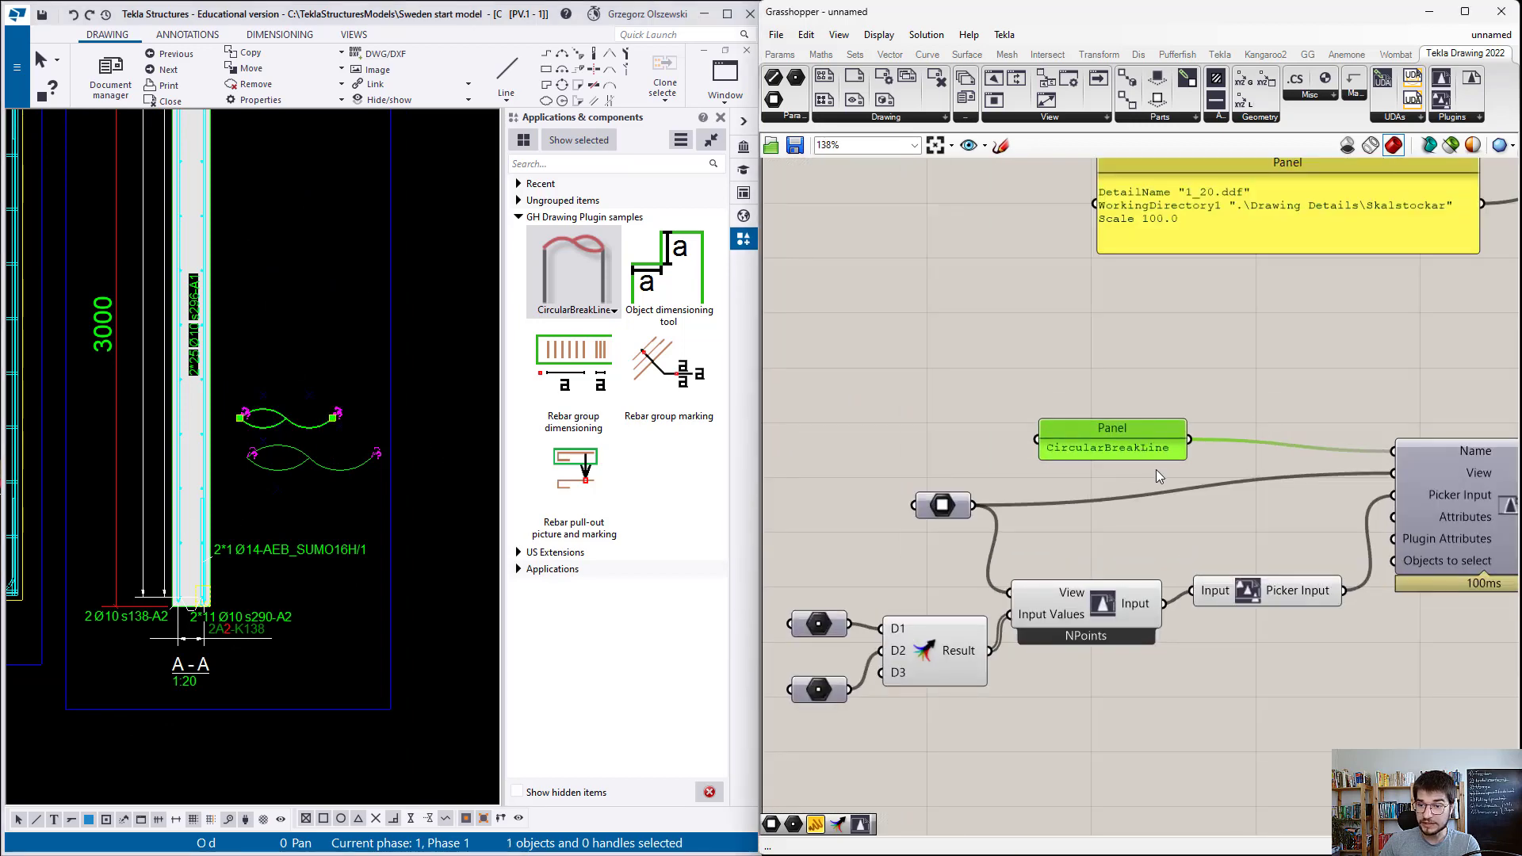
scroll(1087, 636, "up", 3)
scroll(1089, 634, "down", 3)
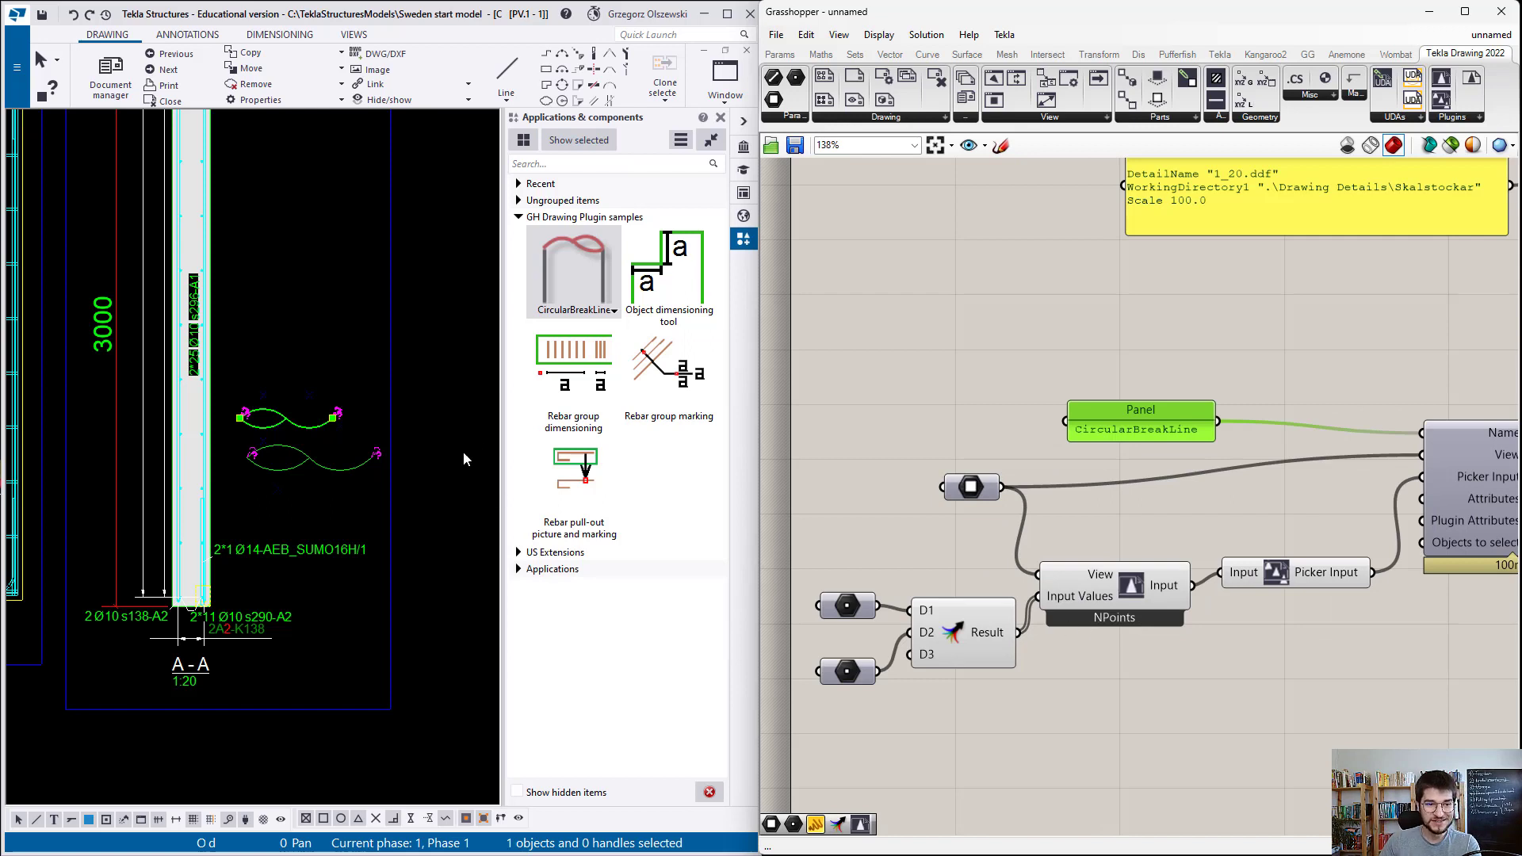
Step: Open the manually inserted break line's properties and choose the shape with the closed loop at the second point
left_click(339, 488)
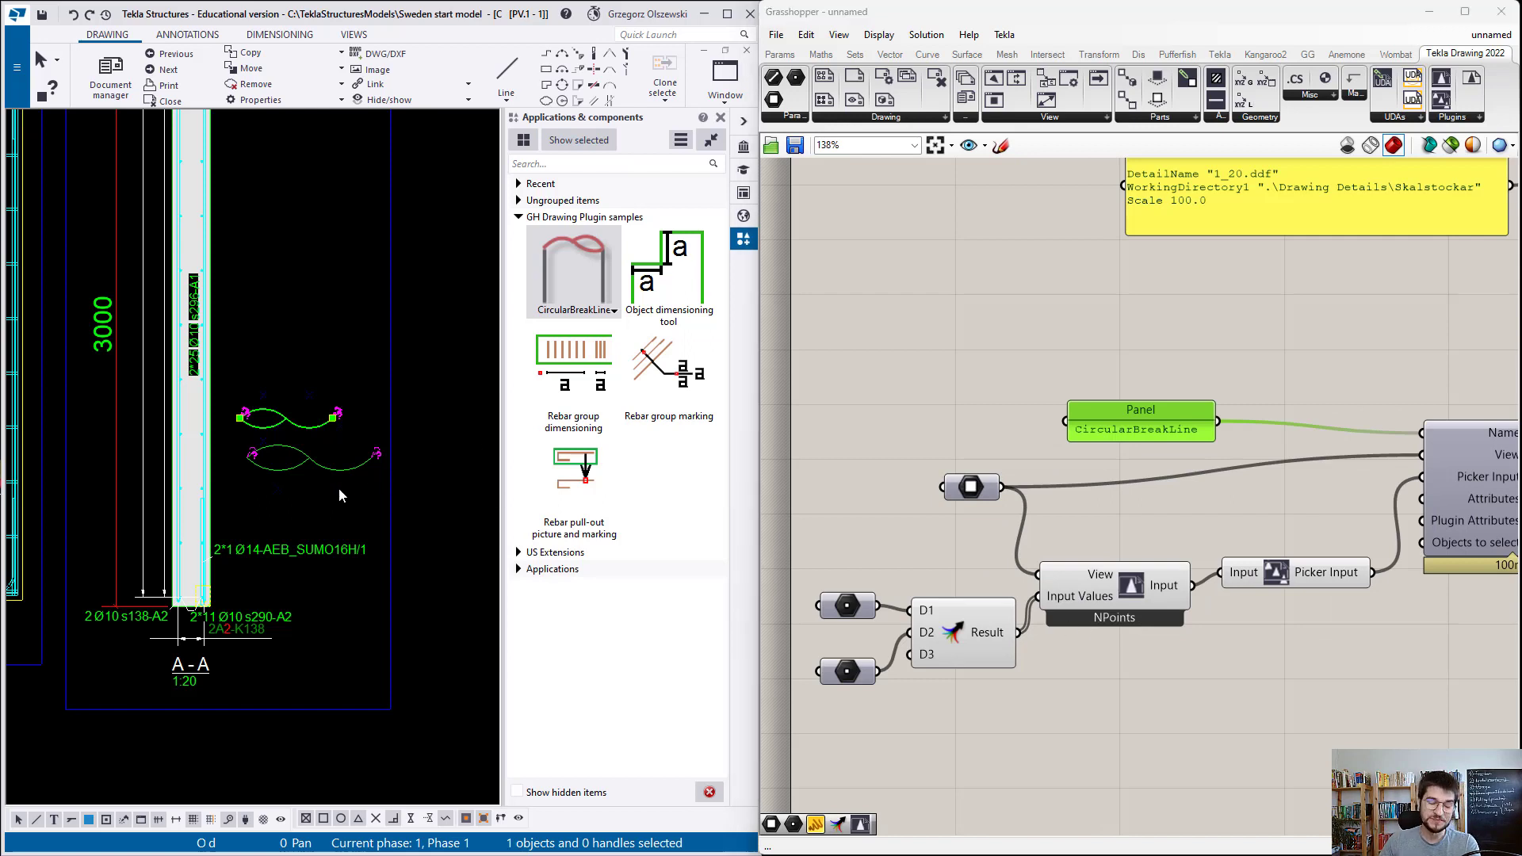
left_click(307, 428)
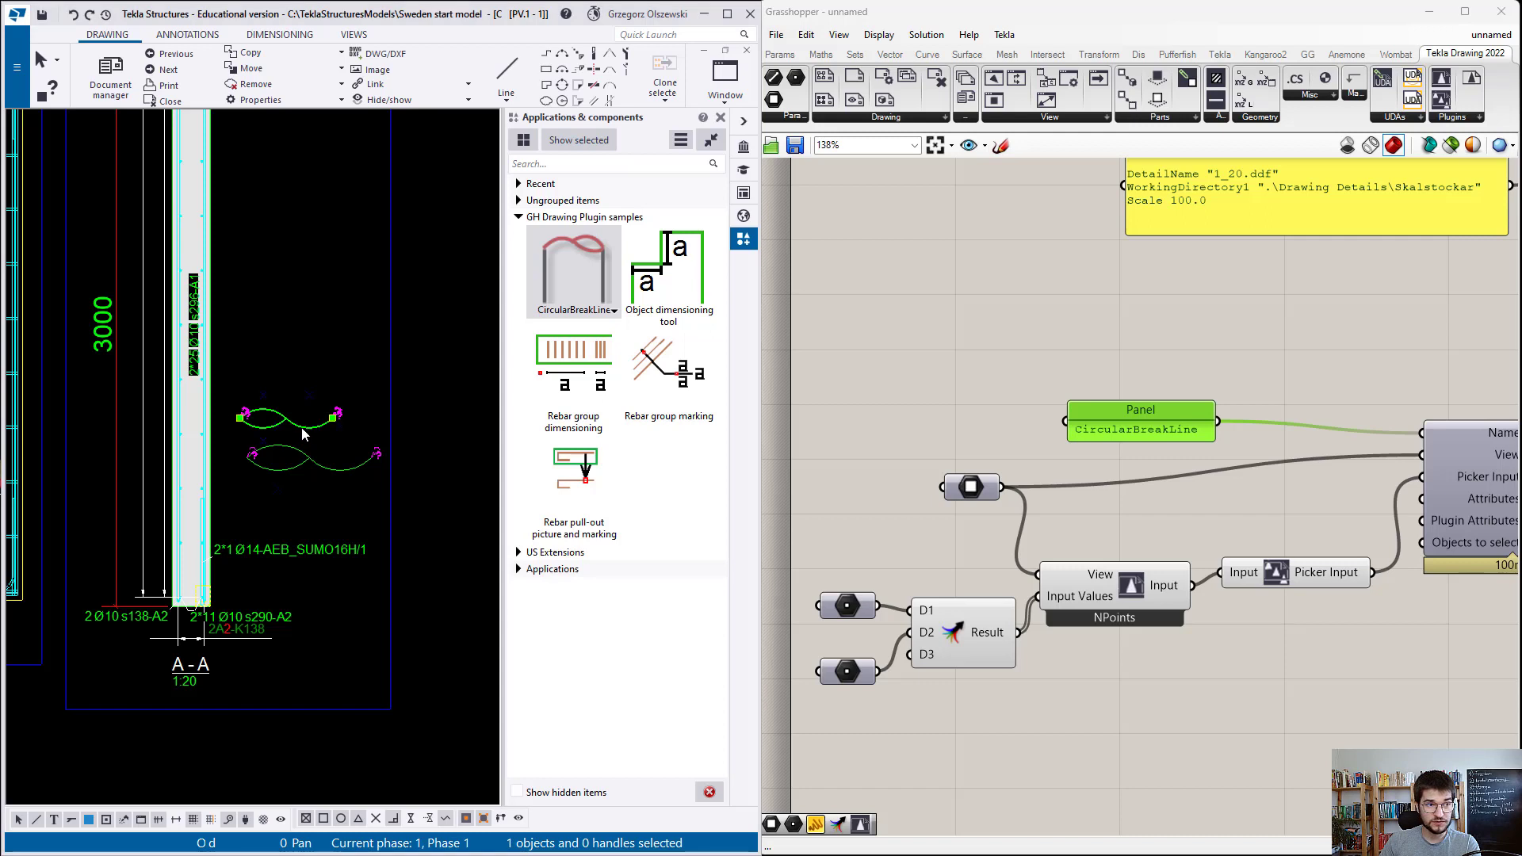
double_click(299, 426)
left_click_drag(200, 180, 391, 162)
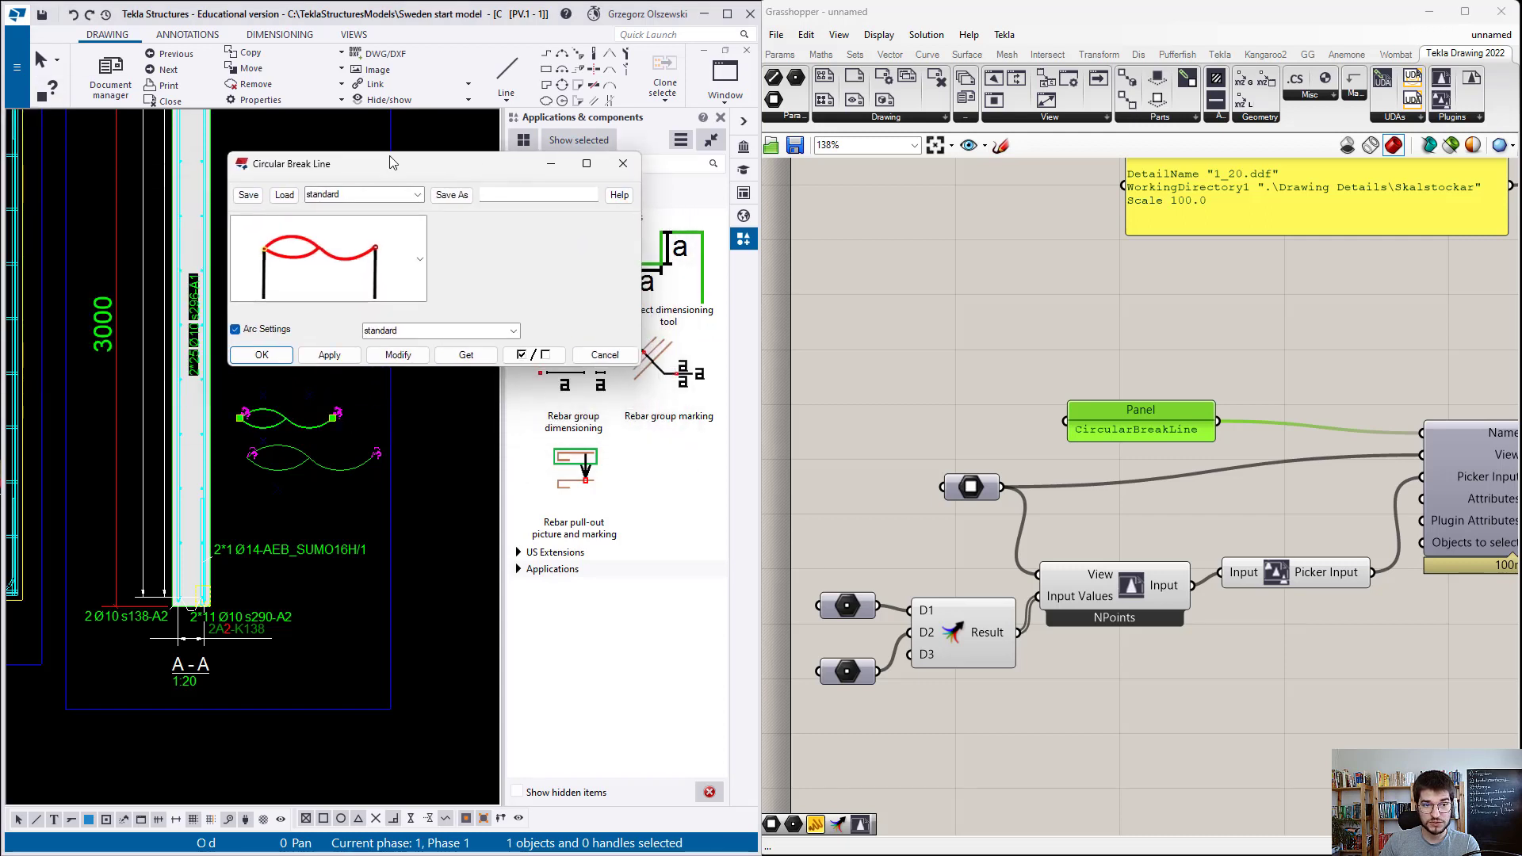
left_click(389, 272)
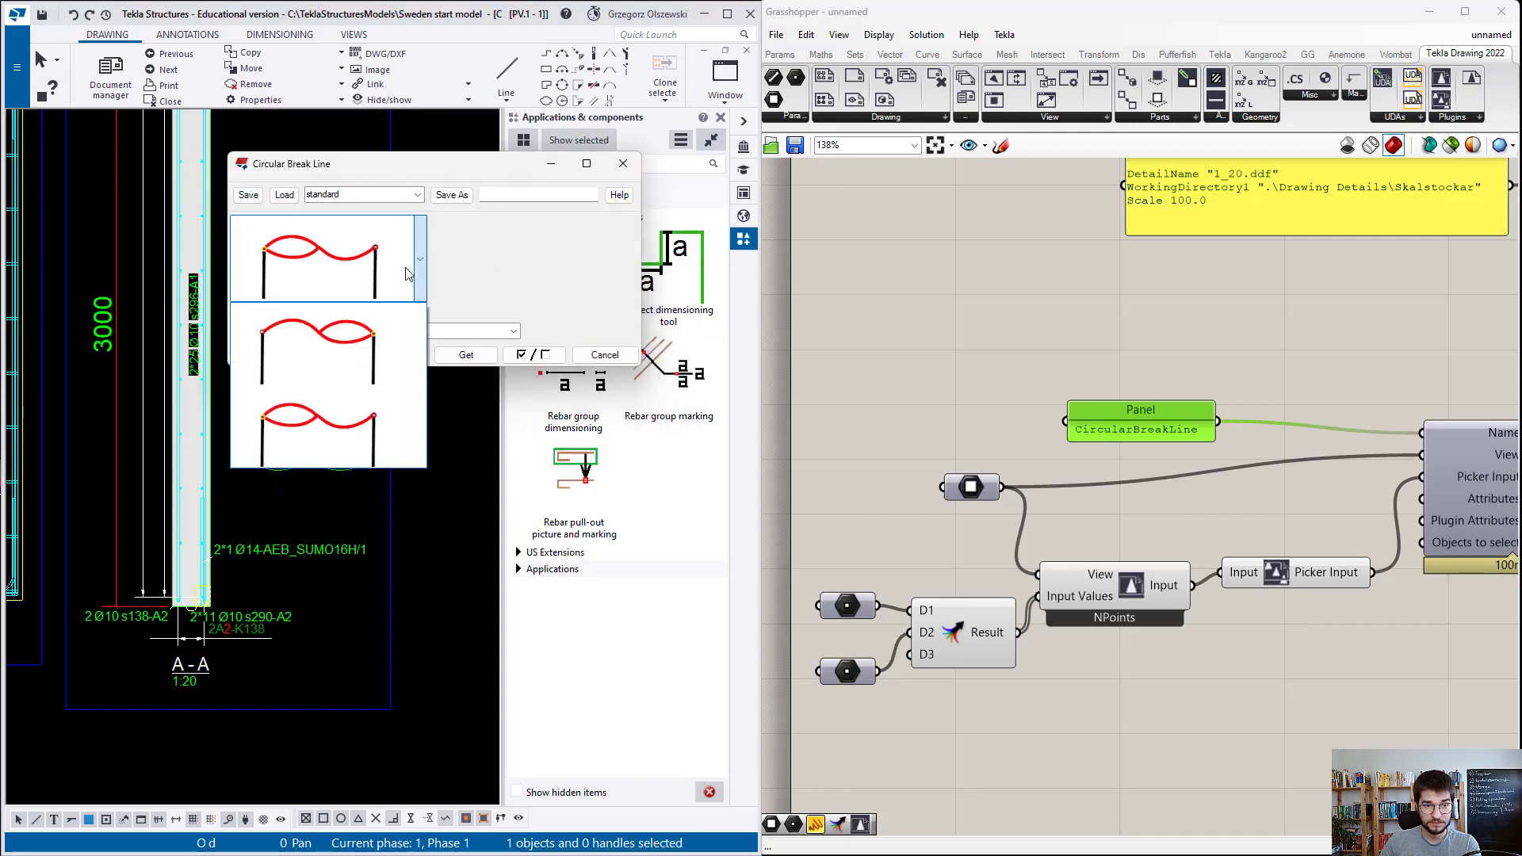
left_click(377, 373)
Step: Save the Circular Break Line settings as Reversed and close the dialog without applying them
left_click(526, 195)
type("Reversed")
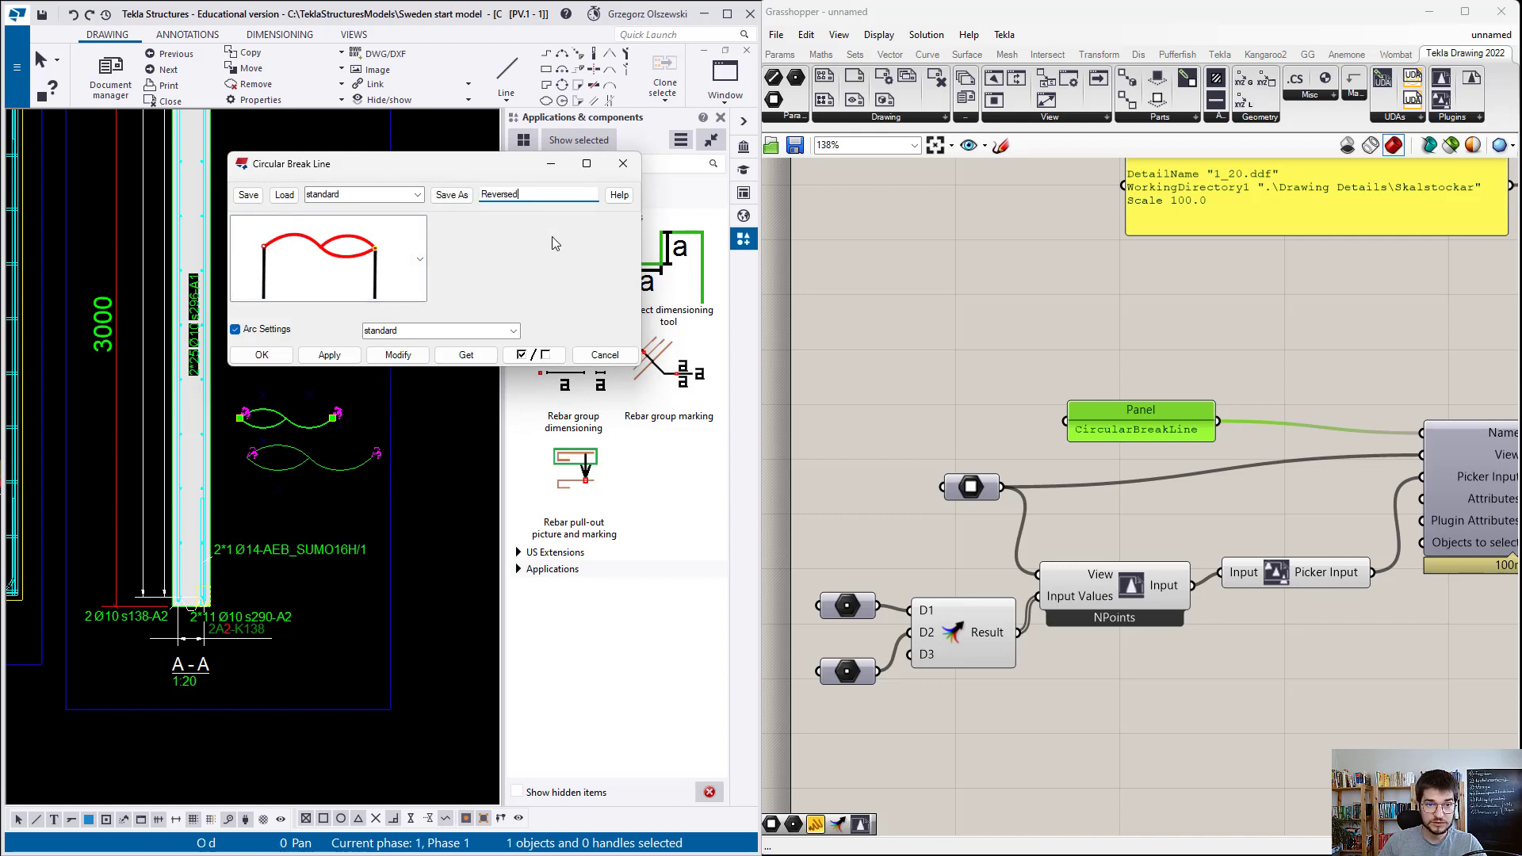
left_click(452, 194)
left_click(612, 357)
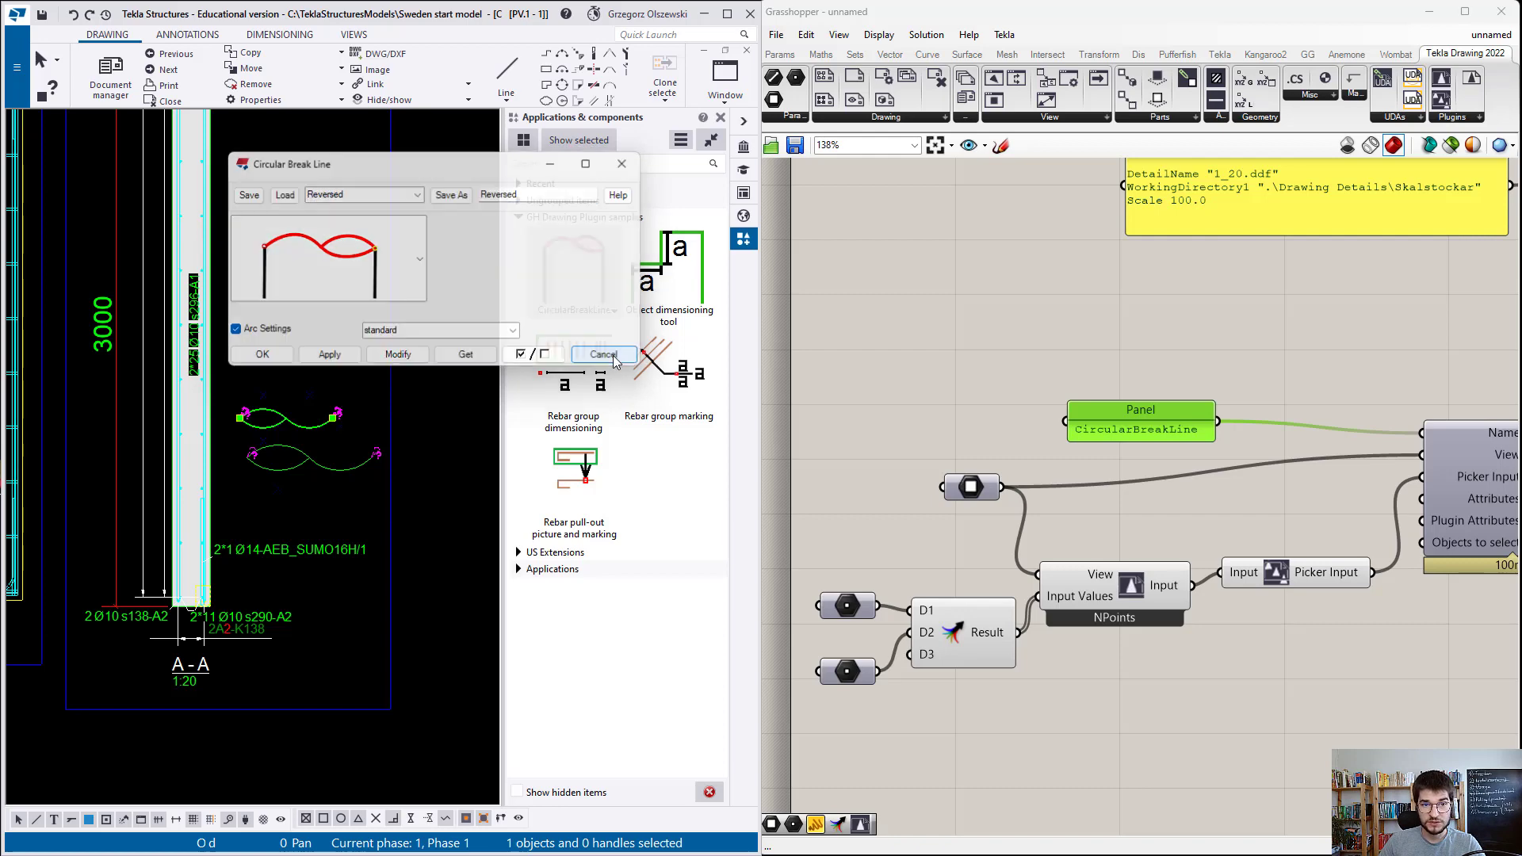
Step: Add a panel containing Reversed below the Picker Input component
scroll(1054, 524, "down", 2)
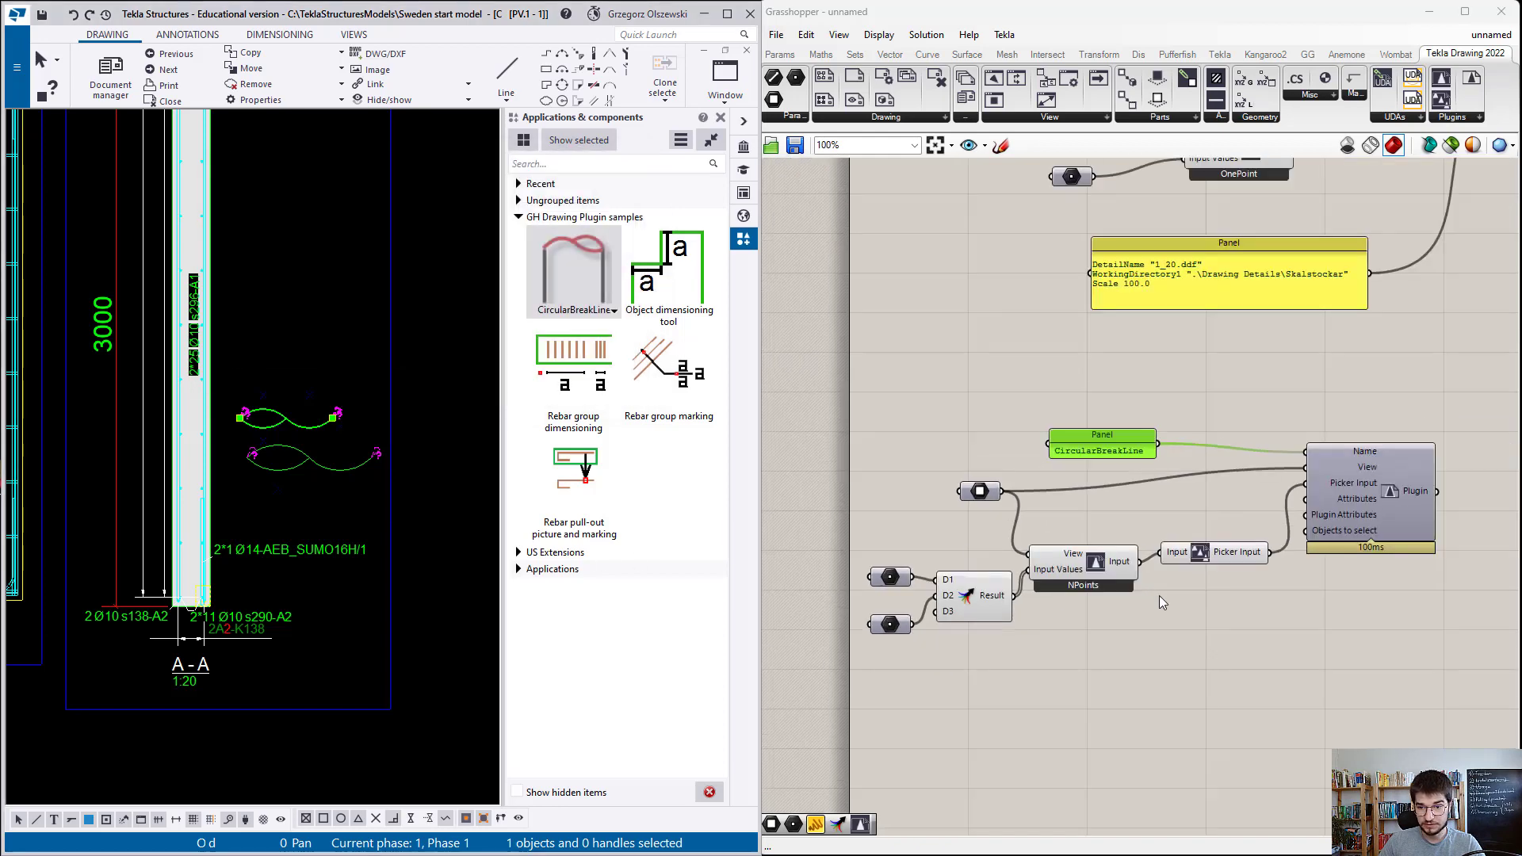
double_click(1202, 639)
type("Division/")
type("Reversed")
key("Return")
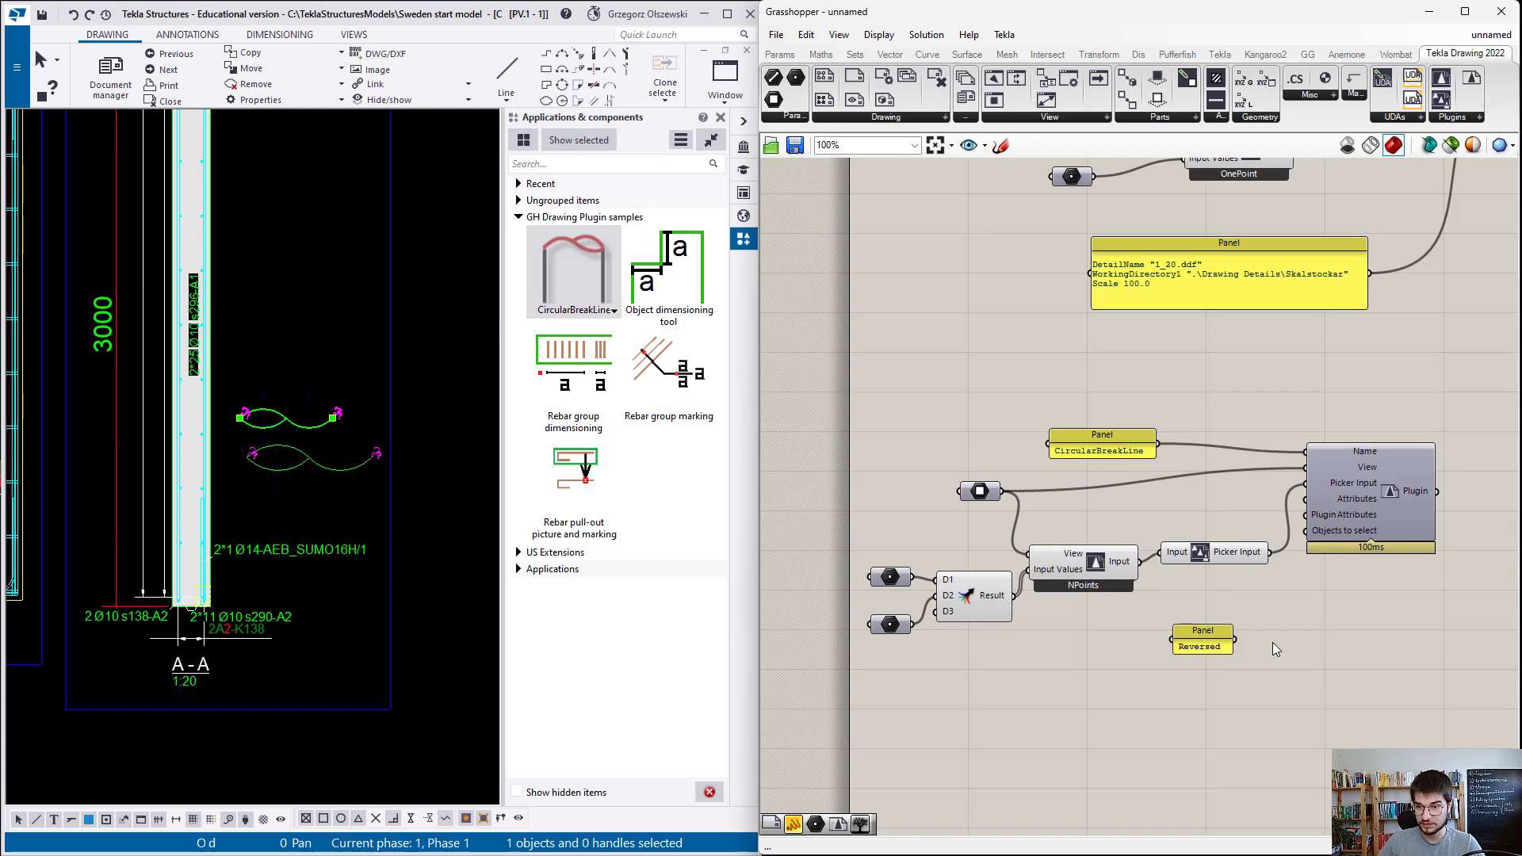
Step: Reposition the Plugin component and wire the Reversed panel to its Attributes input
scroll(1272, 642, "up", 3)
left_click_drag(1395, 459, 1450, 512)
left_click_drag(1213, 637, 1379, 466)
scroll(328, 357, "up", 1)
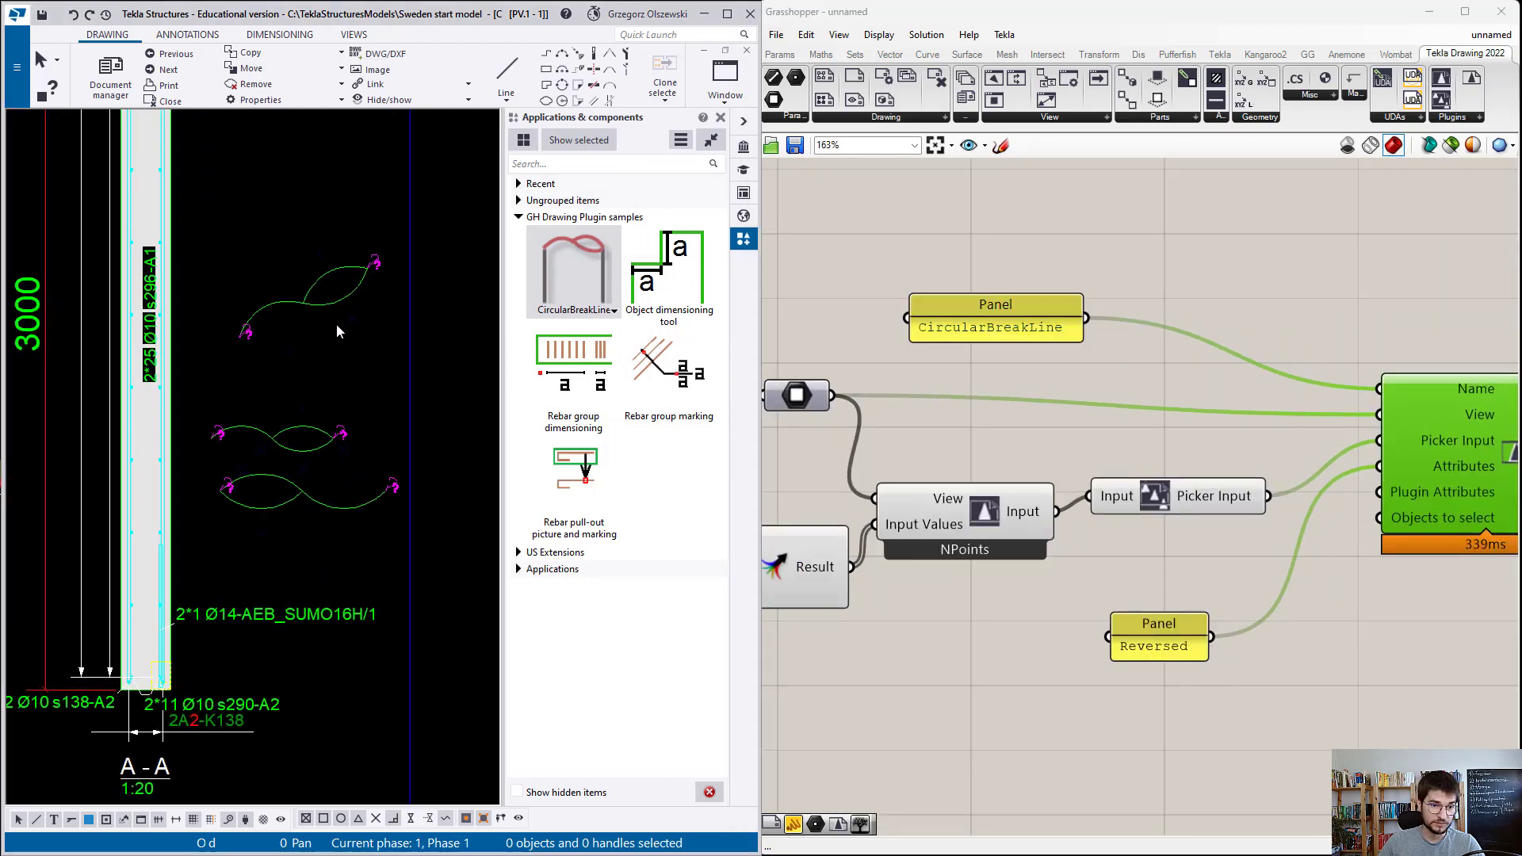
Step: Delete the circular break lines beside section A-A, both the manually placed and the Grasshopper-generated ones
left_click(341, 418)
left_click(331, 437)
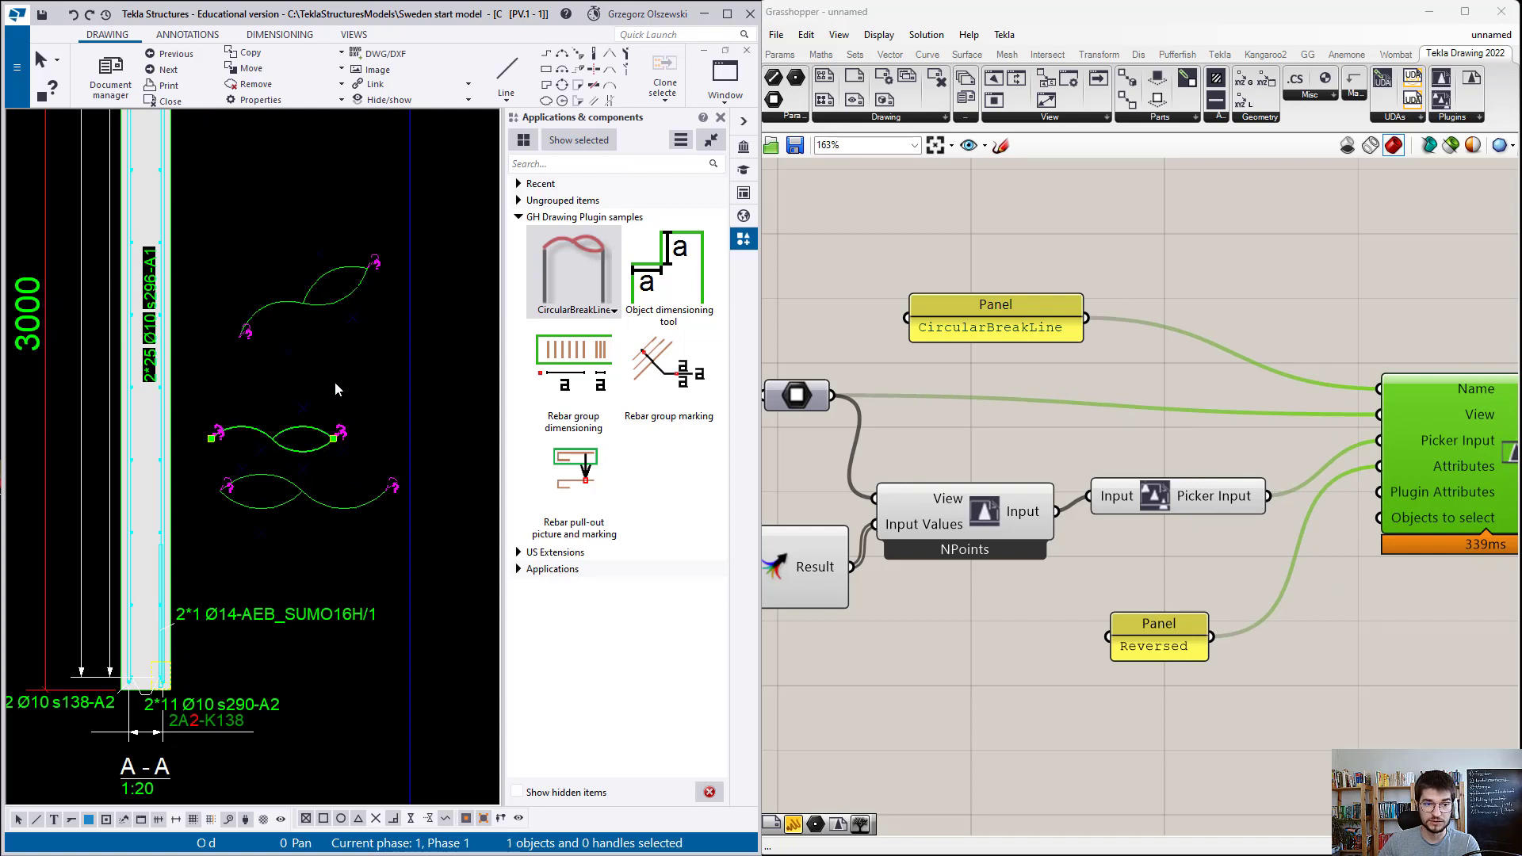
key("Delete")
left_click(342, 302)
key("Delete")
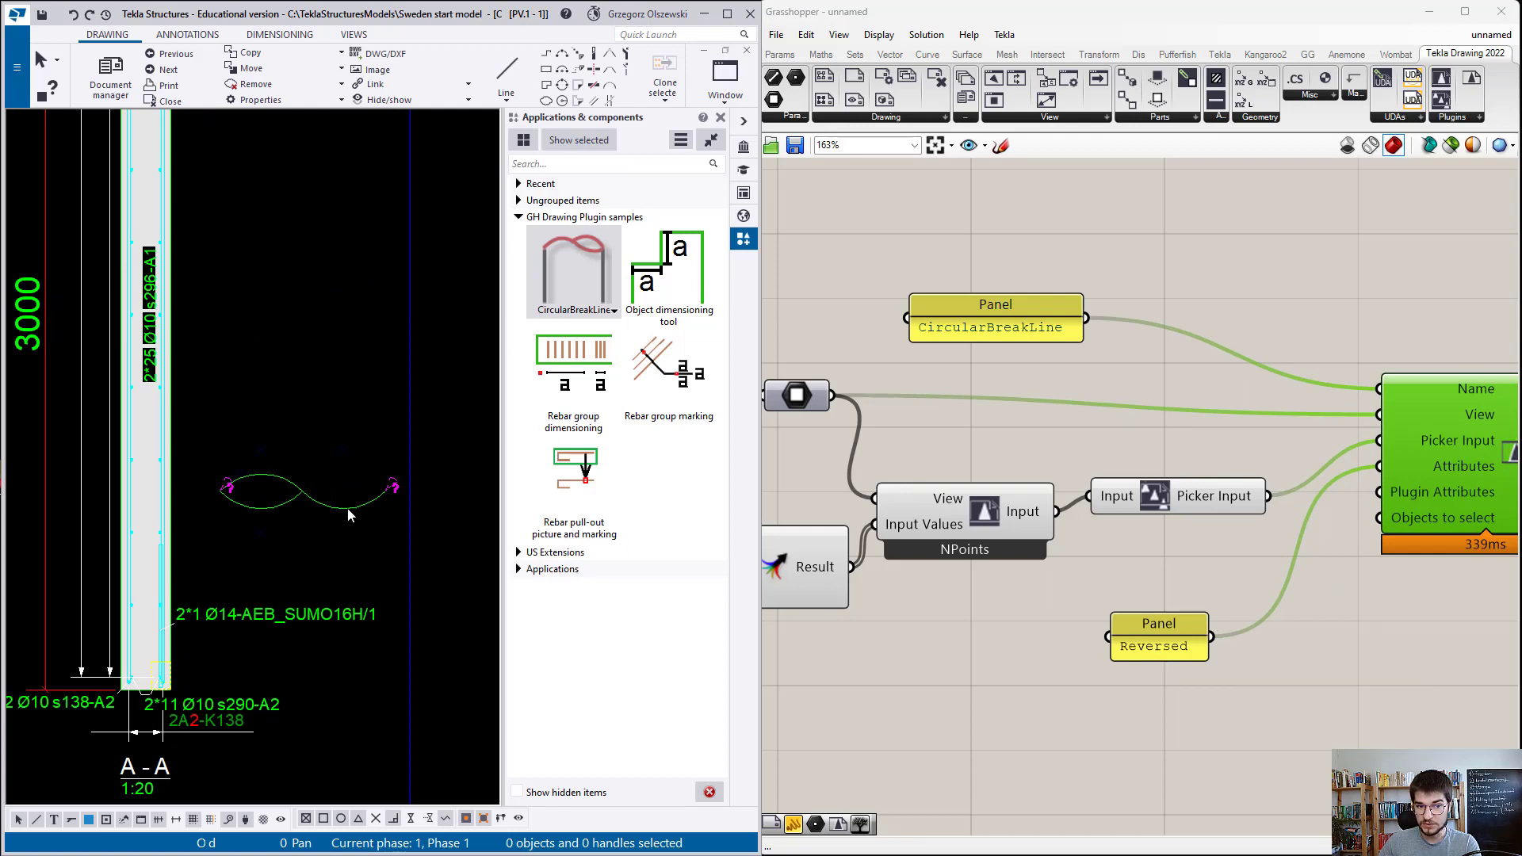
scroll(1171, 547, "down", 3)
left_click(1254, 643)
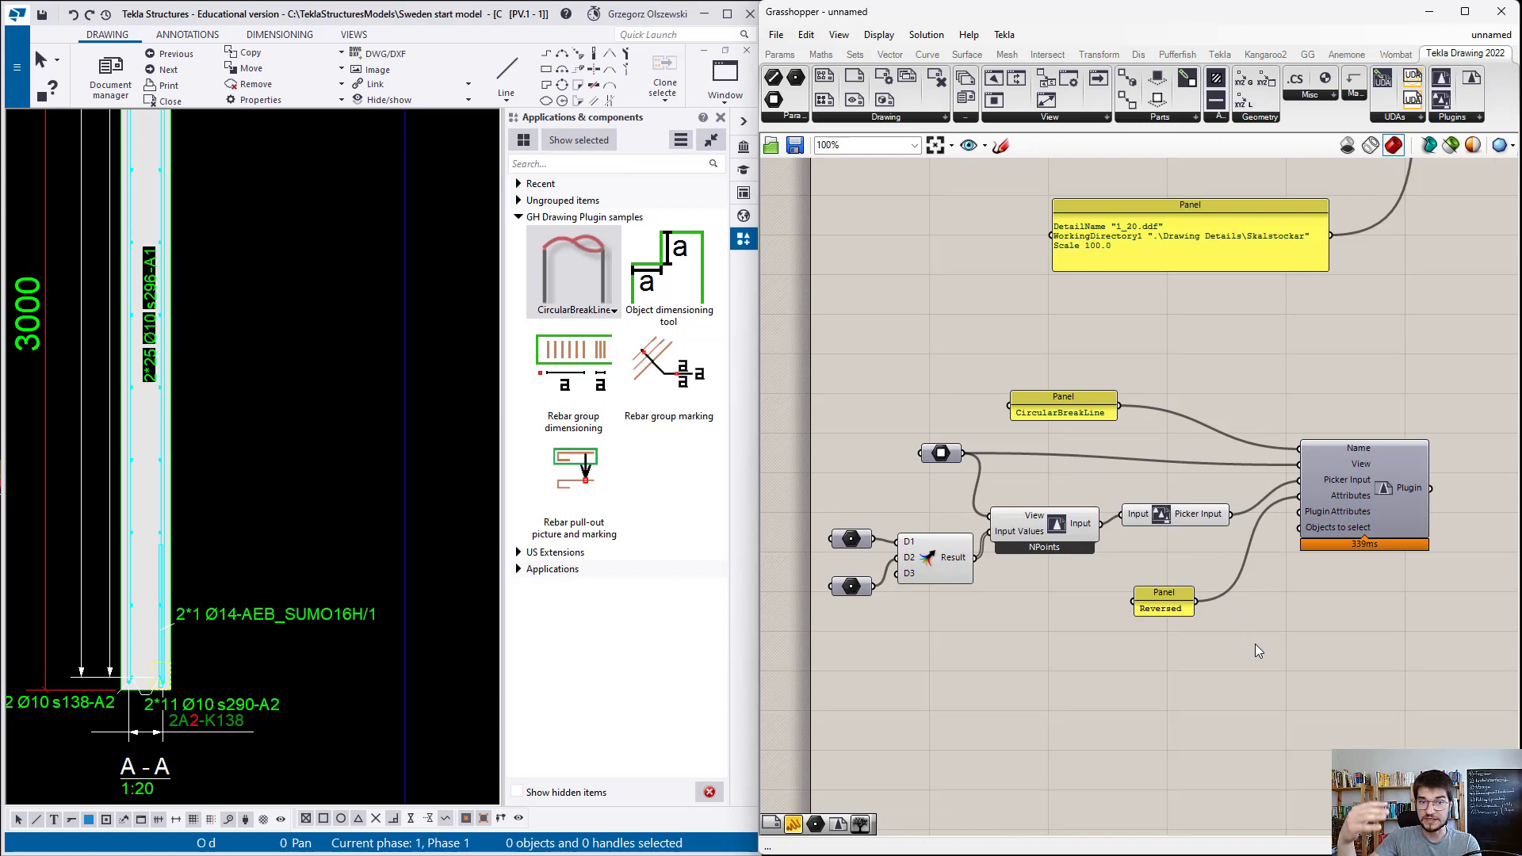
Step: Compare the break-line Plugin's Attributes and Plugin Attributes inputs with the attribute panel feeding the upper Plugin component
scroll(1345, 644, "up", 4)
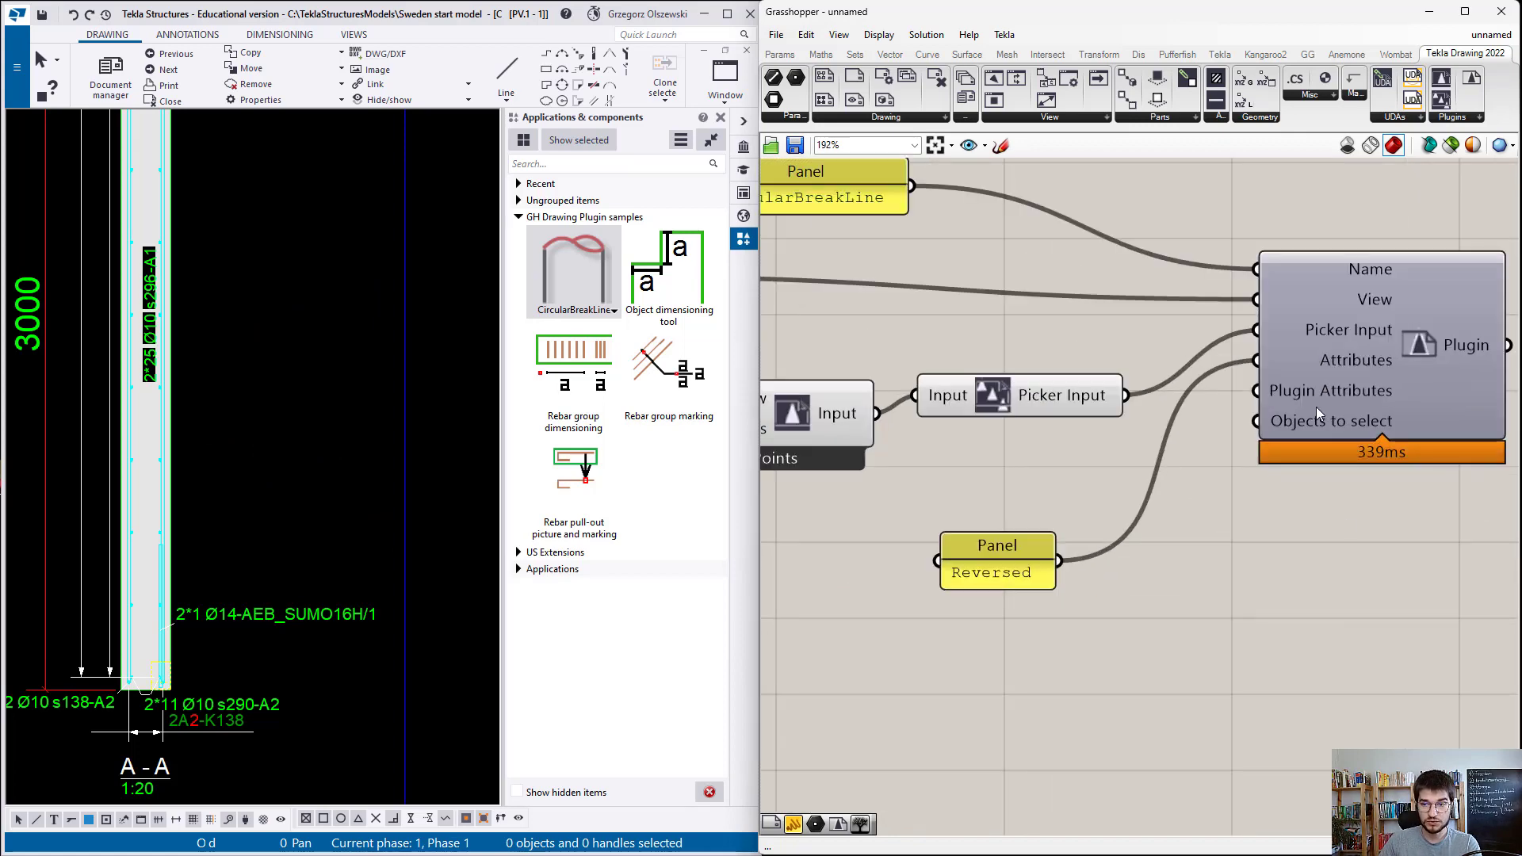
scroll(1141, 665, "down", 7)
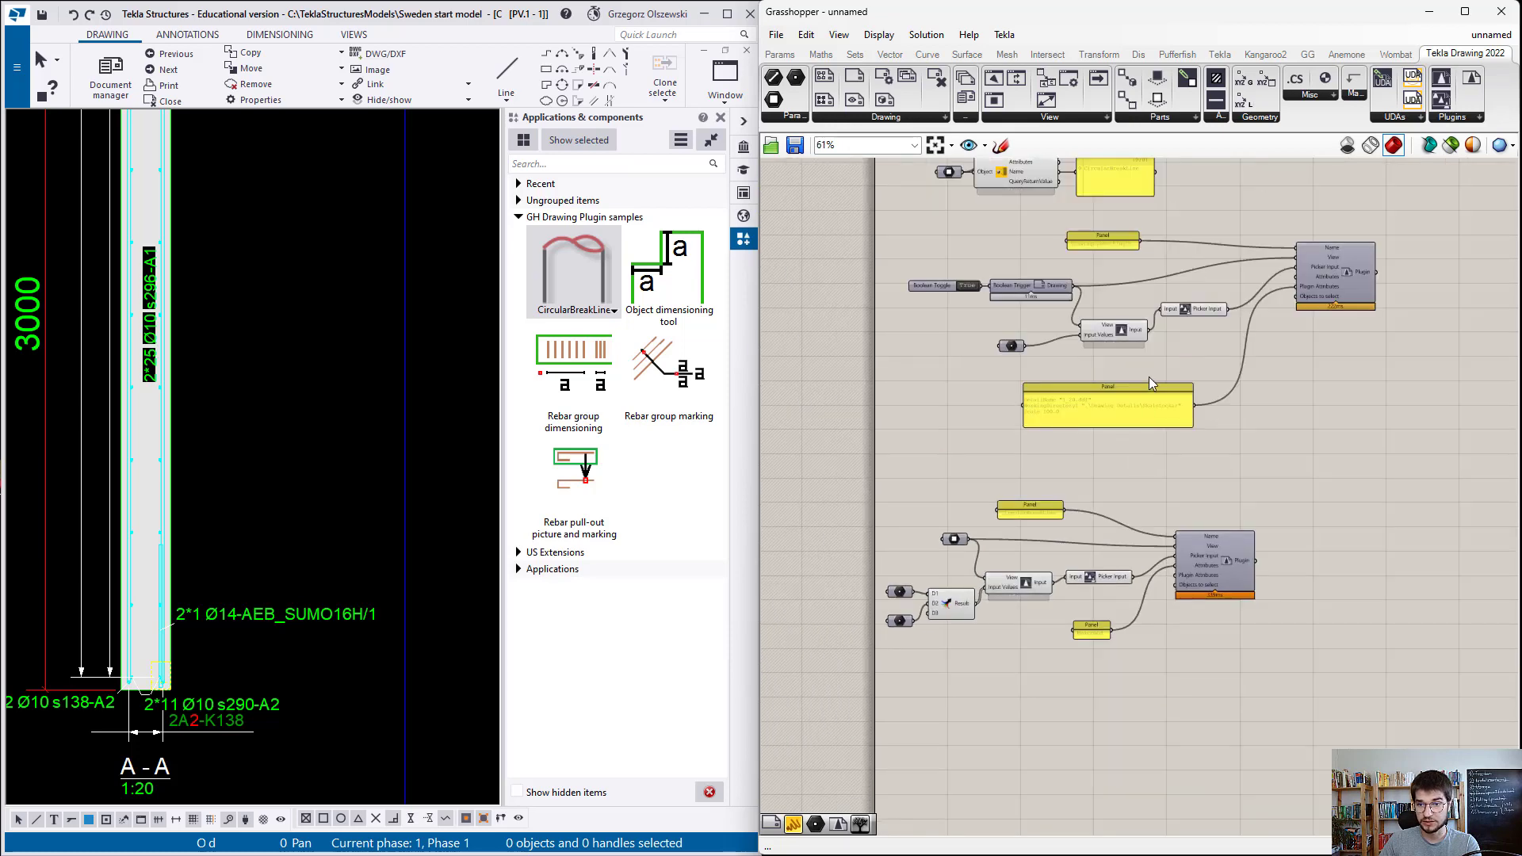
scroll(1127, 389, "up", 4)
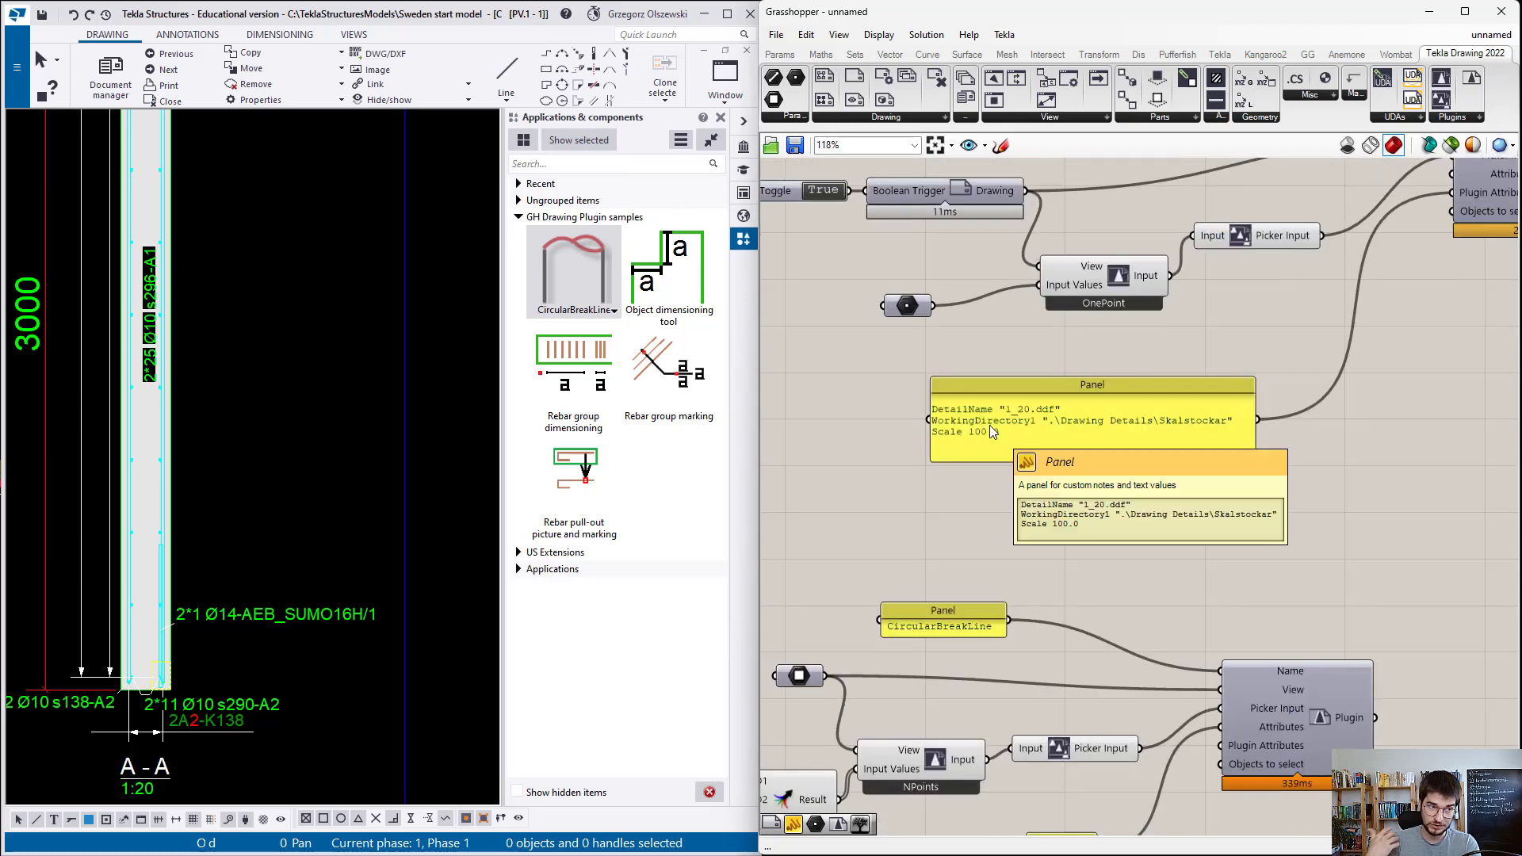
scroll(1087, 365, "down", 3)
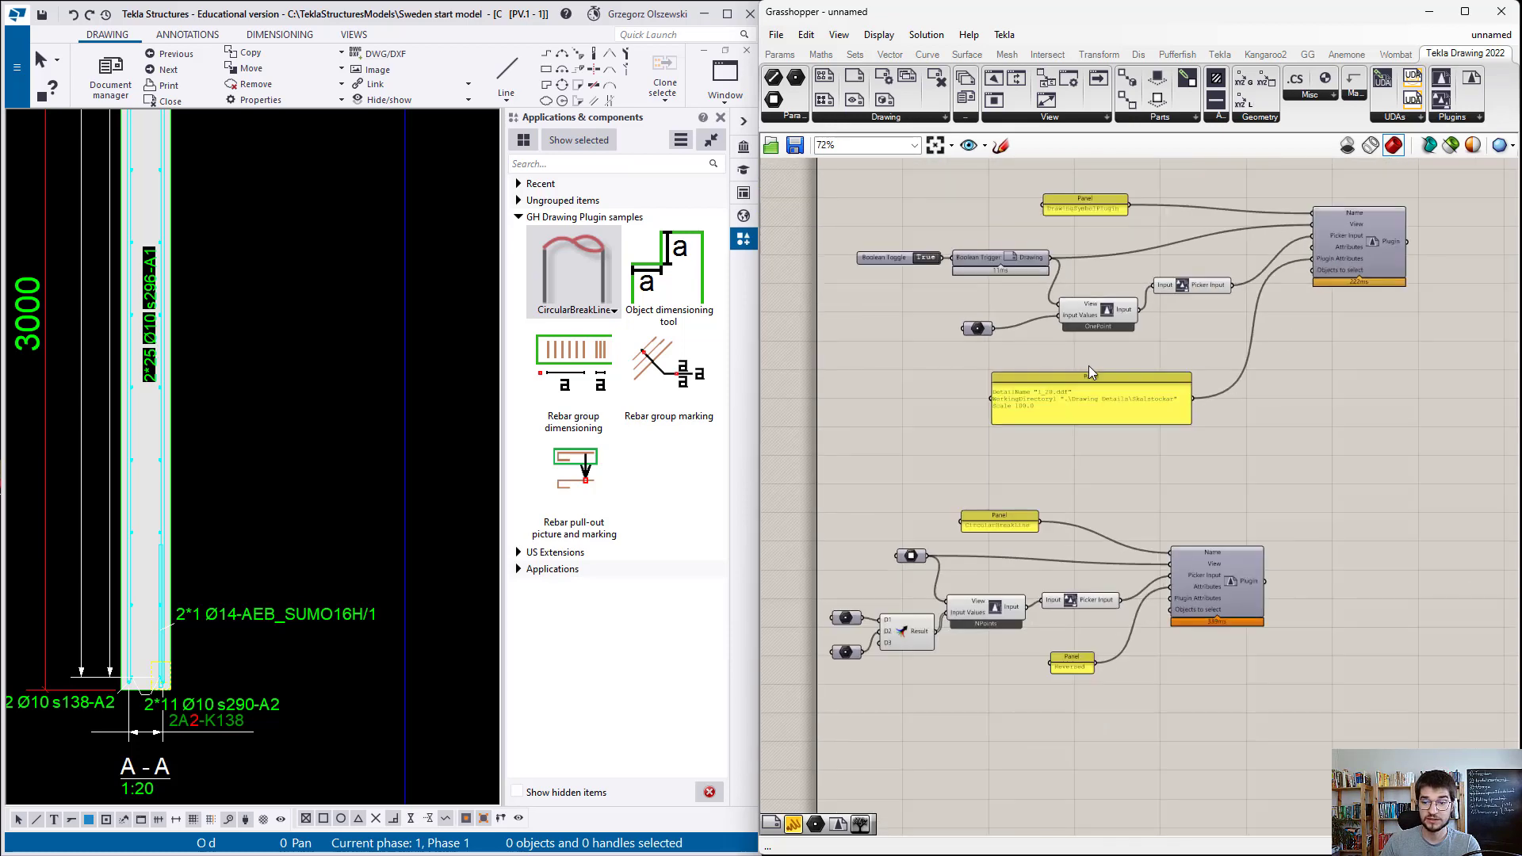
scroll(1060, 691, "up", 3)
scroll(1060, 691, "up", 1)
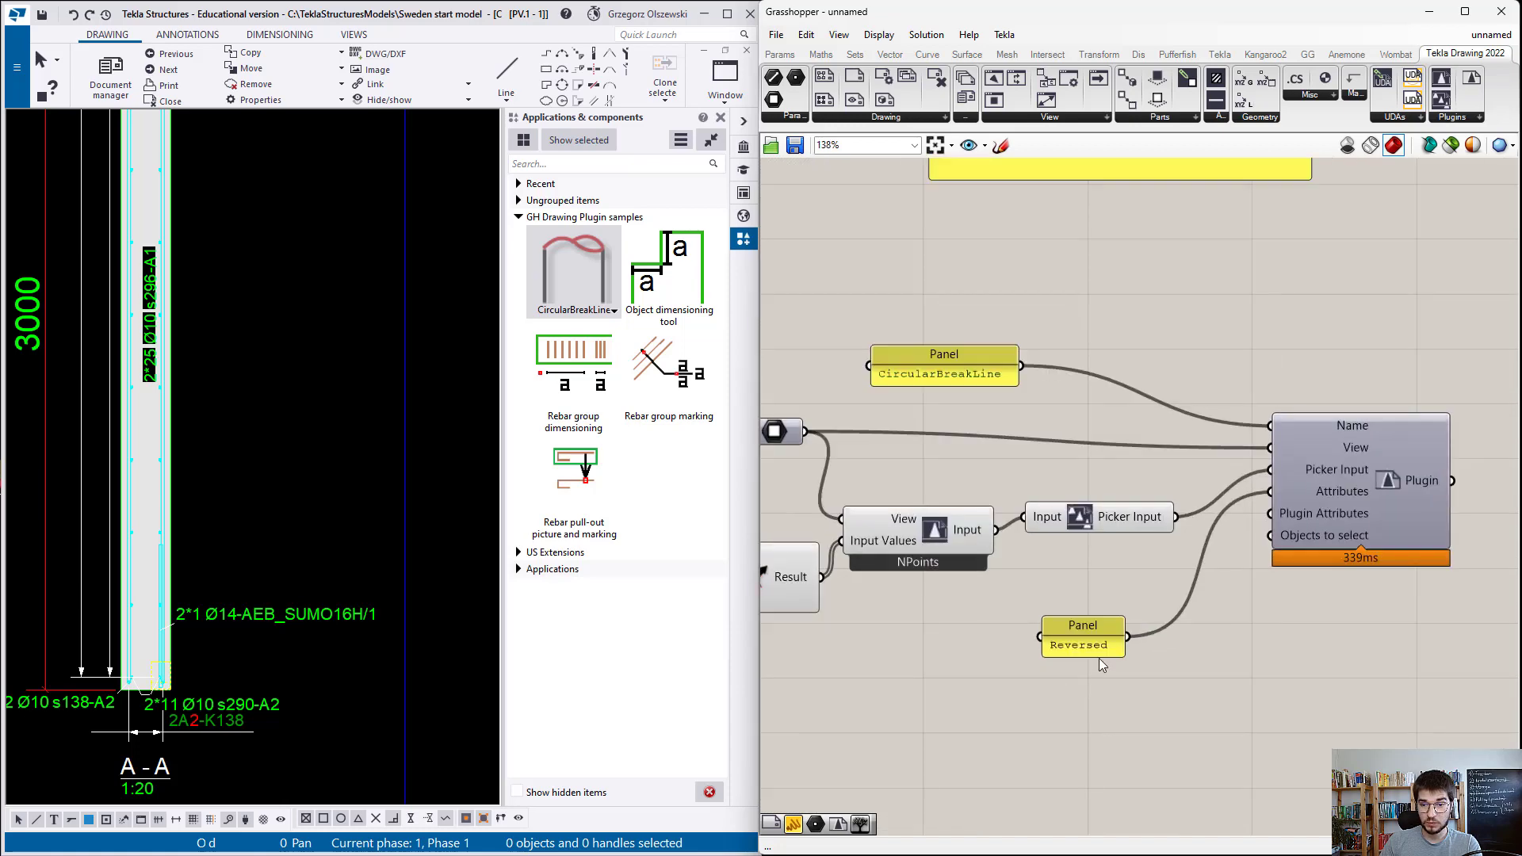
Step: Delete the Reversed panel and apply the arc shape with its loop at the first point in the regenerated break line's properties
left_click(1101, 645)
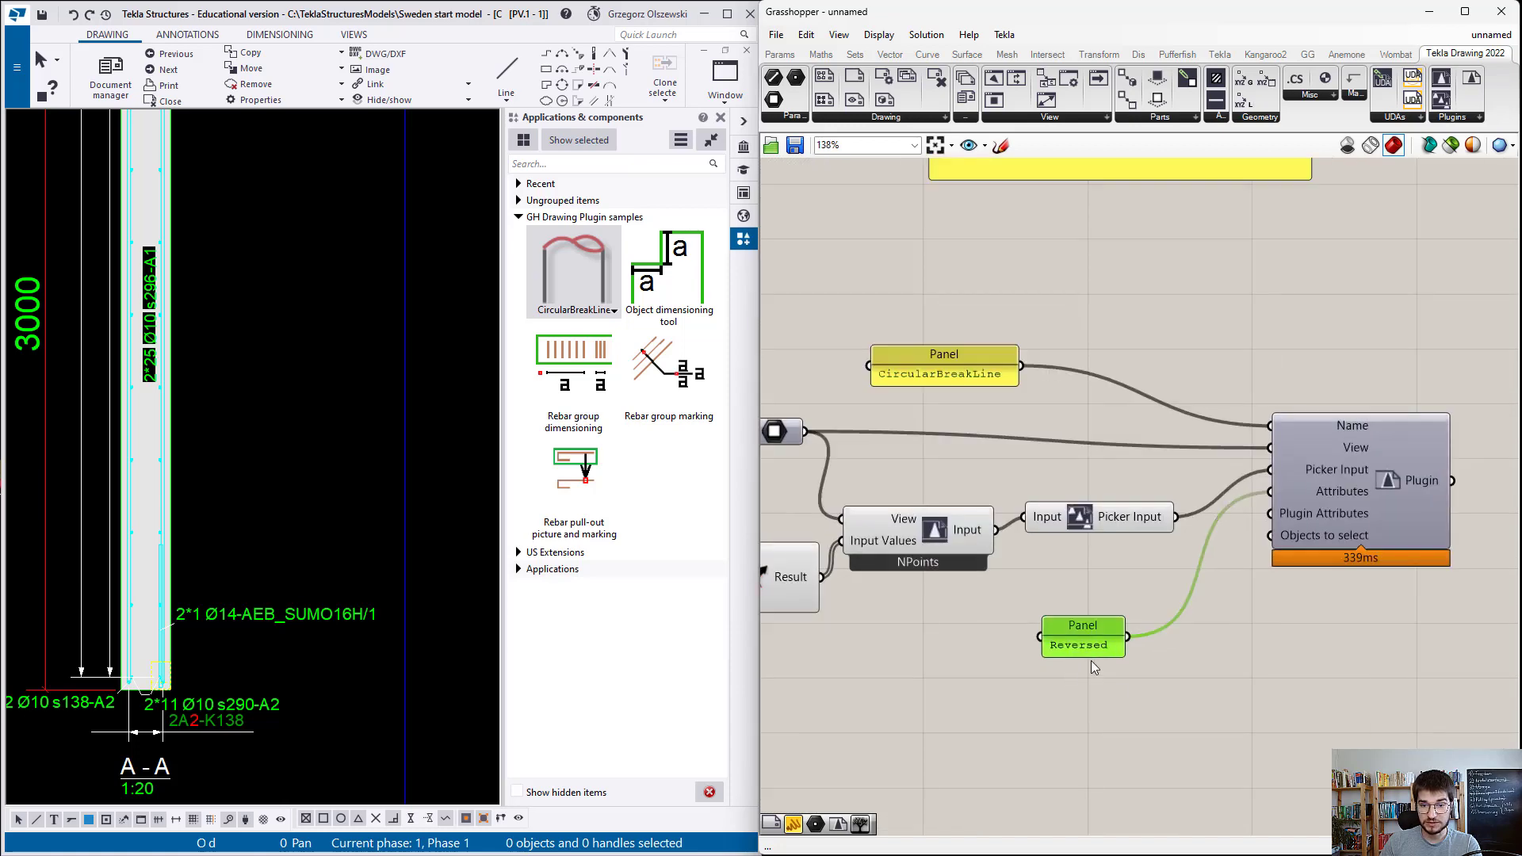
key("Delete")
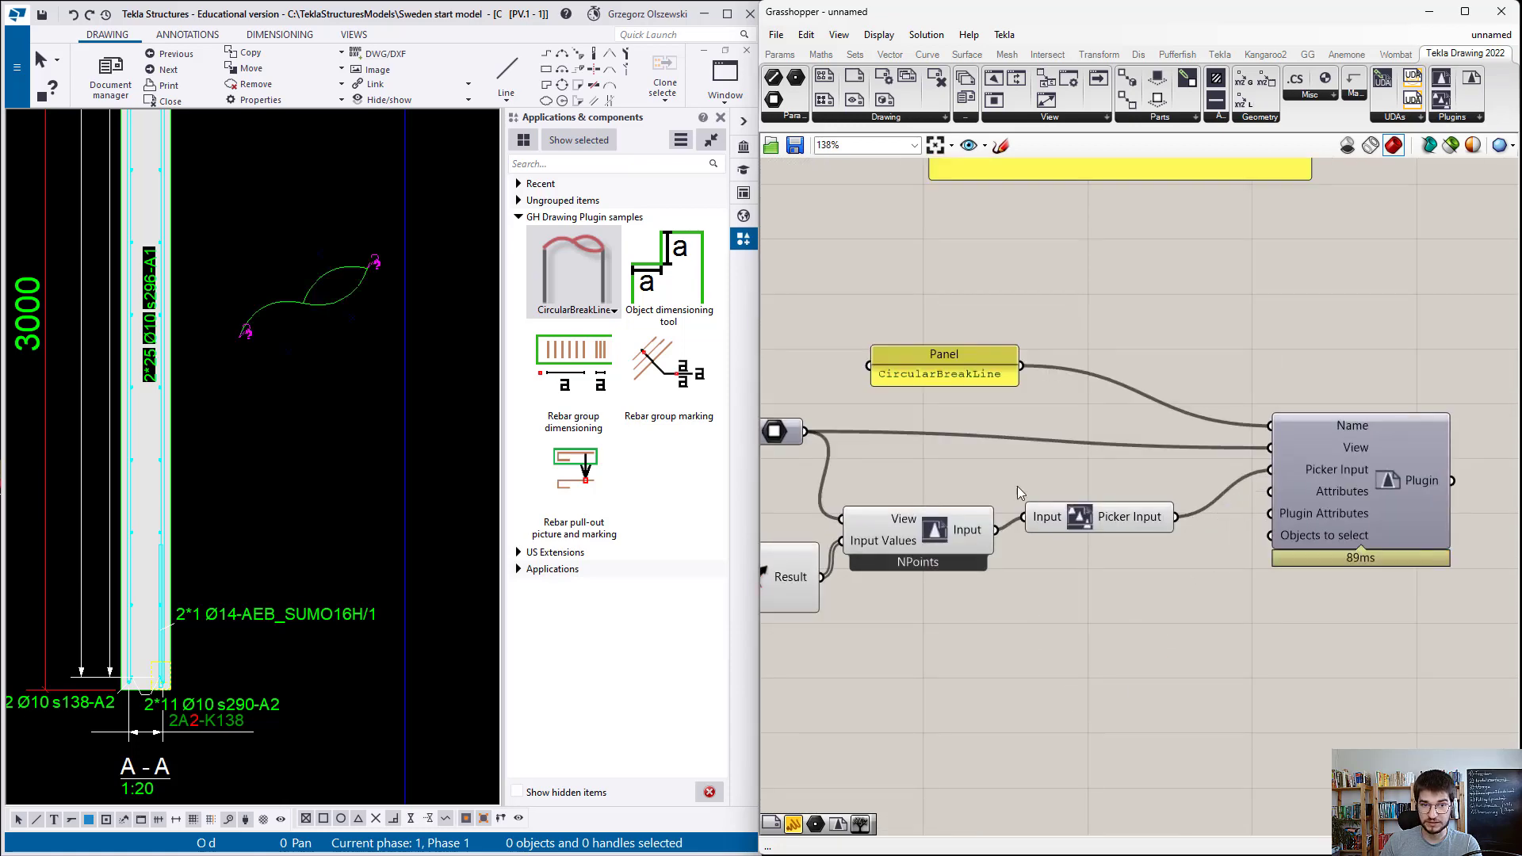
double_click(309, 309)
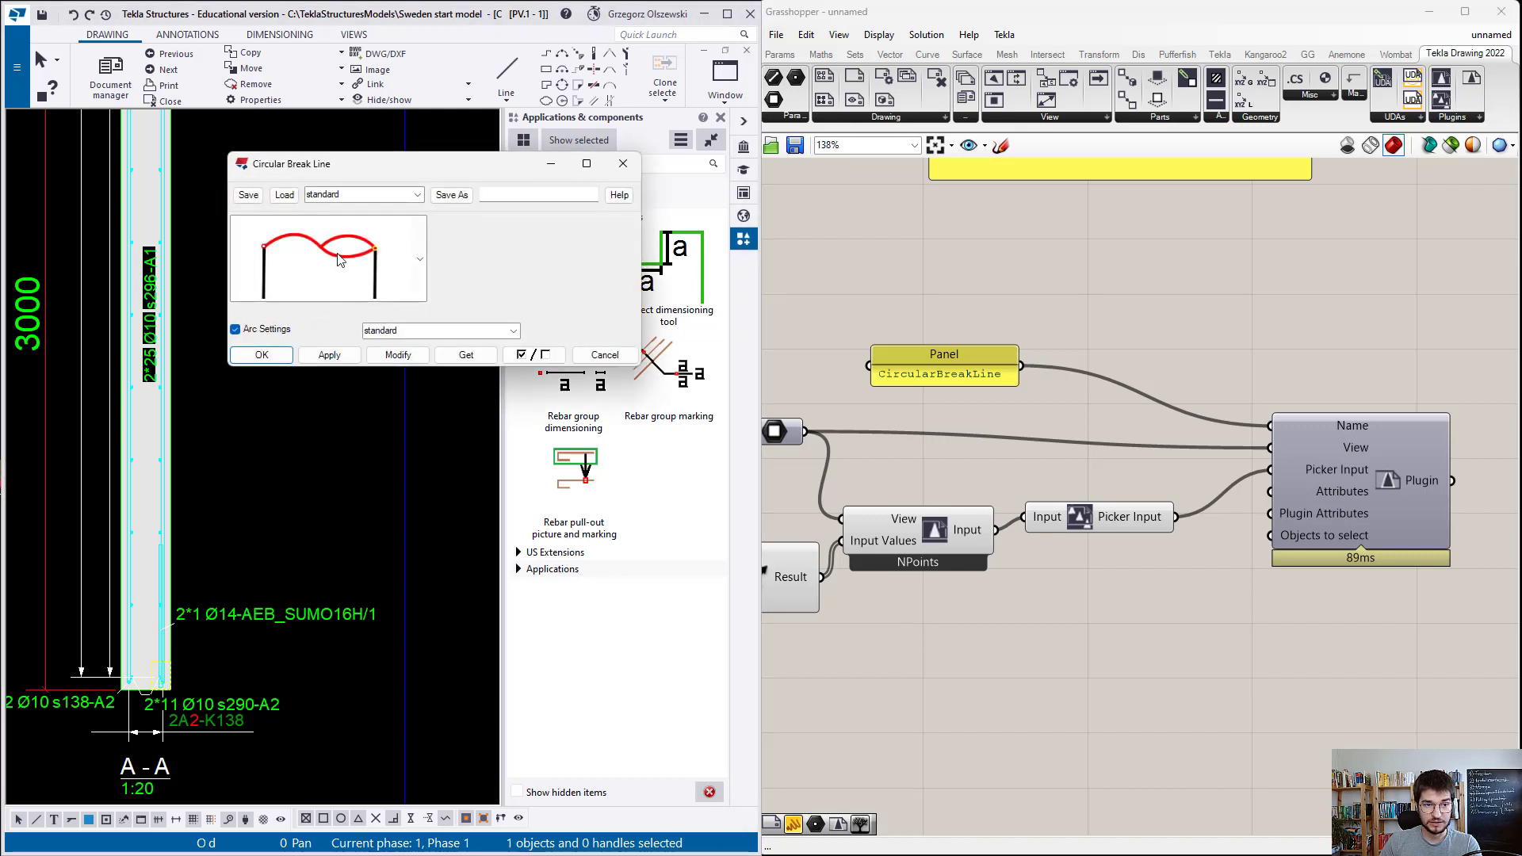
left_click(338, 259)
left_click(320, 442)
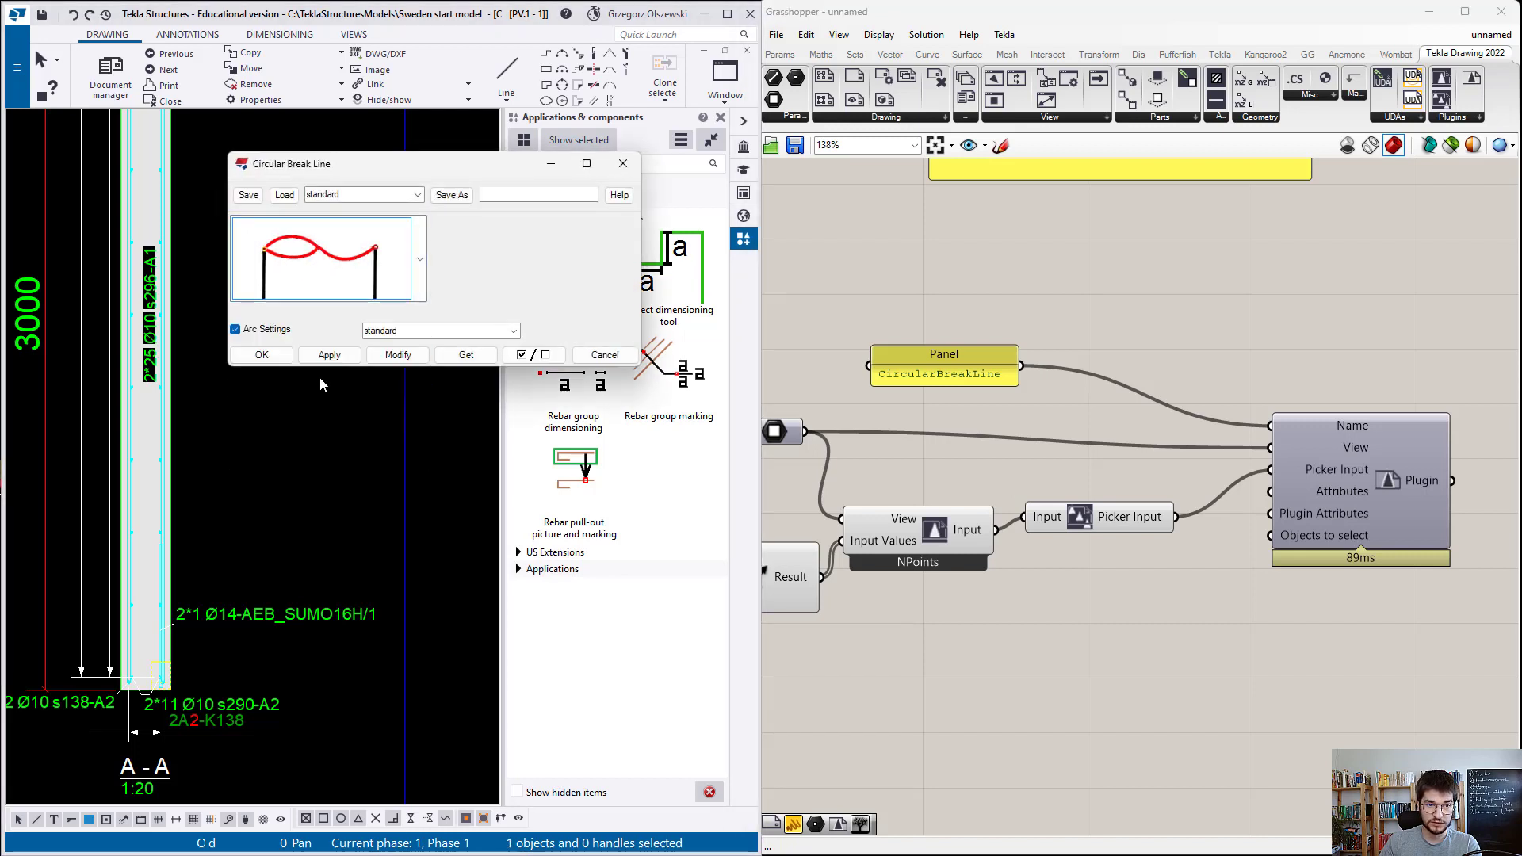
left_click(326, 355)
left_click(605, 355)
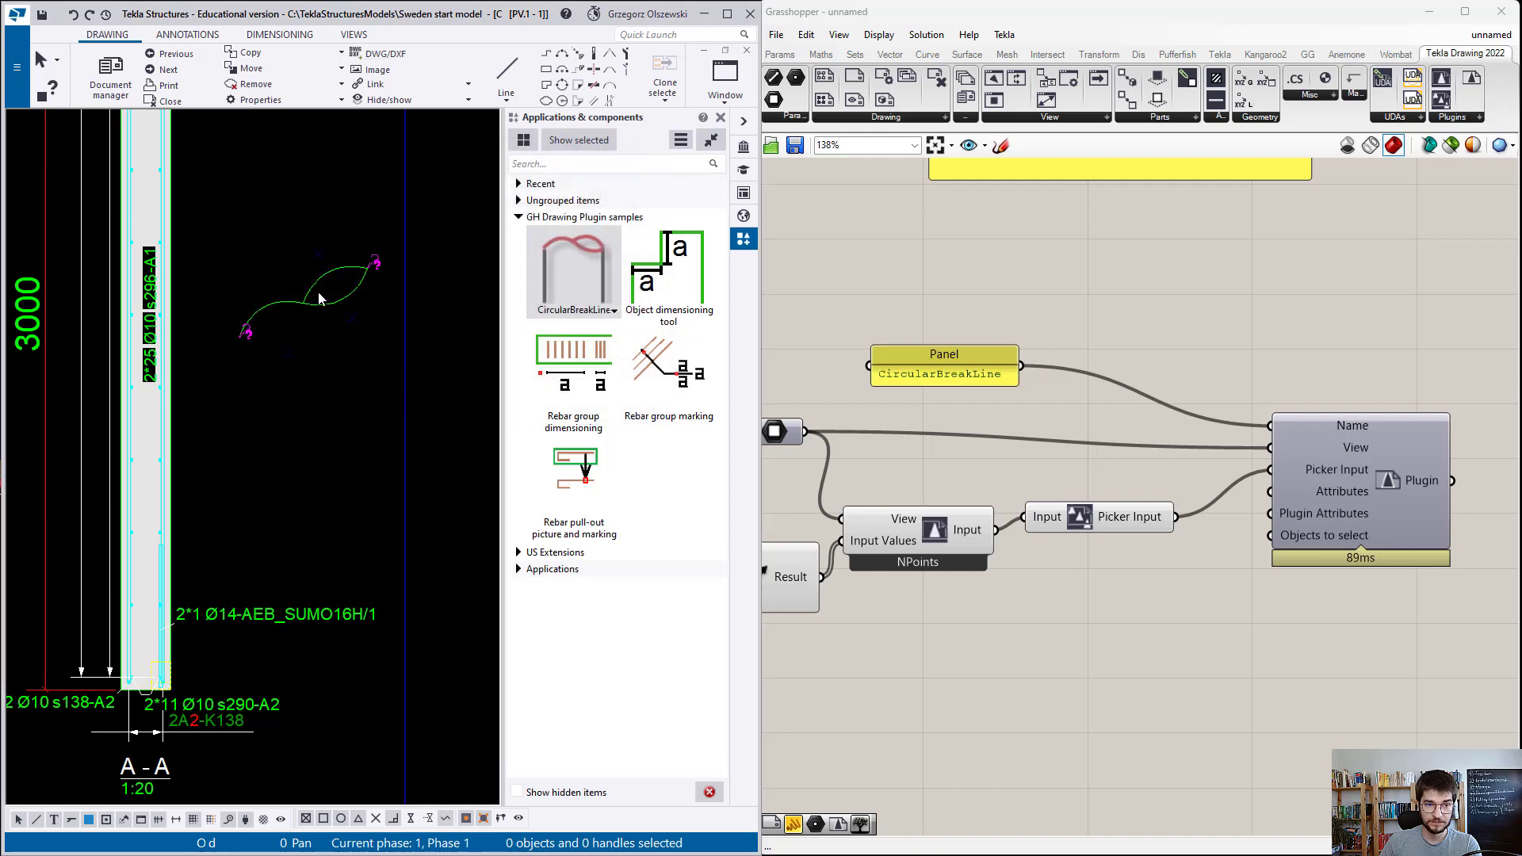
Step: Recompute the Grasshopper definition so the lower Plugin component regenerates the circular break line
scroll(1201, 523, "down", 5)
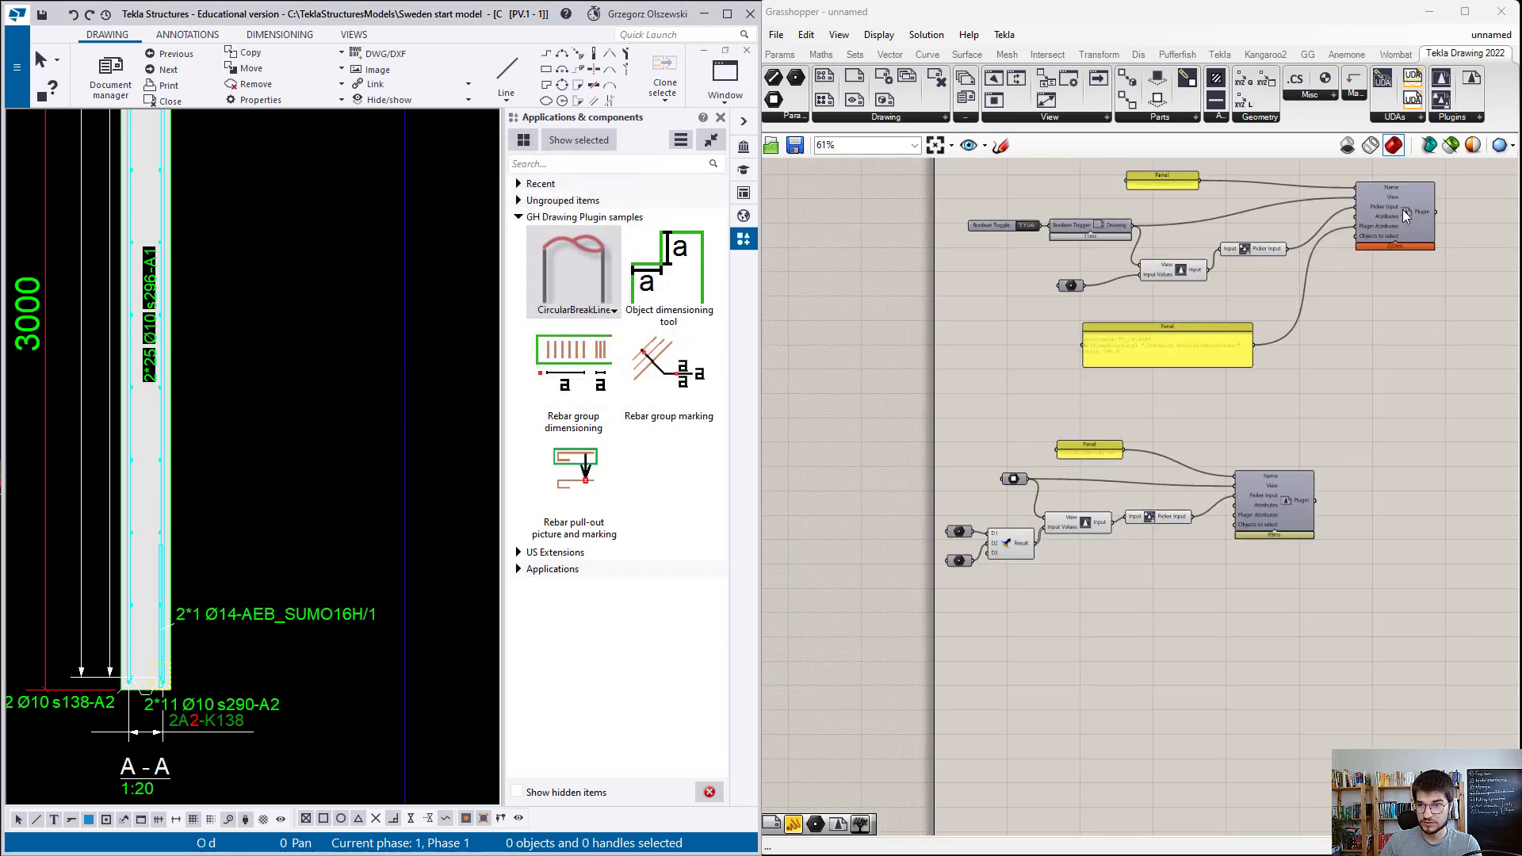
right_click(1406, 229)
key("Escape")
scroll(1153, 569, "up", 4)
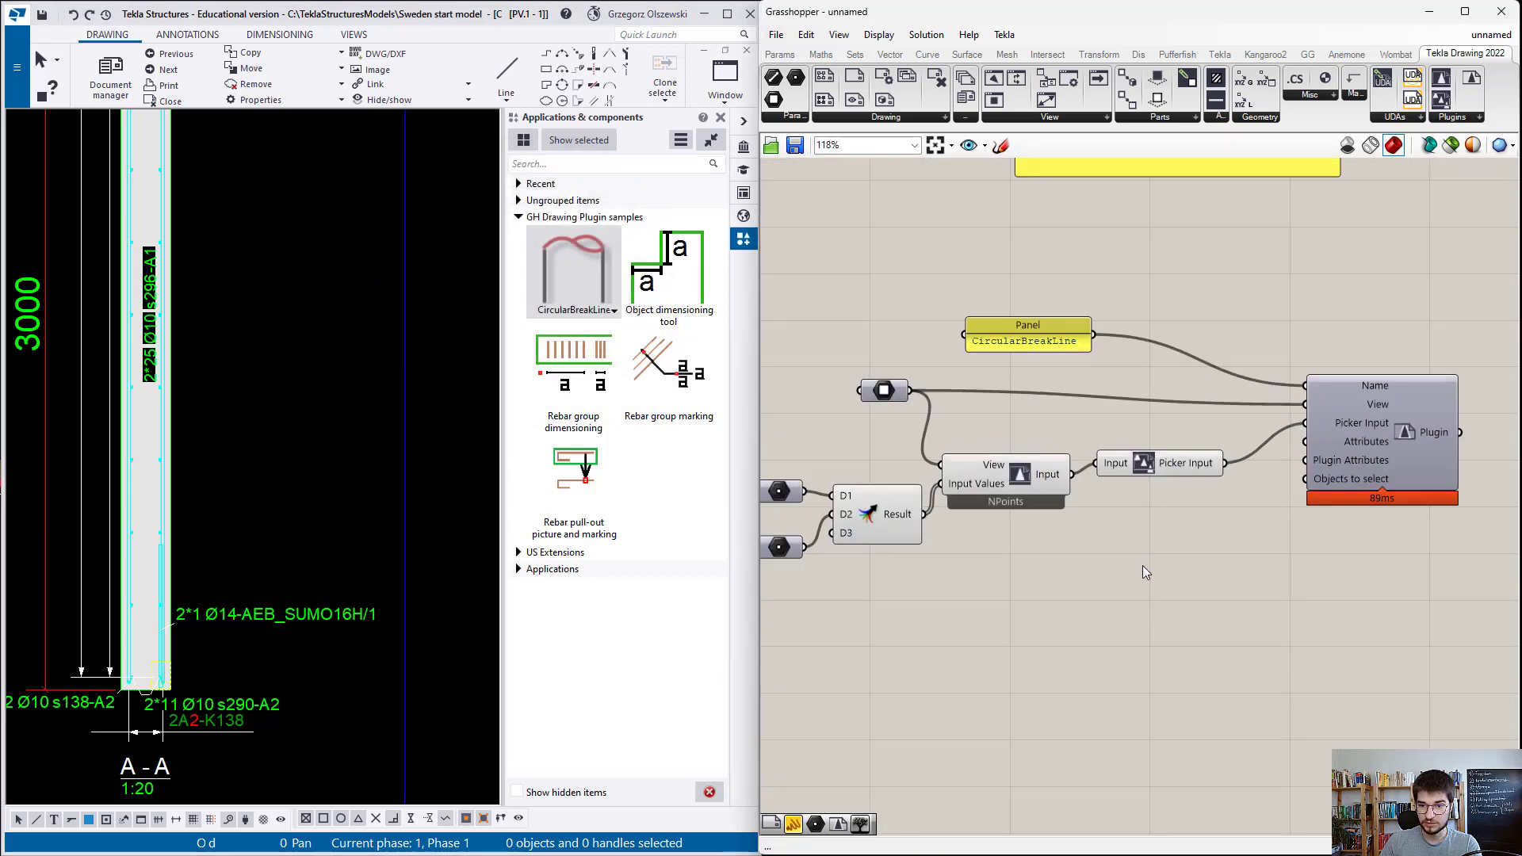
right_click(1143, 563)
left_click(1181, 721)
scroll(309, 343, "up", 2)
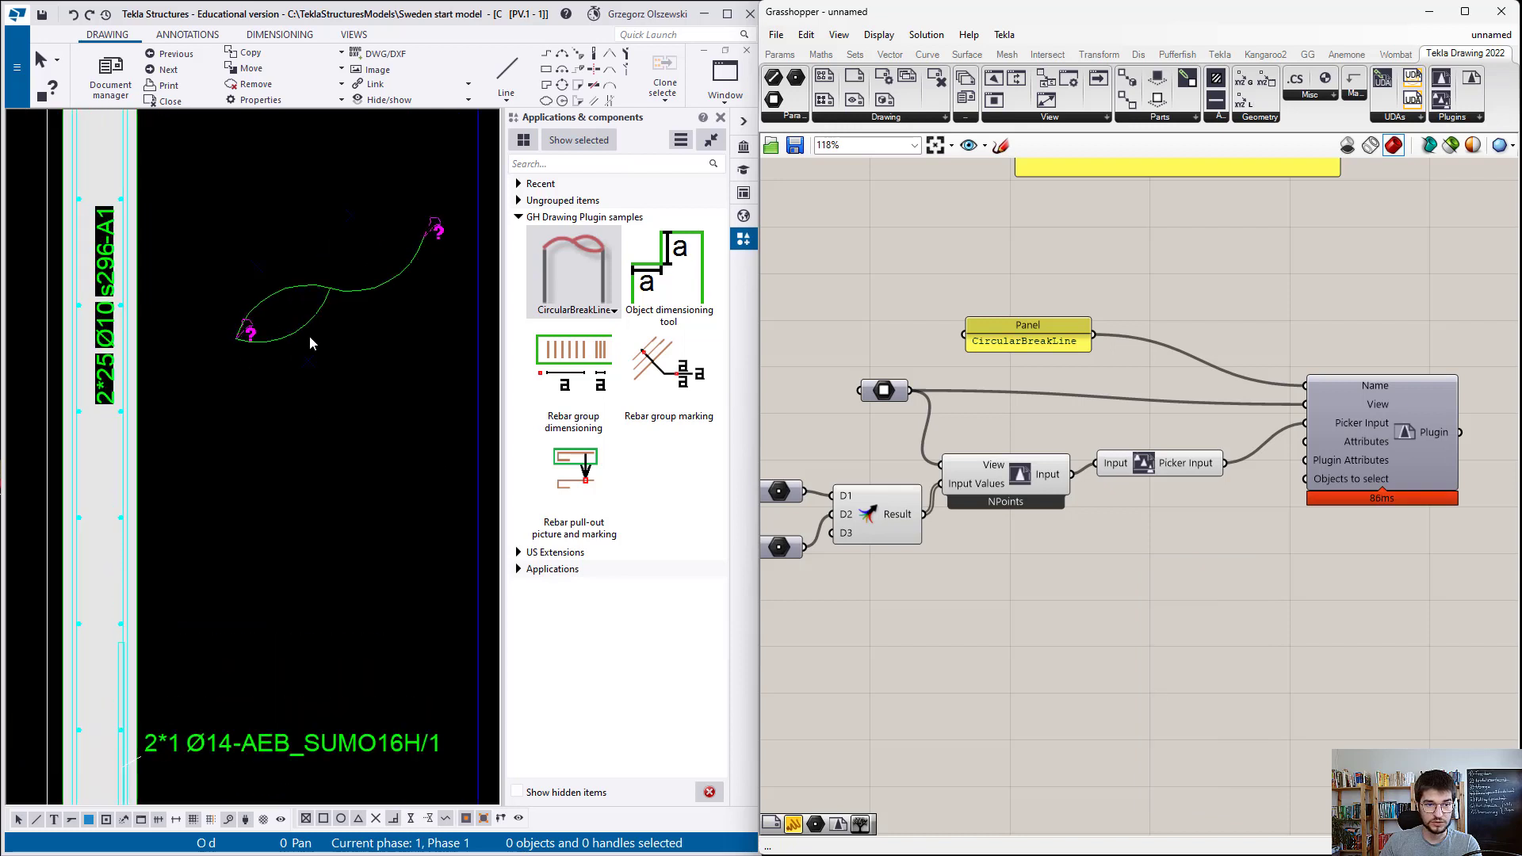
Step: Move the regenerated break line straight up, clear of its insertion location beside section A-A
left_click(334, 321)
left_click_drag(363, 288, 359, 203)
left_click(347, 349)
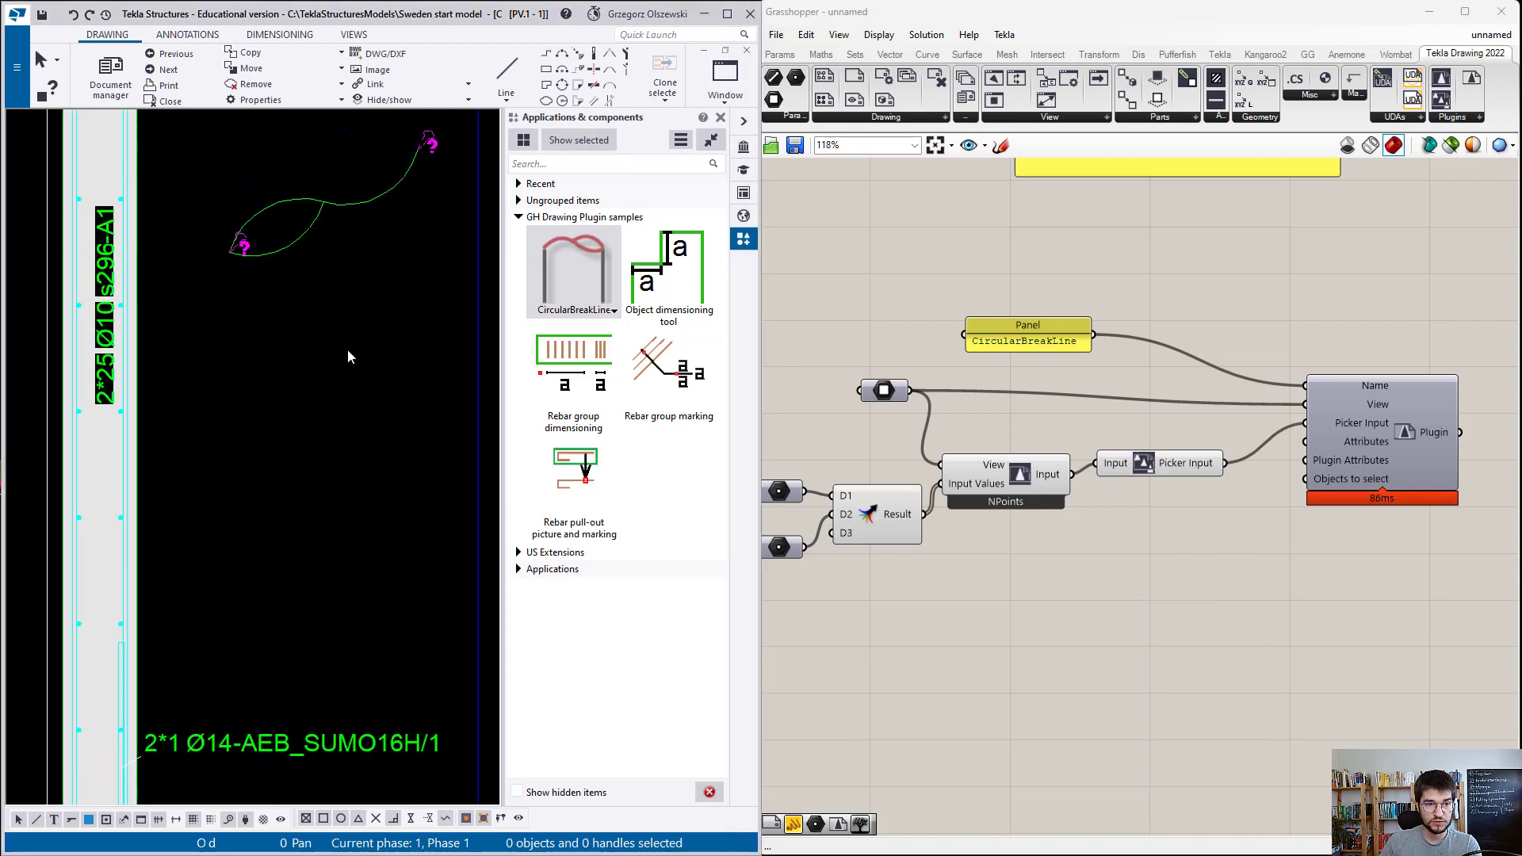
Step: Switch the arc shape in the moved break line's Circular Break Line properties and close them
double_click(352, 208)
left_click(337, 262)
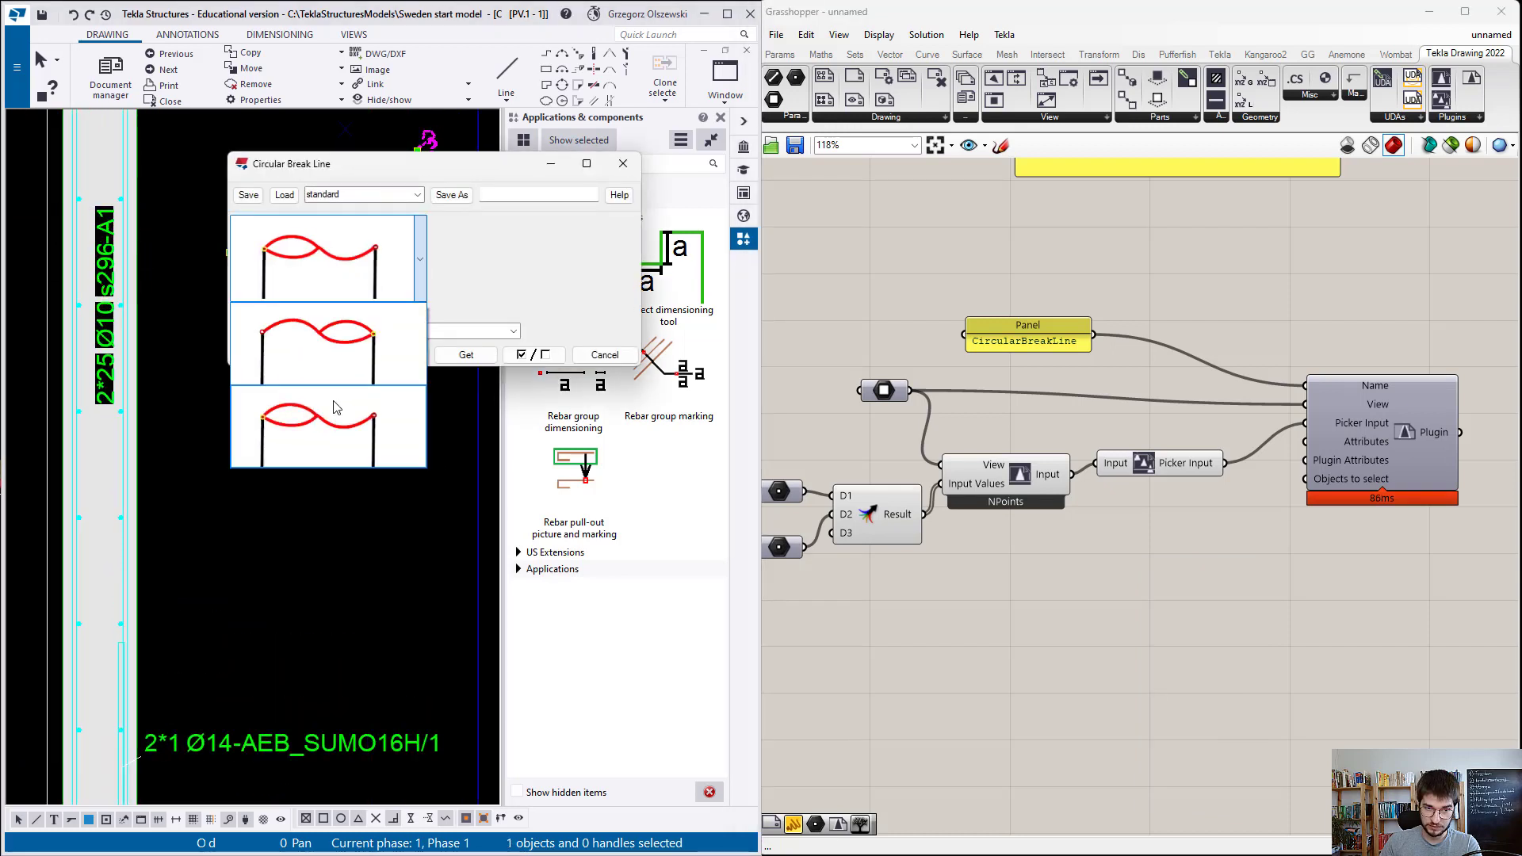
left_click(333, 420)
left_click(604, 354)
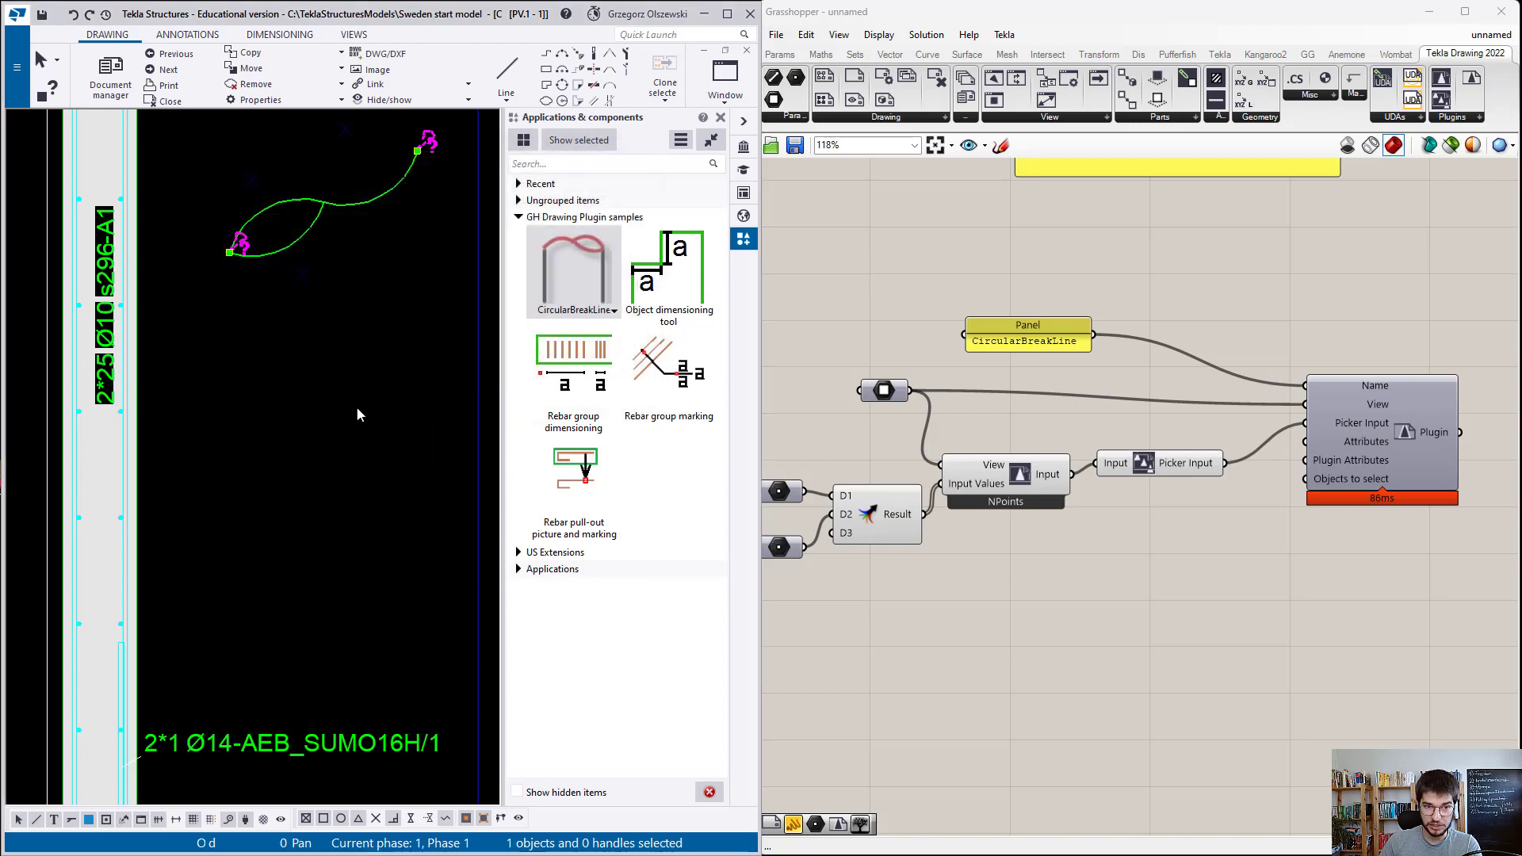
Step: Recompute the Grasshopper definition and move both break lines upward in the drawing view
right_click(1195, 607)
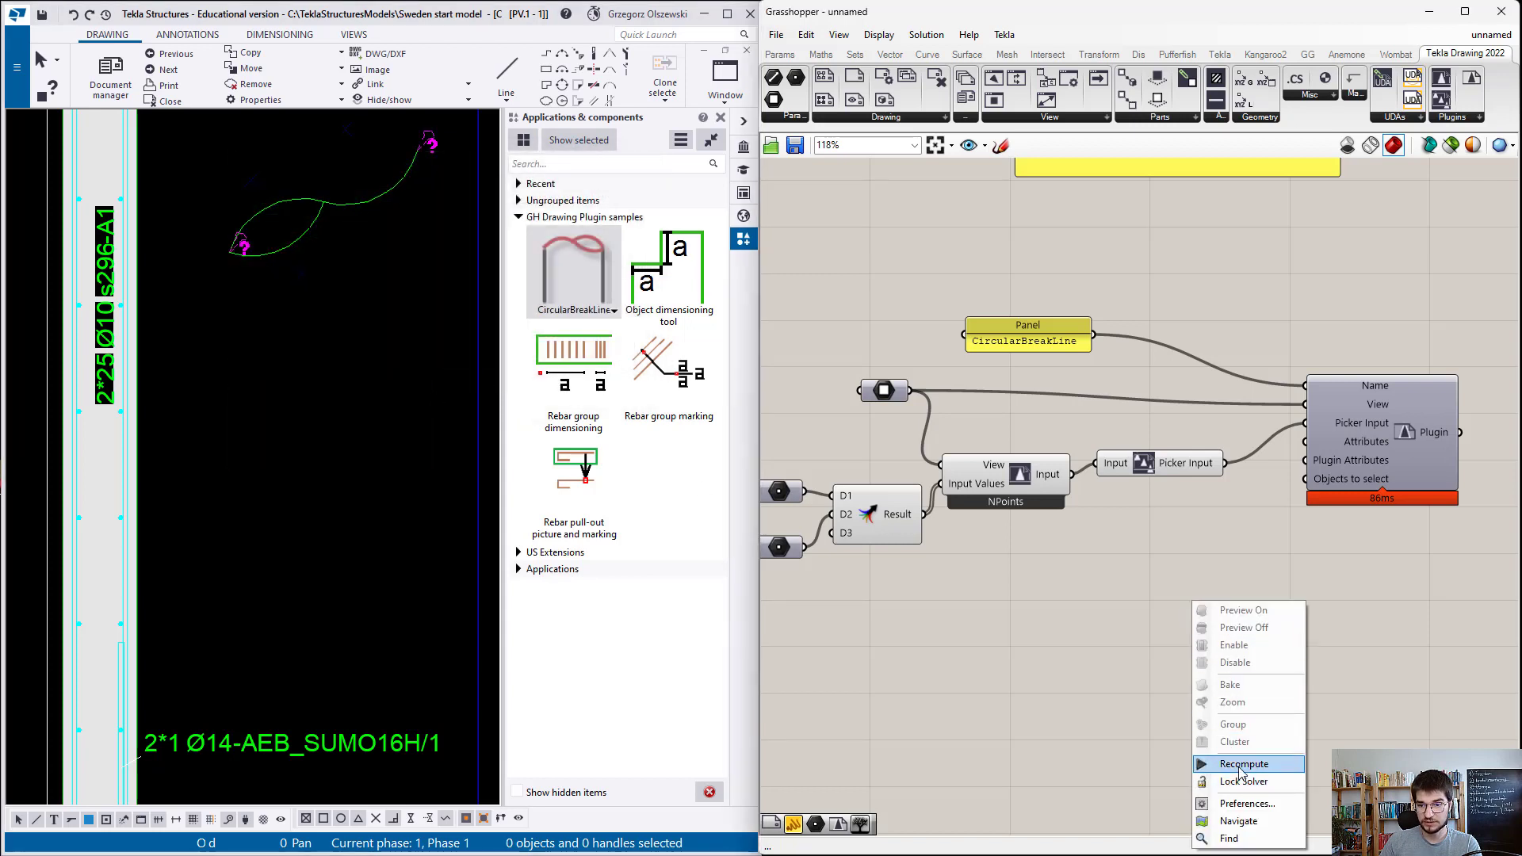
left_click(1241, 764)
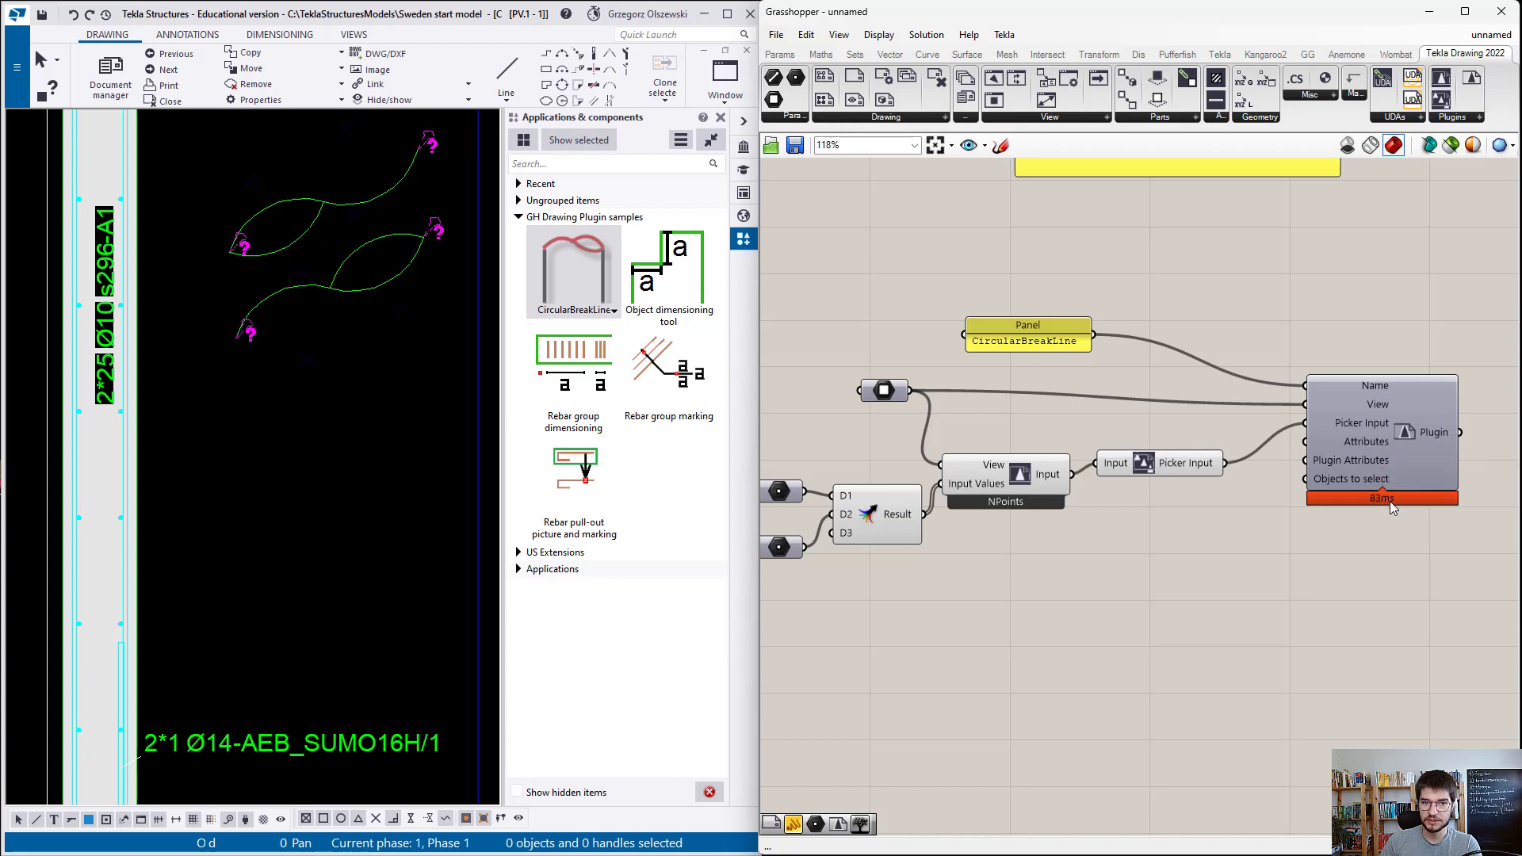
left_click_drag(385, 360, 345, 141)
Step: Add a panel containing Reversed below the Picker Input component and wire it to the Plugin's Attributes input
double_click(1146, 557)
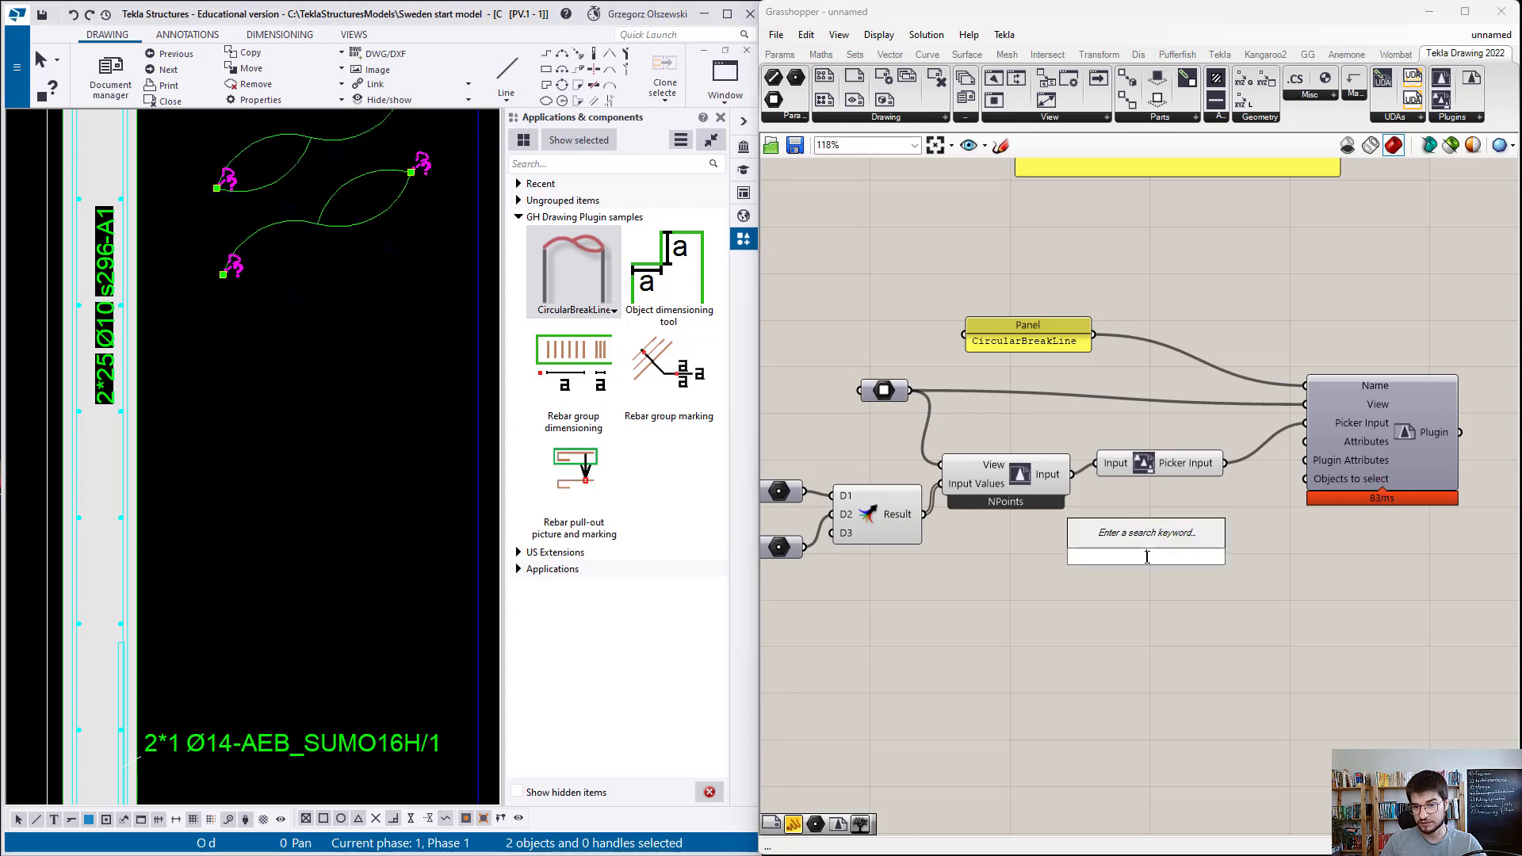
type("panel")
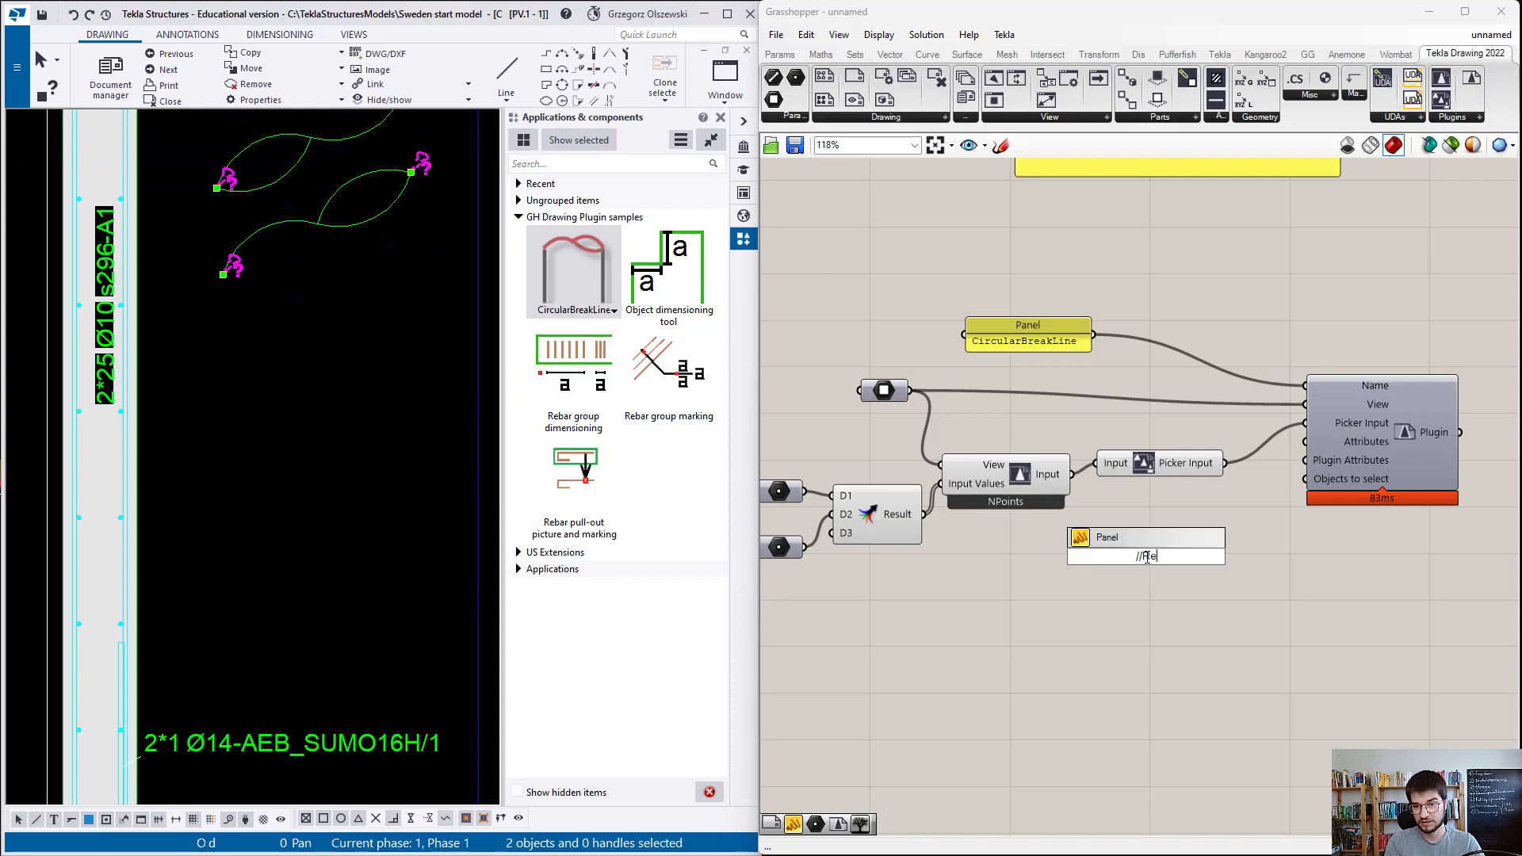
type("versed")
key("Return")
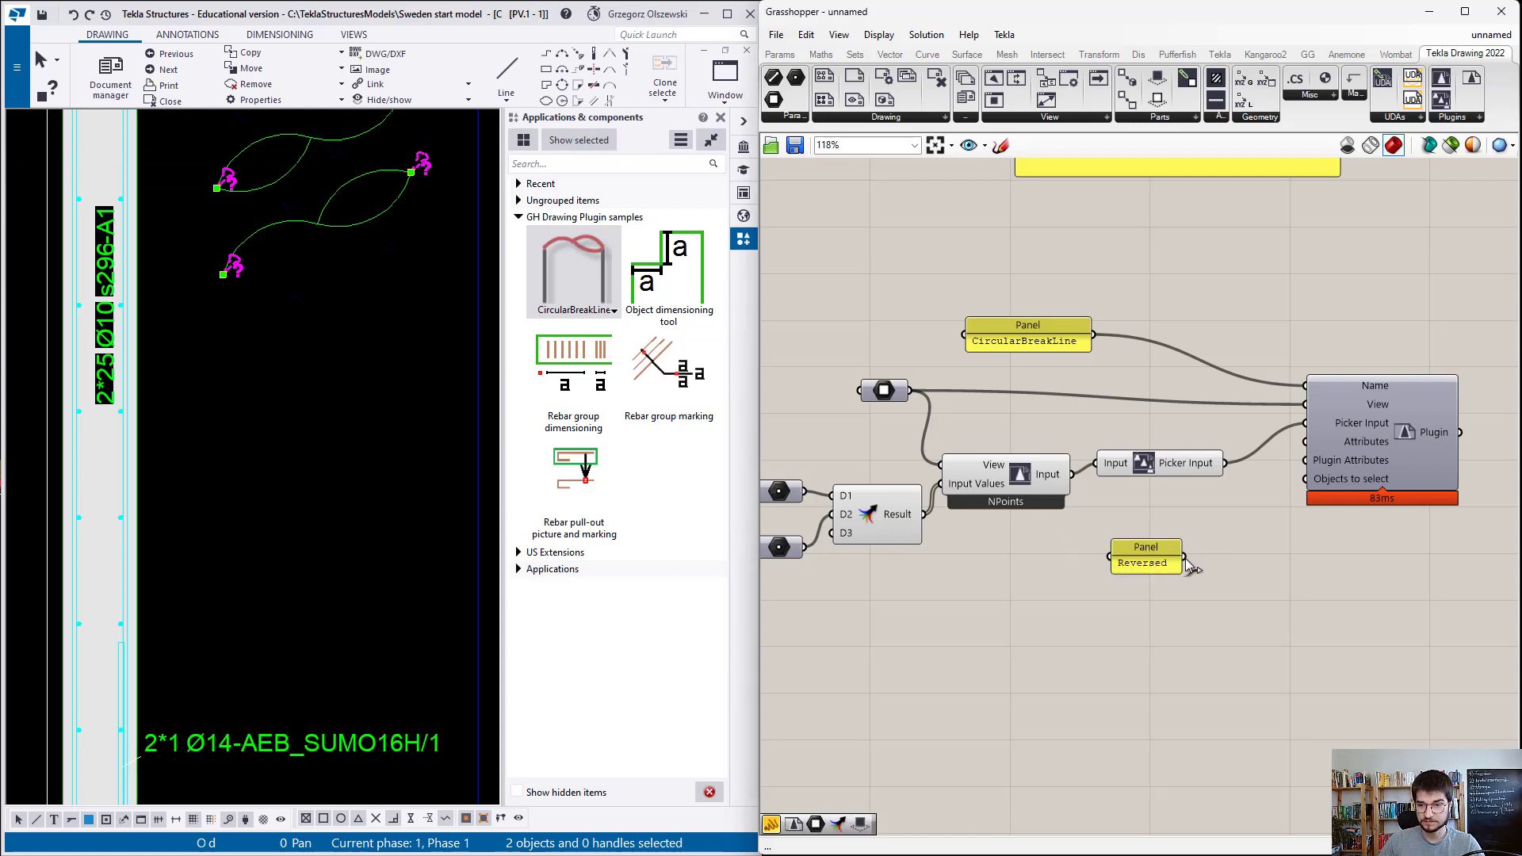
left_click_drag(1185, 558, 1306, 442)
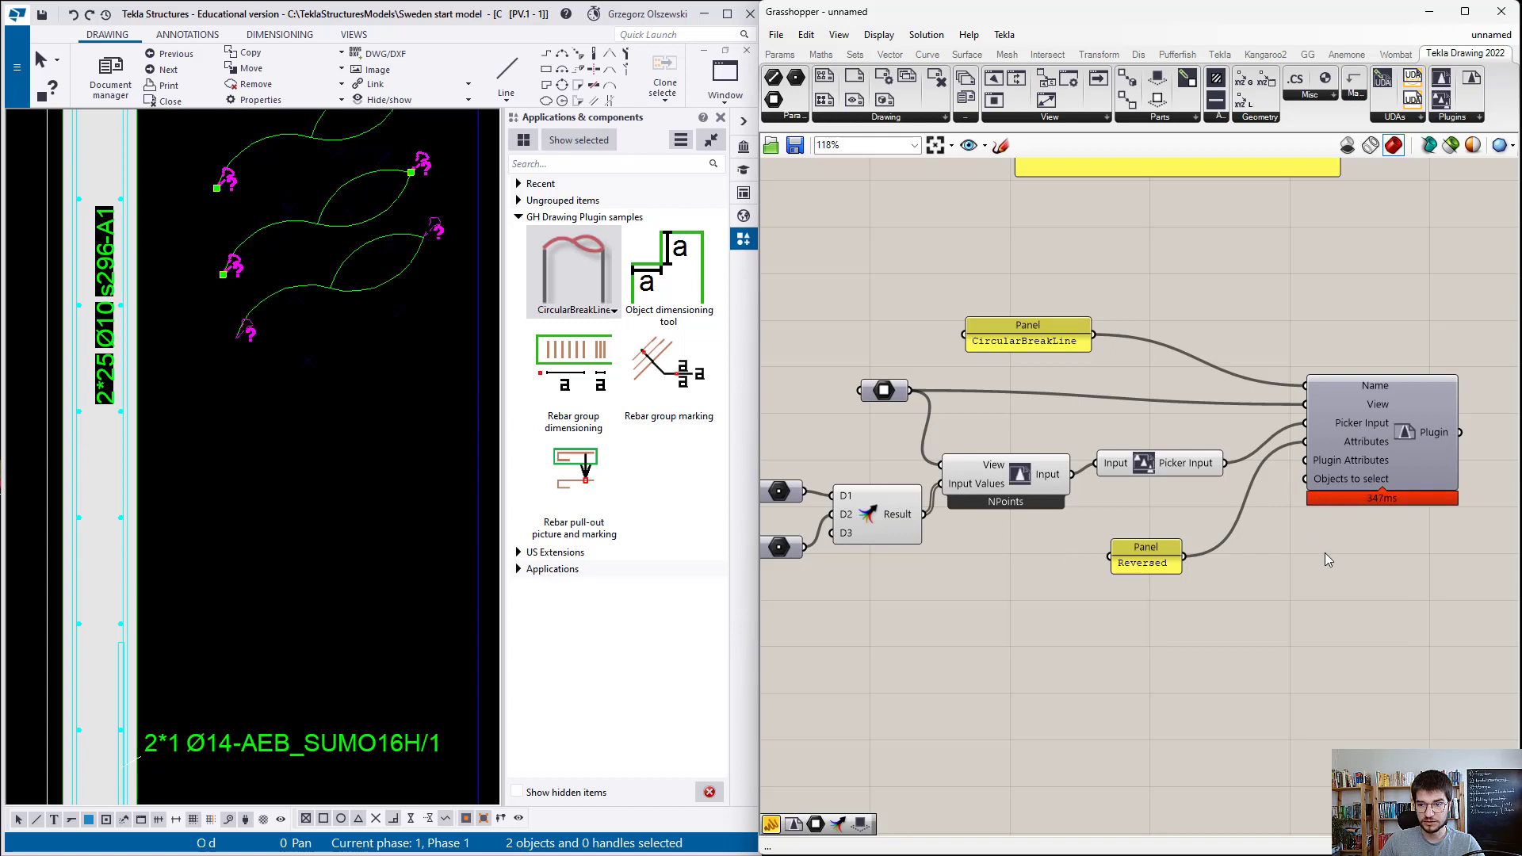
mouse_move(1392, 502)
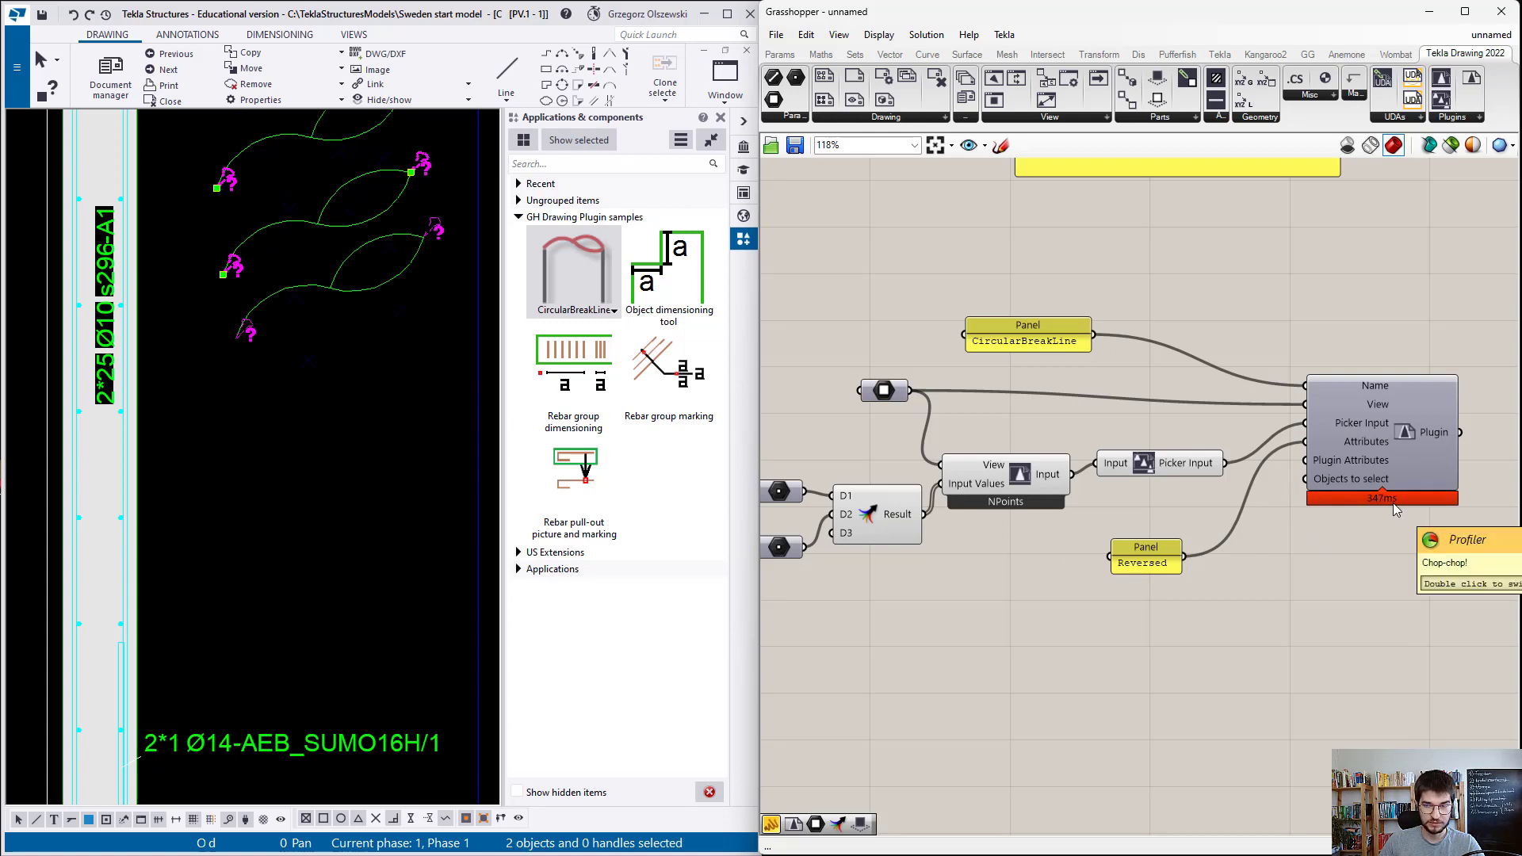
Step: Move the newly generated break line down, well below the other break lines in the view
left_click(1174, 552)
left_click(374, 287)
left_click_drag(374, 287, 352, 481)
Step: Try the Plugin without the Reversed panel by deleting it, and undo the deletion
left_click(1161, 568)
key("Delete")
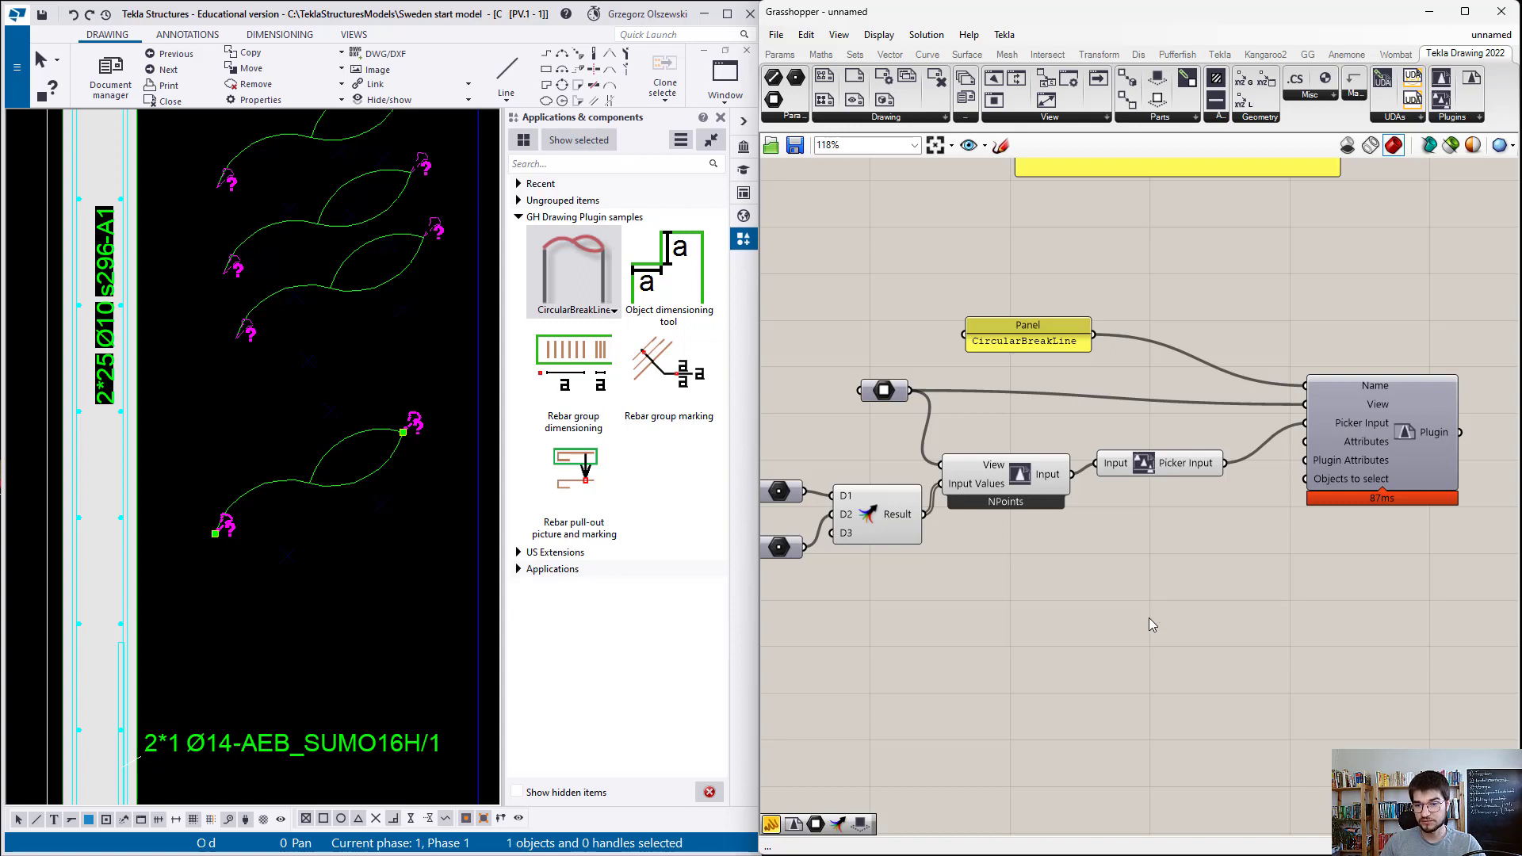
key("ctrl+z")
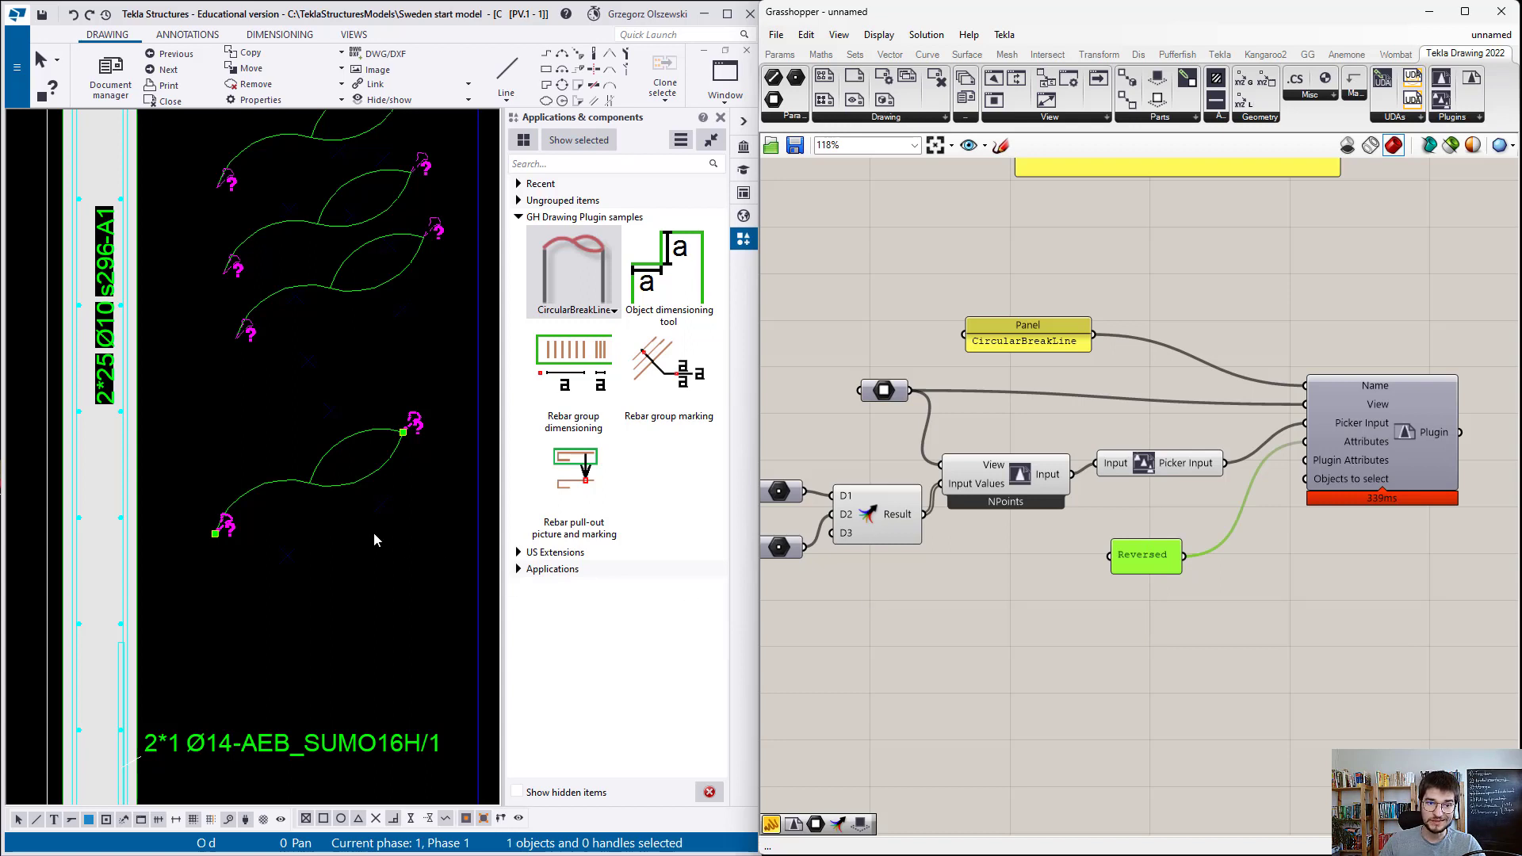
Step: Preview the alternative arc shape in the lower break line's properties and close them without applying it
double_click(329, 496)
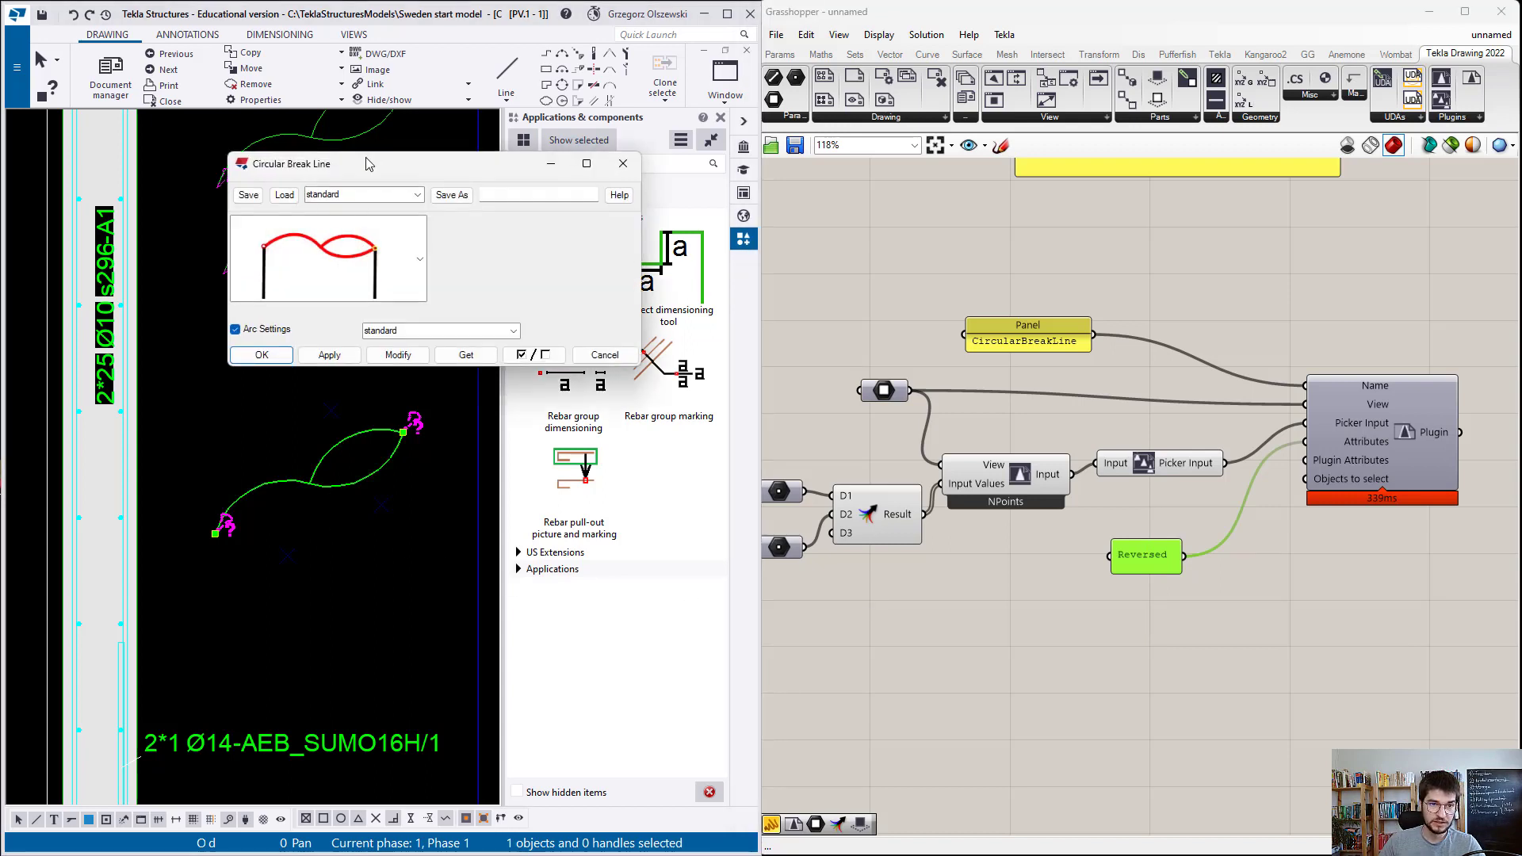
left_click_drag(368, 164, 359, 165)
left_click(410, 260)
left_click(317, 262)
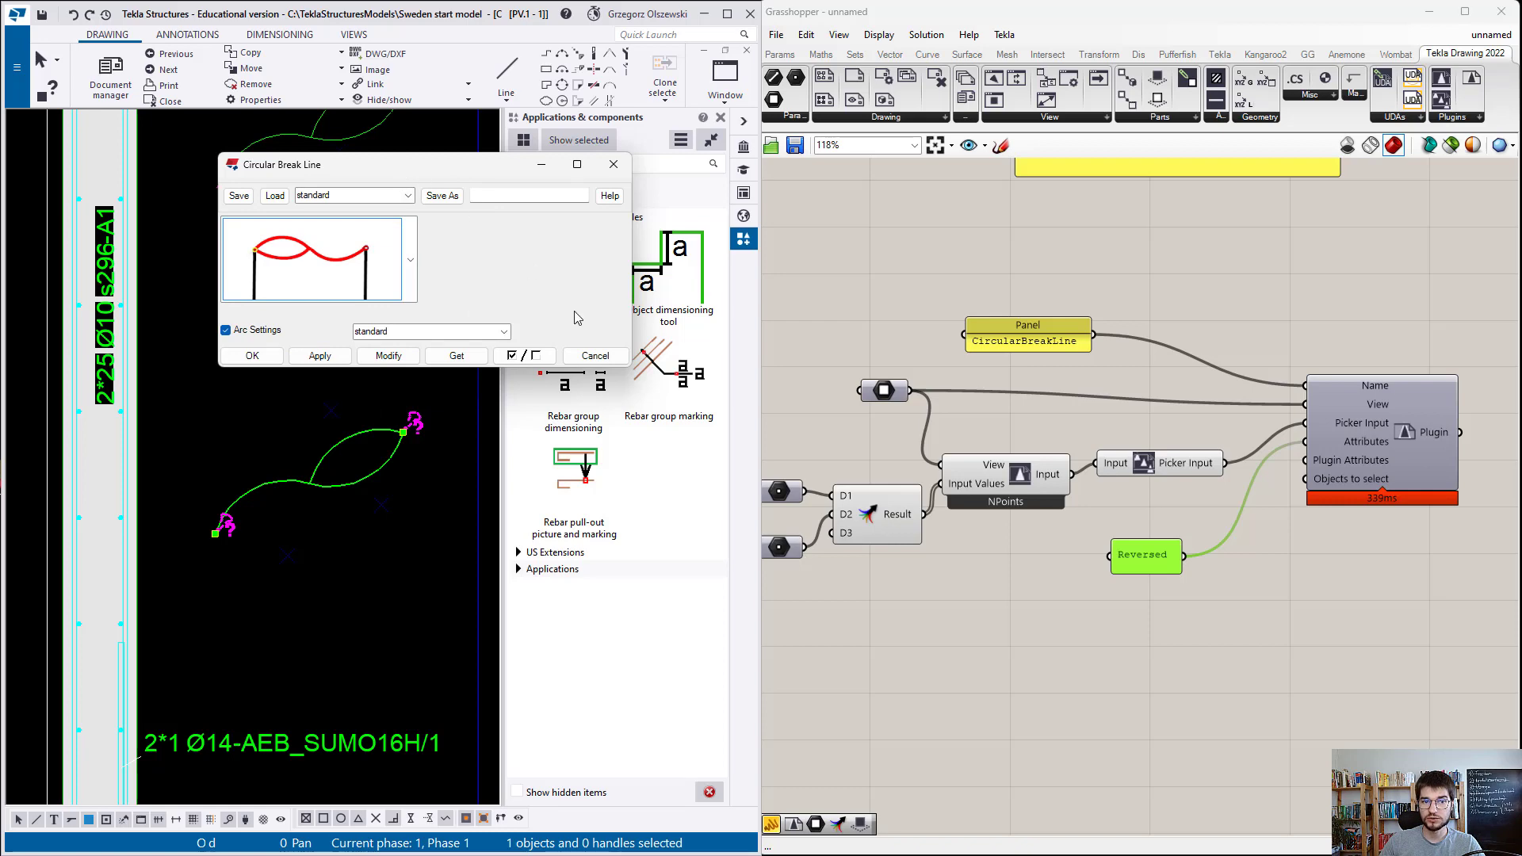
left_click(594, 355)
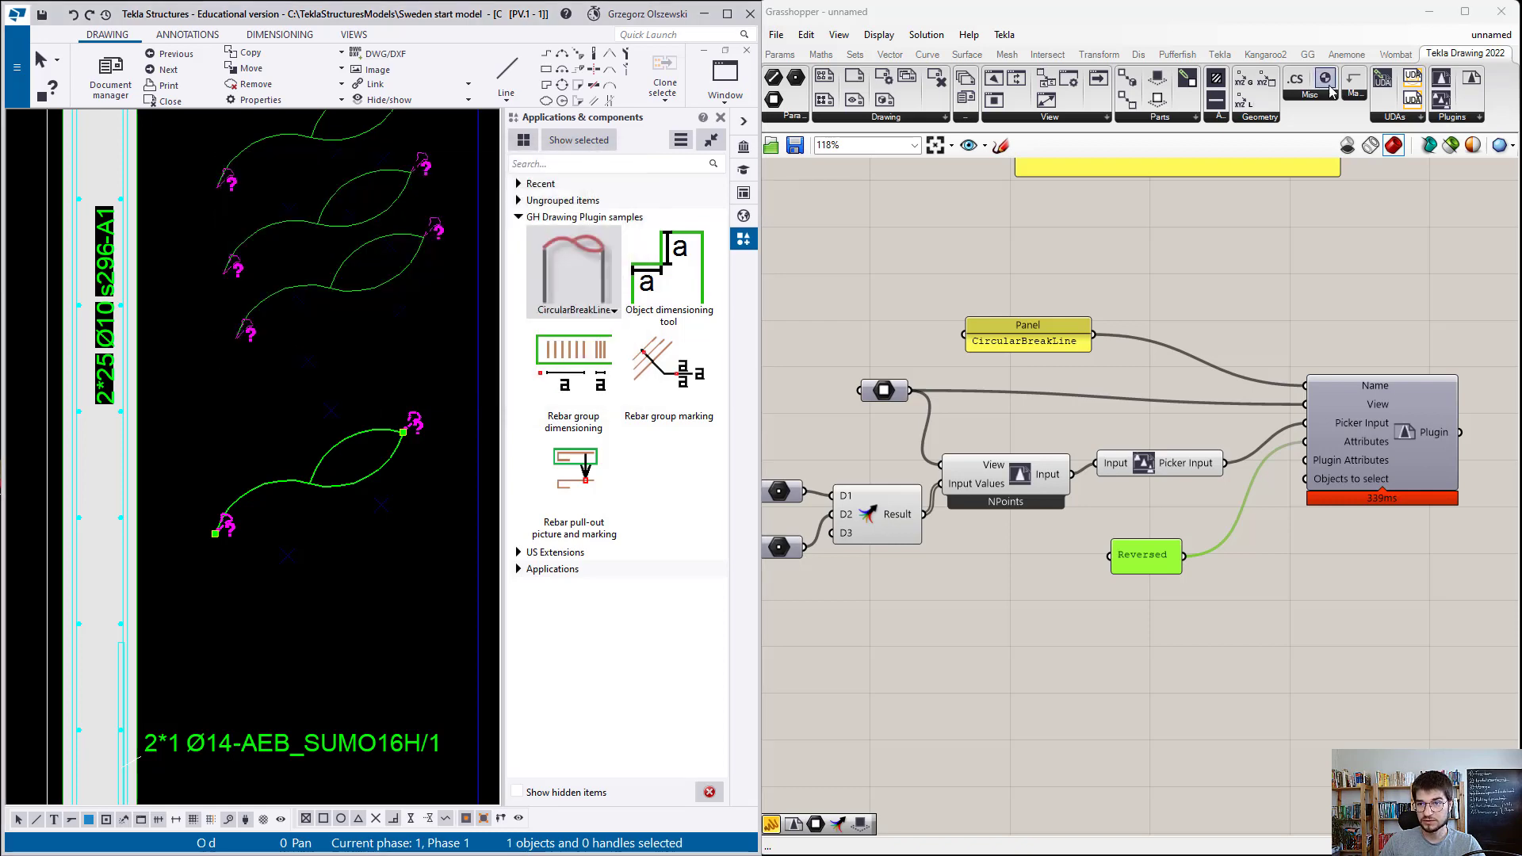
Step: Place a Run Macro component below the Plugin component and switch it to Drawing macro and finally Dynamic macro
left_click_drag(1300, 89, 1265, 647)
scroll(1261, 650, "up", 4)
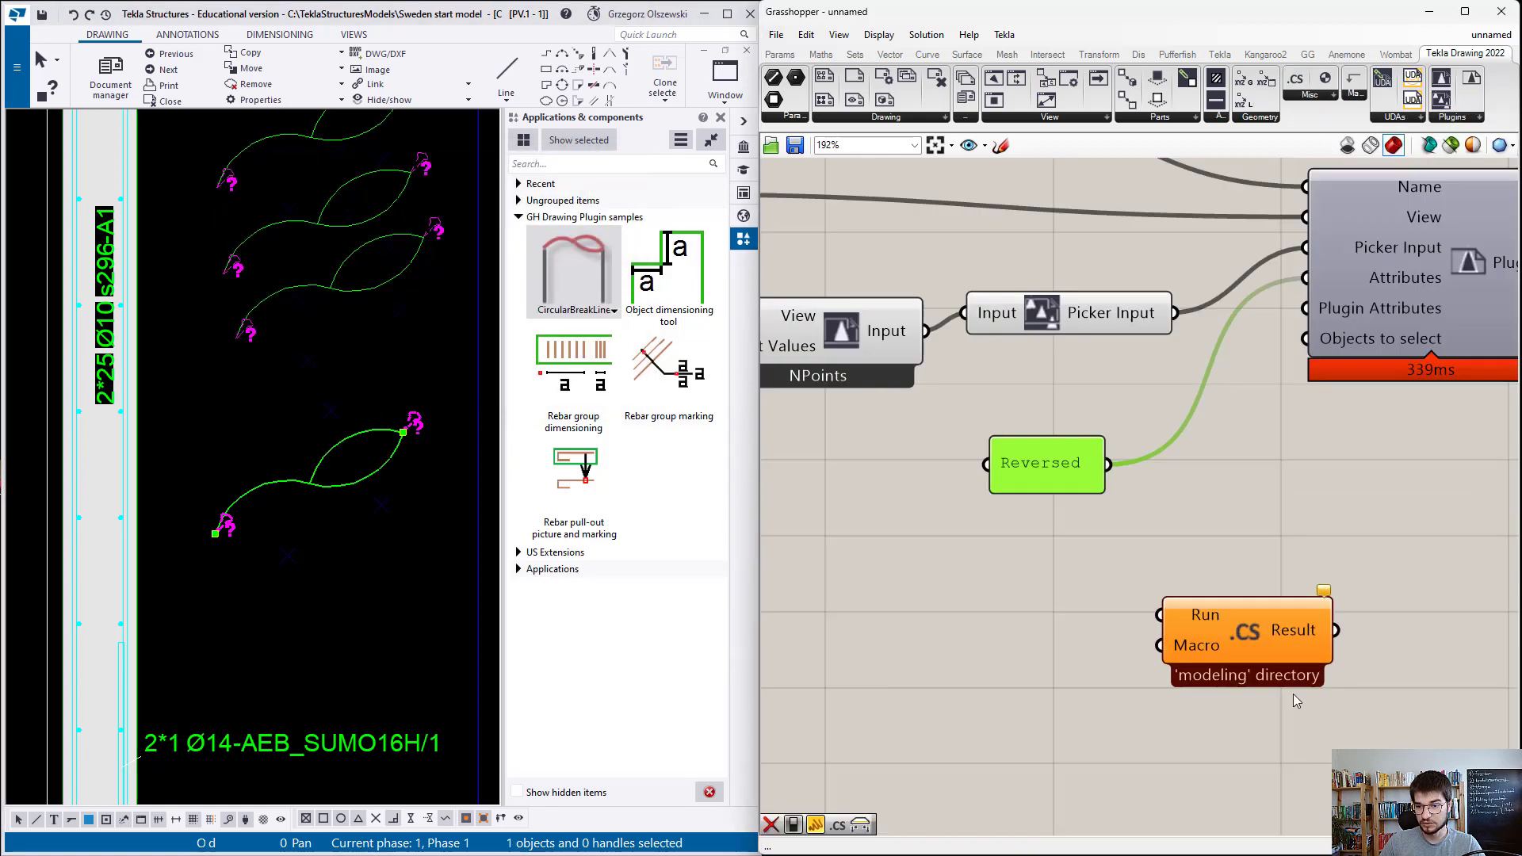
right_click(1195, 648)
key("Escape")
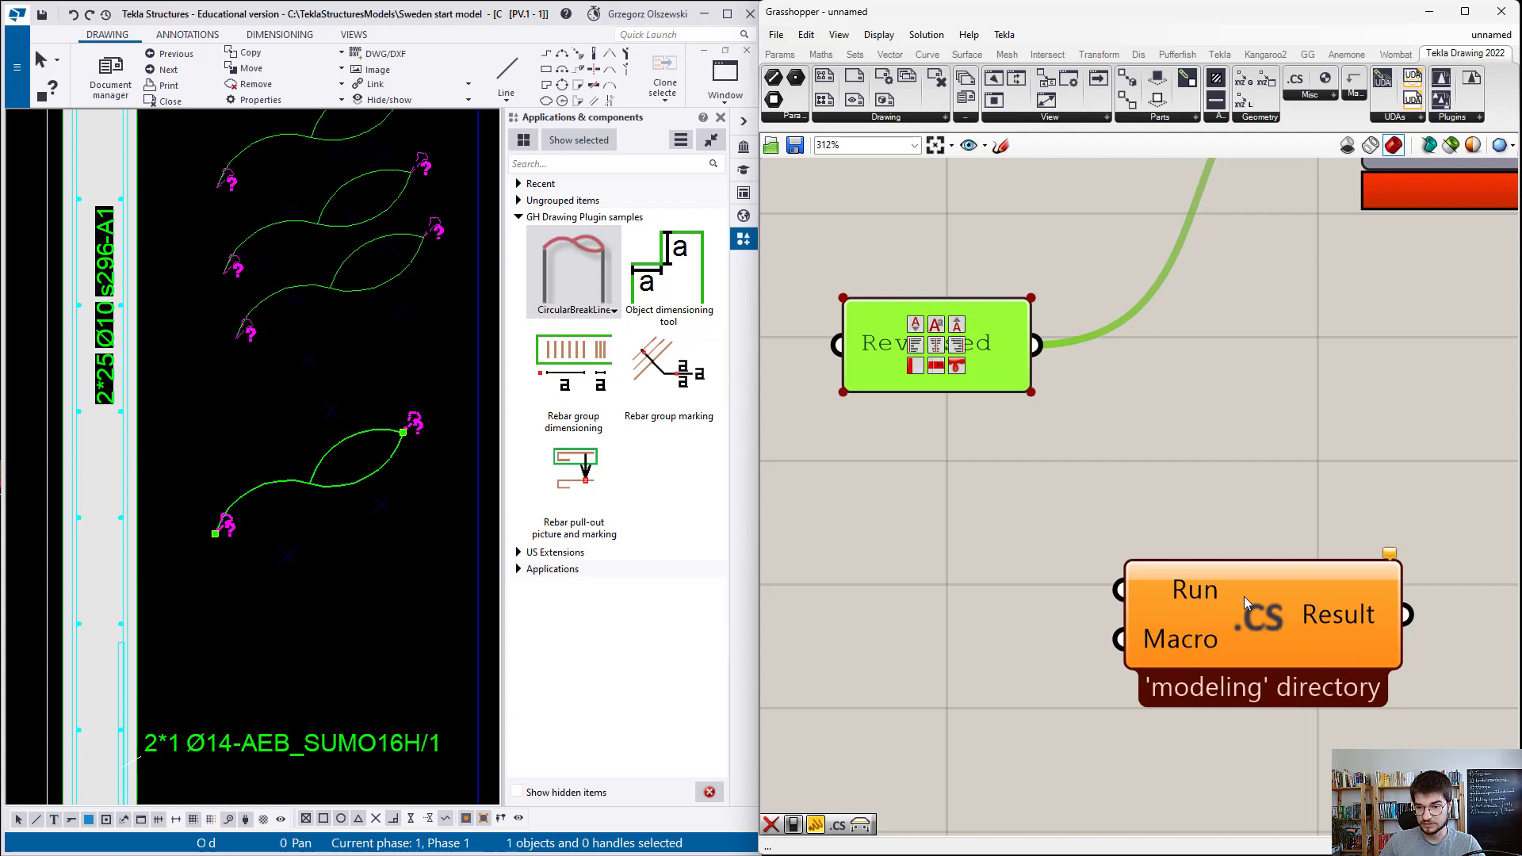
right_click(1253, 599)
left_click(1282, 683)
right_click(1272, 624)
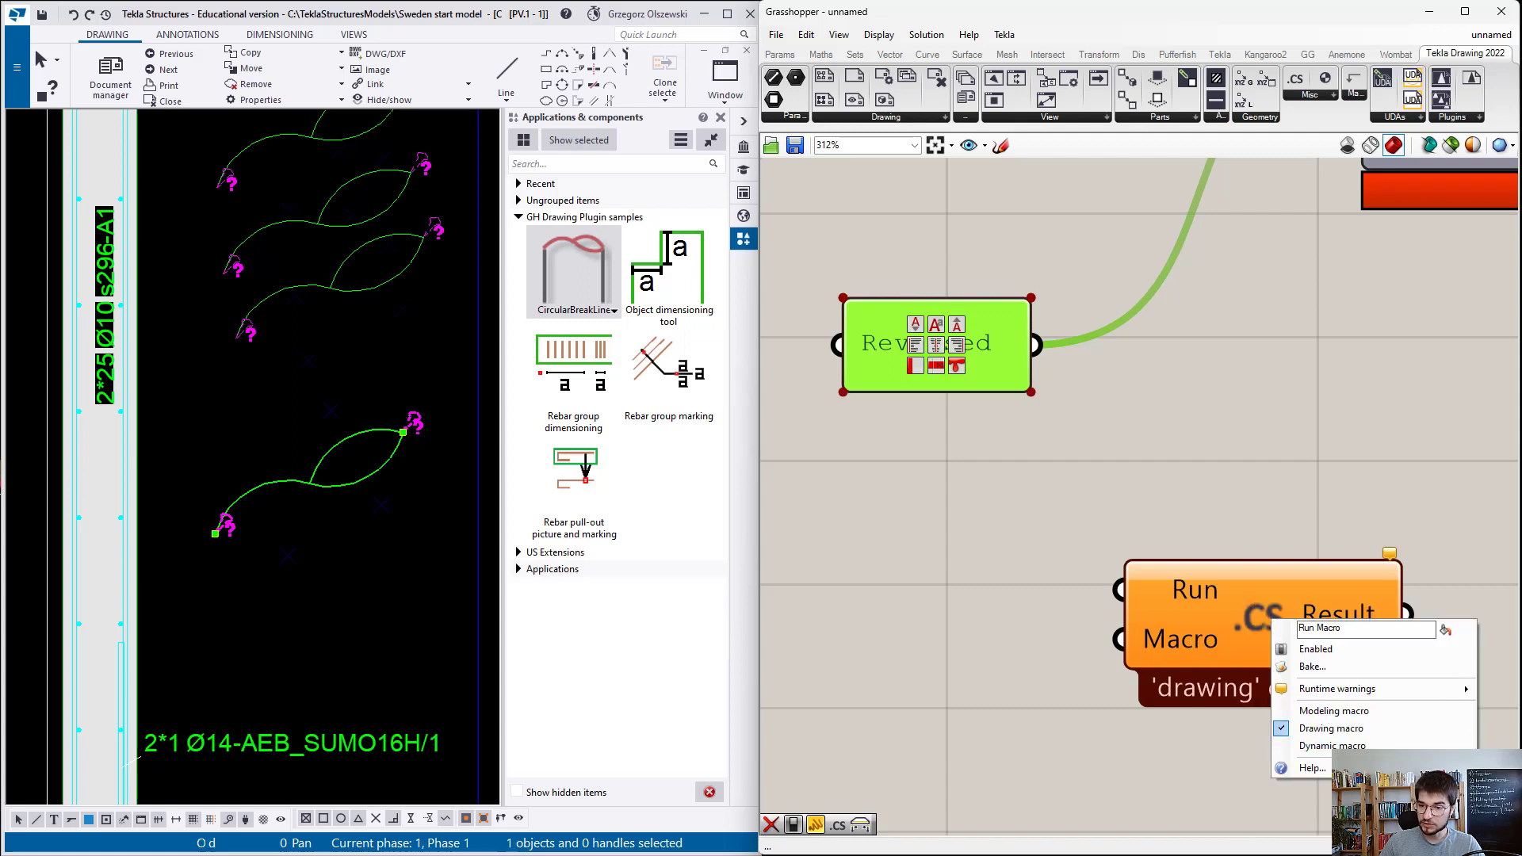
left_click(1300, 746)
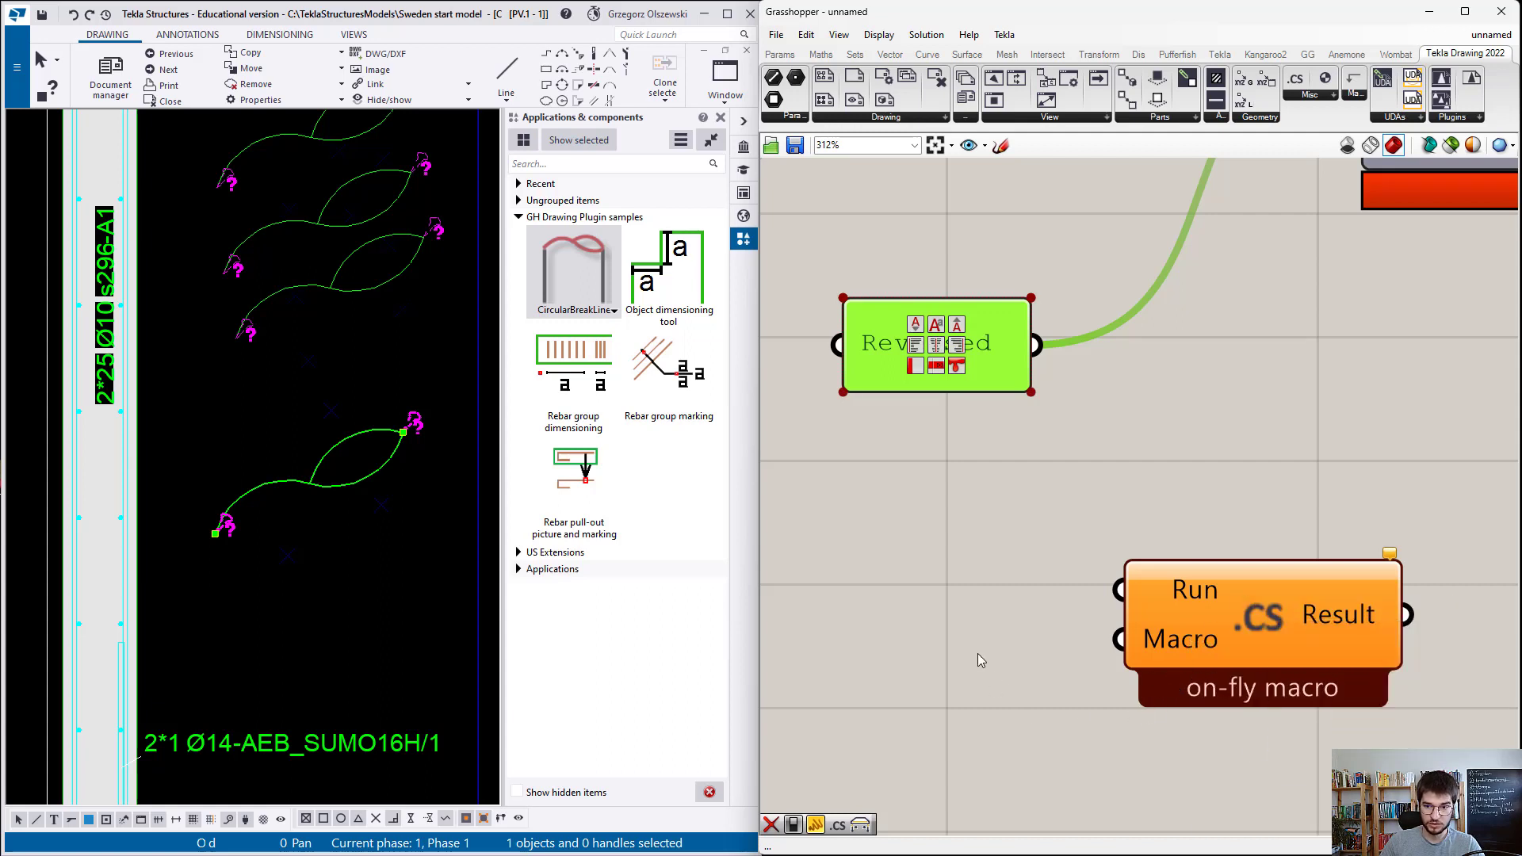
Step: Delete the Run Macro component from the canvas
scroll(934, 655, "down", 4)
left_click(1108, 639)
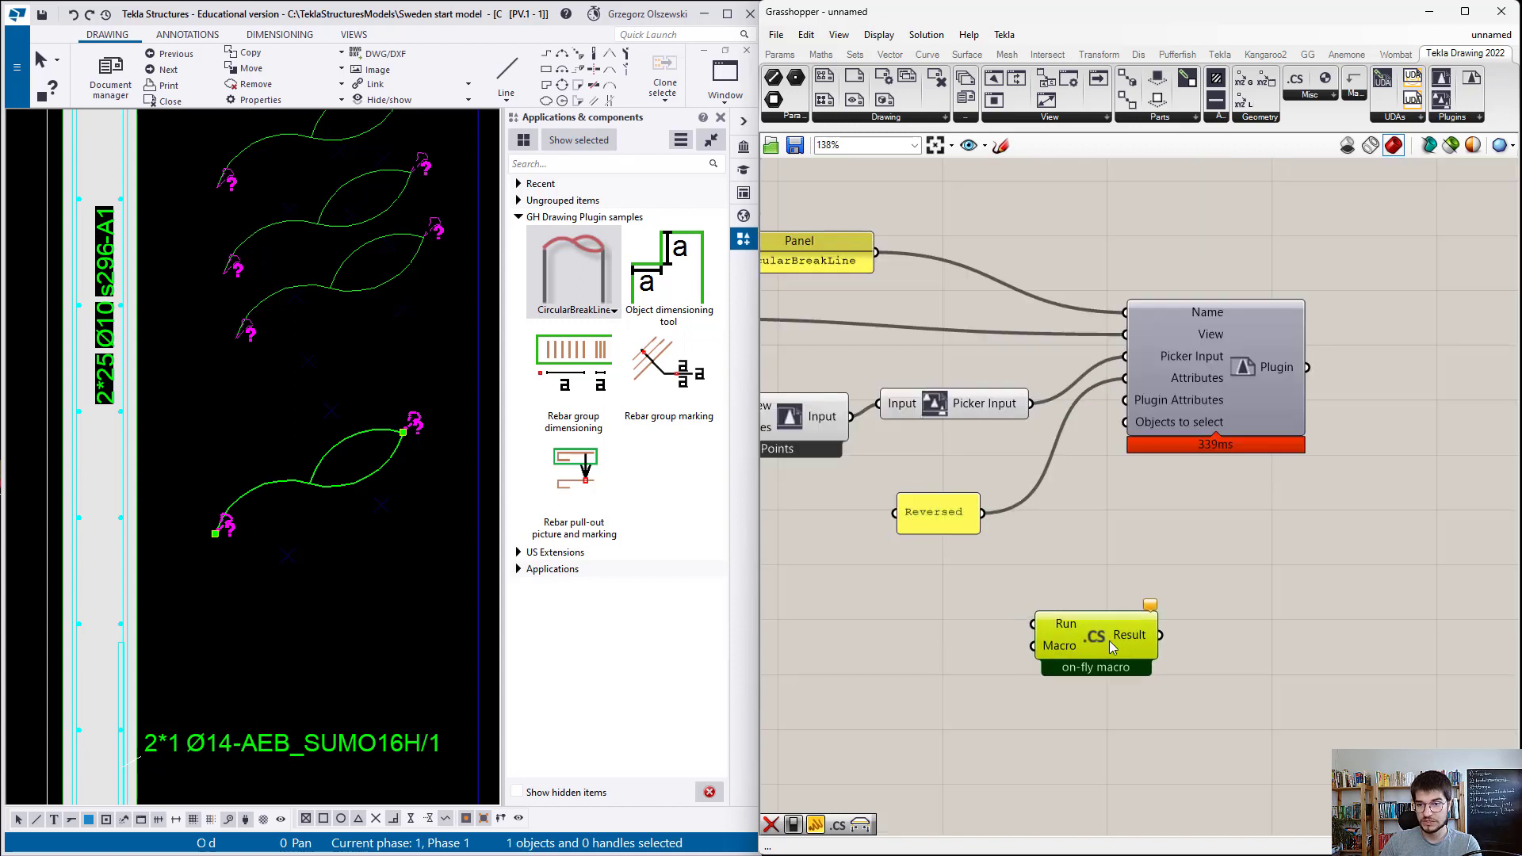
key("Delete")
Step: Delete the Reversed panel and reposition all the remaining break-line components together as a group
left_click(950, 519)
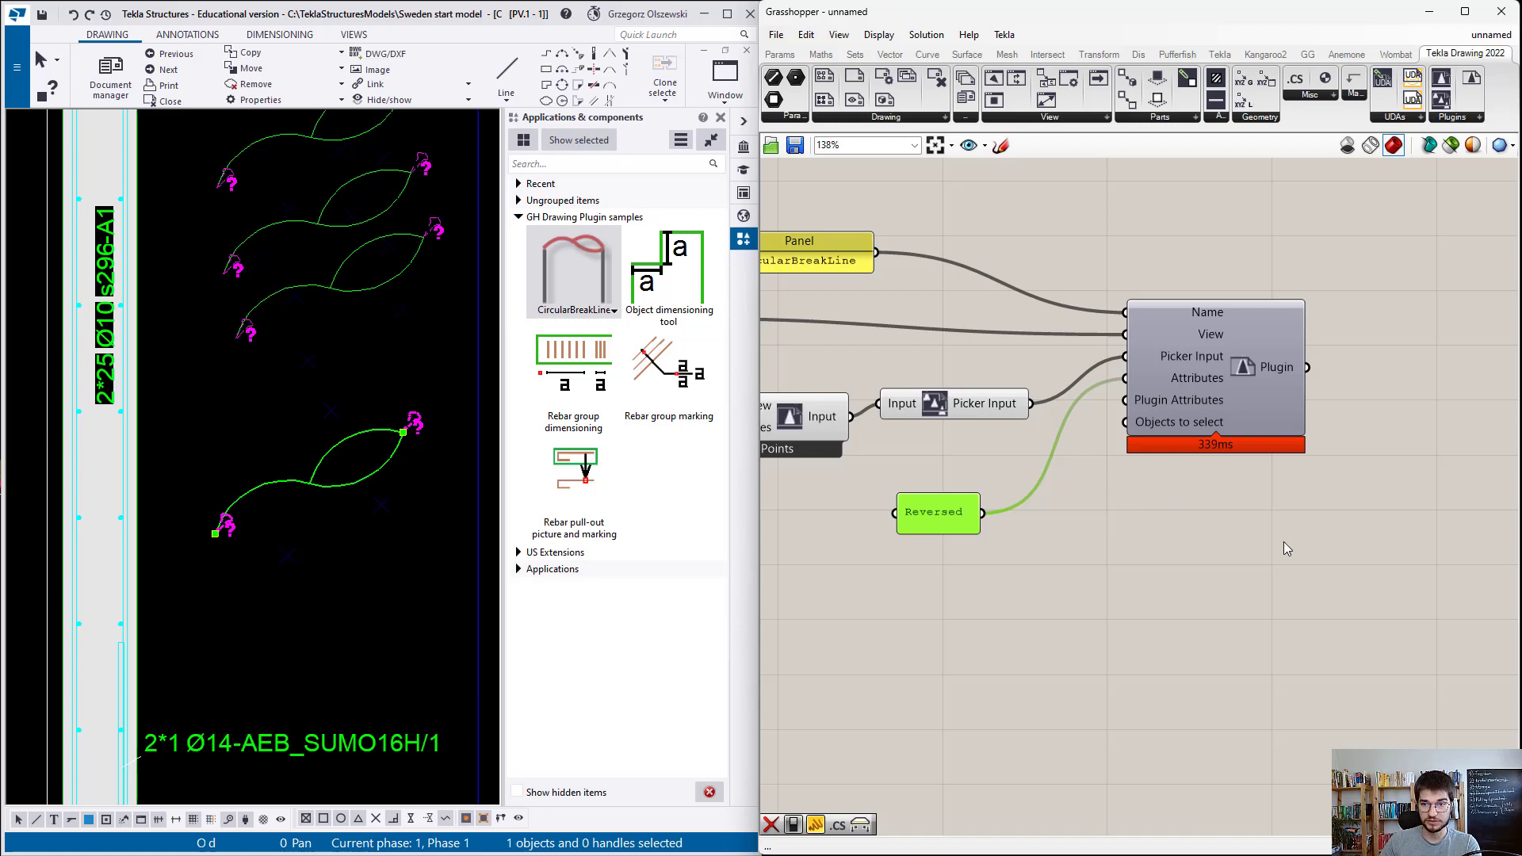
key("Delete")
scroll(1339, 458, "down", 3)
left_click_drag(1366, 545, 848, 301)
left_click_drag(1308, 396, 1373, 362)
Step: Bring the FRONT view into sight and narrow the Applications & components pane to enlarge the drawing area
left_click(354, 528)
scroll(359, 555, "down", 6)
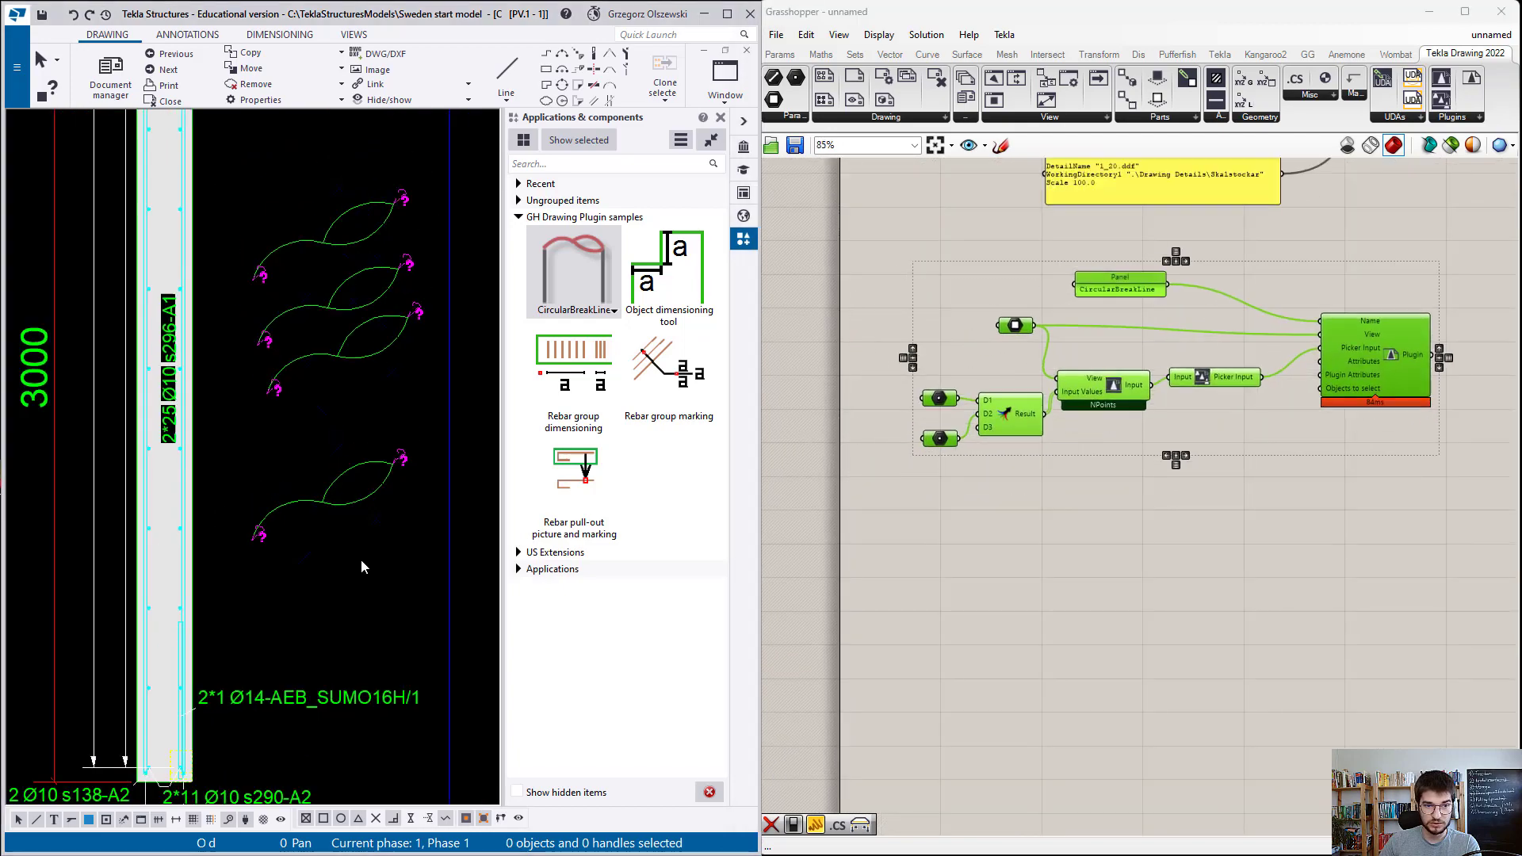
scroll(420, 531, "down", 3)
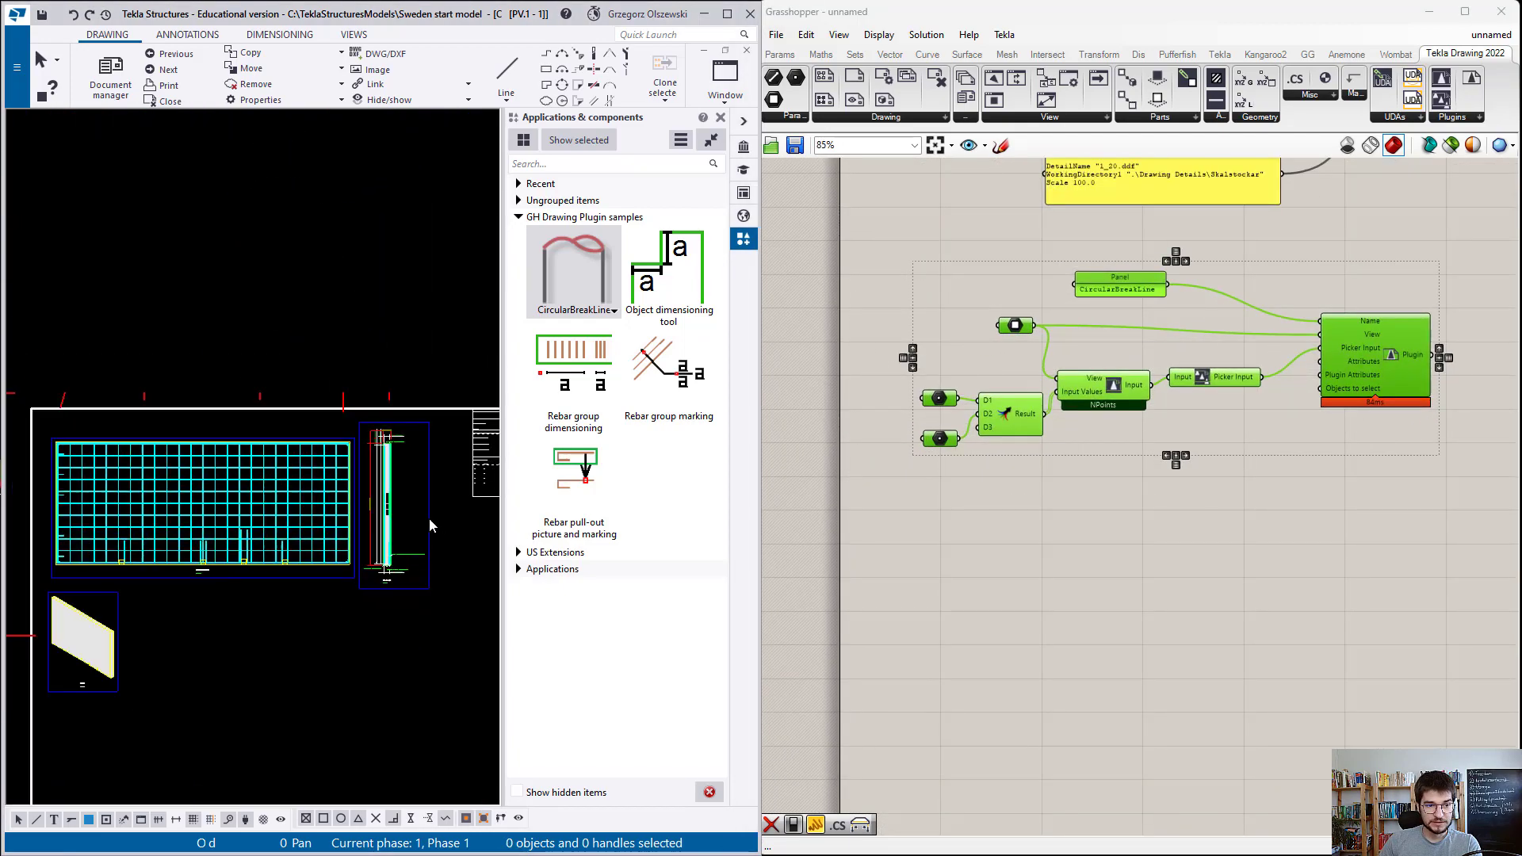
scroll(168, 521, "up", 2)
scroll(451, 486, "down", 1)
scroll(216, 466, "up", 1)
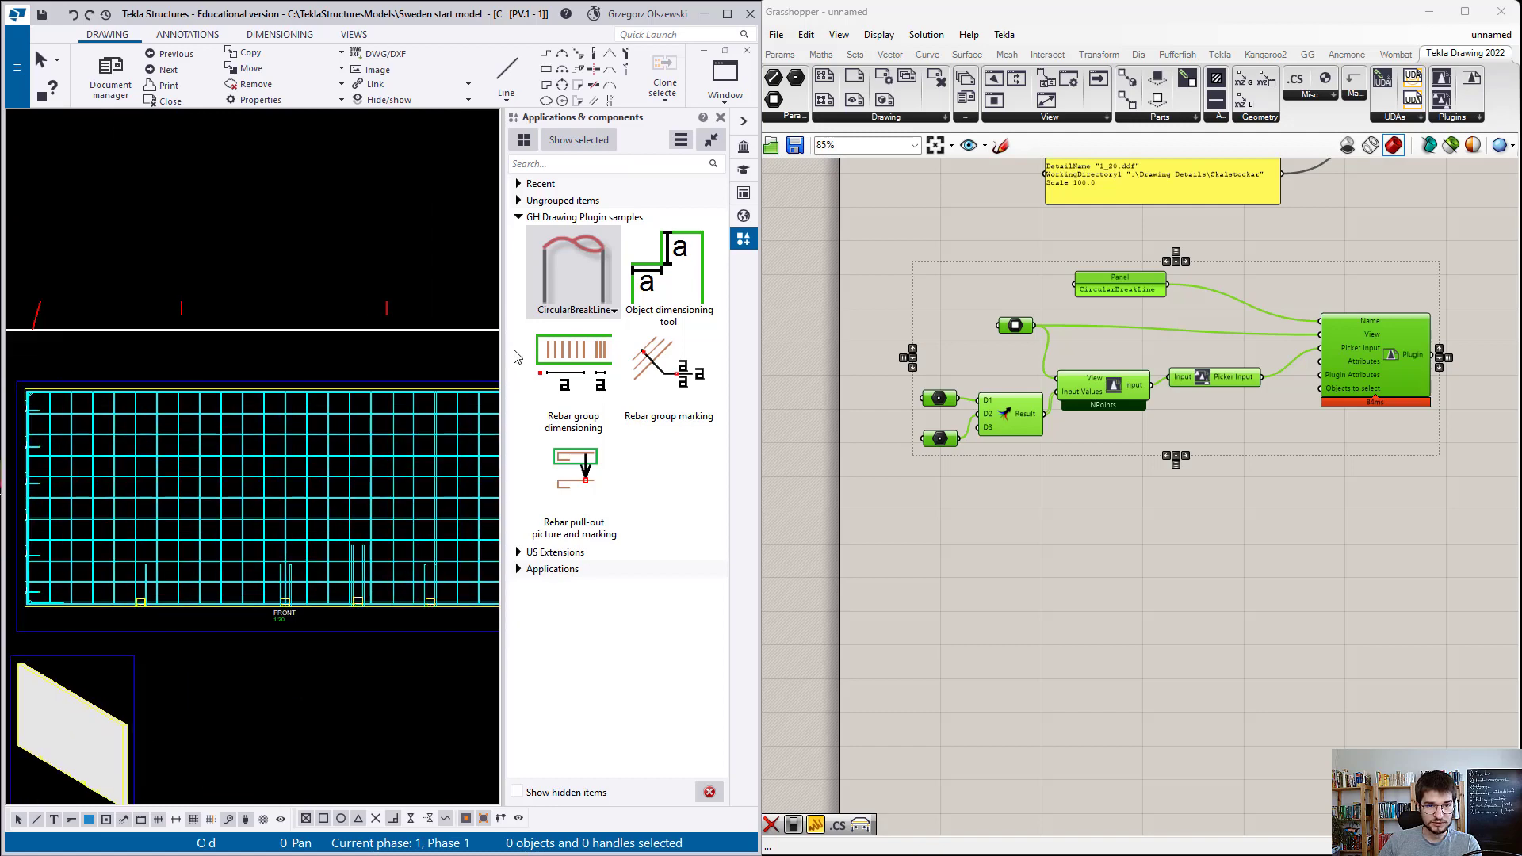
left_click_drag(503, 353, 588, 353)
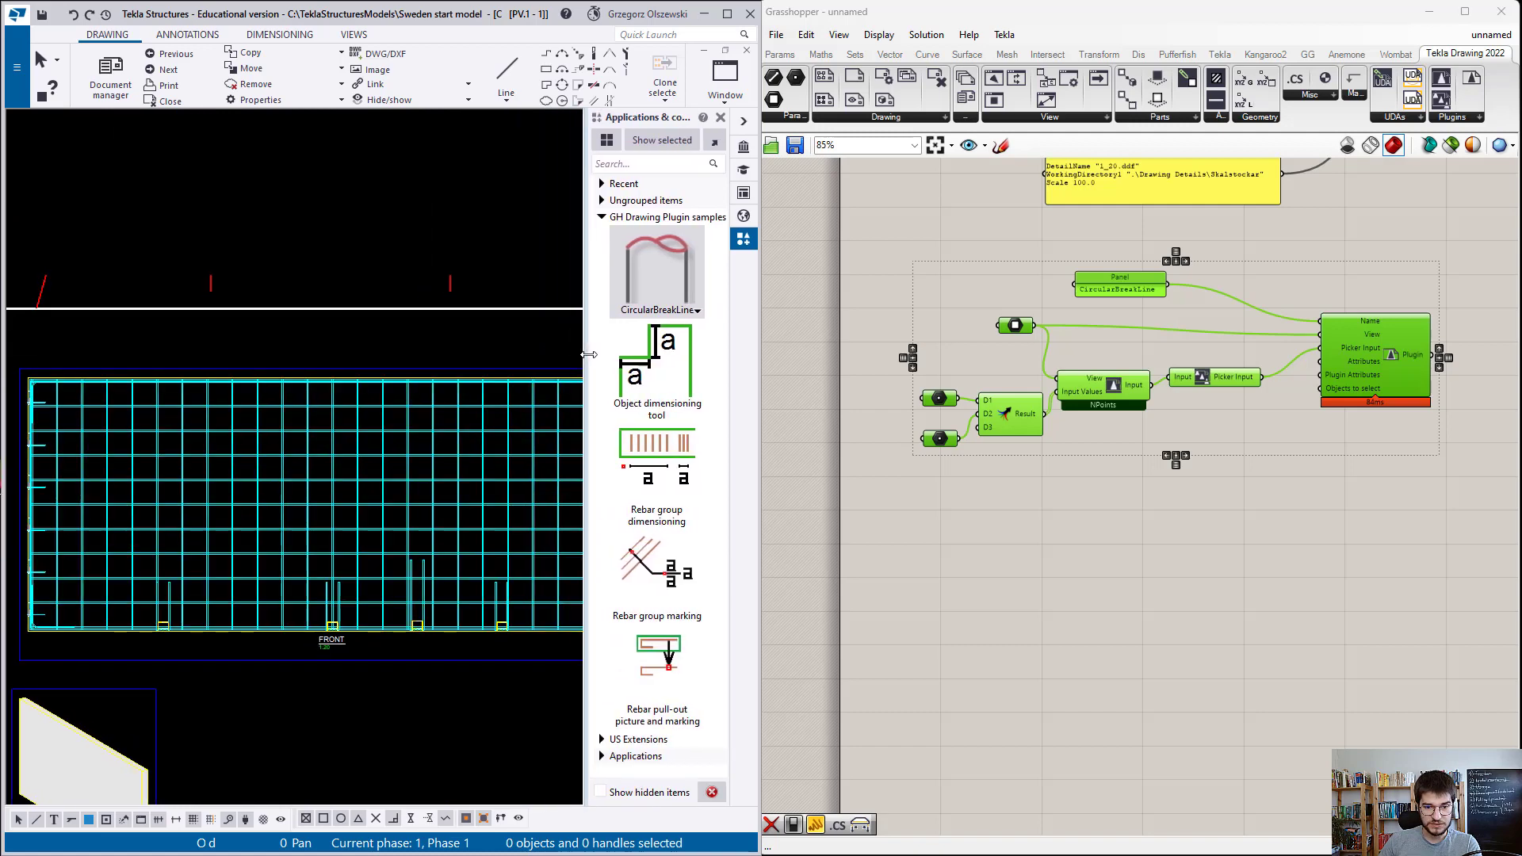
double_click(647, 651)
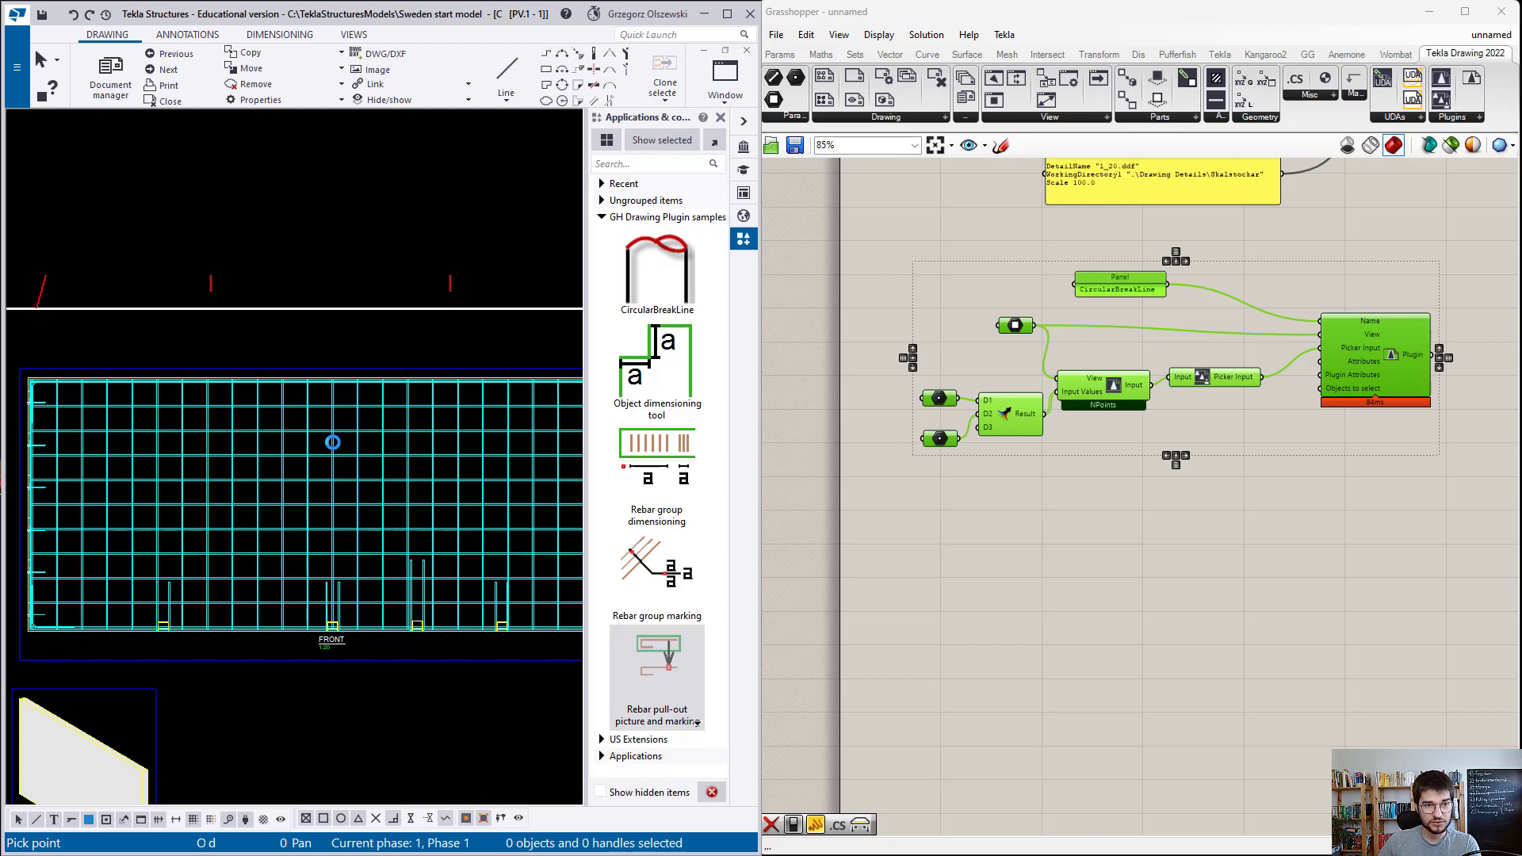
right_click(340, 336)
left_click(382, 347)
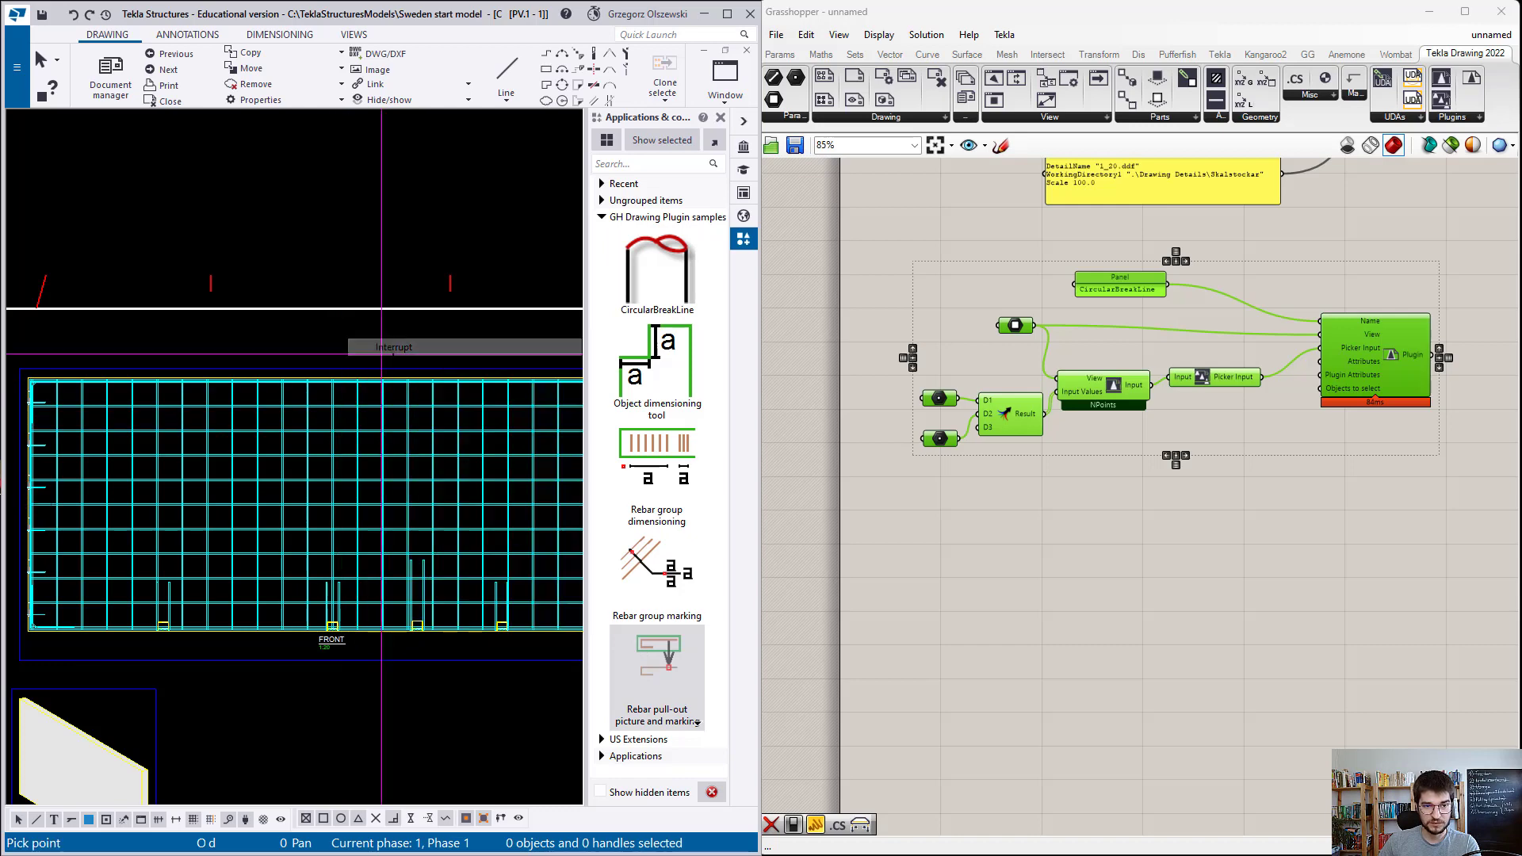
Step: Review the Mark 2 and Rebar settings of the Rebar pull-out picture and marking plugin and close its properties
right_click(642, 654)
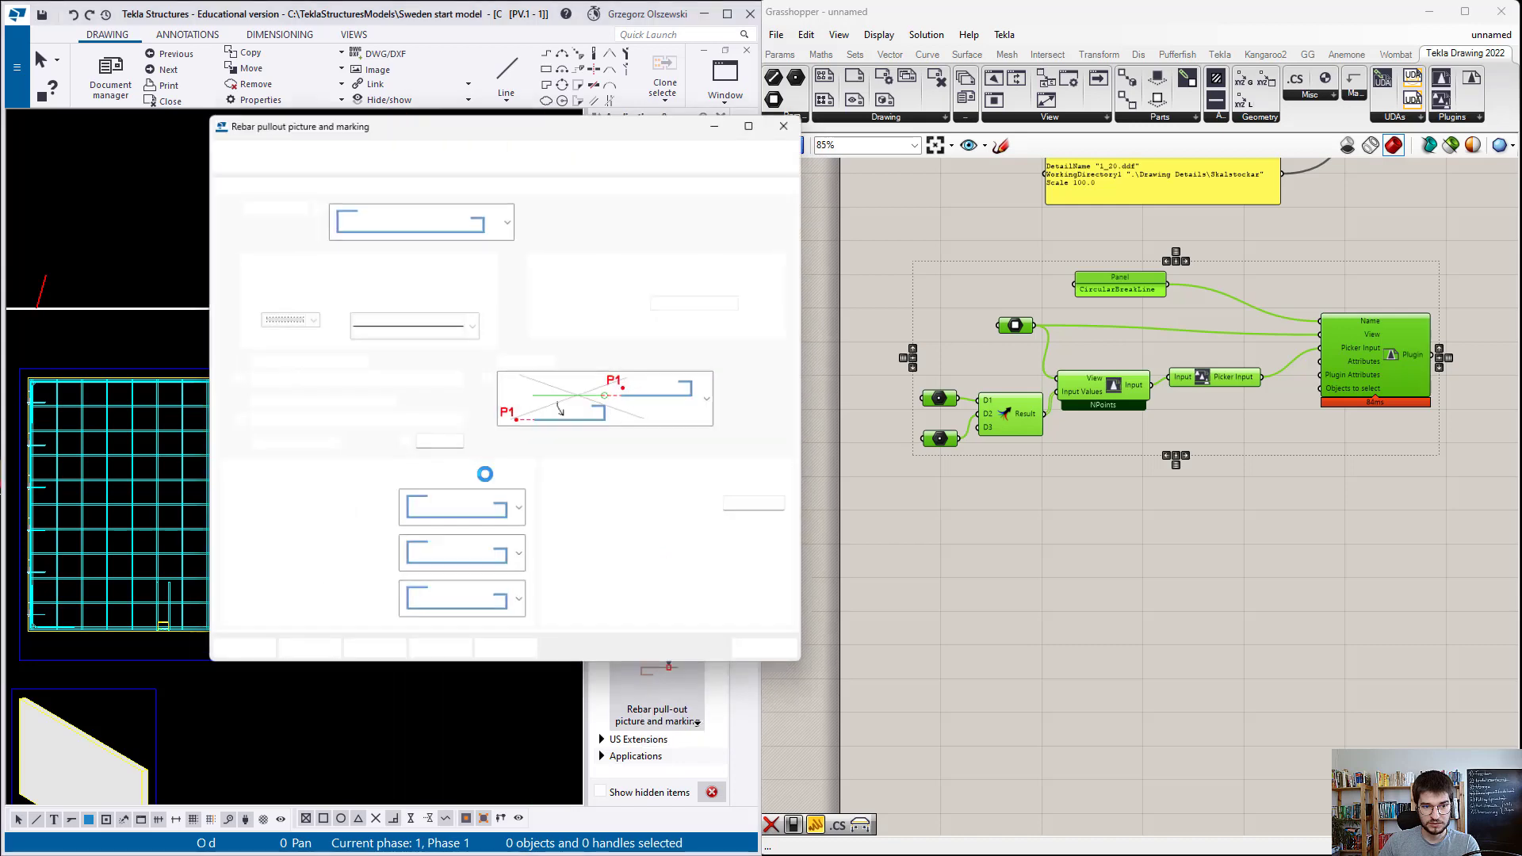
left_click(288, 180)
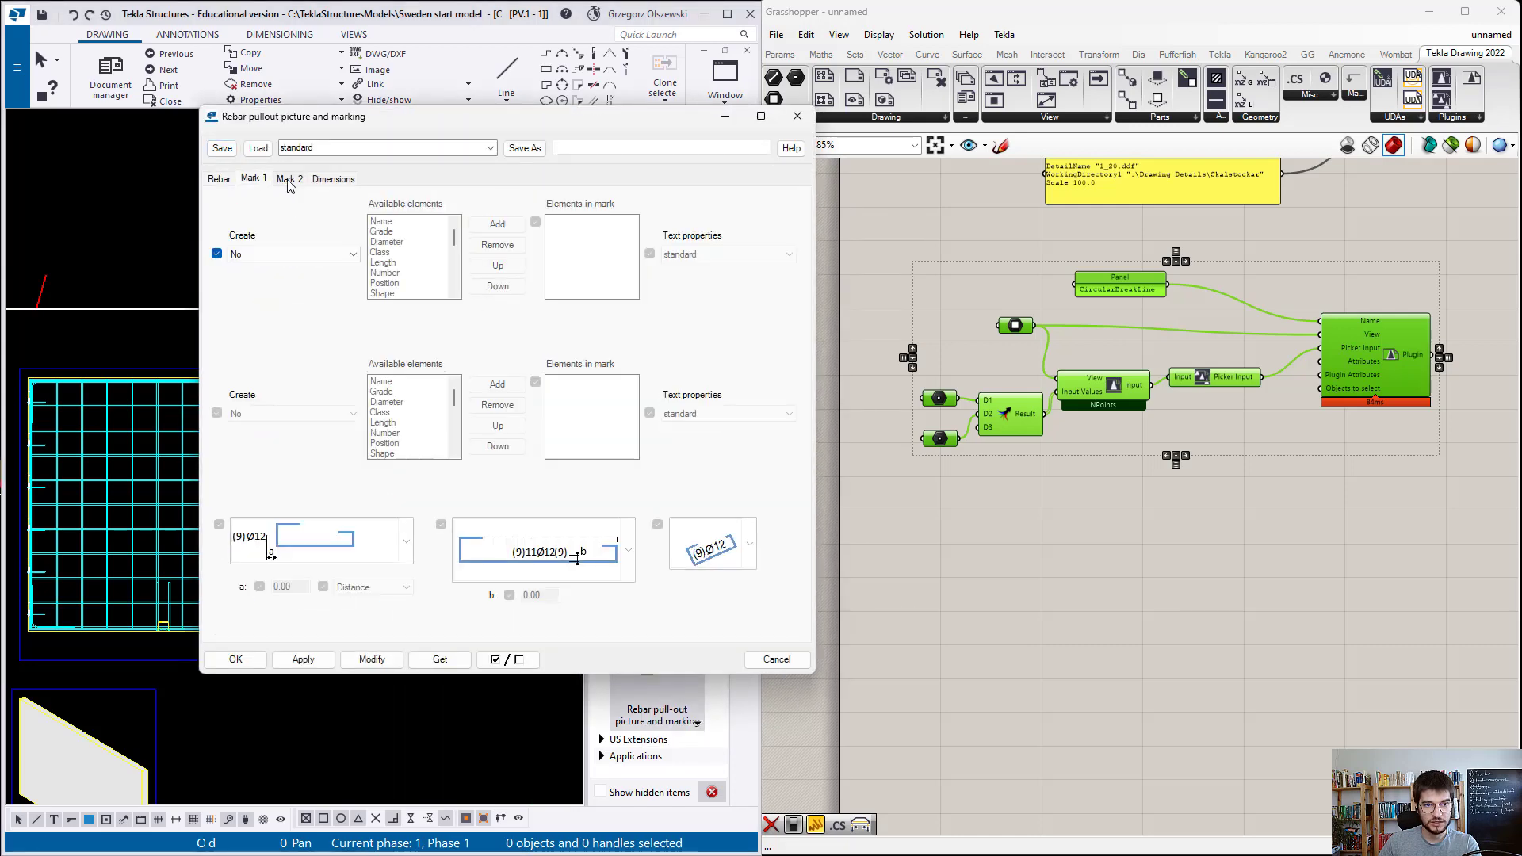
left_click(224, 185)
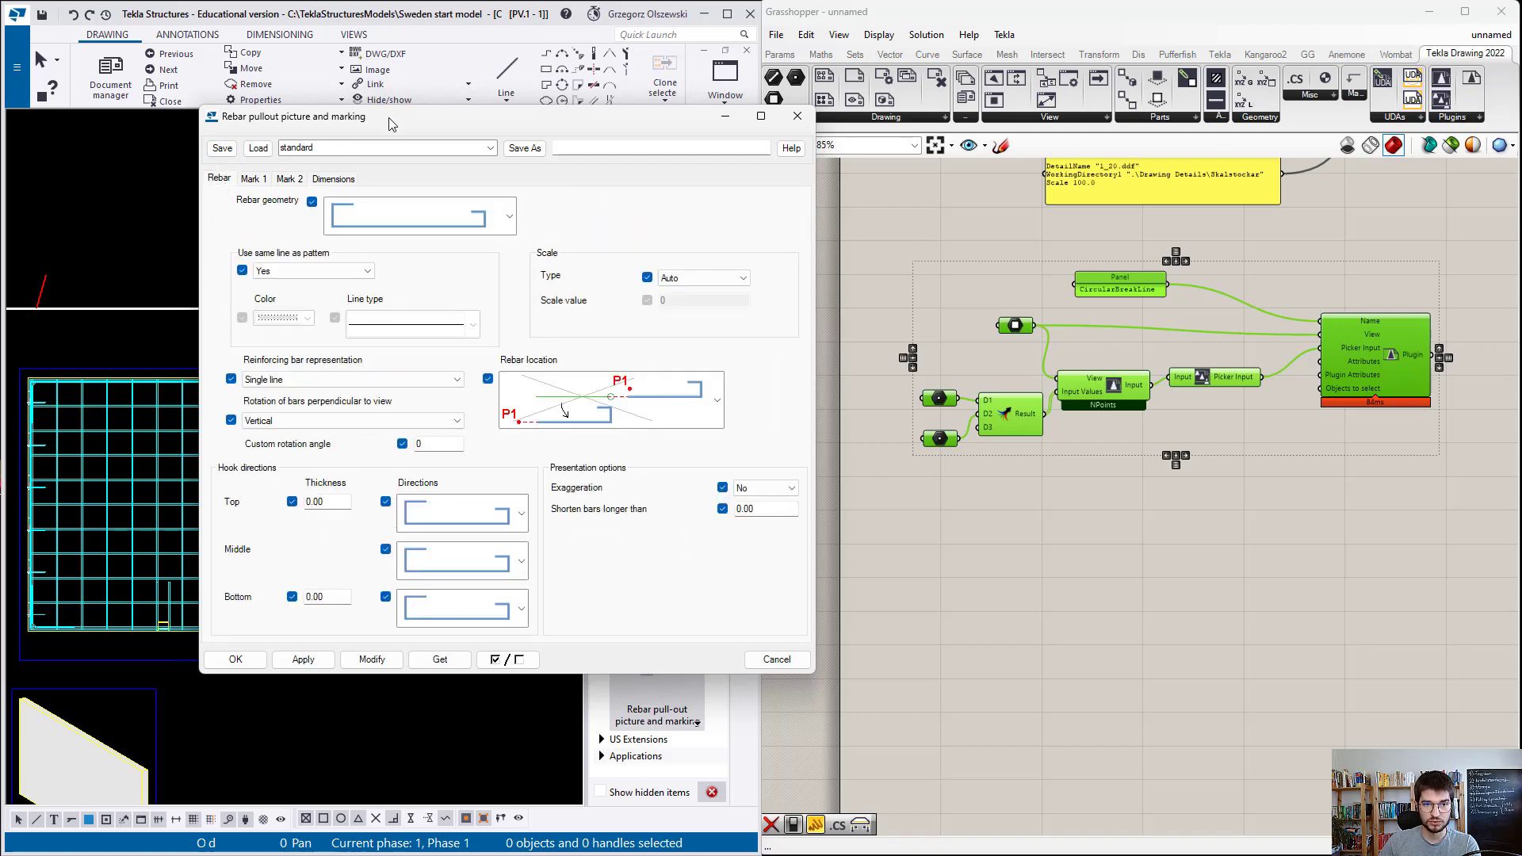
left_click(800, 118)
Step: Try to insert the Rebar pull-out picture and marking plugin at the FRONT view's upper edge without preselecting a rebar
scroll(408, 395, "up", 1)
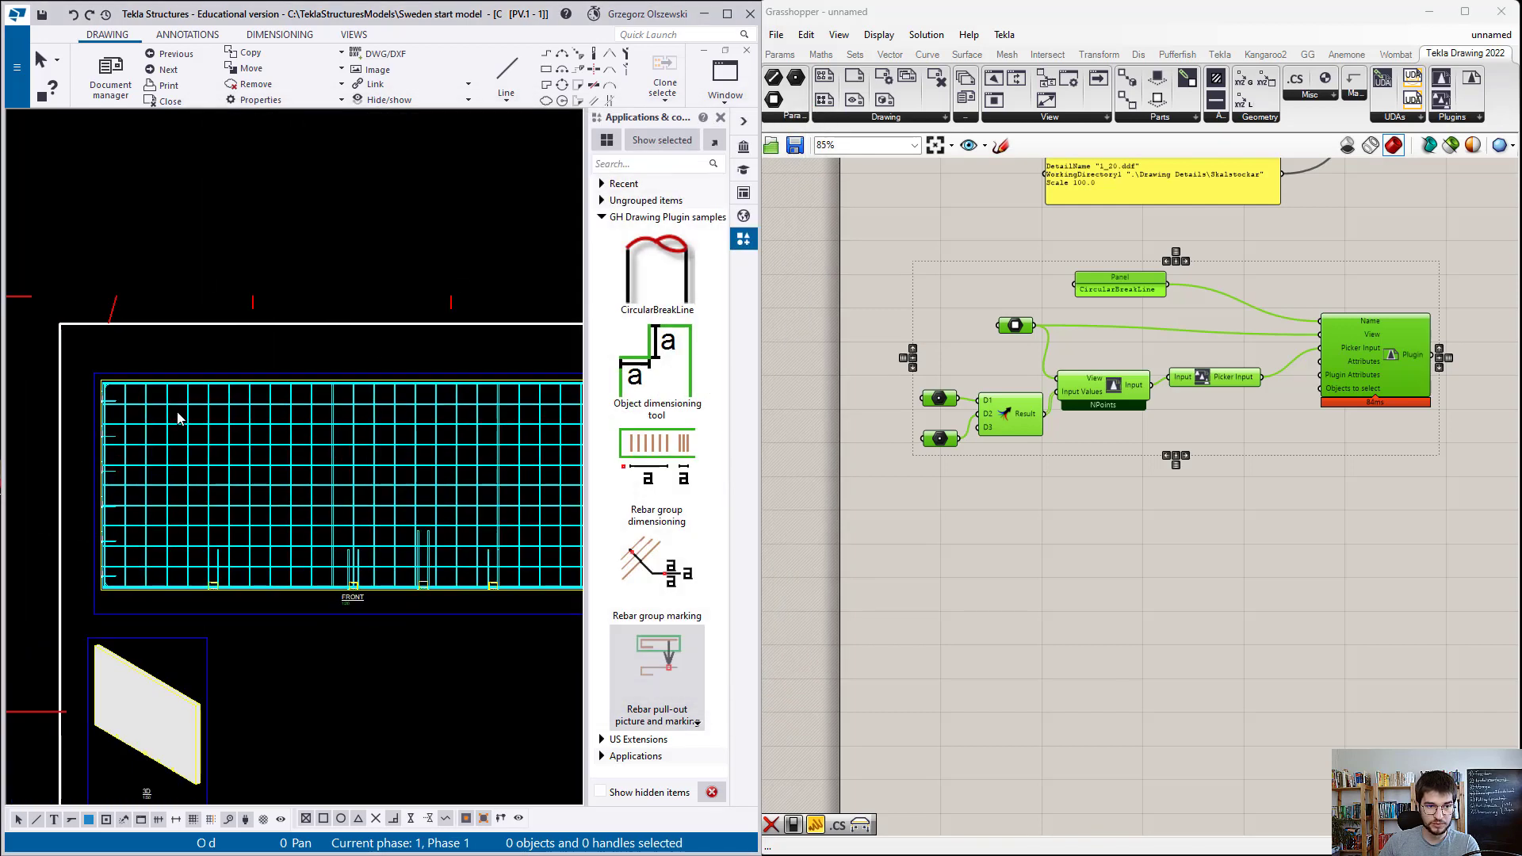
scroll(180, 416, "up", 1)
scroll(87, 390, "up", 2)
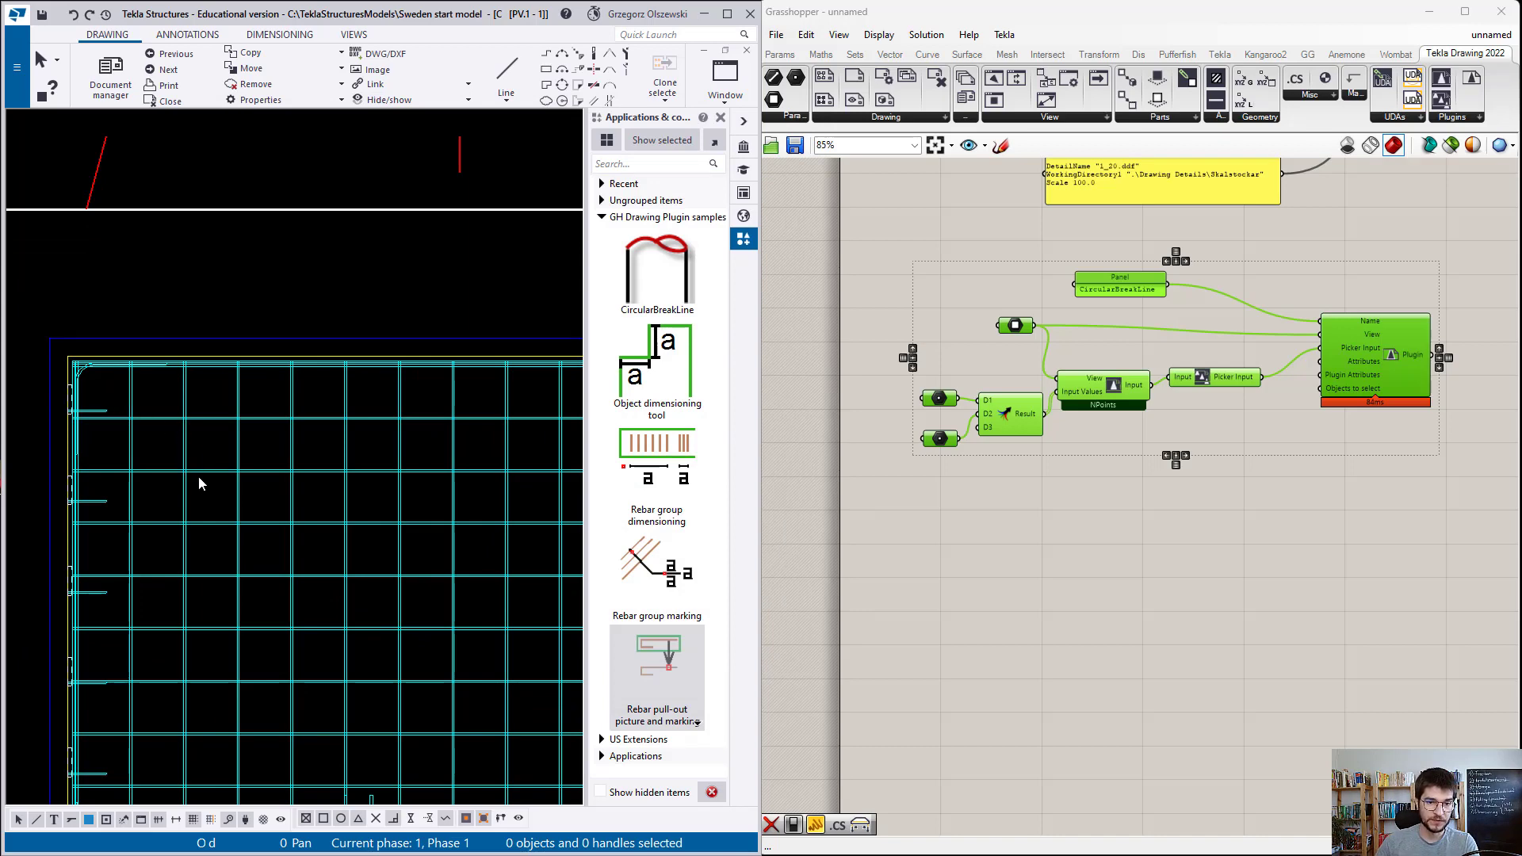
scroll(253, 542, "down", 1)
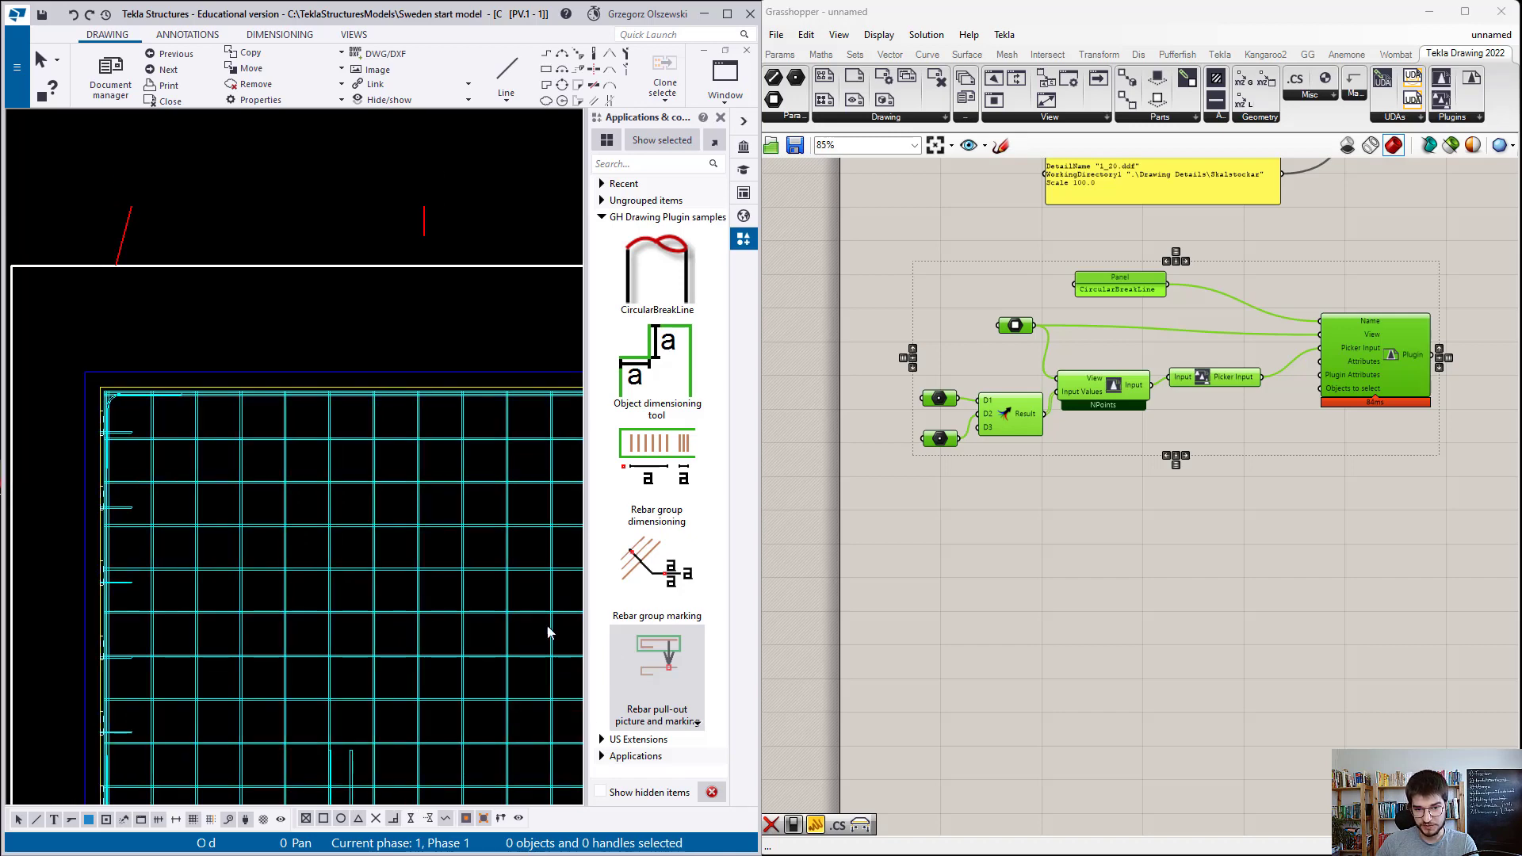
left_click(660, 672)
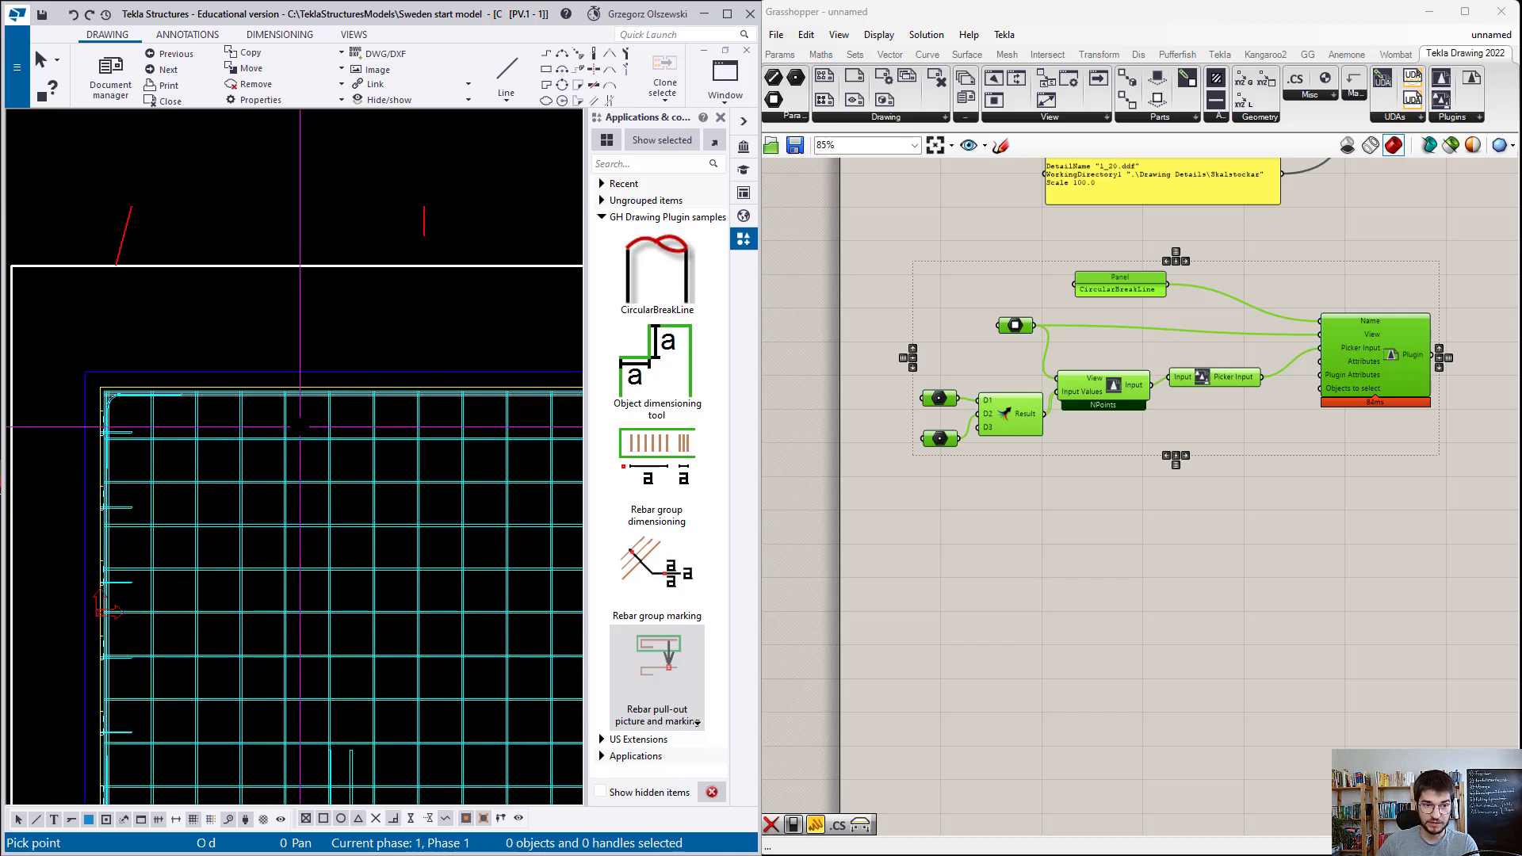
scroll(277, 391, "up", 1)
scroll(277, 391, "up", 2)
left_click(249, 393)
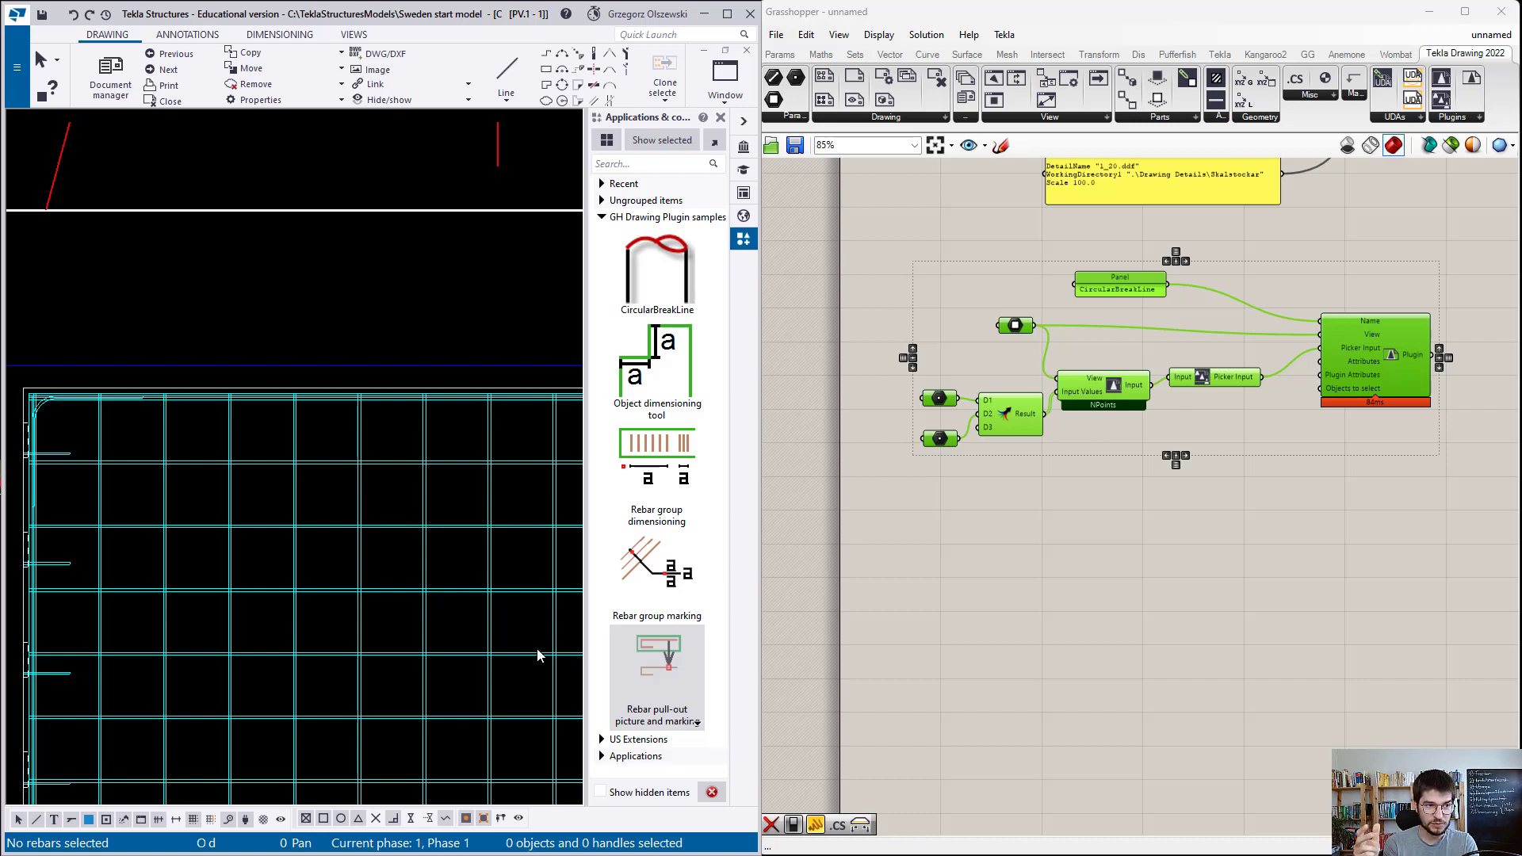
Step: Insert a pull-out picture for a preselected horizontal rebar of the wall and move the pull-out above the wall
left_click(272, 465)
scroll(287, 537, "down", 2)
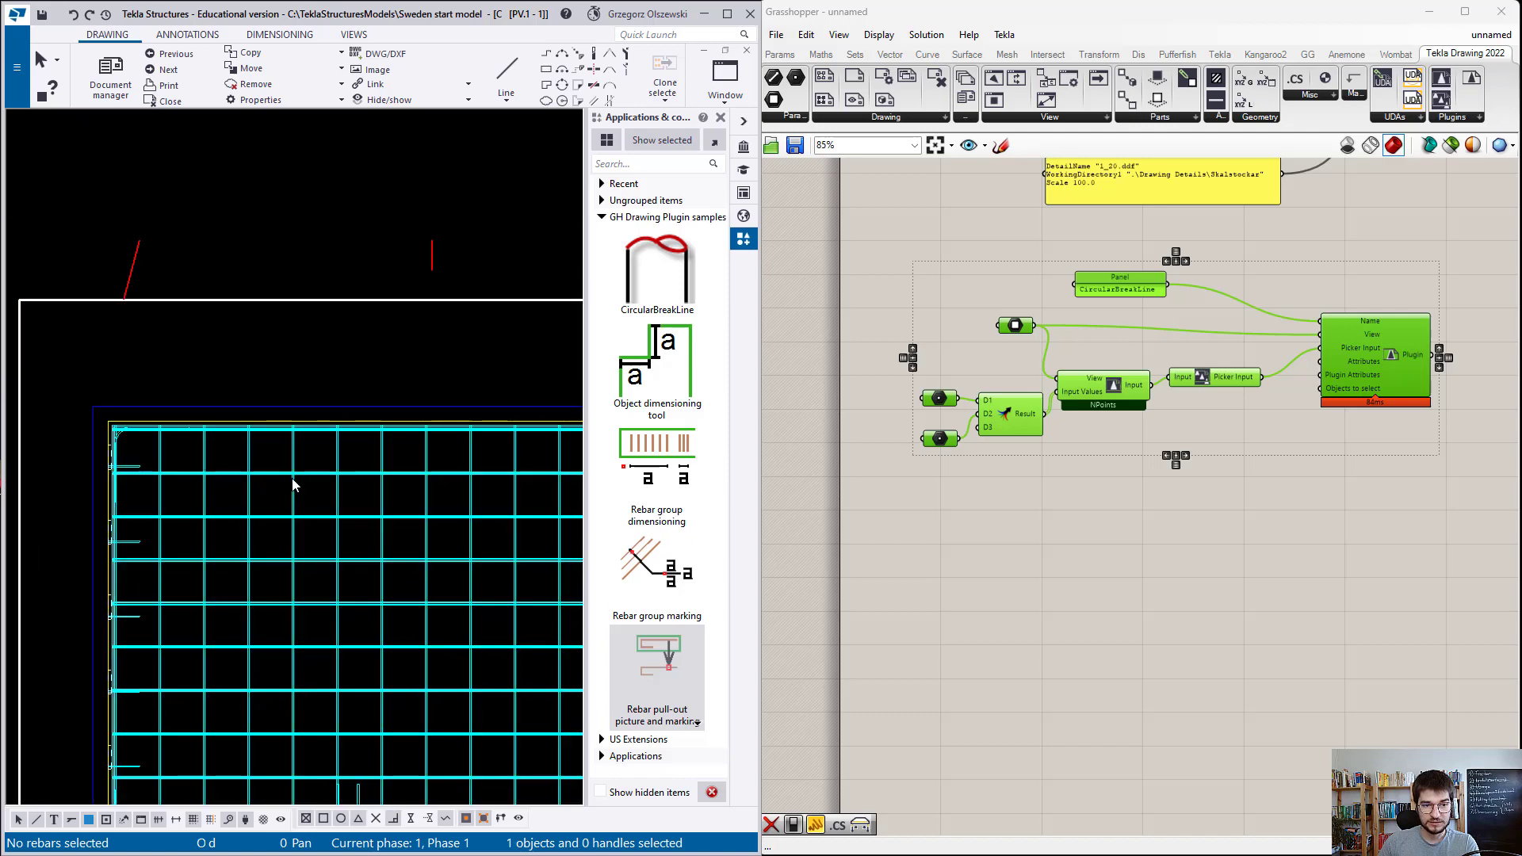
scroll(293, 485, "up", 1)
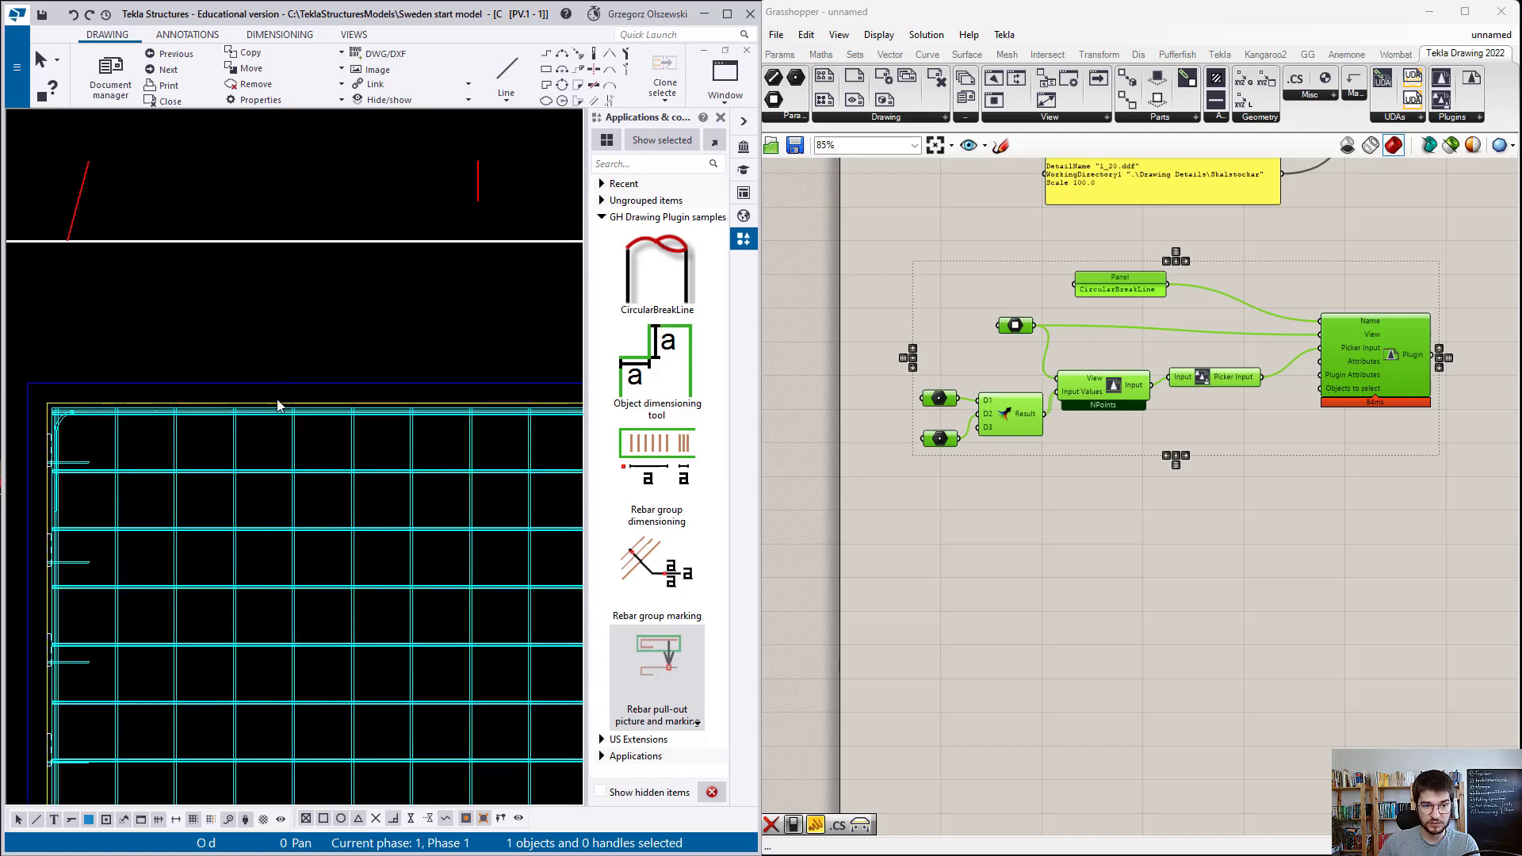
scroll(305, 484, "down", 1)
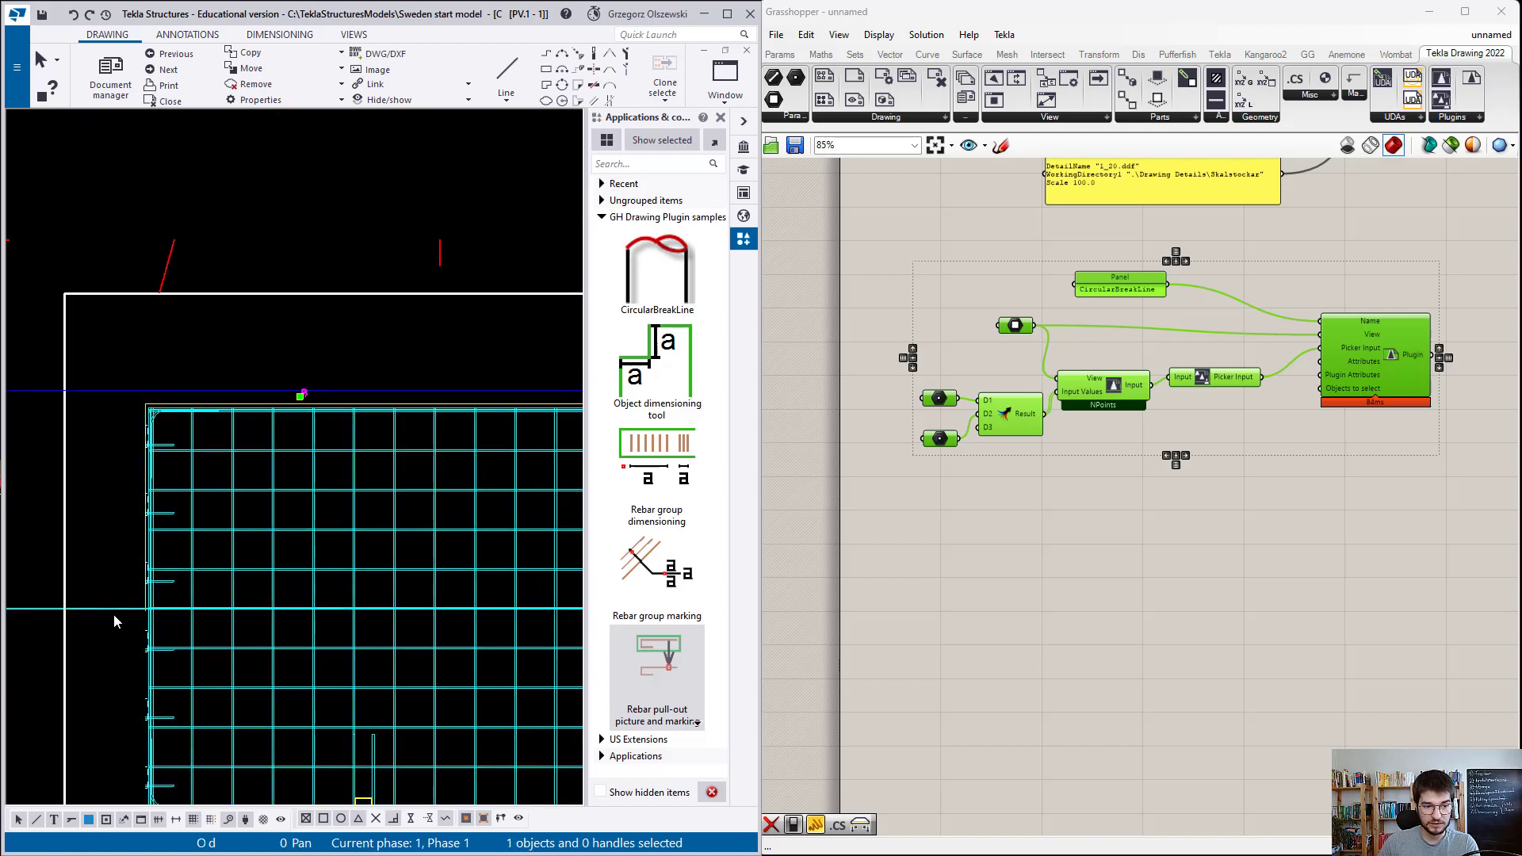
left_click_drag(112, 610, 109, 430)
scroll(377, 537, "down", 4)
scroll(383, 400, "up", 2)
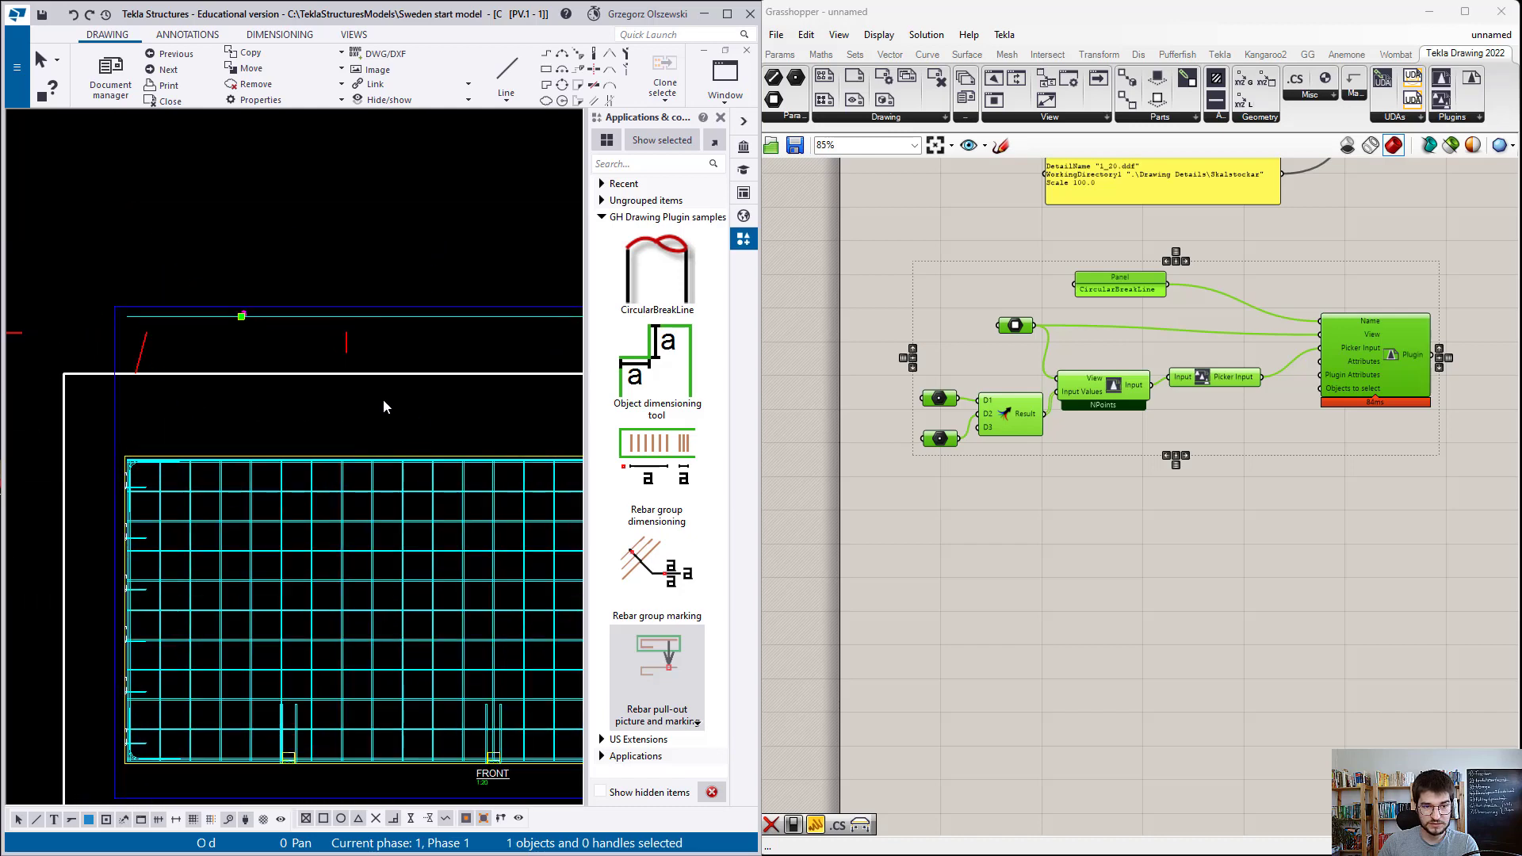
Step: Move the FRONT view upward on the sheet until it lies above the drawing frame
scroll(341, 410, "down", 2)
scroll(309, 369, "down", 2)
left_click(430, 611)
middle_click_drag(441, 566, 365, 497)
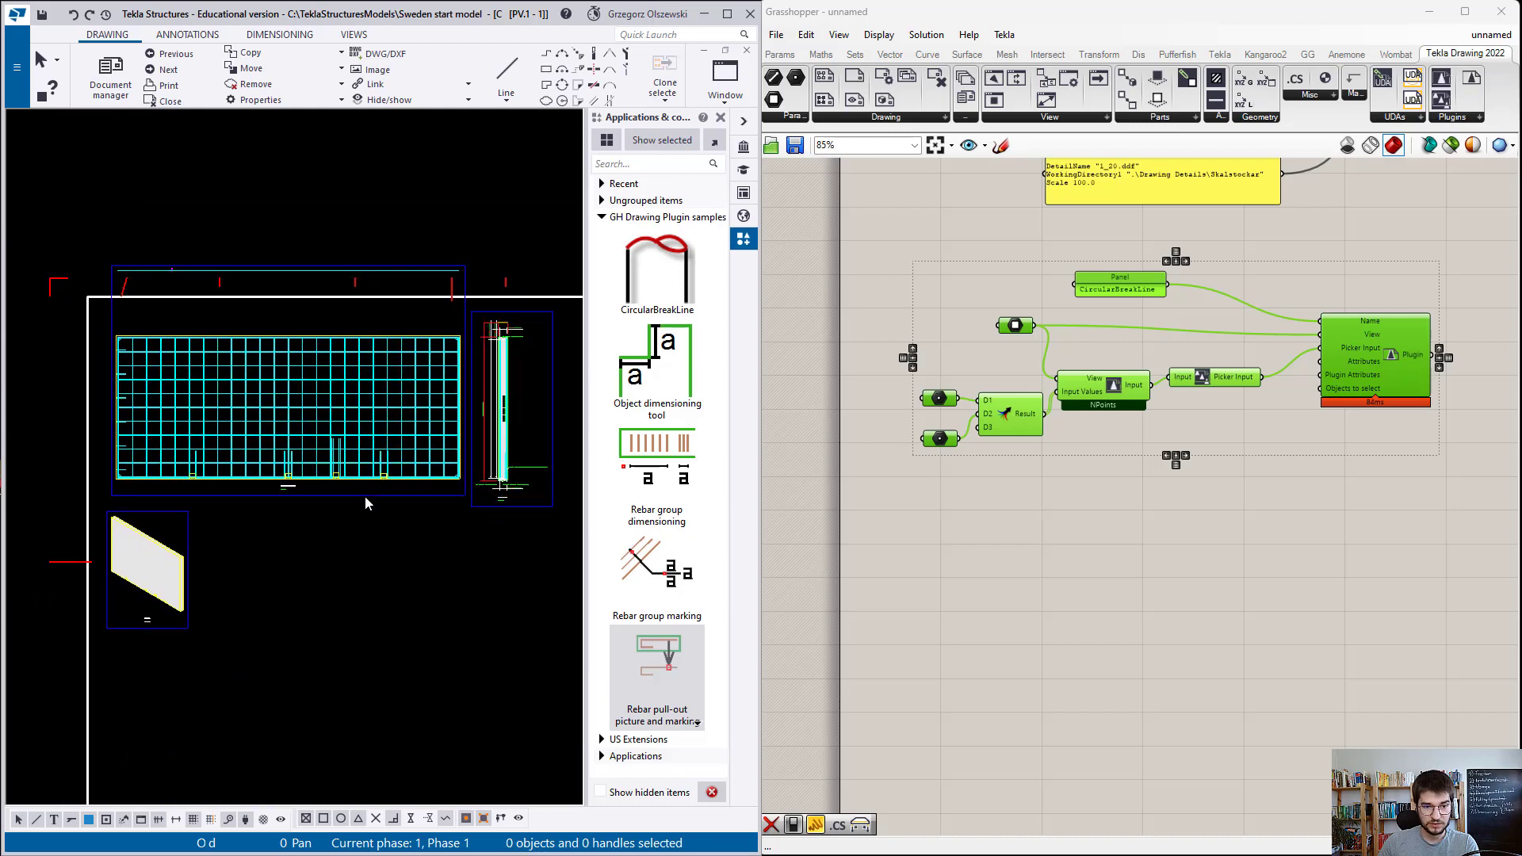
left_click(372, 498)
left_click_drag(371, 499, 360, 236)
scroll(299, 321, "up", 4)
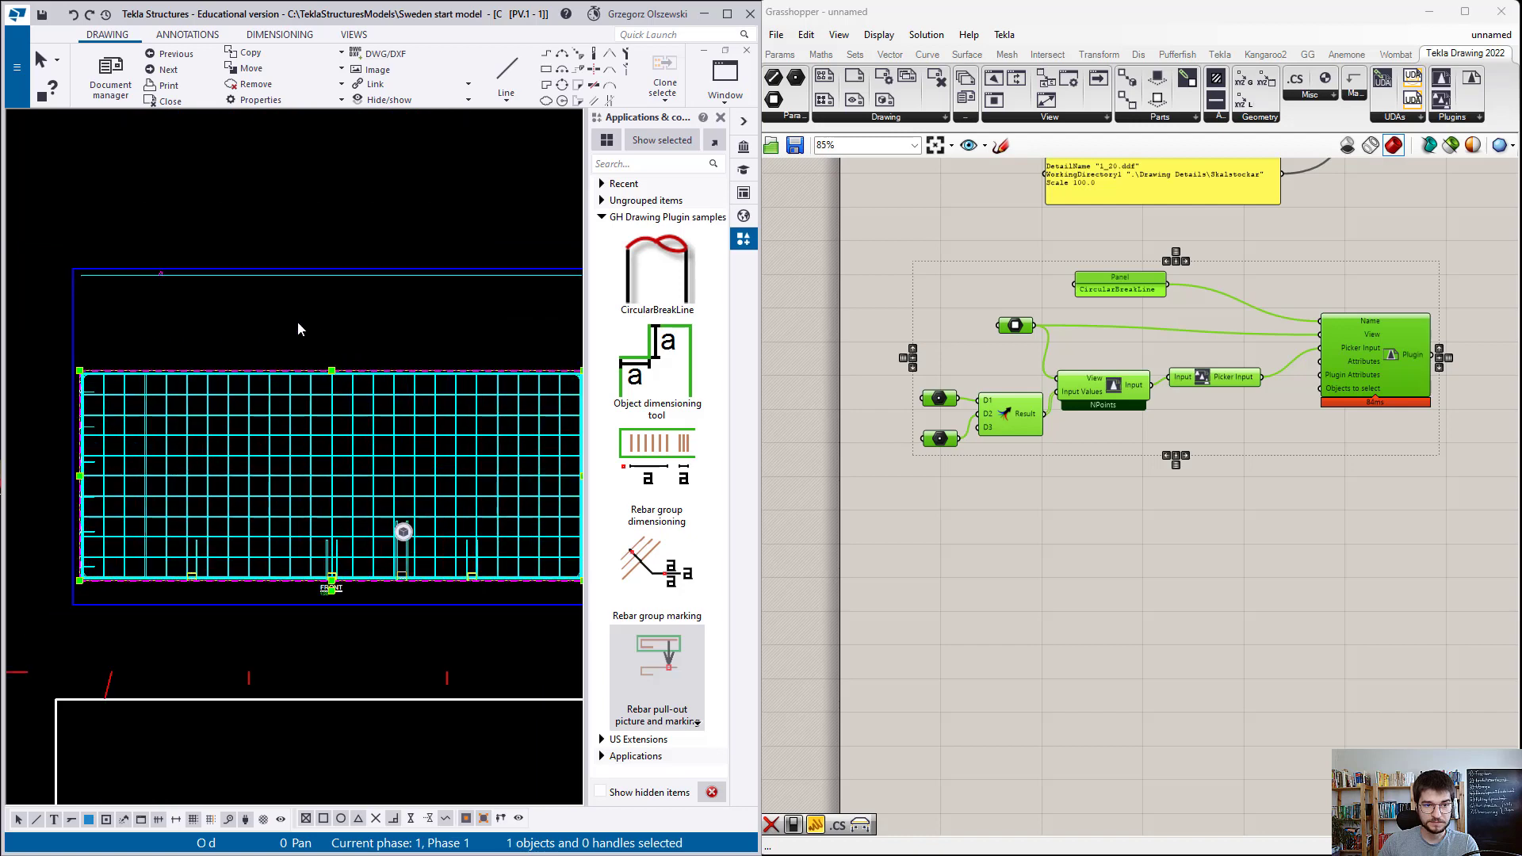
left_click(295, 321)
Step: Set the pull-out plugin's Rebar location to the second option, where the bar picture starts at point P1, and accept the properties
scroll(225, 337, "up", 1)
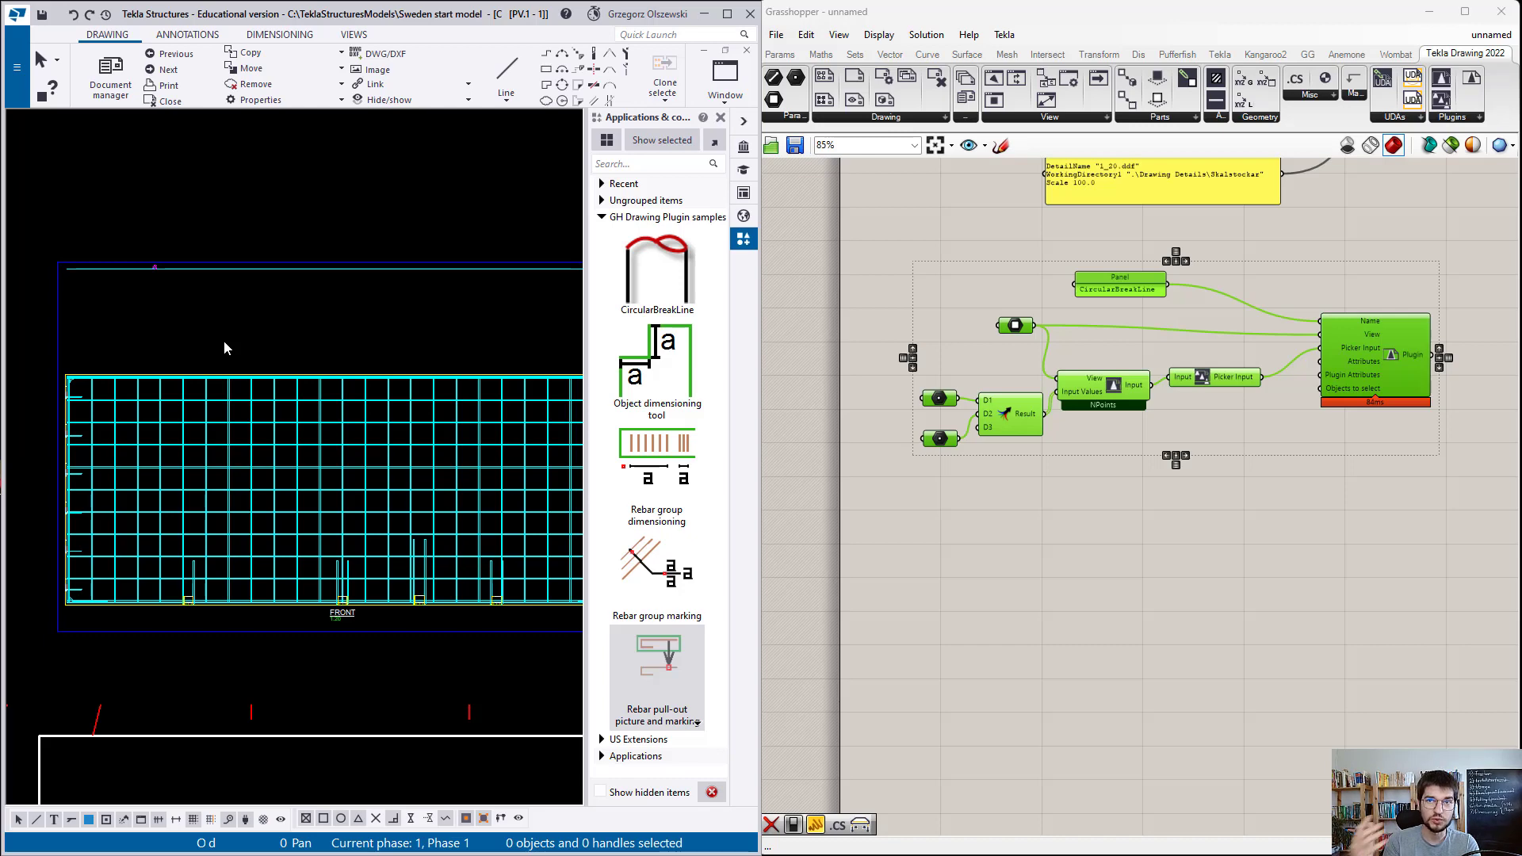
scroll(203, 279, "up", 2)
left_click(185, 270)
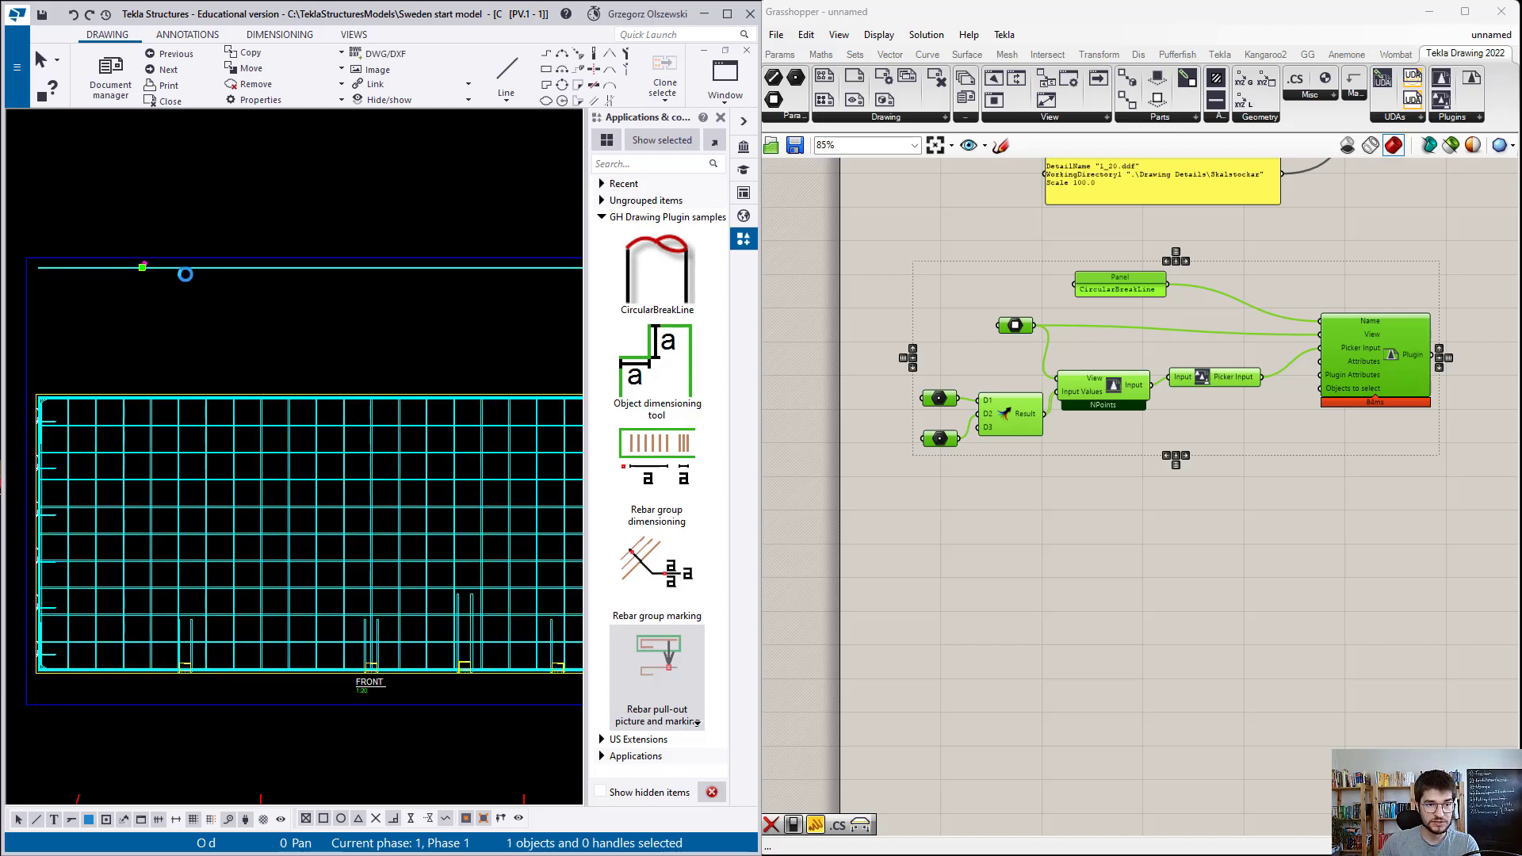
left_click(558, 380)
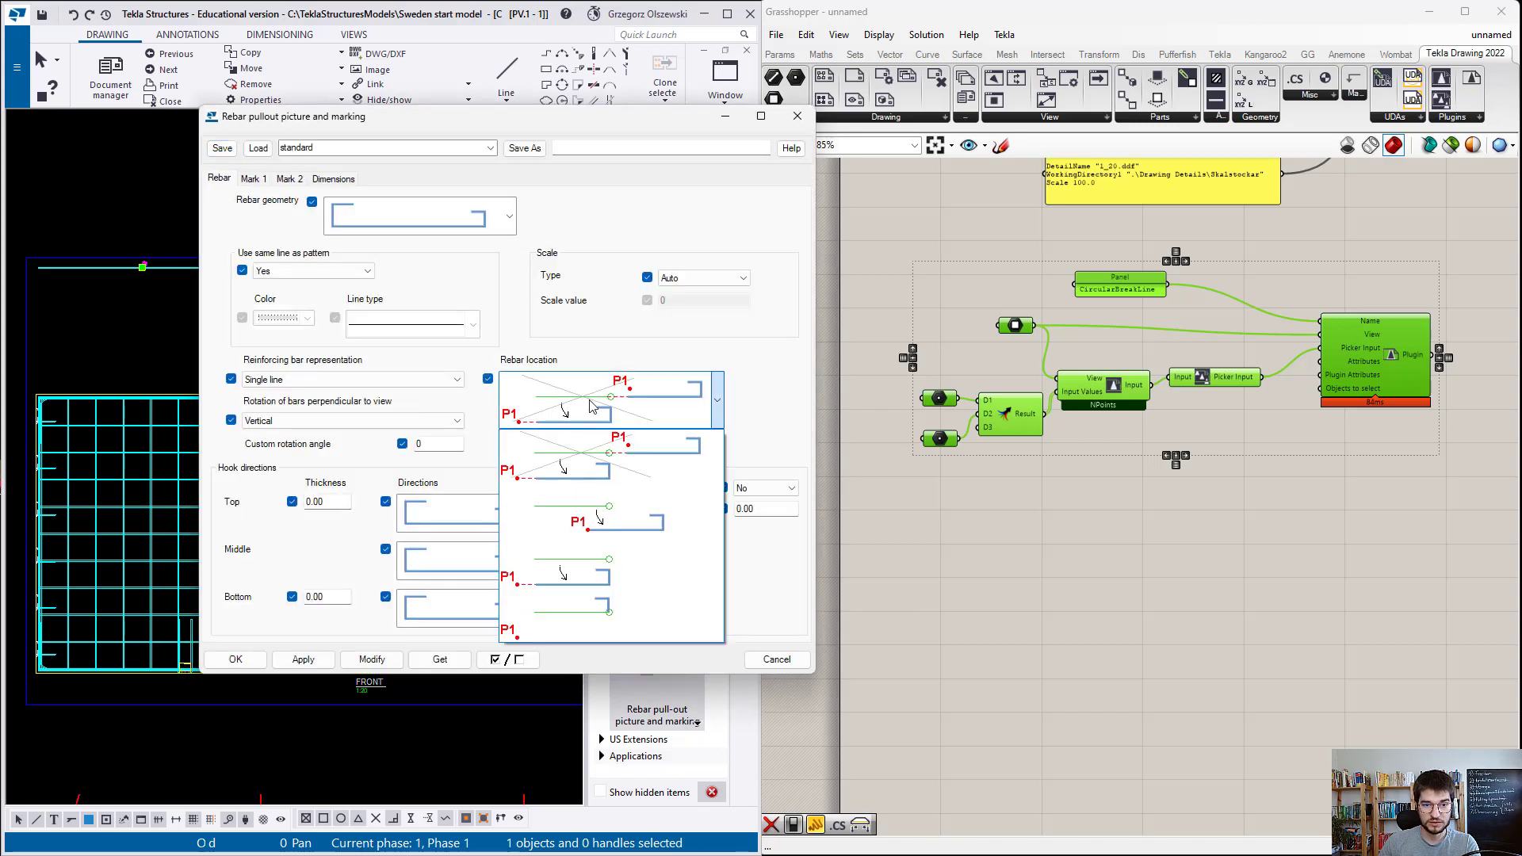
left_click(608, 516)
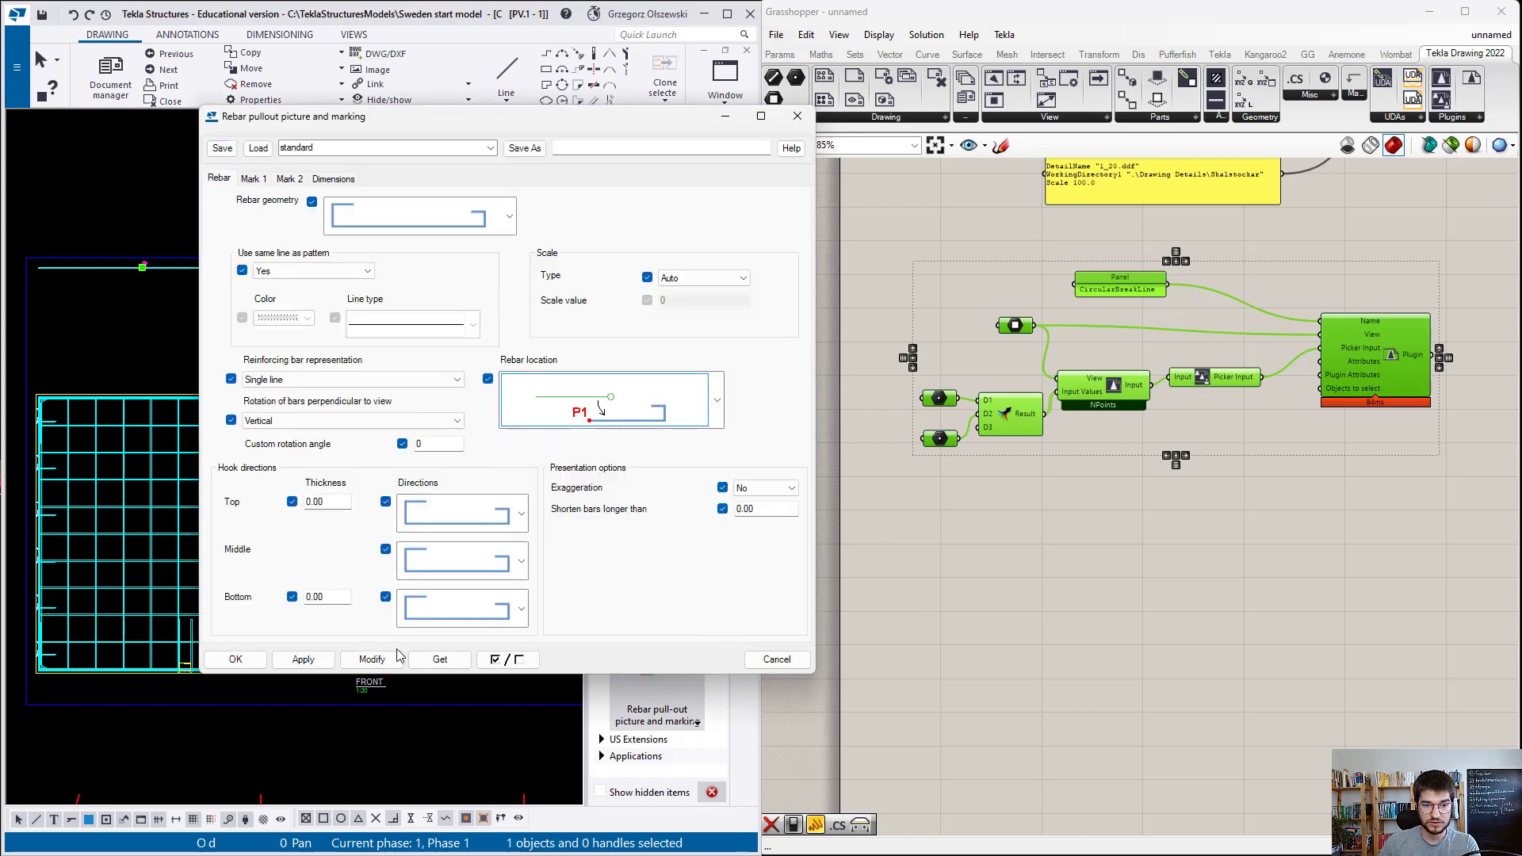
left_click(235, 659)
Step: Delete the horizontal rebar's pull-out picture above the wall
scroll(187, 306, "up", 1)
scroll(188, 307, "up", 1)
left_click(190, 254)
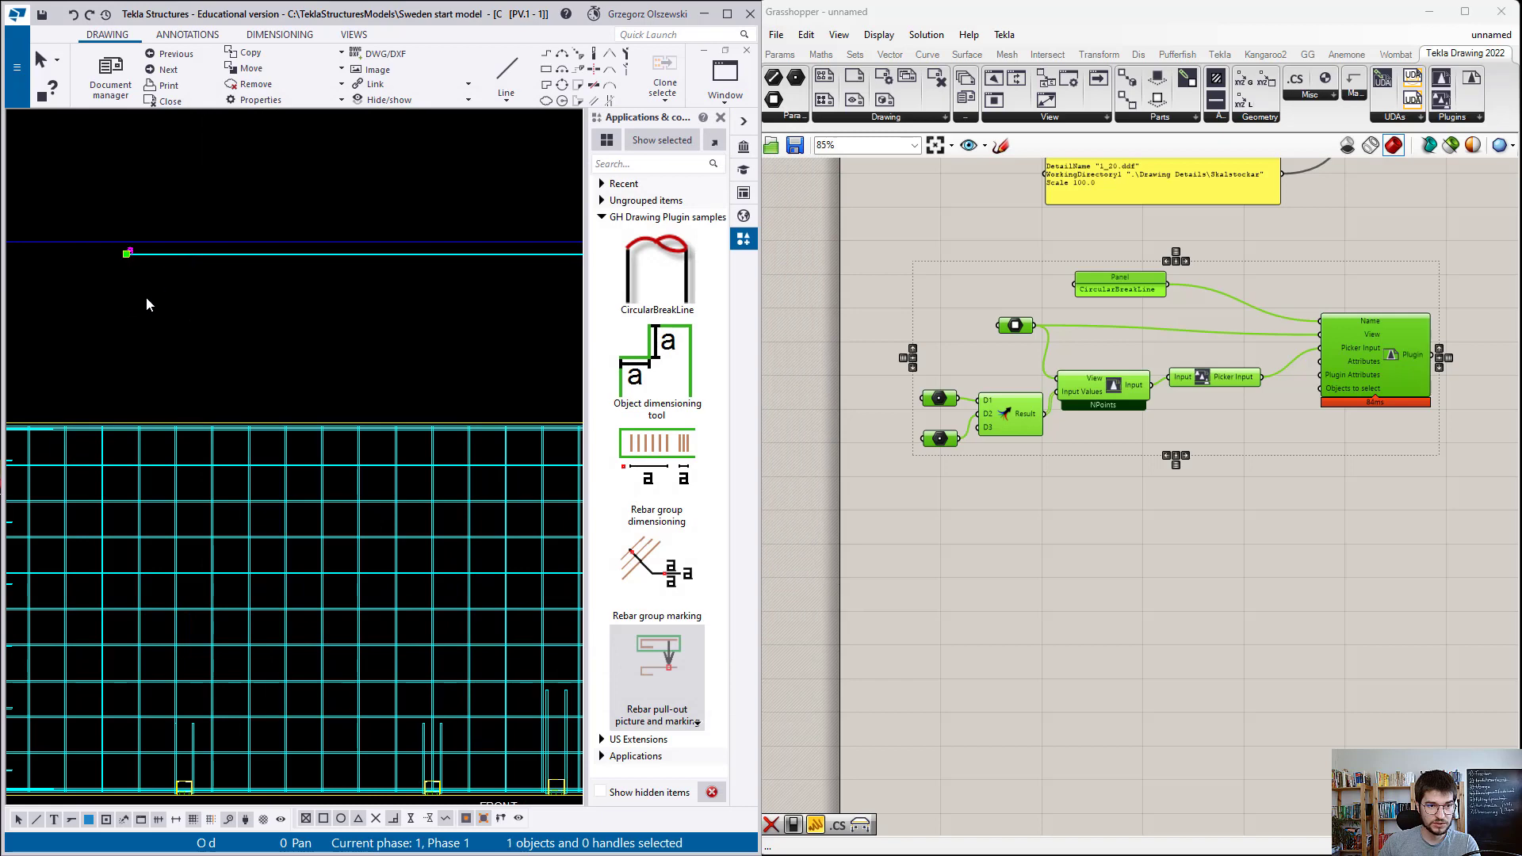
key("Delete")
Step: Insert a pull-out picture for the bent rebar in the wall's upper-left corner and move it farther above the corner
middle_click_drag(163, 332, 469, 364)
scroll(328, 474, "up", 3)
scroll(327, 473, "up", 2)
left_click(288, 464)
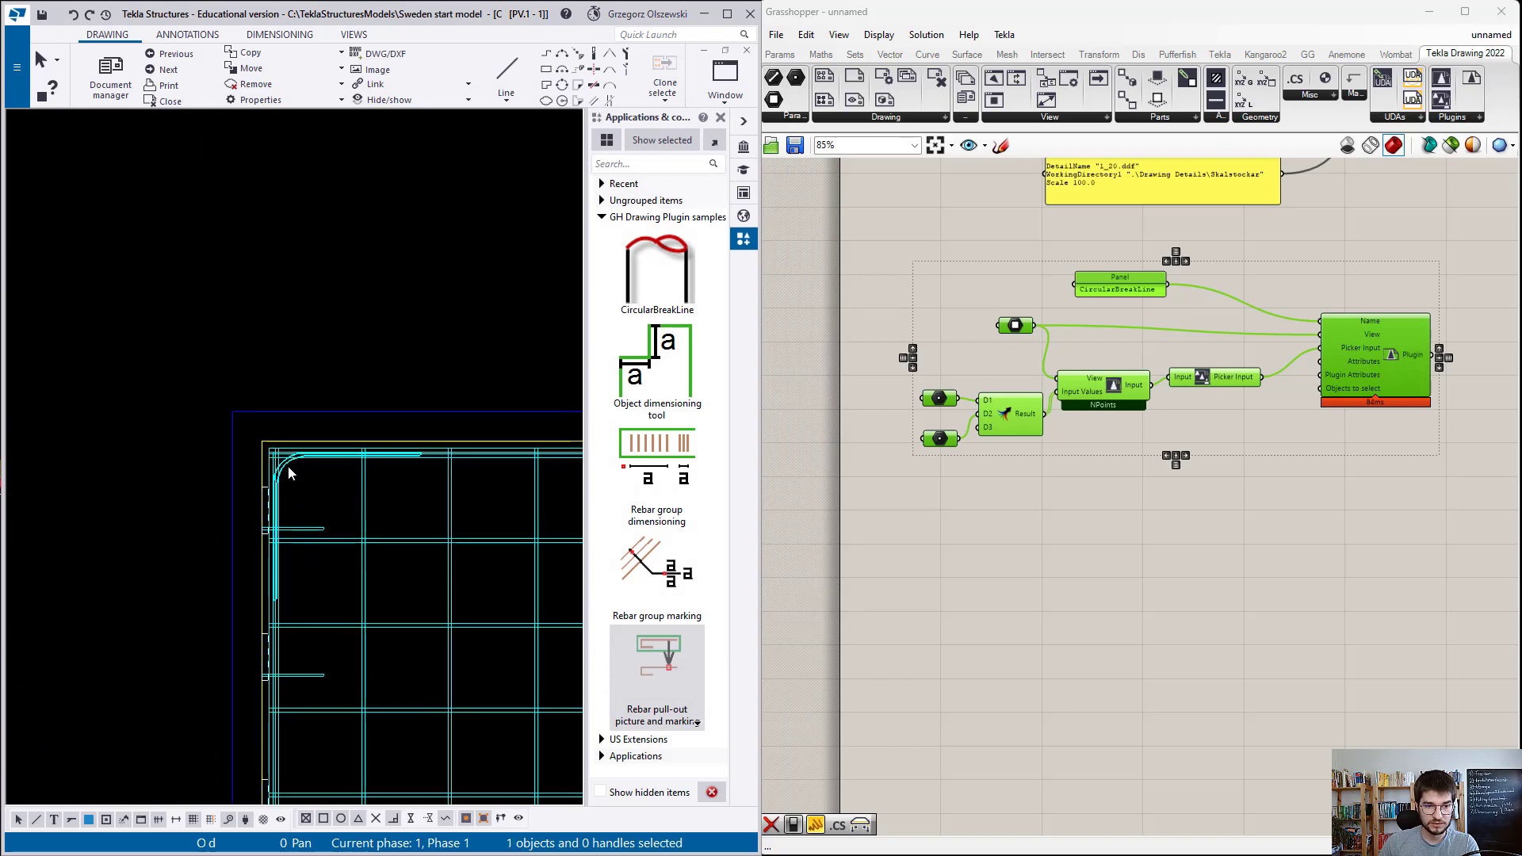
left_click(630, 654)
left_click(299, 424)
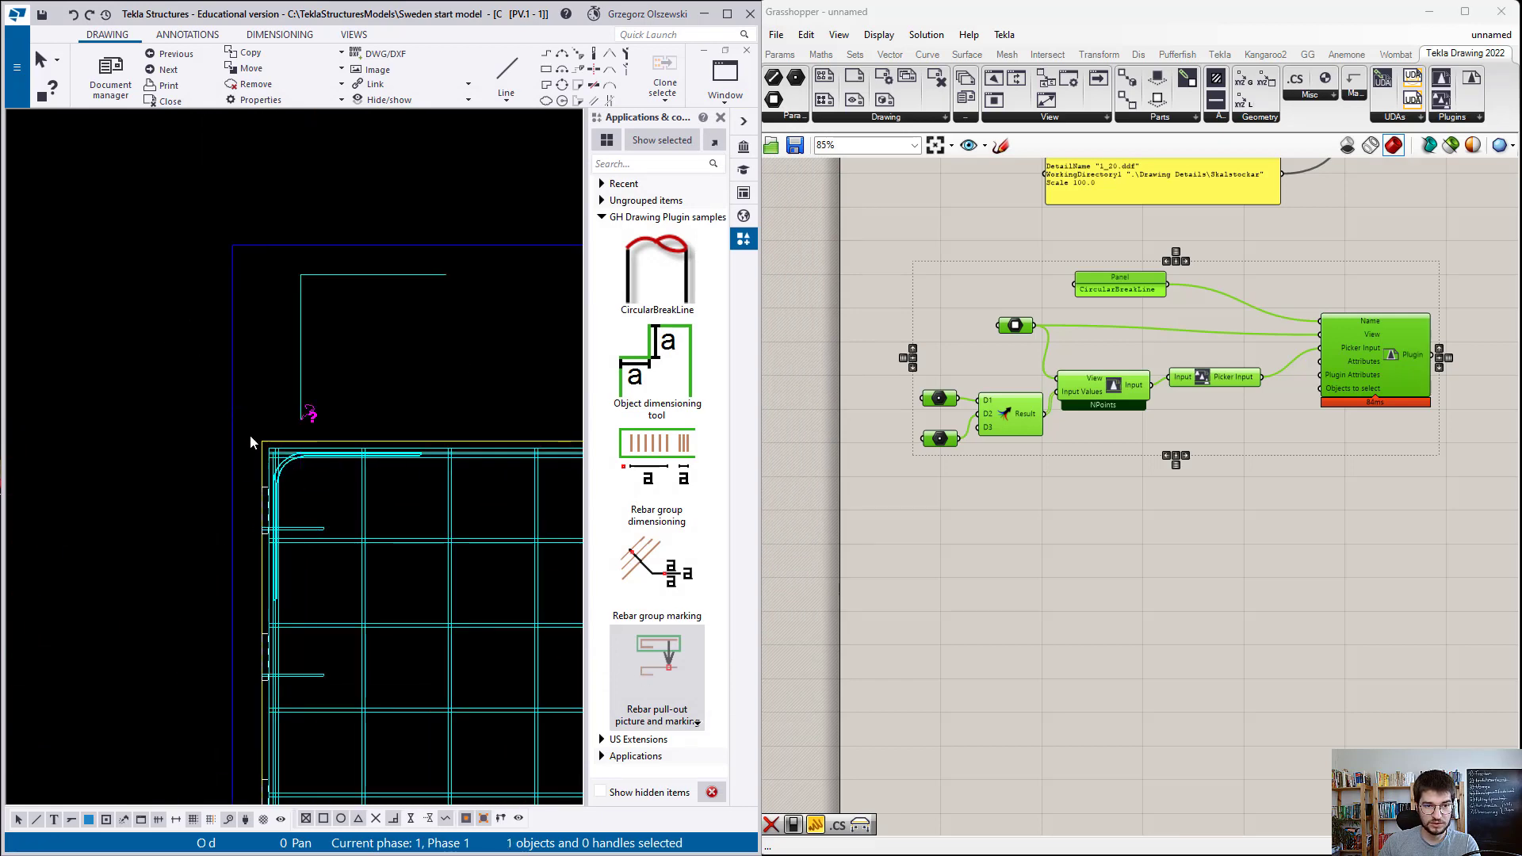
left_click_drag(362, 315, 280, 159)
scroll(379, 408, "down", 5)
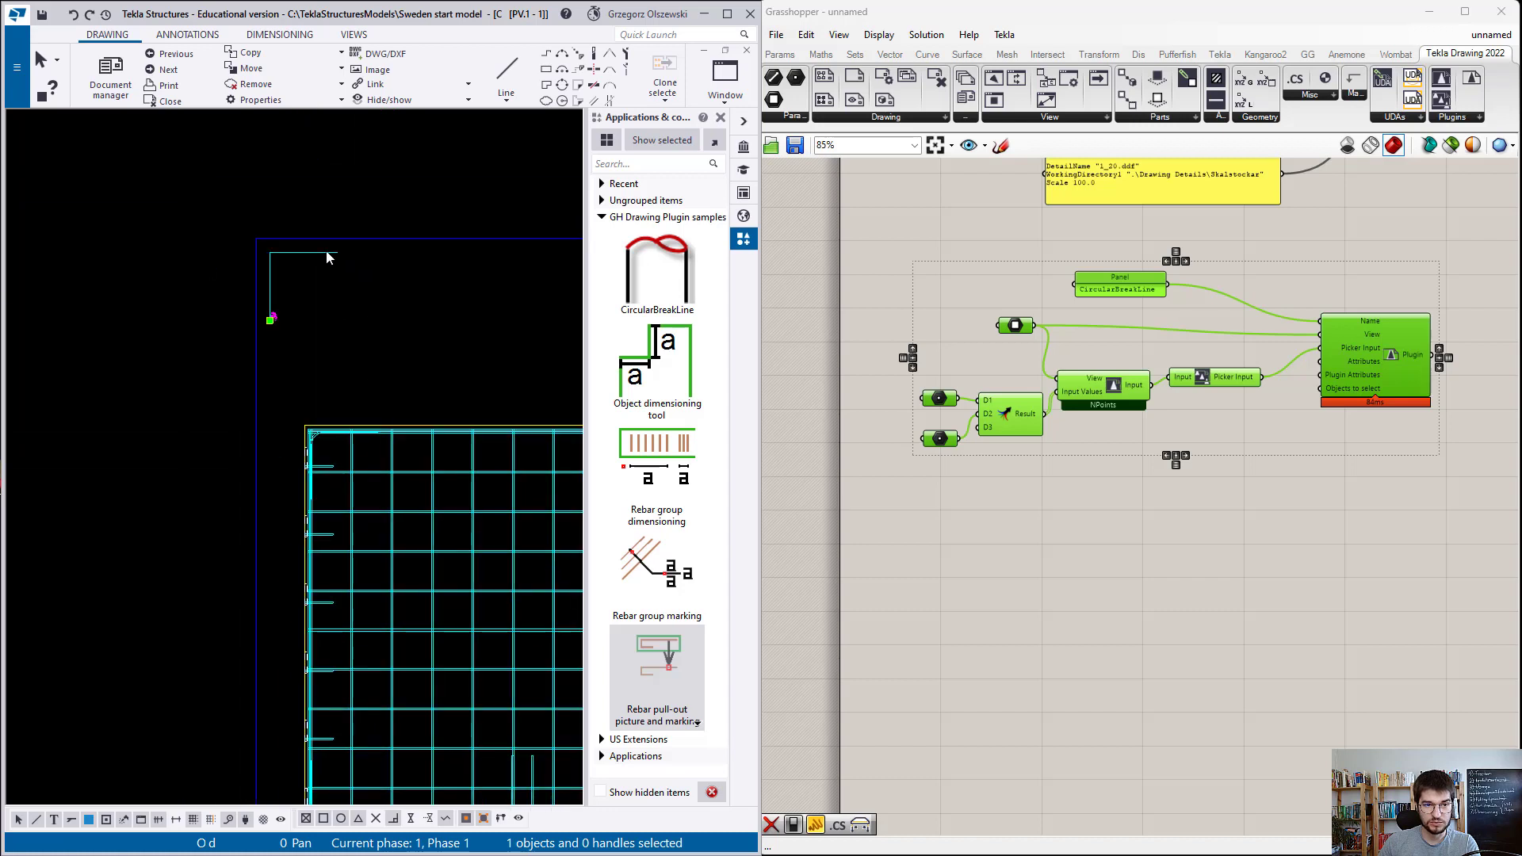
left_click_drag(328, 252, 291, 197)
Step: Draw a slanted line beside the corner rebar's pull-out picture above the wall
key("l")
left_click(345, 279)
left_click(452, 218)
key("Escape")
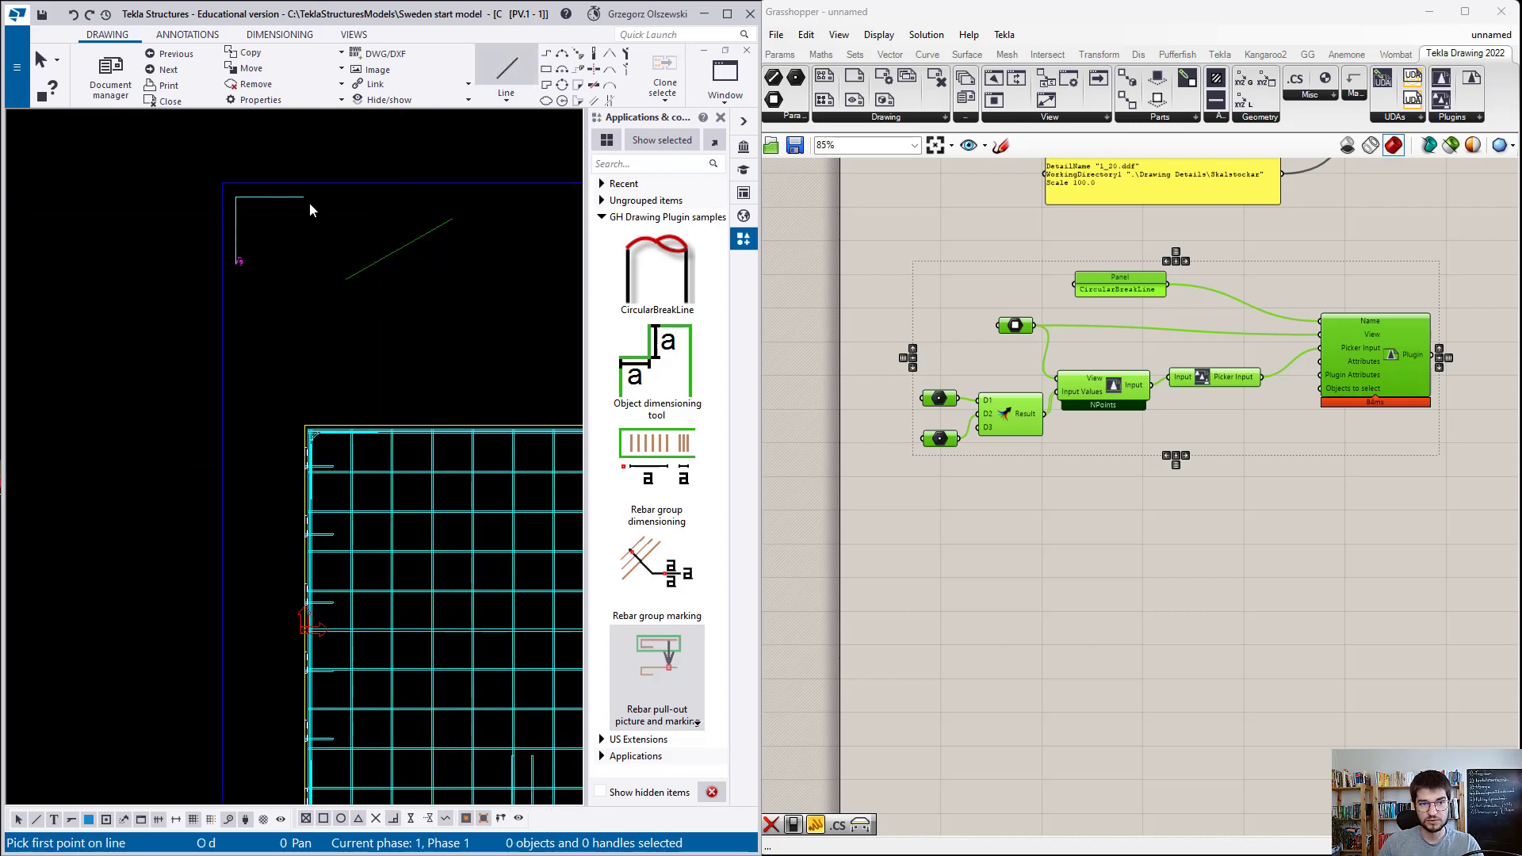
Step: Delete the corner rebar's pull-out and insert a new one for a horizontal rebar in the space above the wall
left_click(303, 198)
key("Delete")
scroll(488, 331, "up", 2)
left_click(388, 457)
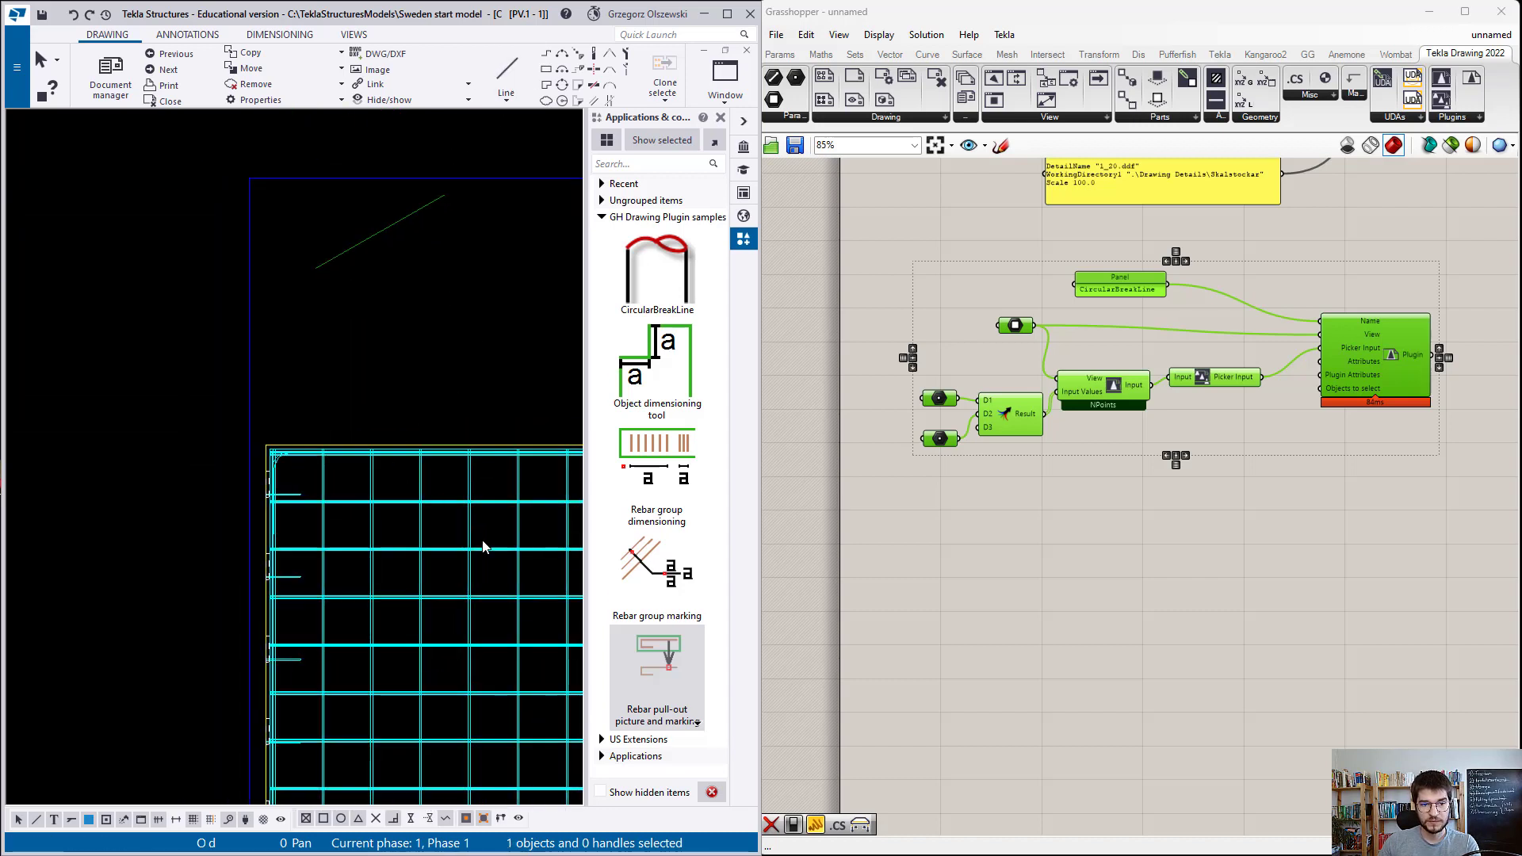
key("Return")
left_click(456, 369)
scroll(312, 308, "down", 1)
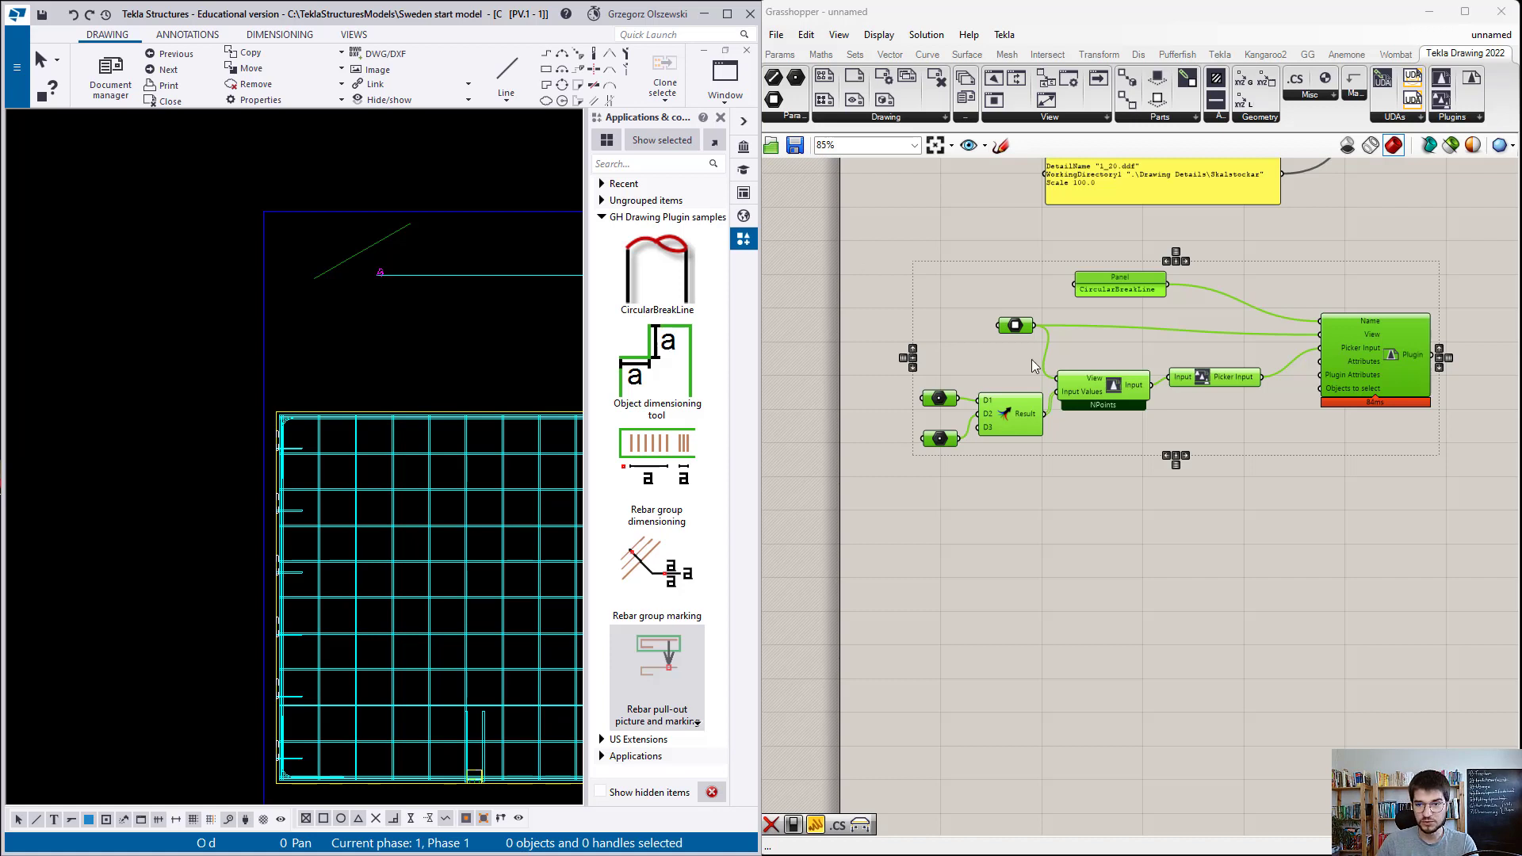
Step: Check the Plugin component's Objects to select input and disable the CircularBreakLine Plugin component
scroll(1378, 404, "up", 6)
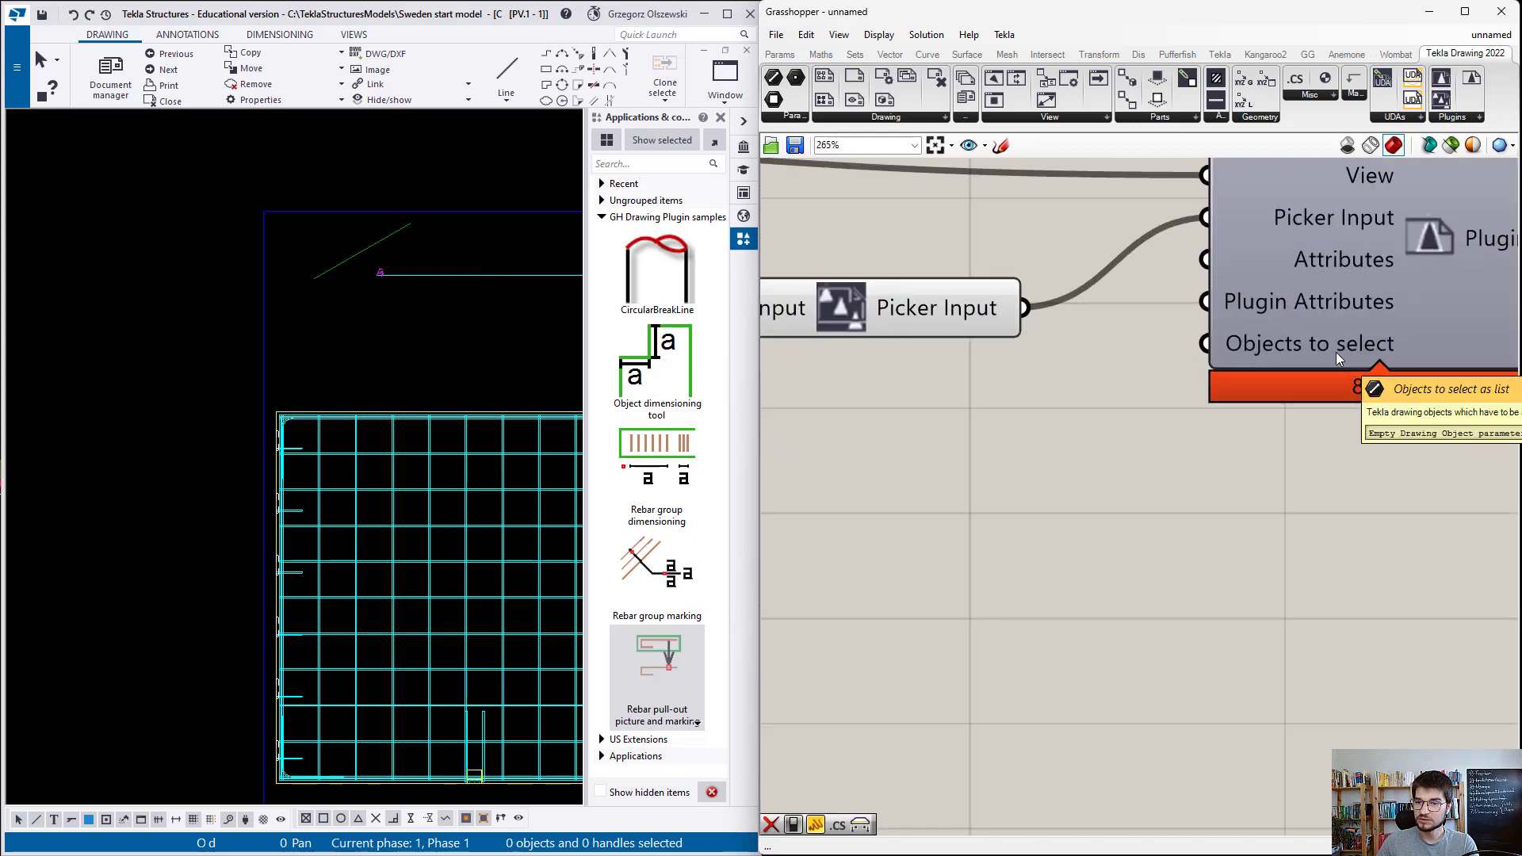
scroll(1322, 350, "down", 5)
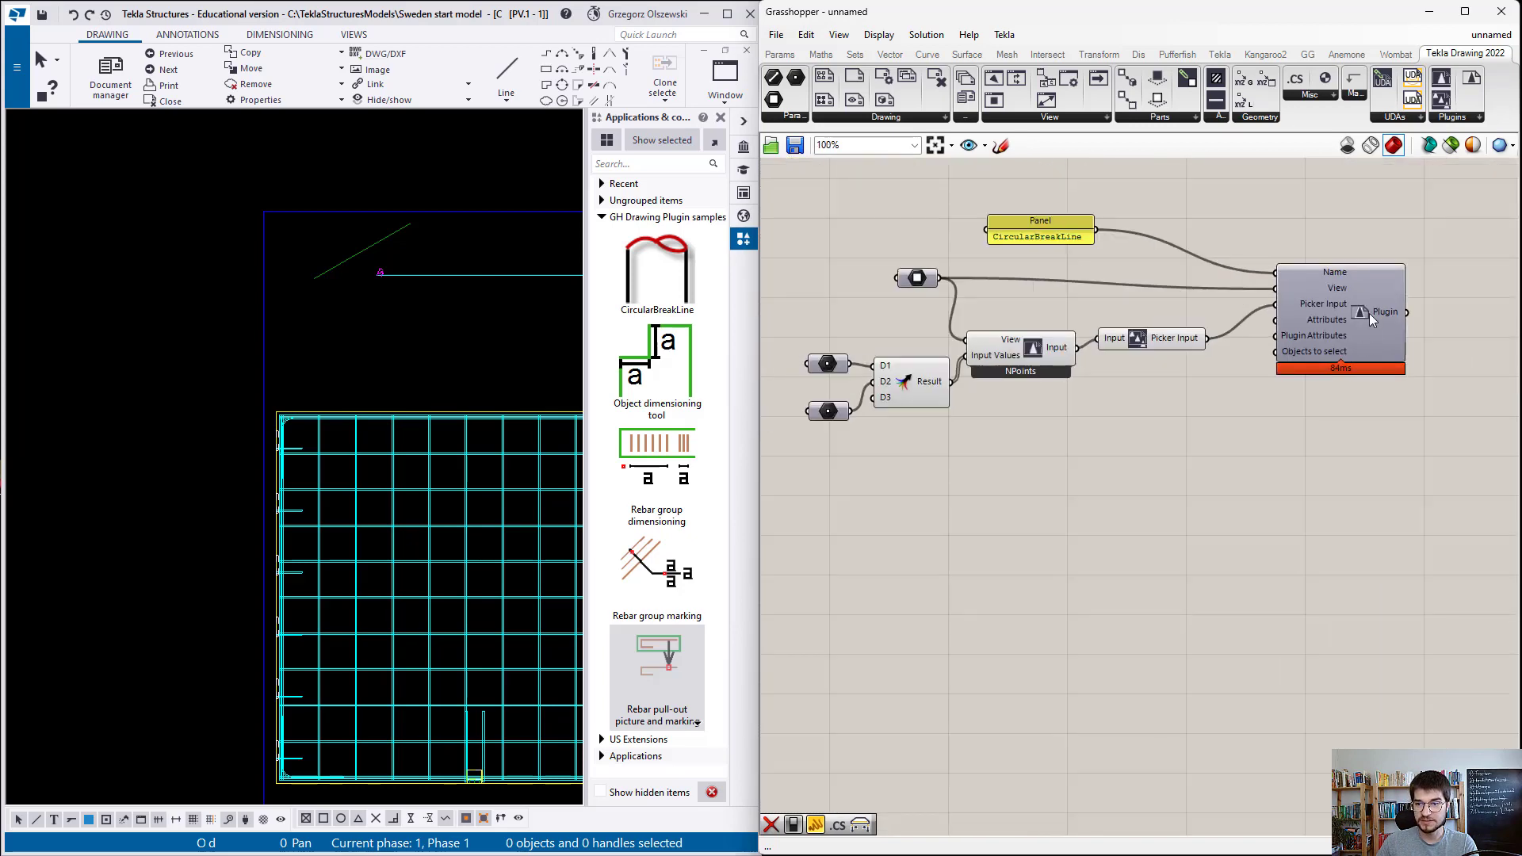
mouse_move(1324, 351)
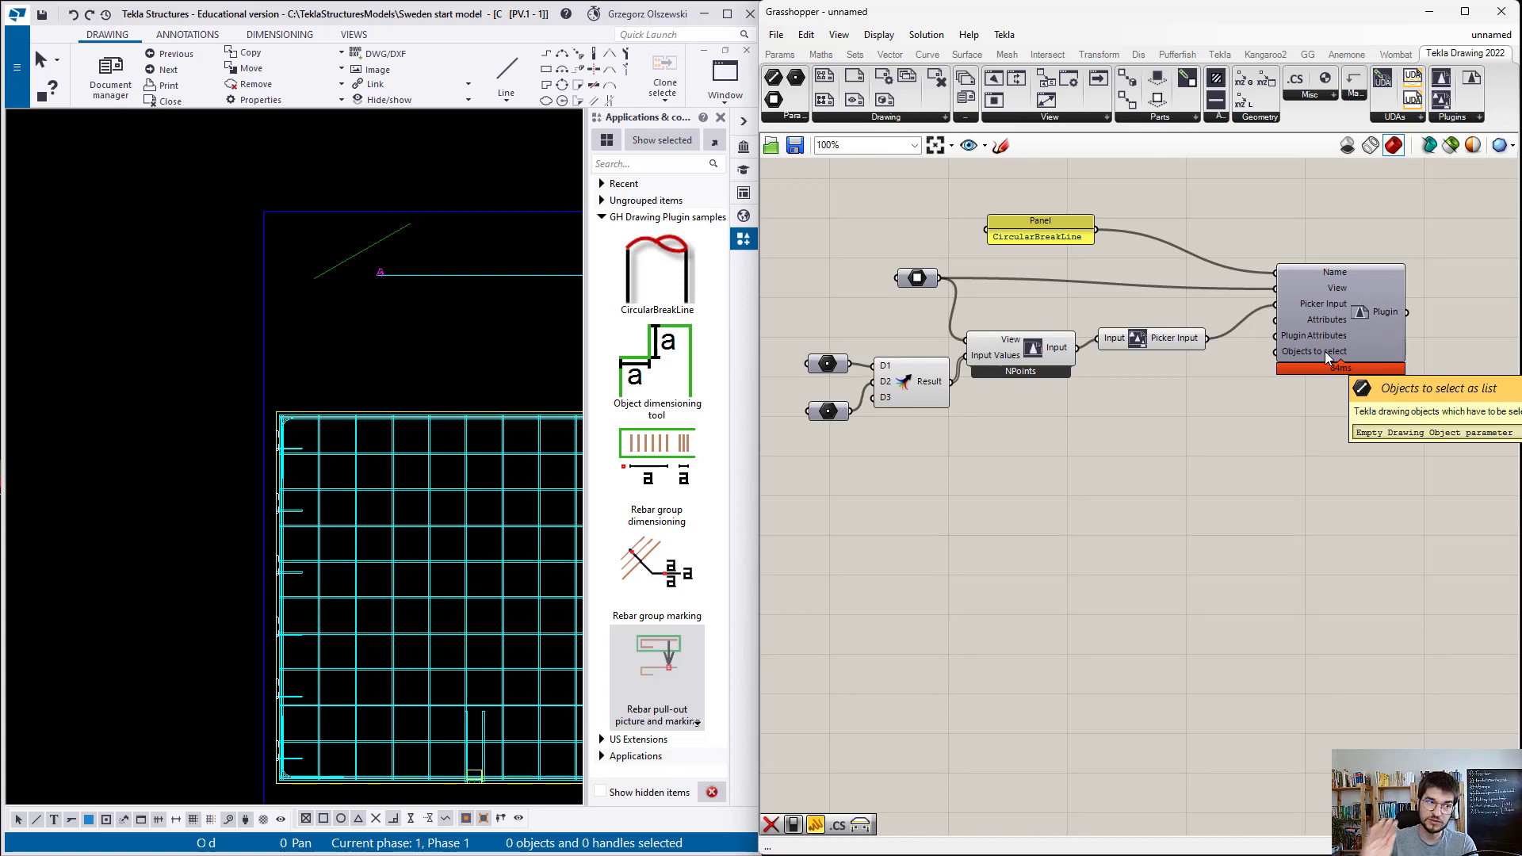
left_click(1360, 311)
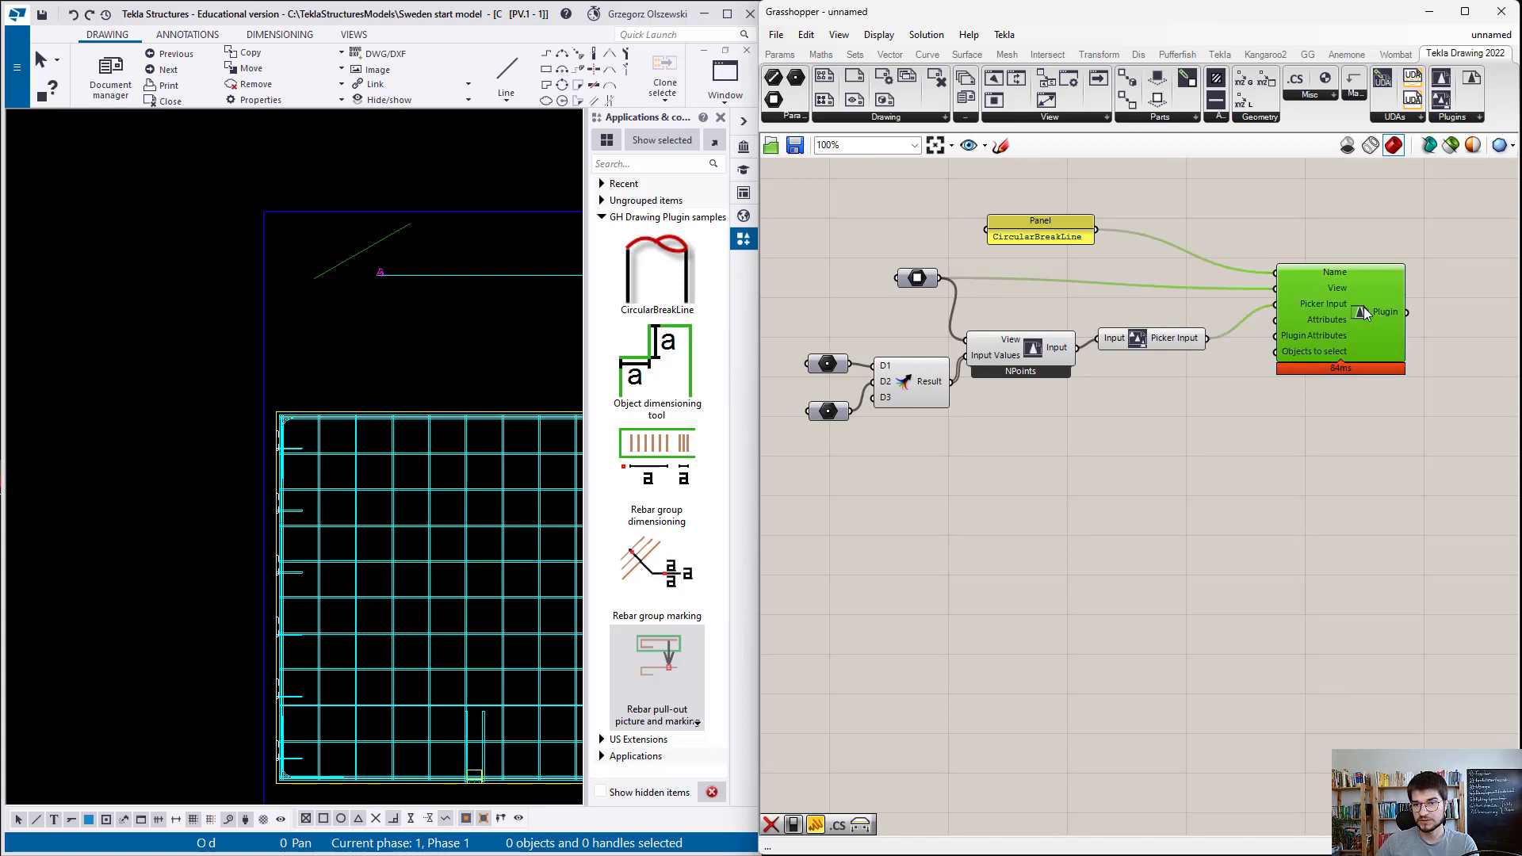
right_click(1364, 307)
left_click(1400, 341)
left_click(1379, 455)
Step: Duplicate the whole CircularBreakLine component group and place the copy below the original
scroll(1379, 471, "down", 3)
left_click_drag(1385, 490, 1006, 296)
key("ctrl+c")
key("ctrl+v")
left_click_drag(1289, 365, 1314, 575)
key("ctrl+z")
key("ctrl+v")
left_click_drag(1354, 380, 1356, 566)
scroll(1102, 650, "up", 3)
left_click(1089, 645)
Step: Reference the FRONT view in the copied group's Drawing Part parameter
right_click(1058, 445)
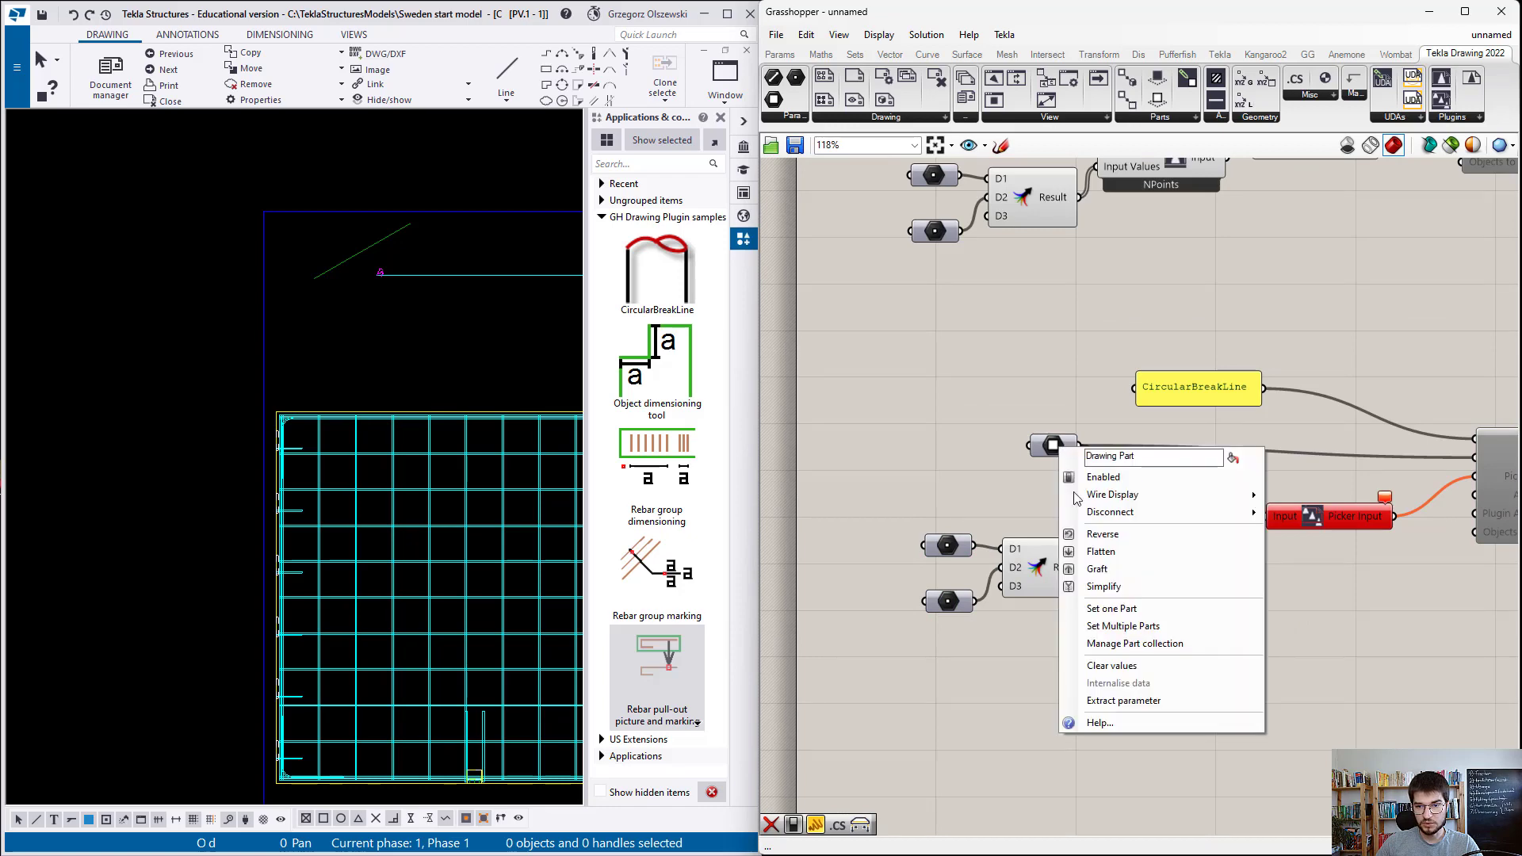
left_click(1054, 445)
right_click(1054, 445)
left_click(1104, 604)
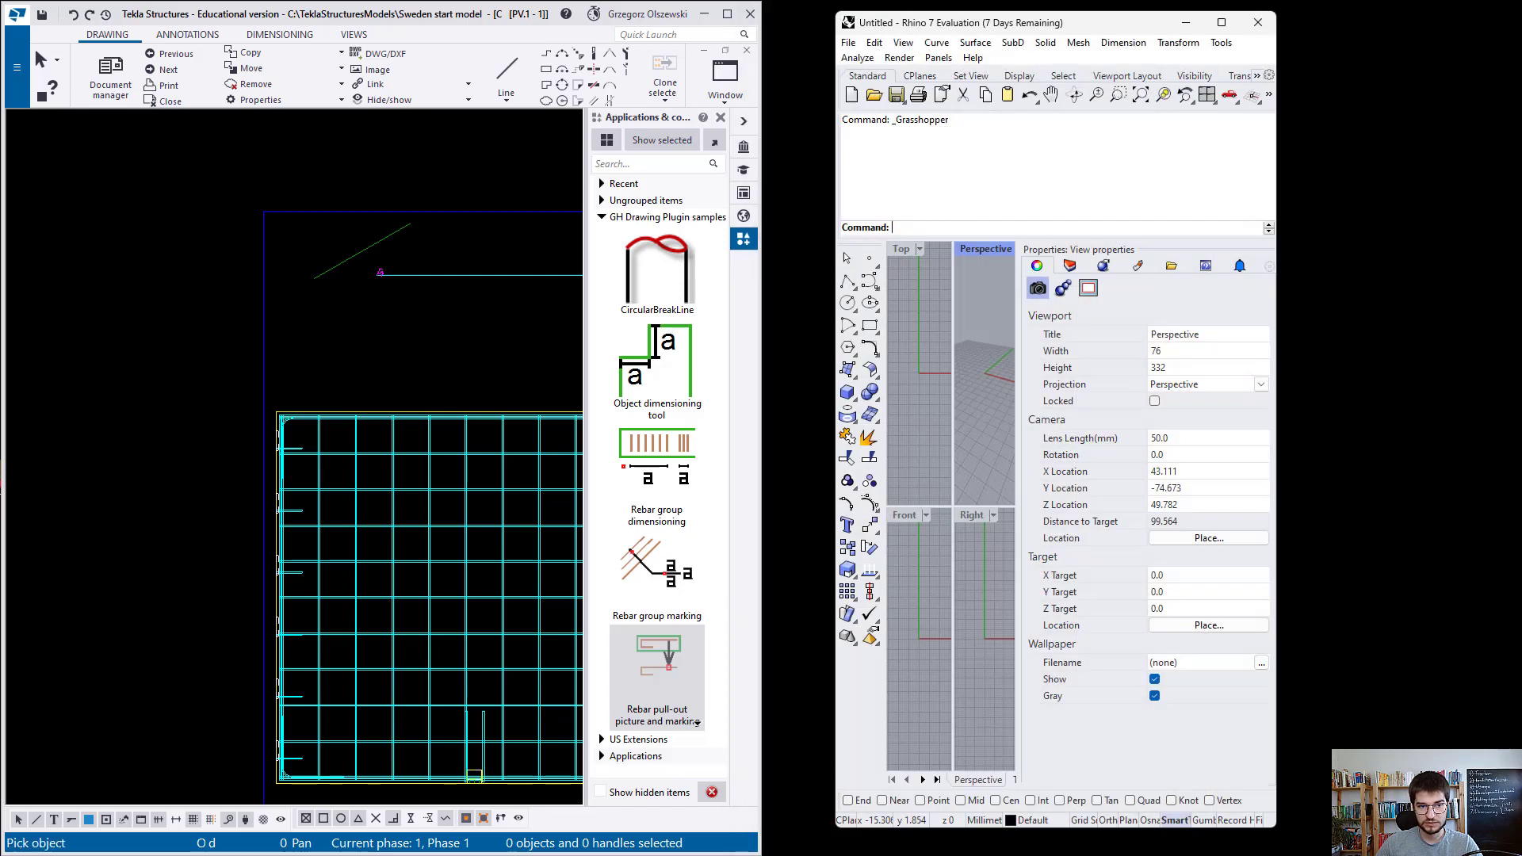
left_click(266, 339)
scroll(959, 387, "down", 1)
scroll(959, 387, "up", 1)
right_click_drag(1422, 503, 1338, 466)
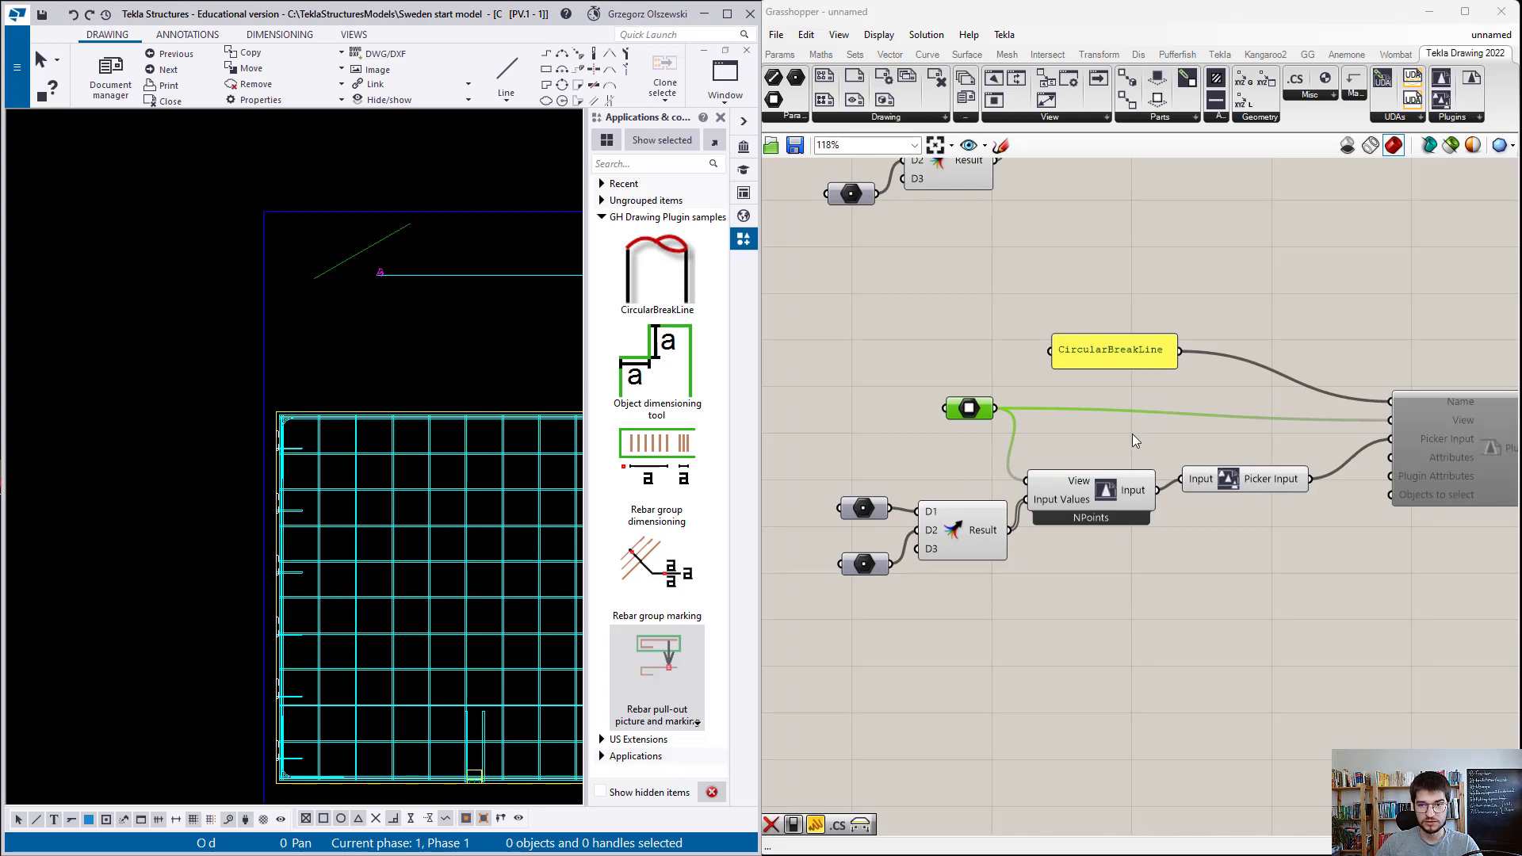
Step: Set the object parameter feeding the UDA and plugin name components to the new rebar pull-out in the drawing
scroll(1053, 623, "down", 3)
scroll(1024, 235, "up", 2)
scroll(964, 335, "up", 3)
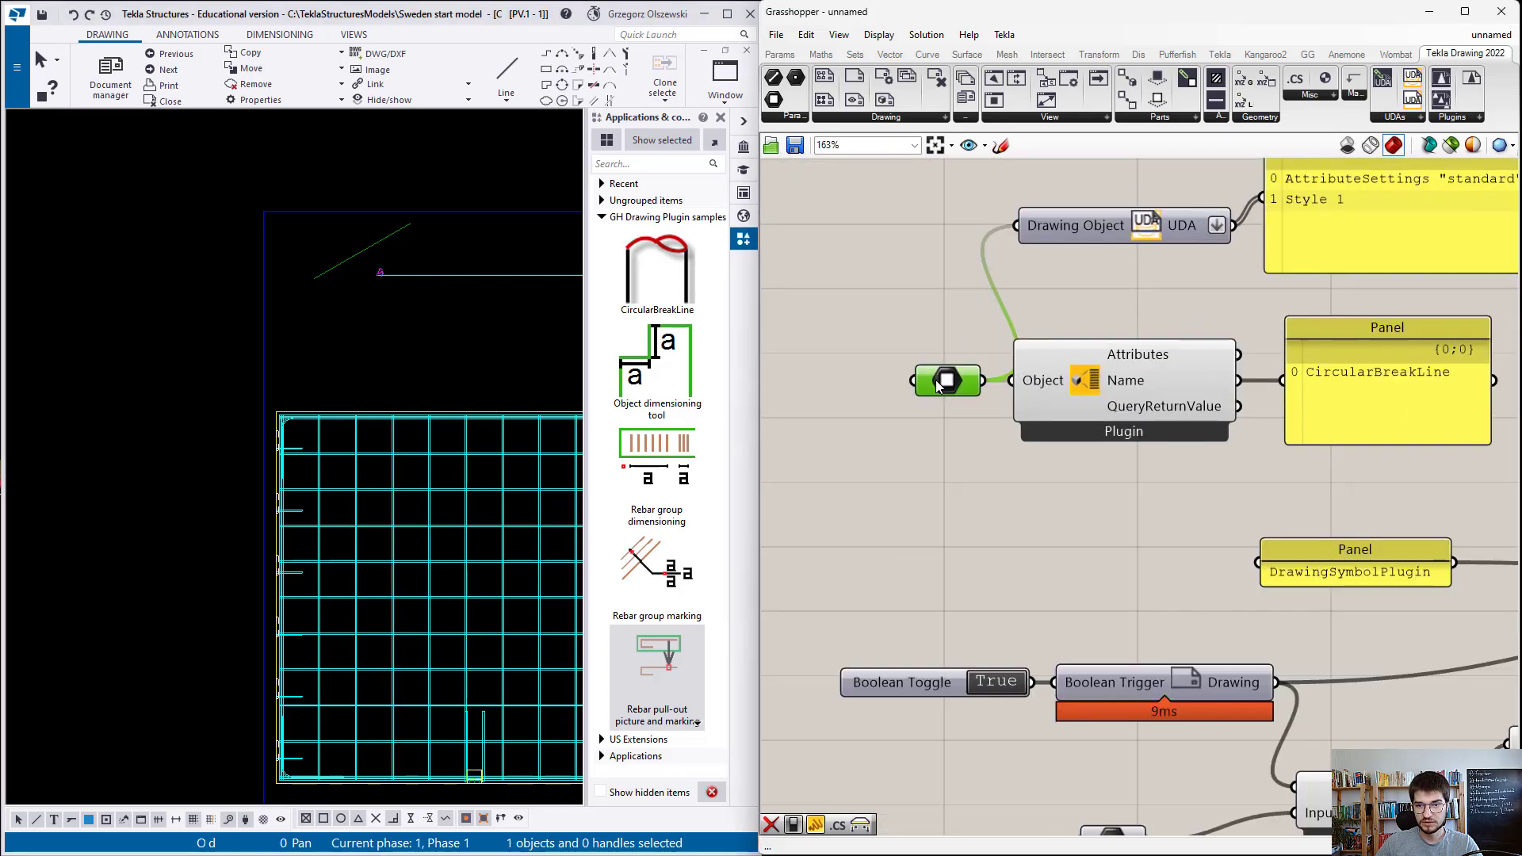
right_click(938, 385)
left_click(963, 520)
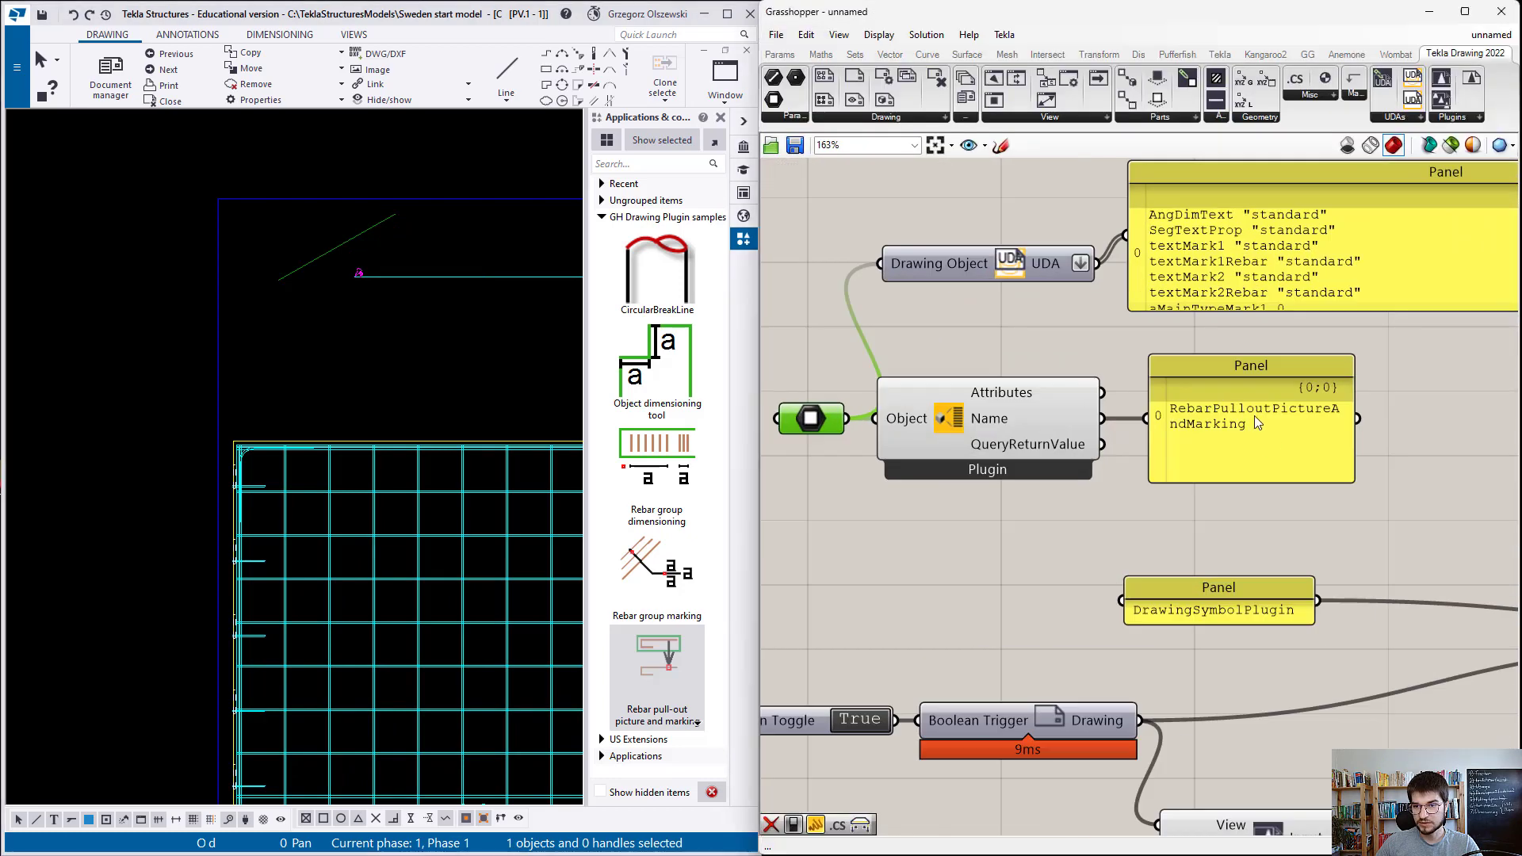
Step: Copy the plugin name RebarPulloutPictureAndMarking from the output panel into the copied group's name panel and widen that panel
left_click(1254, 415)
right_click(1245, 411)
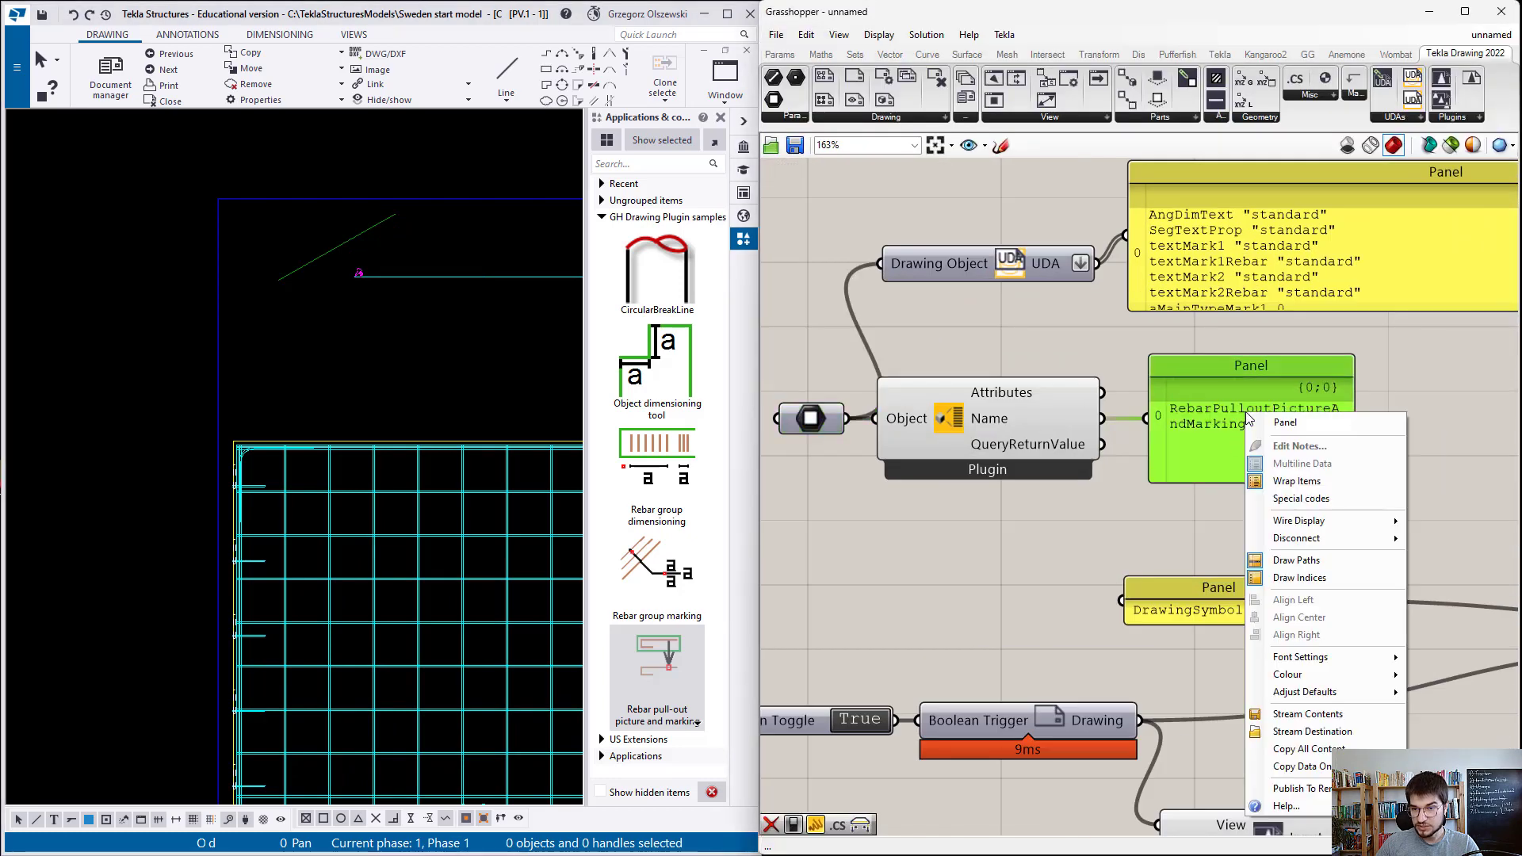
left_click(1291, 766)
scroll(1170, 349, "down", 5)
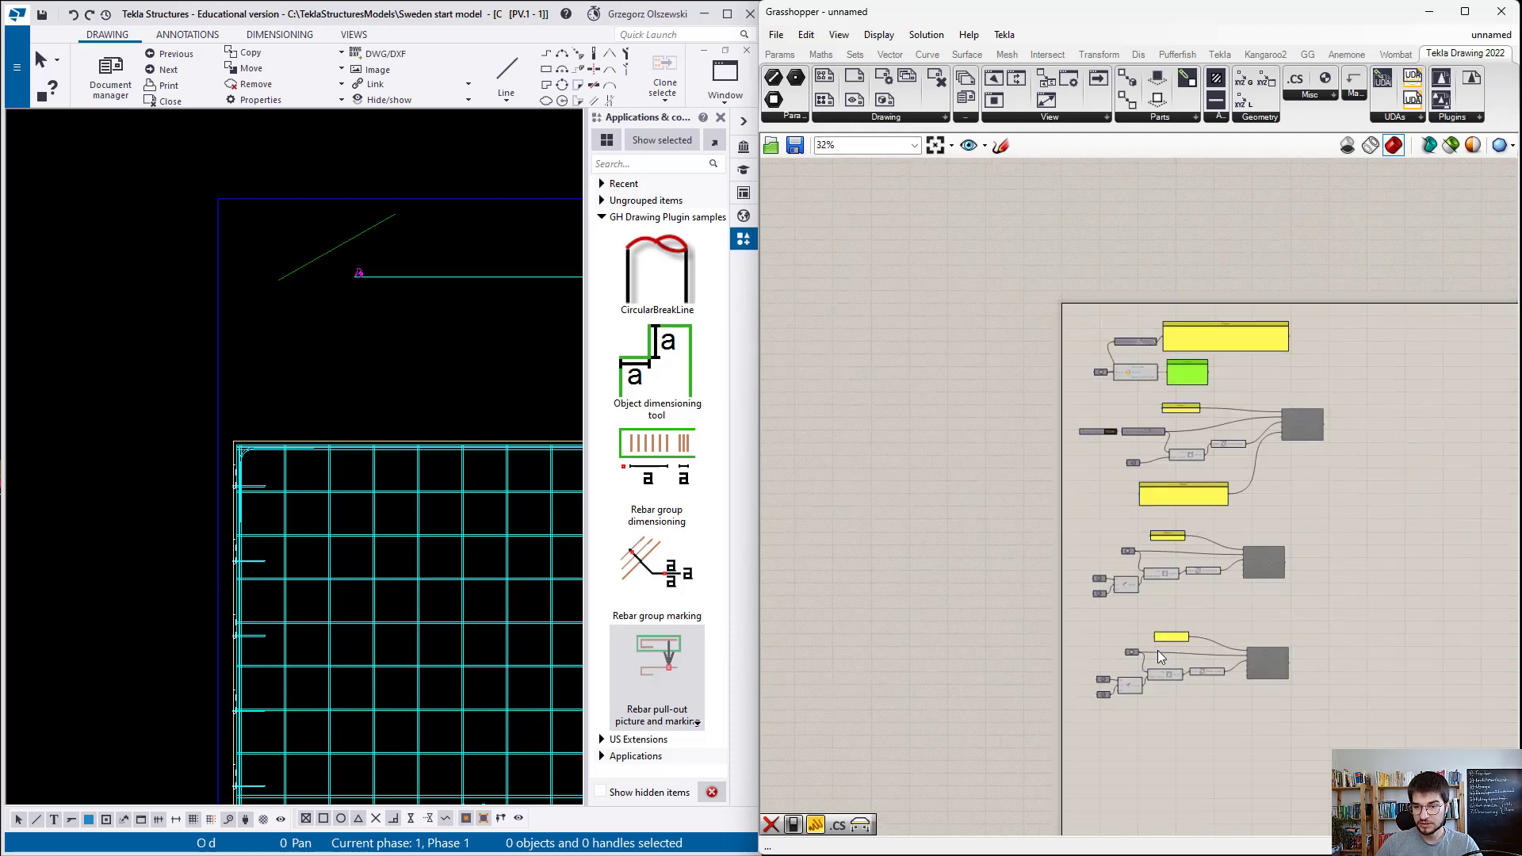
scroll(1194, 597, "up", 4)
double_click(1194, 597)
key("ctrl+v")
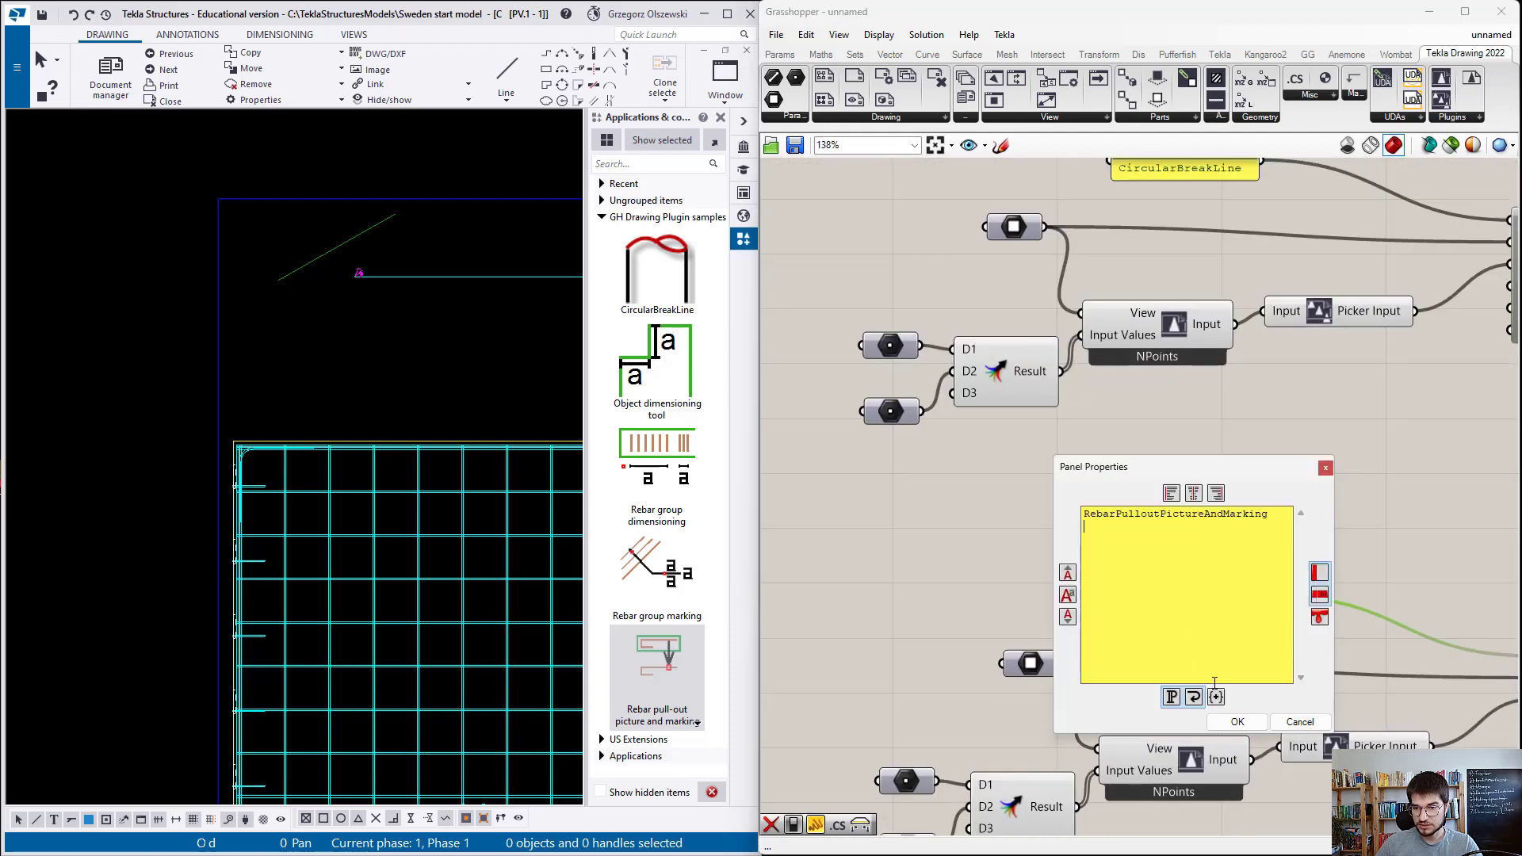
left_click(1239, 723)
scroll(1163, 551, "up", 2)
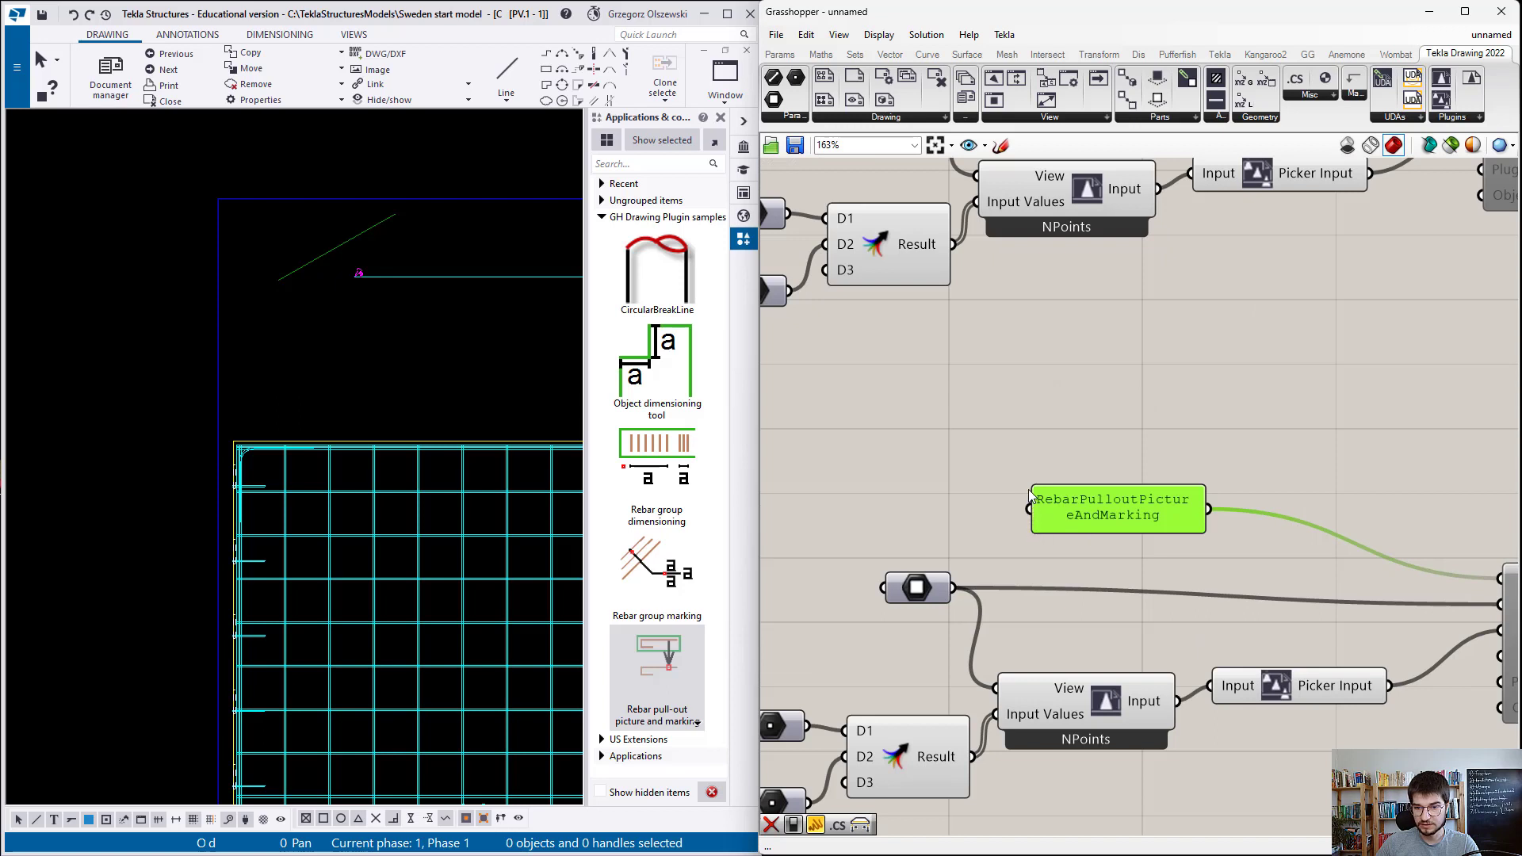
left_click_drag(1034, 497, 926, 481)
scroll(1077, 396, "down", 3)
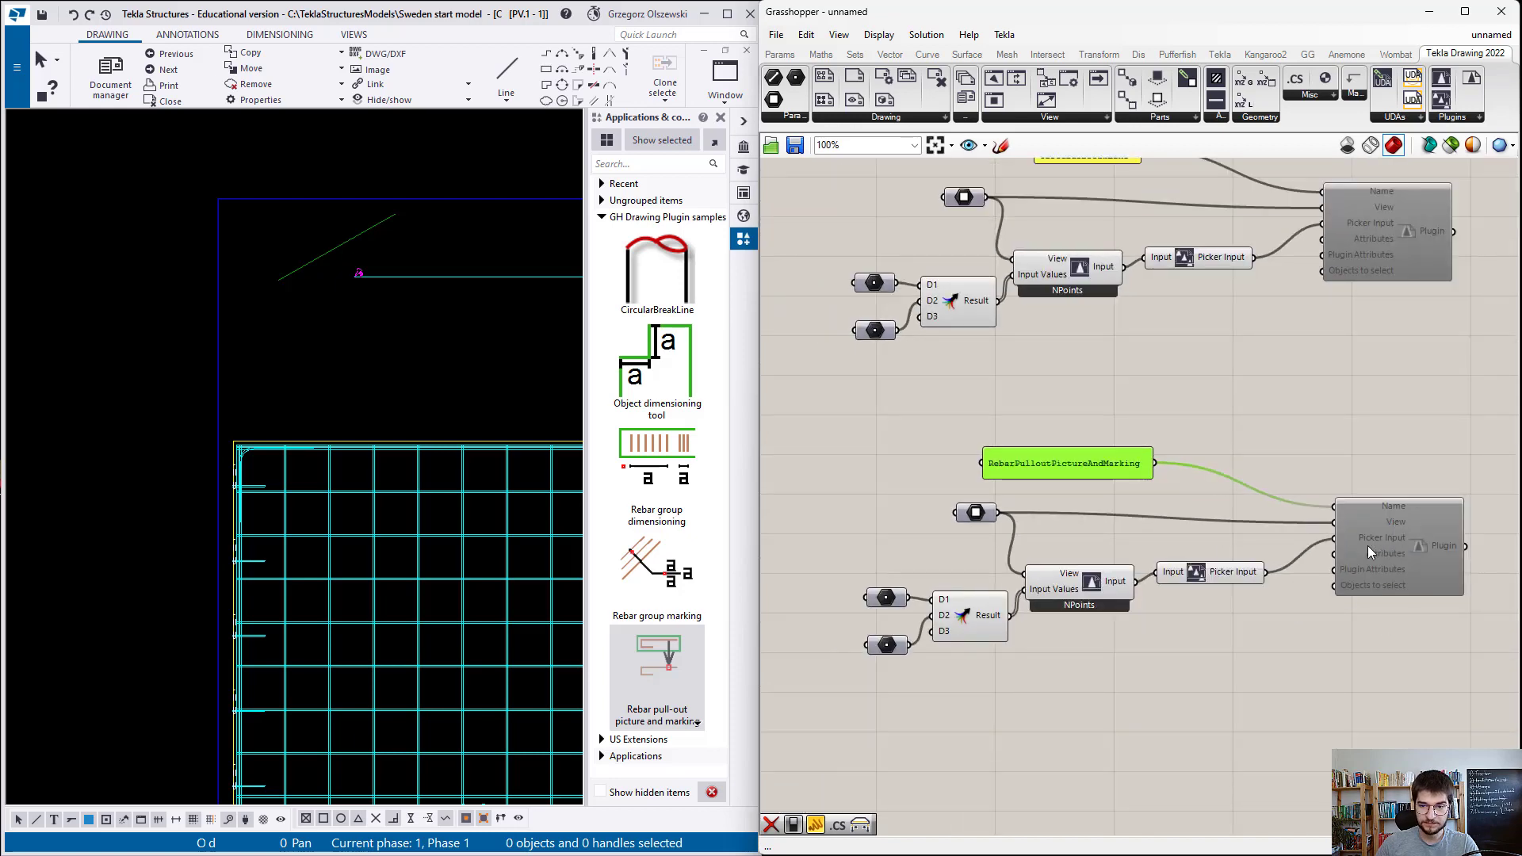
Step: Change the copied group's Input Type component to View and One point
scroll(1367, 545, "up", 2)
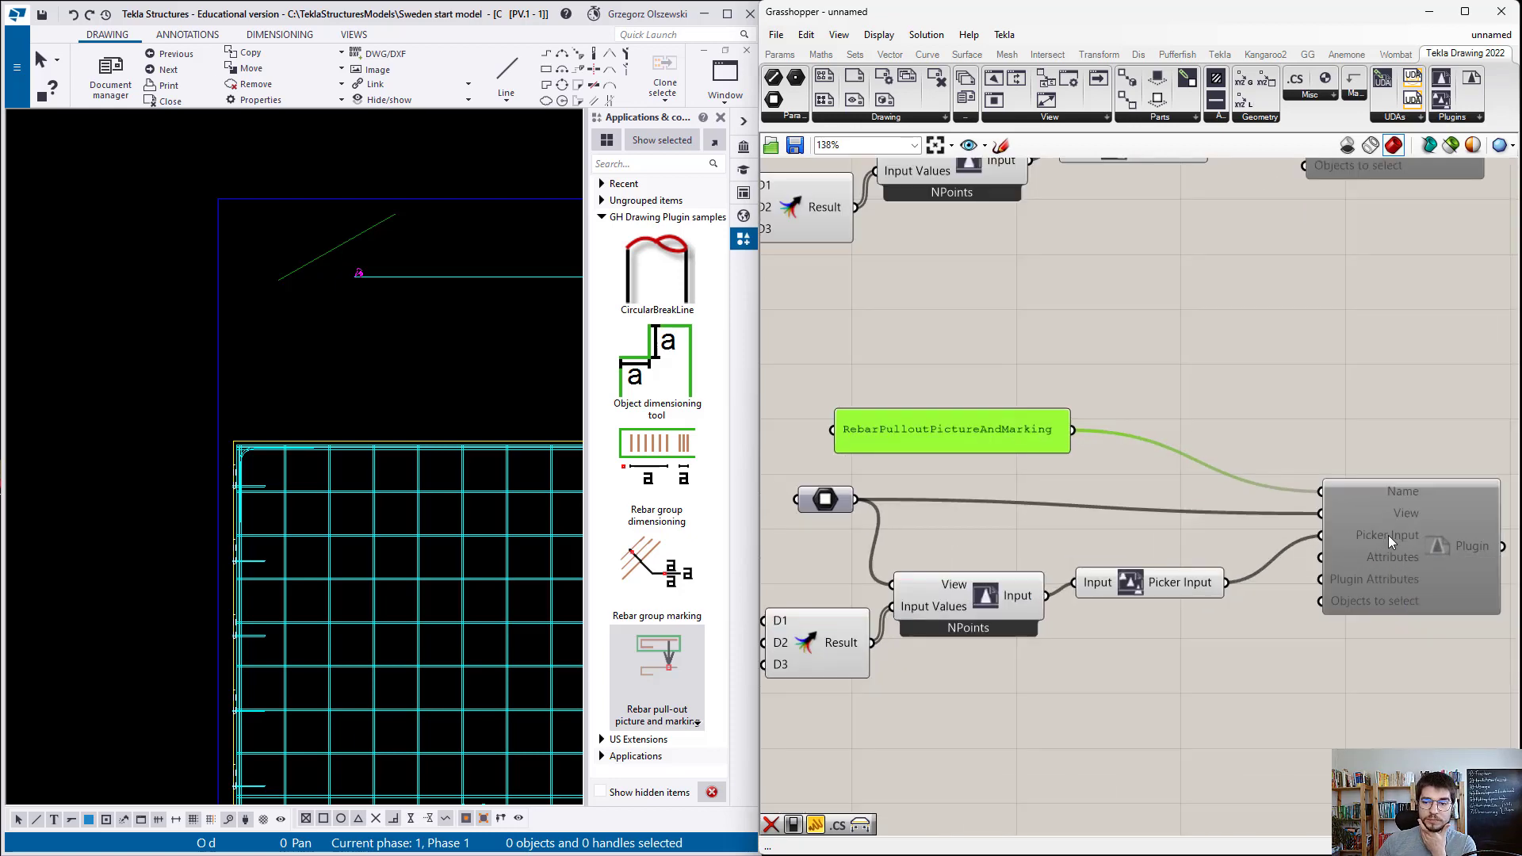
scroll(1295, 601, "up", 1)
left_click(1073, 596)
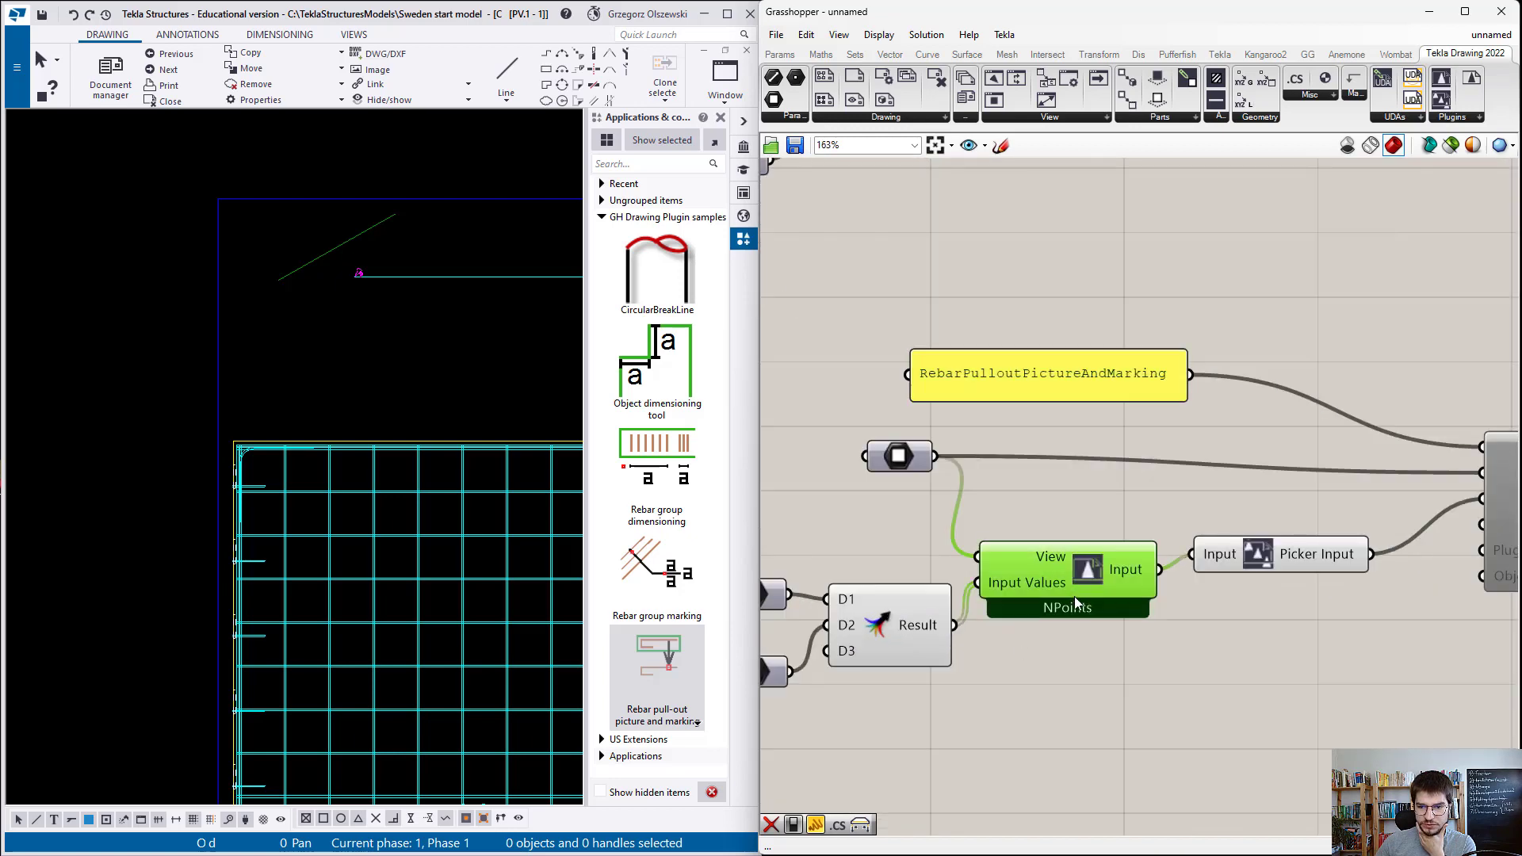
right_click(1087, 595)
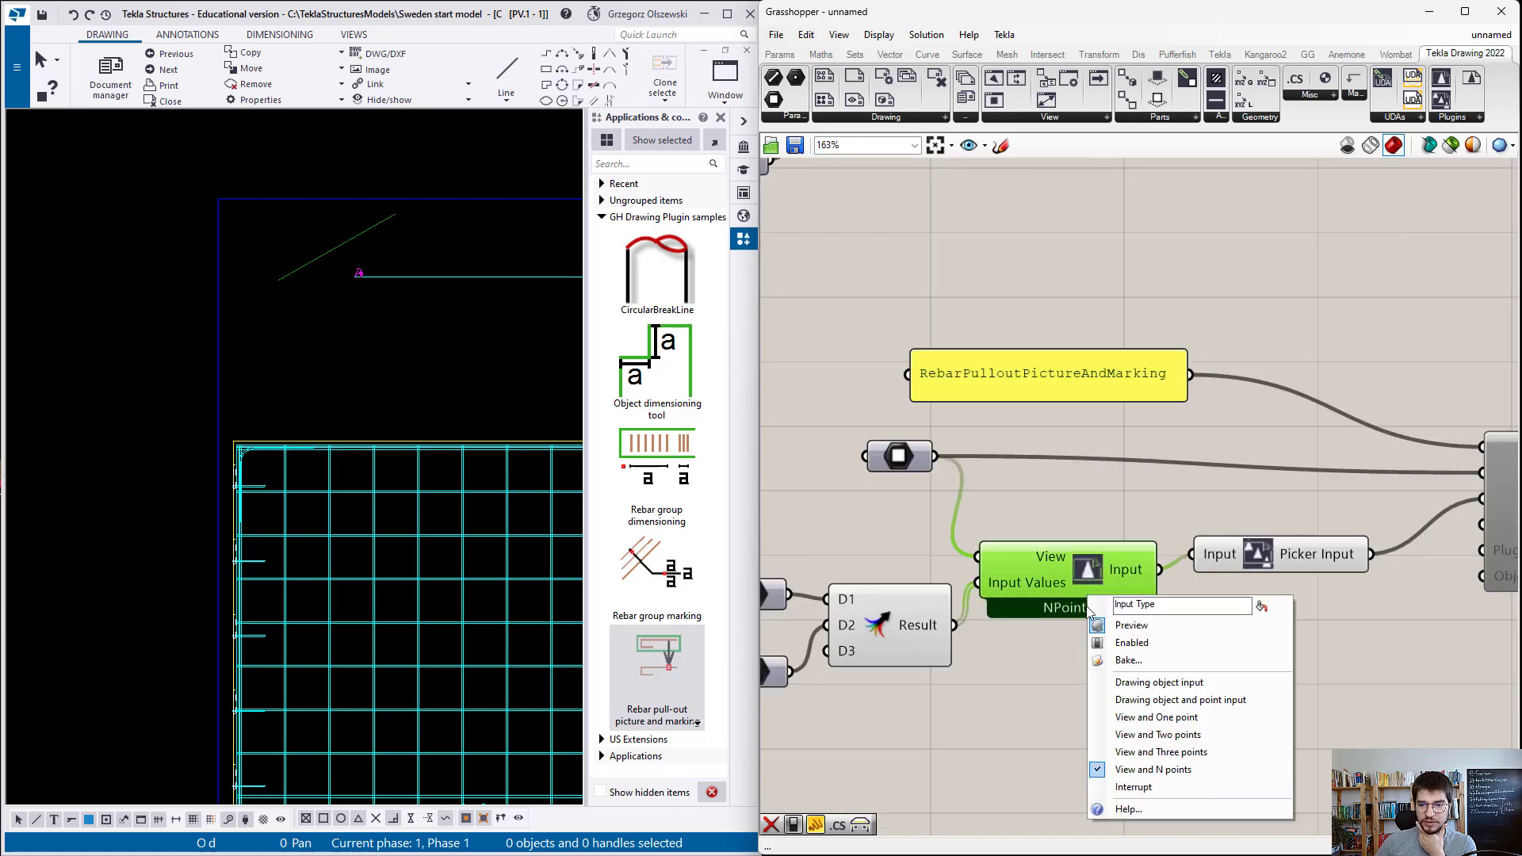
left_click(1156, 717)
scroll(1280, 648, "down", 1)
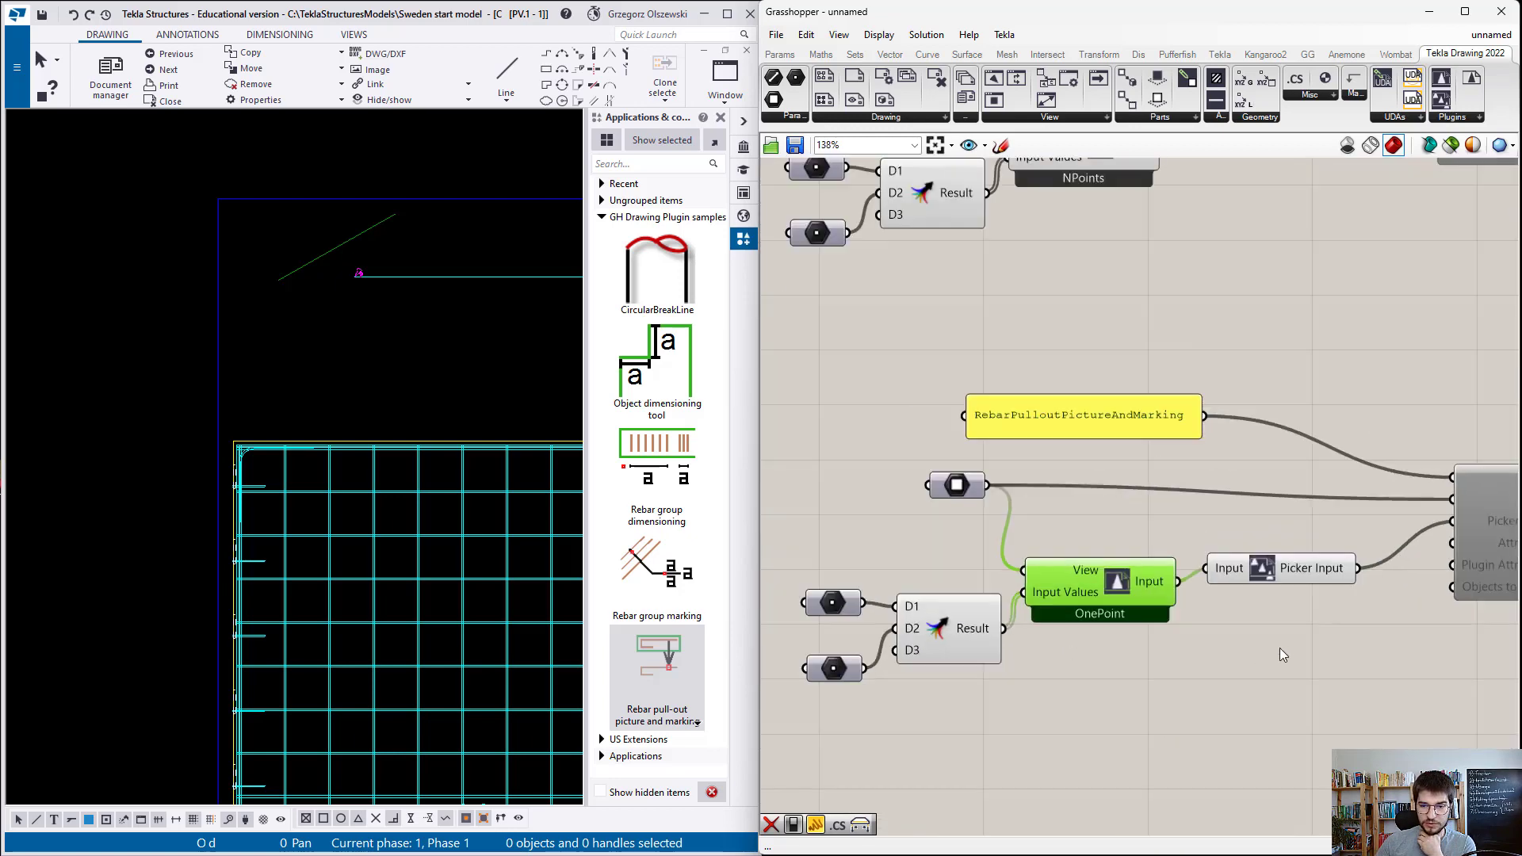
Step: Delete the Merge component and the second point parameter from the copied group
scroll(1001, 631, "up", 2)
left_click(1001, 631)
key("Delete")
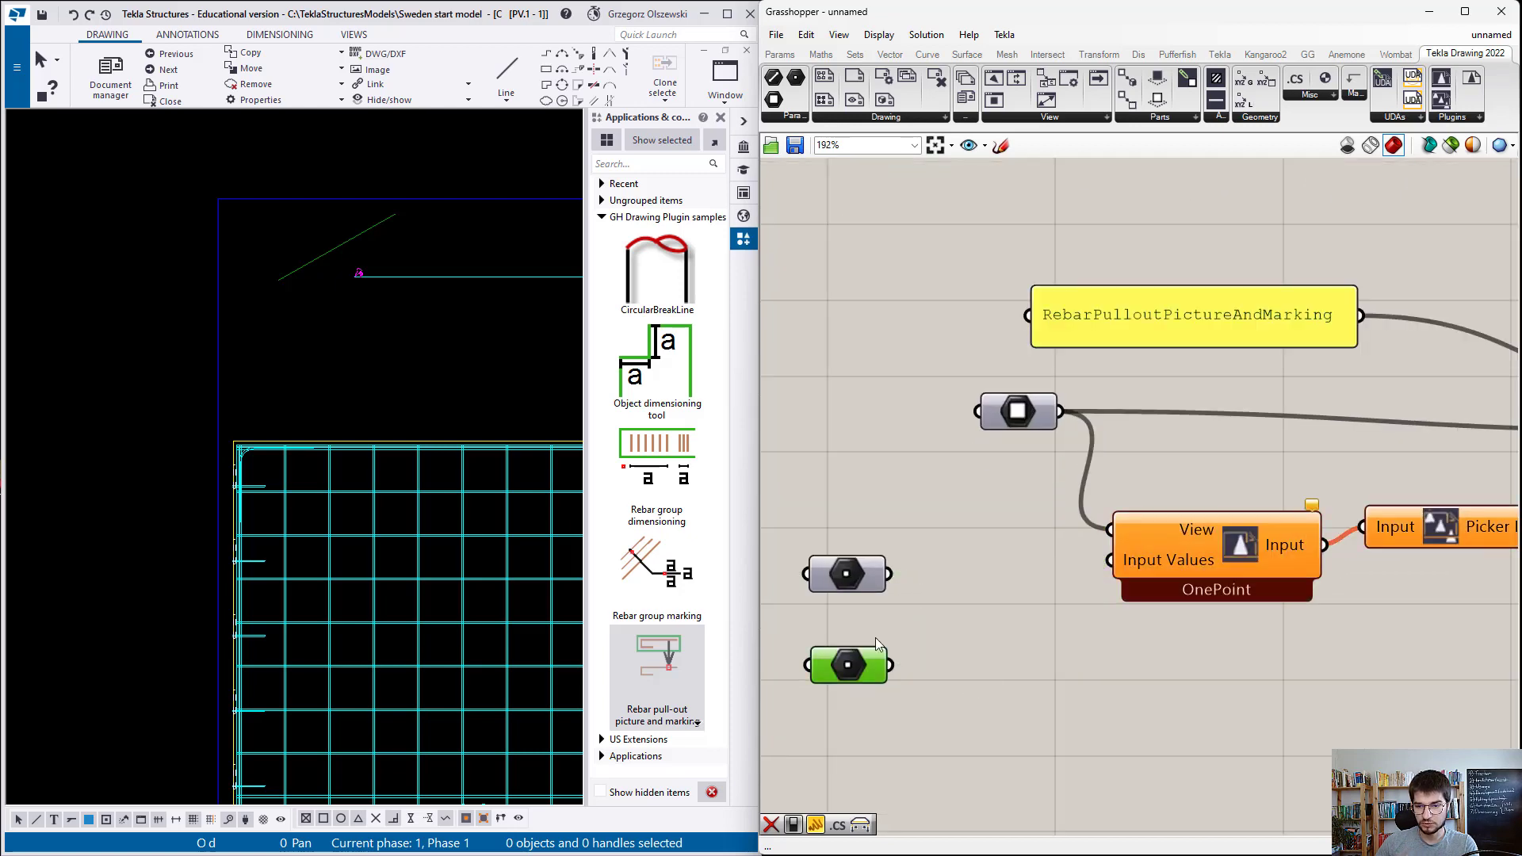
key("Delete")
Step: Set the remaining point parameter to a location above the FRONT view's panel and connect it to the OnePoint component's Input Values
left_click_drag(860, 577, 944, 584)
right_click(945, 584)
left_click(1000, 721)
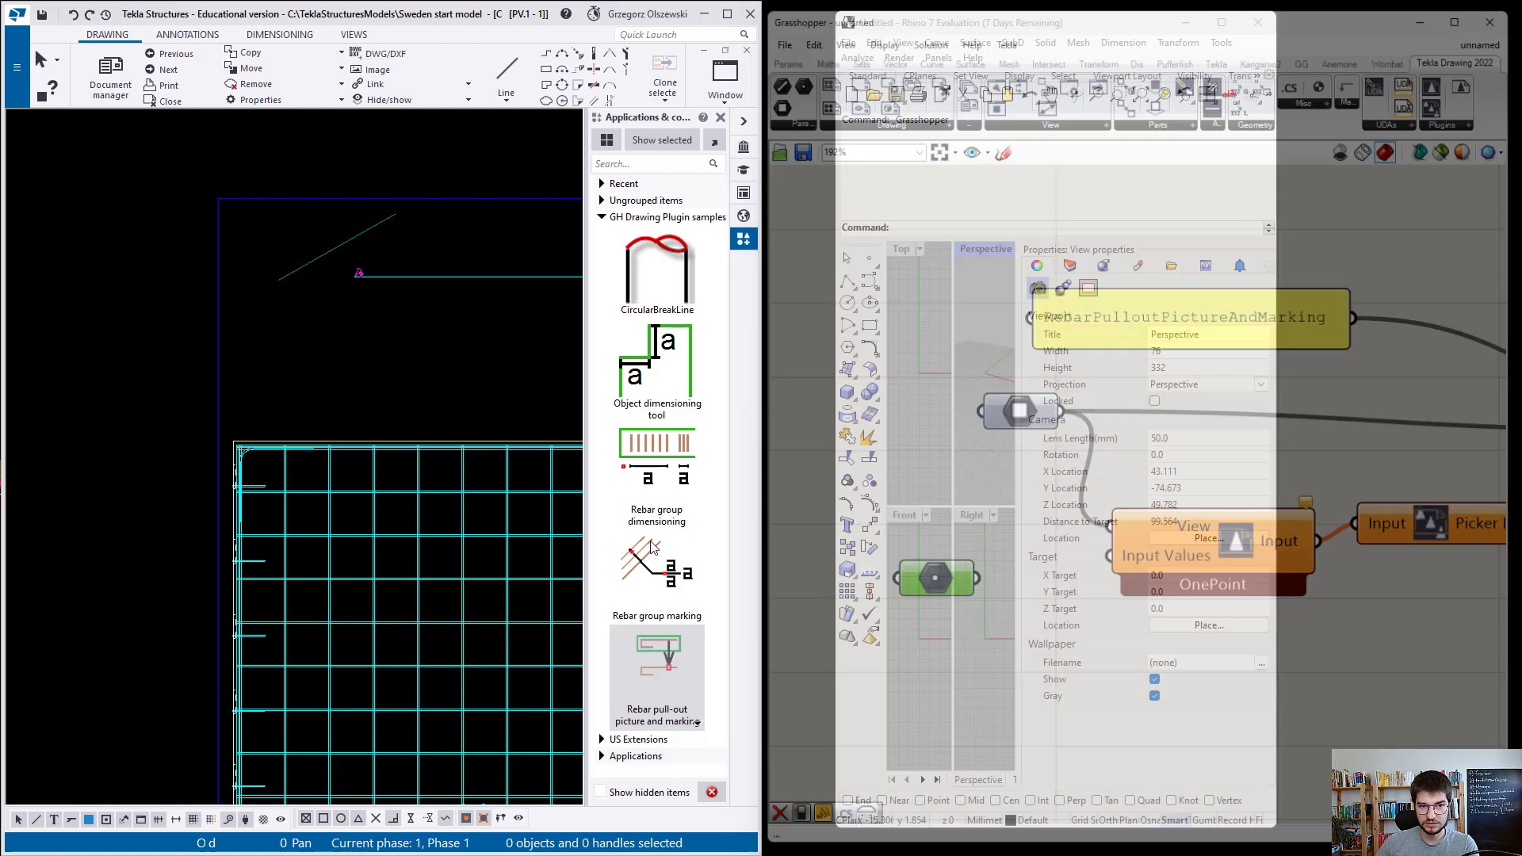
left_click(304, 335)
left_click_drag(983, 589, 1101, 566)
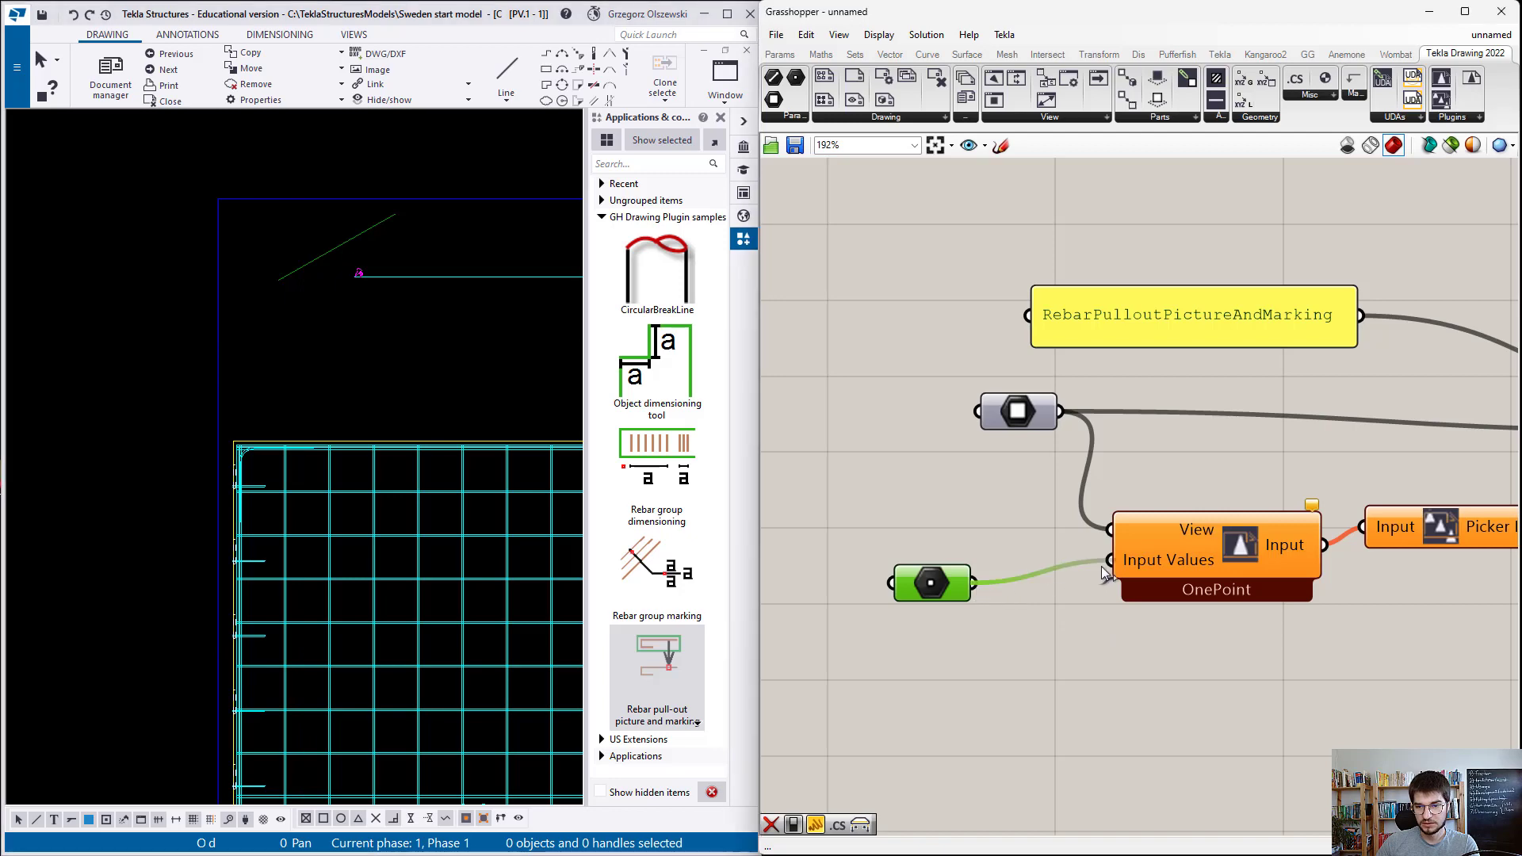
scroll(1281, 595, "down", 5)
scroll(1278, 591, "up", 4)
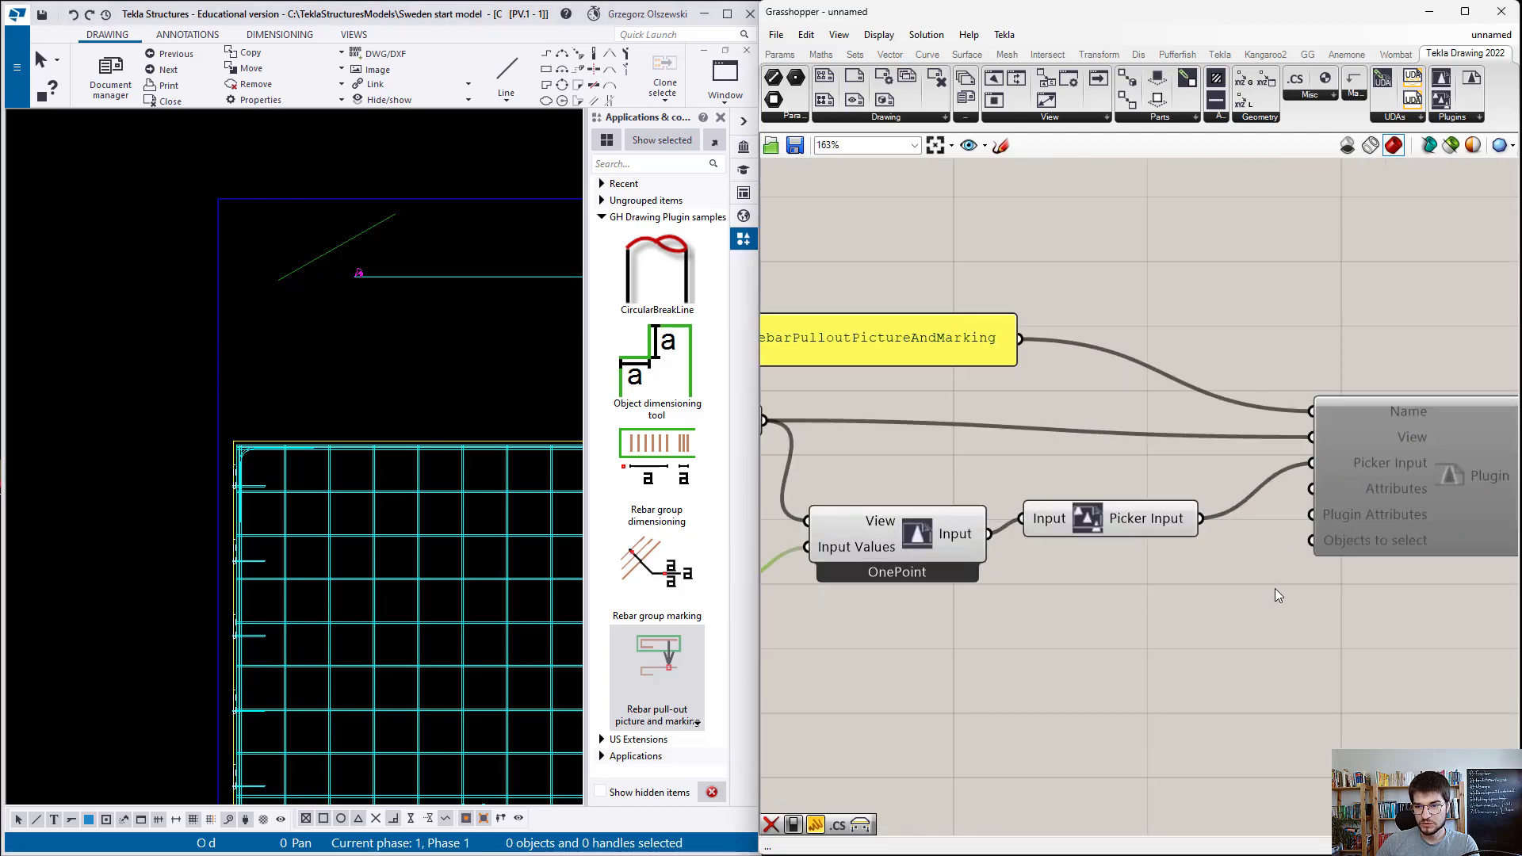
scroll(1110, 517, "down", 2)
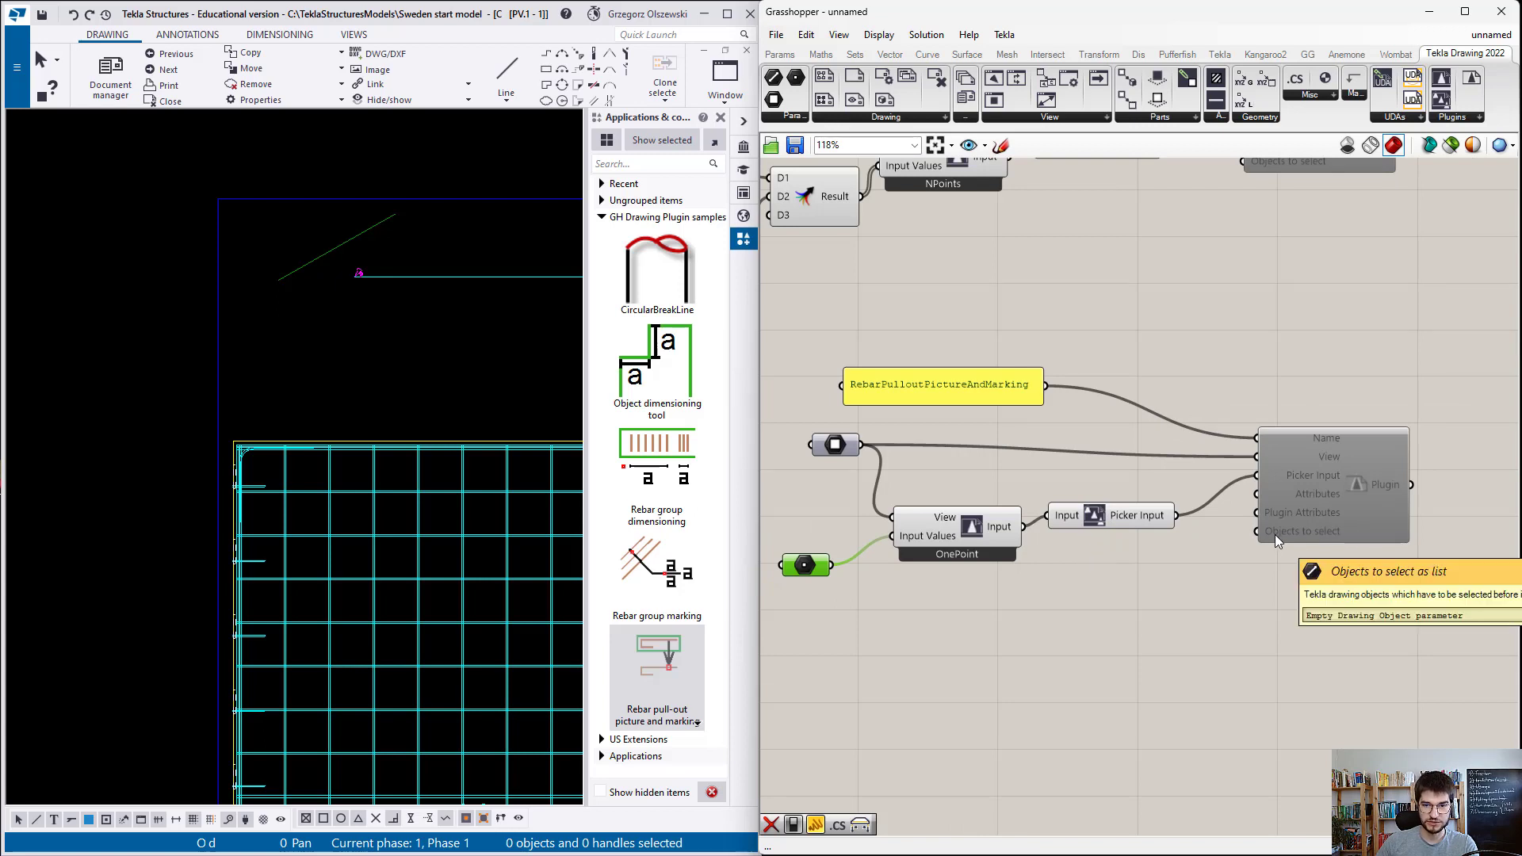
Step: Add a Drawing Part parameter below the OnePoint component and reference one rebar from the drawing in it
left_click_drag(994, 397, 1011, 409)
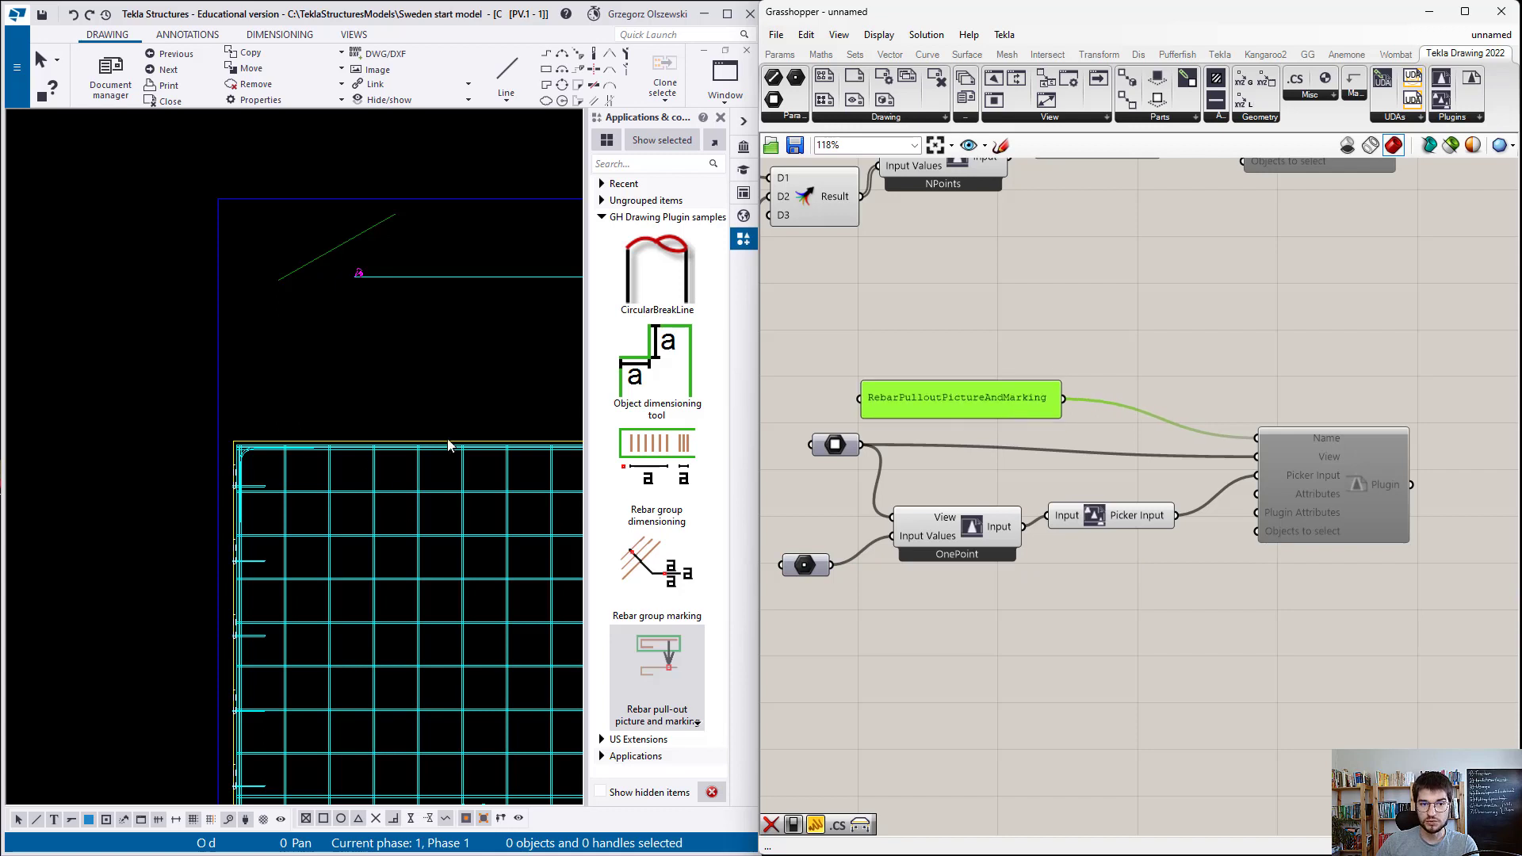
left_click(775, 100)
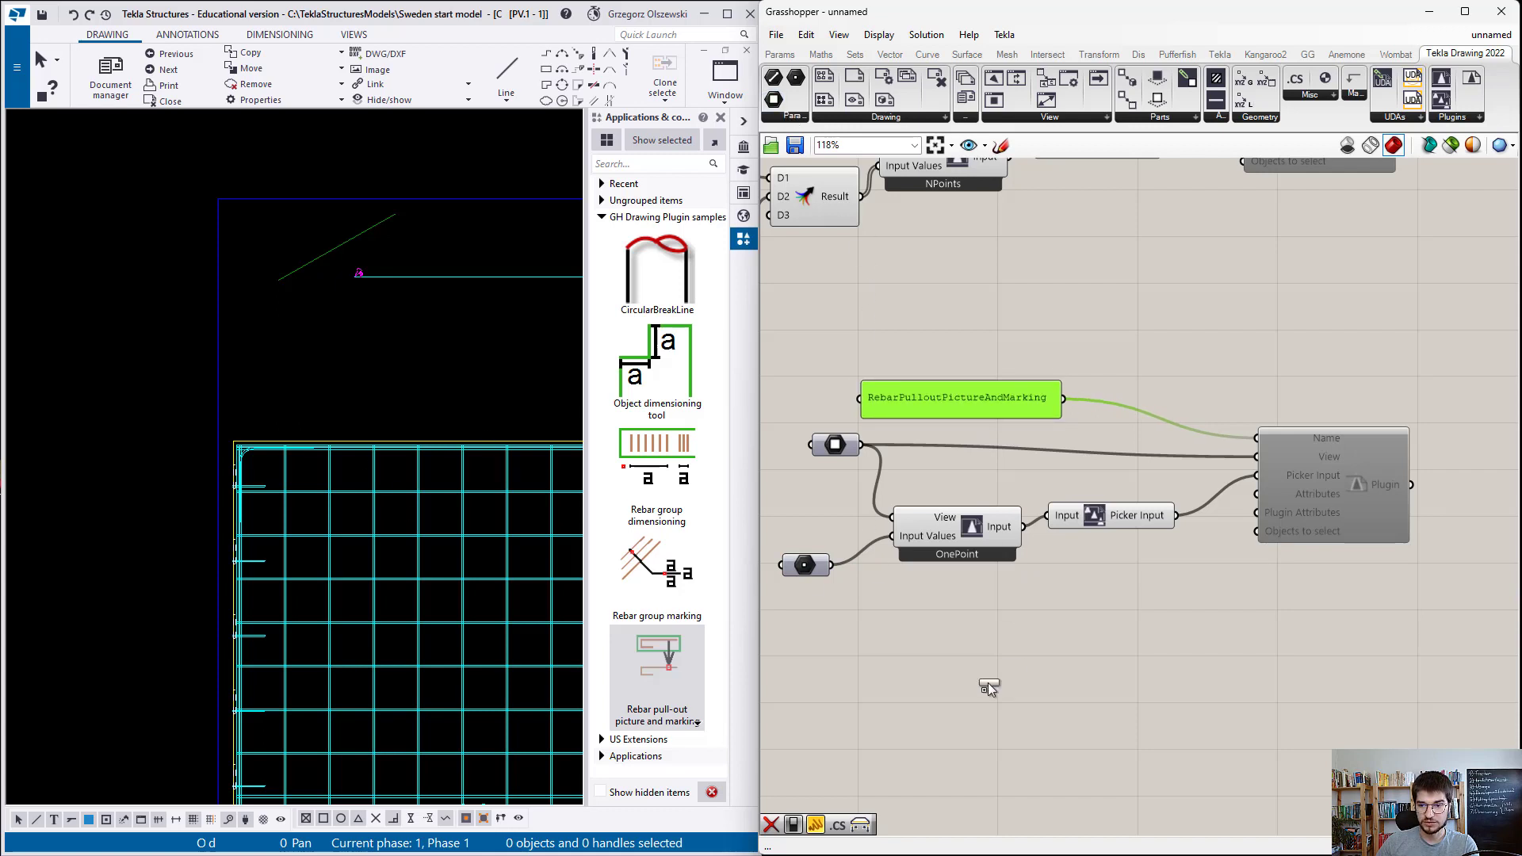
left_click(934, 659)
right_click(933, 657)
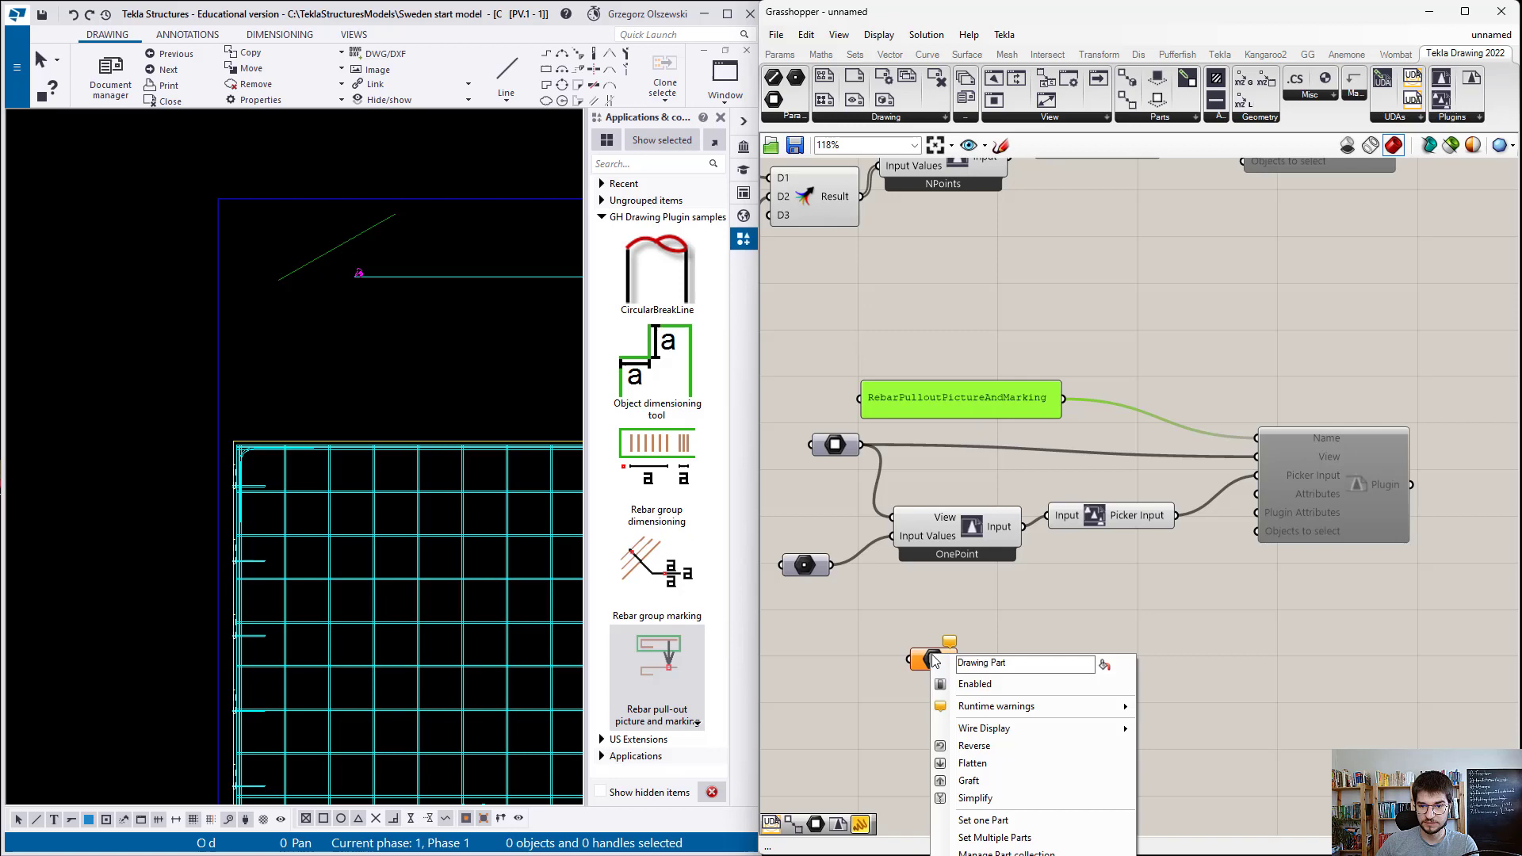
left_click(1033, 821)
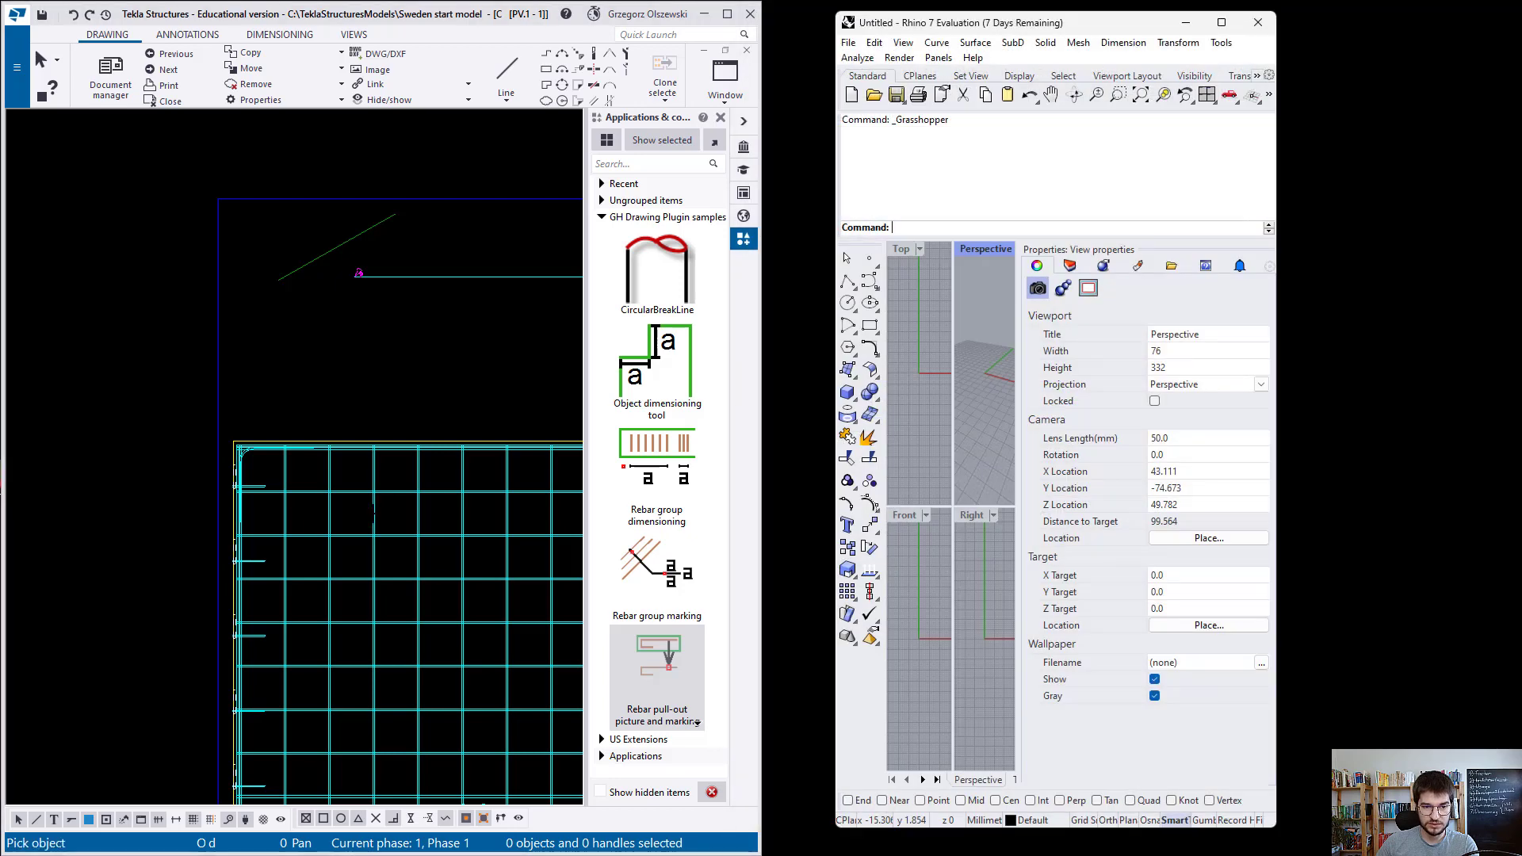
left_click(359, 273)
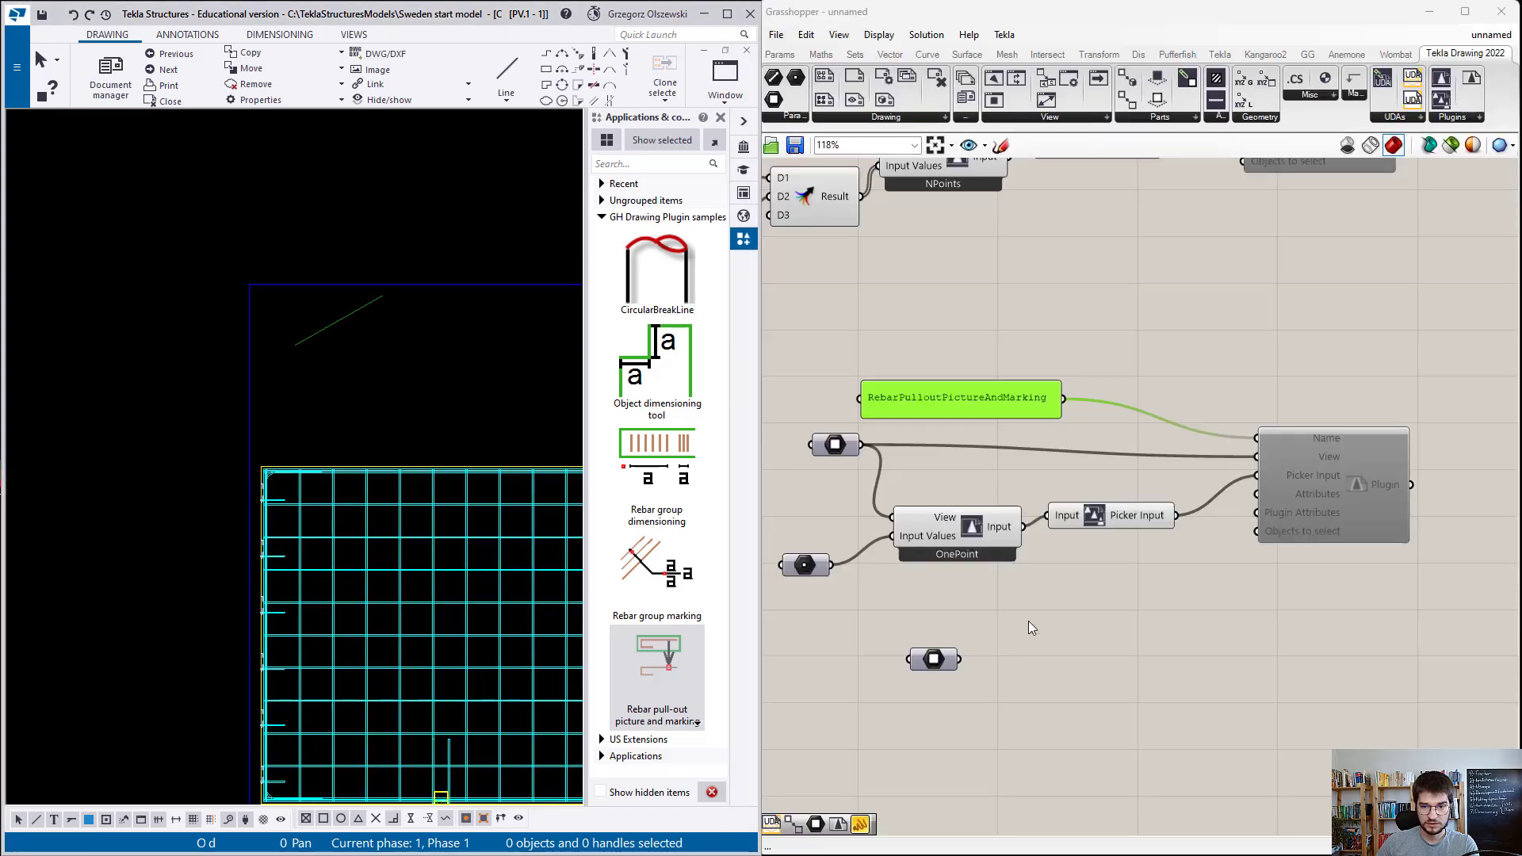
Step: Connect the rebar's Drawing Part parameter to the Plugin component's Objects to select input and enable the component
left_click_drag(959, 659, 1257, 531)
left_click(929, 661)
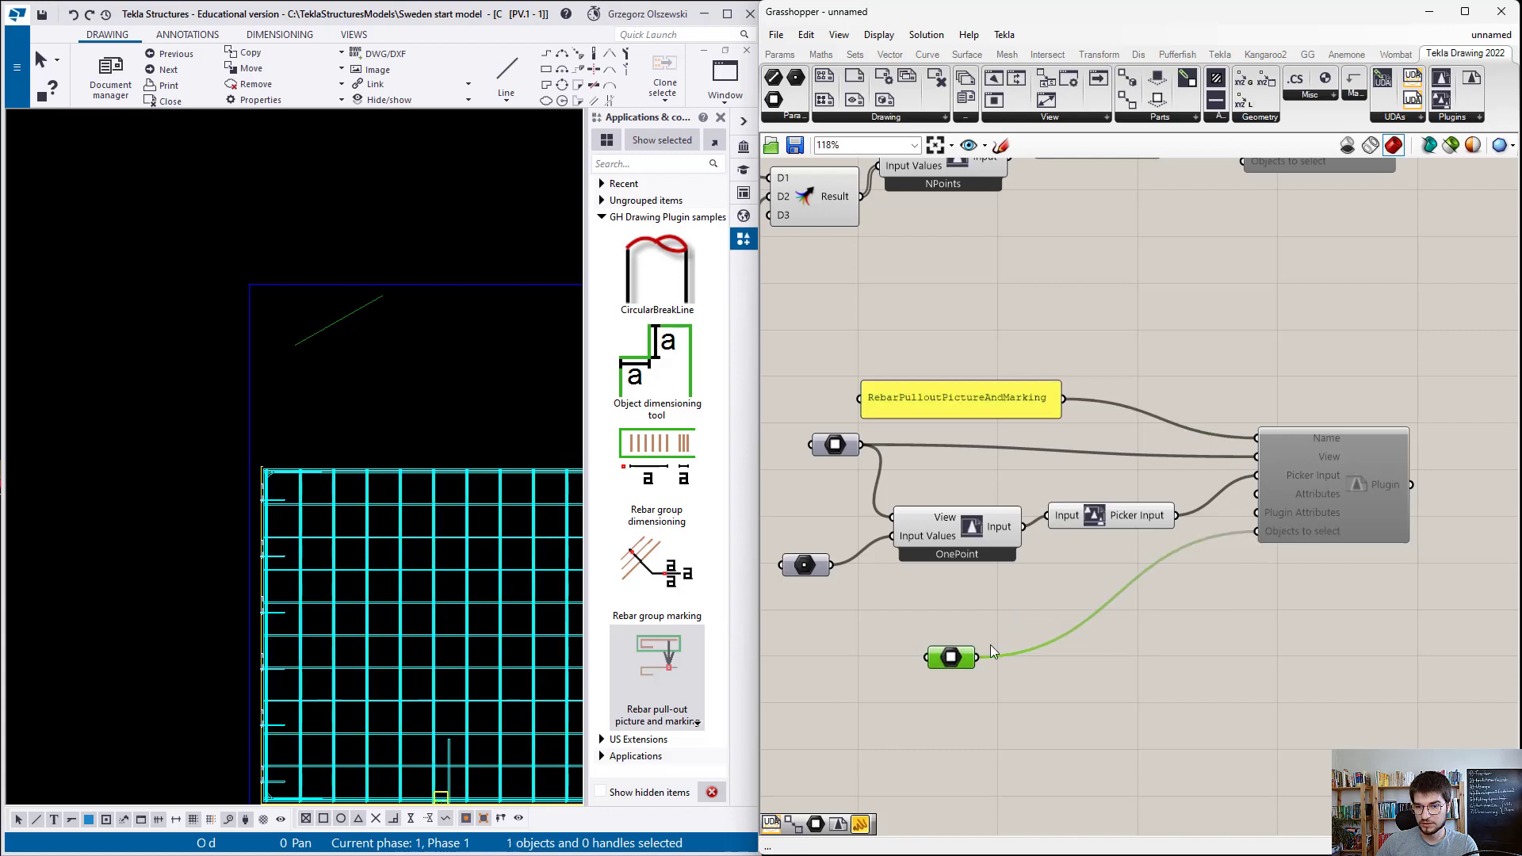
left_click_drag(929, 661, 1053, 632)
right_click(1360, 477)
left_click(1398, 510)
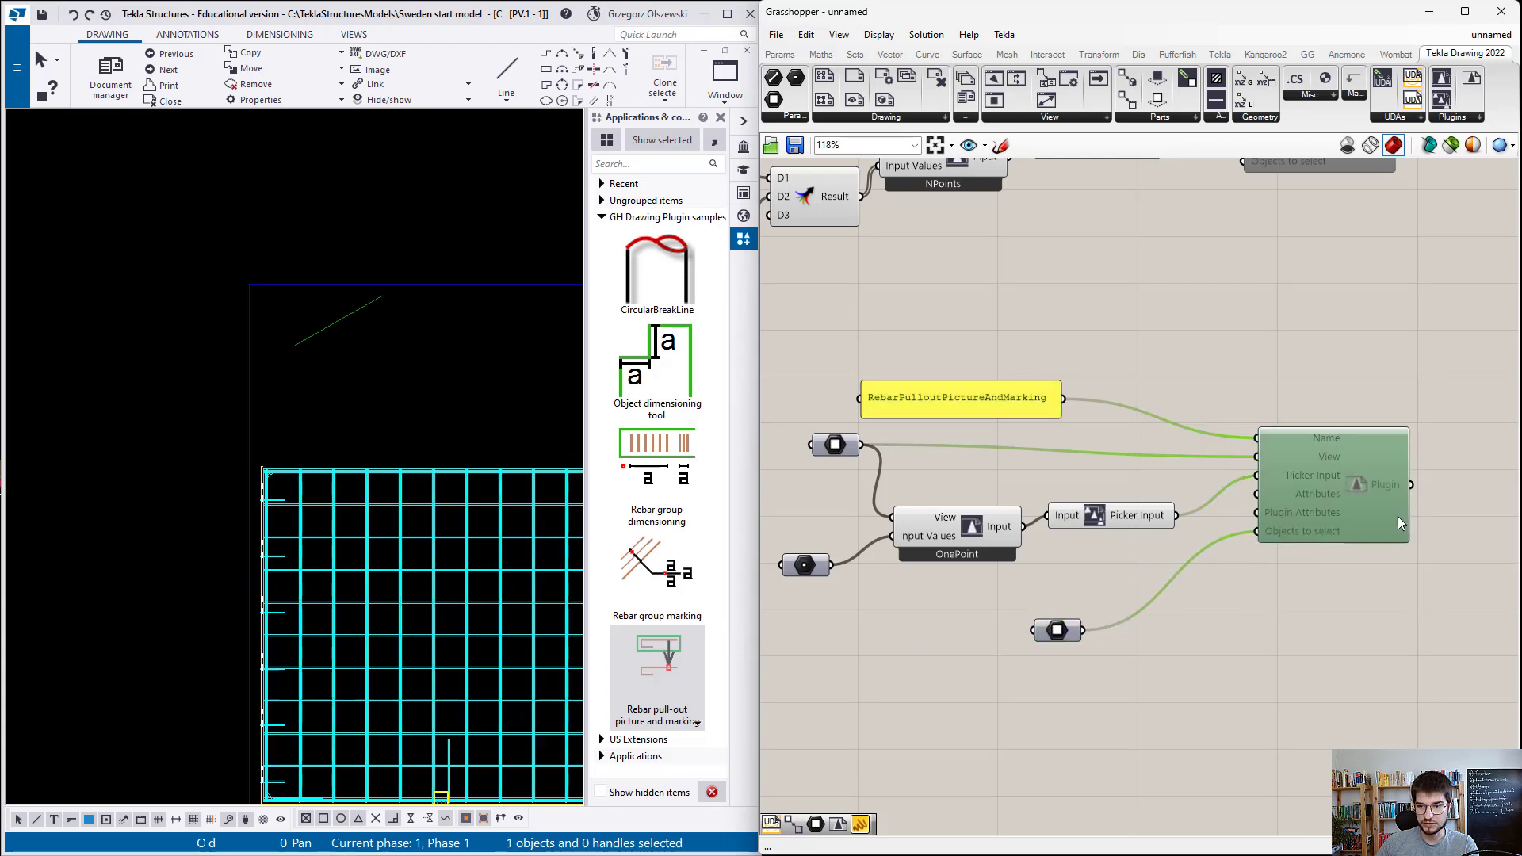
Step: Inspect the inserted rebar pull-out in the Tekla drawing by viewing its Rebar pullout picture and marking properties
scroll(379, 537, "down", 2)
left_click(361, 283)
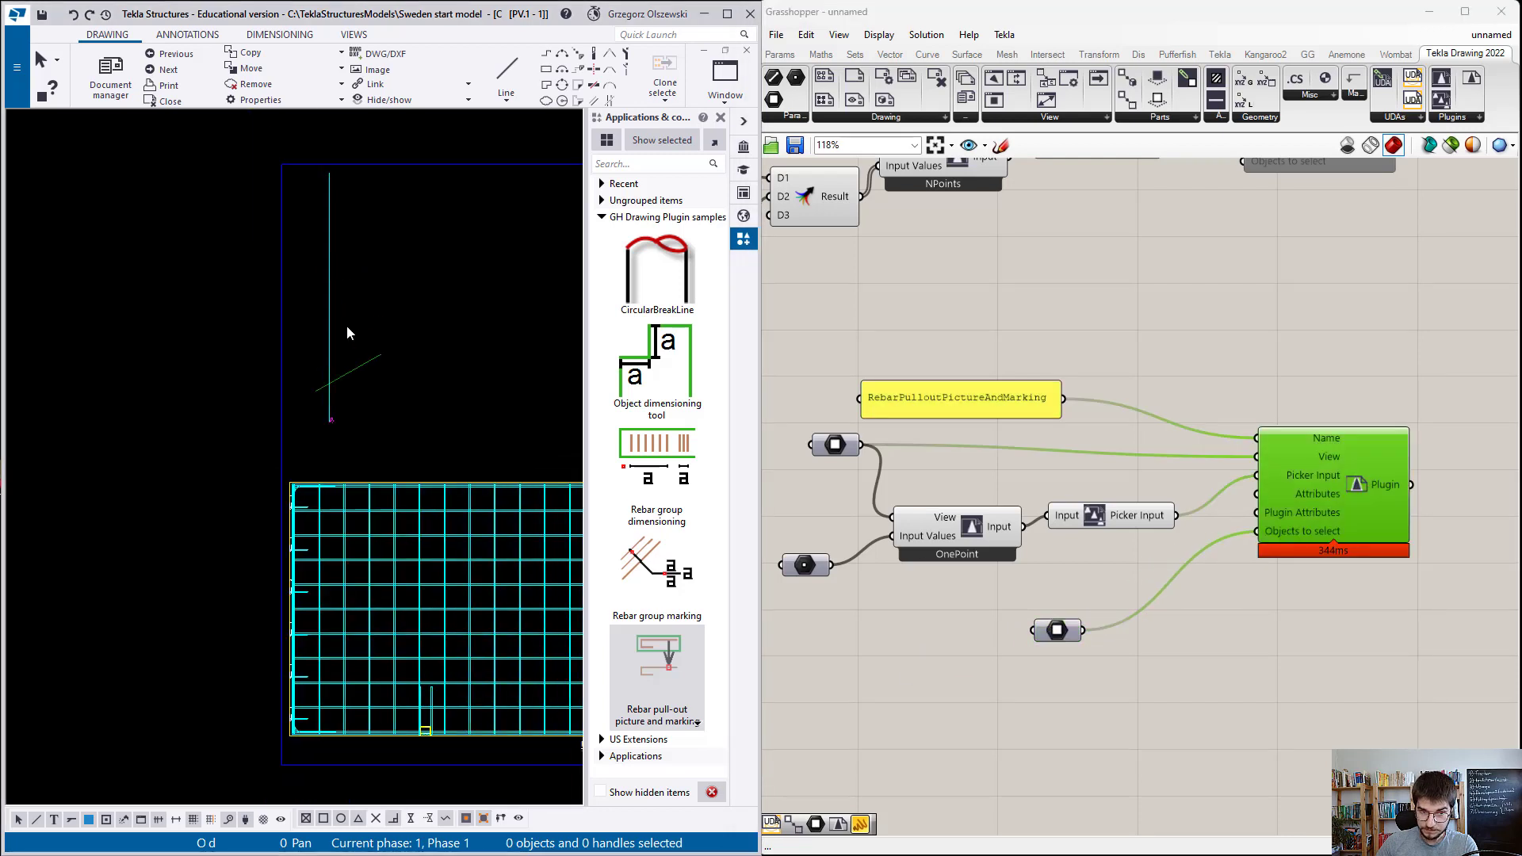
left_click(329, 339)
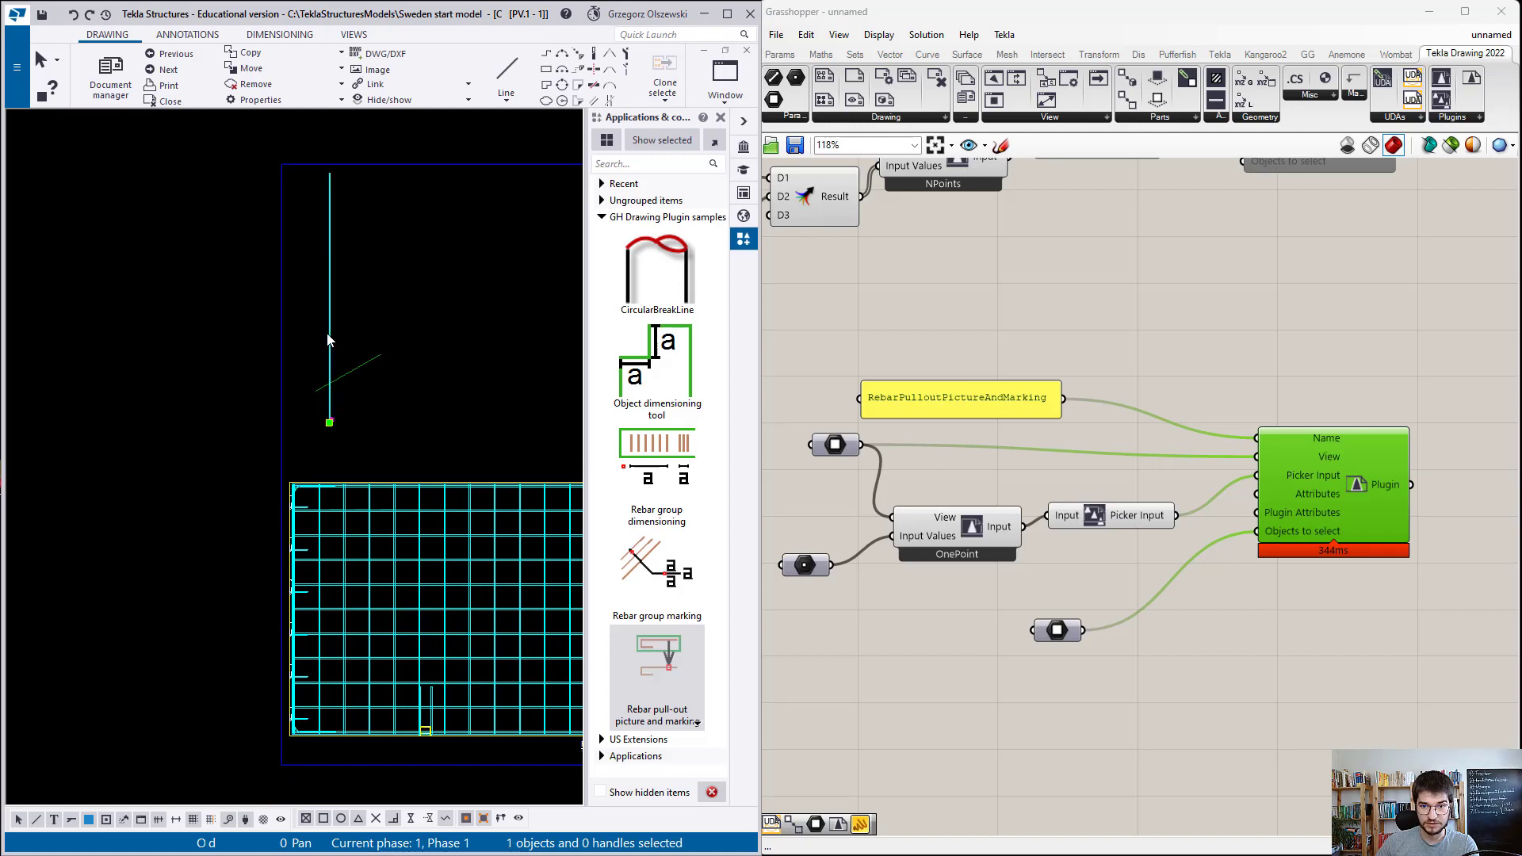
double_click(329, 339)
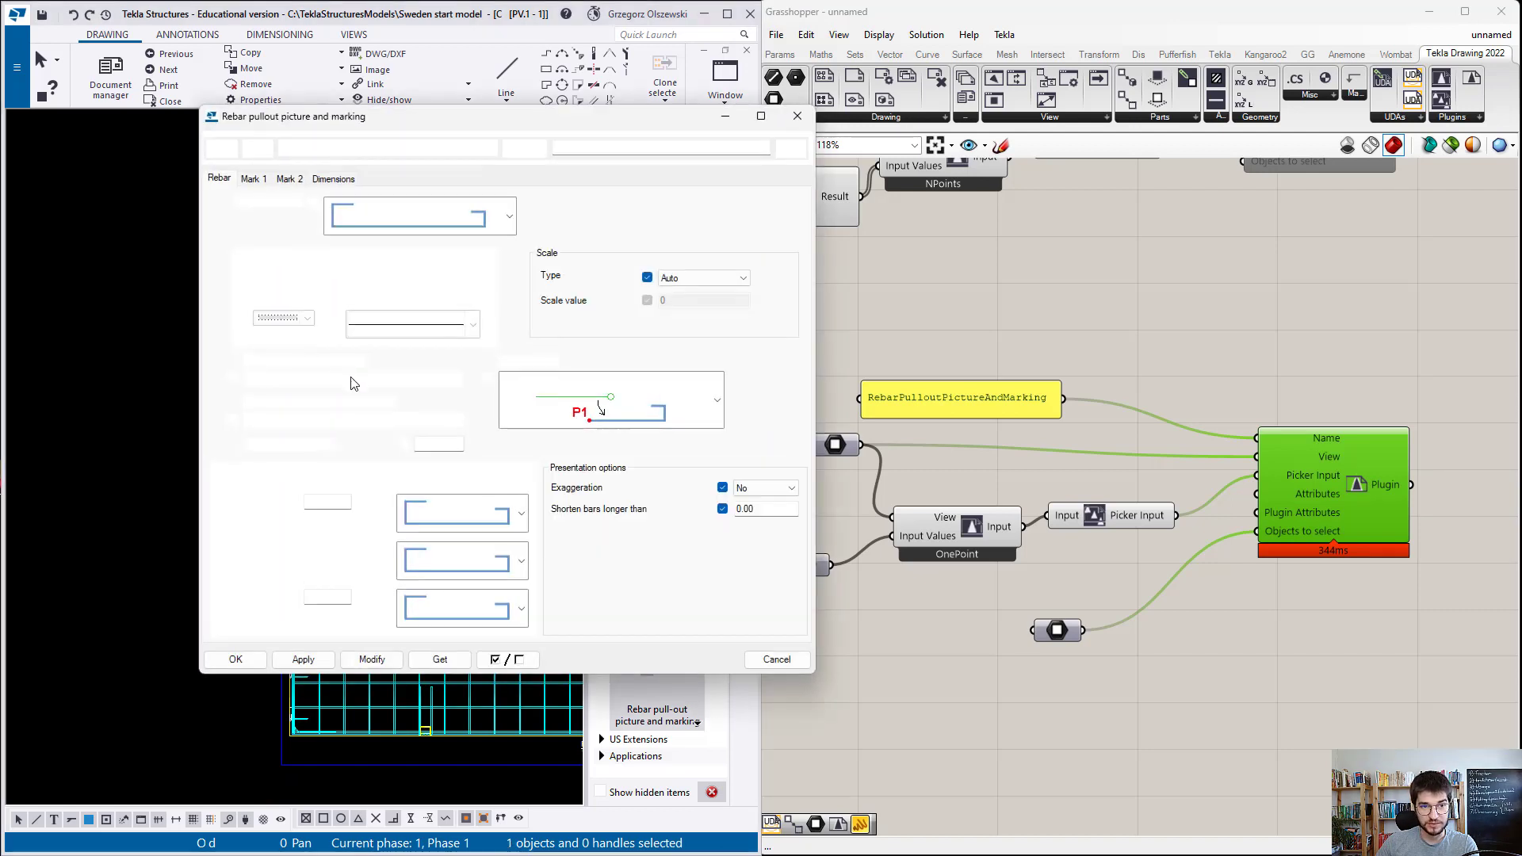
left_click(798, 118)
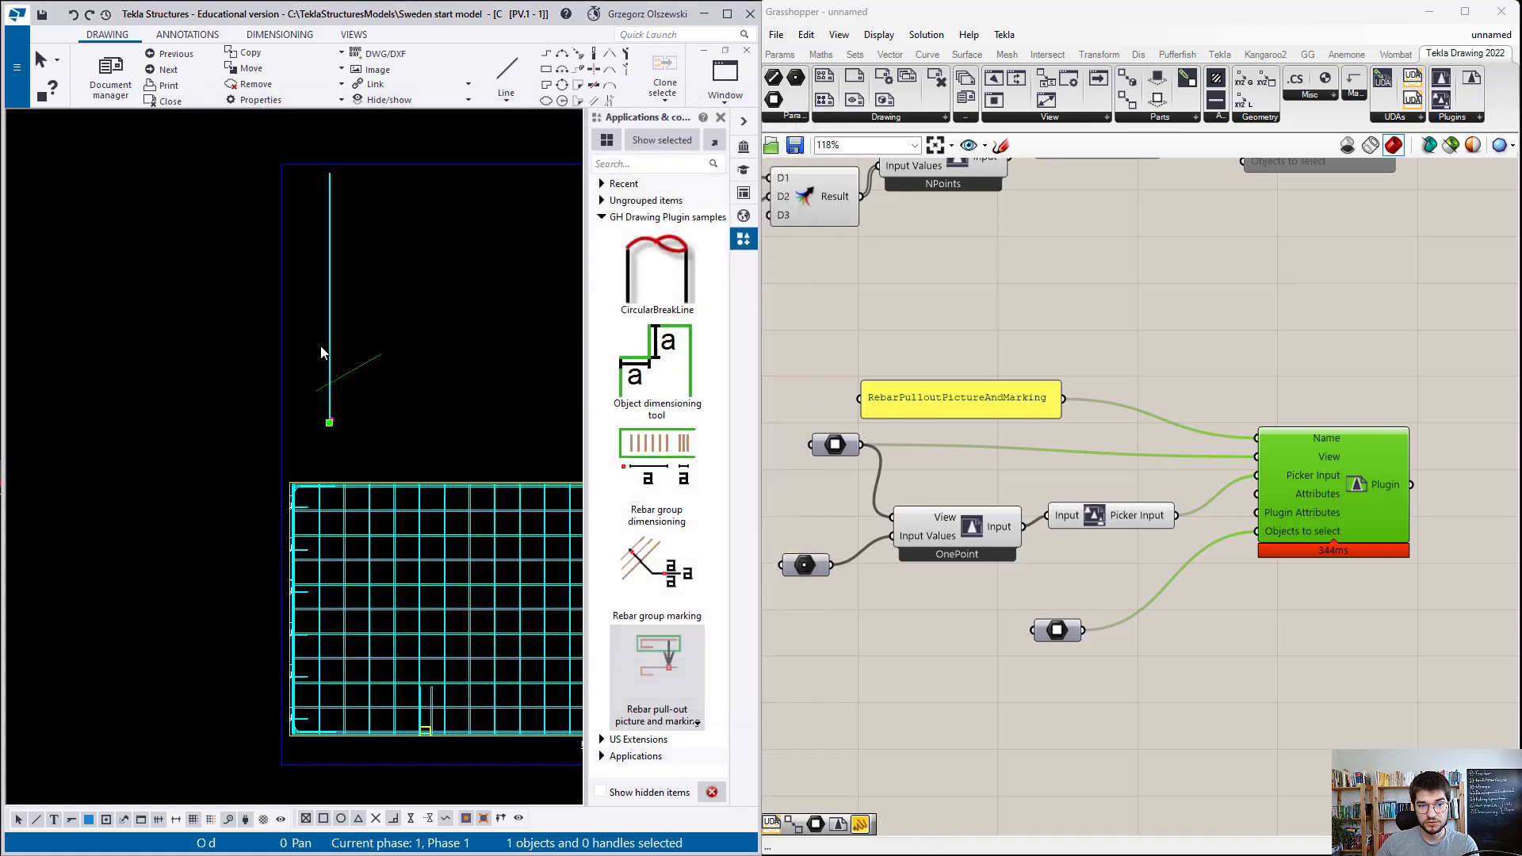
Step: Delete the inserted pull-out and reference multiple rebars from the FRONT view in the Drawing Part parameter feeding Objects to select
key("Delete")
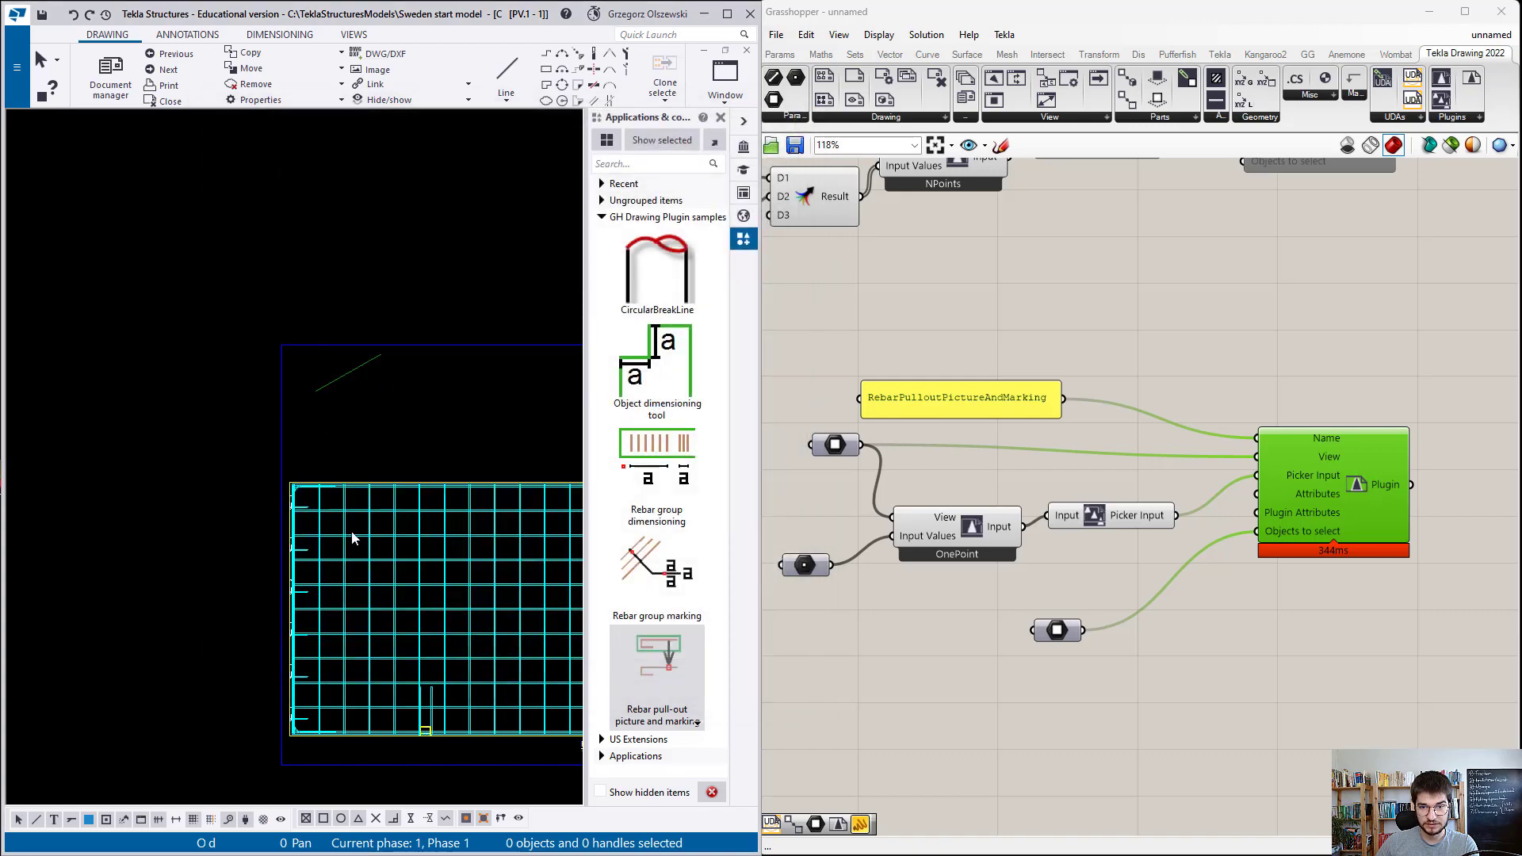
scroll(358, 564, "up", 1)
scroll(358, 564, "up", 3)
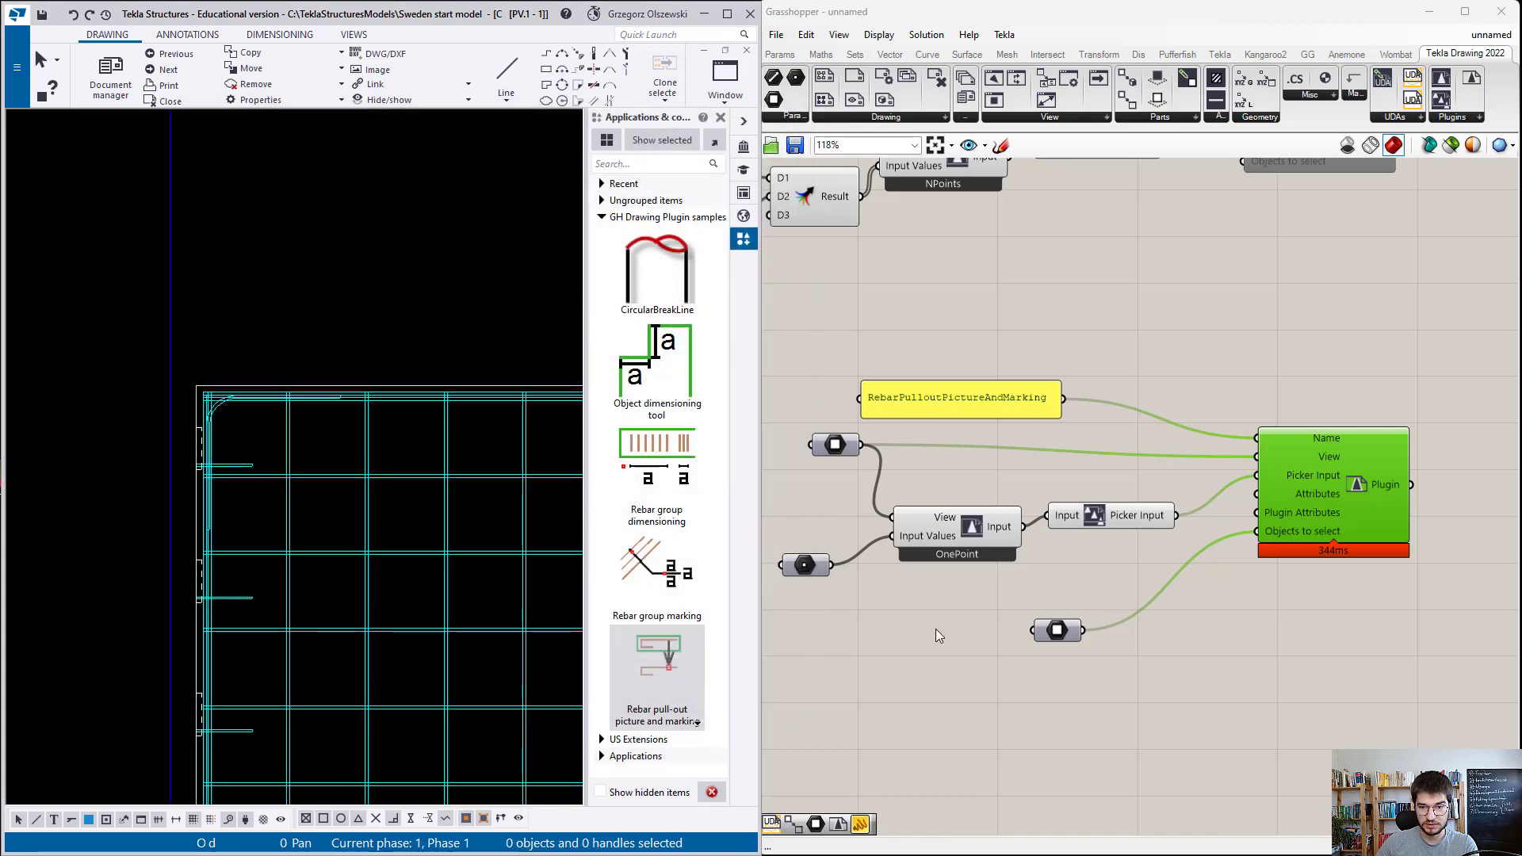
right_click(1061, 632)
left_click(1148, 807)
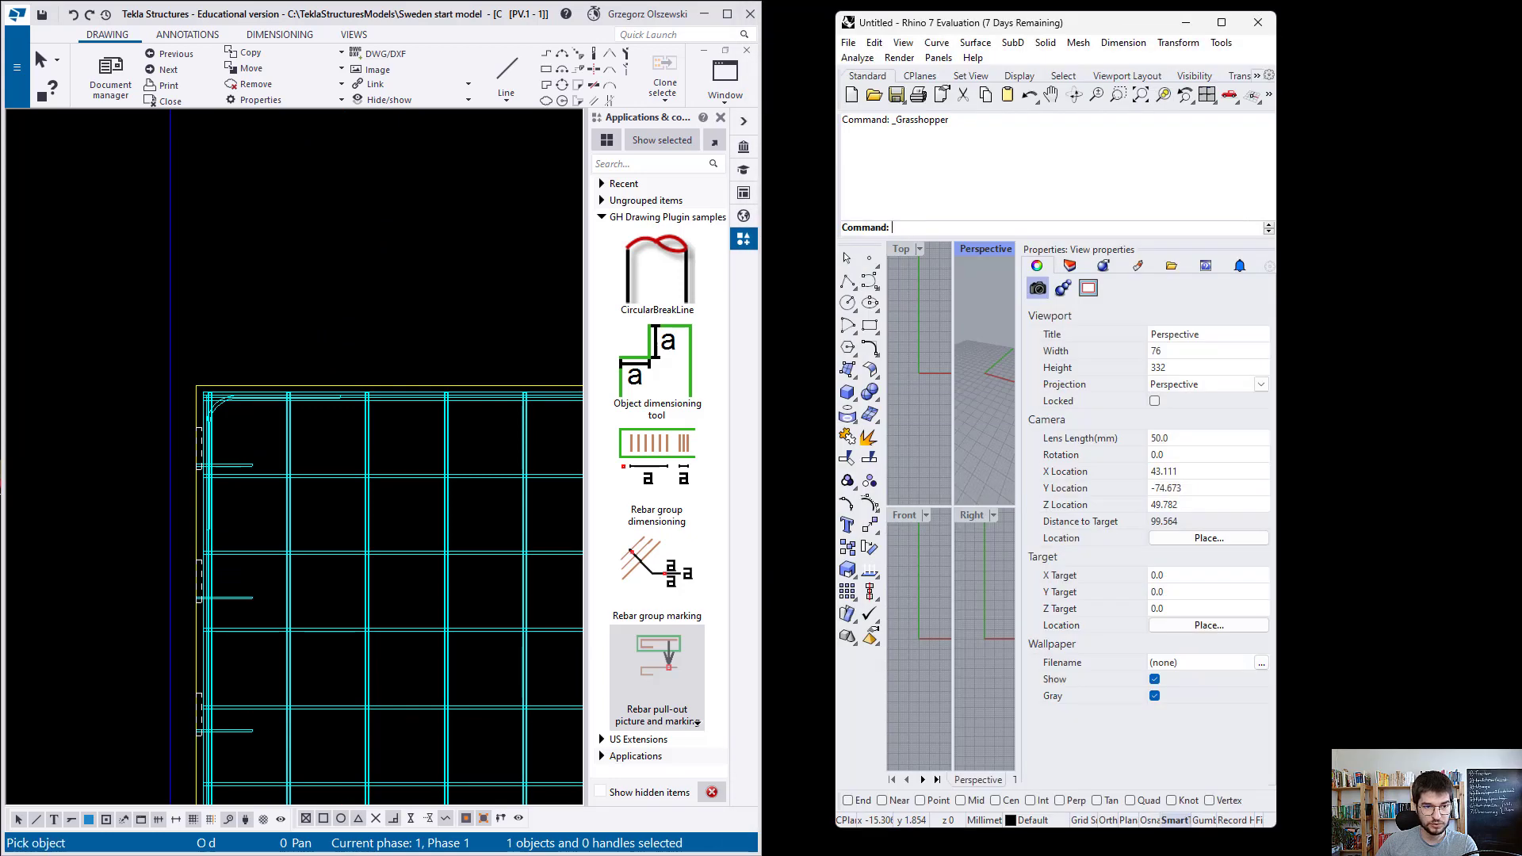
scroll(227, 433, "up", 2)
left_click(201, 392)
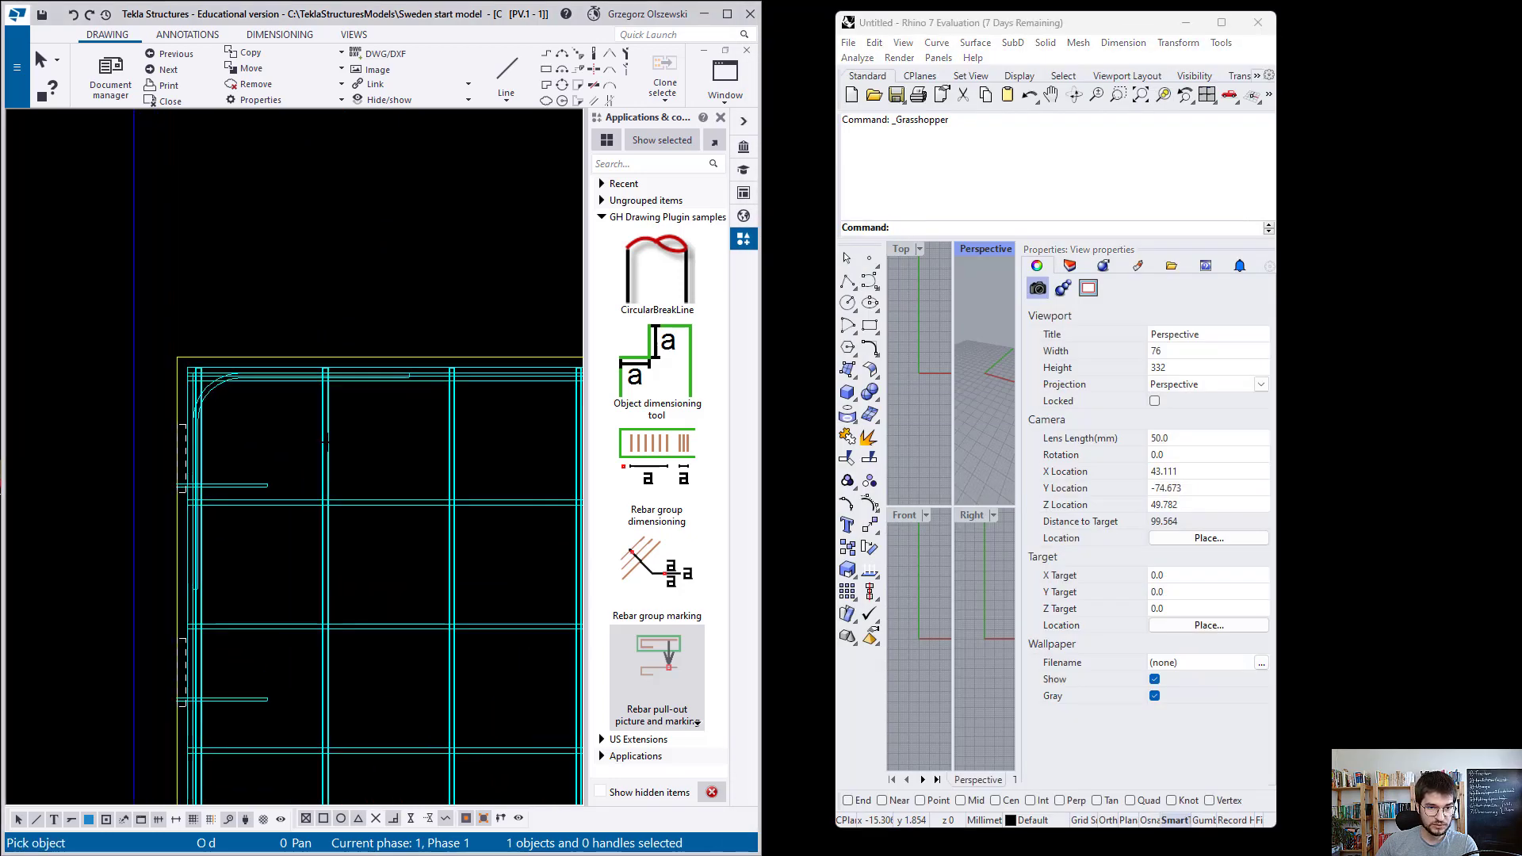
left_click(357, 501)
scroll(231, 519, "down", 2)
right_click(343, 368)
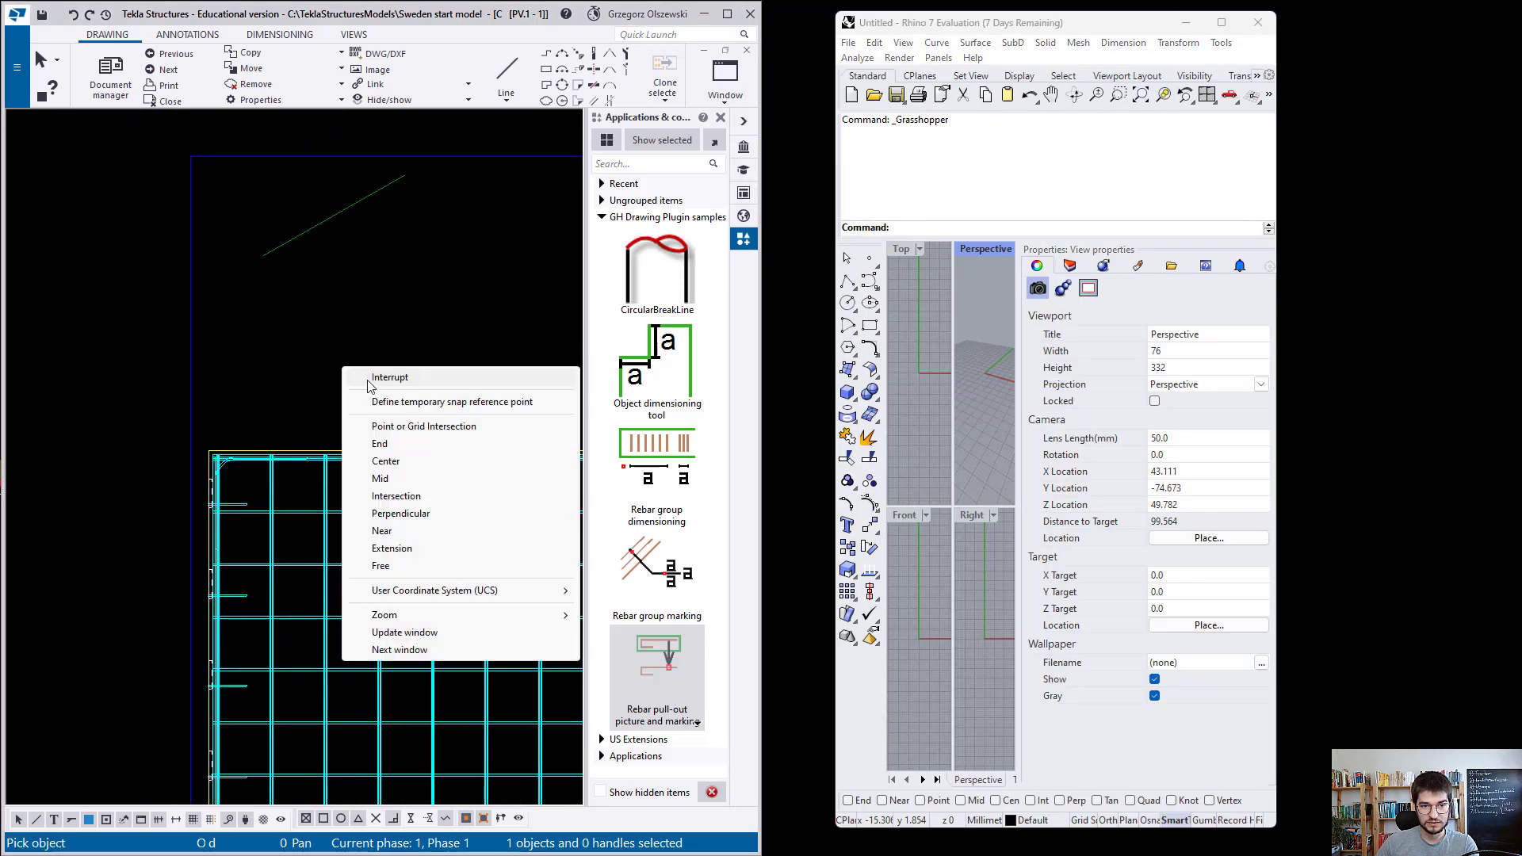
left_click(368, 386)
Step: Move the new rebar pull-out slightly upward in the drawing and check the Drawing Part parameter feeding it
scroll(270, 413, "down", 5)
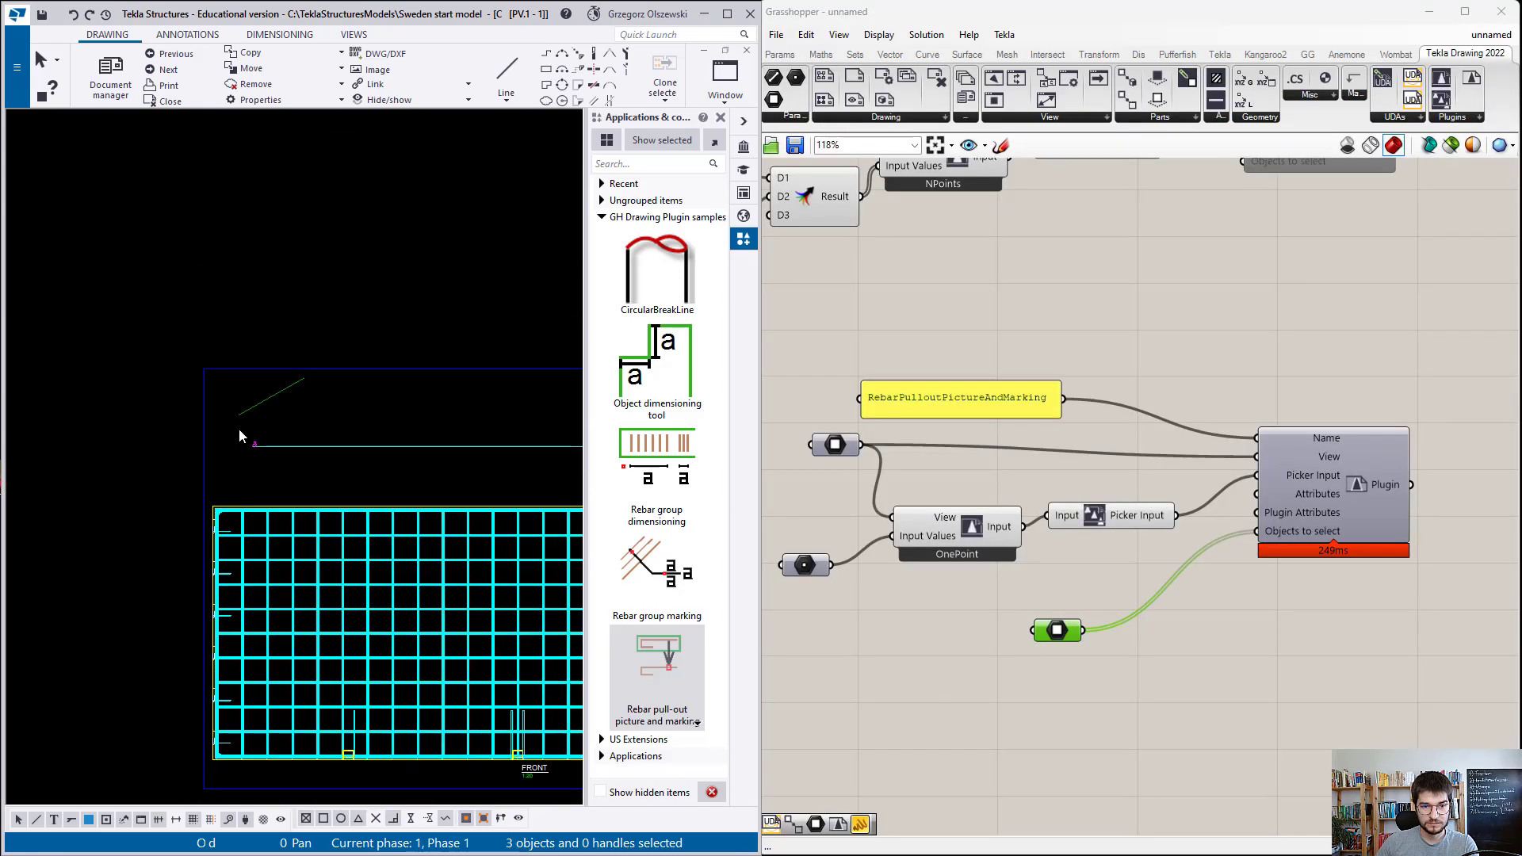
scroll(302, 513, "up", 2)
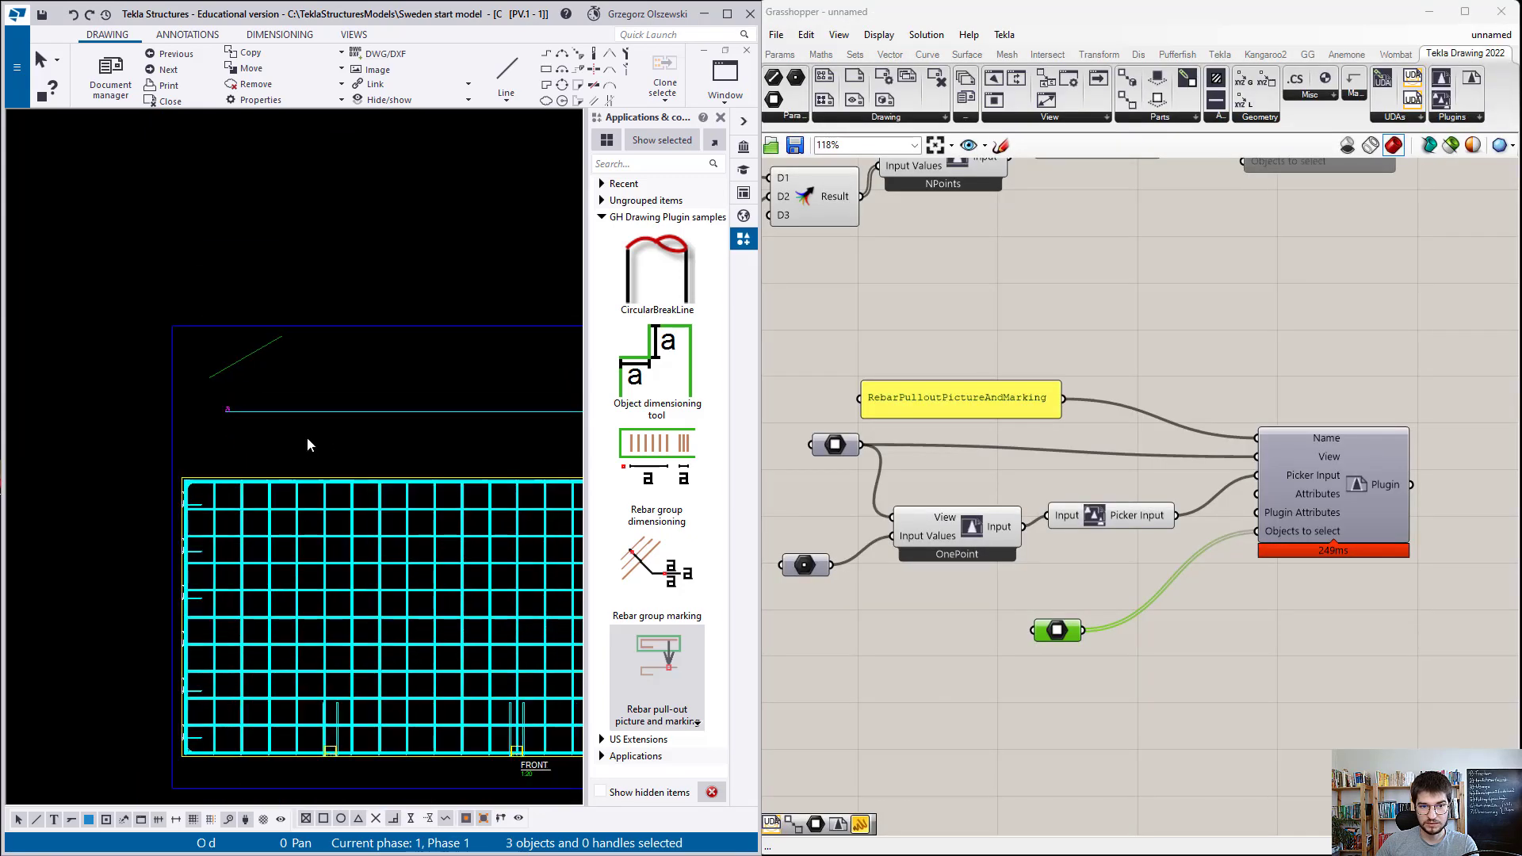
left_click(288, 394)
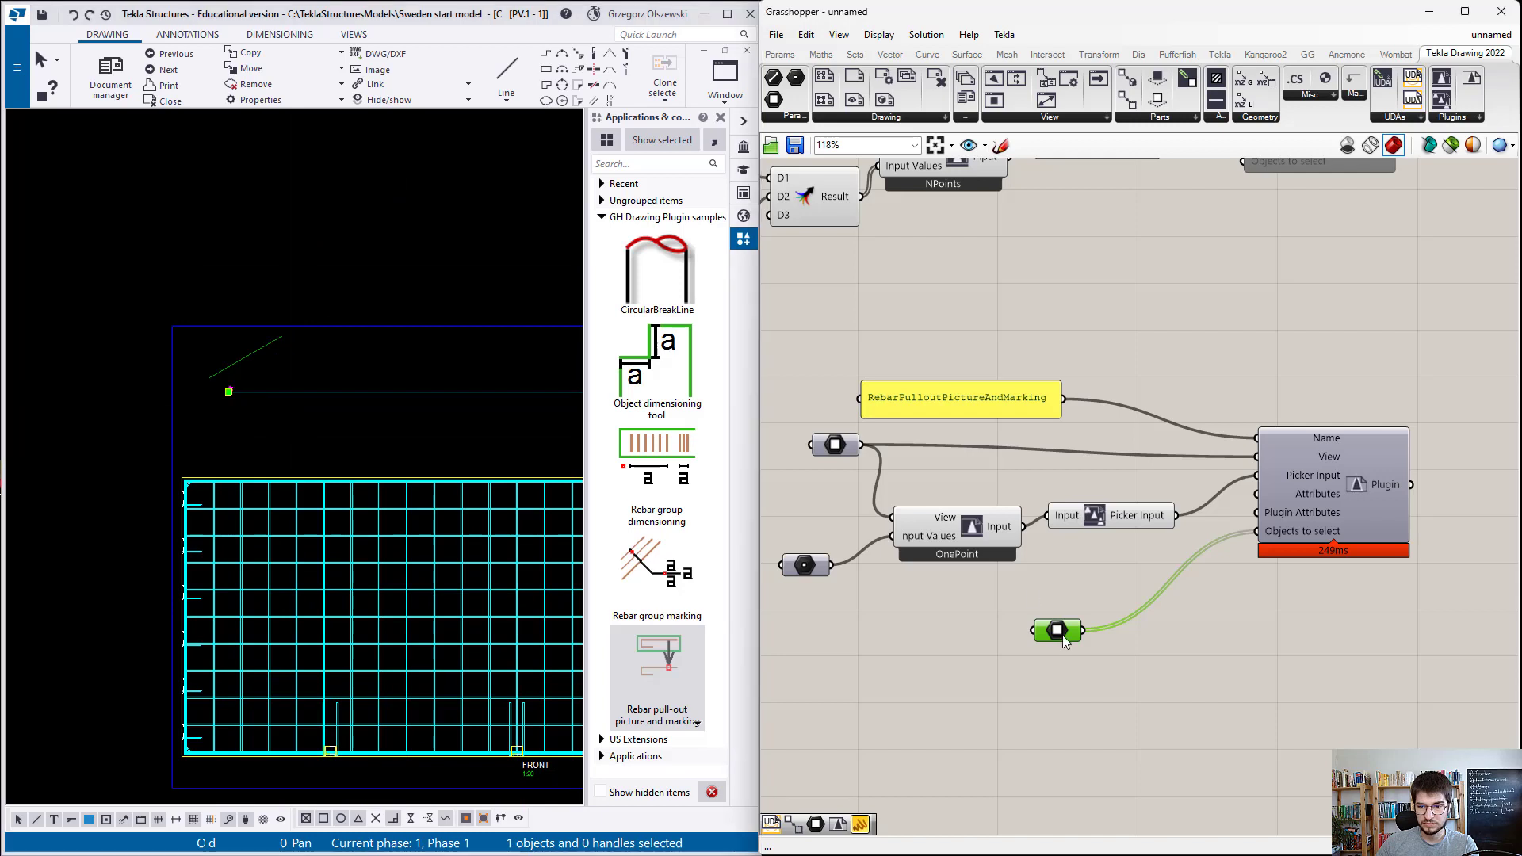
mouse_move(1079, 631)
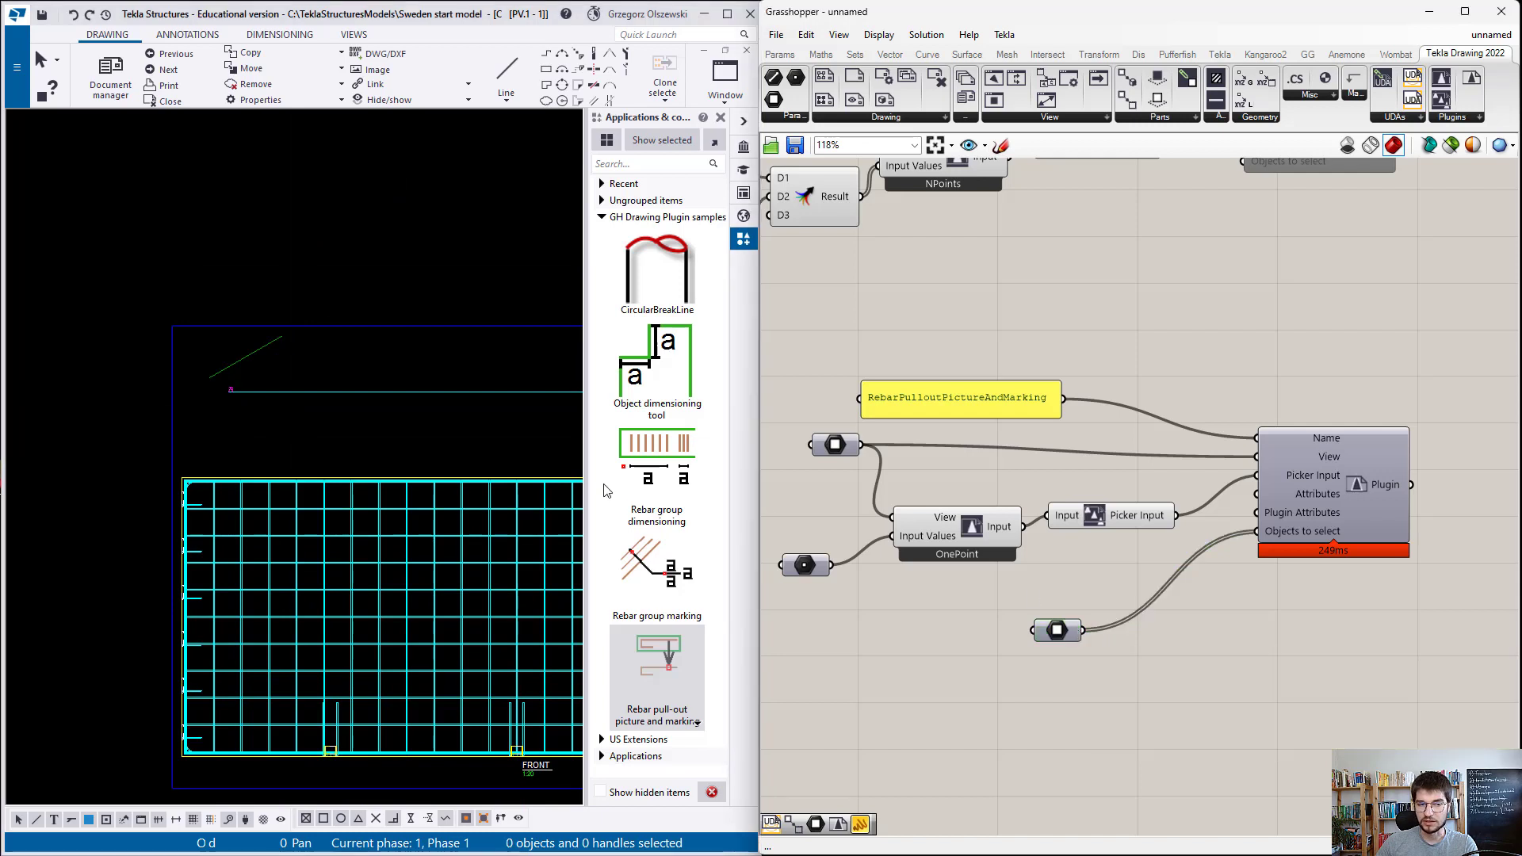
left_click(411, 396)
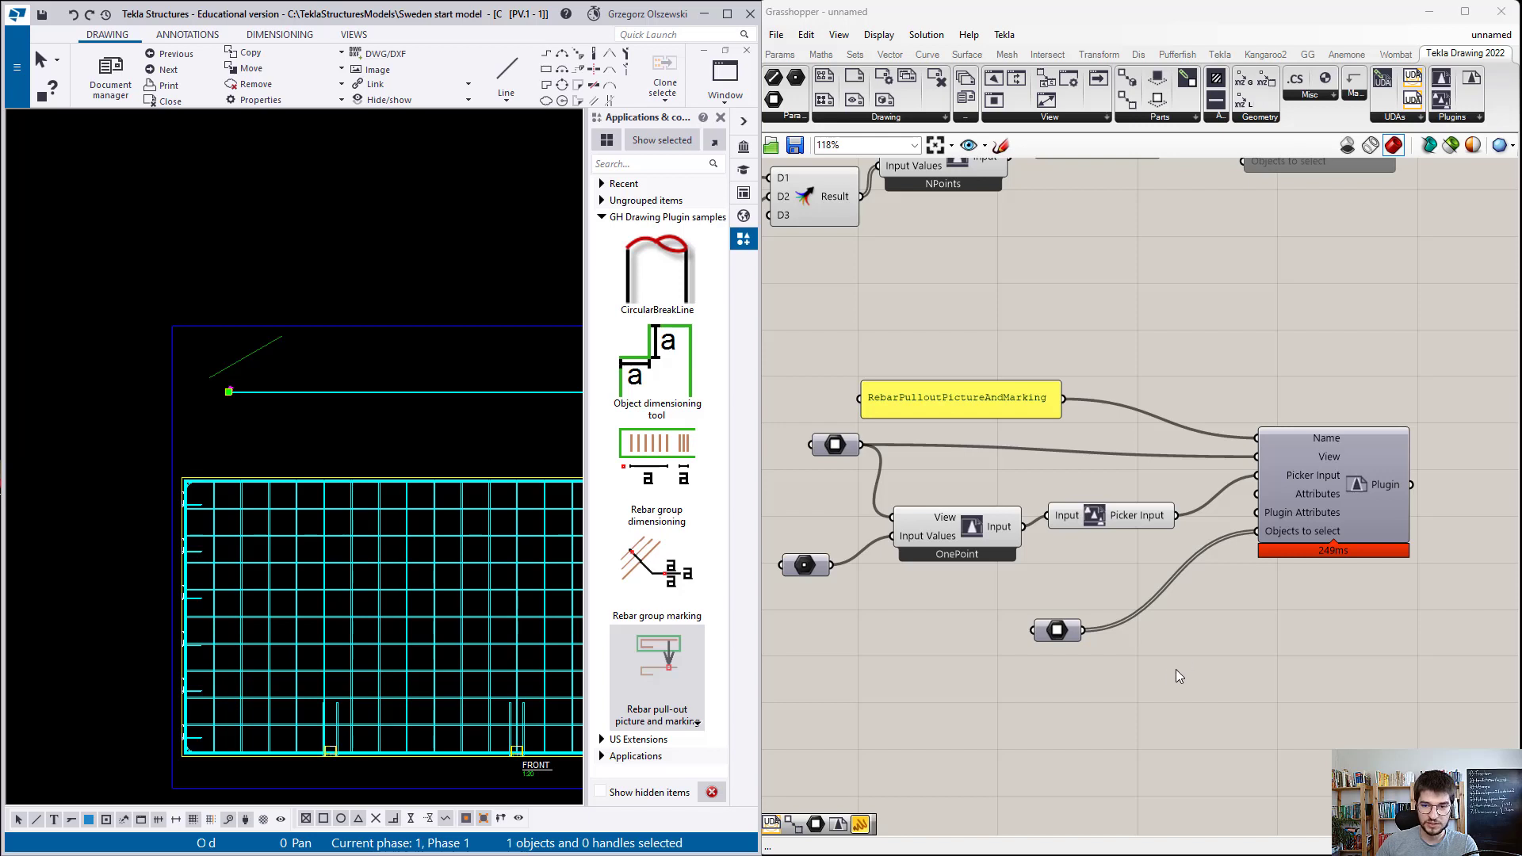
Step: Graft the Drawing Part parameter that feeds the Plugin component's Objects to select input
mouse_move(1078, 639)
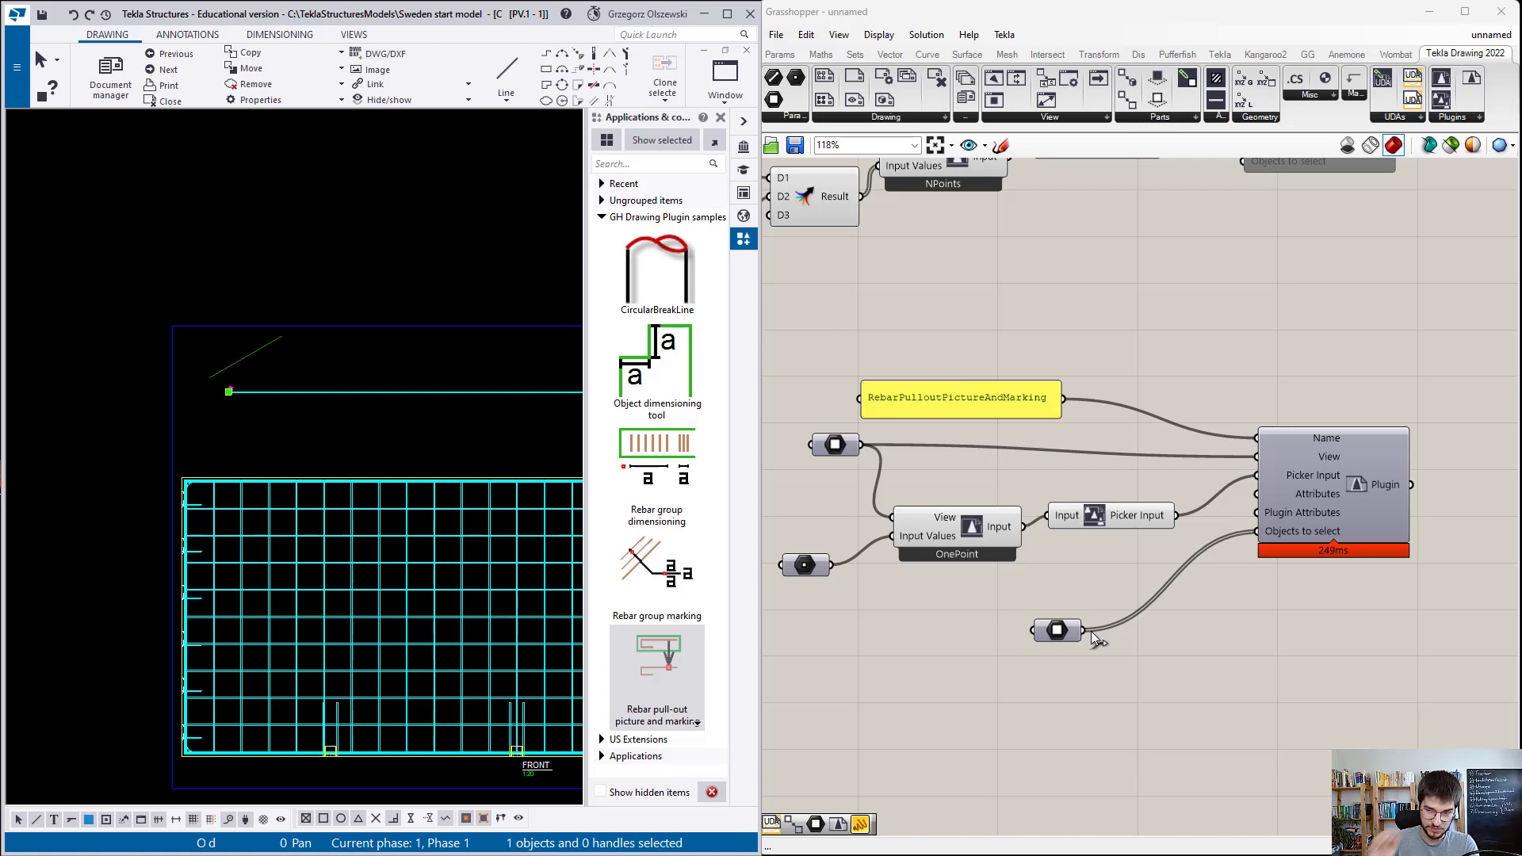
left_click(1073, 637)
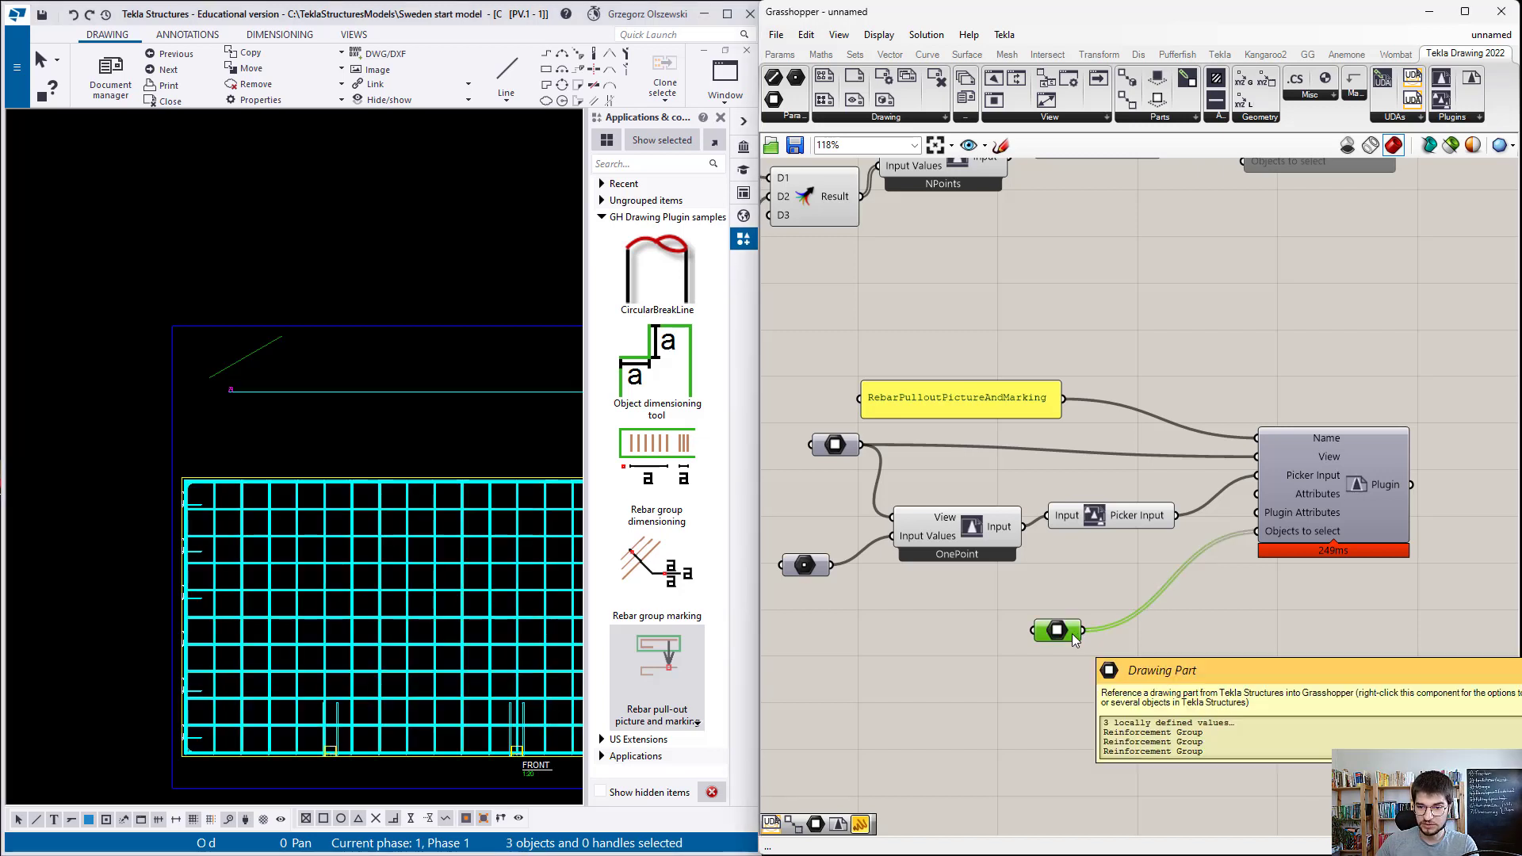
right_click(1074, 641)
left_click(1110, 756)
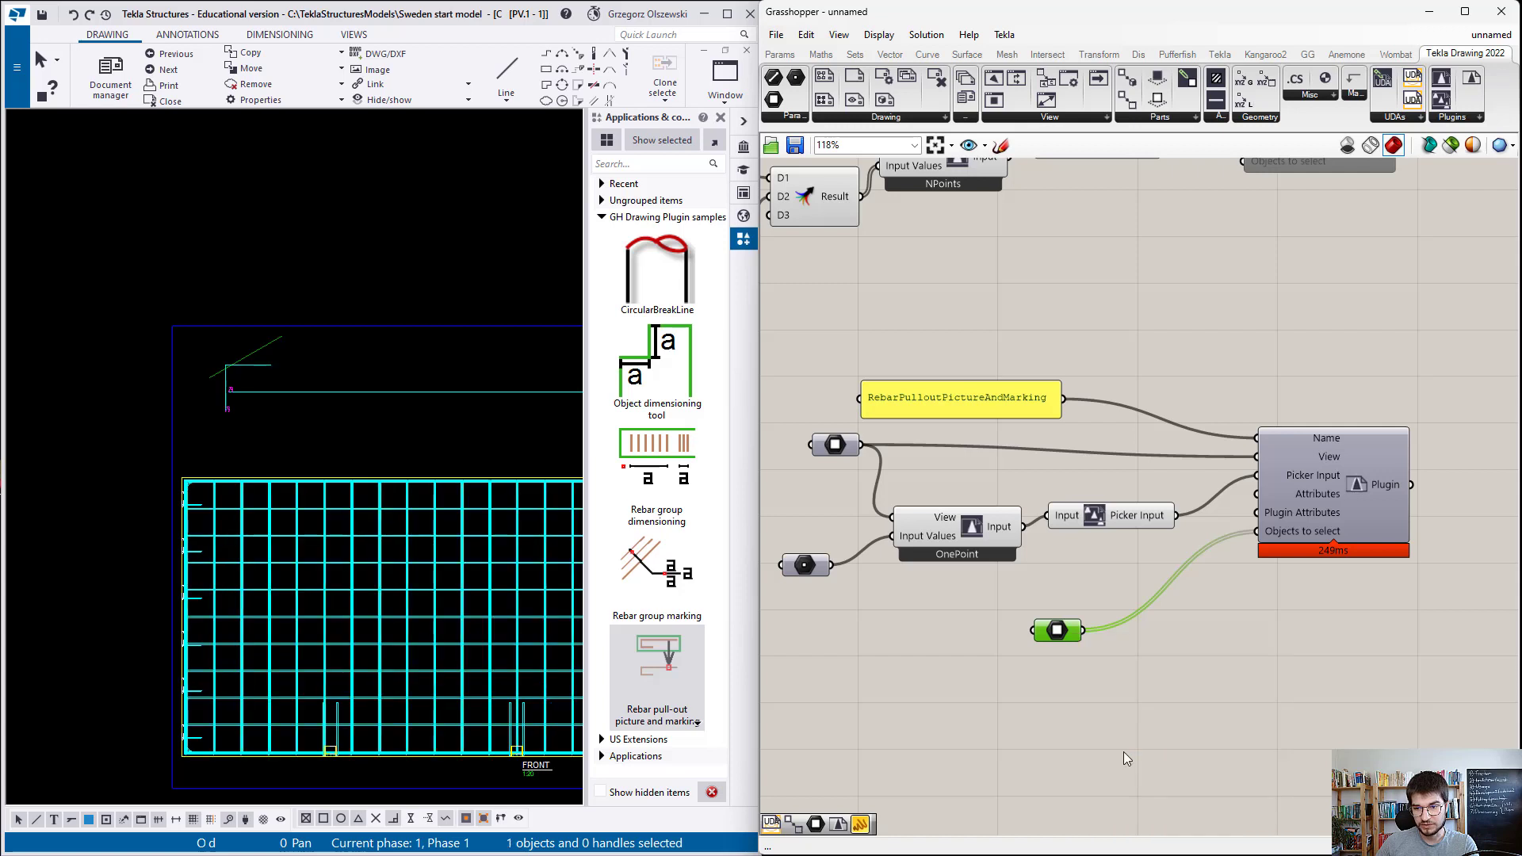
left_click(361, 432)
left_click(361, 432)
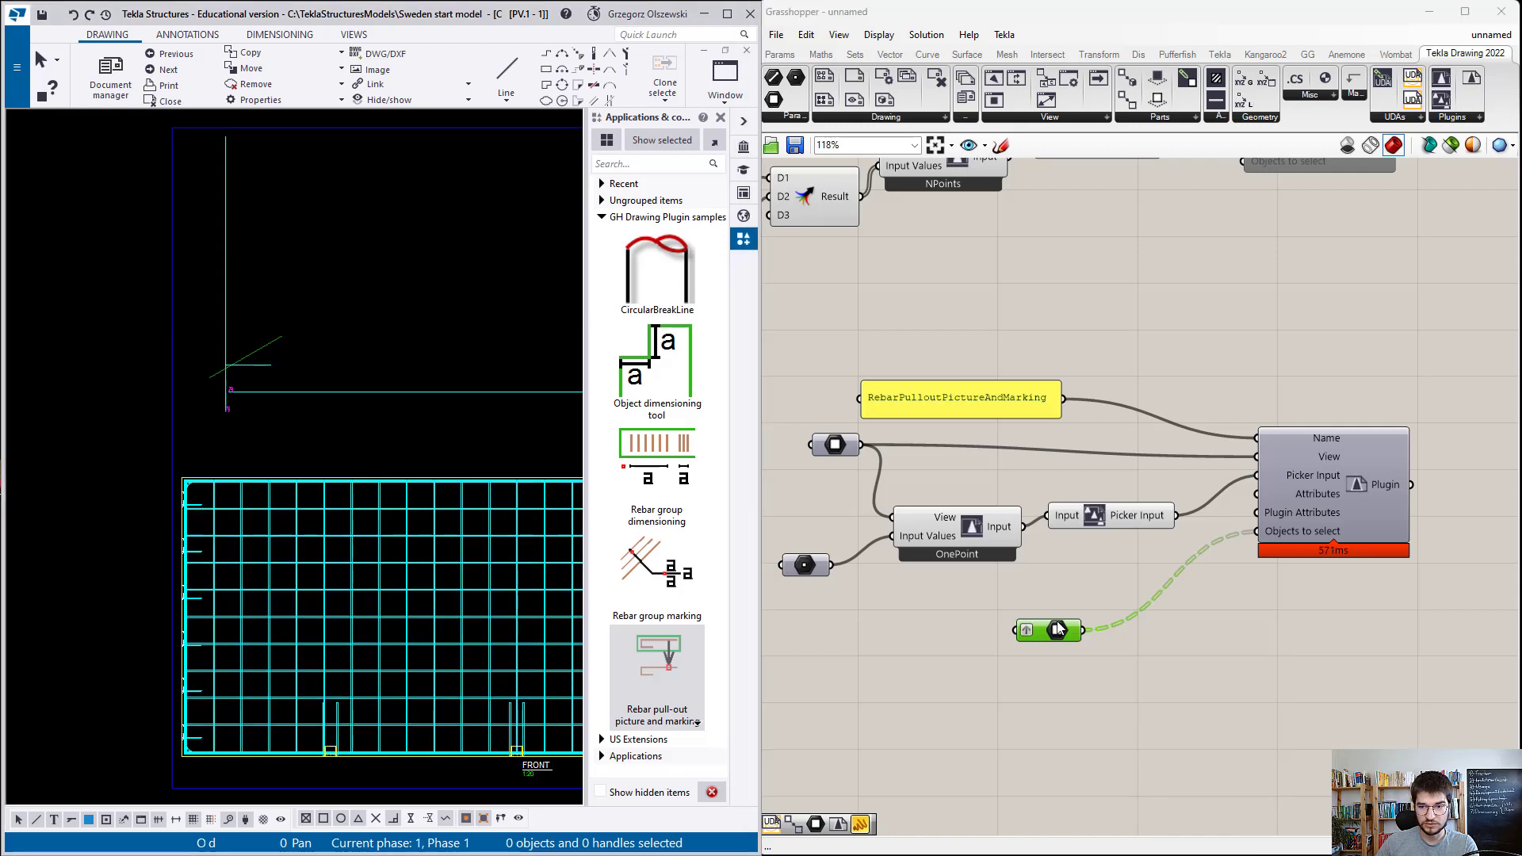
mouse_move(1070, 642)
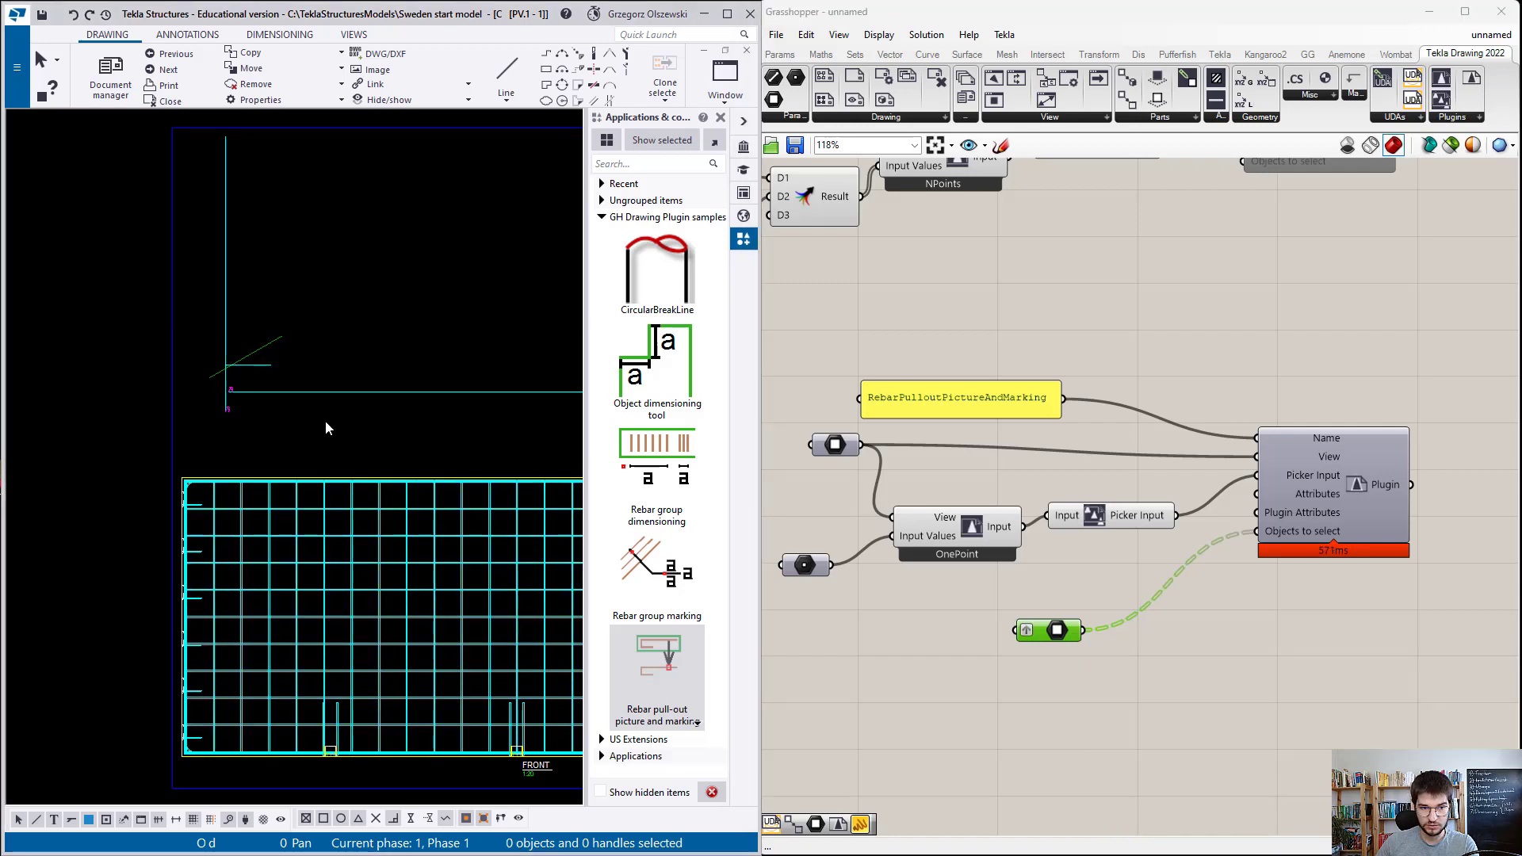
Step: Delete the existing rebar pull-outs above the FRONT view and recompute the Grasshopper definition
left_click_drag(325, 416, 232, 380)
key("Delete")
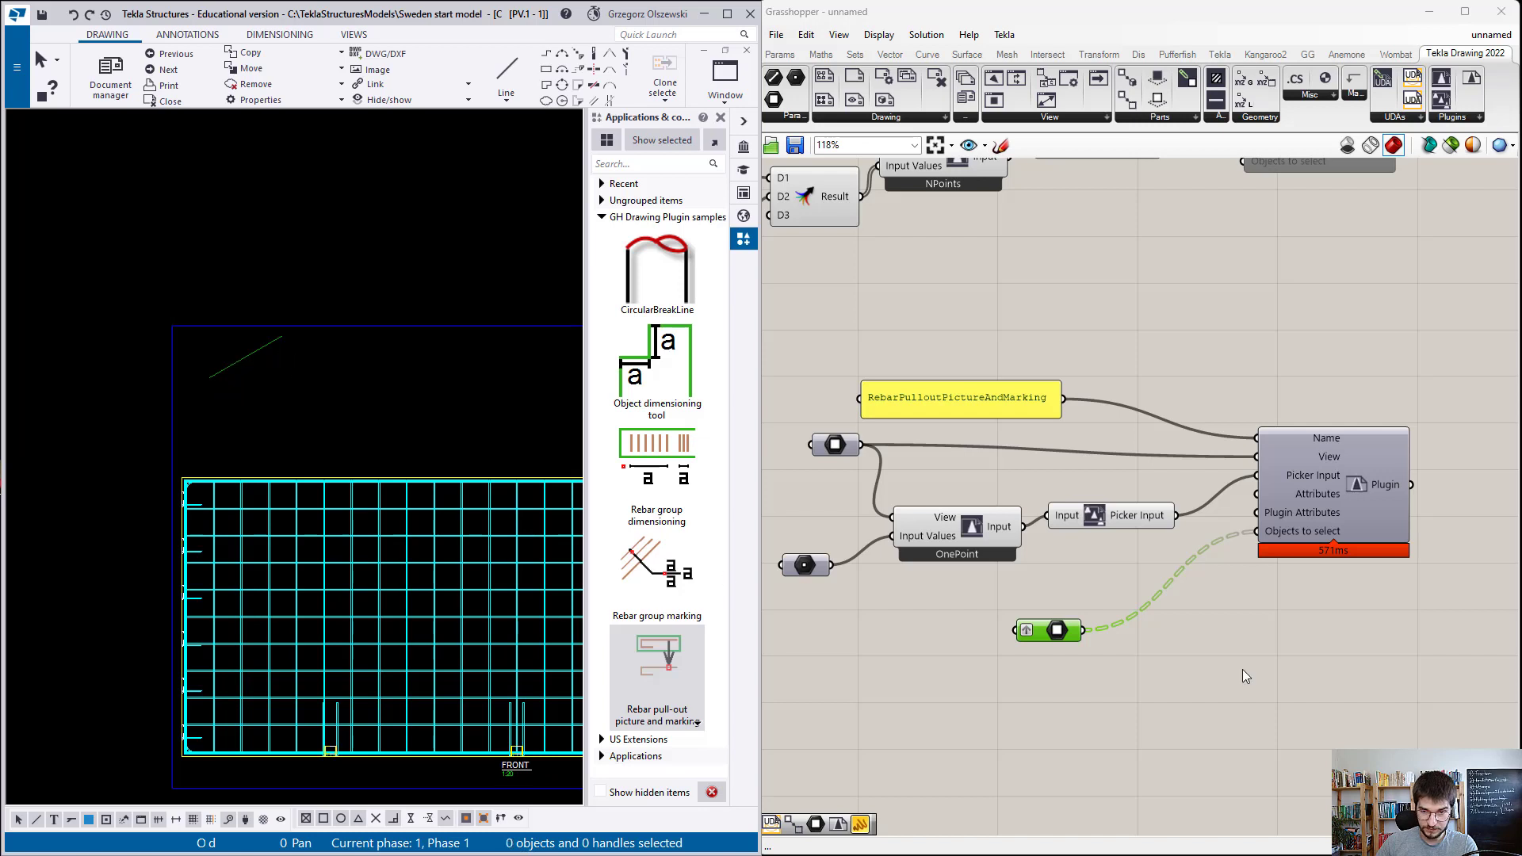
right_click(1228, 647)
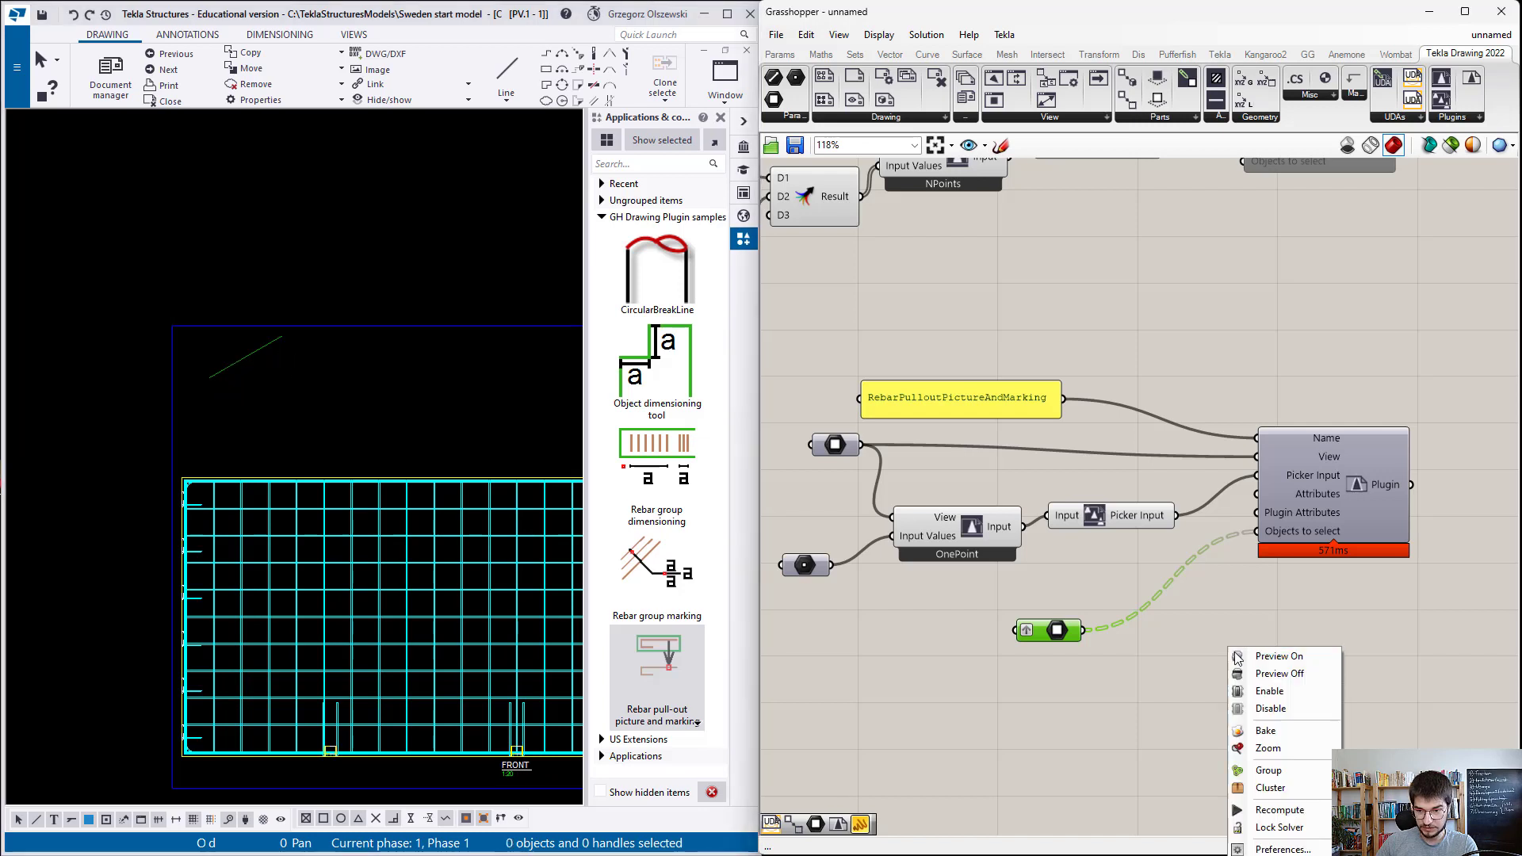
left_click(1280, 809)
Step: Spread the overlapping rebar pull-outs apart in the drawing and disable the RebarPulloutPictureAndMarking Plugin component
left_click_drag(329, 412, 317, 445)
left_click_drag(226, 313, 208, 317)
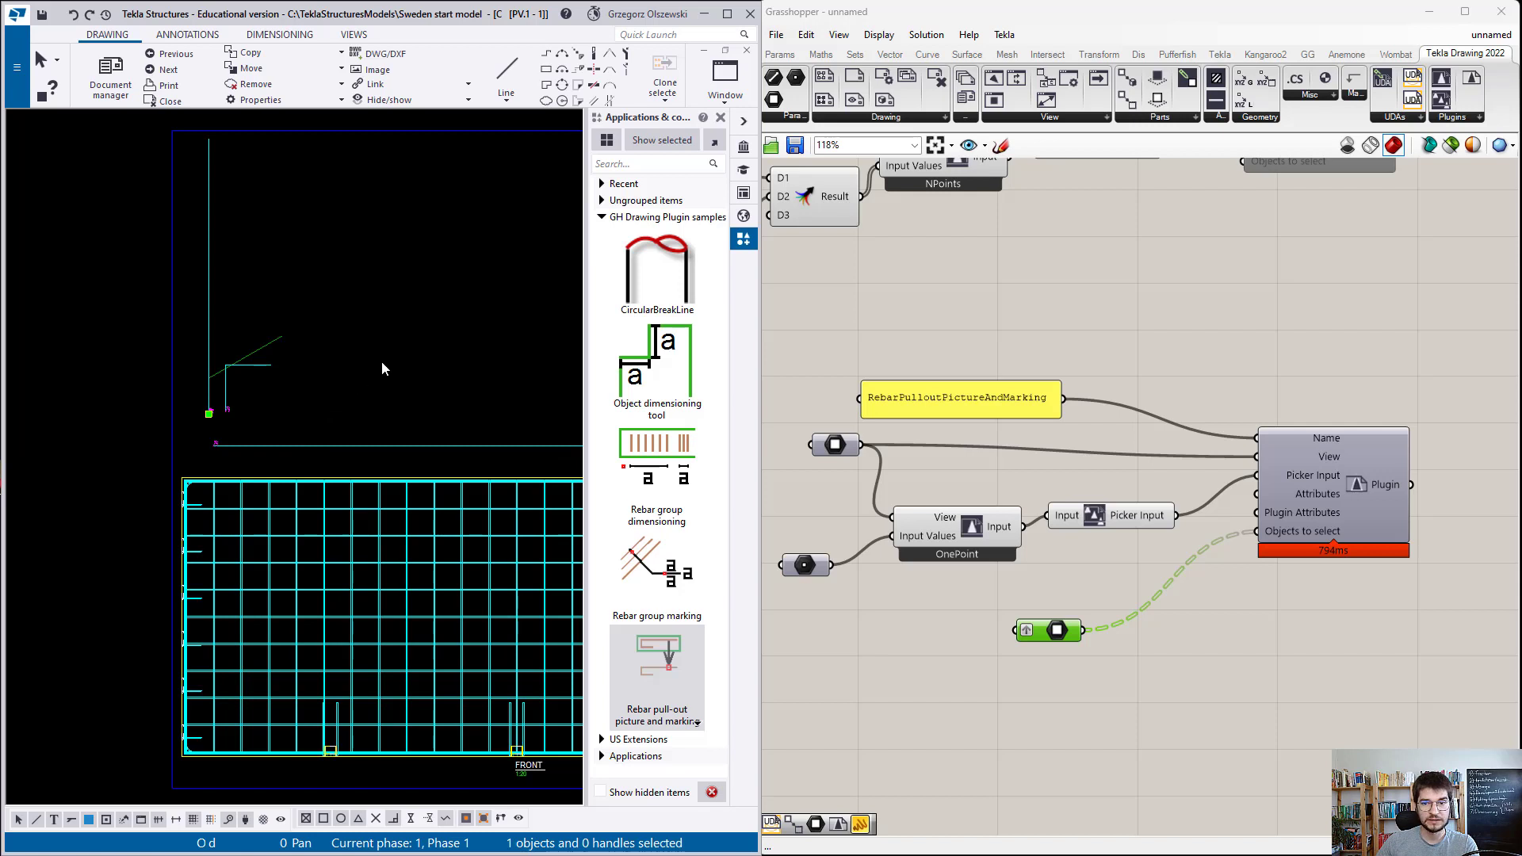
right_click(1357, 483)
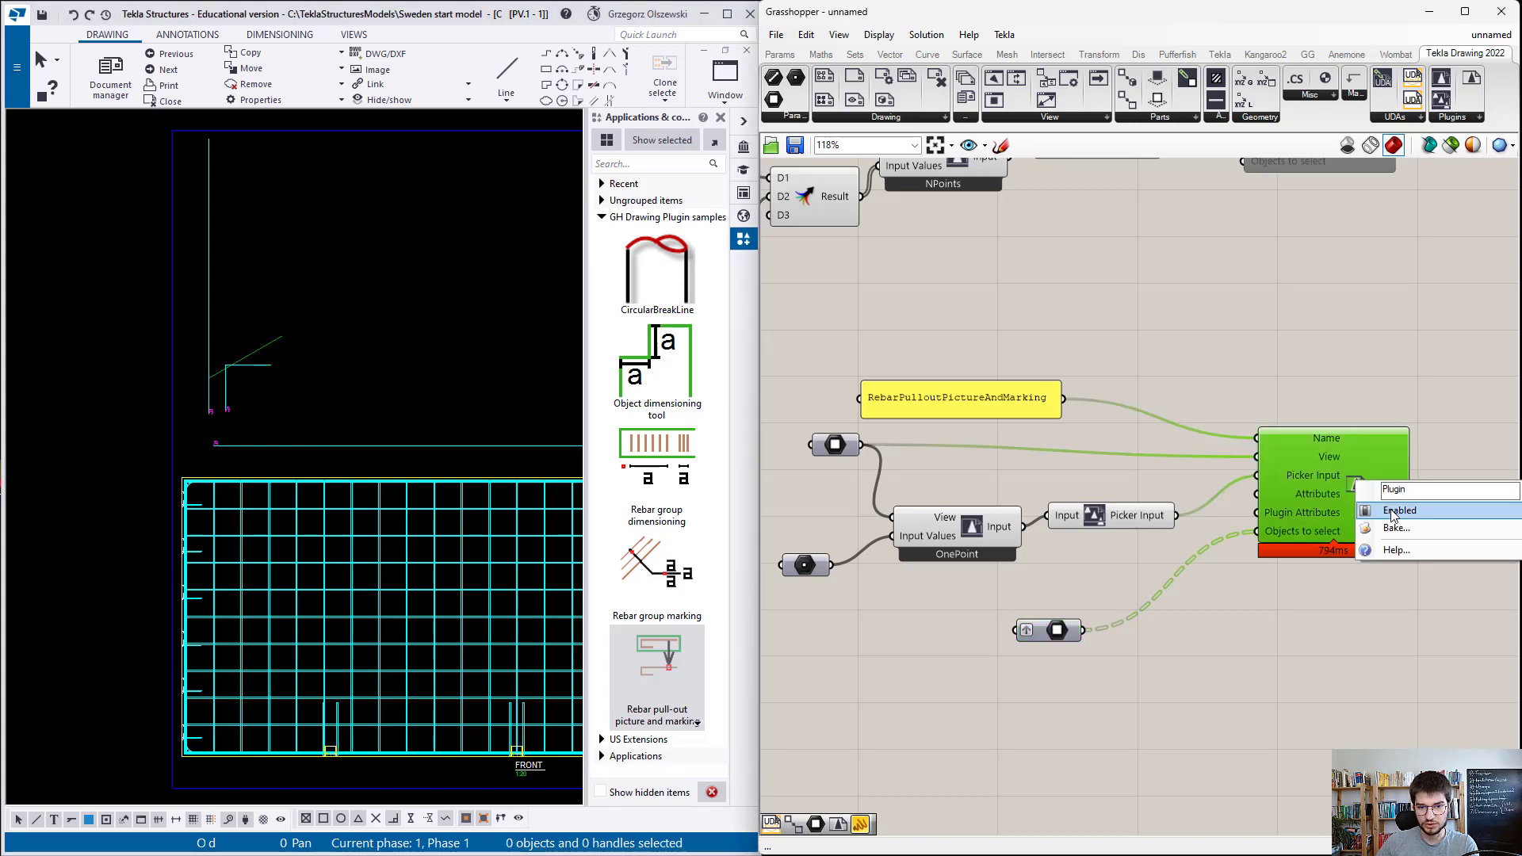
left_click(1392, 512)
Step: Try to place a Rebar group dimensioning line in the FRONT view with no rebar group selected
scroll(458, 381, "down", 2)
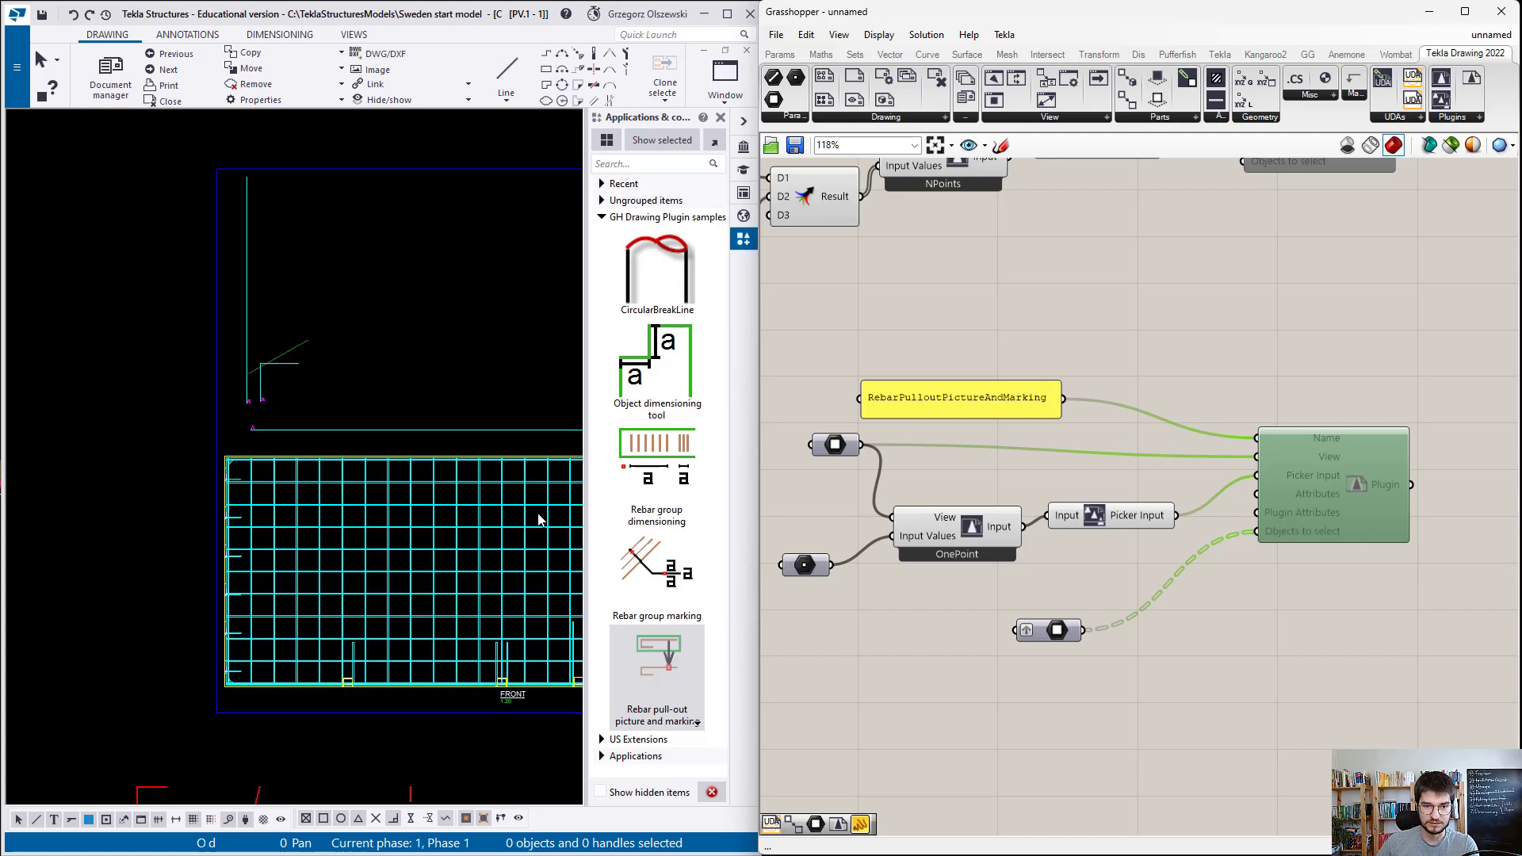
scroll(540, 520, "up", 3)
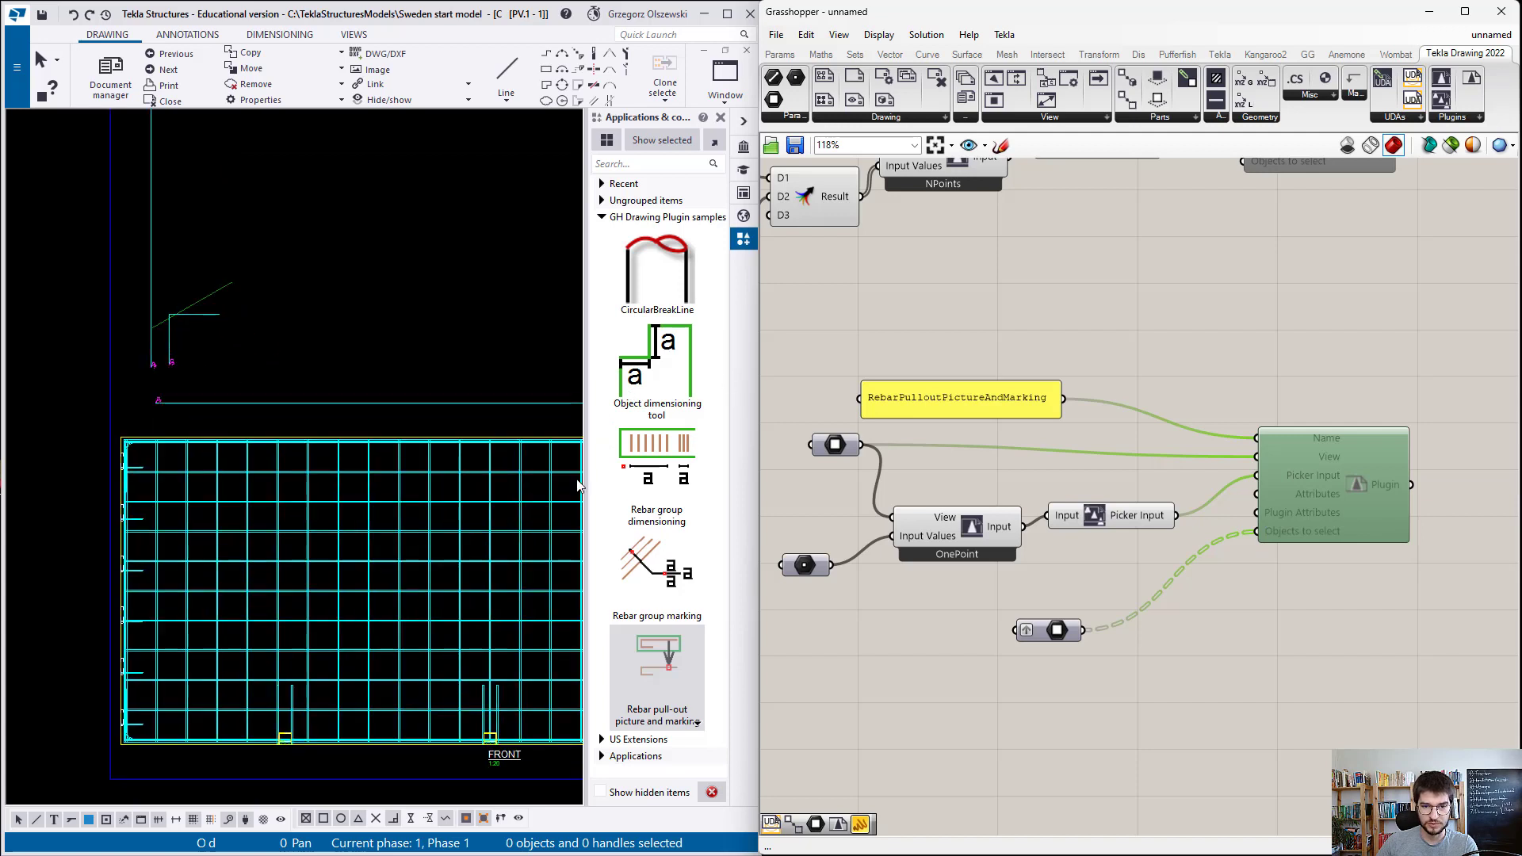
left_click(674, 472)
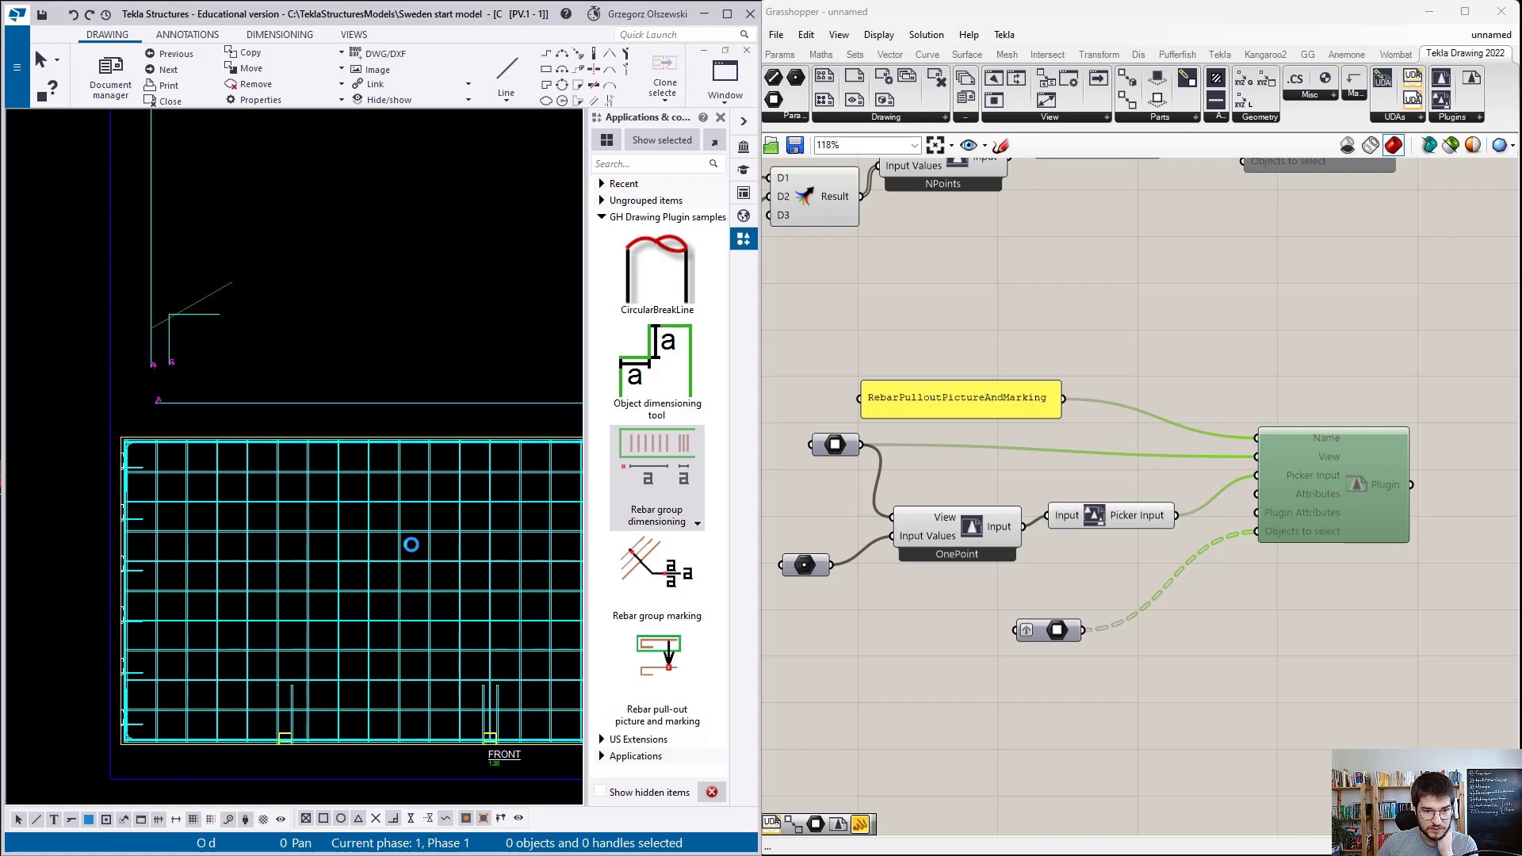
scroll(411, 545, "up", 2)
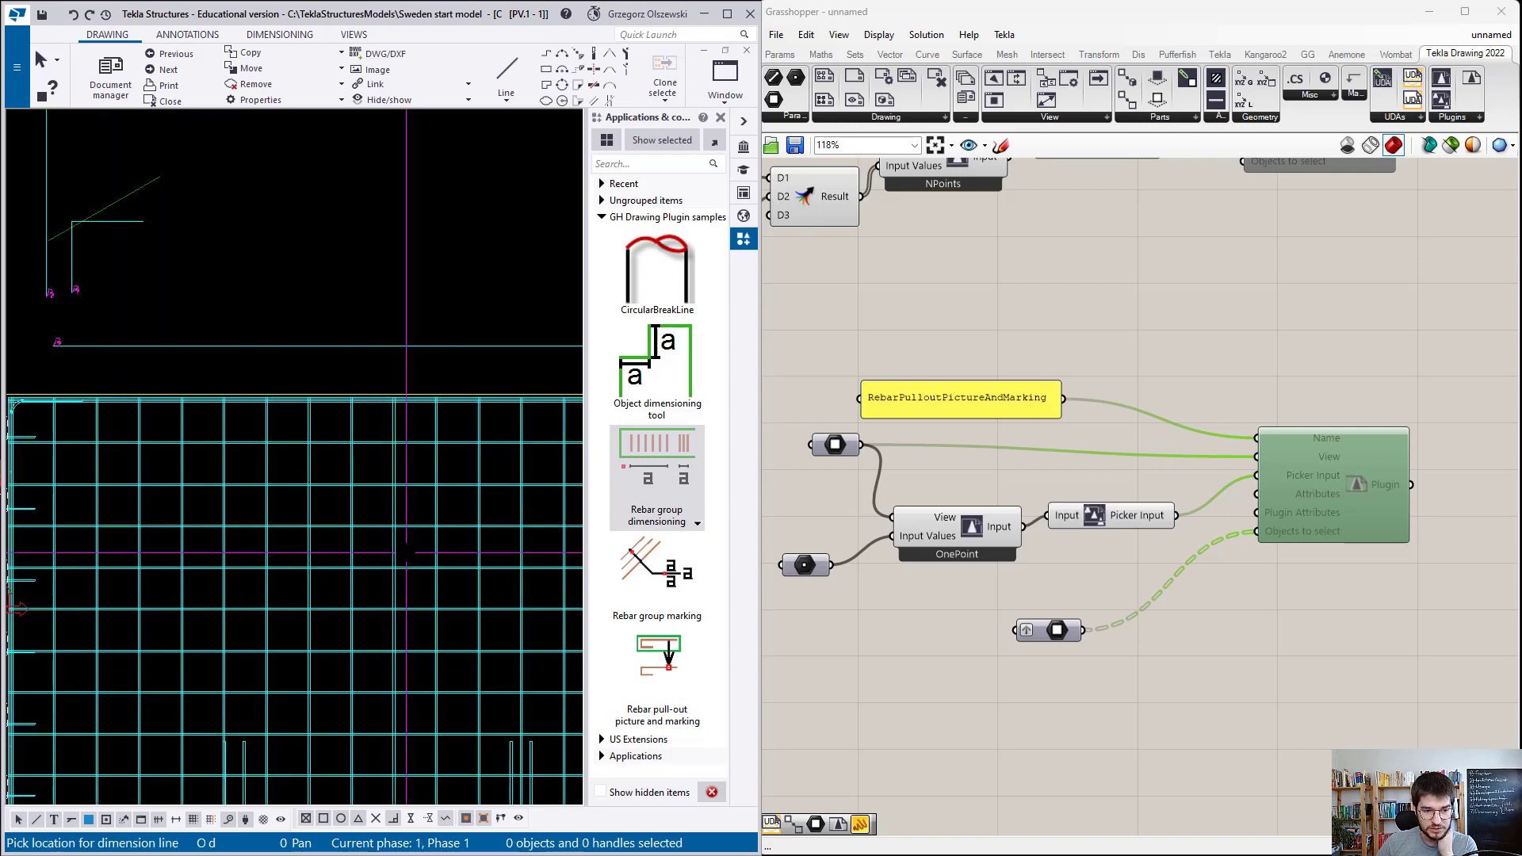
left_click(406, 552)
scroll(409, 564, "down", 2)
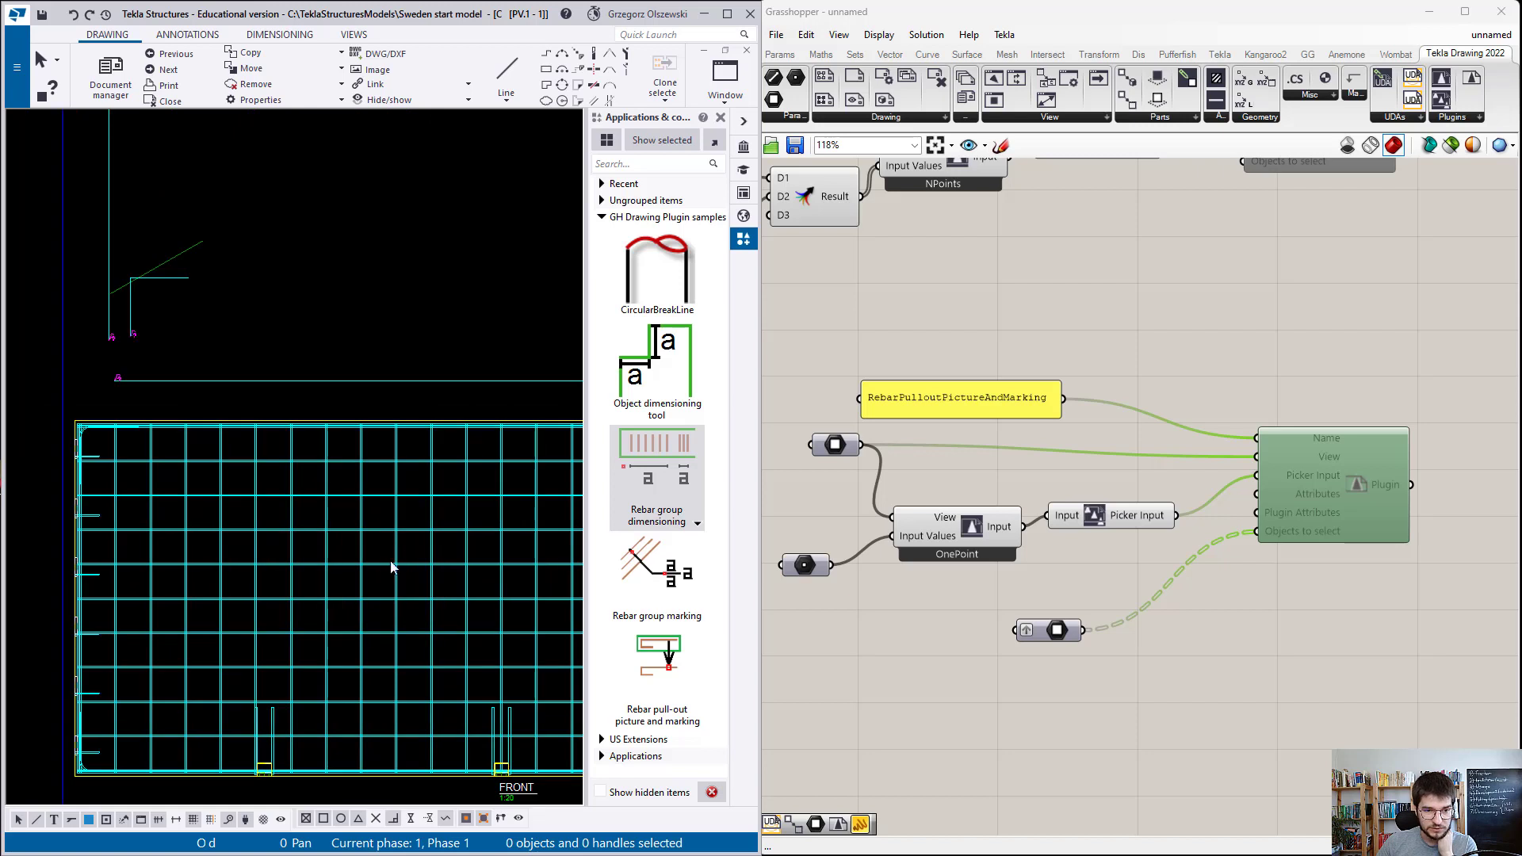
Step: Place a Rebar group dimensioning line across the vertical rebar group in the FRONT view and delete it
left_click(398, 554)
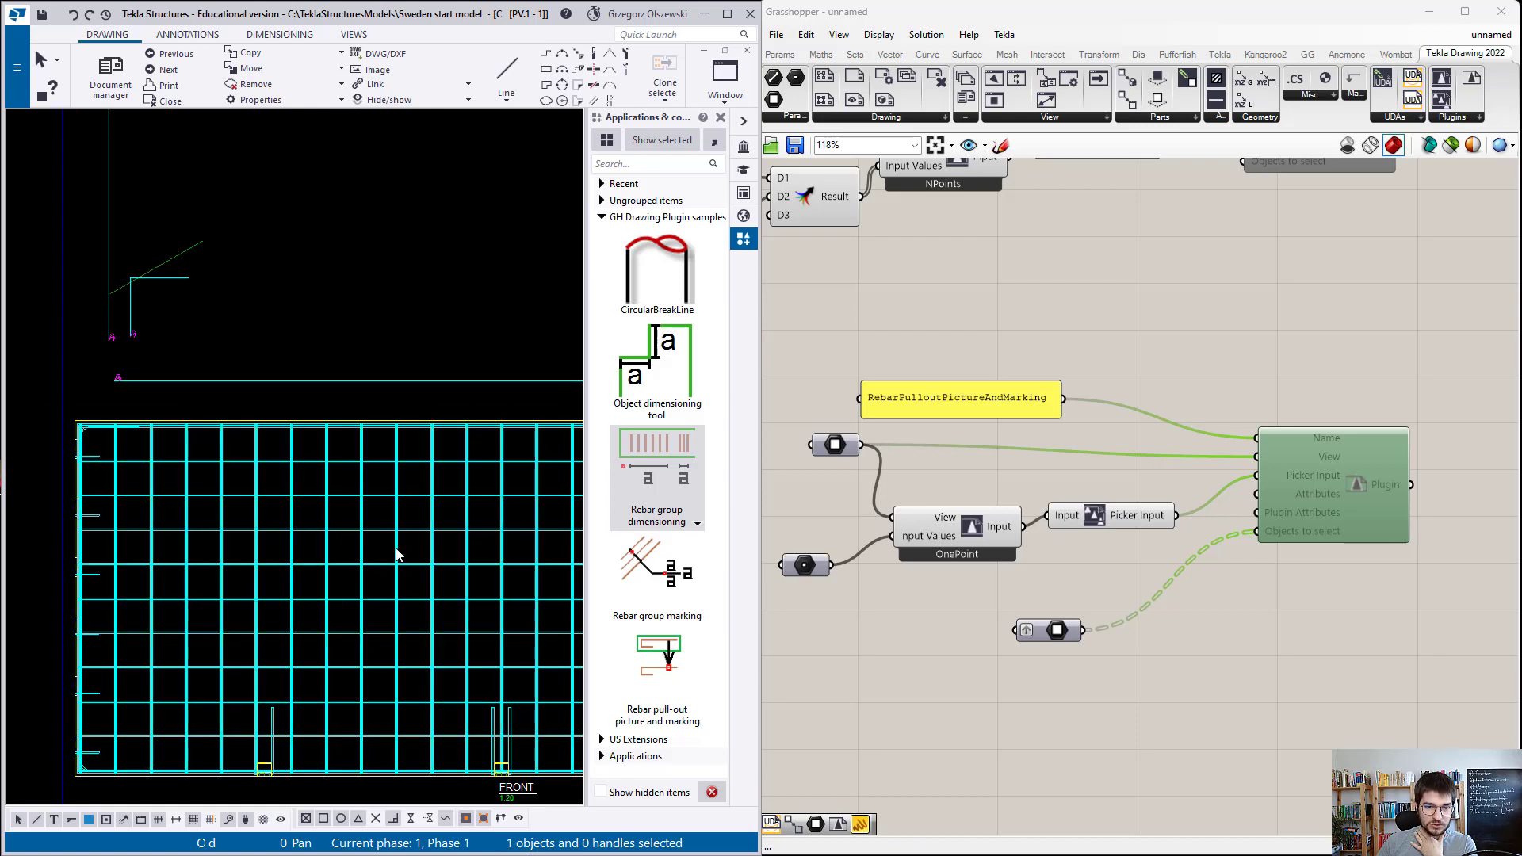
scroll(400, 555, "up", 1)
left_click(646, 486)
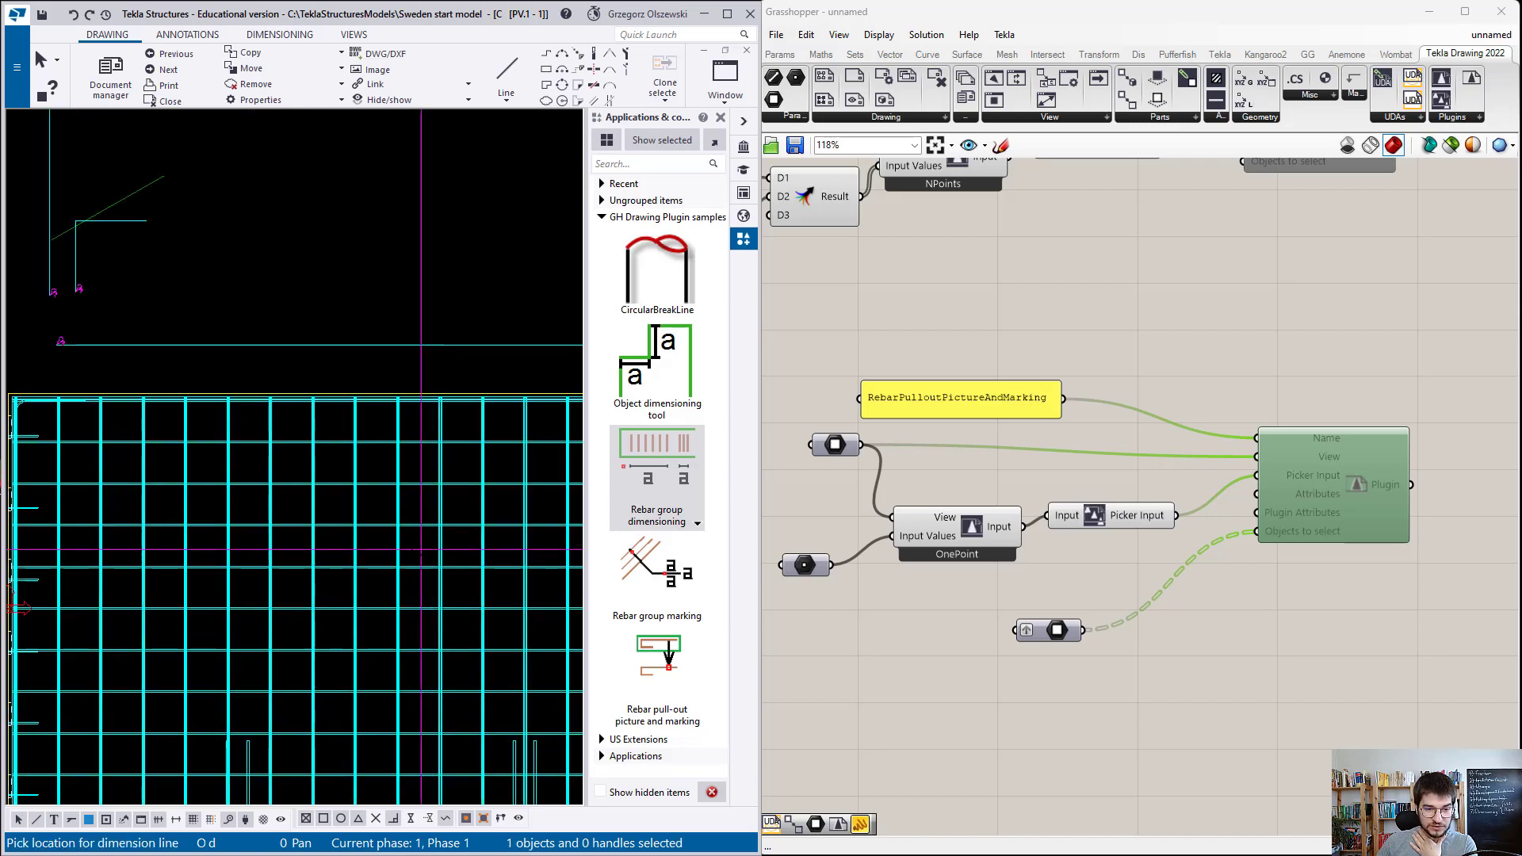
left_click(418, 555)
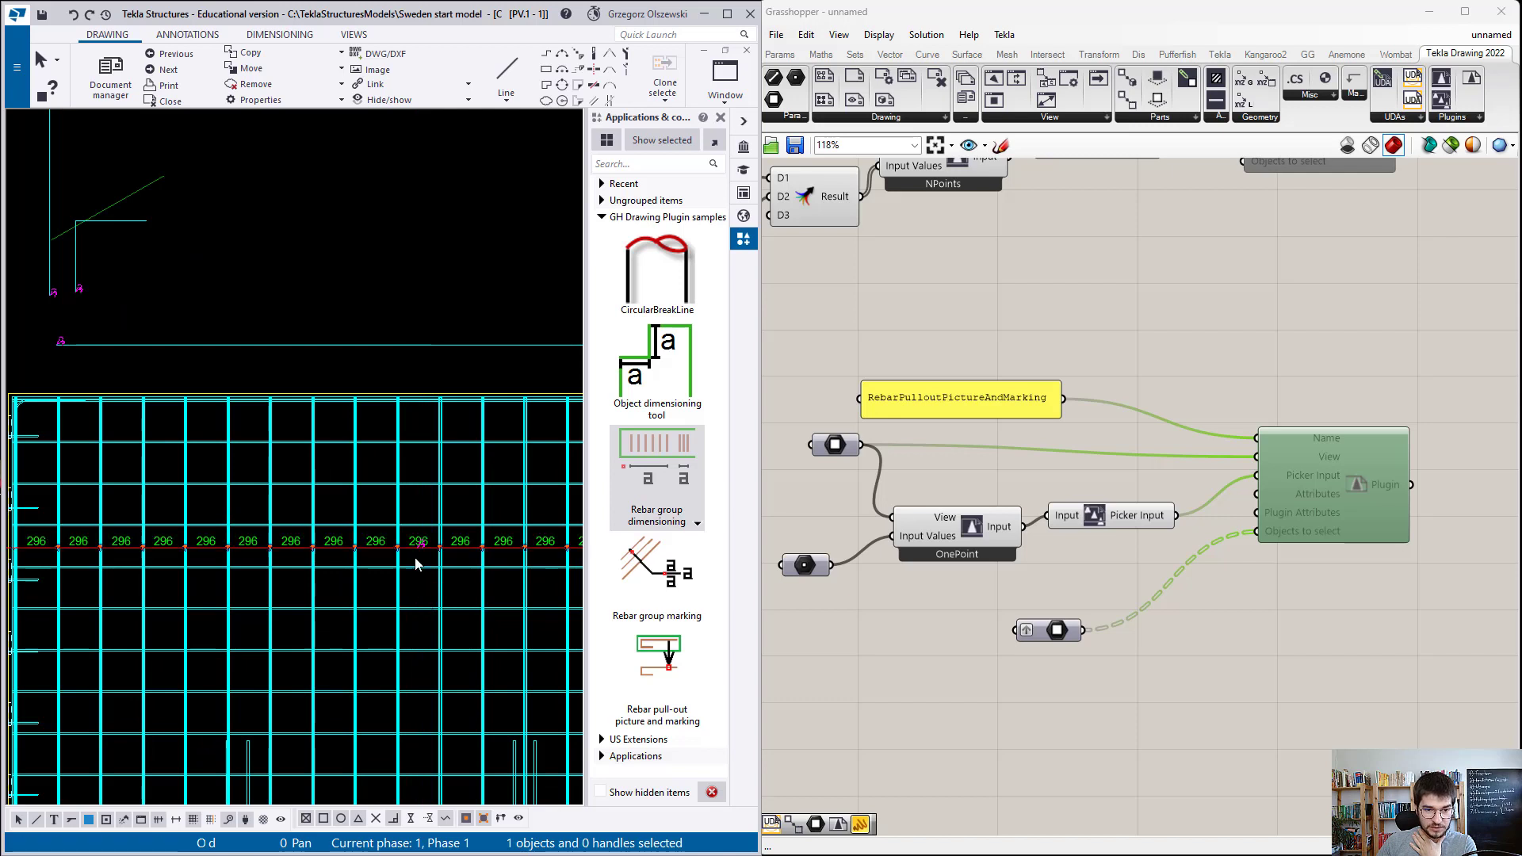
scroll(406, 564, "down", 1)
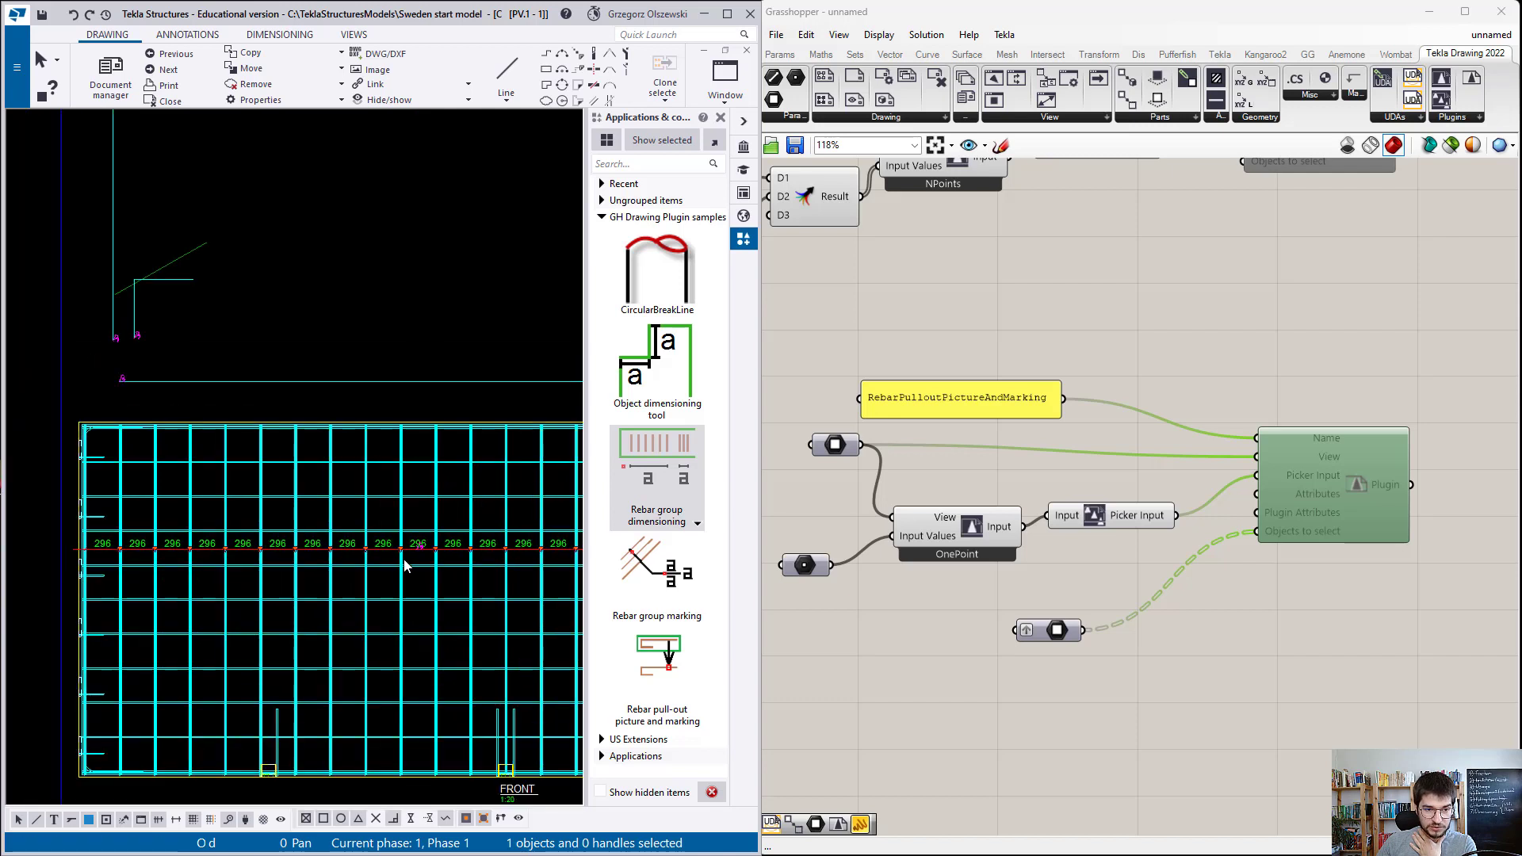
left_click(277, 551)
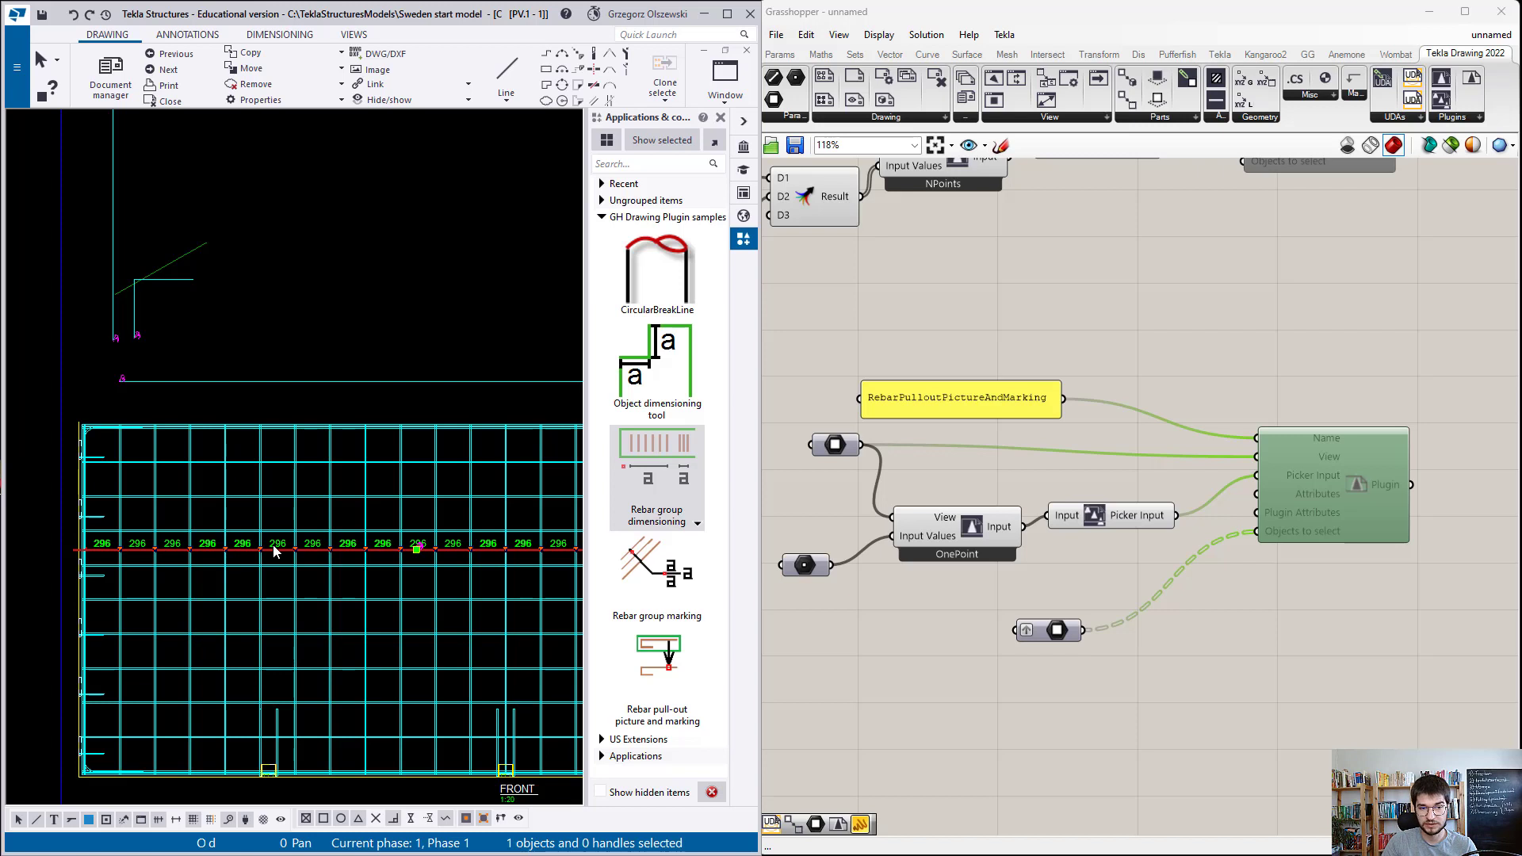
key("Delete")
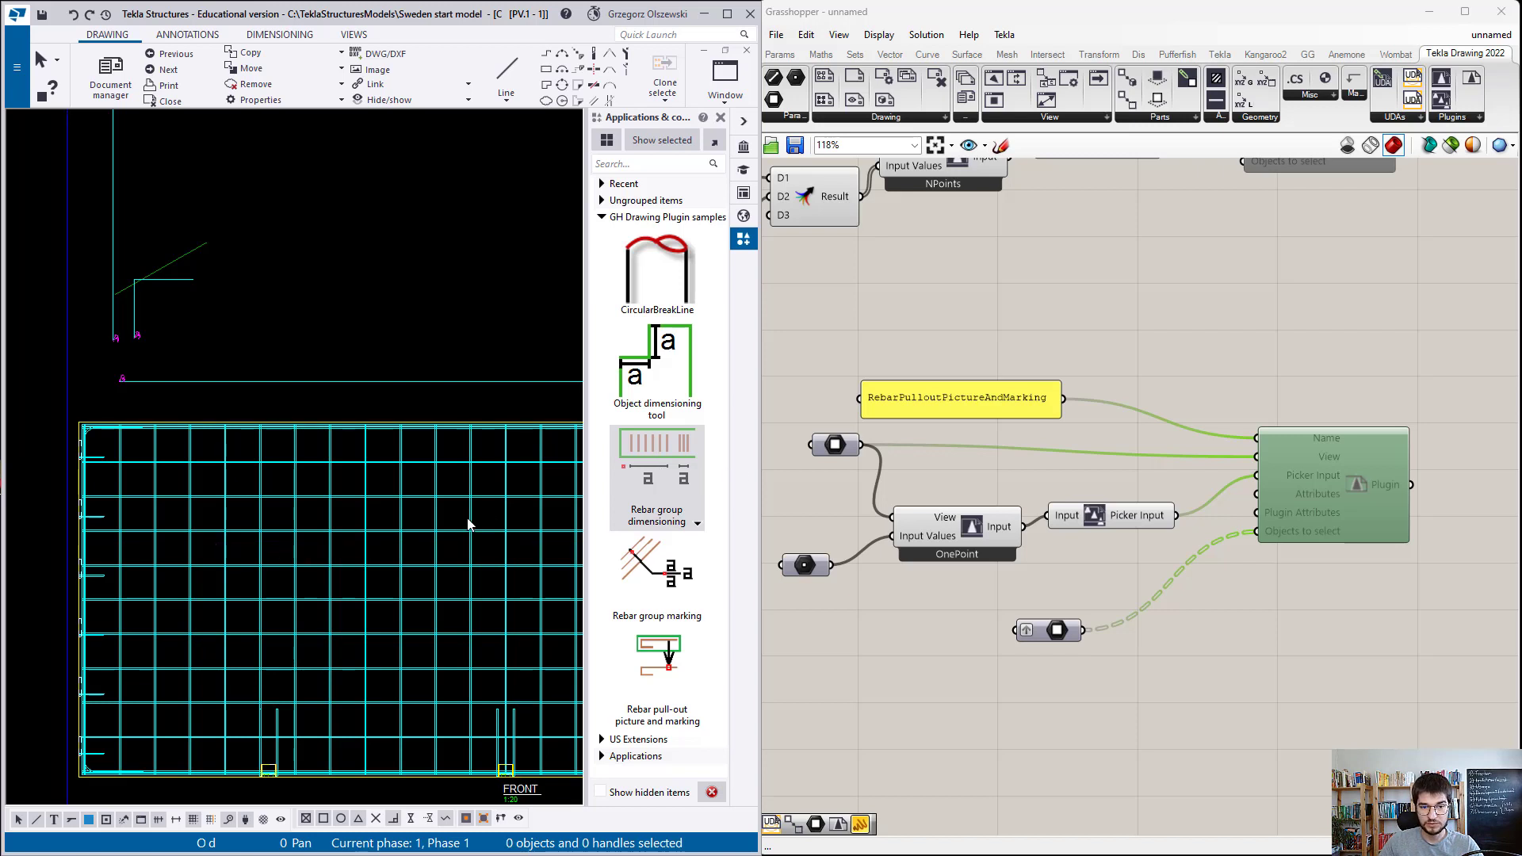
Step: Insert a Rebar group dimensioning line across the vertical rebars in the upper part of the FRONT view
right_click(415, 518)
left_click(418, 520)
scroll(419, 530, "up", 2)
left_click(447, 509)
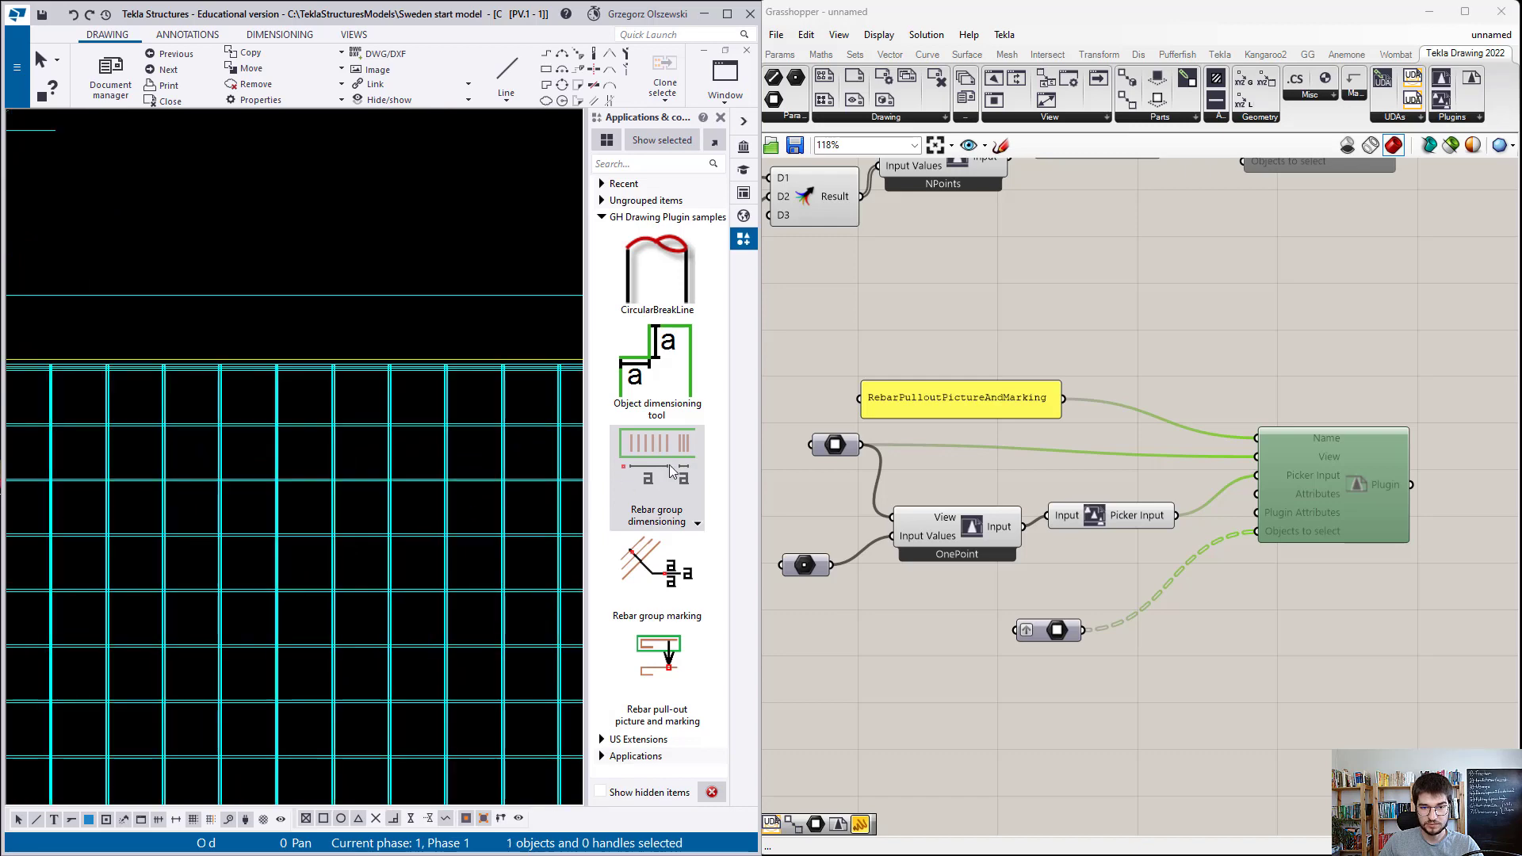
left_click(665, 467)
left_click(411, 511)
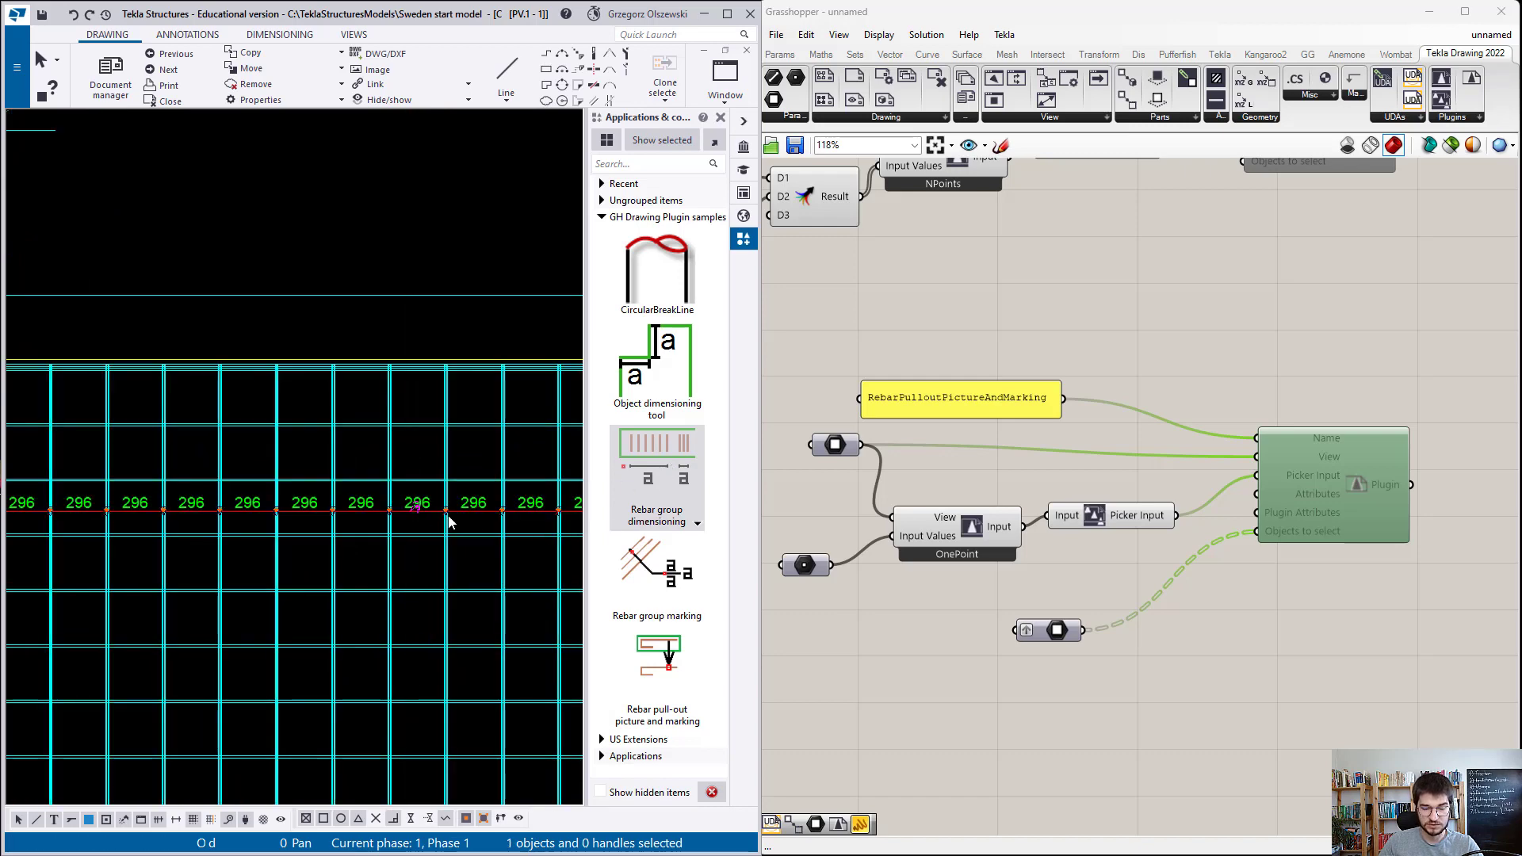
Step: Reference the rebar group dimension in the parameter feeding the plugin-reading component, and widen the panel showing the plugin name
left_click(466, 509)
scroll(996, 641, "down", 8)
scroll(994, 311, "up", 8)
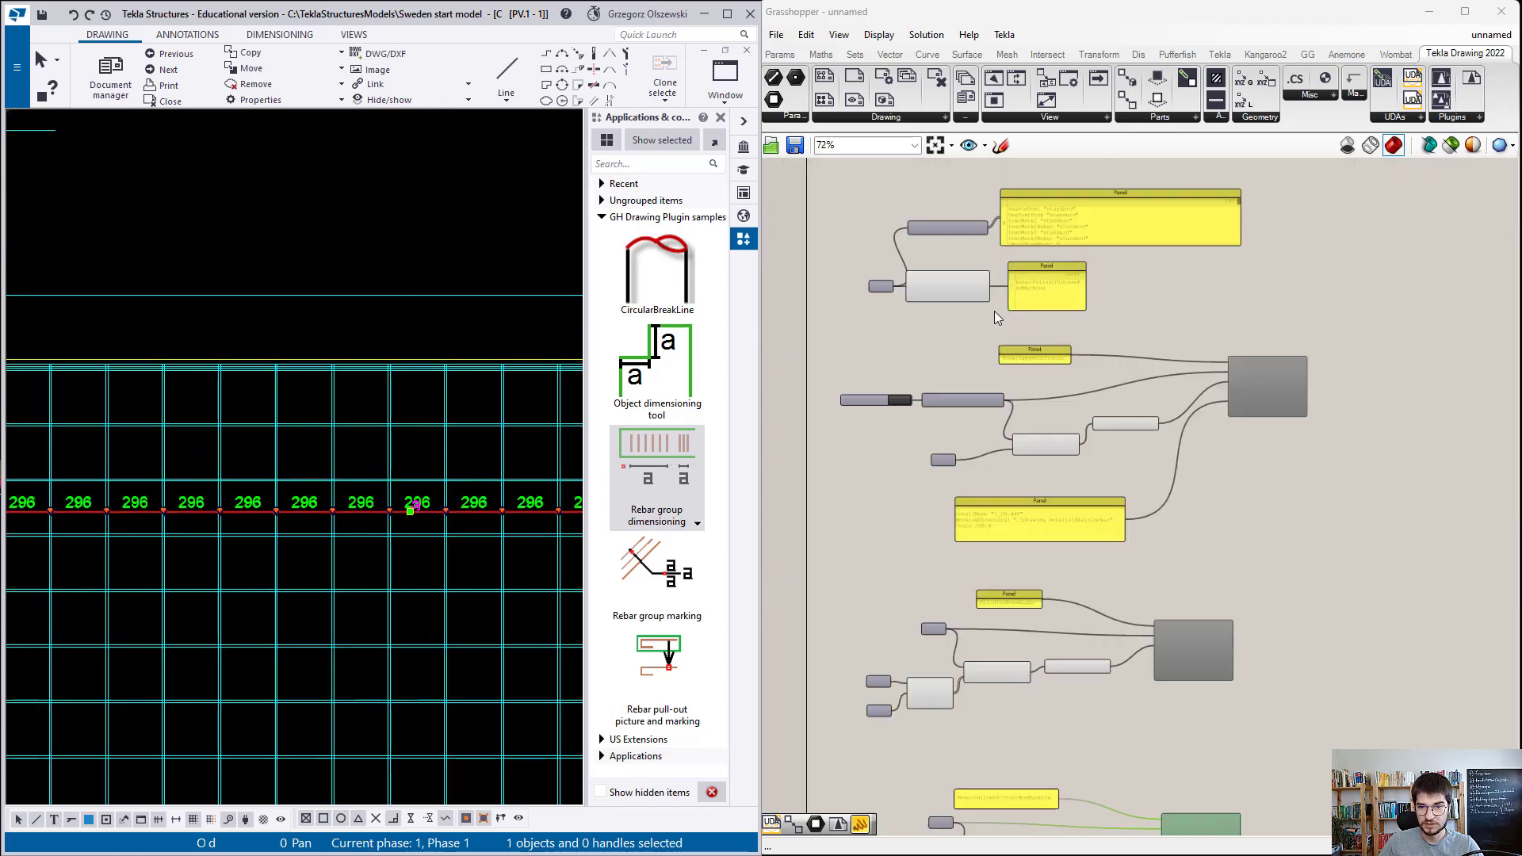
right_click(834, 286)
left_click(843, 455)
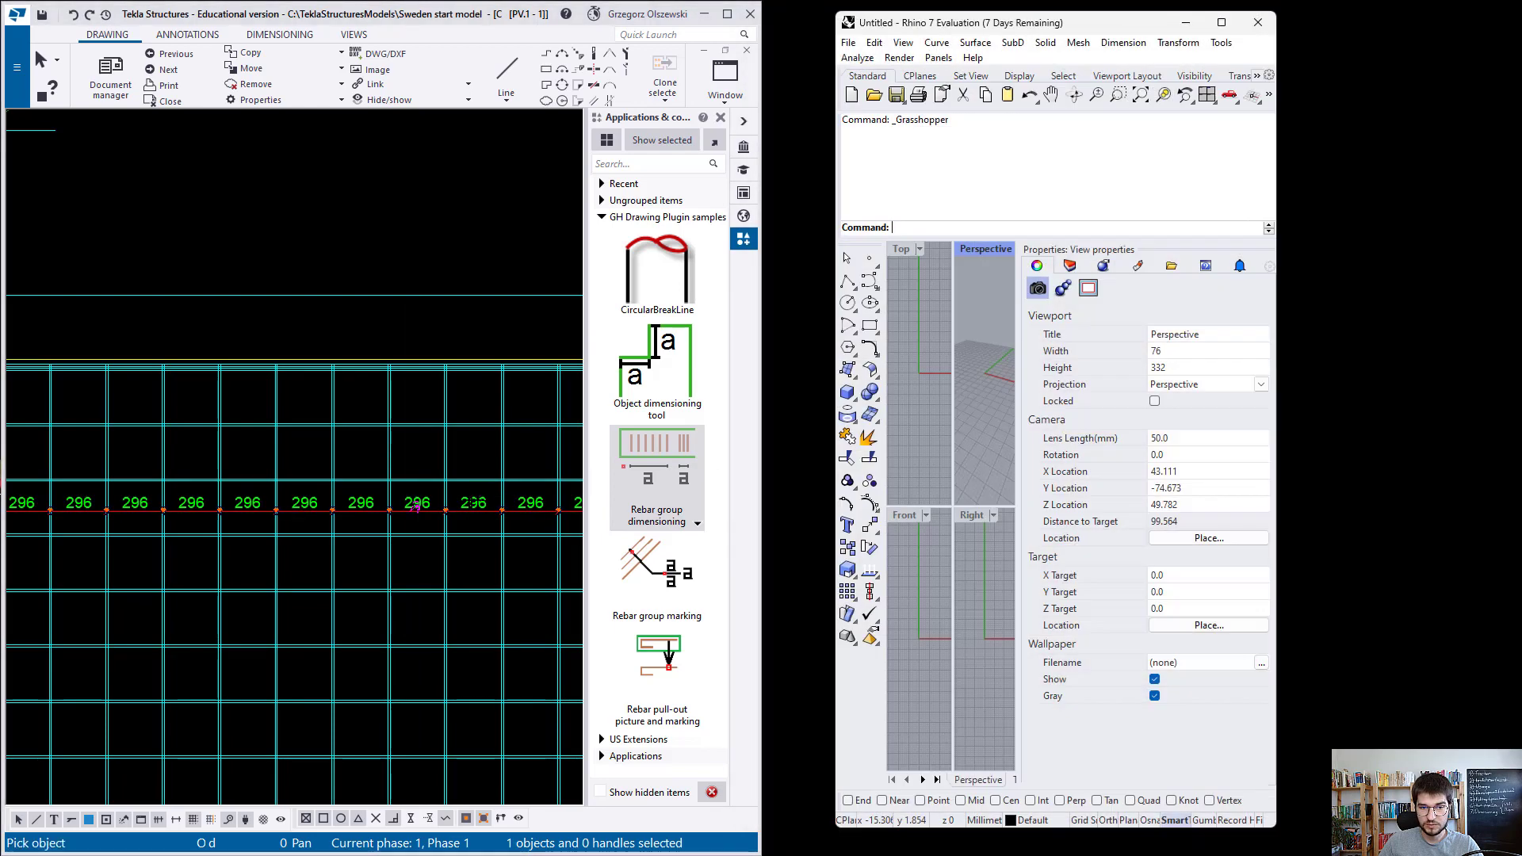
scroll(1205, 325, "up", 4)
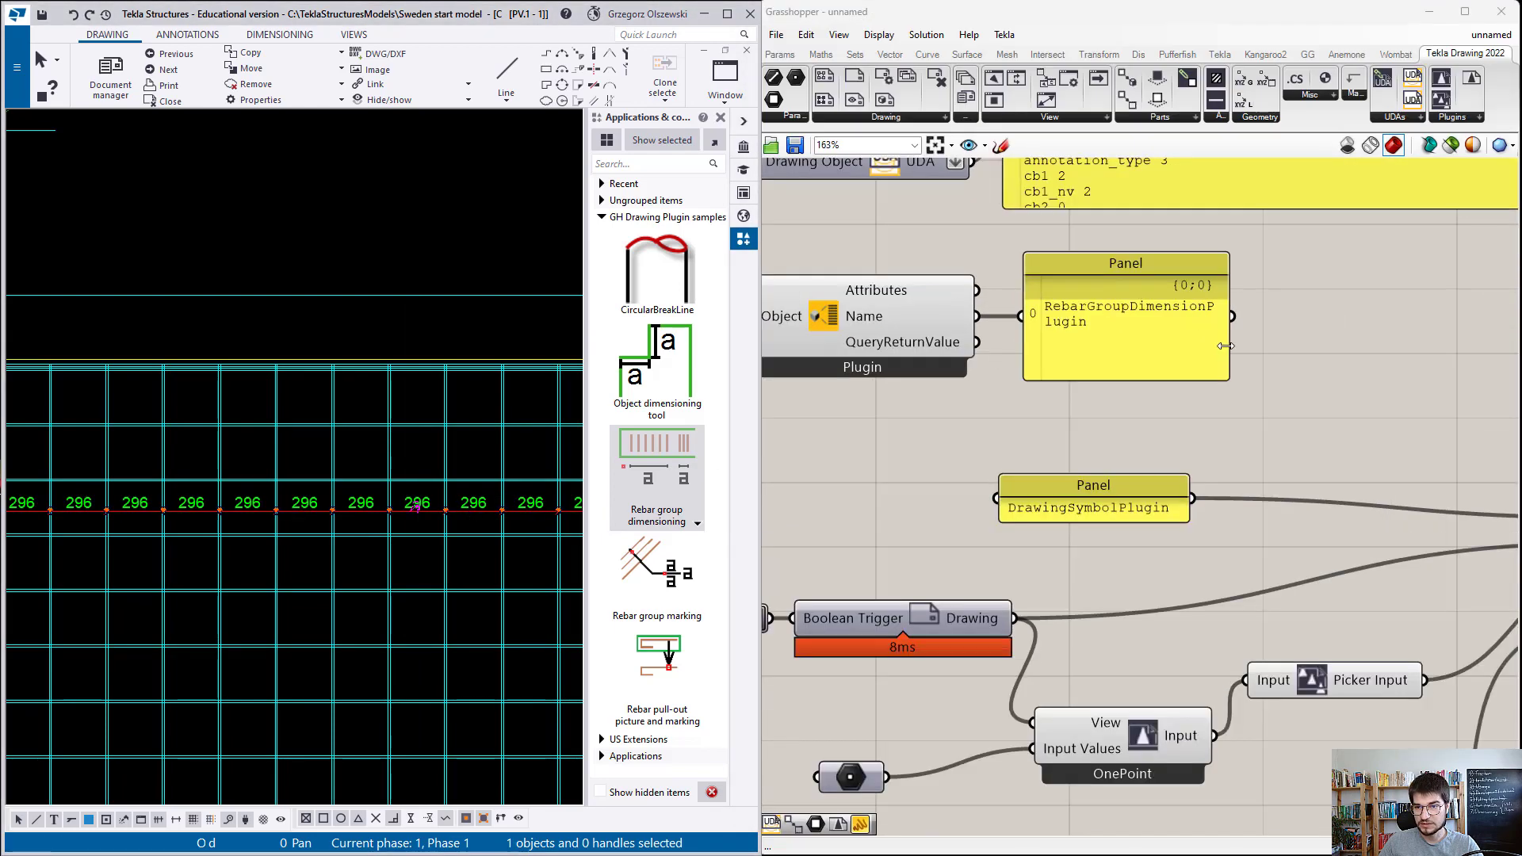
left_click_drag(1225, 345, 1325, 345)
Step: Duplicate the whole RebarPulloutPictureAndMarking component set and place the copy below the original
scroll(1187, 312, "down", 6)
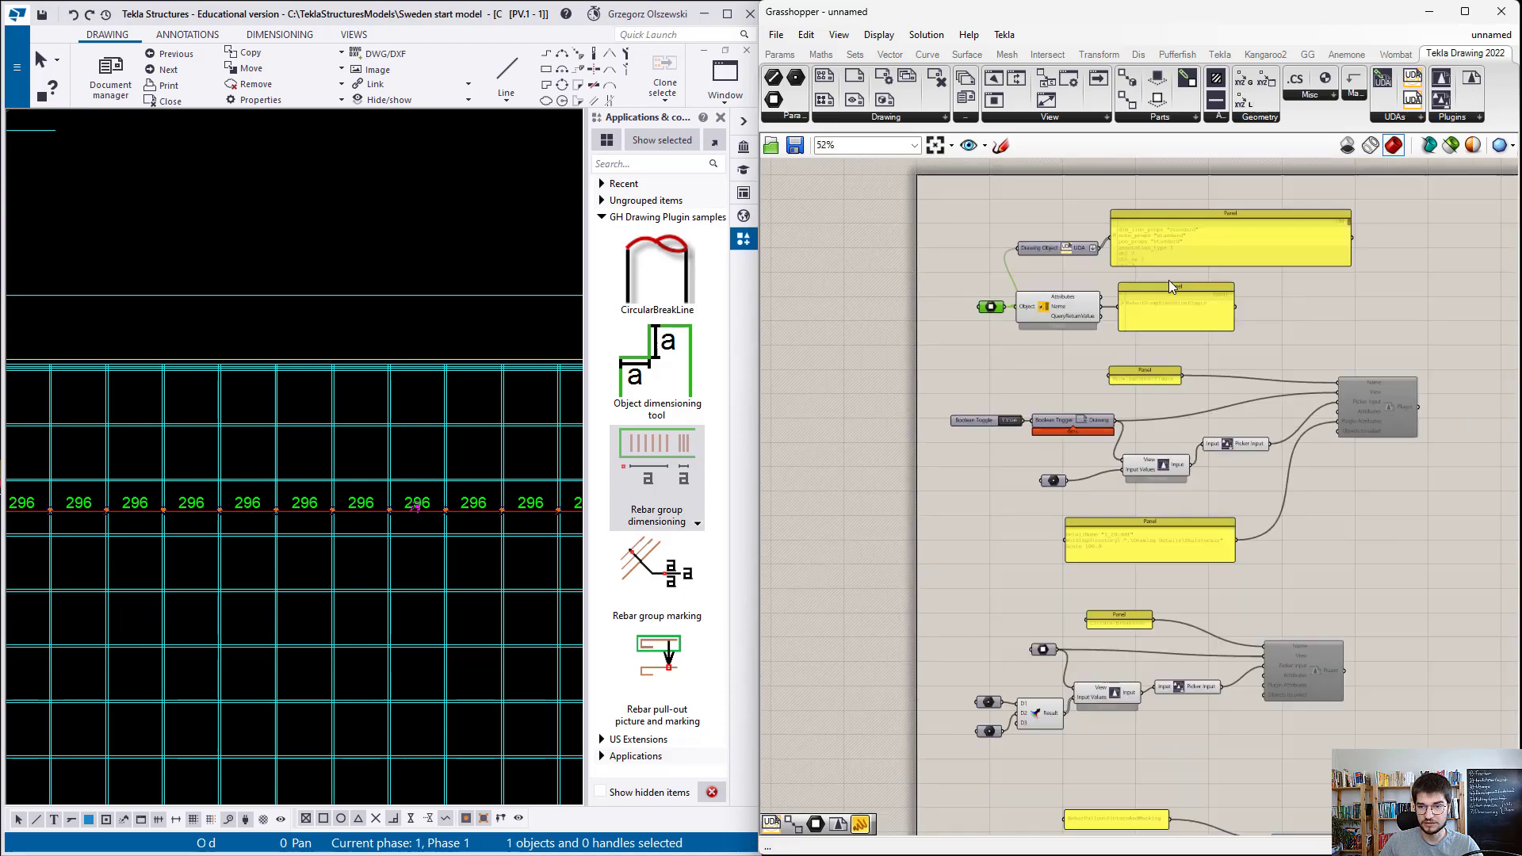
scroll(1197, 679, "up", 4)
left_click_drag(1423, 754, 860, 509)
scroll(1022, 440, "down", 3)
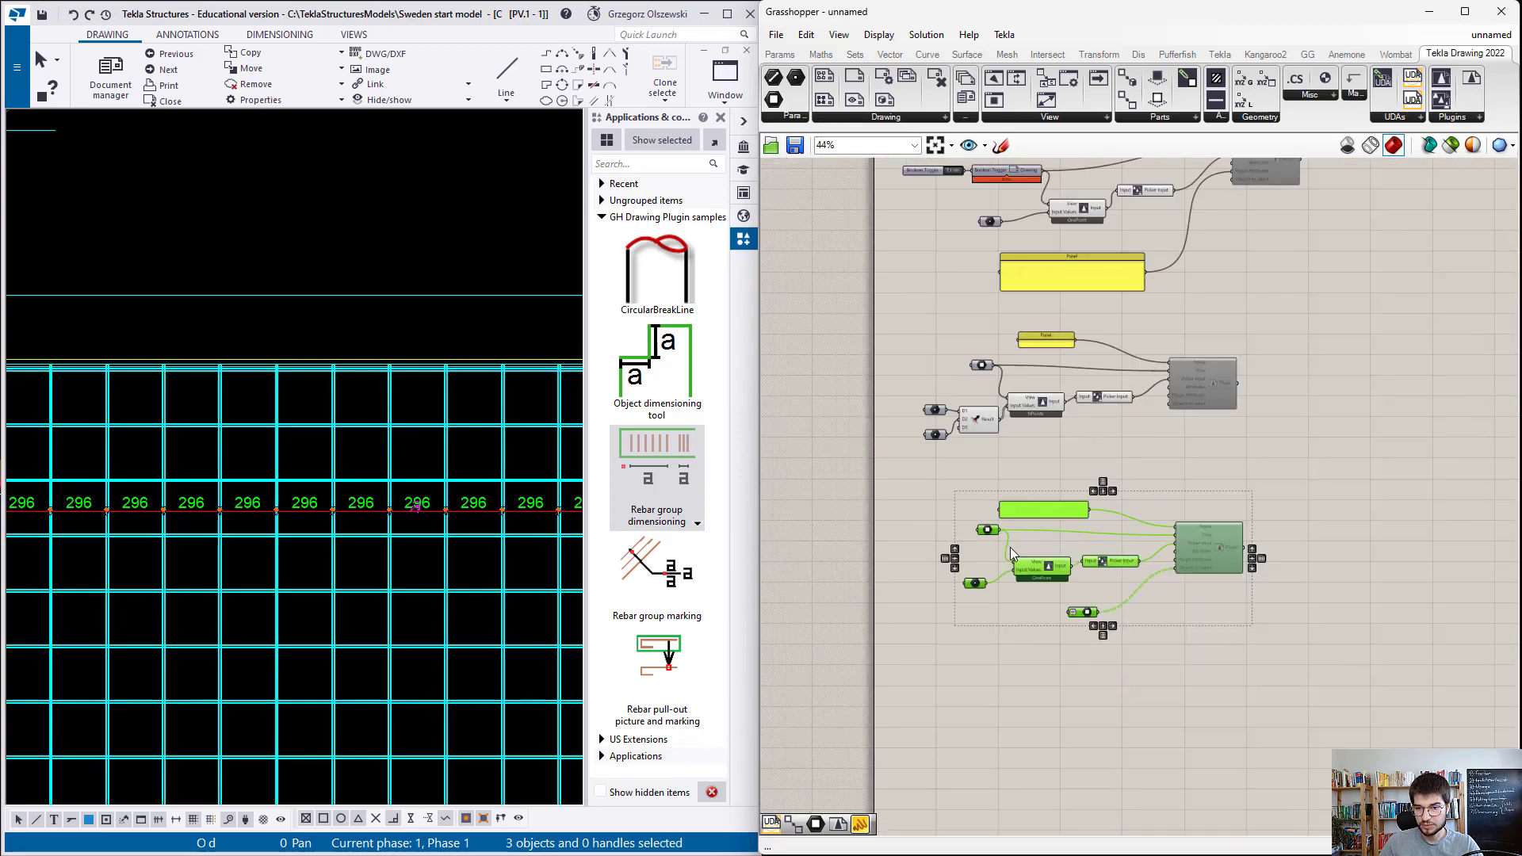
scroll(1022, 745, "up", 3)
key("ctrl+c")
key("ctrl+v")
left_click_drag(1309, 466, 1306, 645)
scroll(1119, 700, "down", 5)
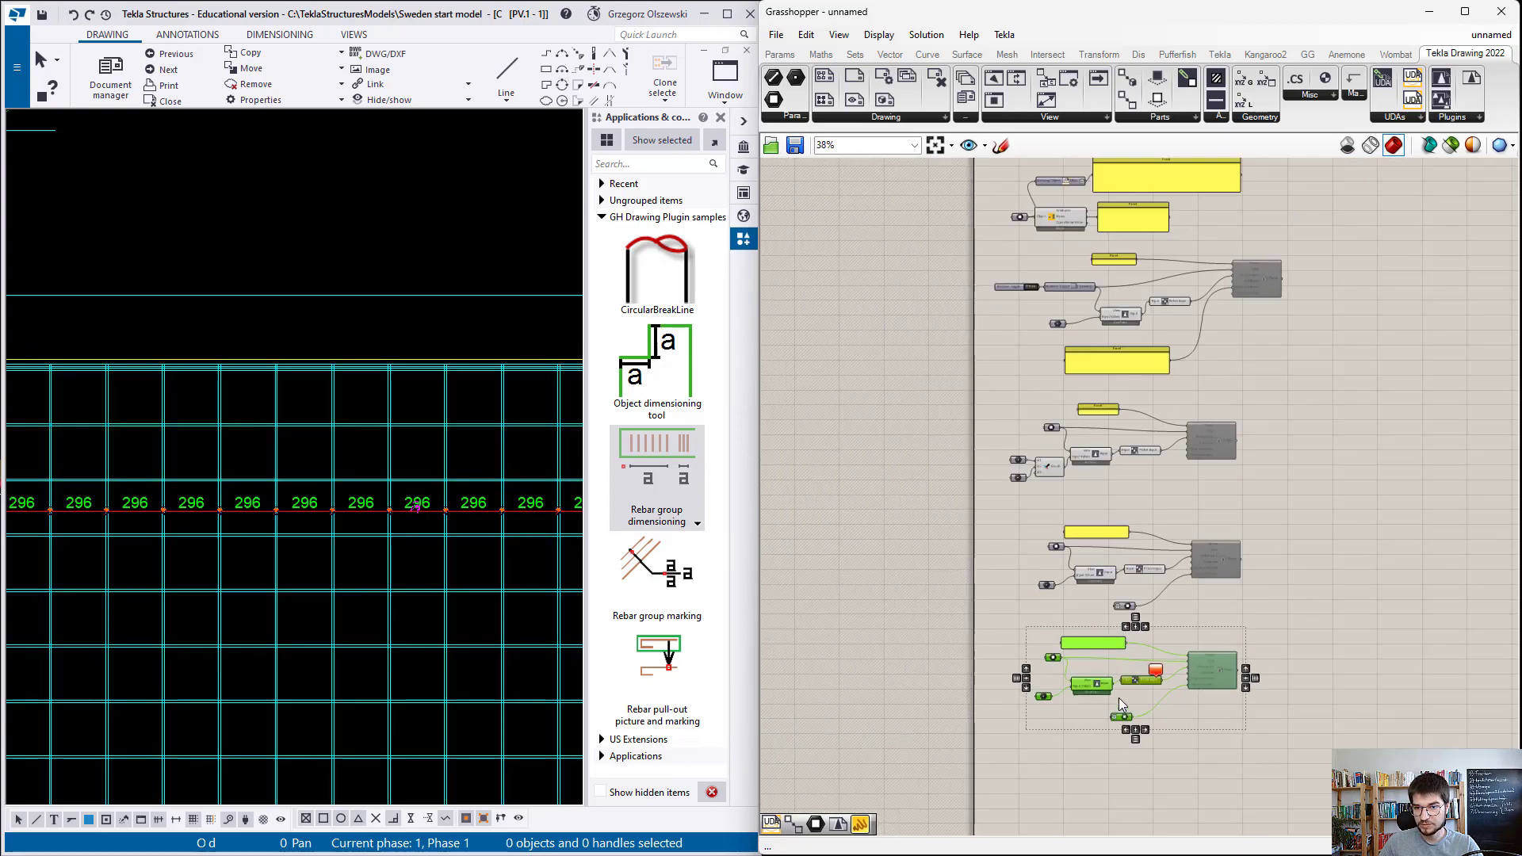
Step: Copy the plugin name from the output panel and set the duplicated name panel to RebarGroupDimensionPlugin
scroll(1141, 361, "up", 5)
scroll(1059, 489, "up", 3)
left_click(1054, 440)
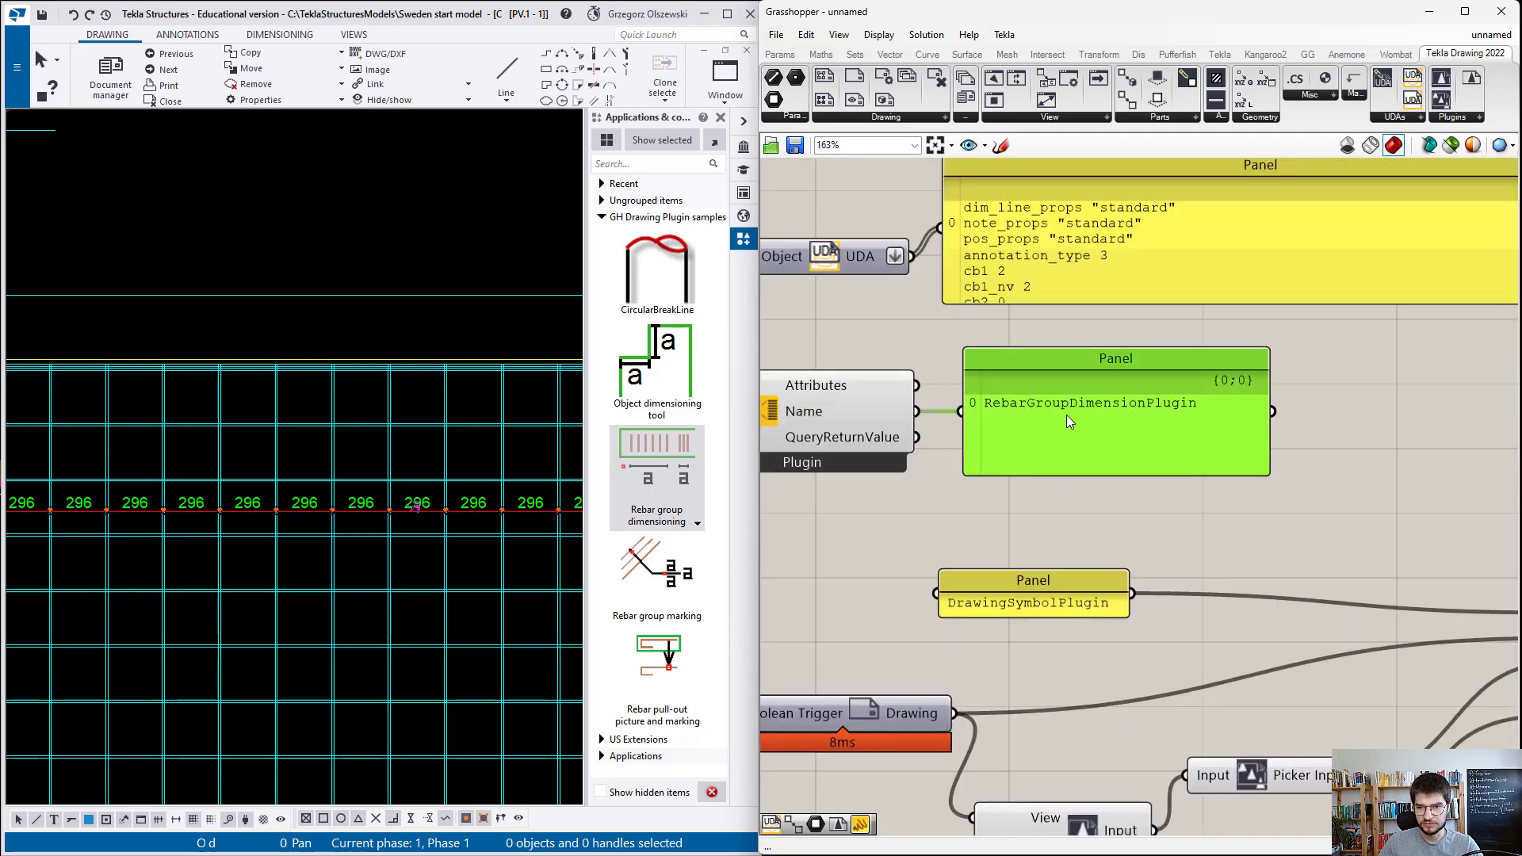
right_click(1067, 415)
left_click(1133, 770)
scroll(1072, 326, "down", 5)
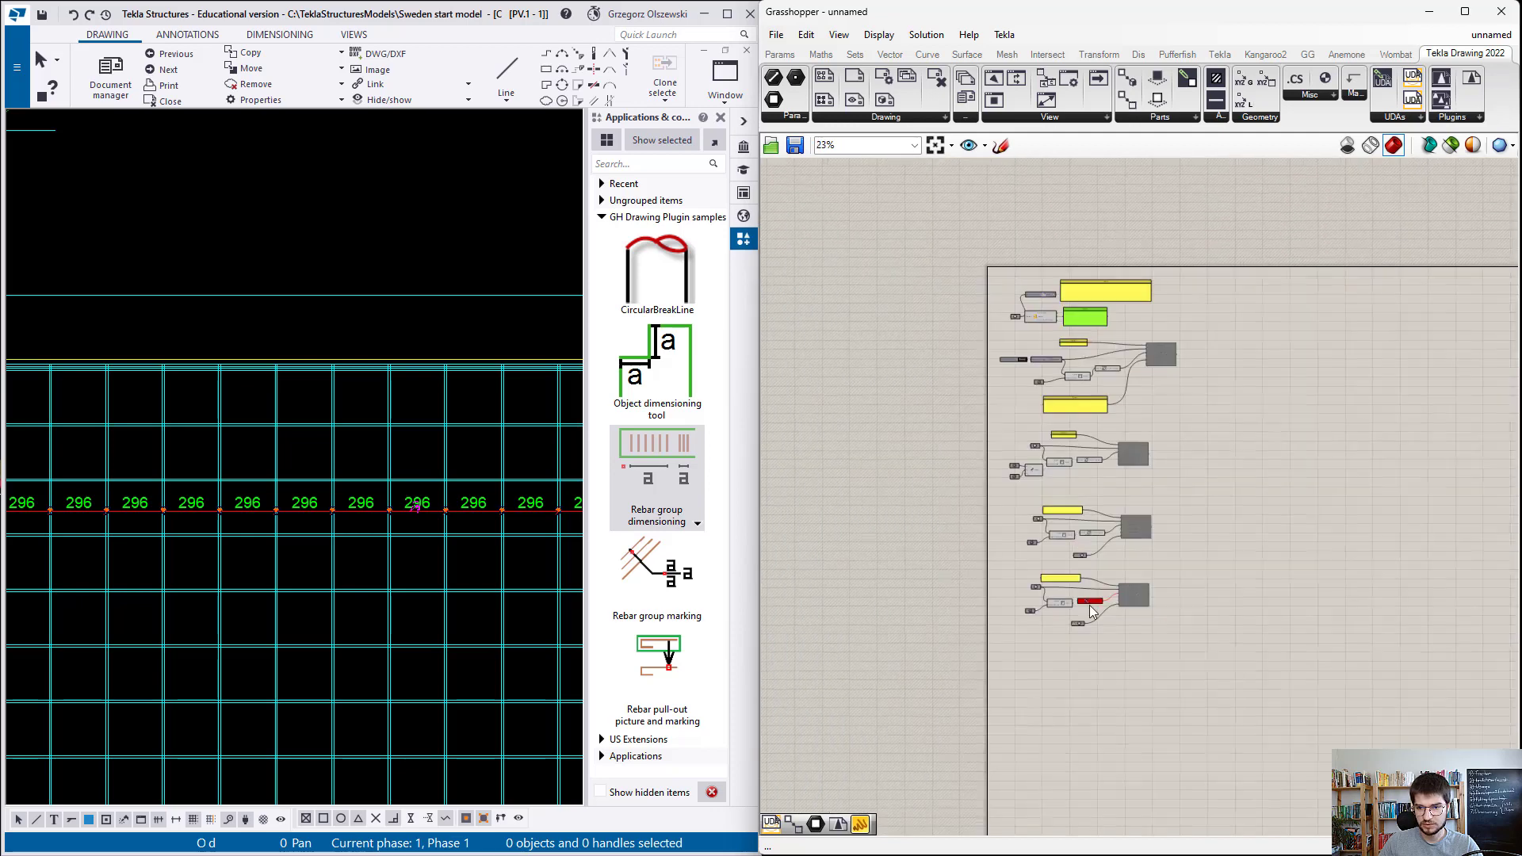
scroll(1017, 475, "up", 6)
double_click(1016, 471)
key("ctrl+v")
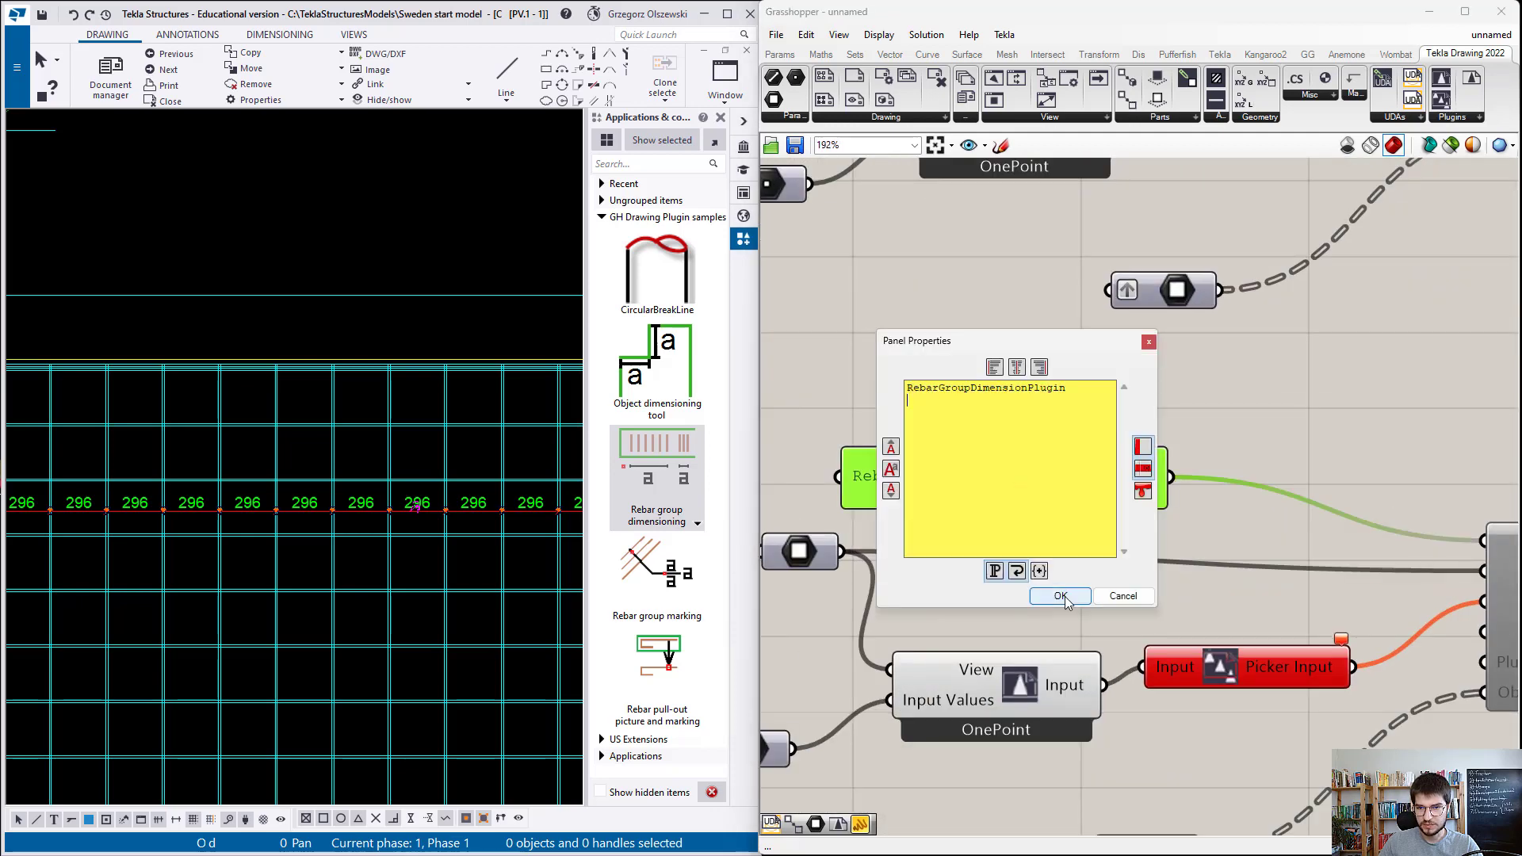
left_click(1060, 596)
Step: Reference the FRONT view from the drawing in the duplicated view parameter feeding the RebarGroupDimensionPlugin set
scroll(1121, 368, "down", 4)
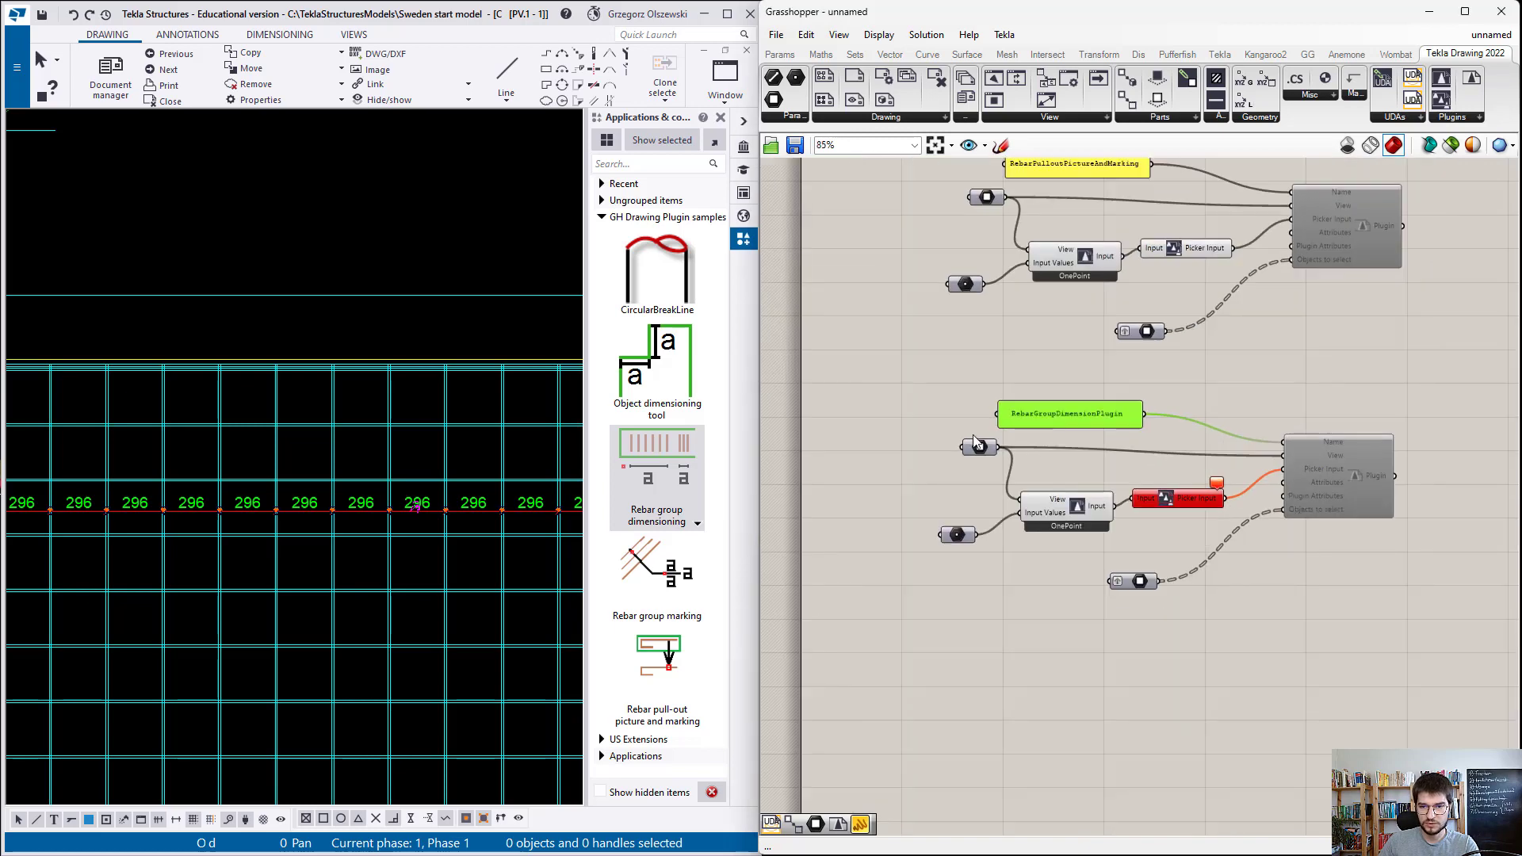
scroll(975, 452, "up", 3)
right_click(975, 452)
left_click(1023, 611)
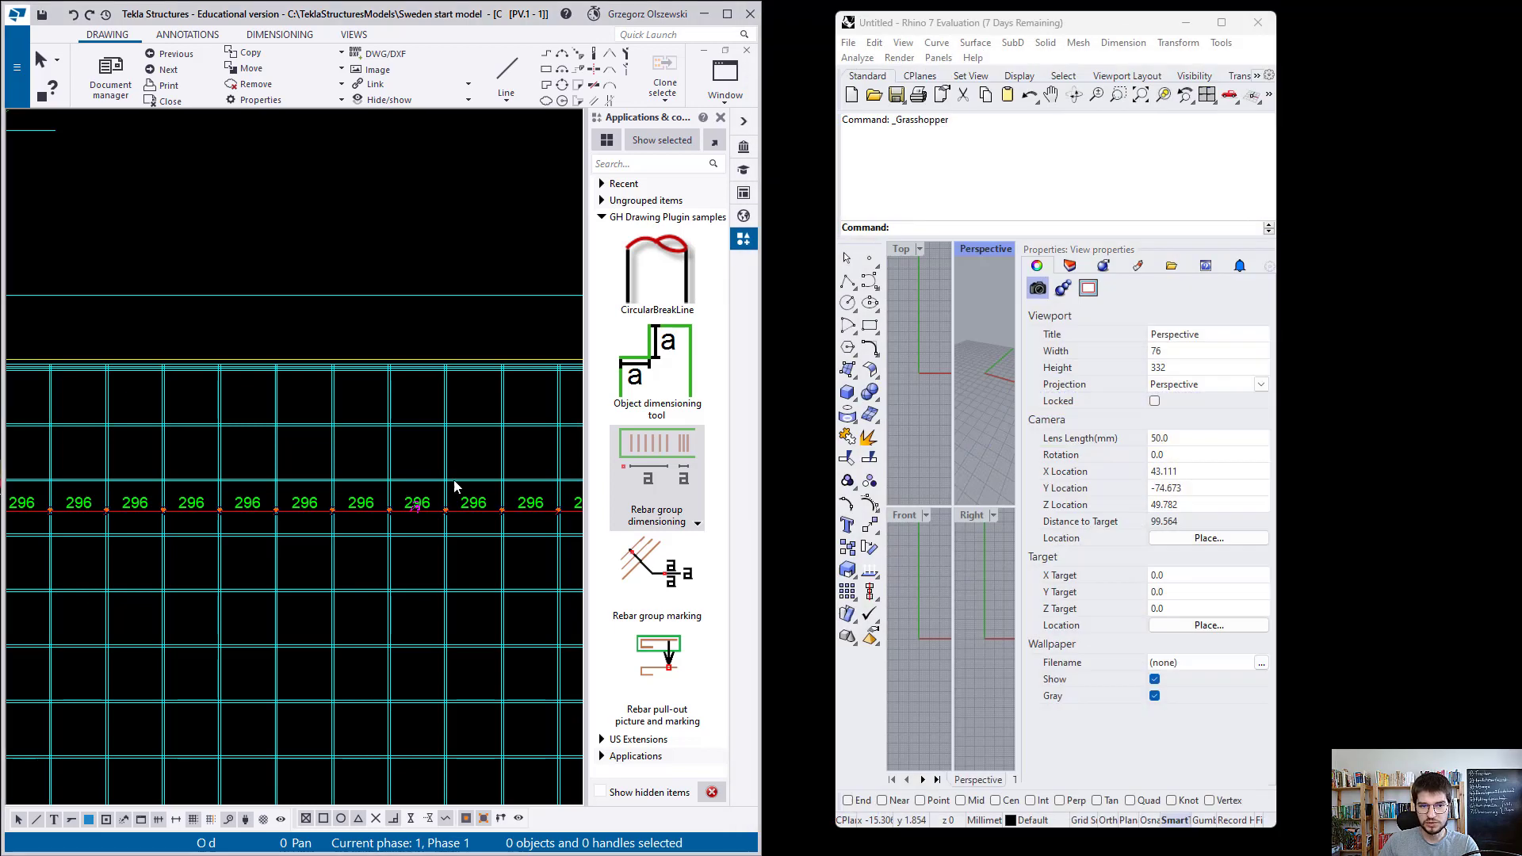
scroll(450, 446, "down", 2)
scroll(245, 396, "up", 2)
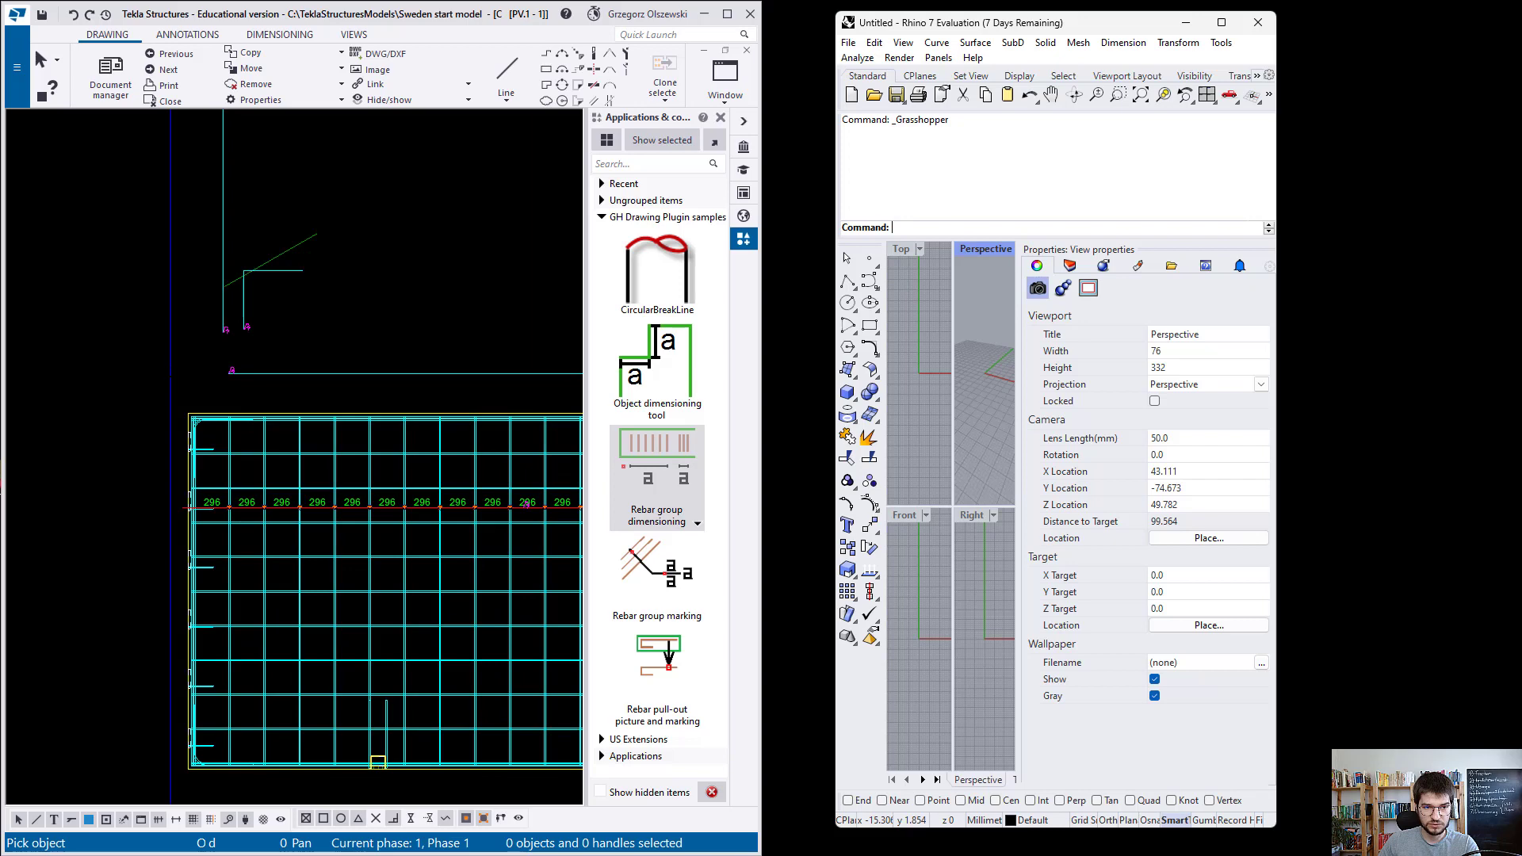
left_click(171, 380)
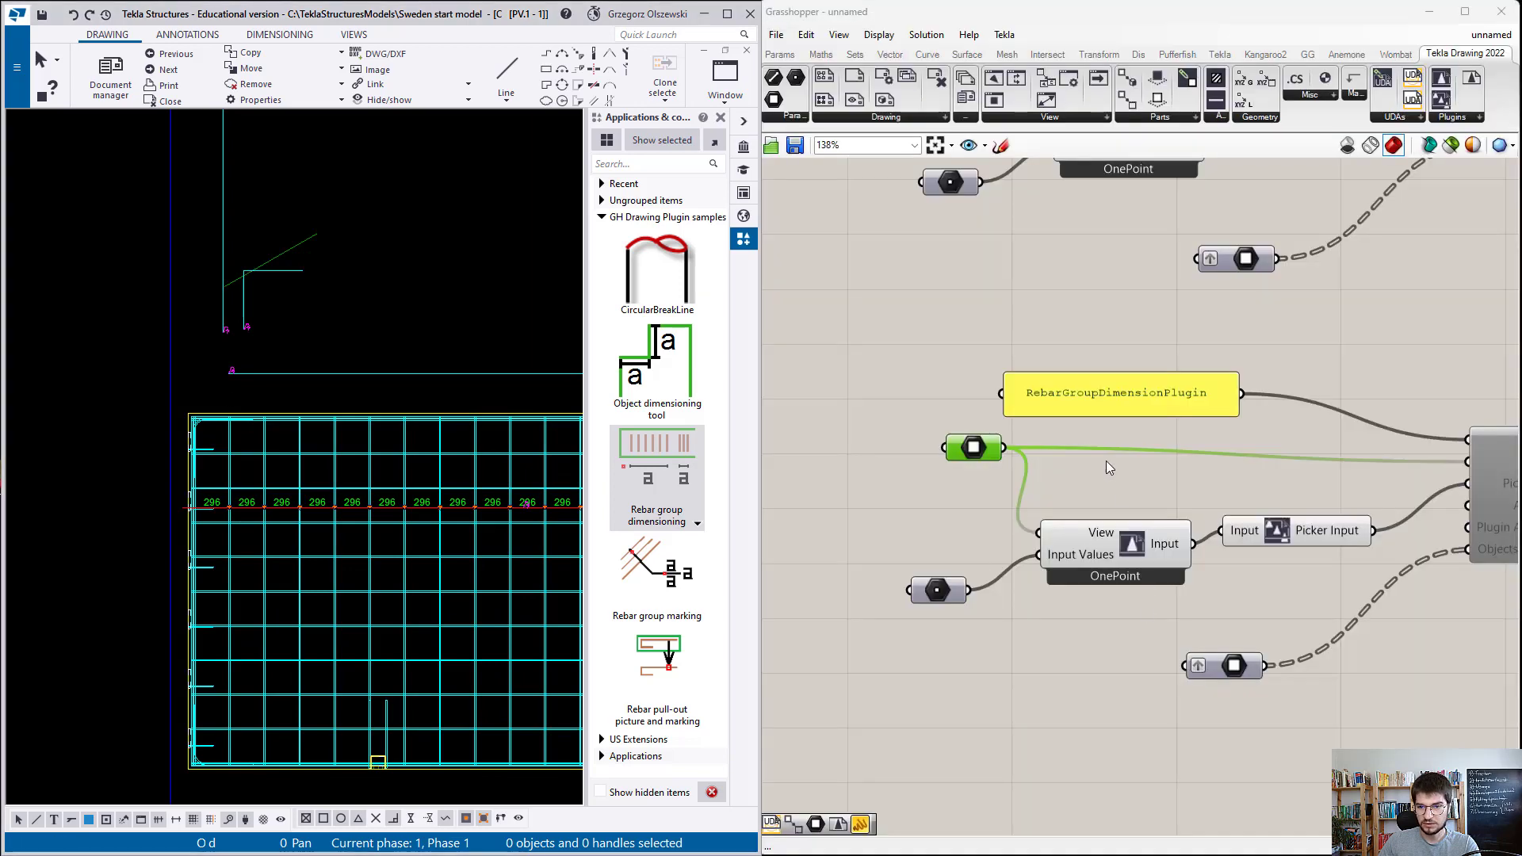
Step: Reference a new insertion point inside the mesh in the duplicated point parameter, and delete the existing rebar group dimension from the drawing
left_click(938, 591)
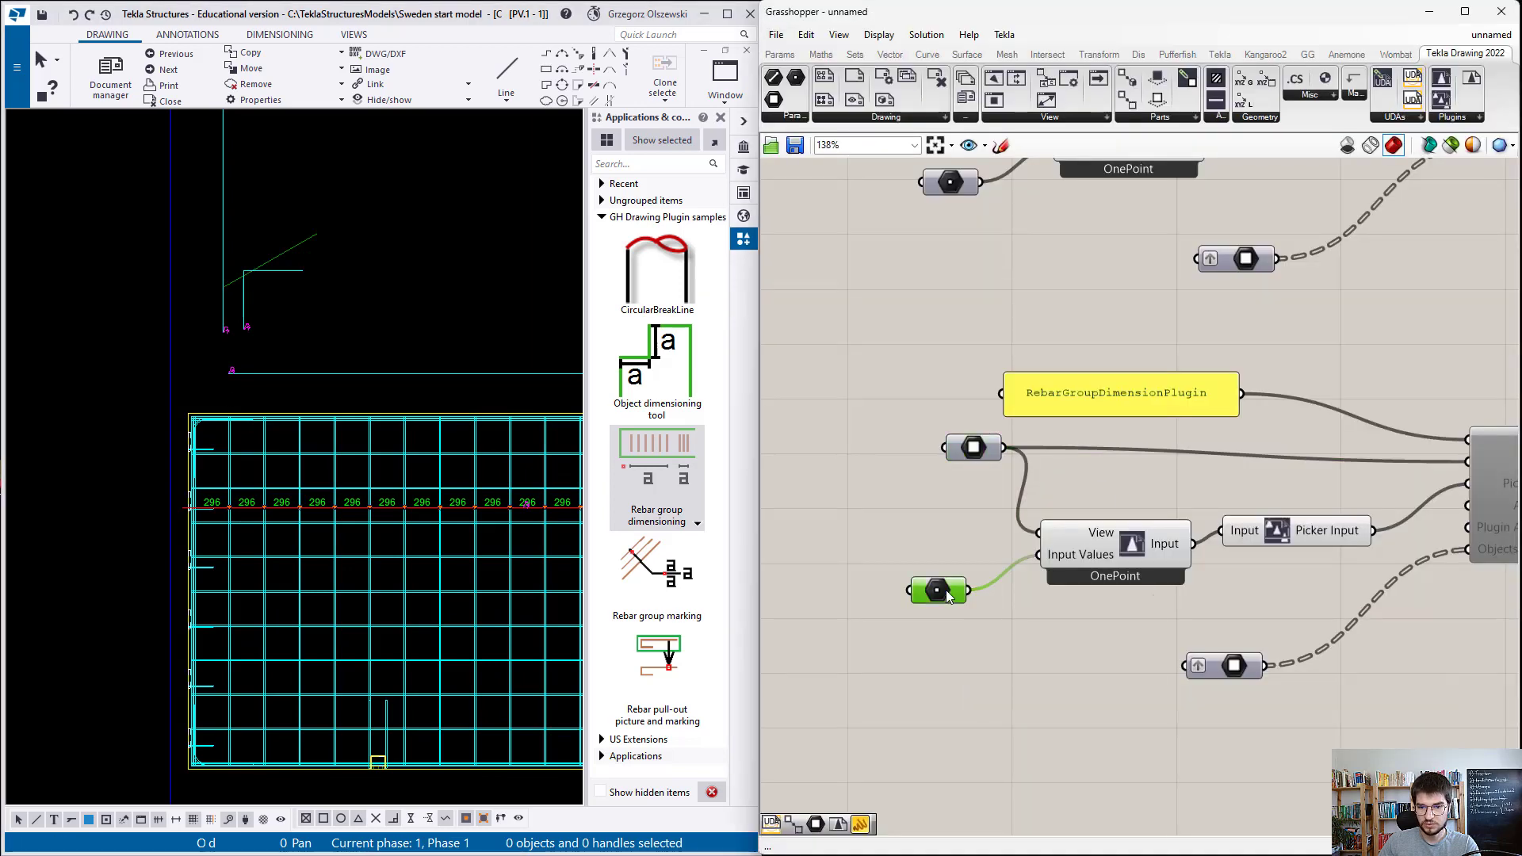
right_click(942, 591)
left_click(1022, 750)
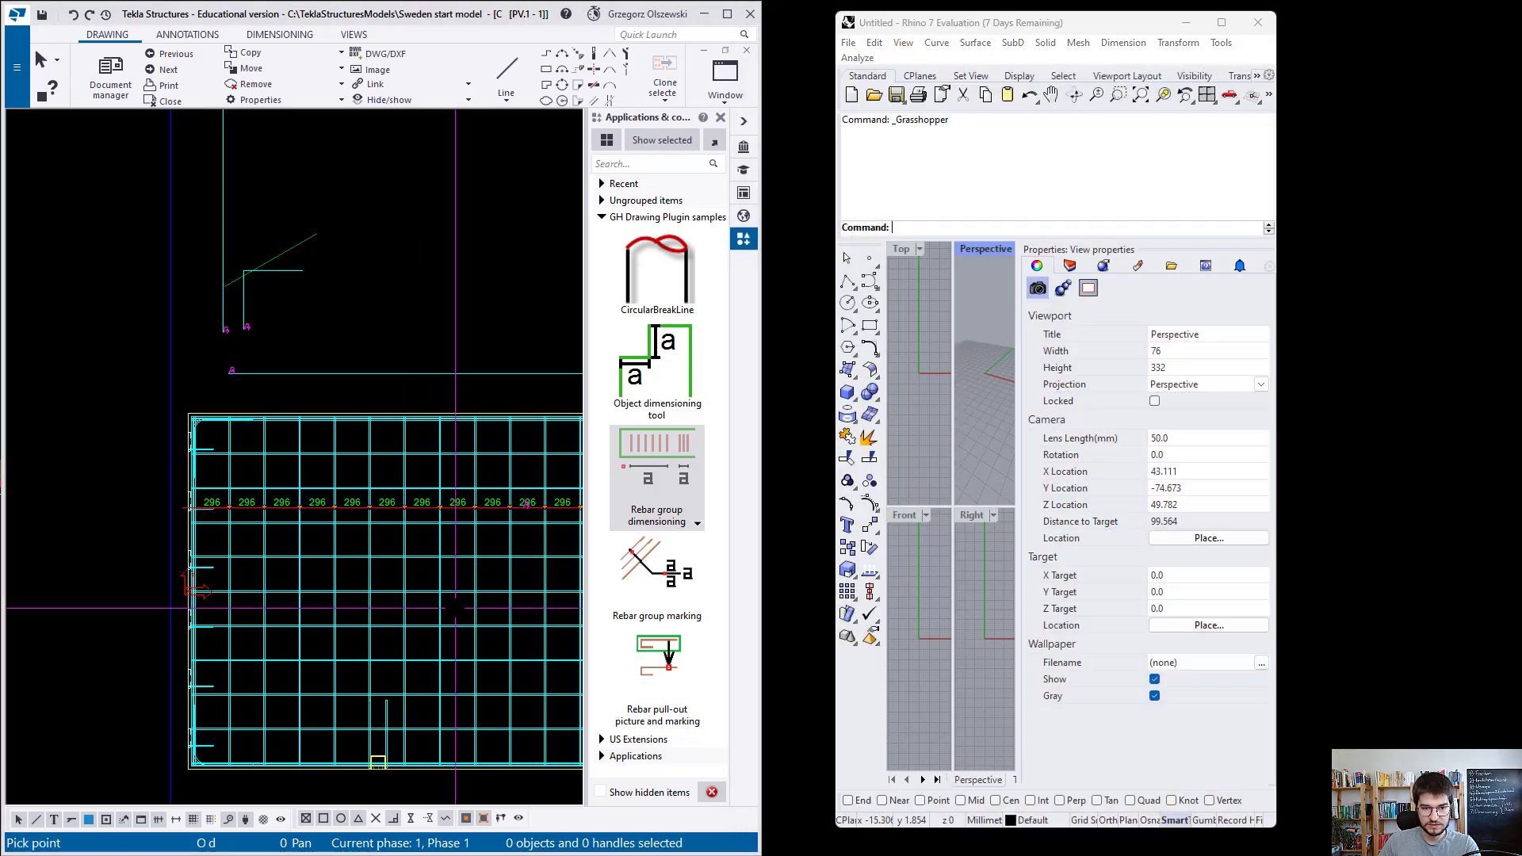
left_click(466, 512)
key("Delete")
Step: Set the duplicated Drawing Part parameter feeding Objects to select to a single rebar group picked in the FRONT view
scroll(999, 577, "down", 2)
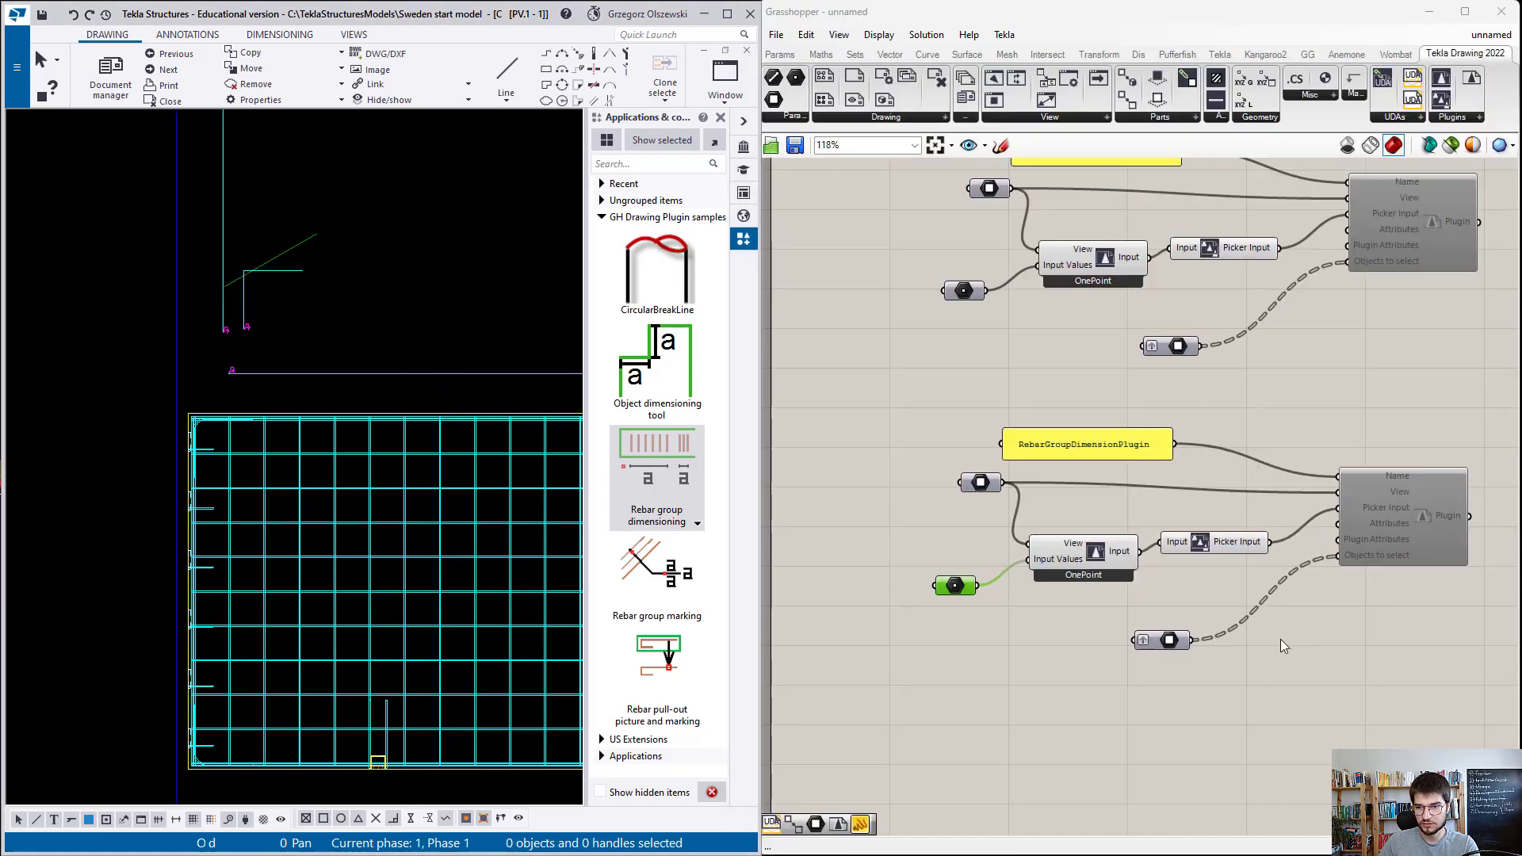
scroll(1279, 642, "up", 2)
right_click(1119, 639)
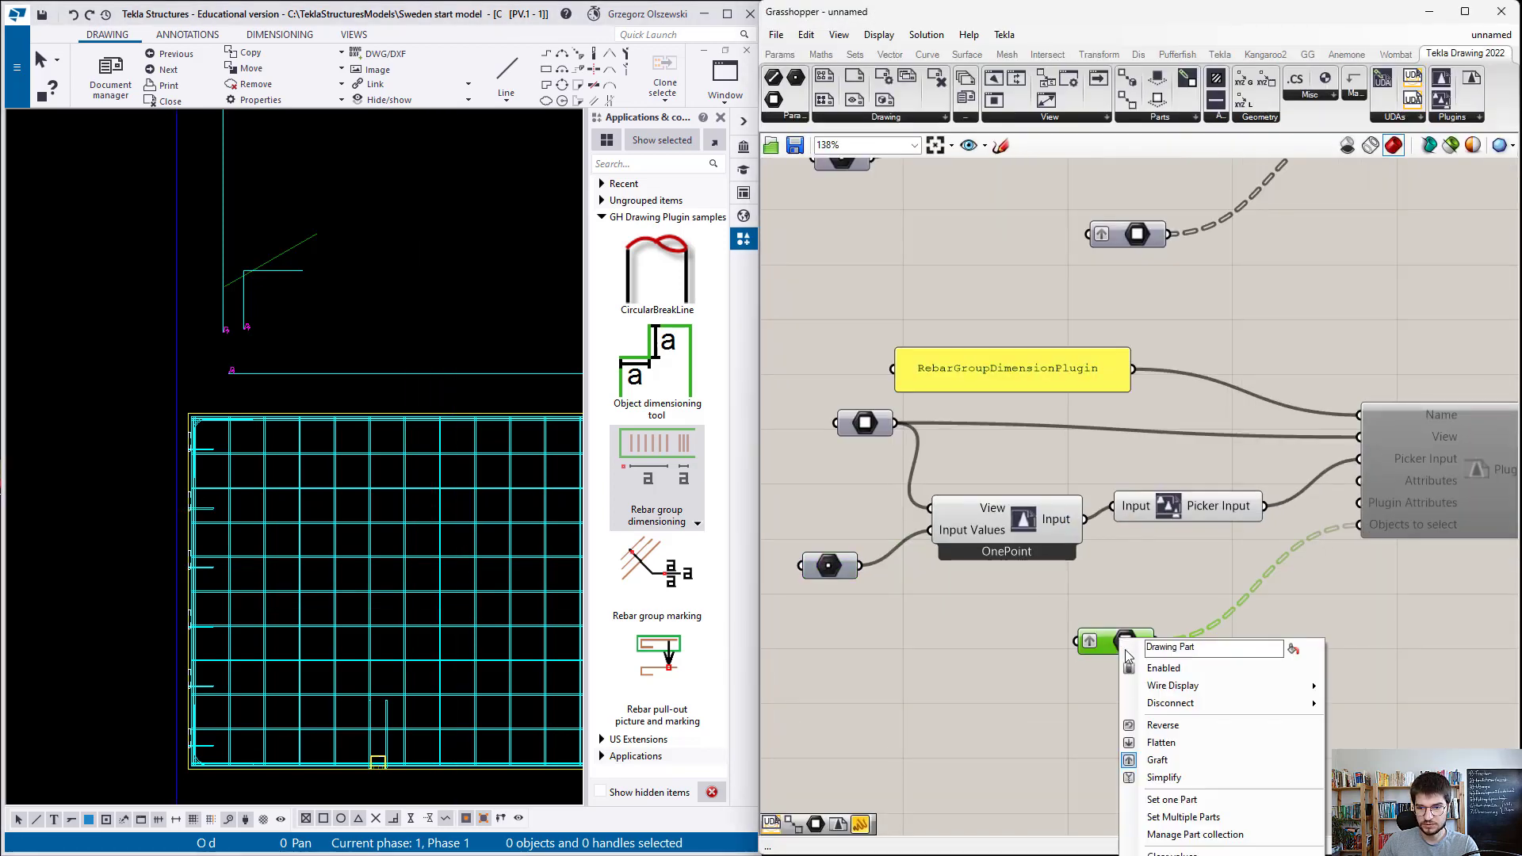
left_click(1173, 800)
left_click(476, 574)
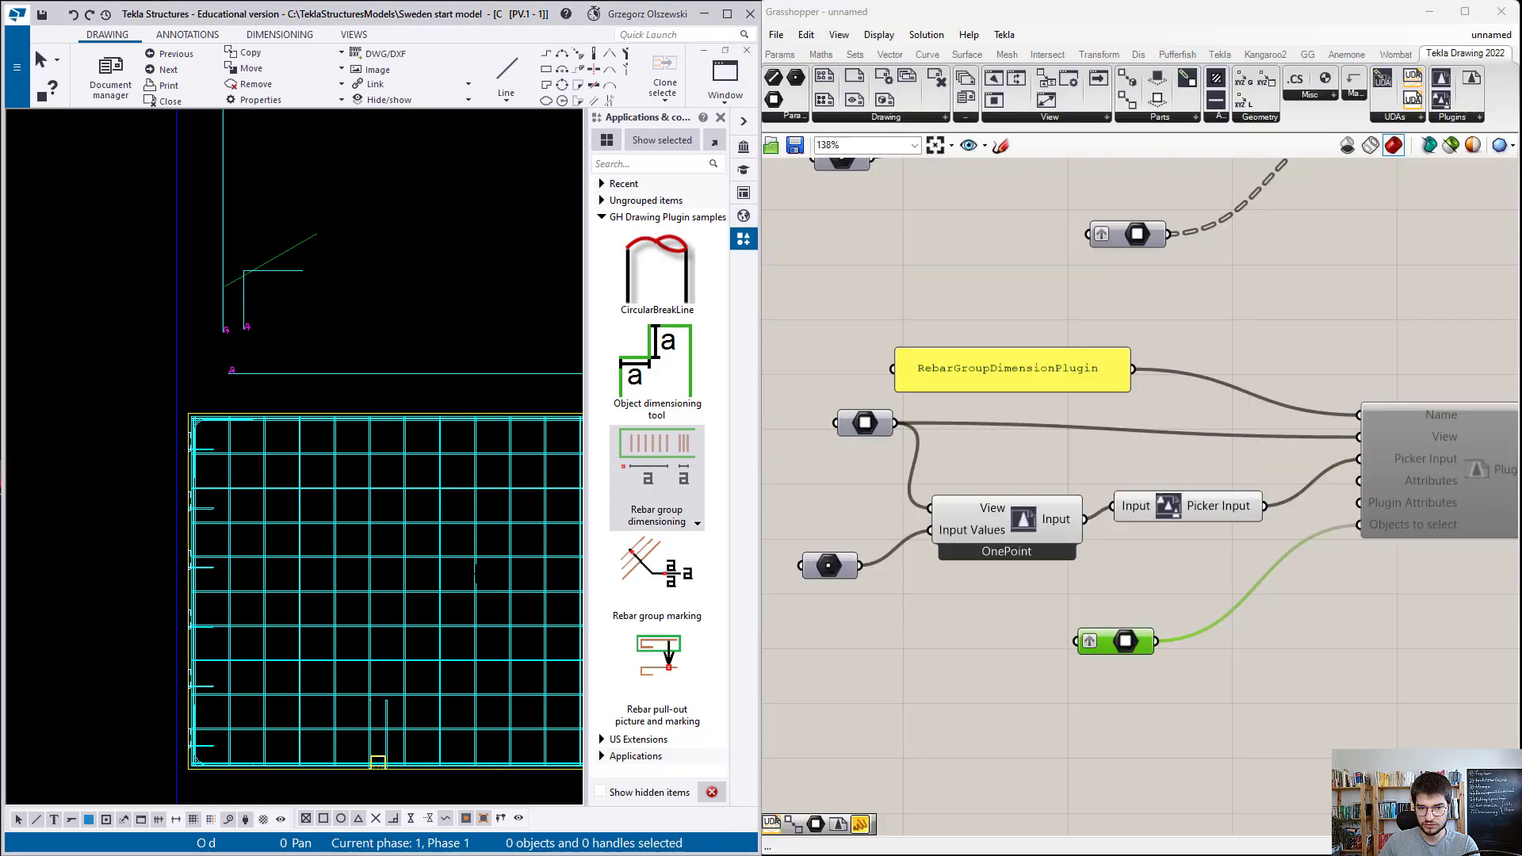
Step: Enable the RebarGroupDimensionPlugin insertion component to place the dimension on the referenced rebar group
scroll(1130, 564, "down", 2)
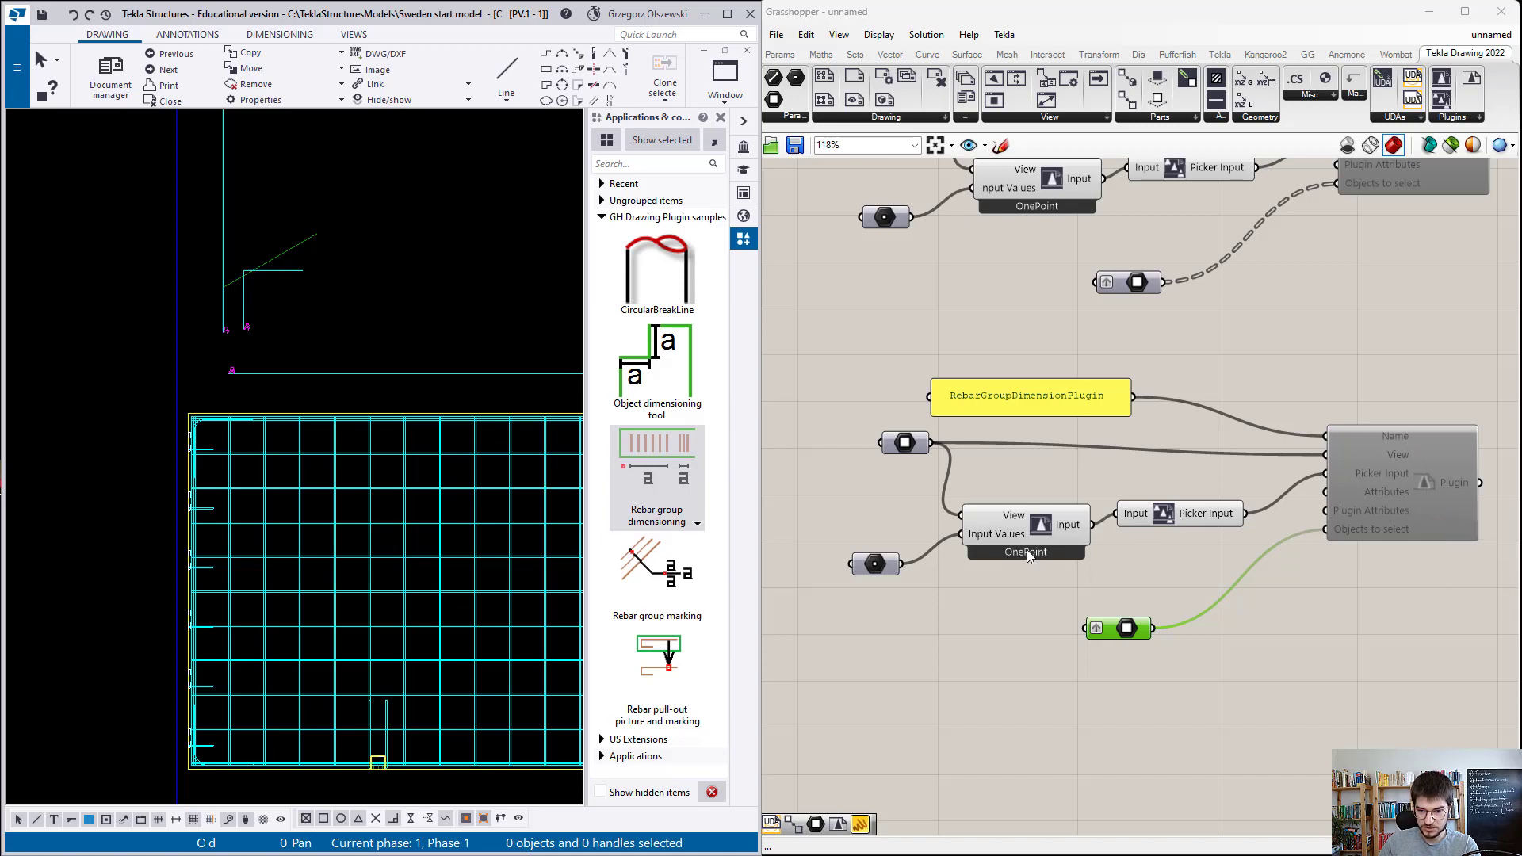
right_click(1433, 479)
left_click(1510, 518)
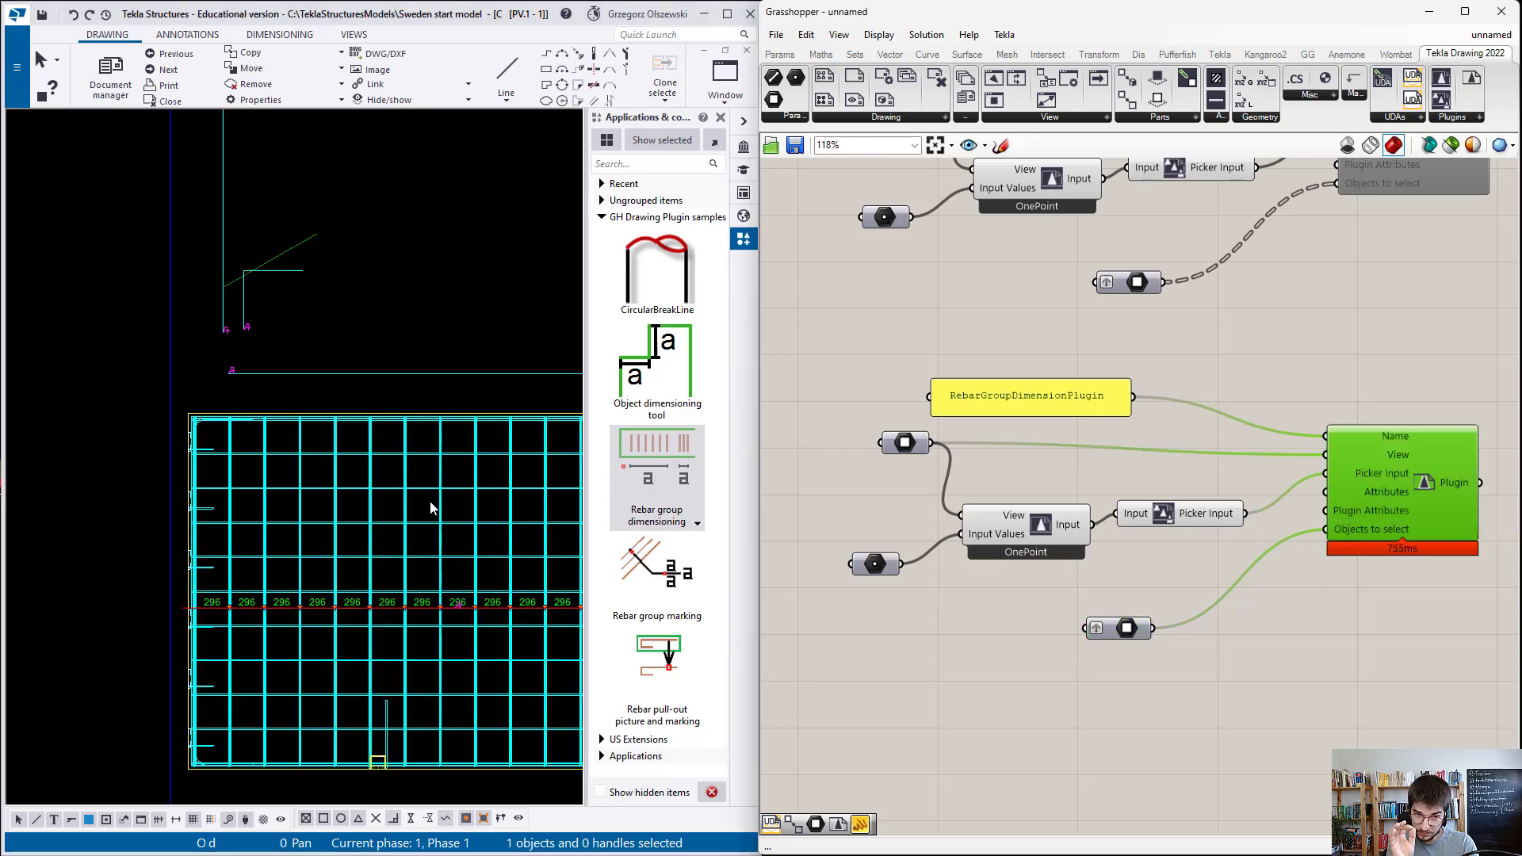
scroll(487, 582, "up", 1)
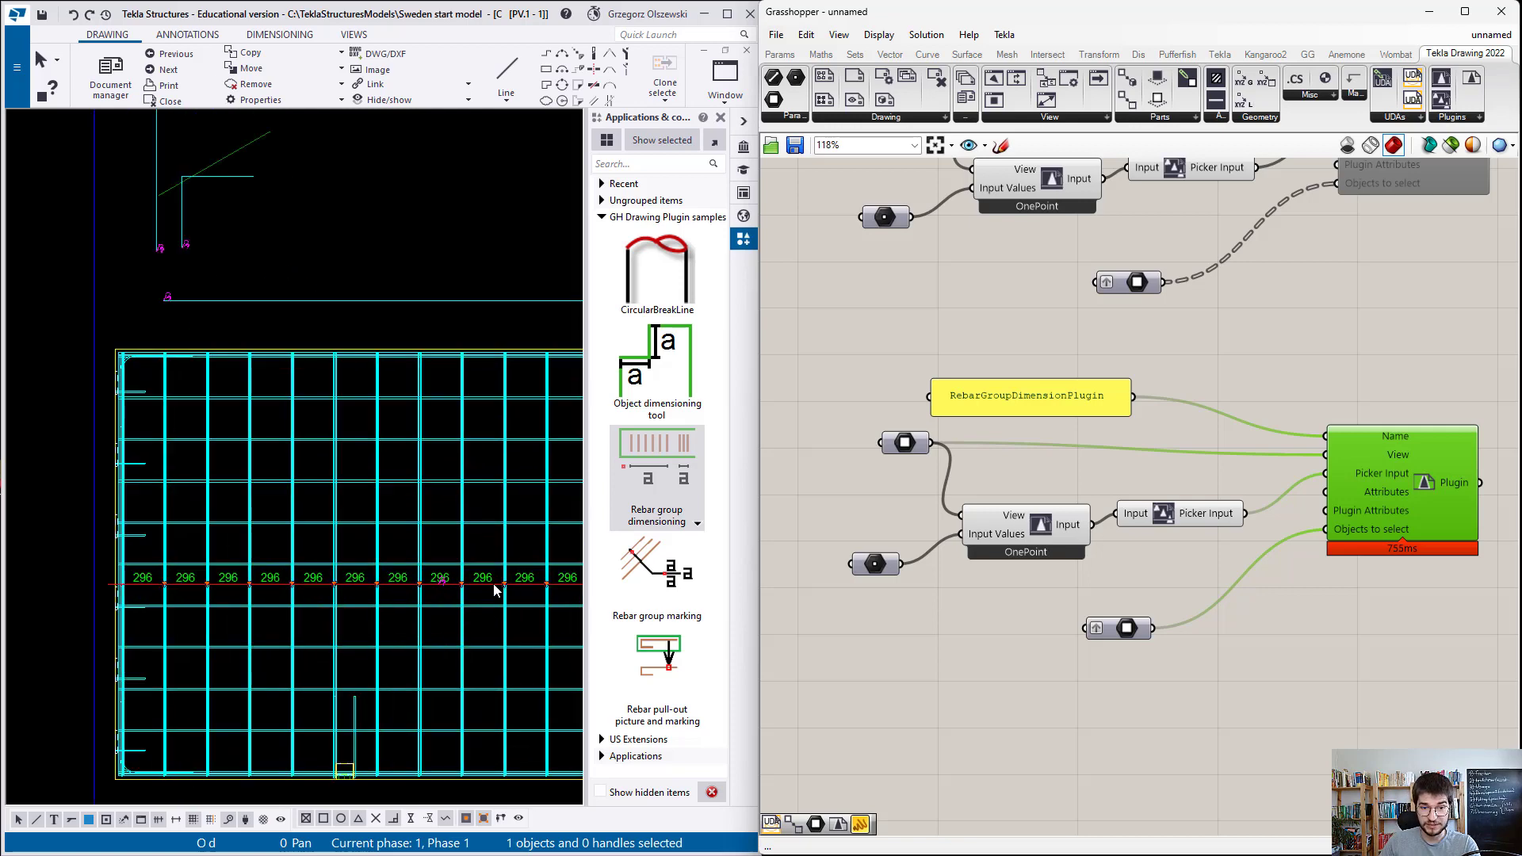
Step: Pick a different insertion point higher up in the mesh for the point parameter to relocate the rebar group dimension
left_click(874, 564)
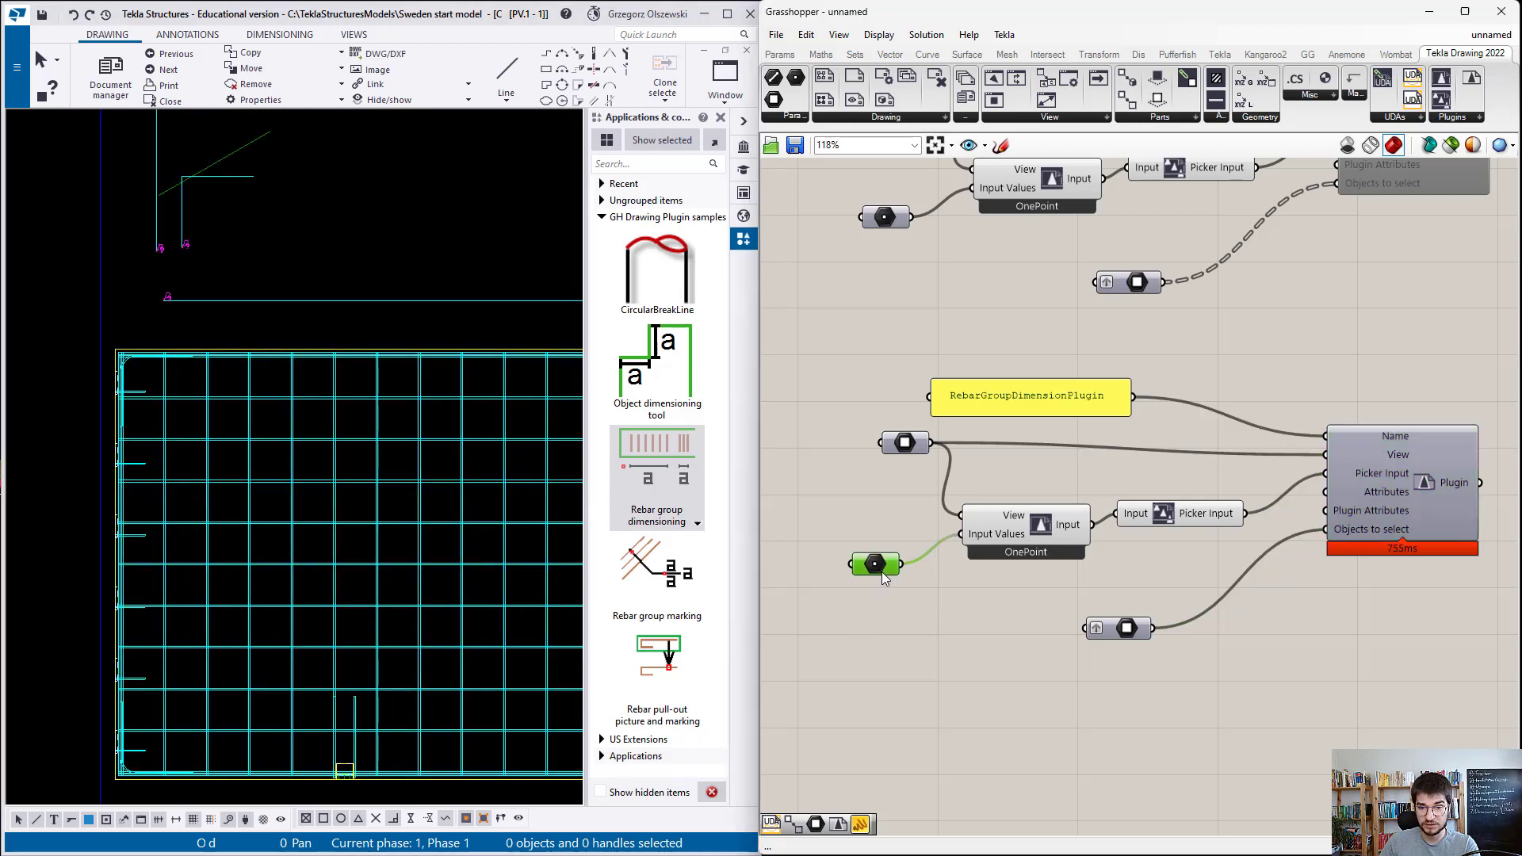
right_click(880, 568)
left_click(888, 694)
left_click(422, 586)
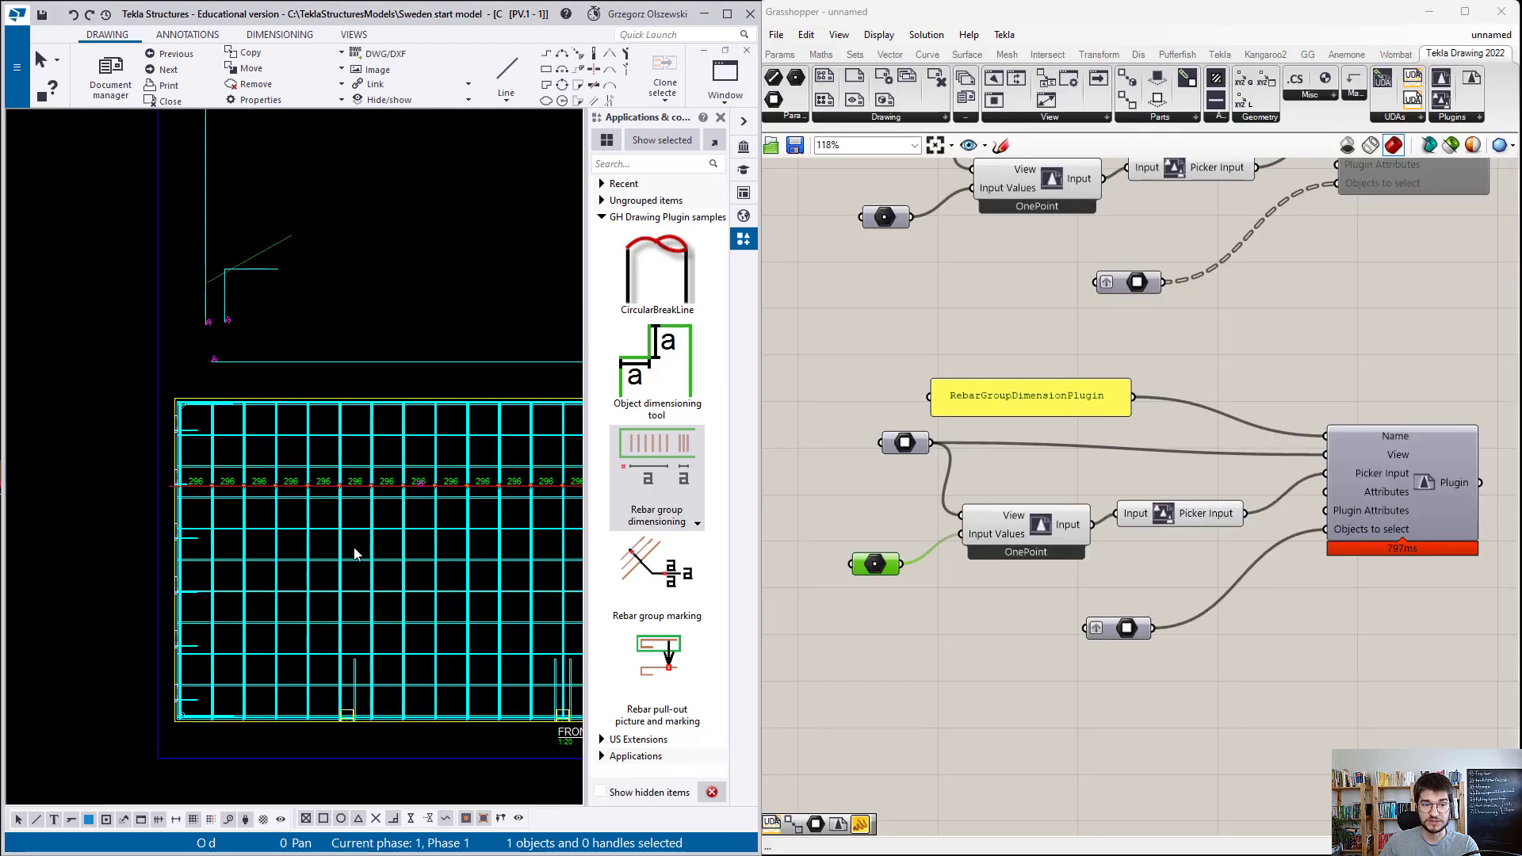
scroll(485, 497, "up", 1)
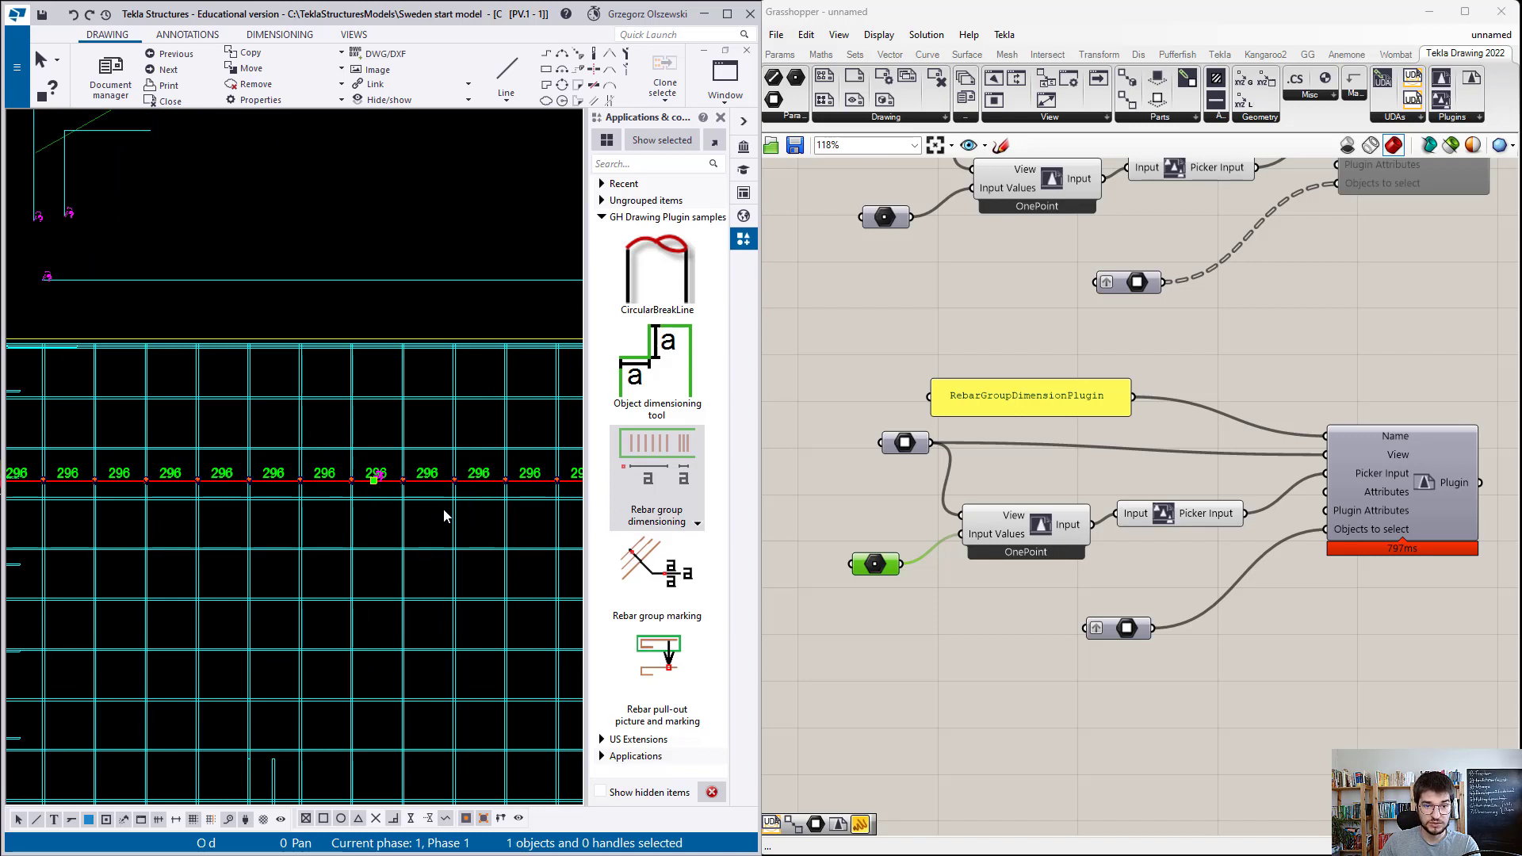
scroll(277, 474, "down", 1)
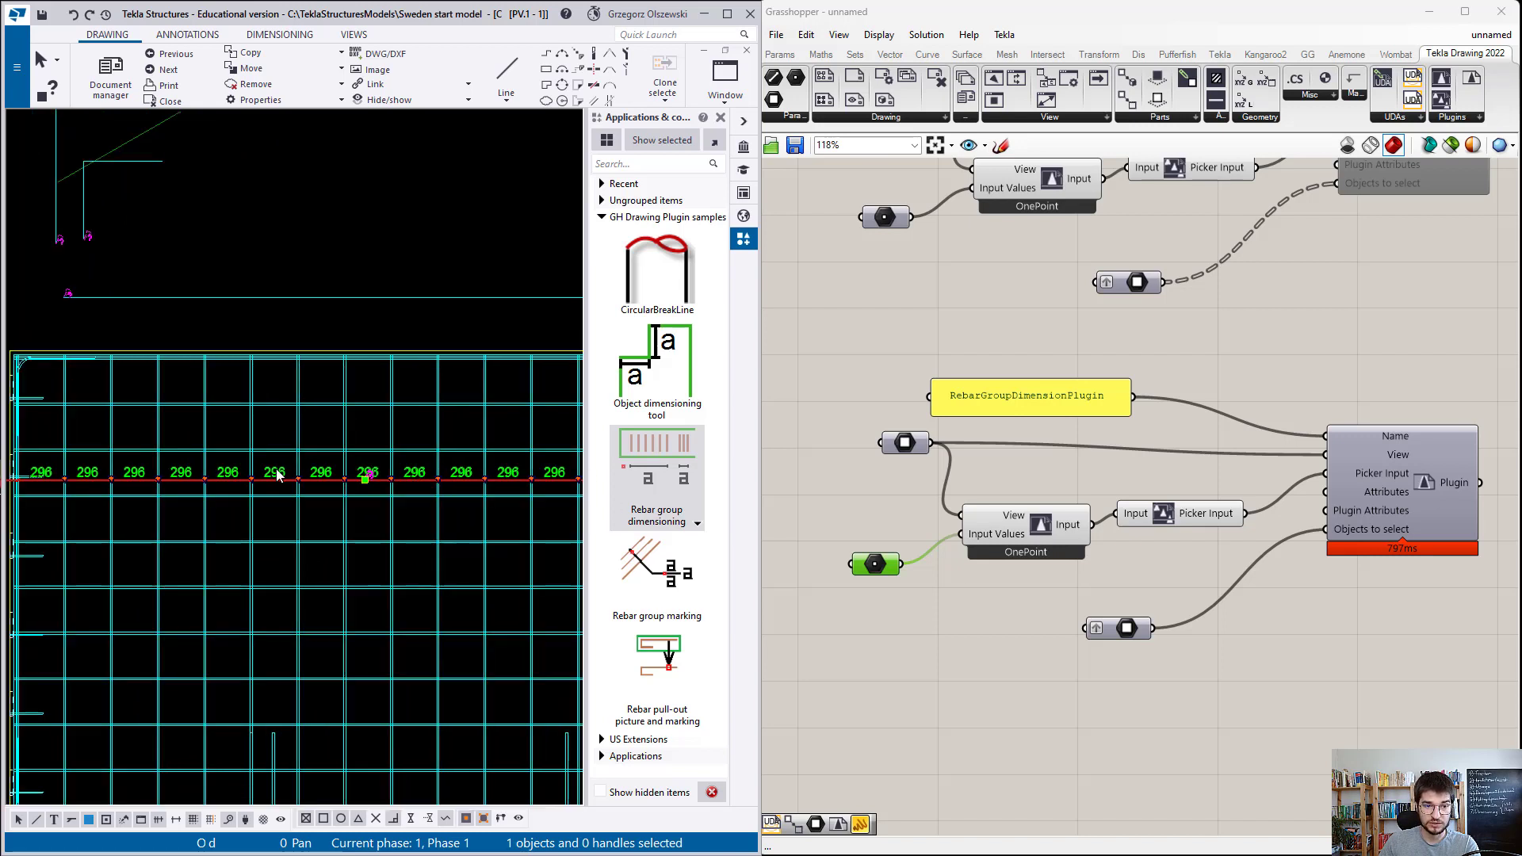
Step: Examine the inserted dimension's Rebar group dimensioning properties and saved settings list, close them, and inspect the plugin component's attribute inputs
double_click(318, 479)
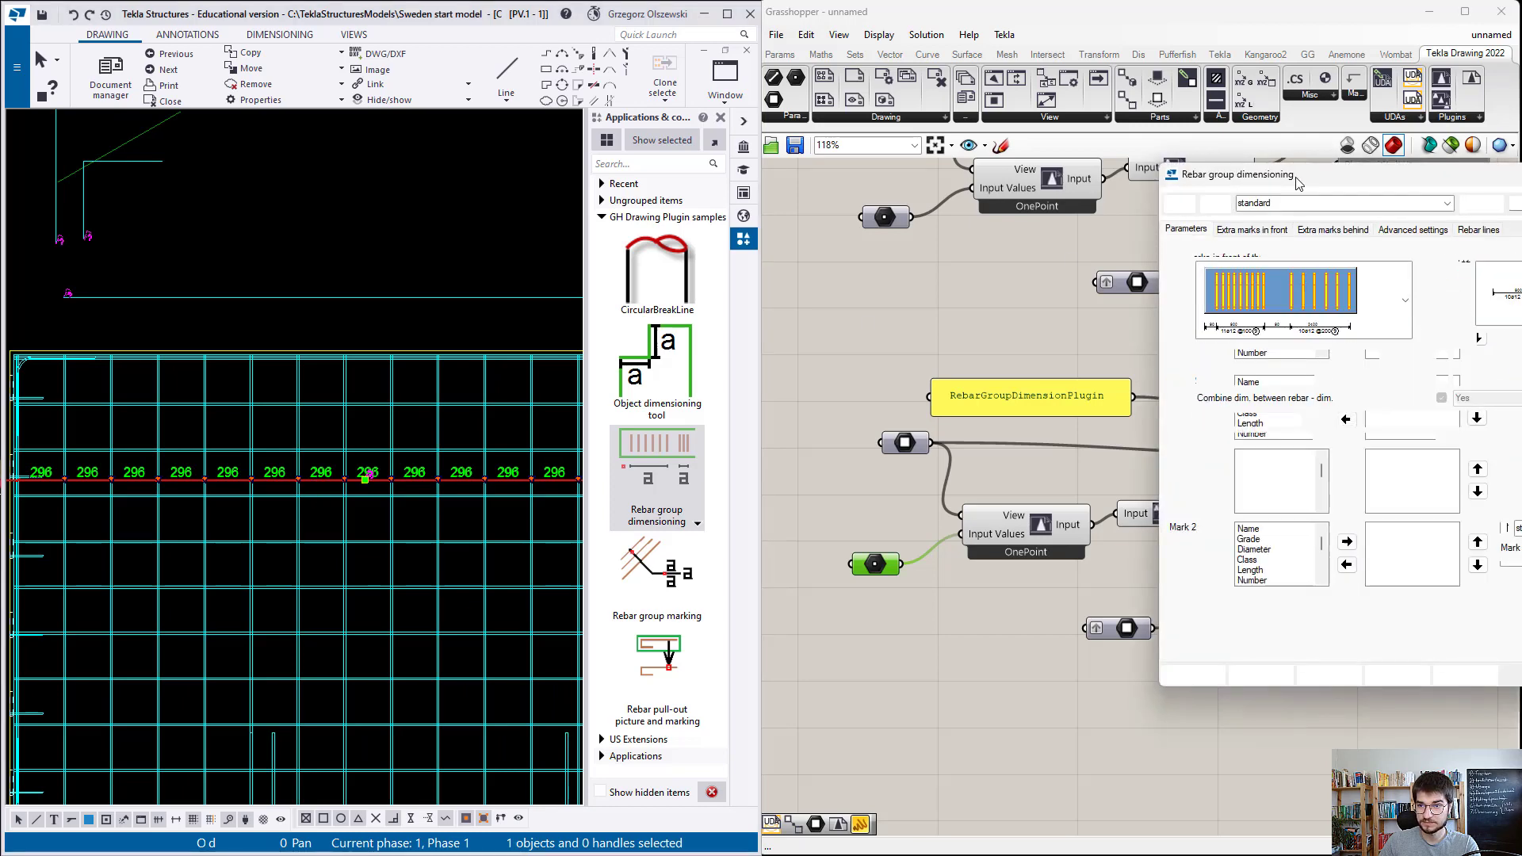
left_click_drag(1297, 184, 506, 222)
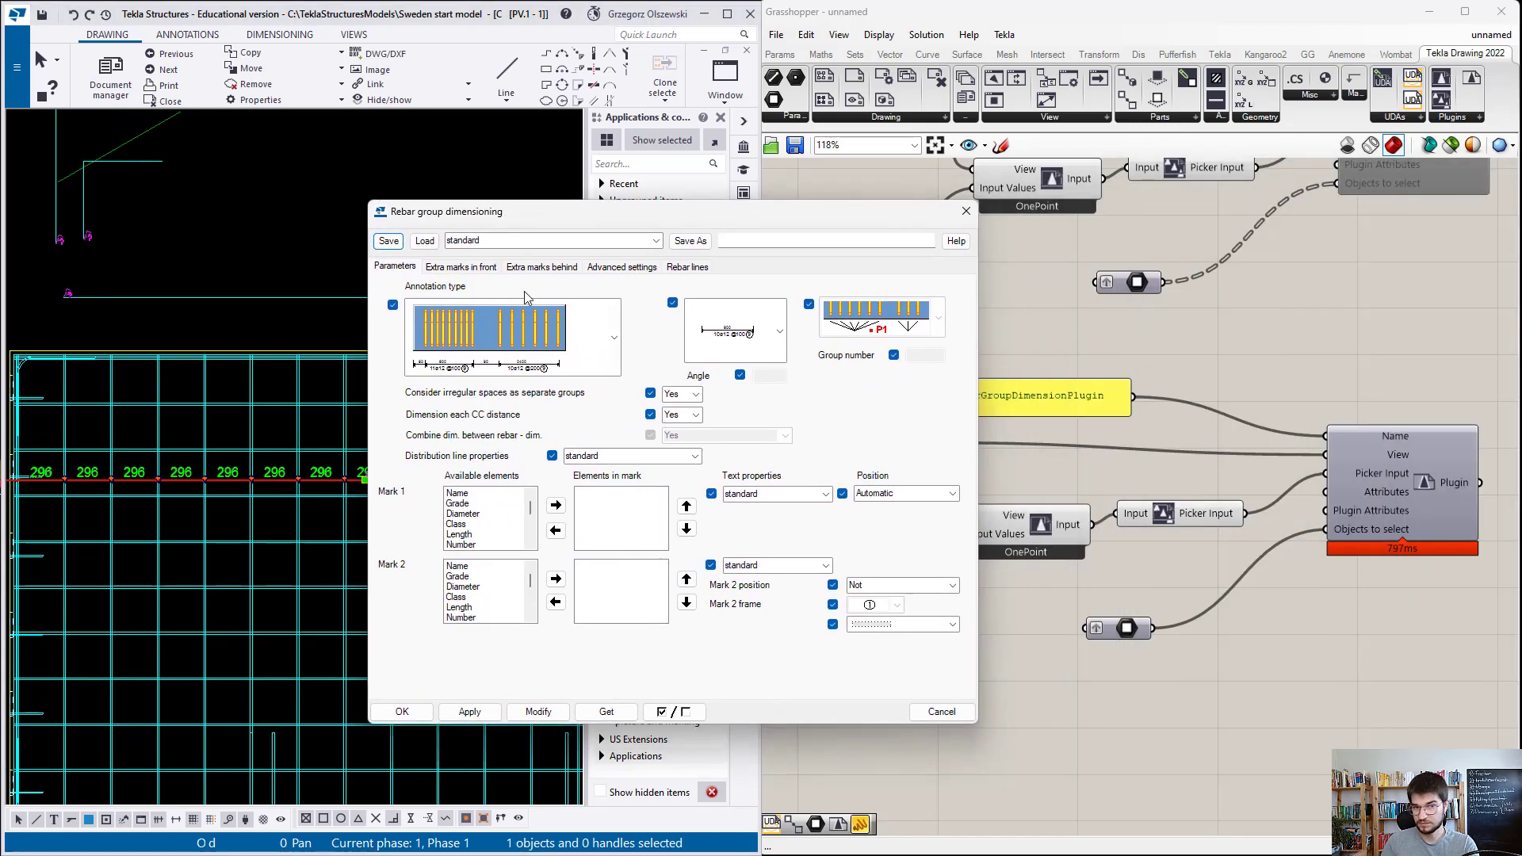
left_click(544, 238)
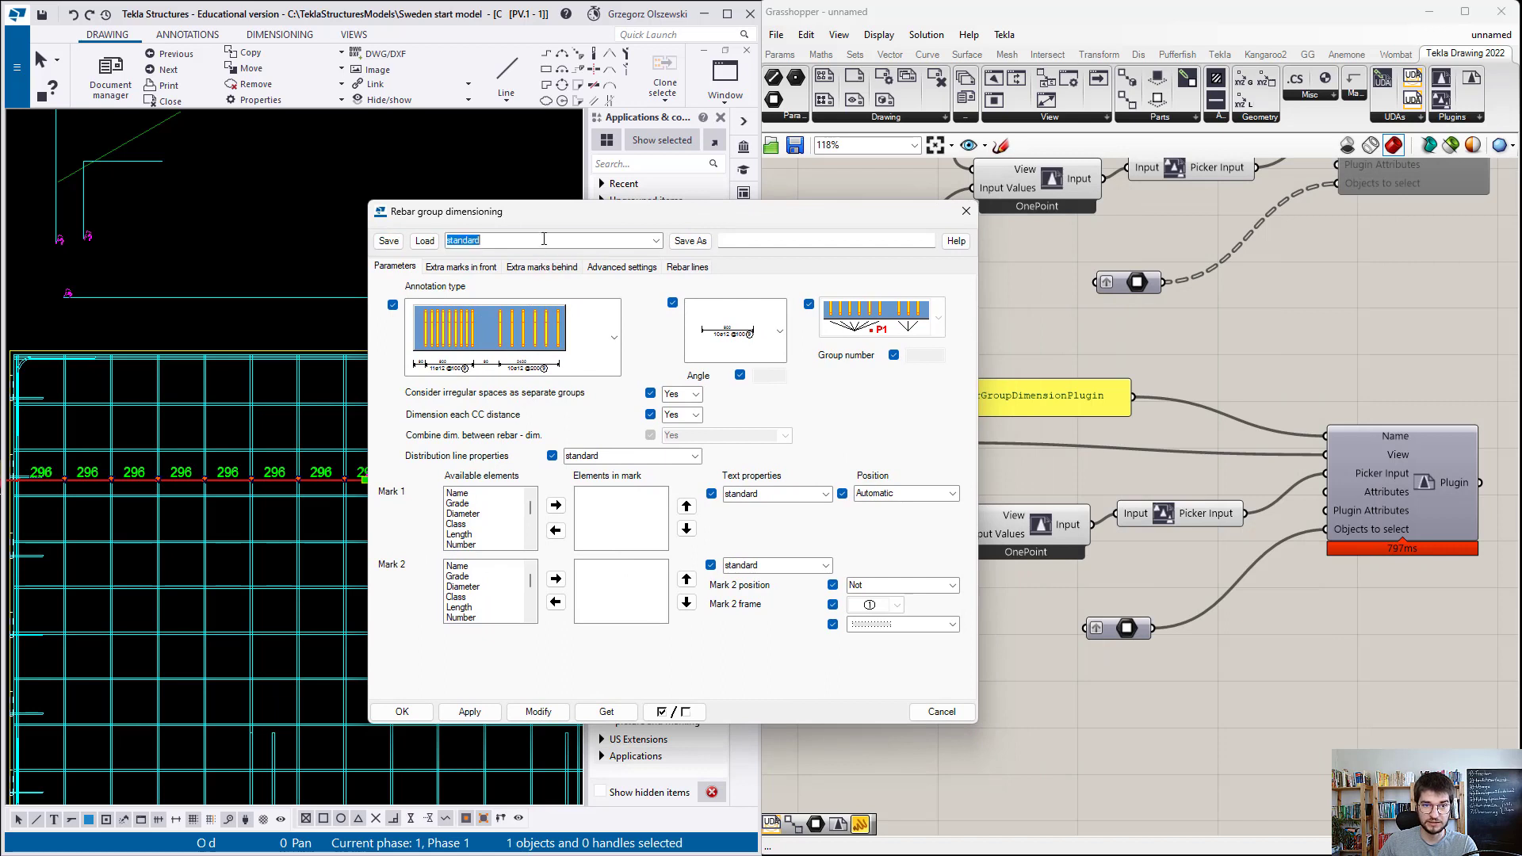
left_click(656, 243)
left_click(656, 243)
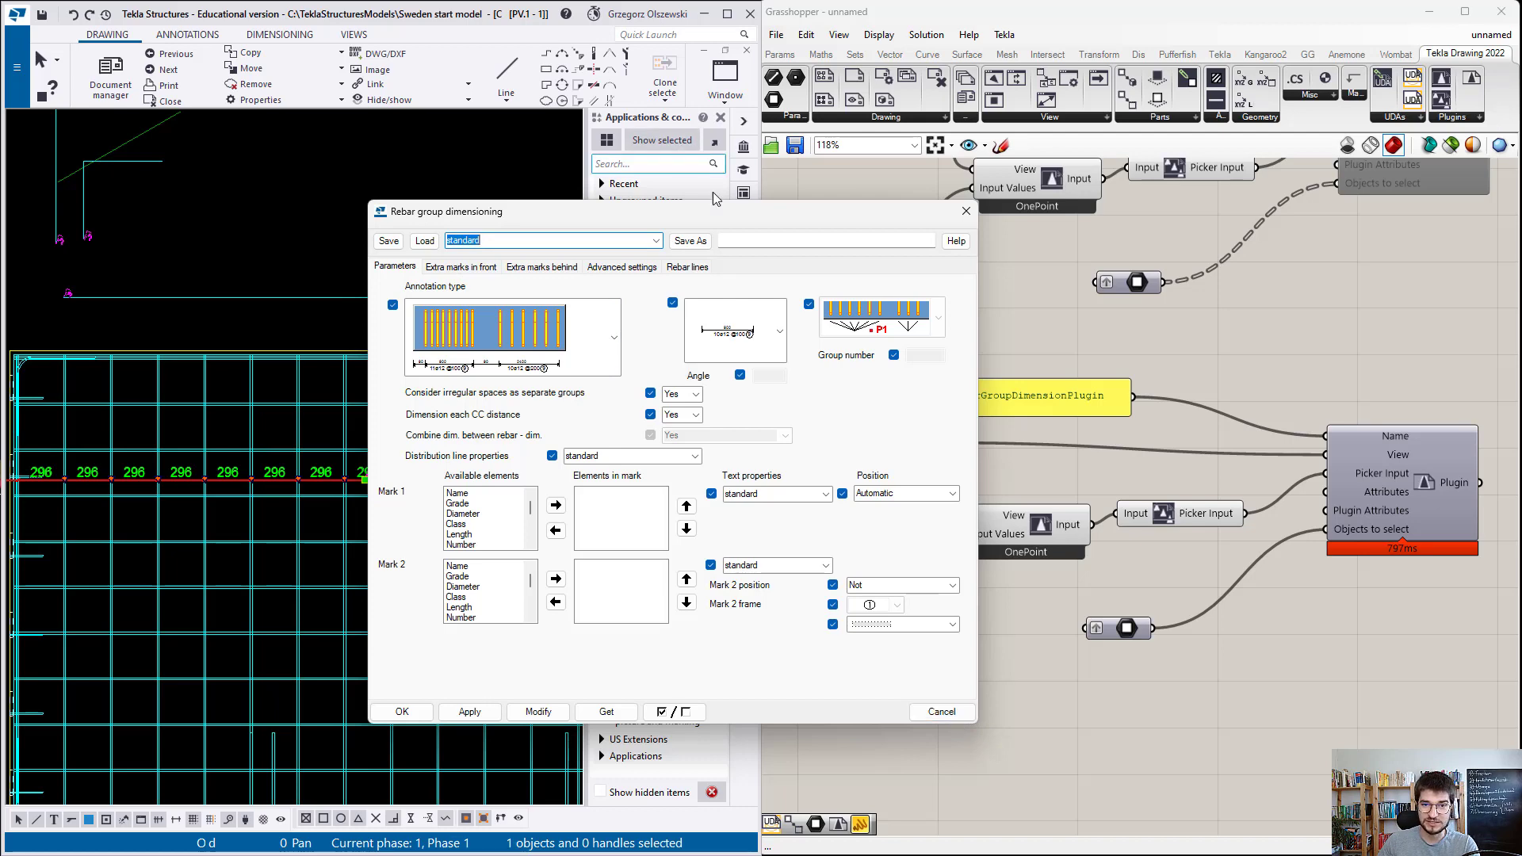
left_click(966, 212)
scroll(1387, 504, "up", 3)
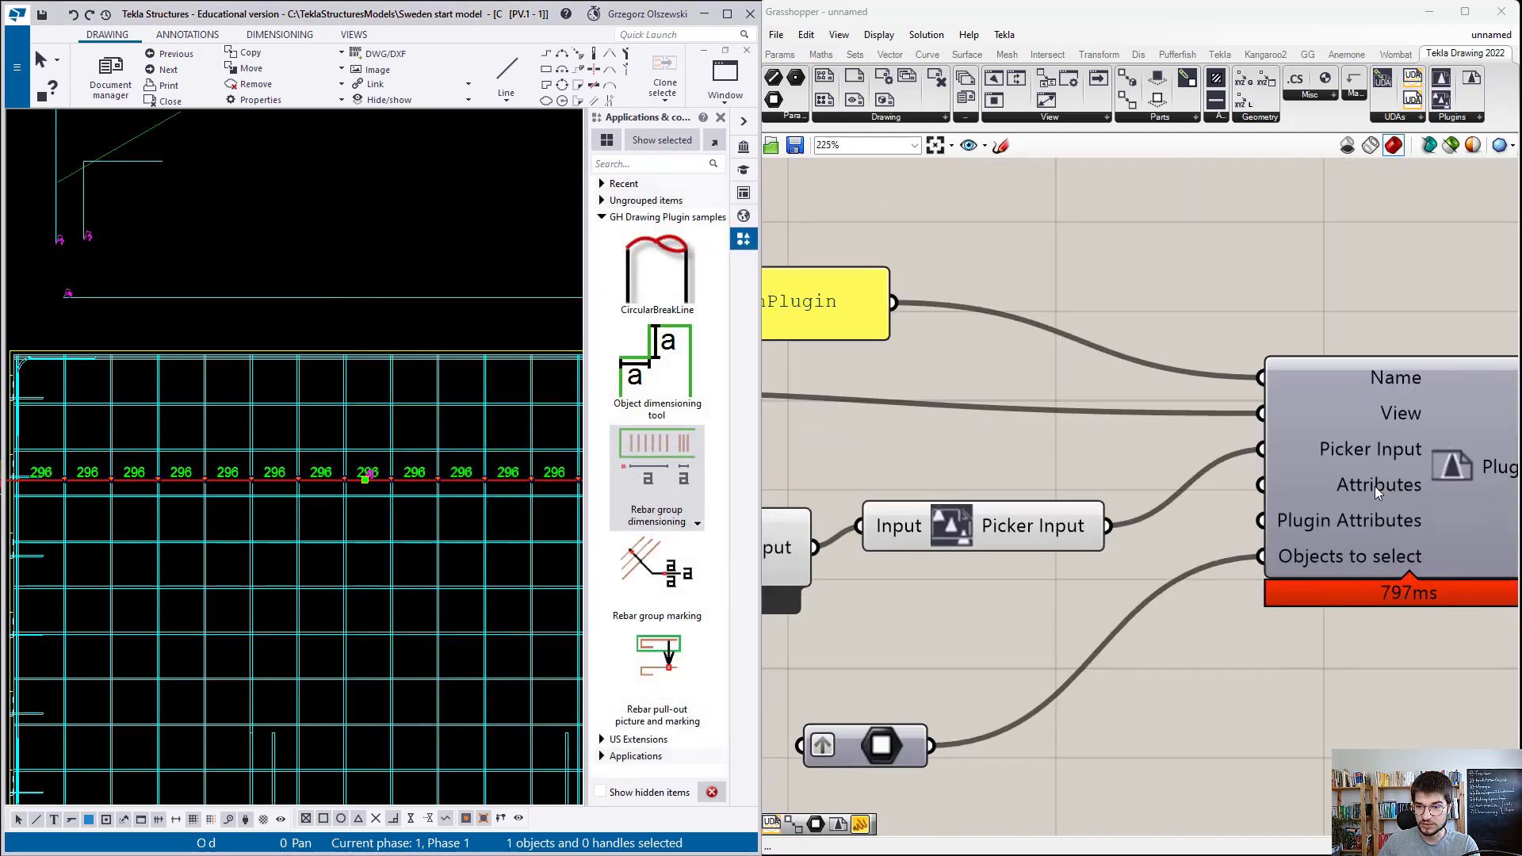
scroll(1376, 492, "down", 6)
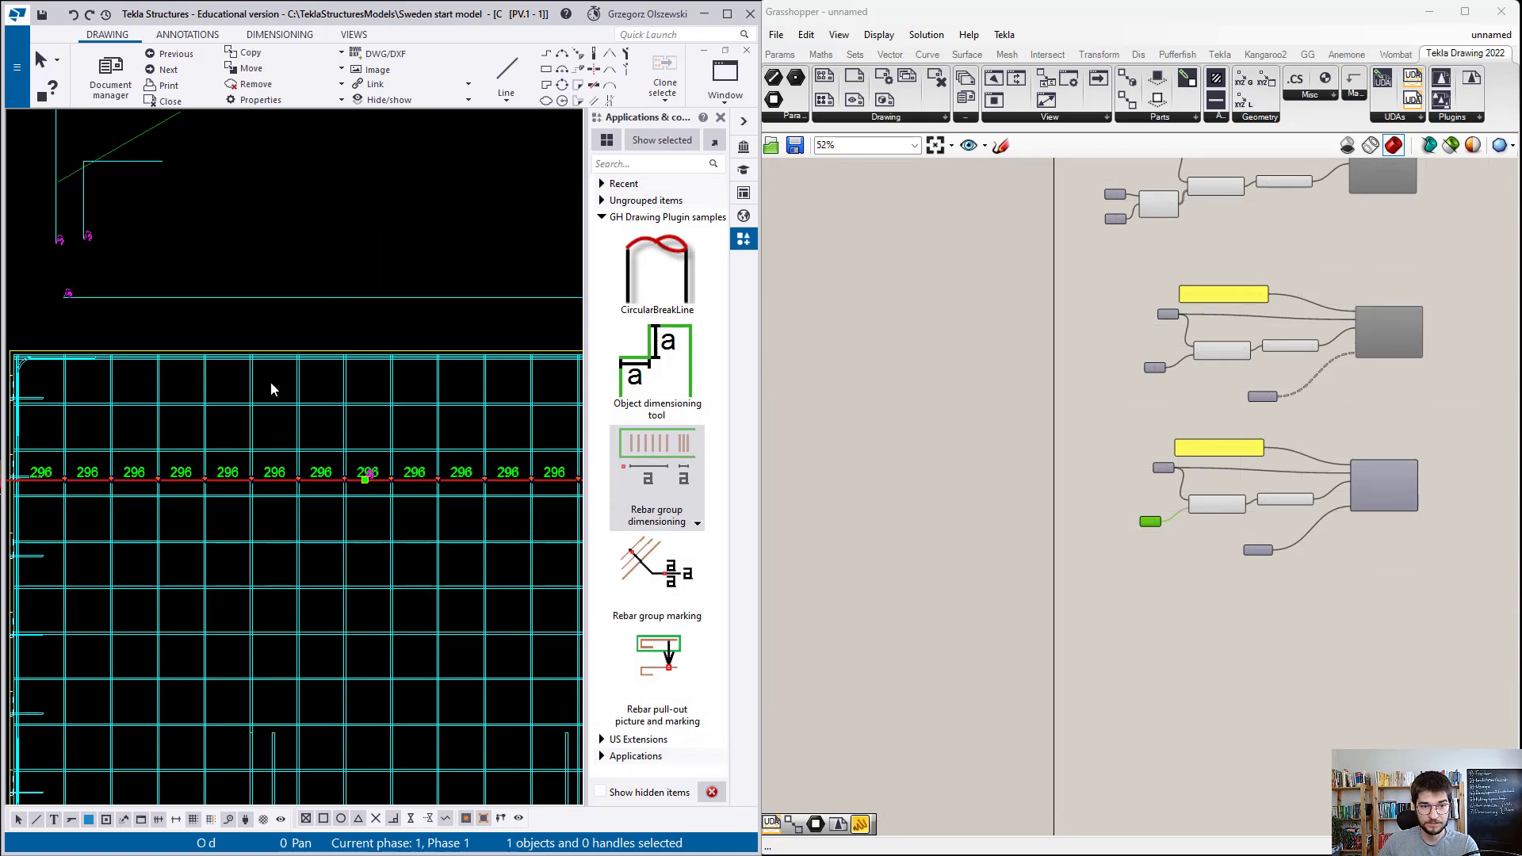
Step: Delete the rebar group dimension from the FRONT view
left_click(271, 320)
left_click(331, 482)
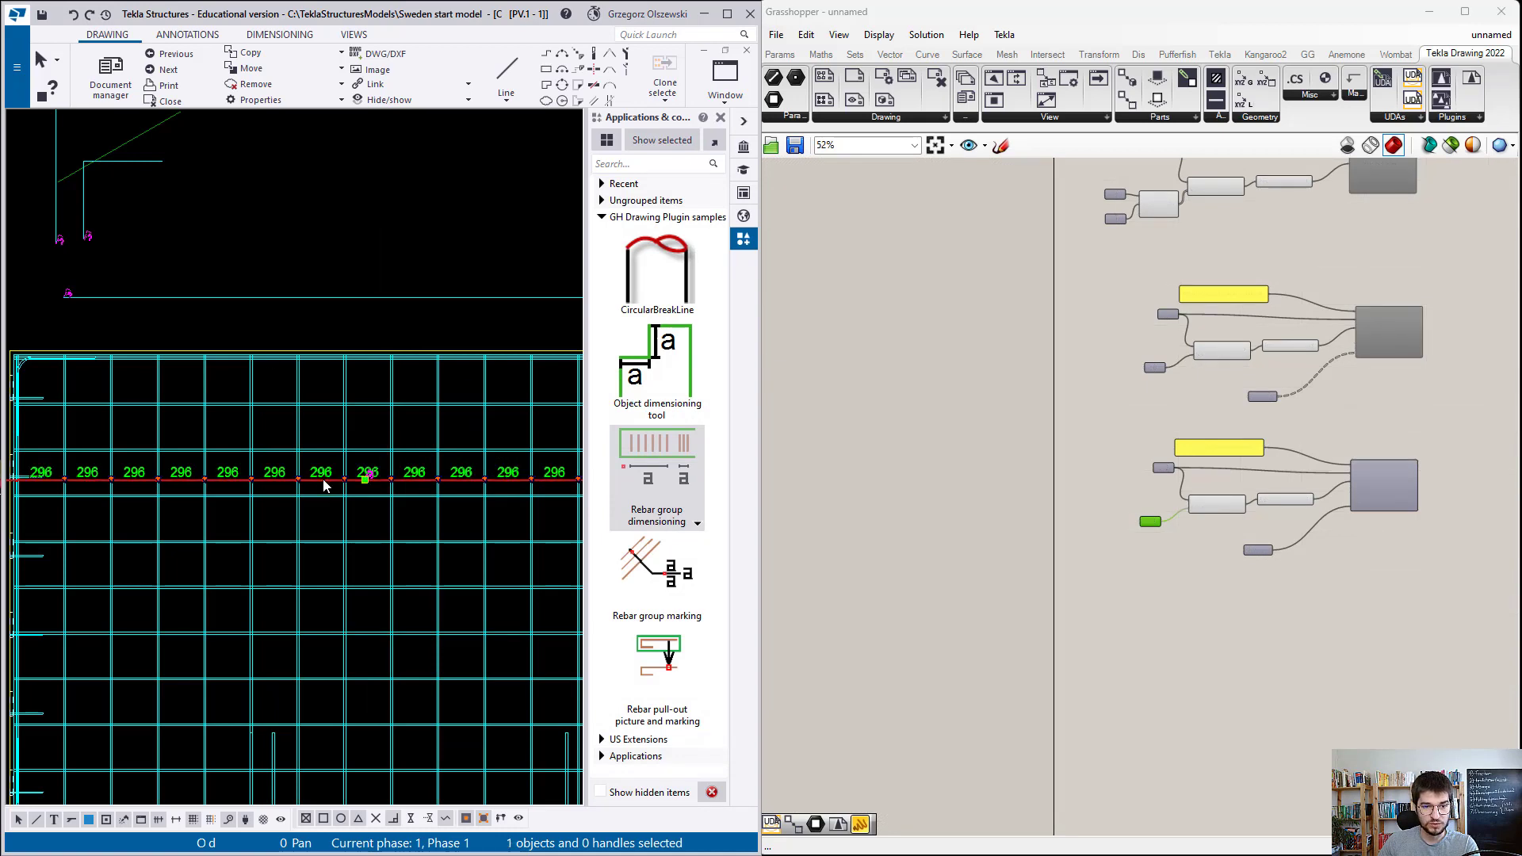
key("Delete")
scroll(342, 435, "down", 1)
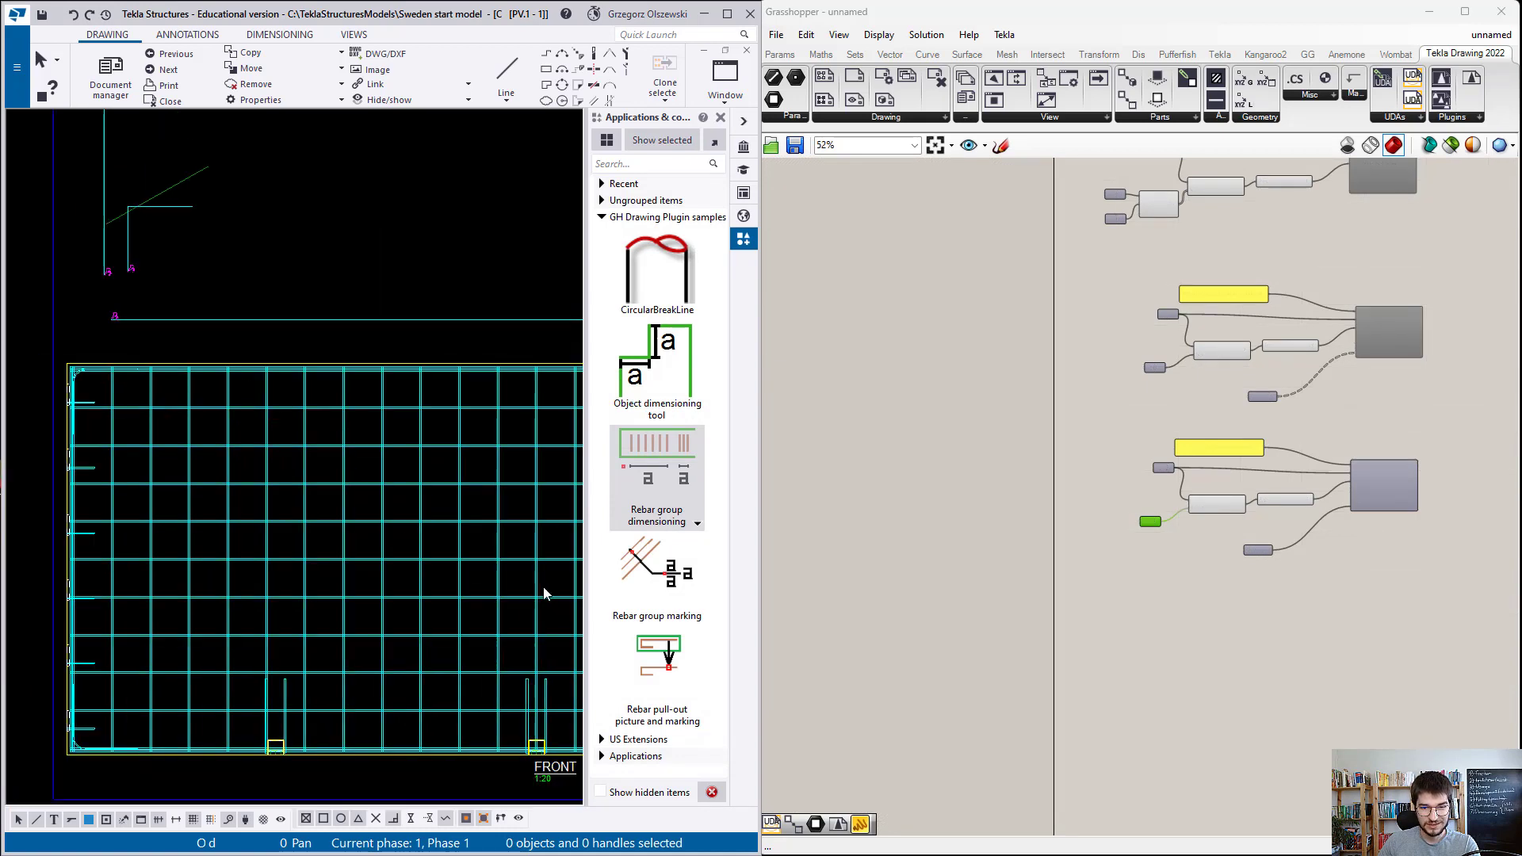
Step: Select the vertical rebar group and try to place a rebar group marking on it with two line positions
left_click(422, 471)
scroll(444, 496, "up", 1)
left_click(677, 583)
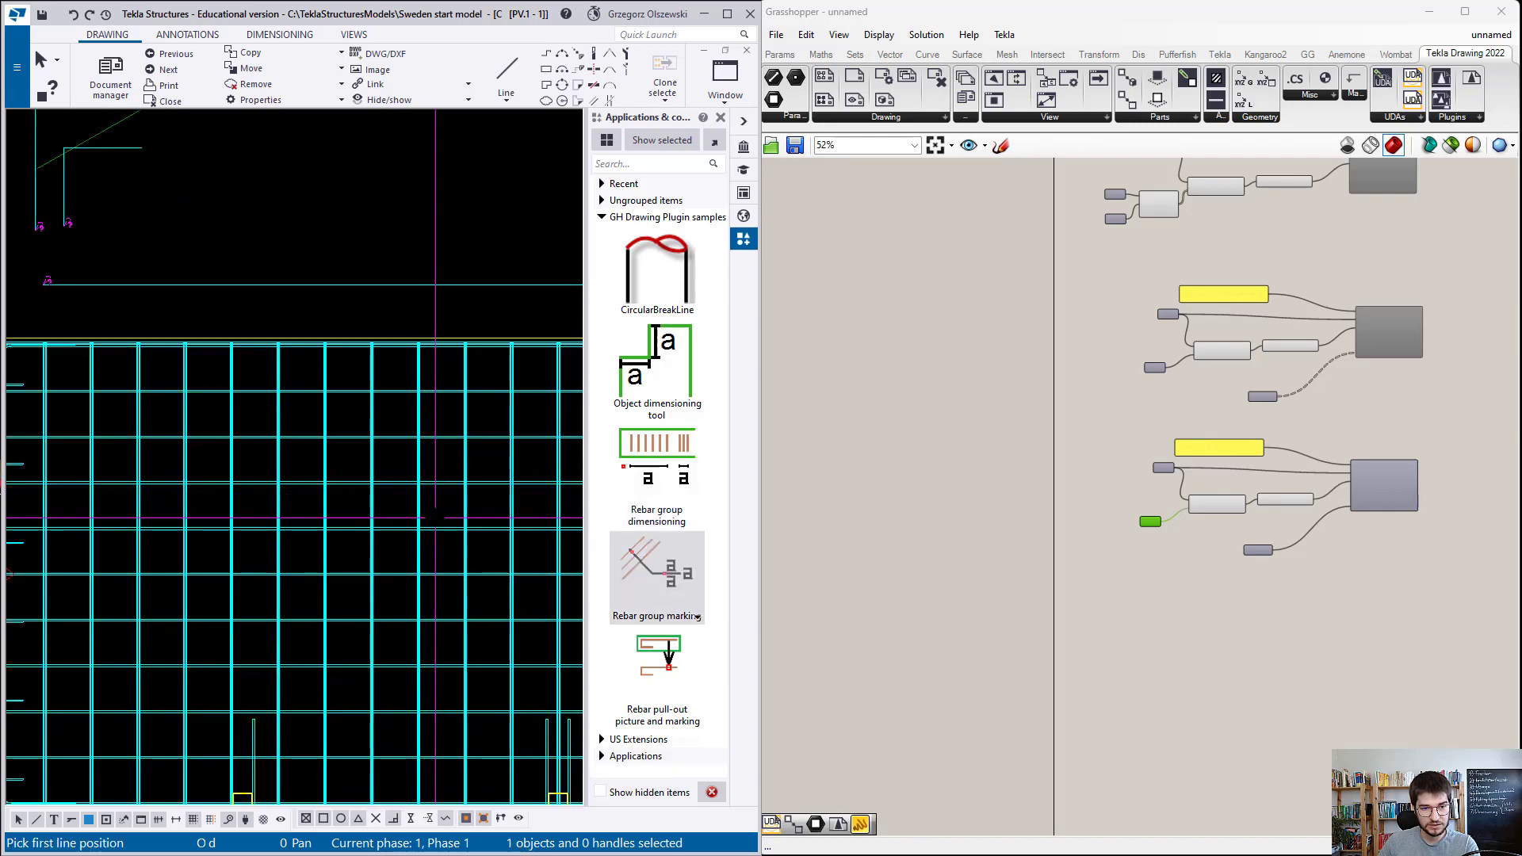
left_click(396, 507)
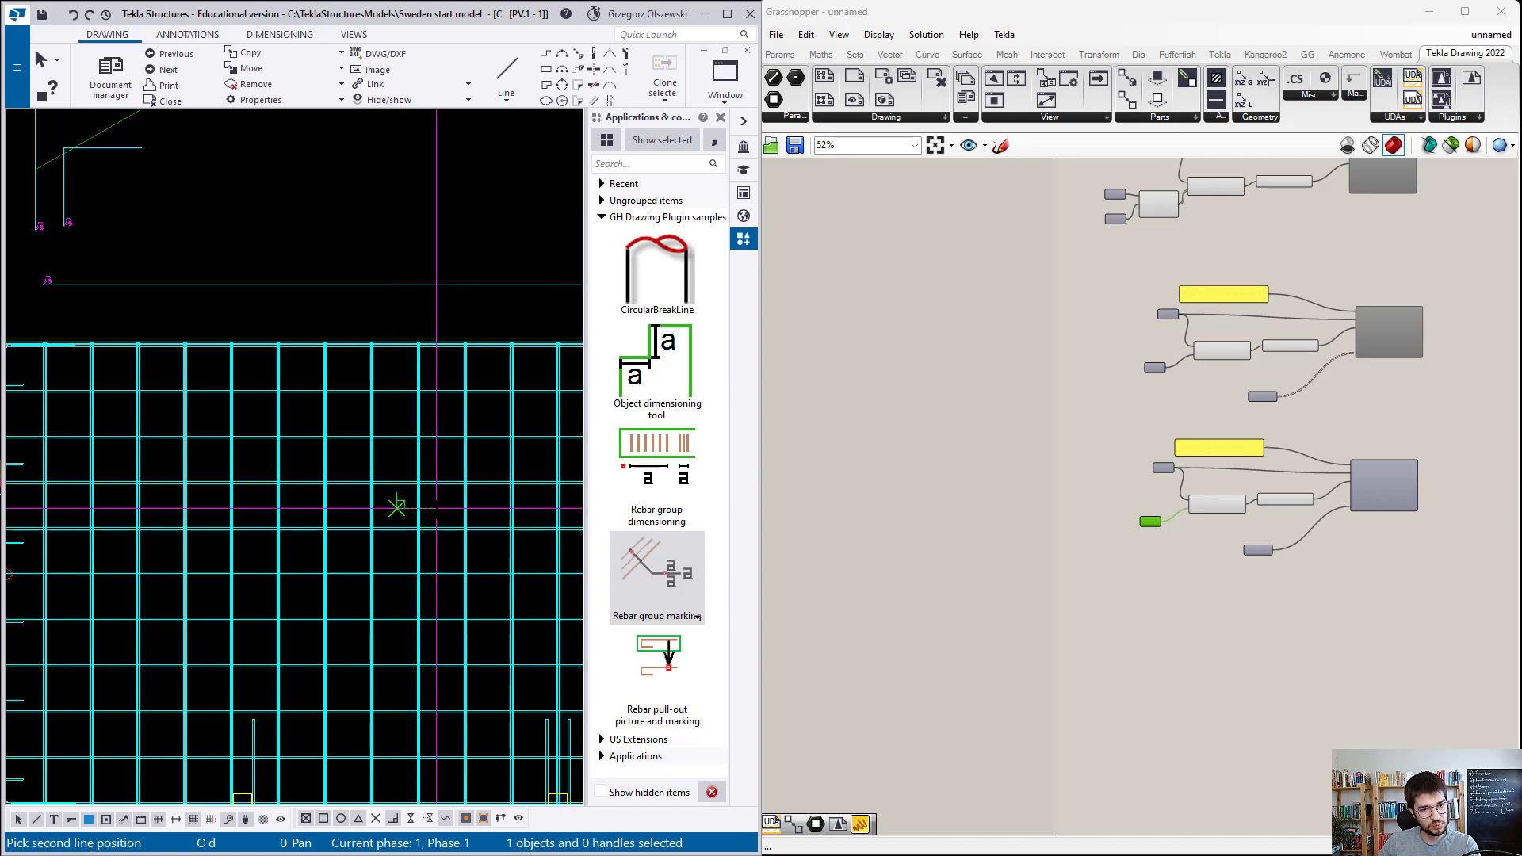
left_click(440, 575)
scroll(442, 507, "up", 3)
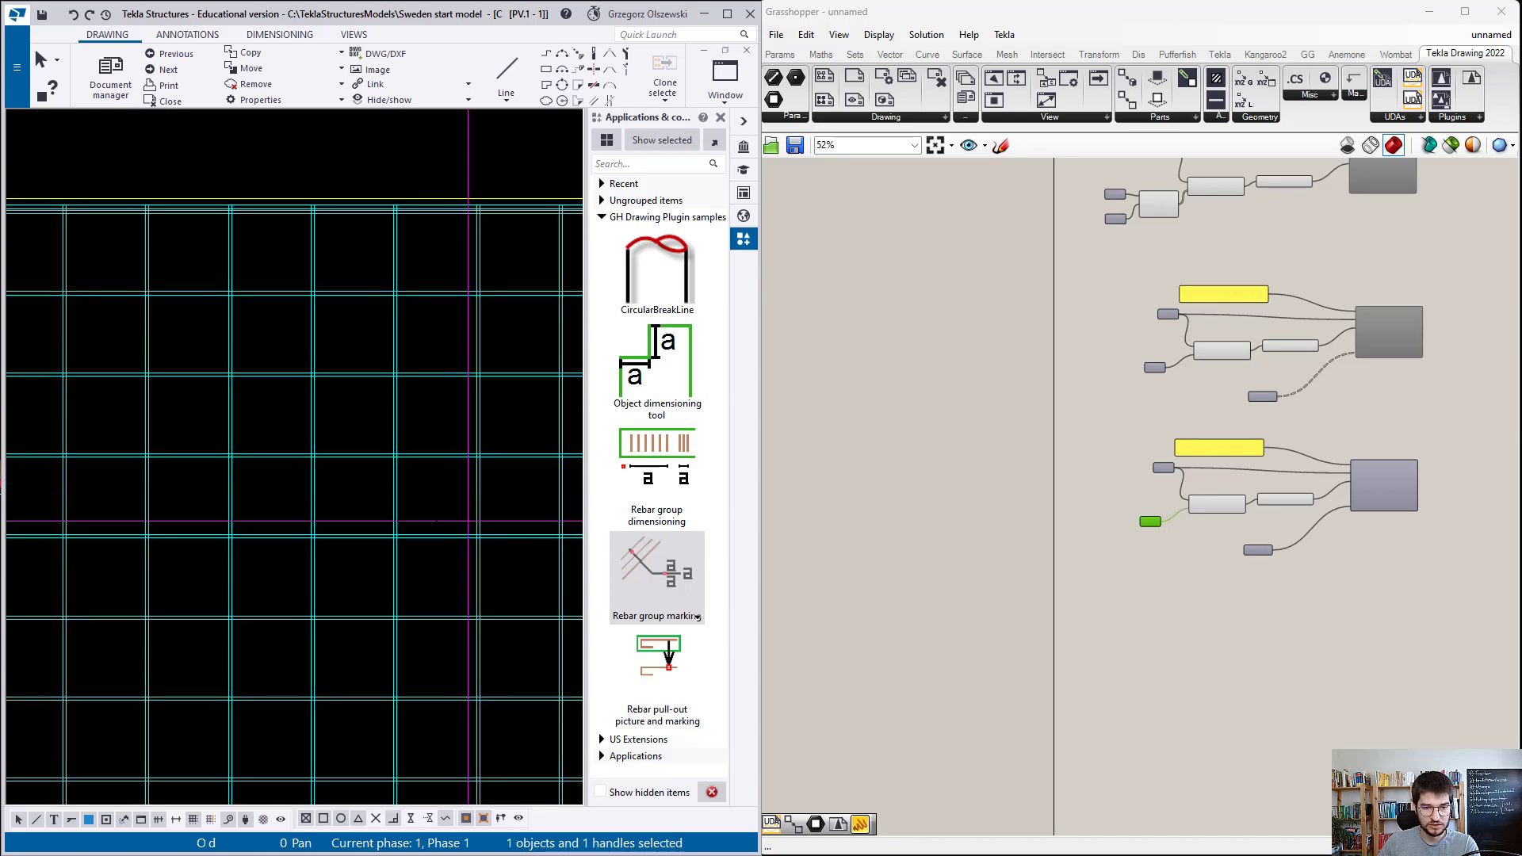
right_click(405, 500)
key("Escape")
Step: Place a rebar group marking on the selected group using two vertically aligned line positions, and select the new marking
left_click(622, 588)
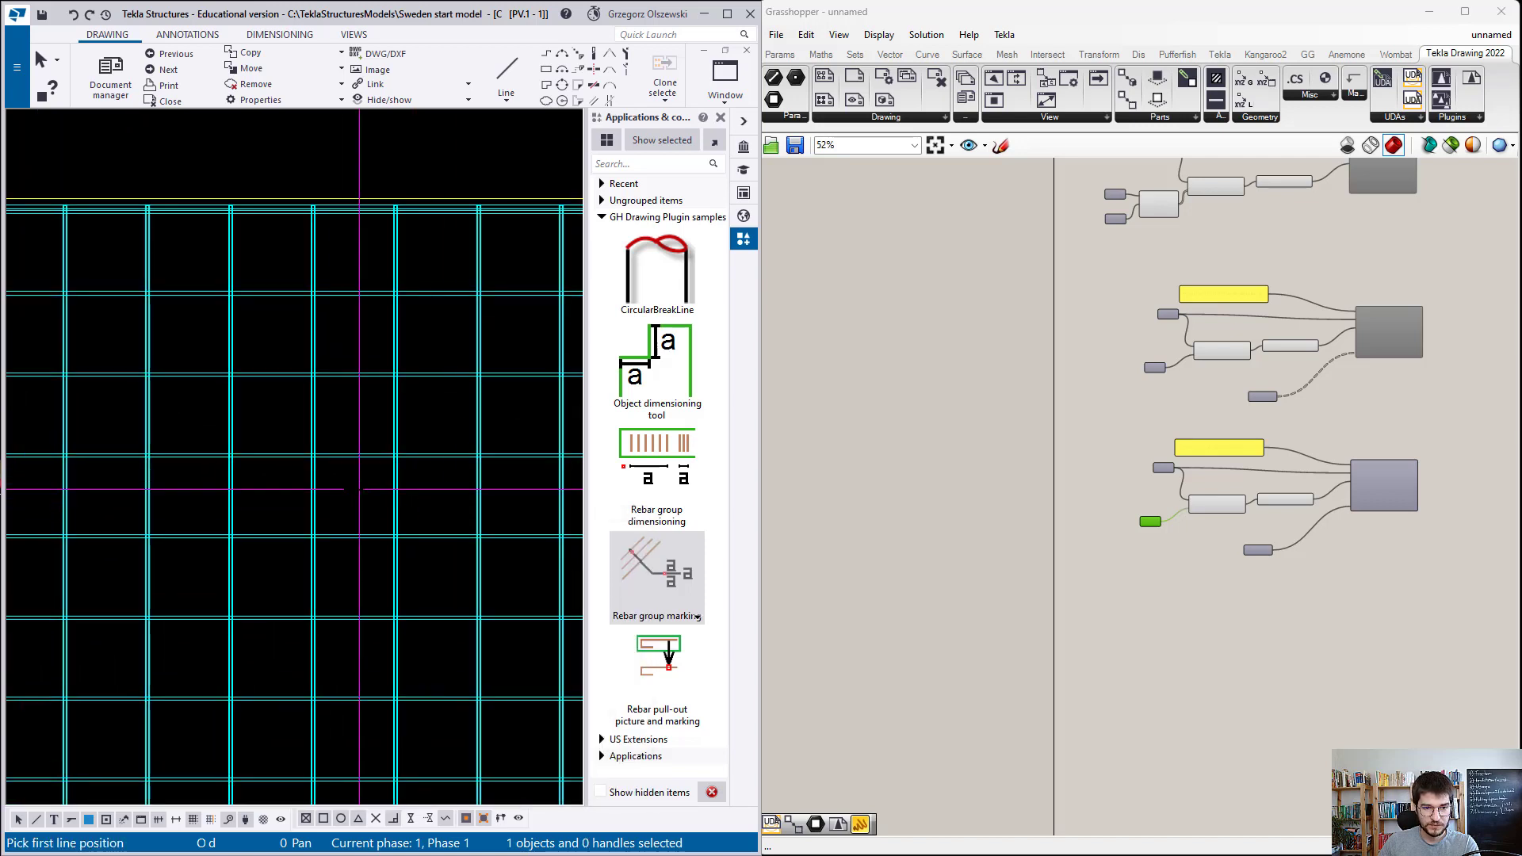
left_click(340, 396)
left_click(341, 493)
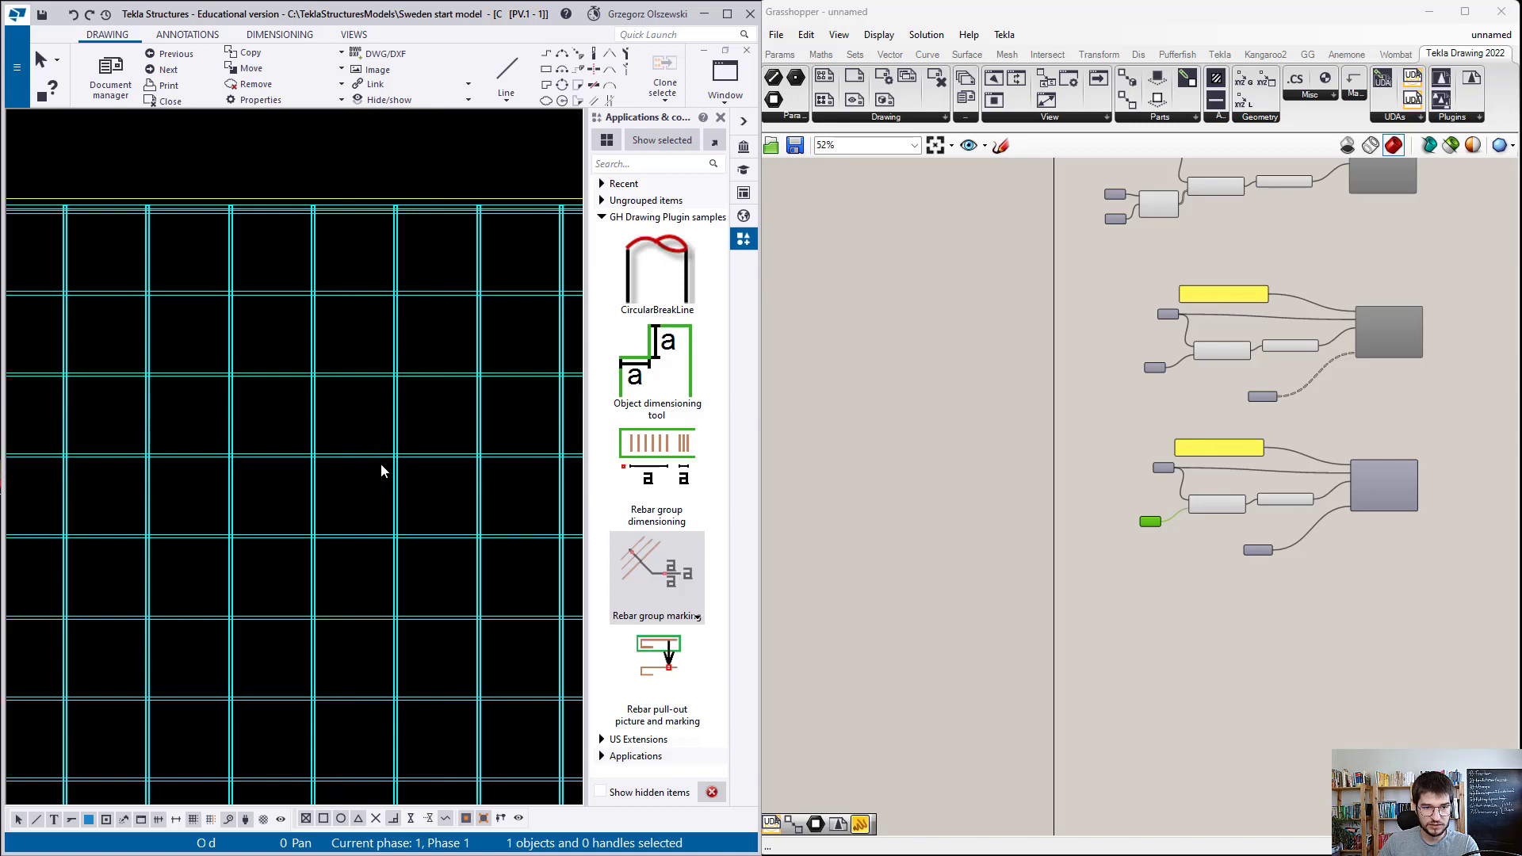
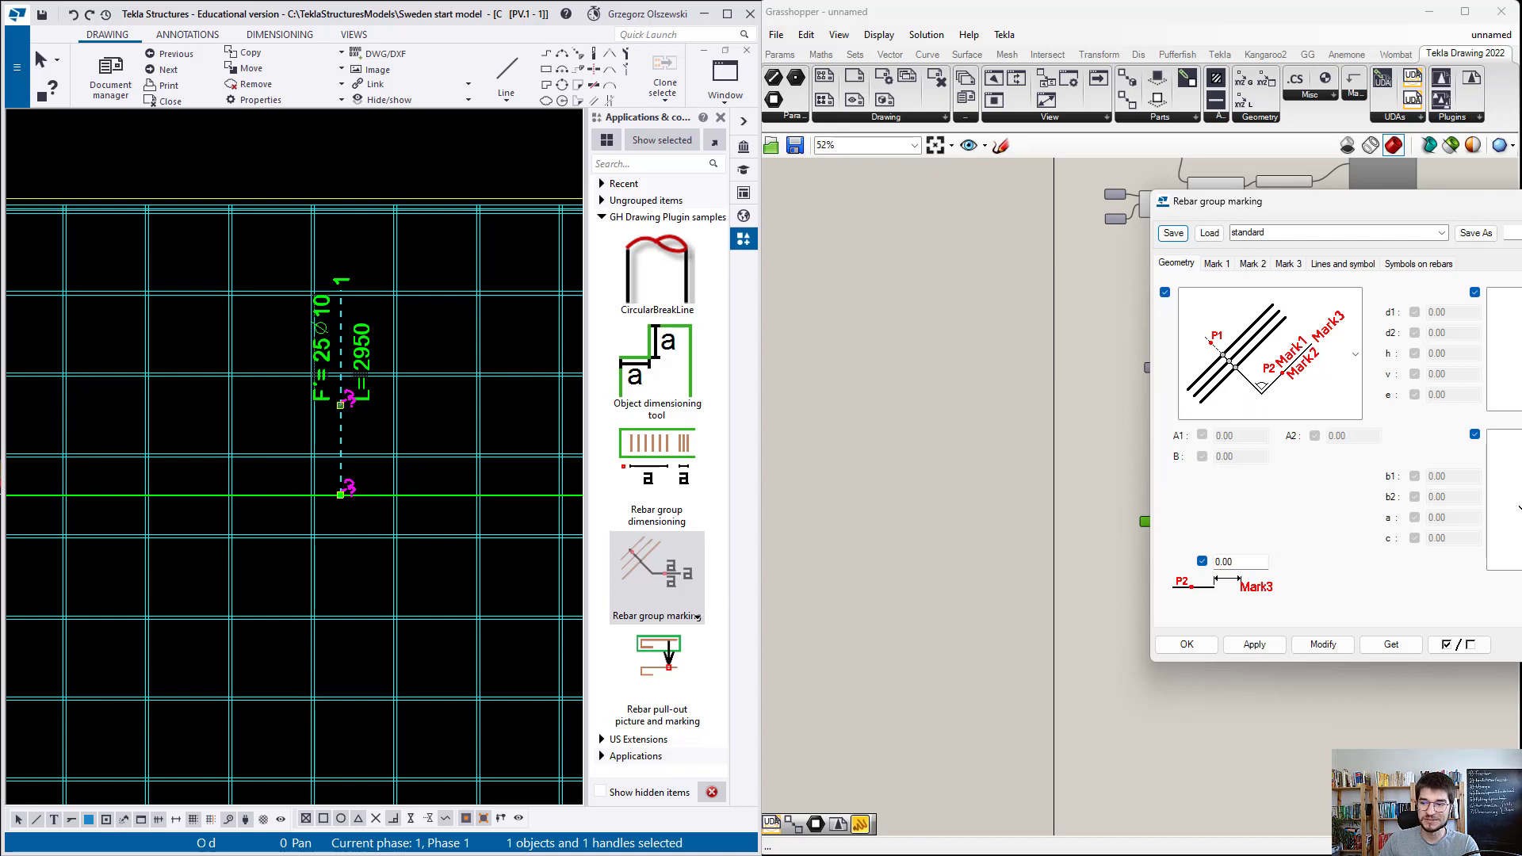
left_click(446, 420)
left_click(359, 404)
Step: Reference the new rebar group marking in the Drawing Part parameter feeding the plugin-reading component, and read its plugin name
scroll(1177, 663, "up", 5)
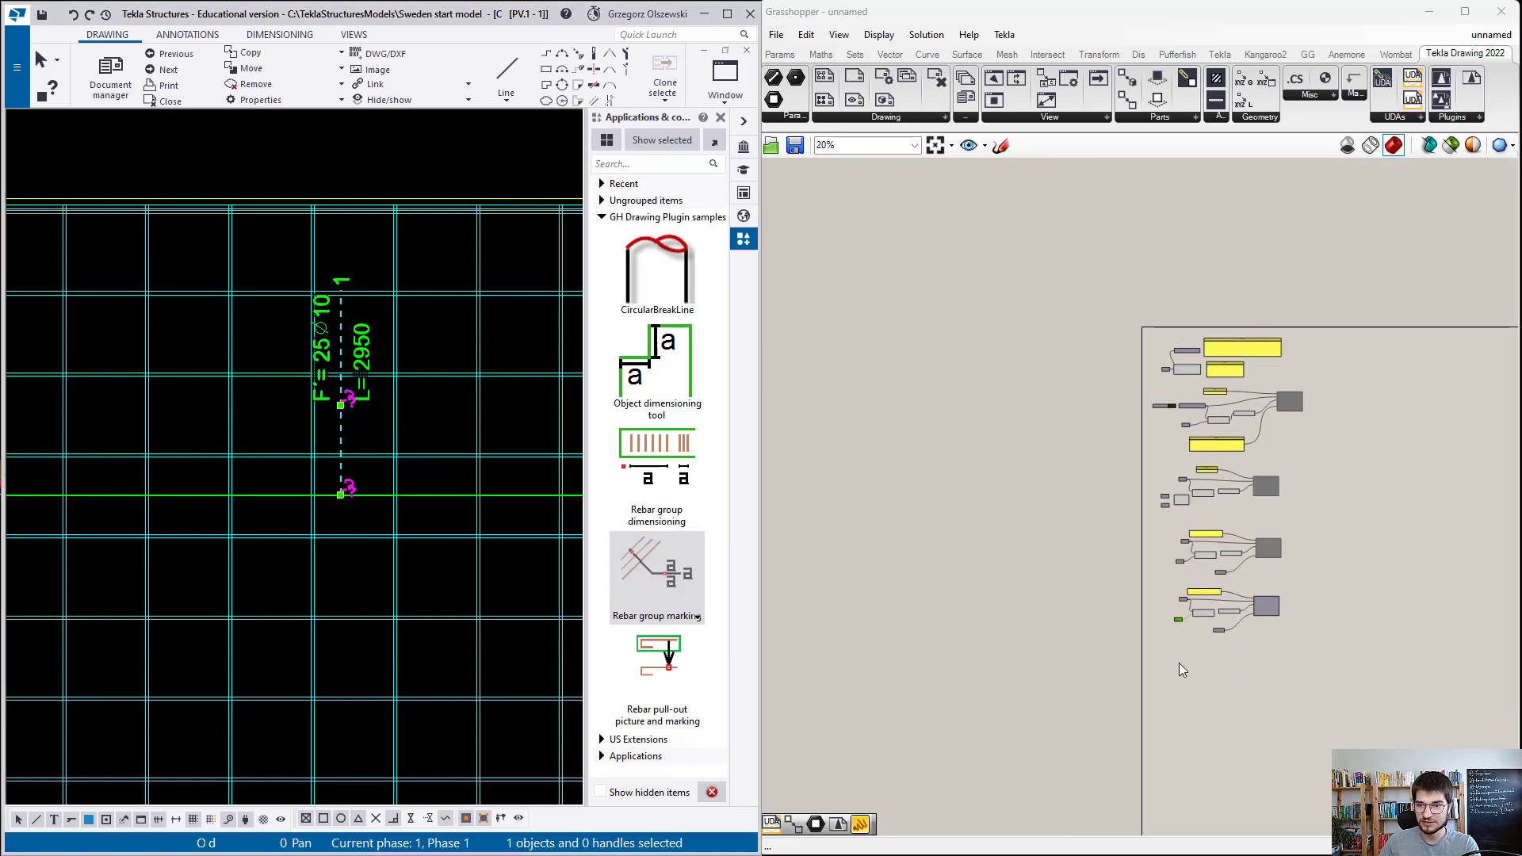
right_click(1068, 521)
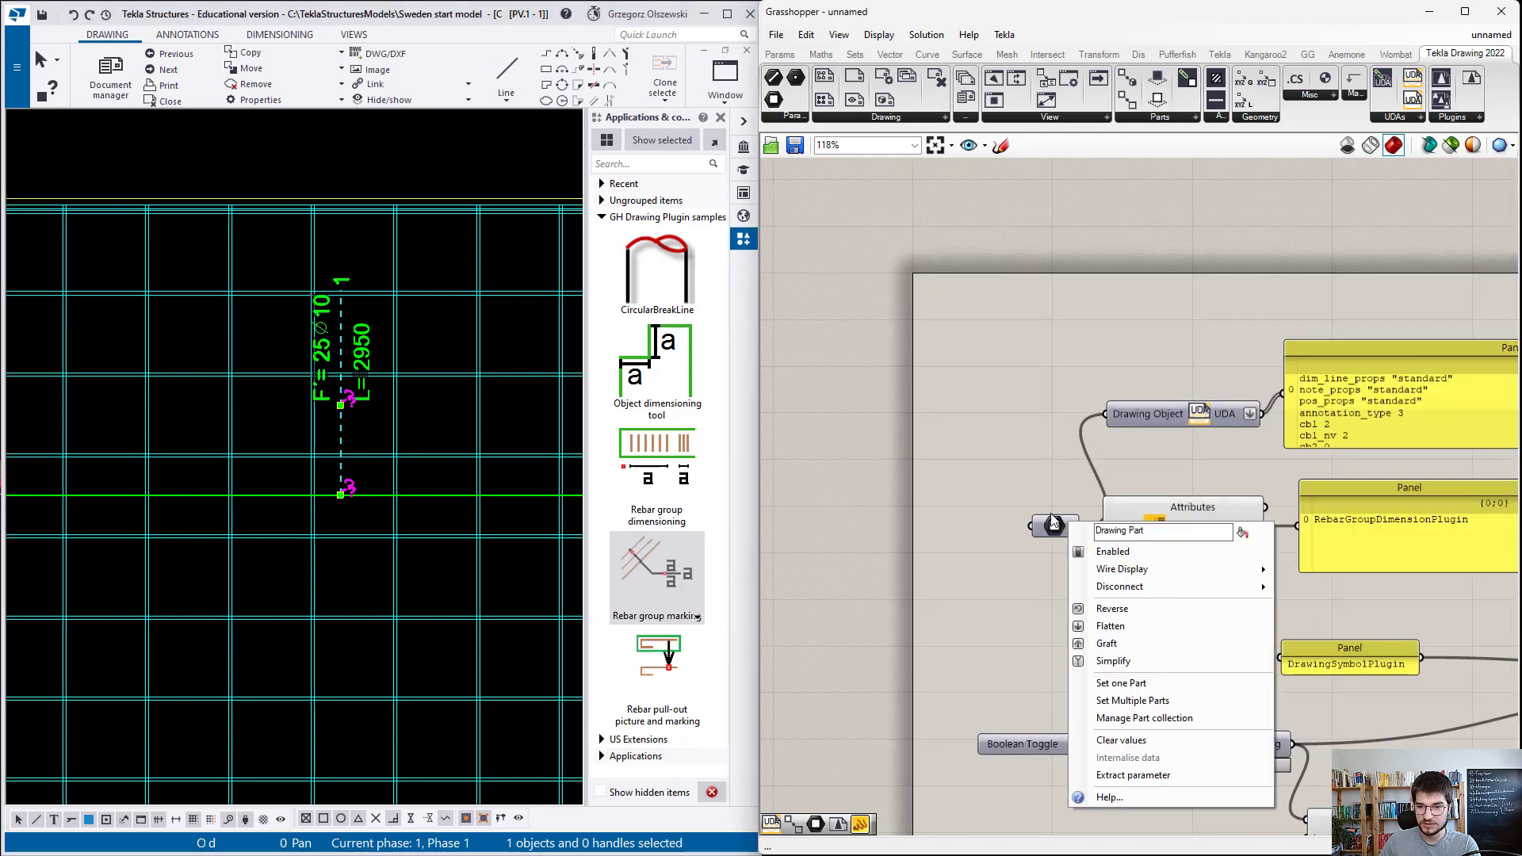
left_click(1050, 519)
right_click(1055, 530)
left_click(1104, 691)
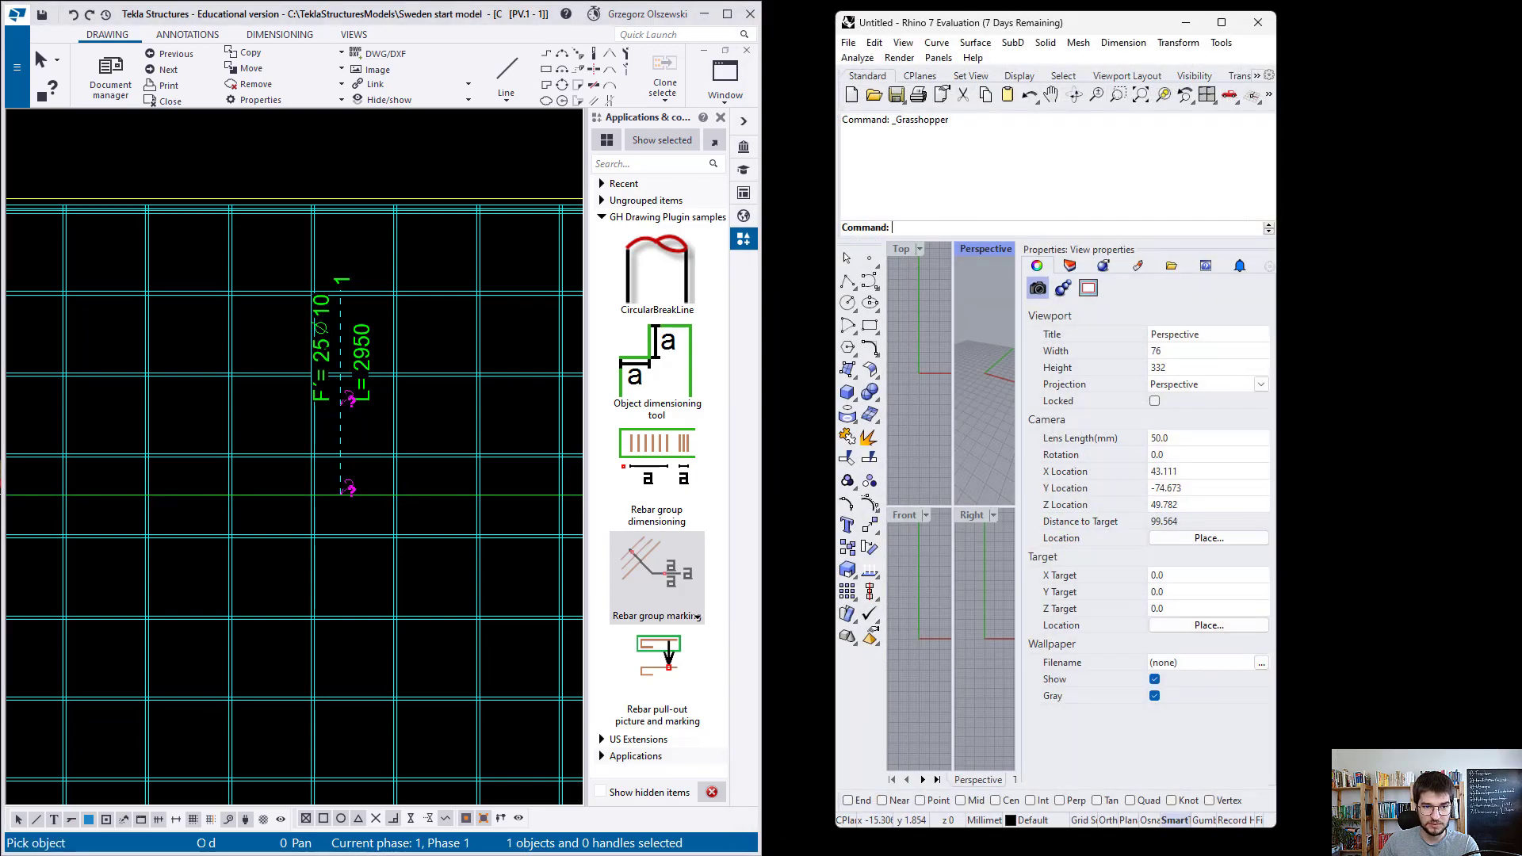
left_click(368, 379)
scroll(1357, 542, "up", 1)
right_click_drag(1357, 543, 1267, 520)
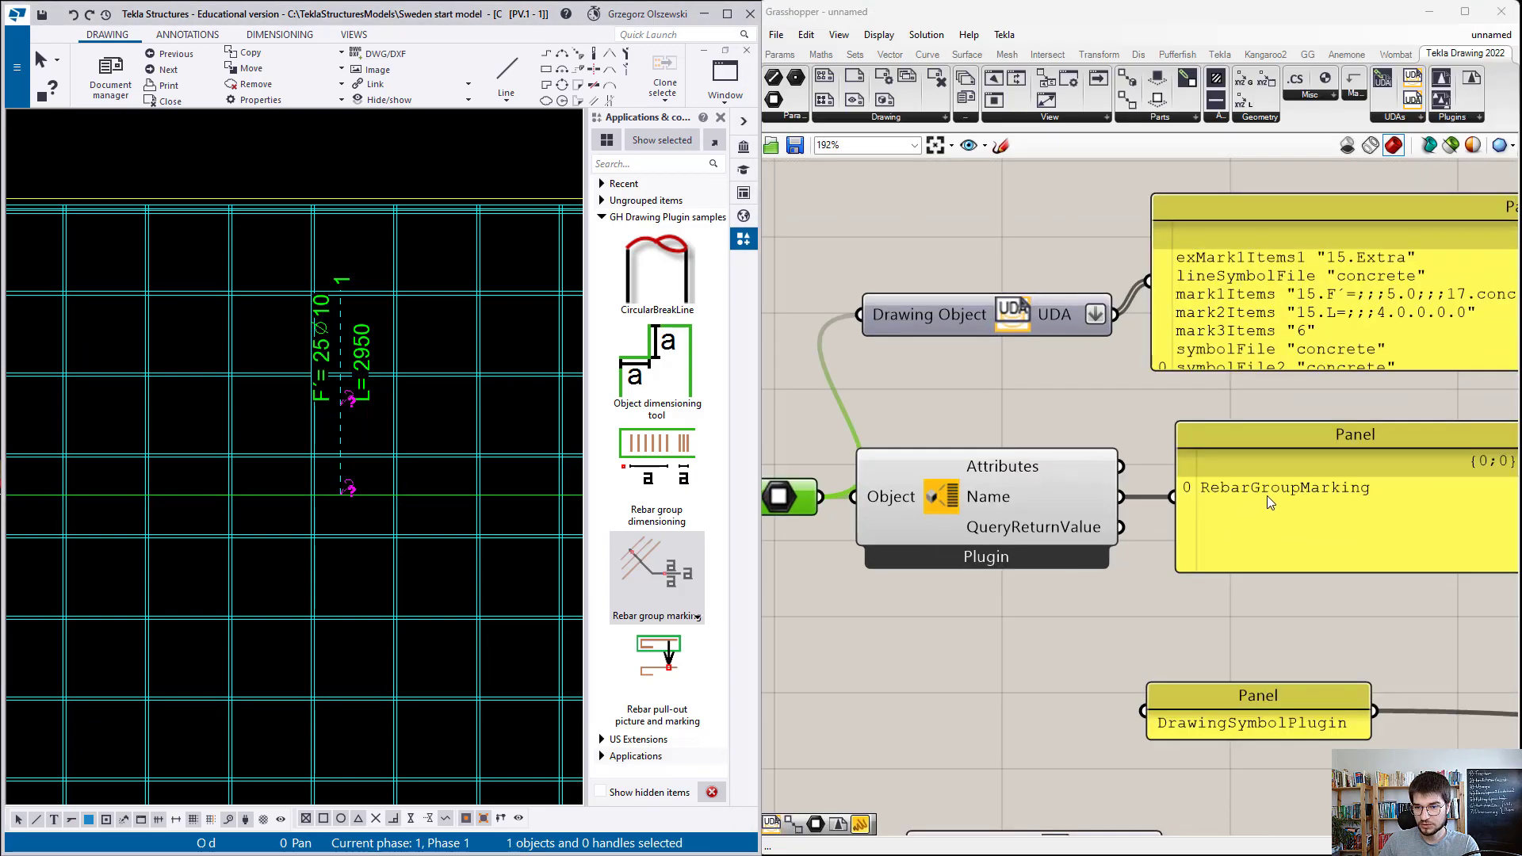
left_click(1266, 496)
Step: Duplicate the whole RebarGroupDimensionPlugin component set and place the copy below the original
scroll(1187, 304, "down", 6)
scroll(1189, 303, "down", 5)
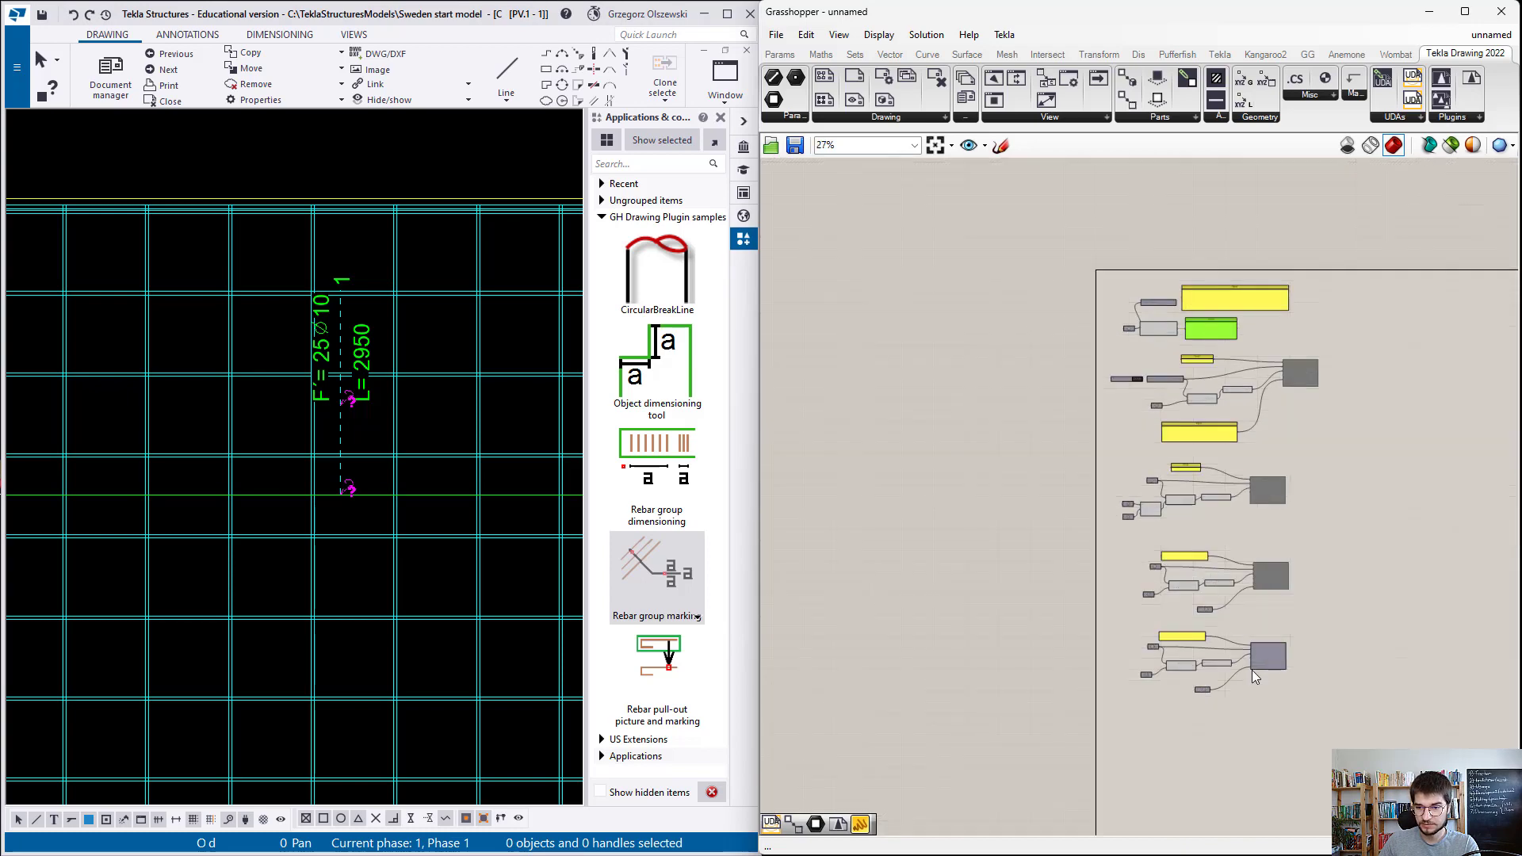
scroll(1254, 684, "up", 6)
left_click_drag(1381, 711, 1081, 729)
scroll(1081, 721, "up", 3)
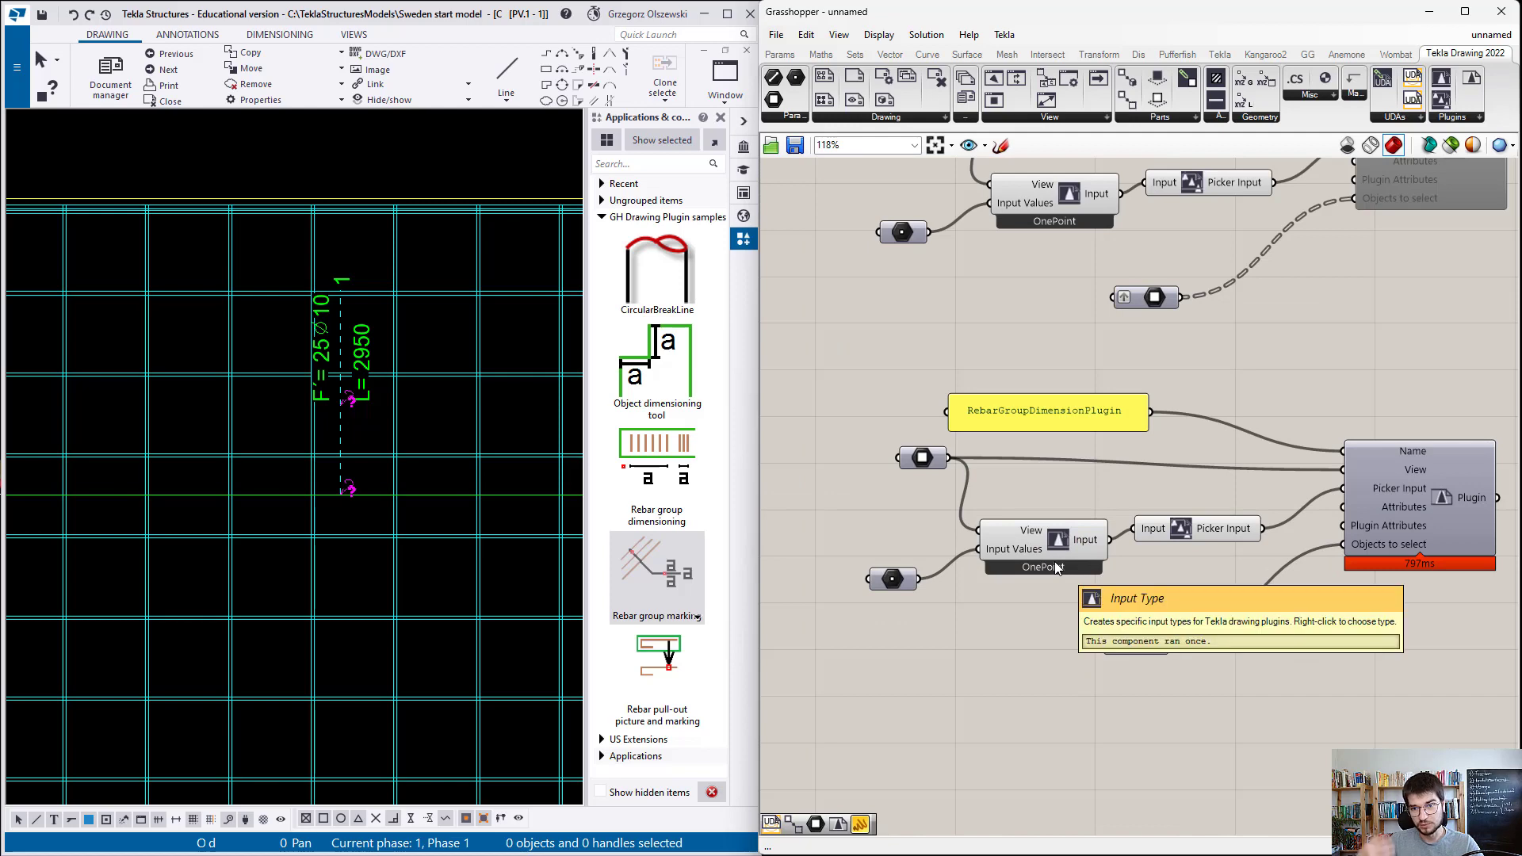
scroll(1046, 564, "down", 2)
left_click_drag(1395, 672, 863, 435)
scroll(1106, 568, "up", 1)
scroll(1101, 689, "down", 3)
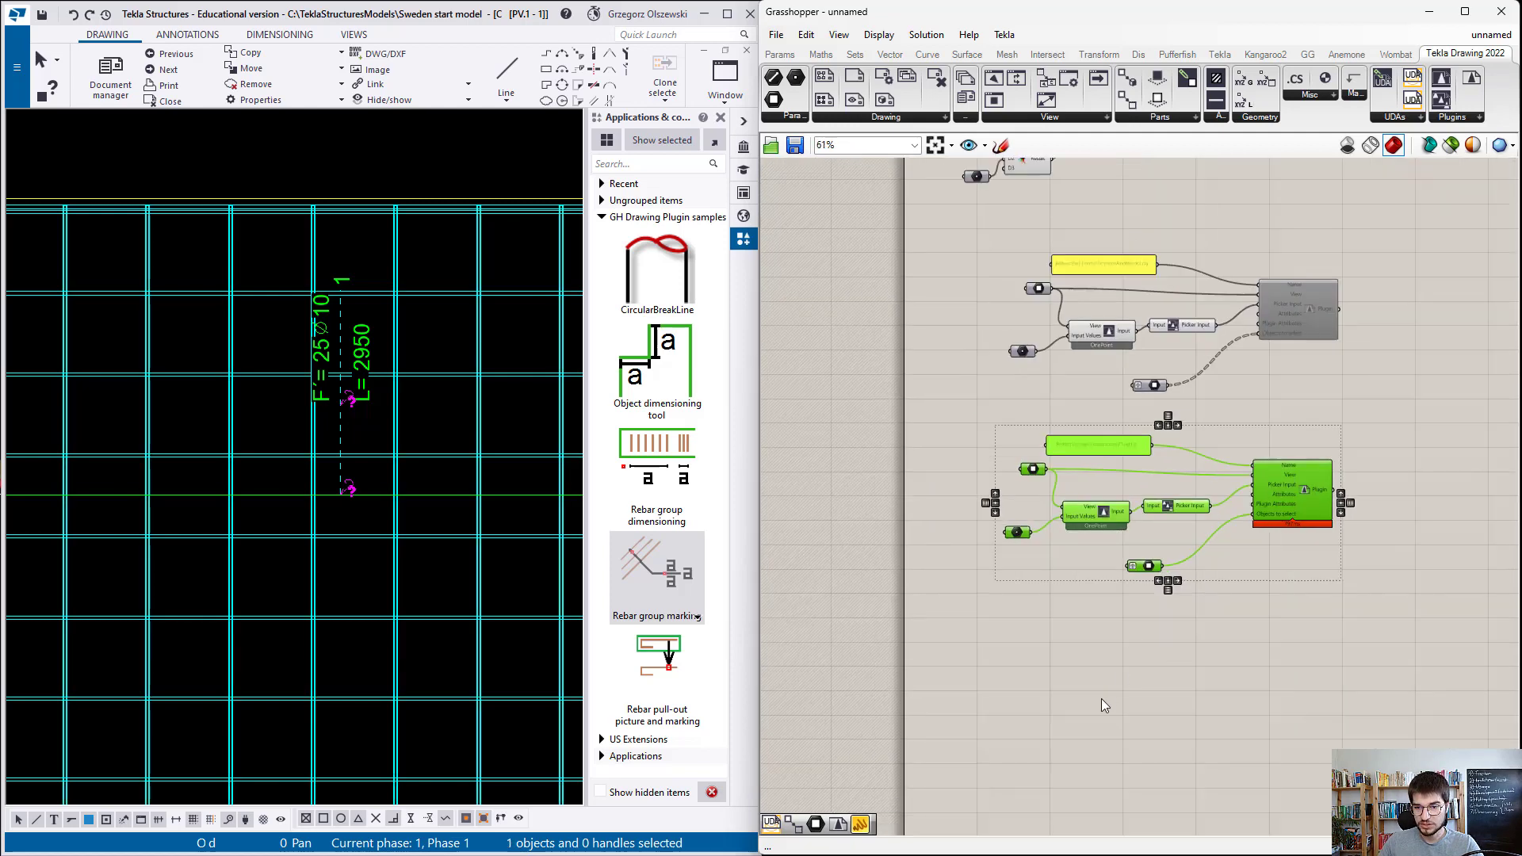
scroll(1101, 698, "up", 4)
key("ctrl+c")
key("ctrl+v")
left_click_drag(1101, 389, 1059, 680)
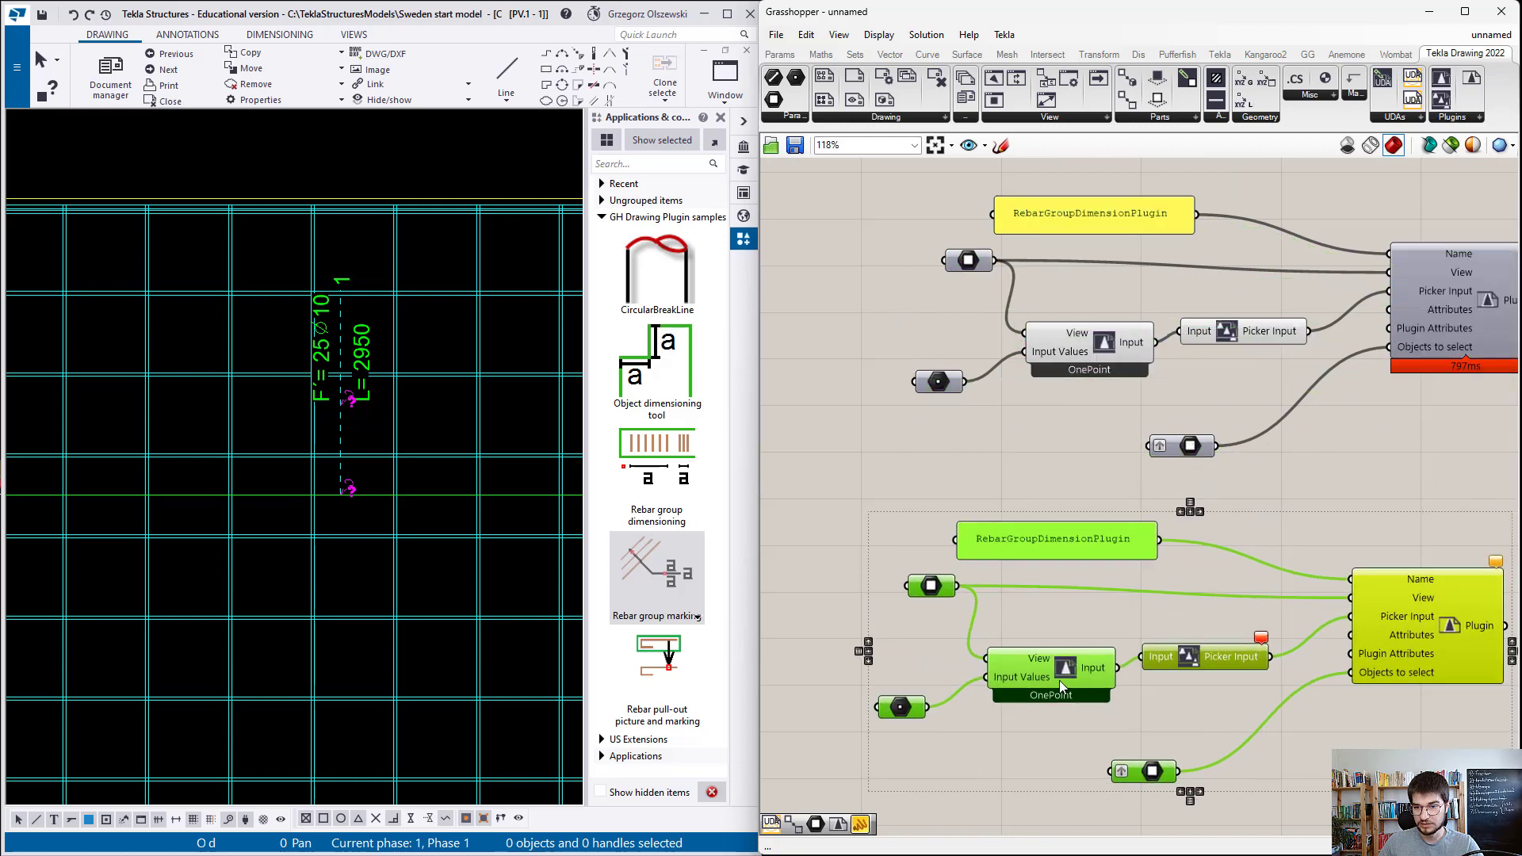
Step: Copy the RebarGroupMarking name from the plugin-reading panel into the name panel of the duplicated component set
scroll(1066, 759, "down", 4)
scroll(1052, 546, "up", 6)
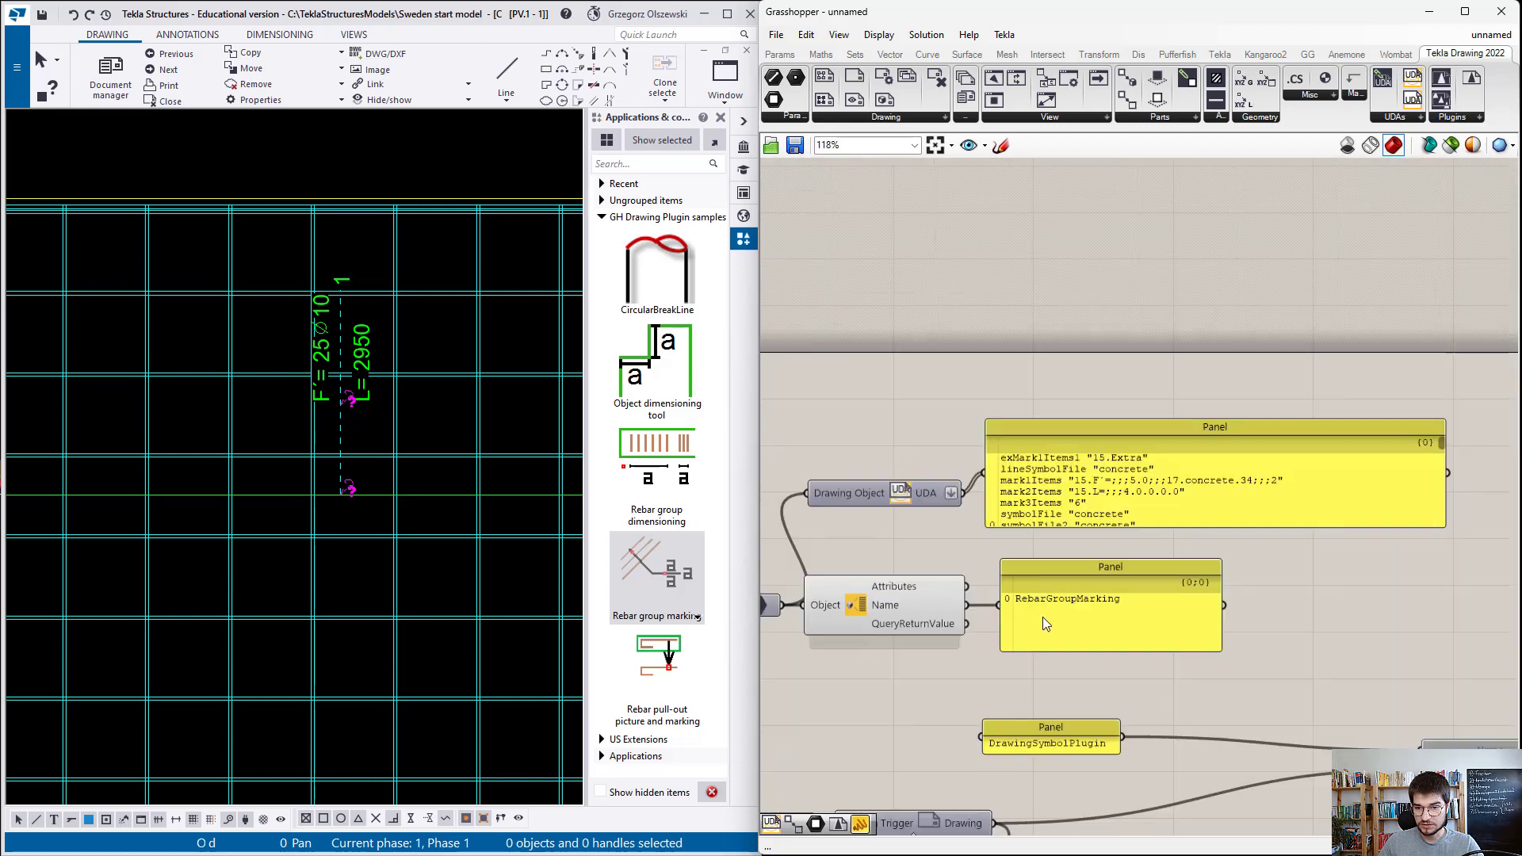
right_click(1058, 606)
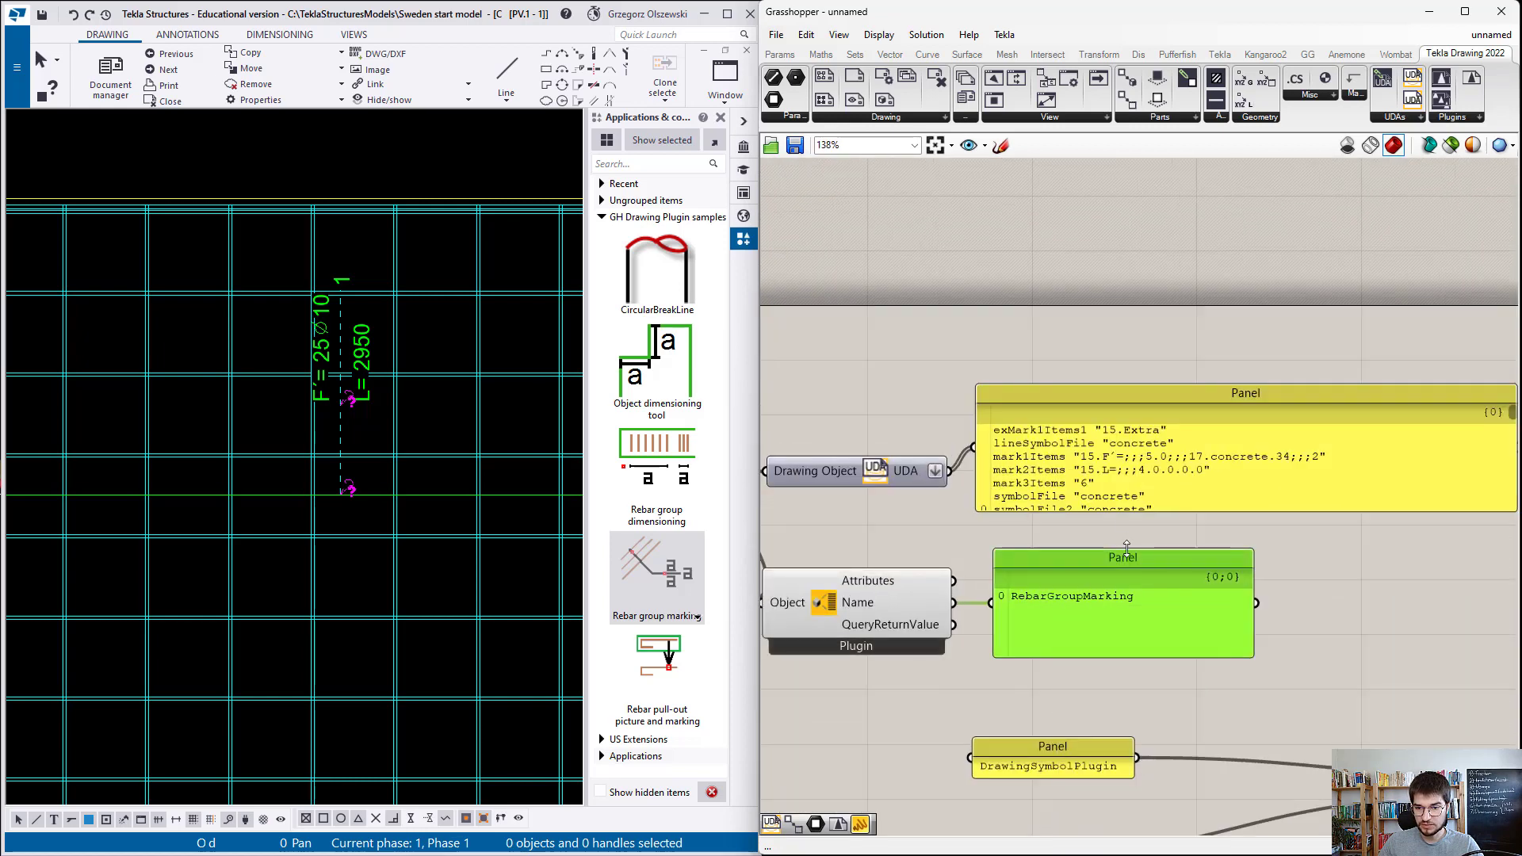
scroll(1132, 408, "down", 6)
scroll(1129, 731, "up", 5)
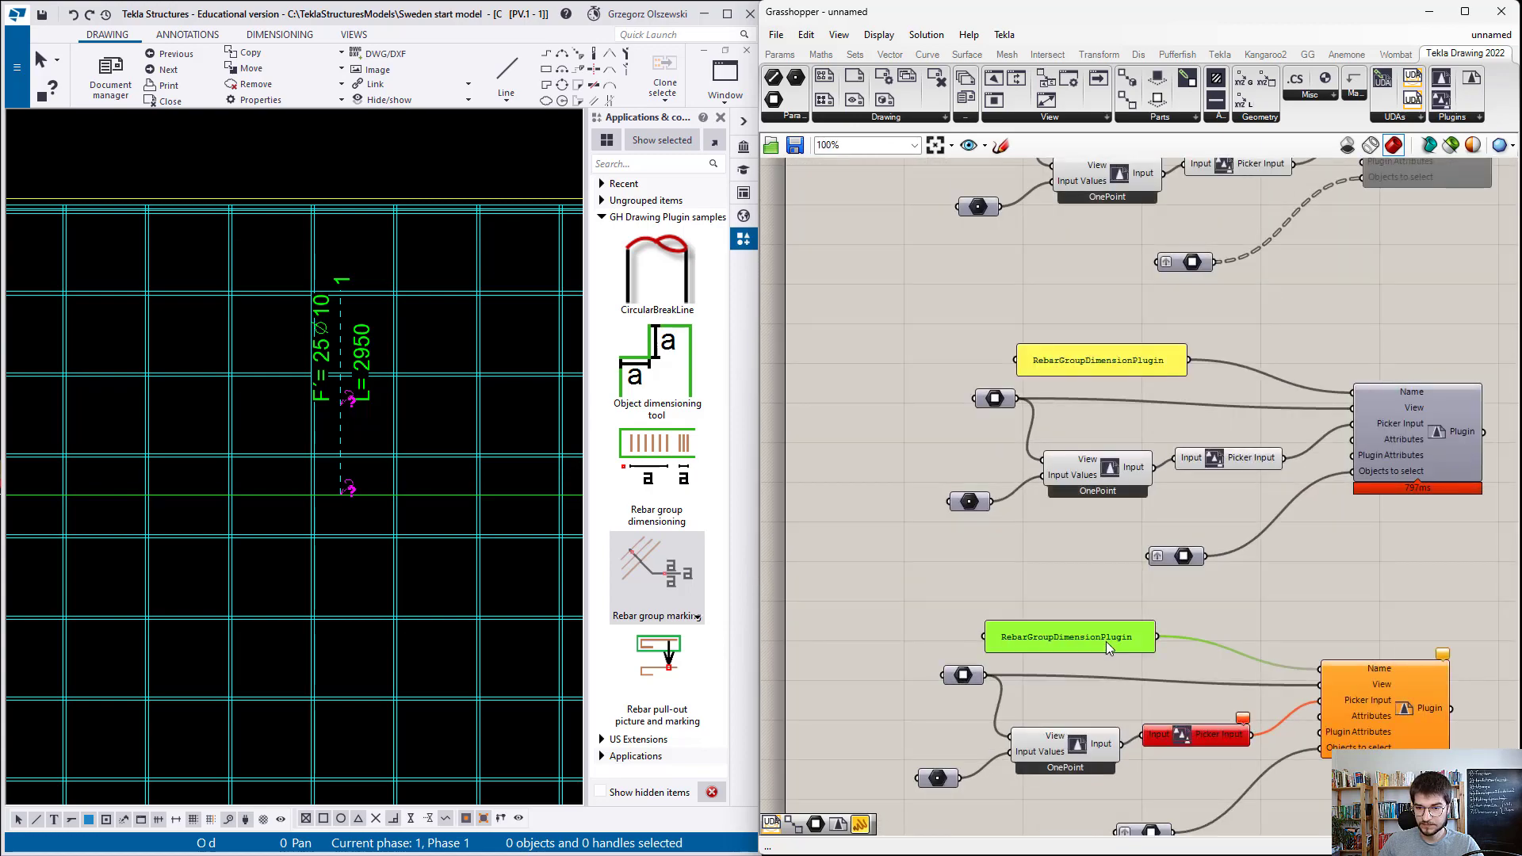
double_click(1105, 641)
key("ctrl+v")
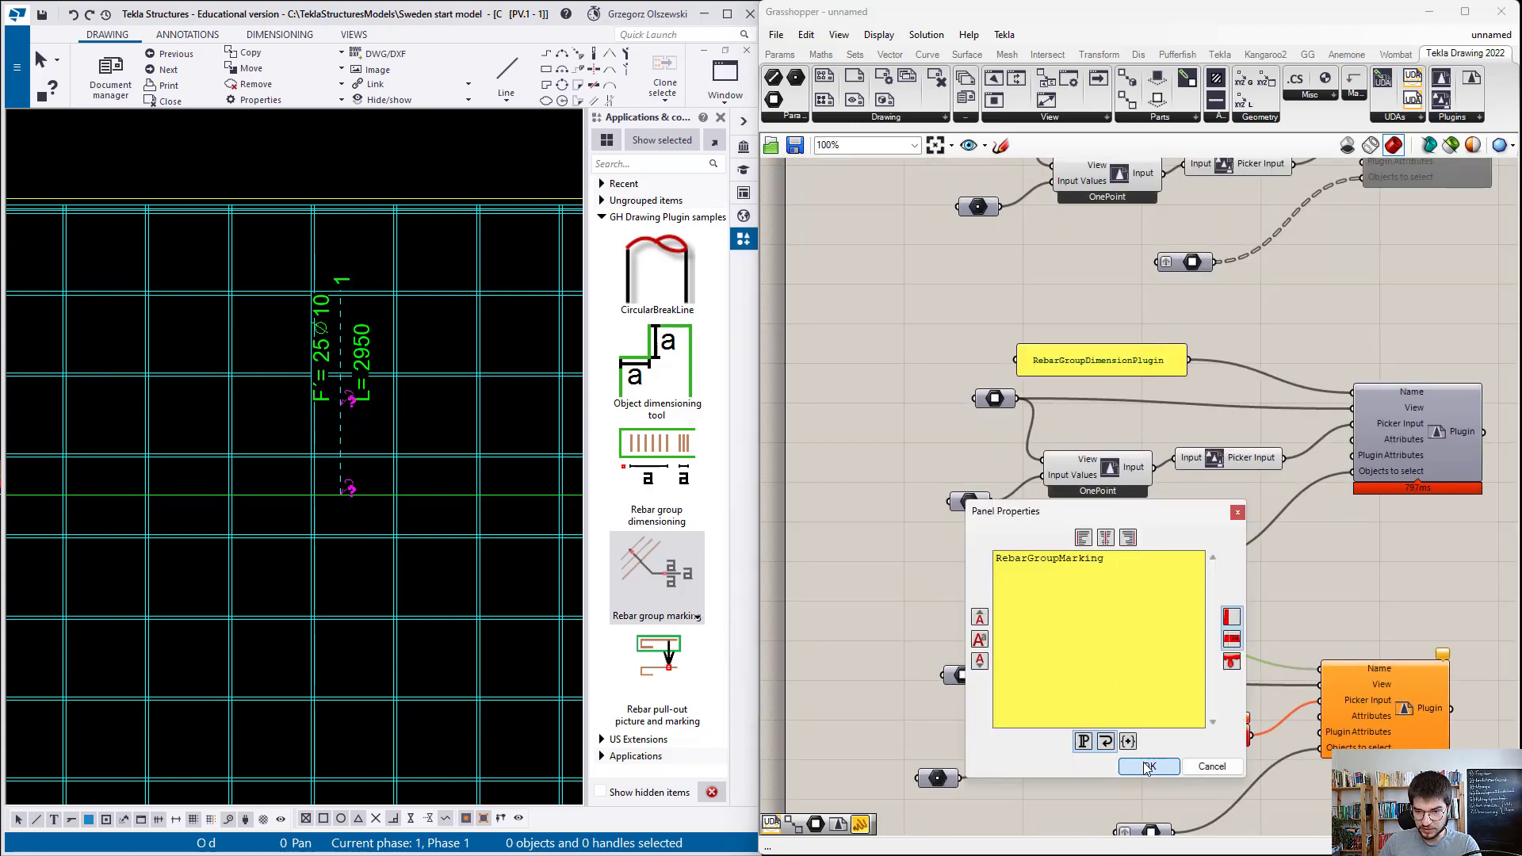
left_click(1149, 765)
Step: Disable the plugin component of the original RebarGroupDimensionPlugin set
scroll(1173, 741, "down", 2)
scroll(1194, 722, "up", 4)
left_click(1449, 186)
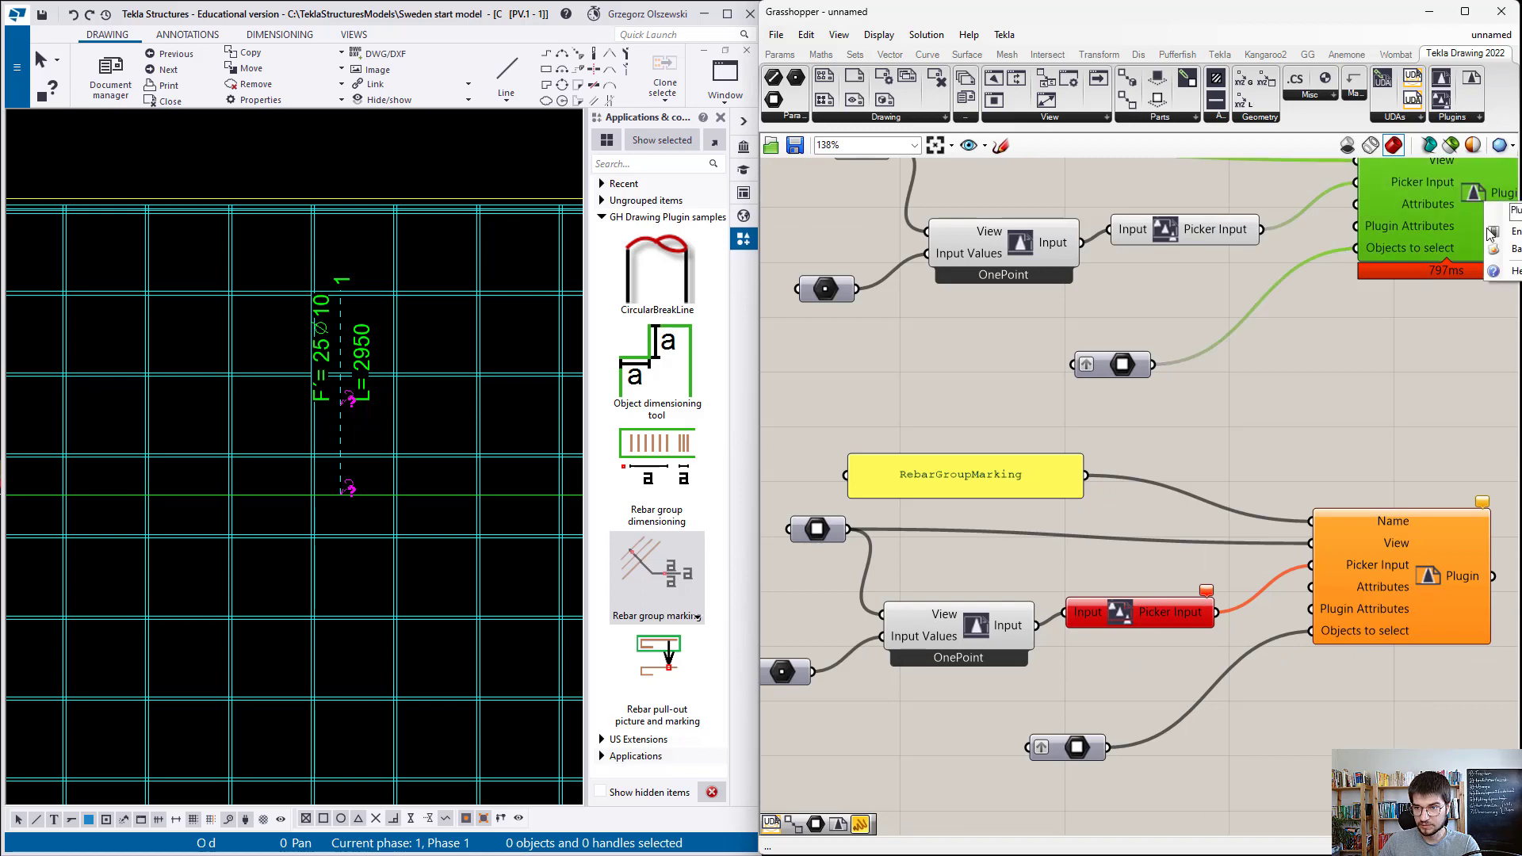
key("ctrl+e")
left_click(926, 412)
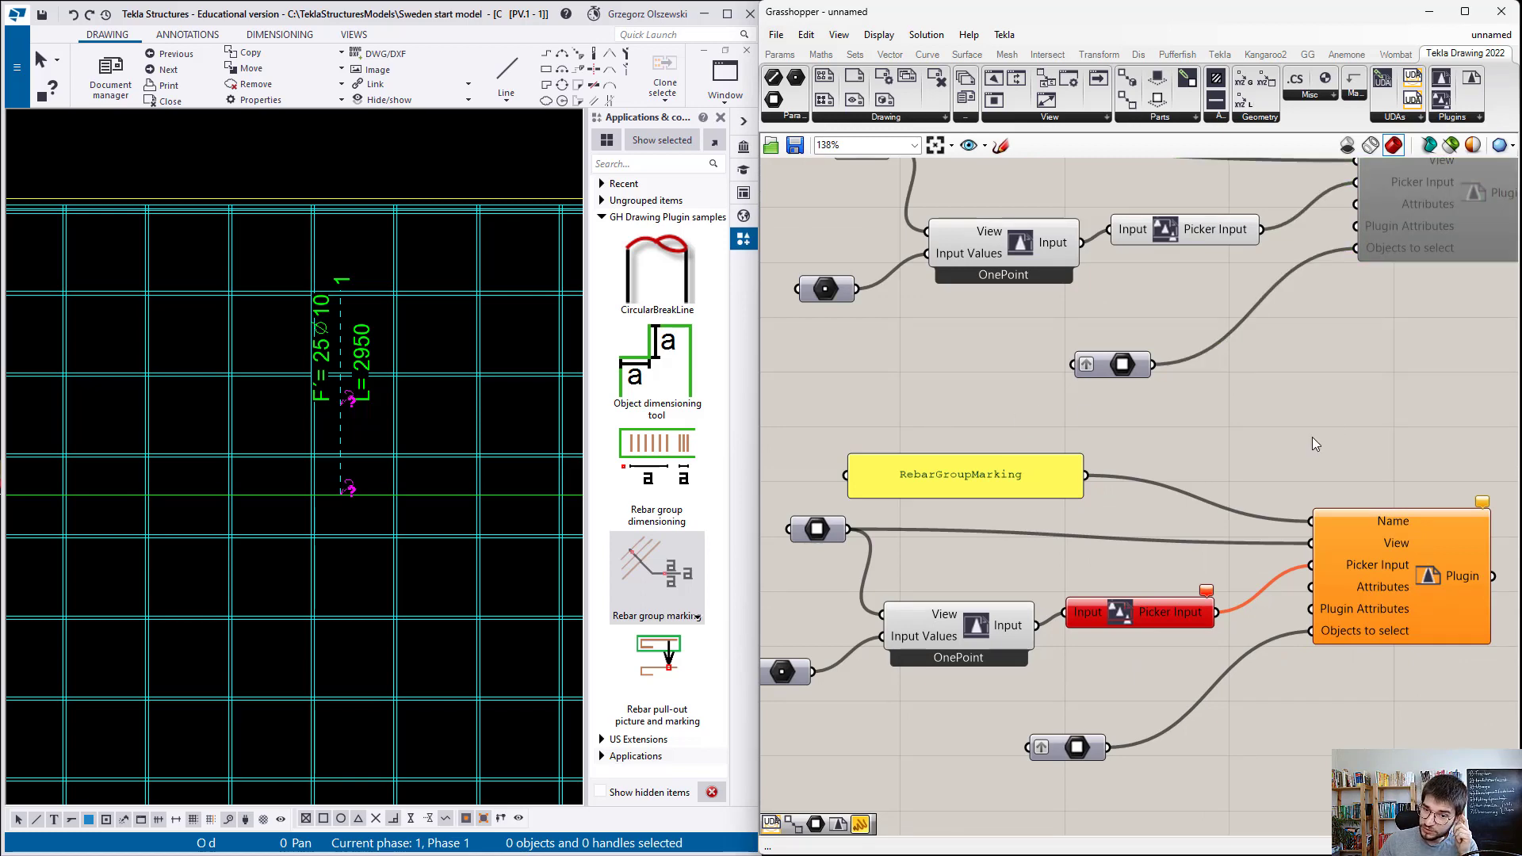
Step: Reference the FRONT drawing view in the Drawing Part parameter feeding the View input of the RebarGroupMarking set
scroll(1350, 435, "down", 1)
scroll(1336, 608, "up", 1)
right_click(820, 495)
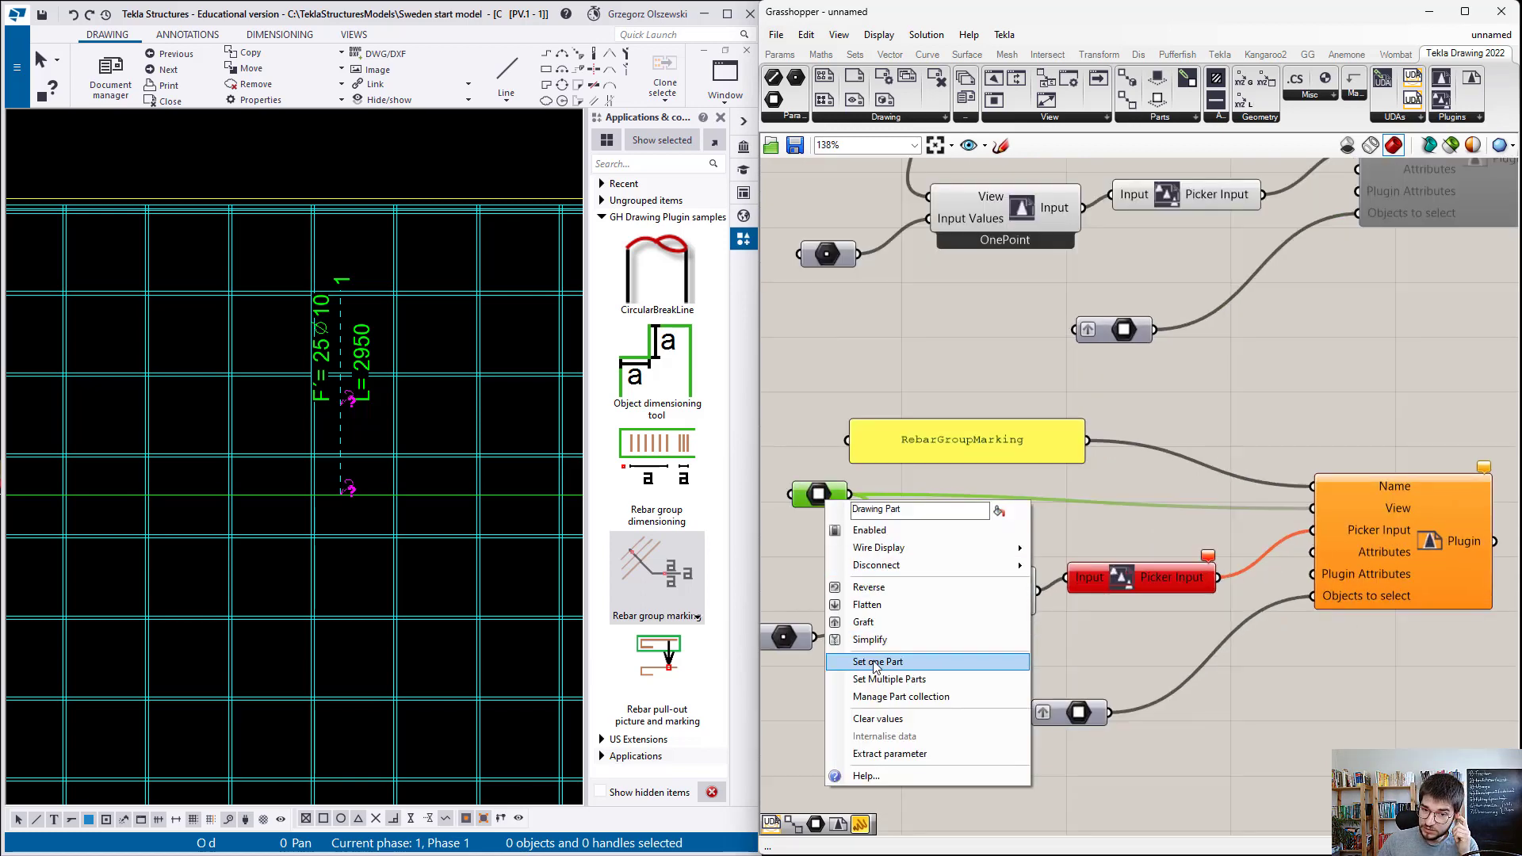
left_click(875, 663)
scroll(444, 271, "down", 1)
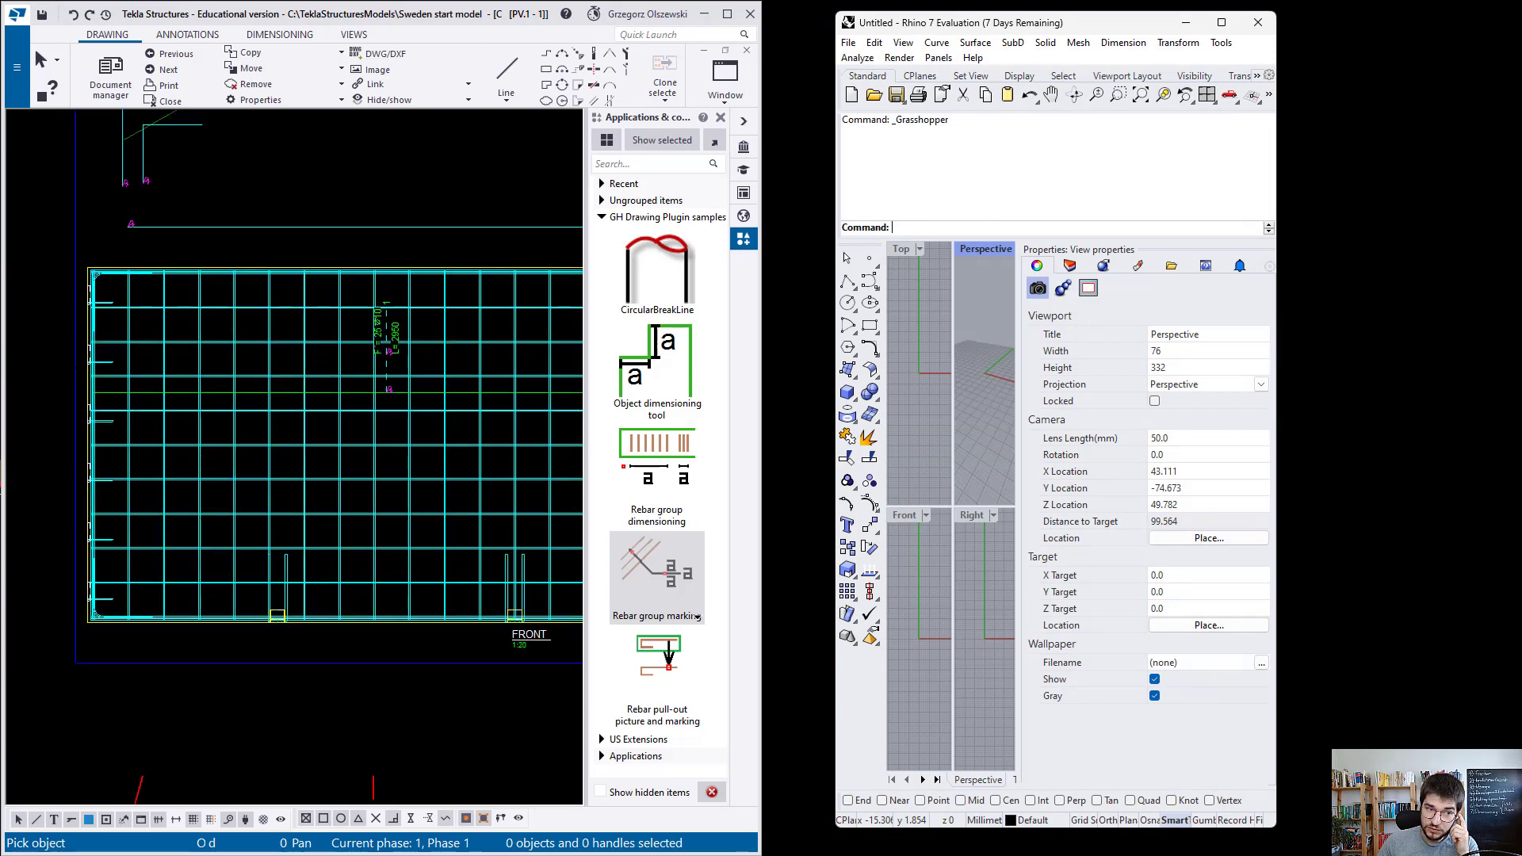
left_click(444, 663)
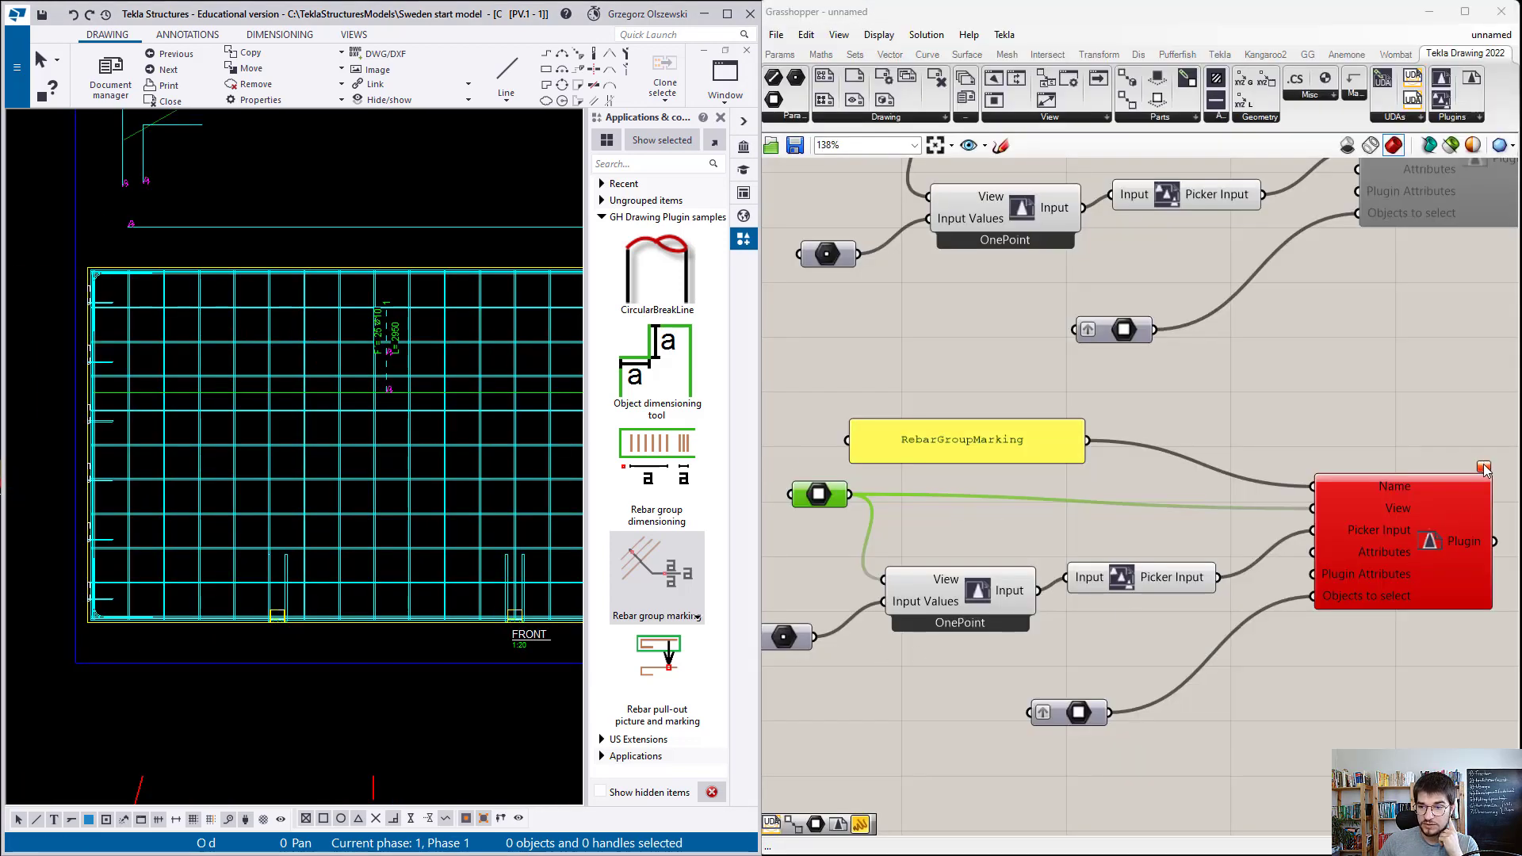
Step: Reference the vertical rebar group in the parameter feeding the Objects to select input of the RebarGroupMarking set
mouse_move(1484, 469)
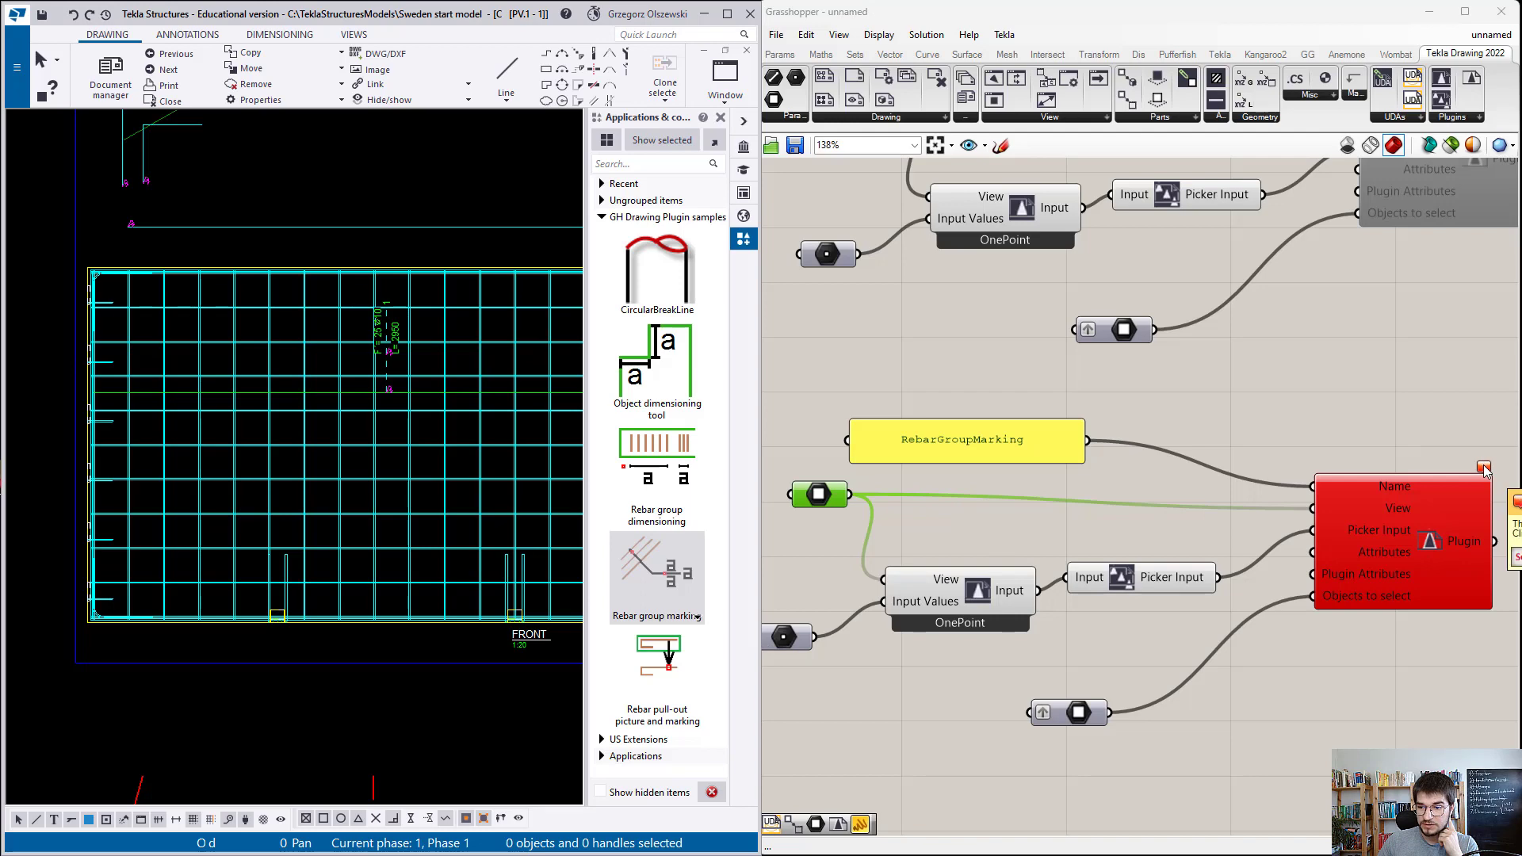
right_click(1077, 712)
left_click(1146, 855)
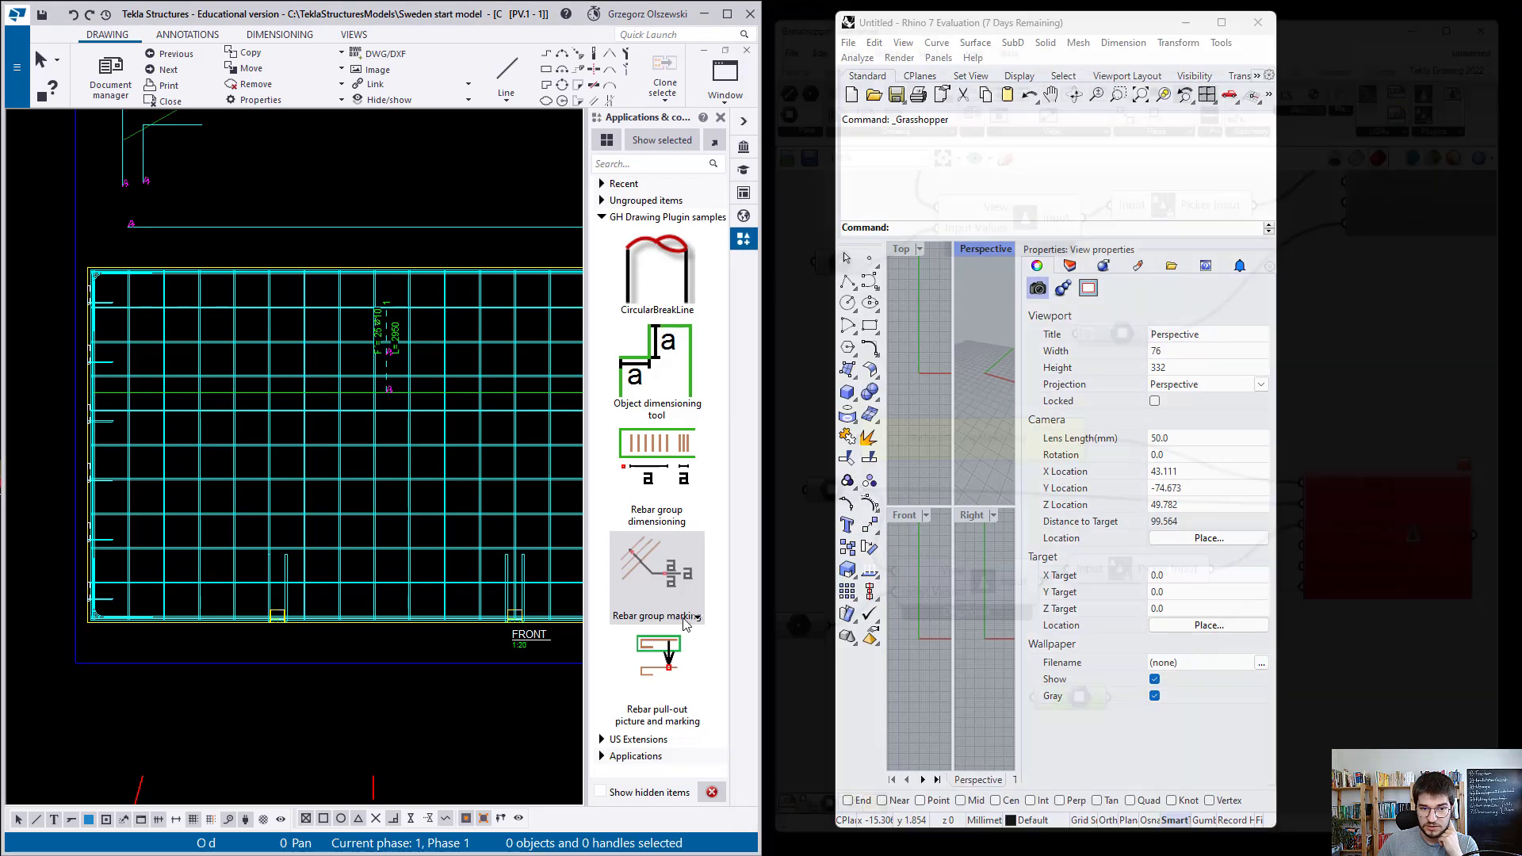
left_click(411, 426)
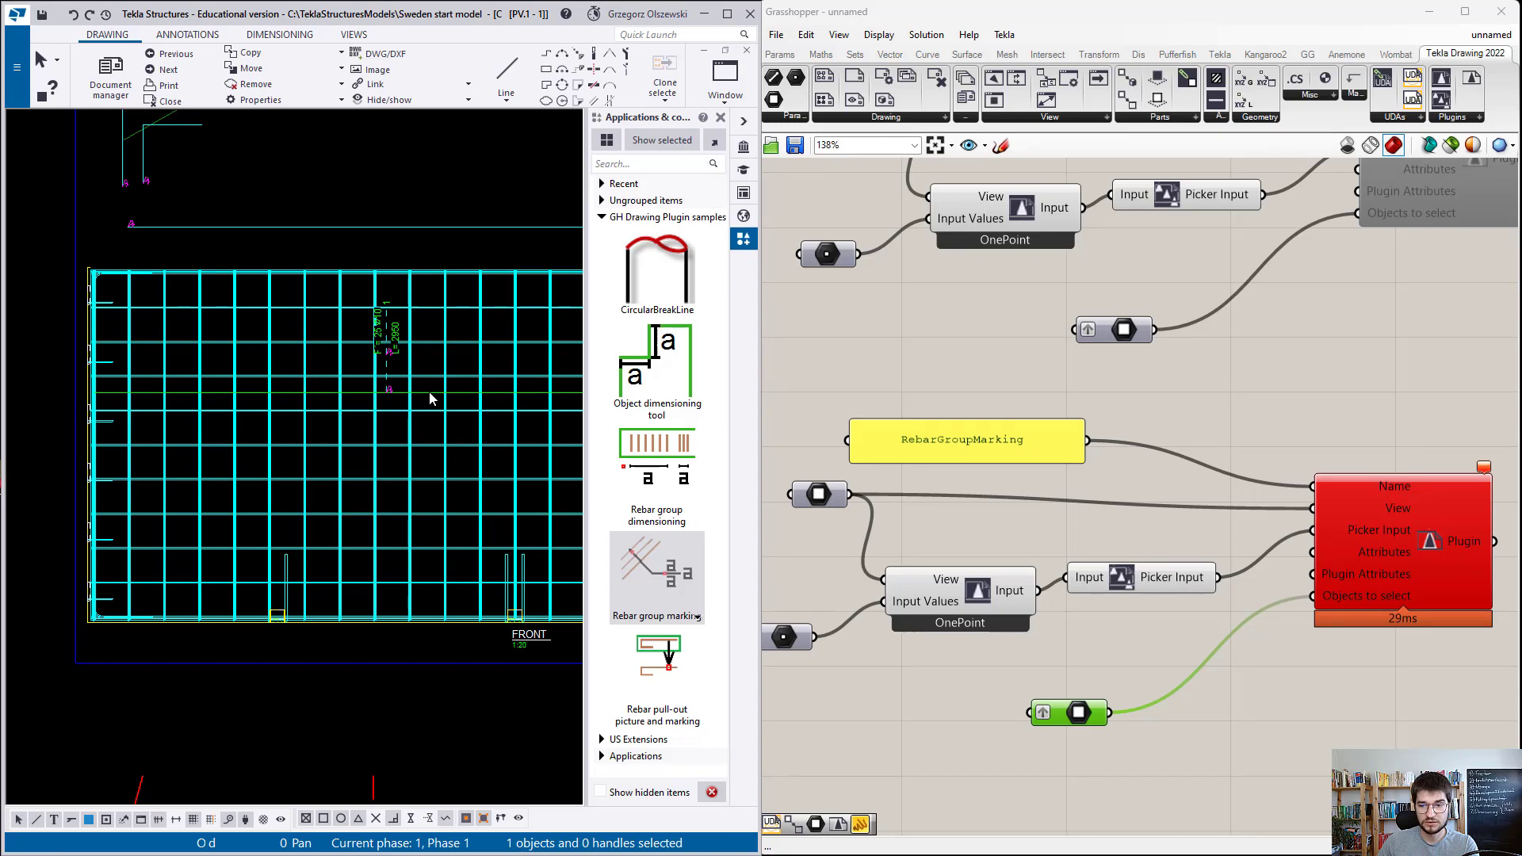
Step: Delete the manually placed rebar group marking from the front view
left_click(429, 393)
key("Delete")
left_click(1479, 454)
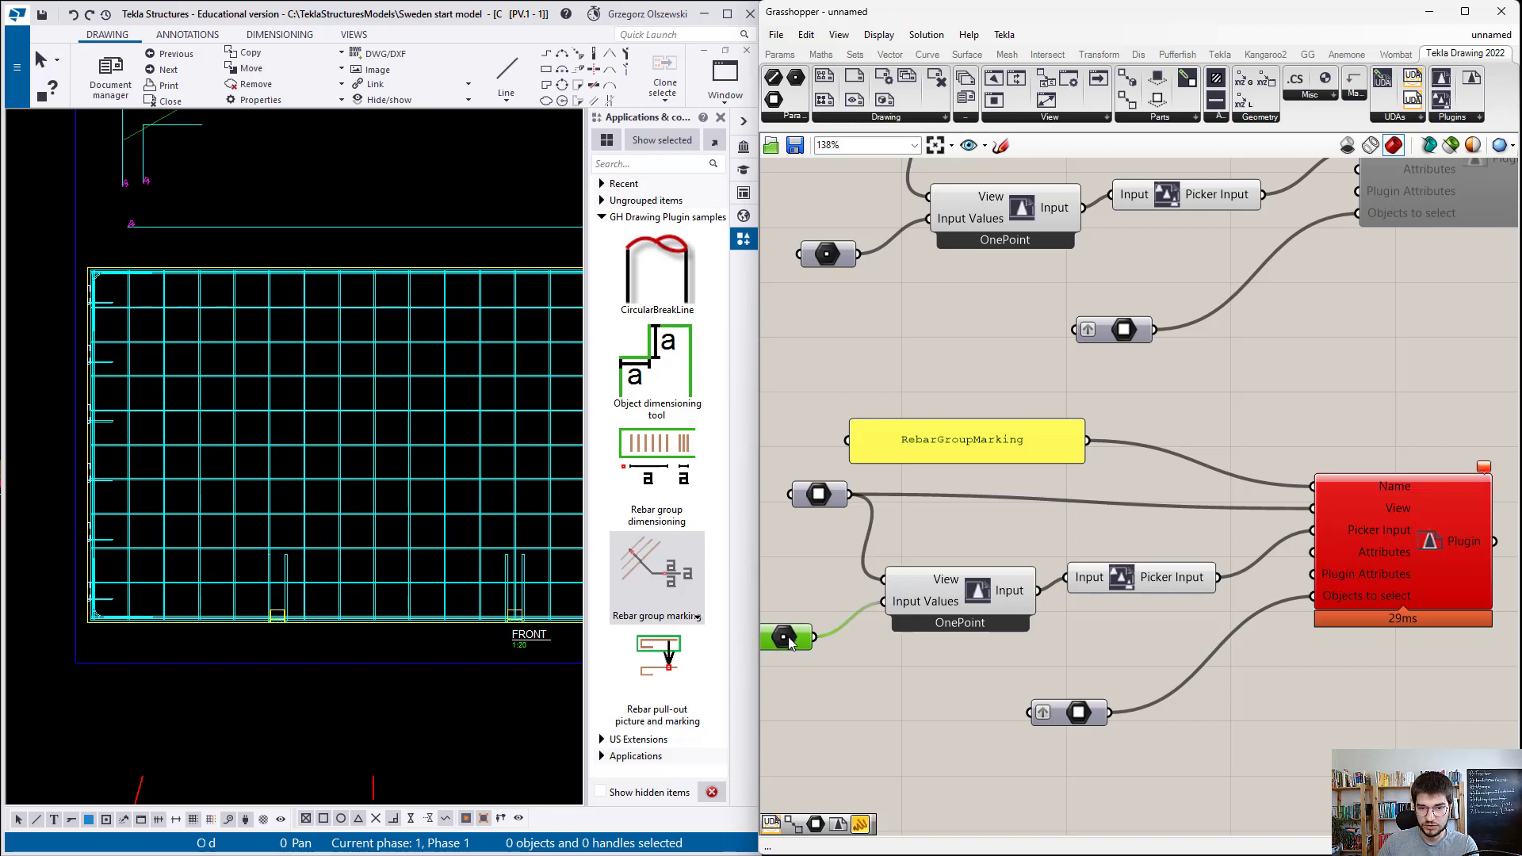
Step: Reference a single point inside the rebar mesh in the Drawing Point parameter of the RebarGroupMarking set
right_click(788, 636)
left_click(842, 797)
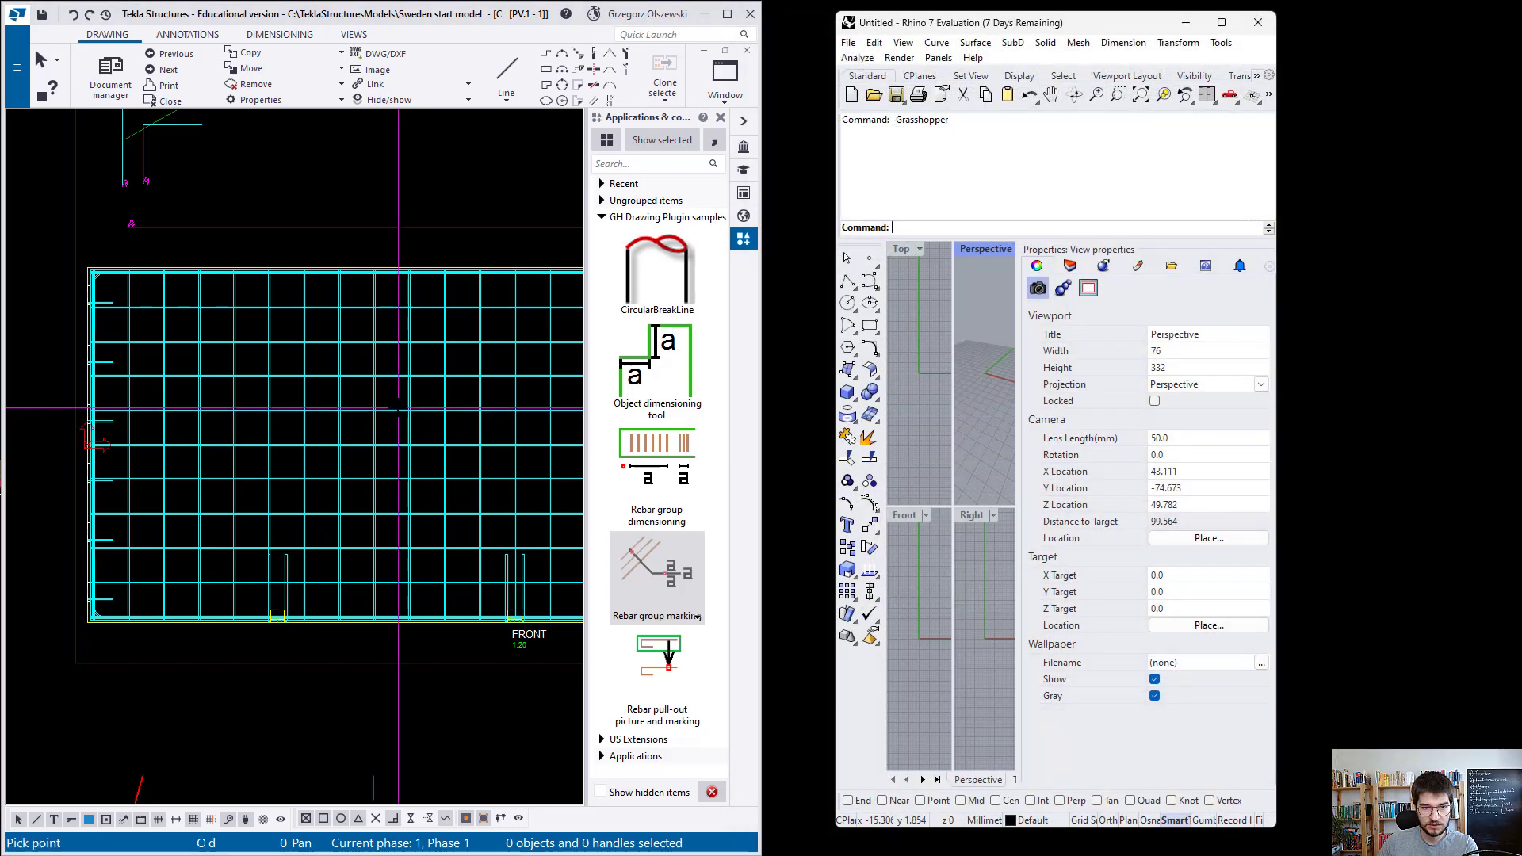
left_click(394, 409)
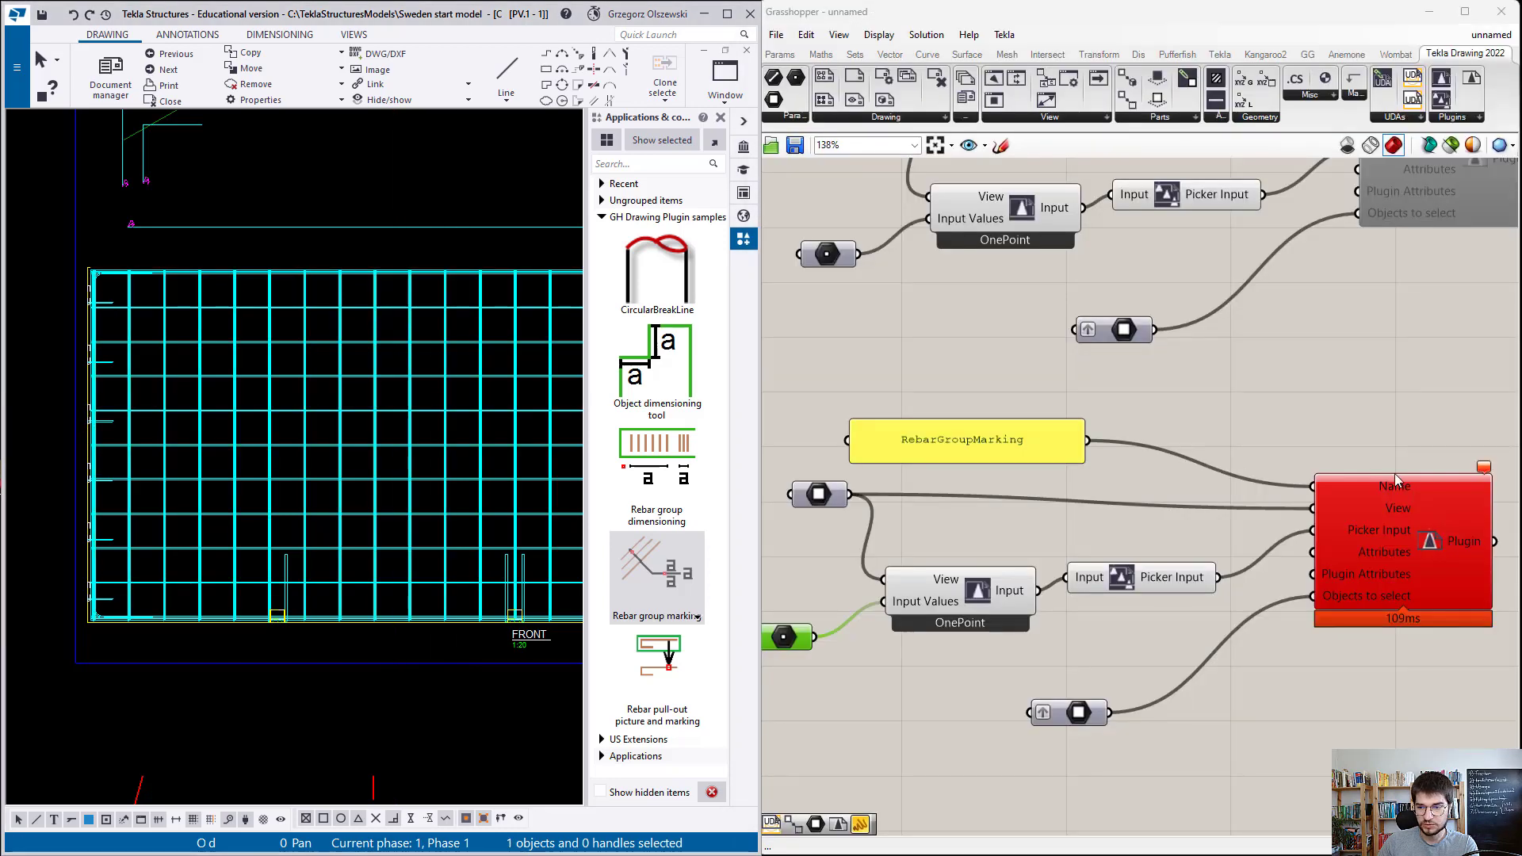
Step: Examine the runtime error on the RebarGroupMarking plugin component and check the input components feeding it
mouse_move(1489, 471)
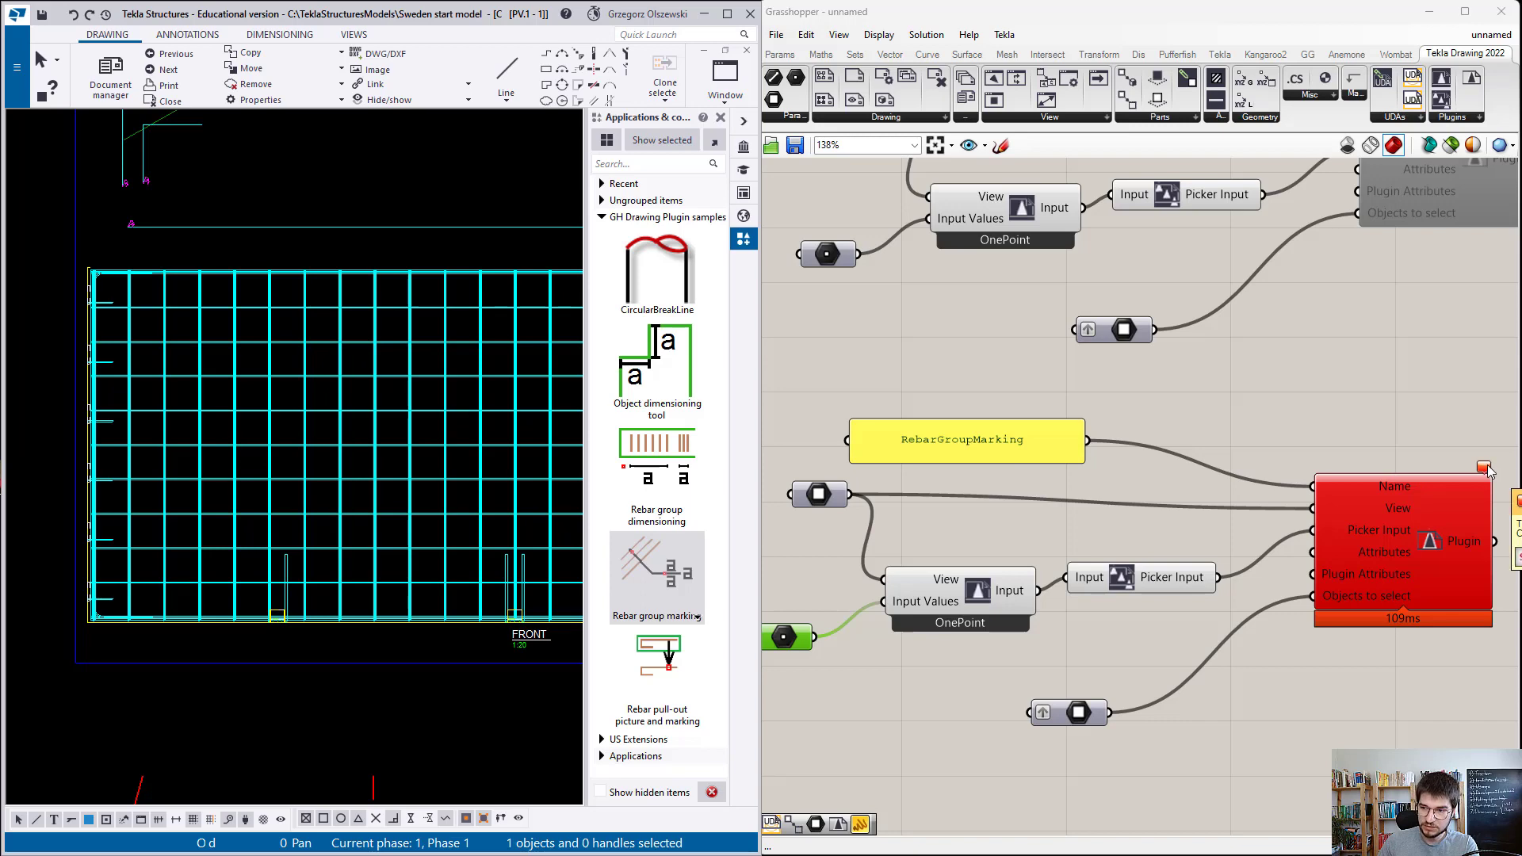
right_click_drag(1485, 471, 967, 482)
scroll(1348, 479, "down", 1)
scroll(1029, 481, "up", 3)
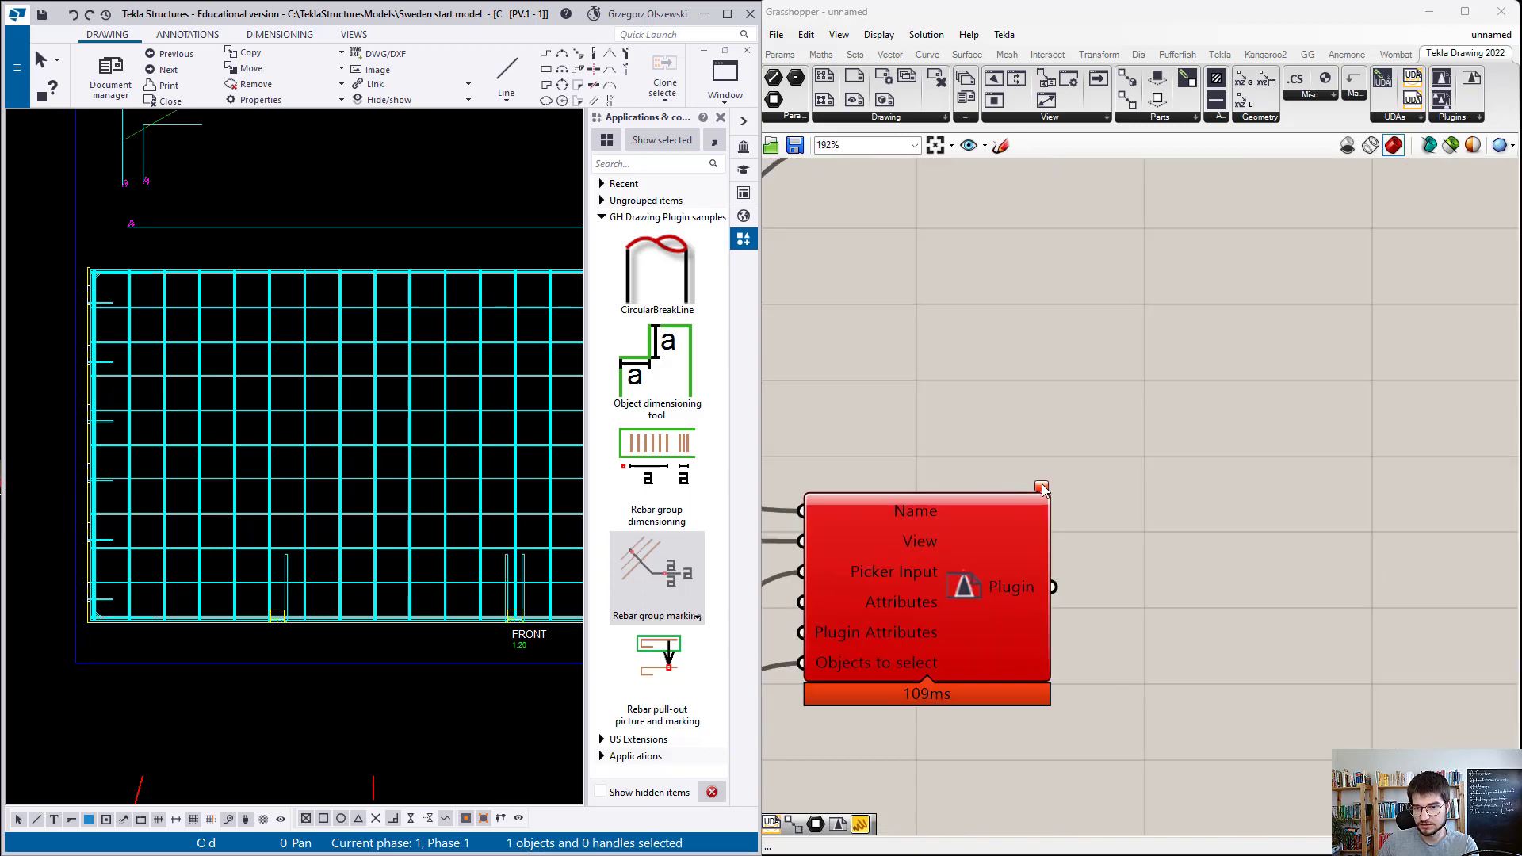
mouse_move(1041, 489)
scroll(1255, 459, "down", 2)
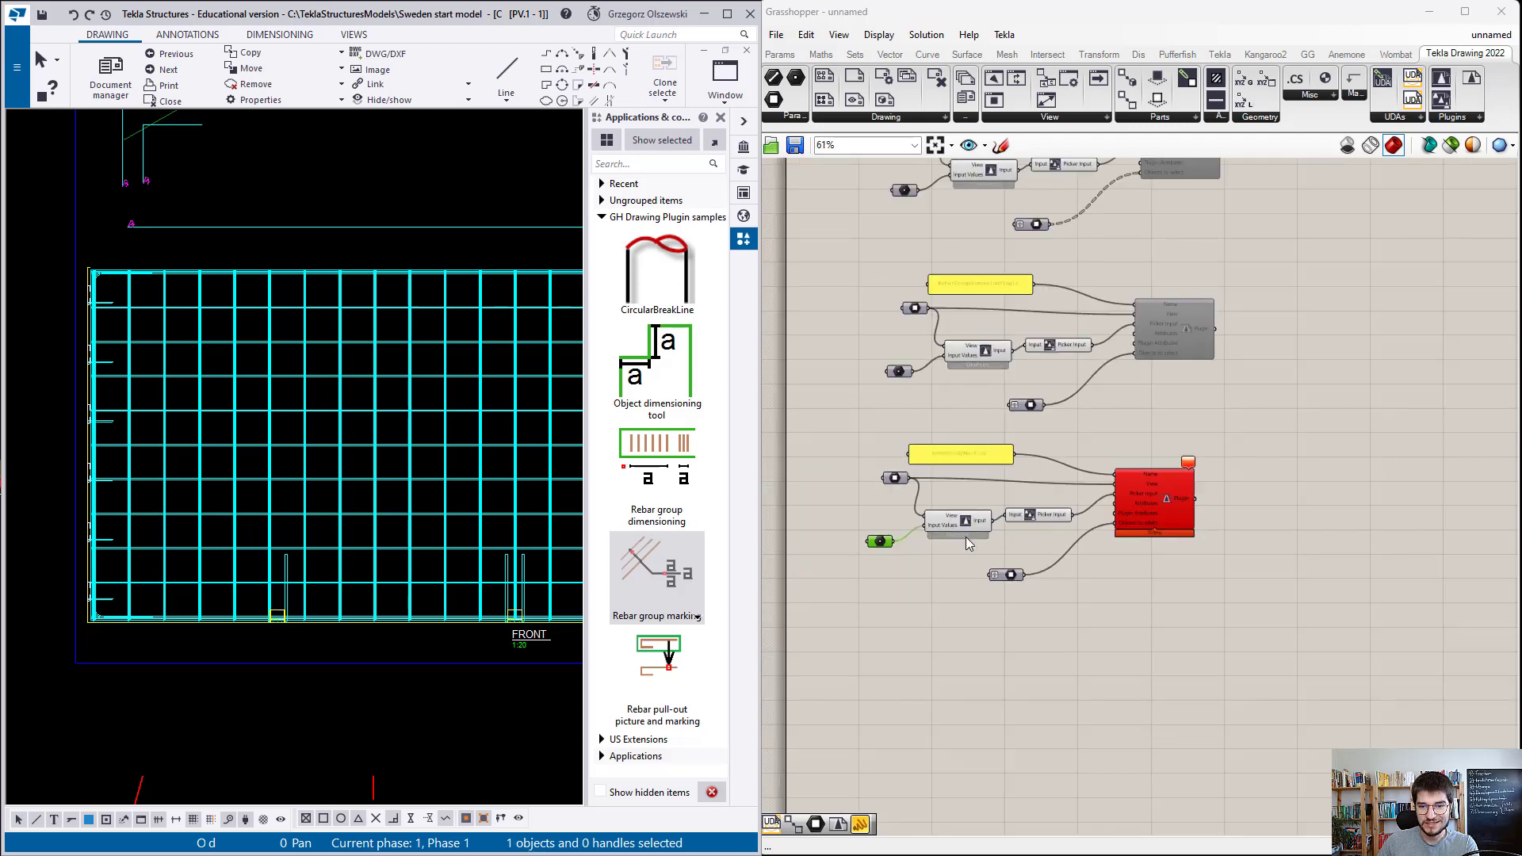
scroll(958, 536, "up", 5)
scroll(1221, 485, "down", 2)
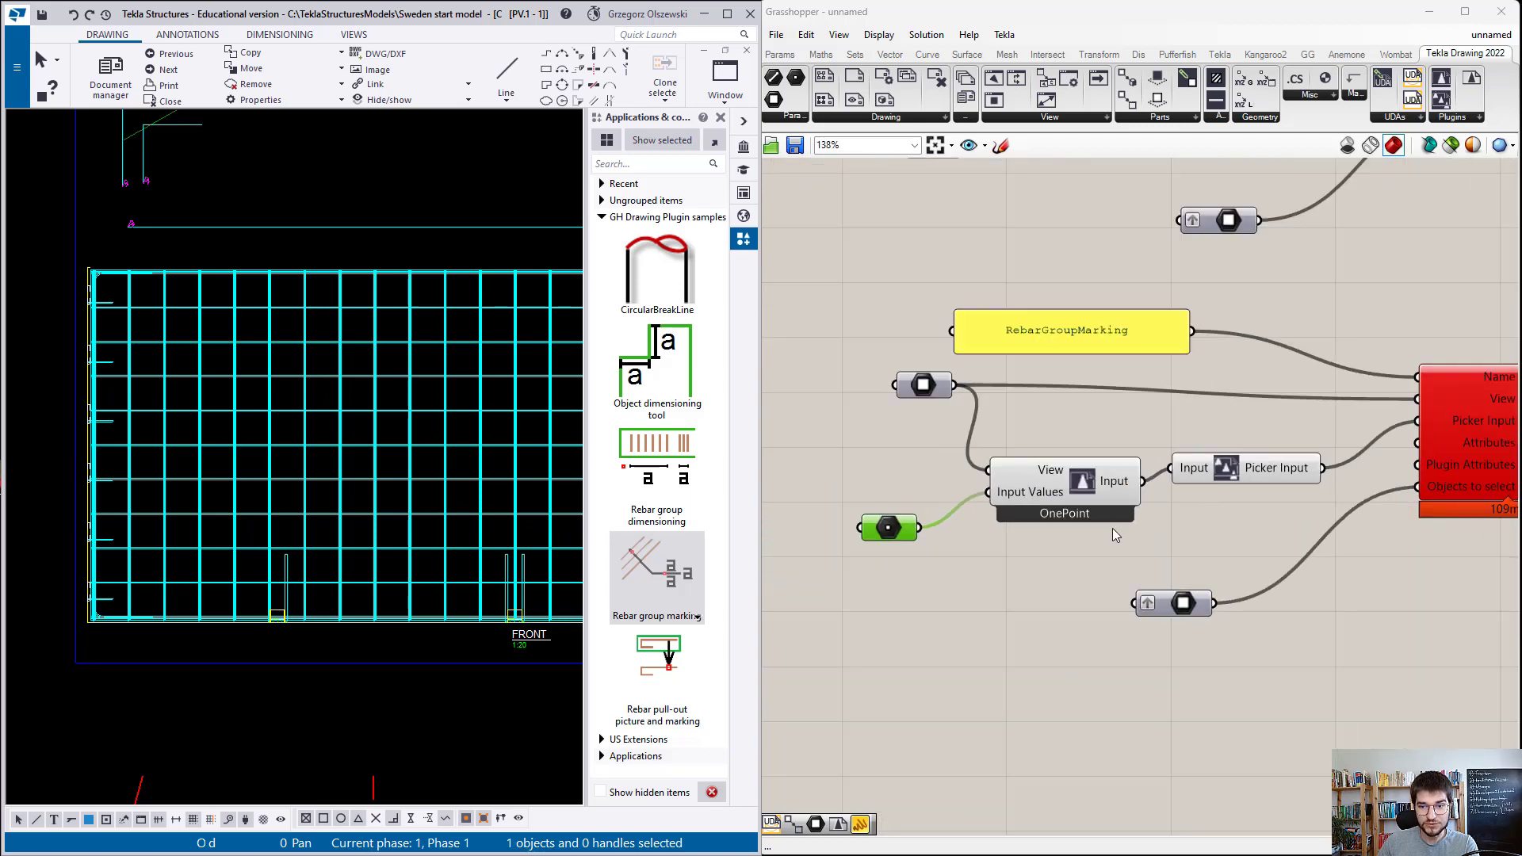
scroll(1054, 507, "down", 1)
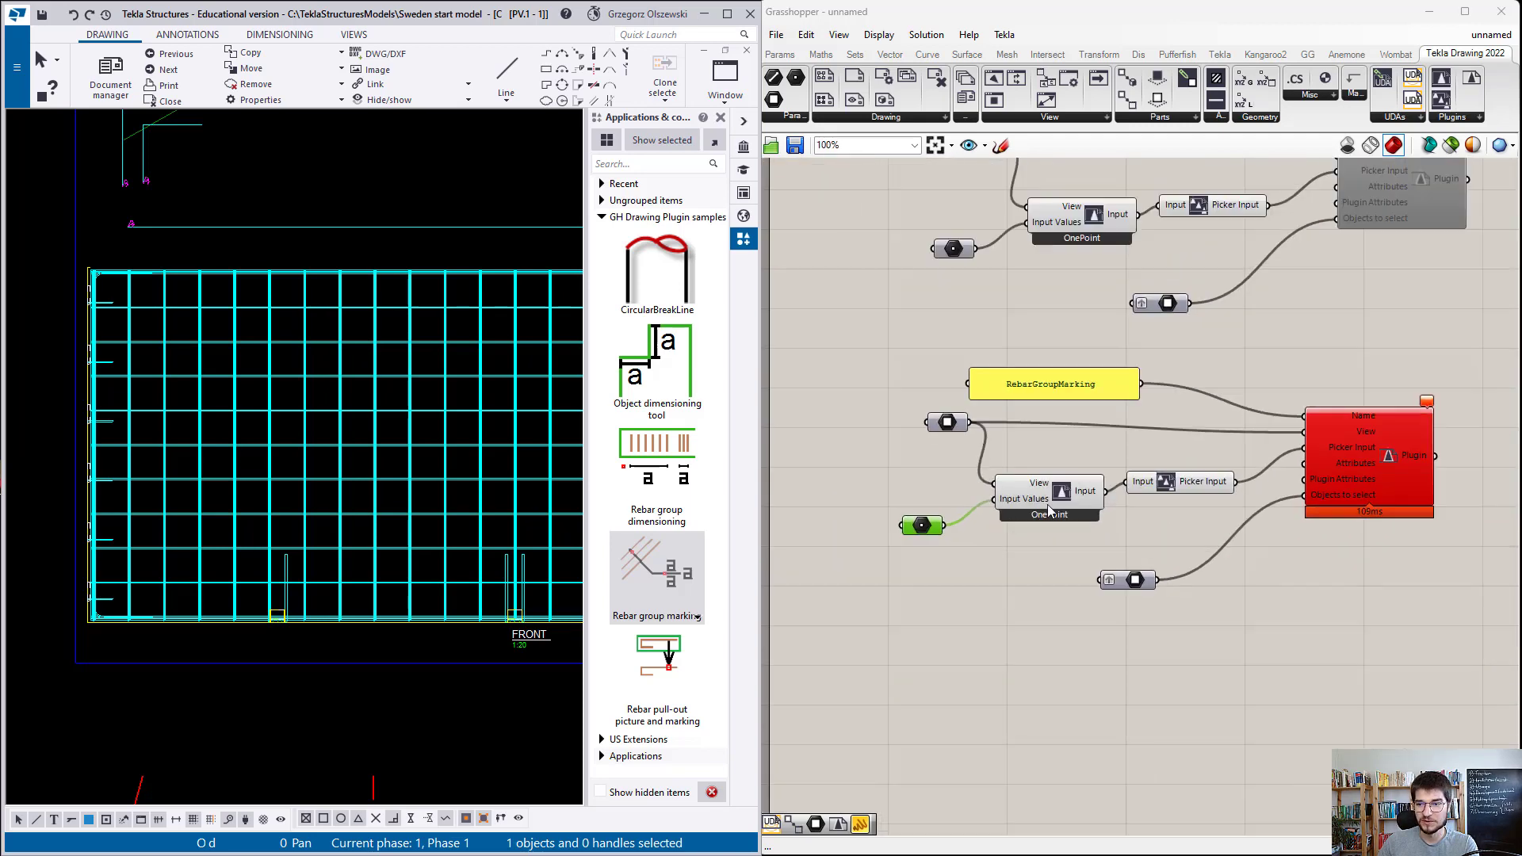
scroll(1425, 478, "up", 1)
Step: Disable the RebarGroupMarking plugin component and set its Input Type component to View and Two points
right_click(1429, 465)
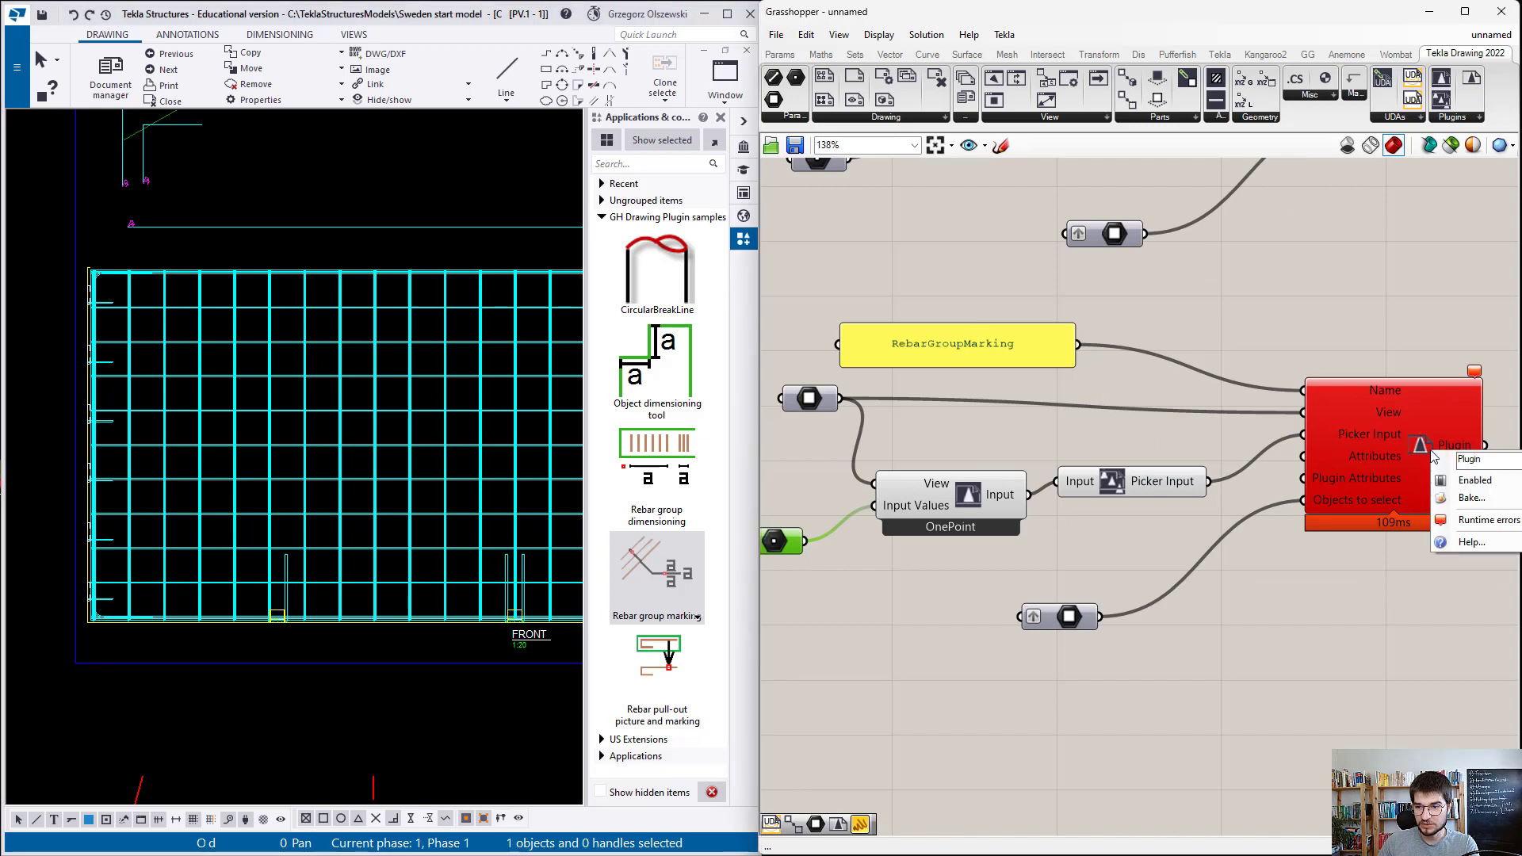
left_click(1476, 481)
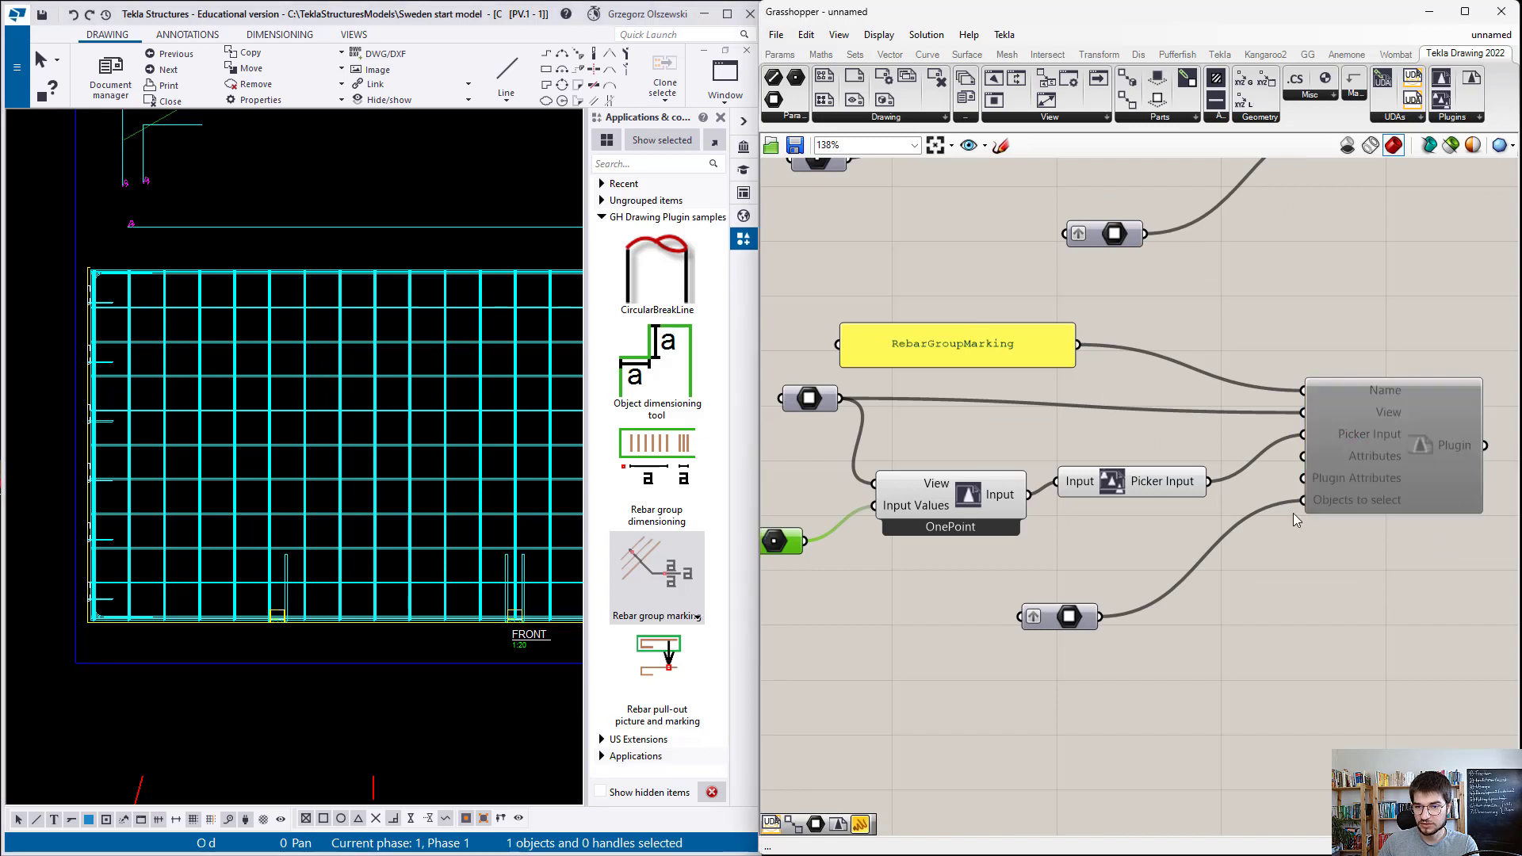
right_click(980, 536)
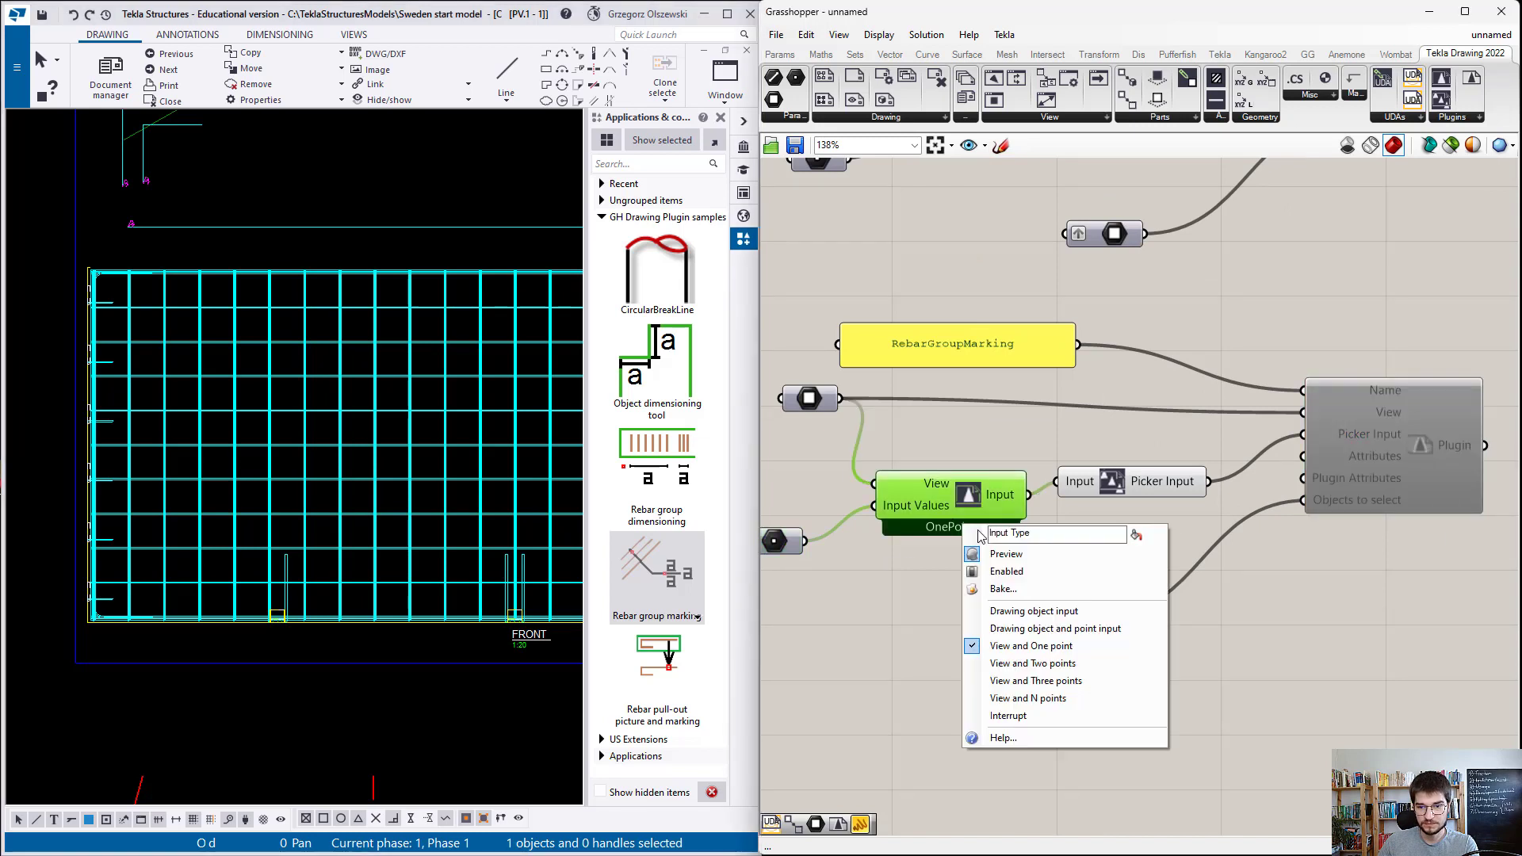
left_click(1032, 663)
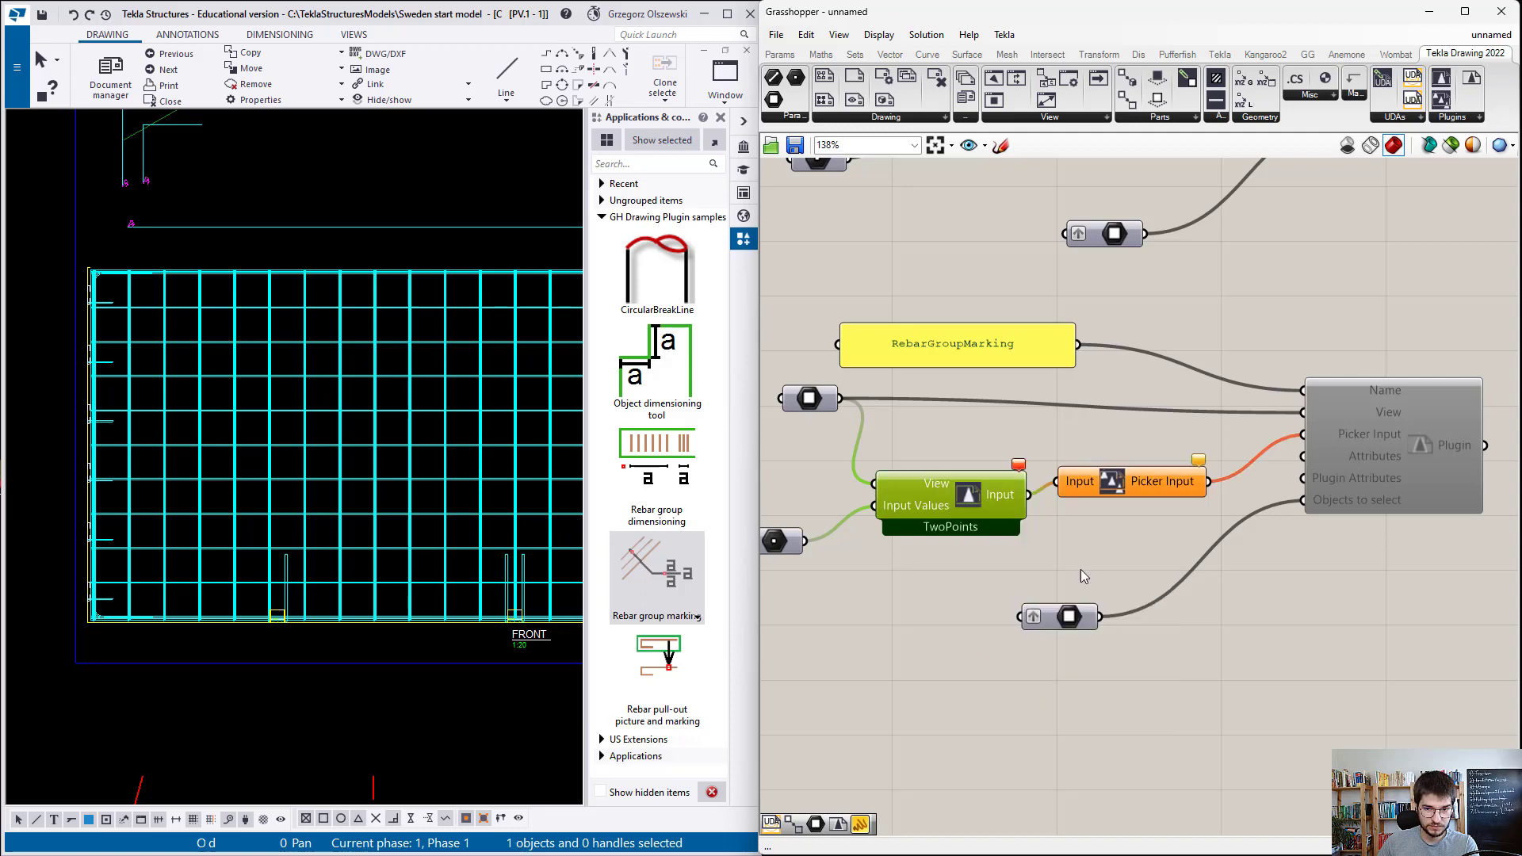
Step: Duplicate the Drawing Point parameter of the RebarGroupMarking set and place the copy just below the original
scroll(919, 536, "up", 3)
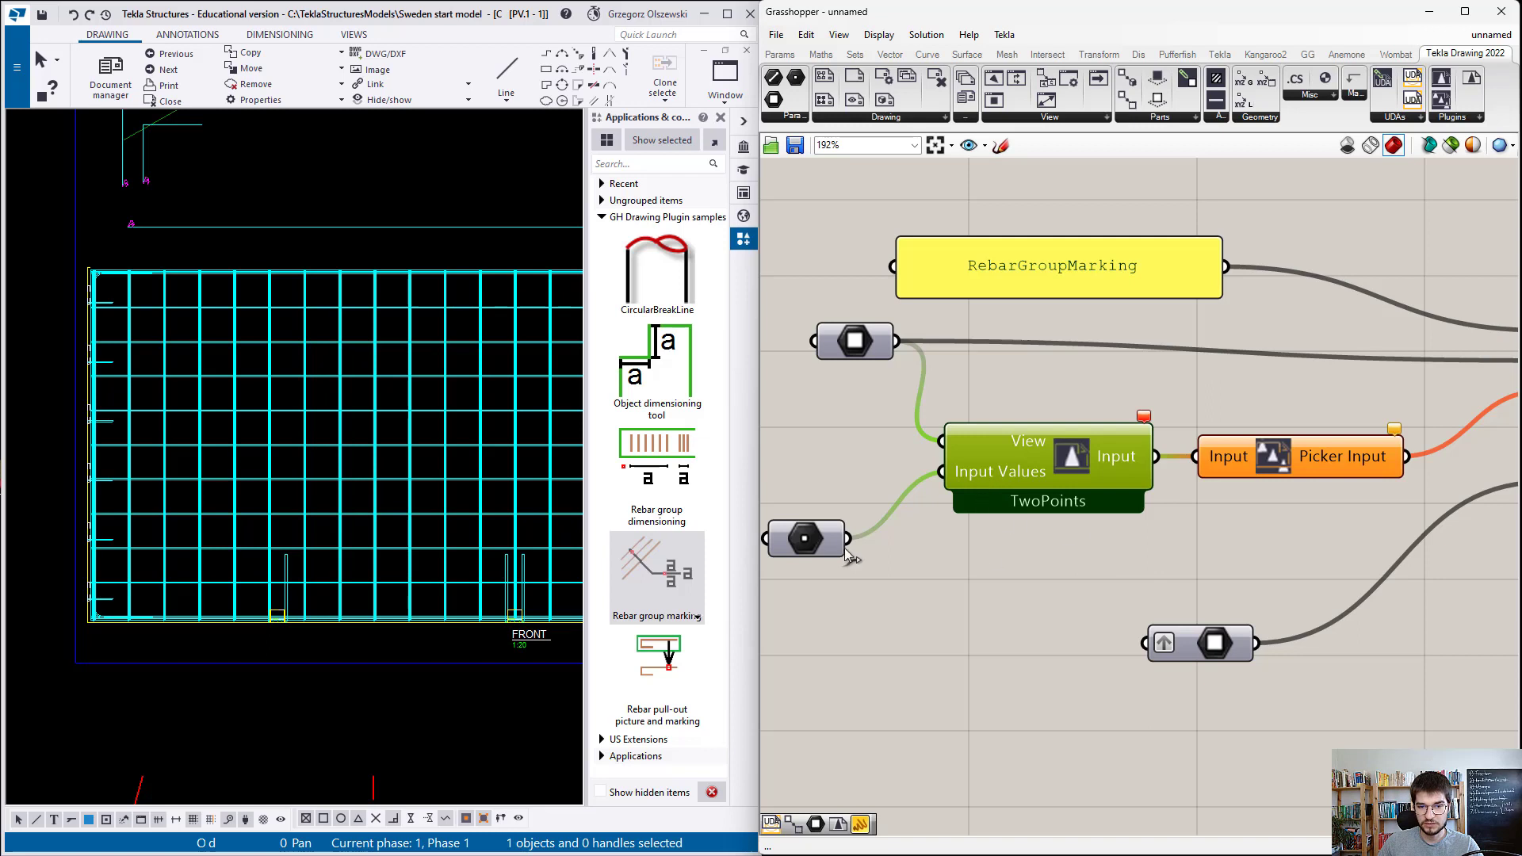
left_click_drag(845, 554, 799, 602)
key("ctrl+c")
key("ctrl+v")
right_click(799, 602)
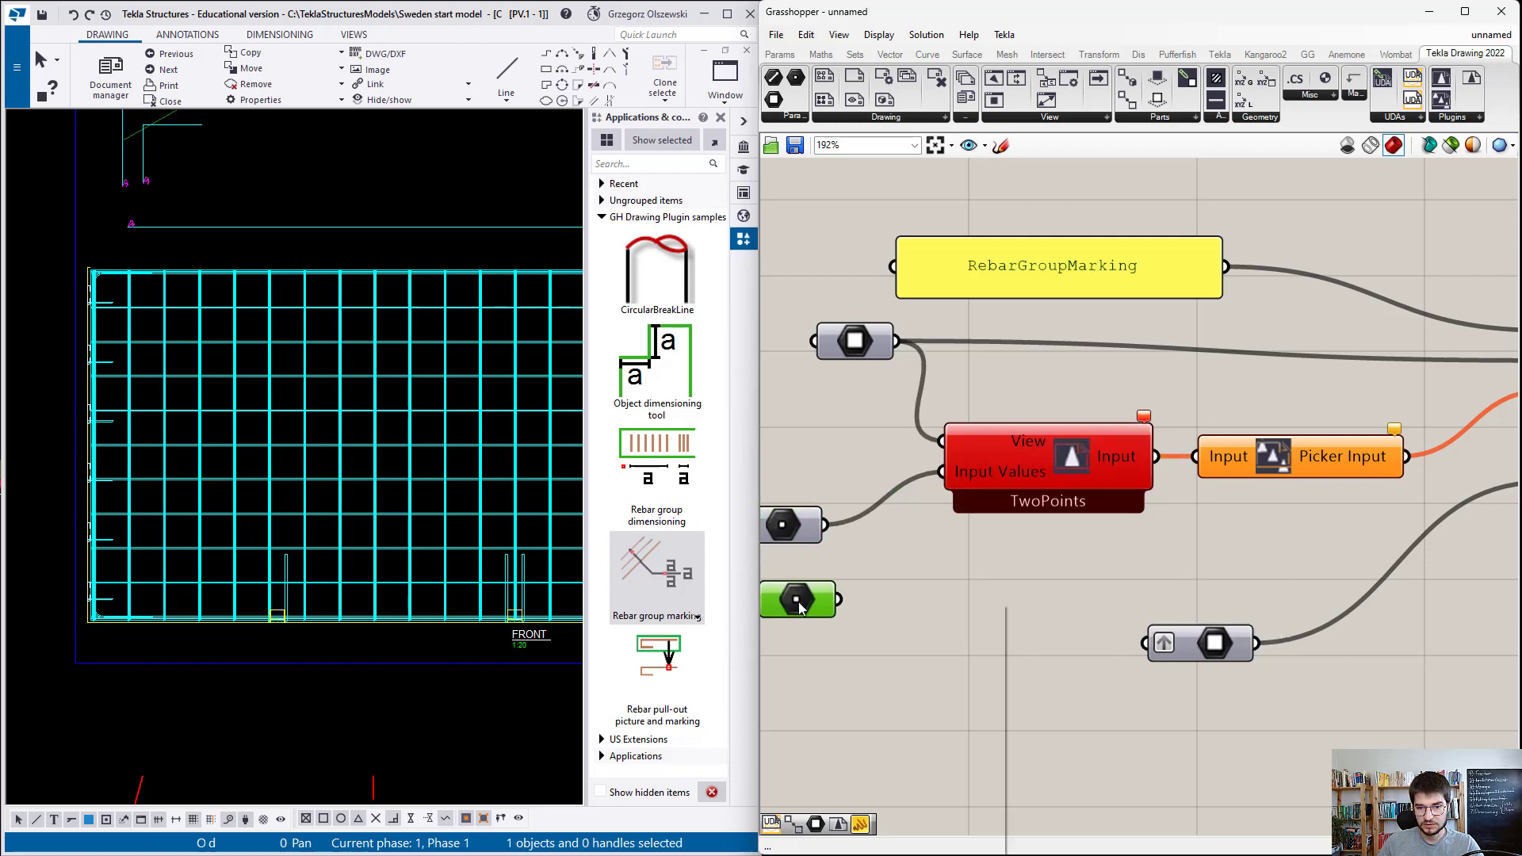
Step: Reference one picked point on the front view's rebar mesh in each of the two Drawing Point parameters
left_click(792, 524)
right_click(797, 521)
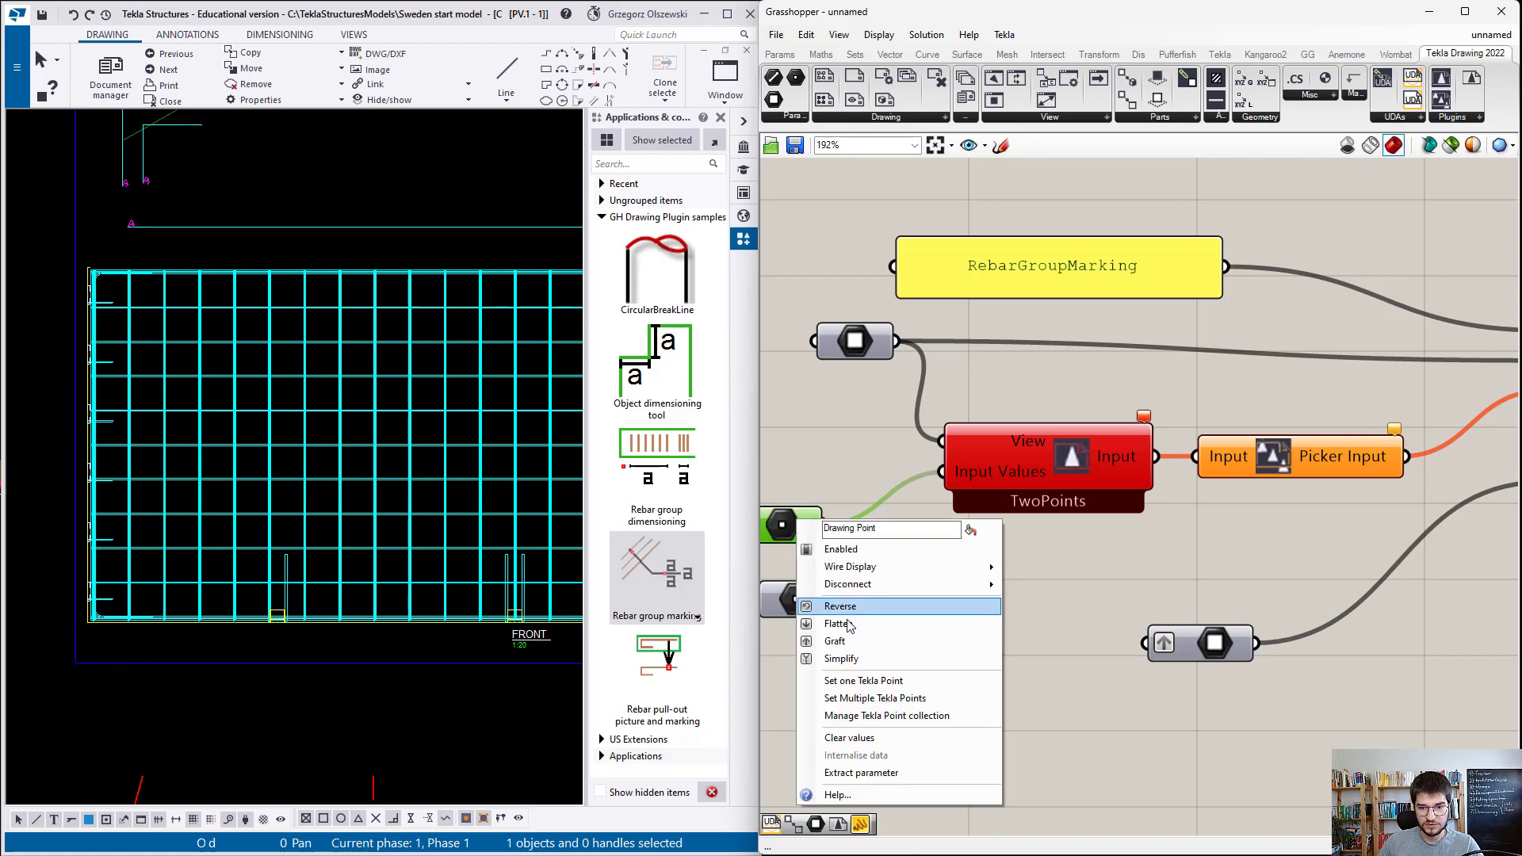
left_click(847, 681)
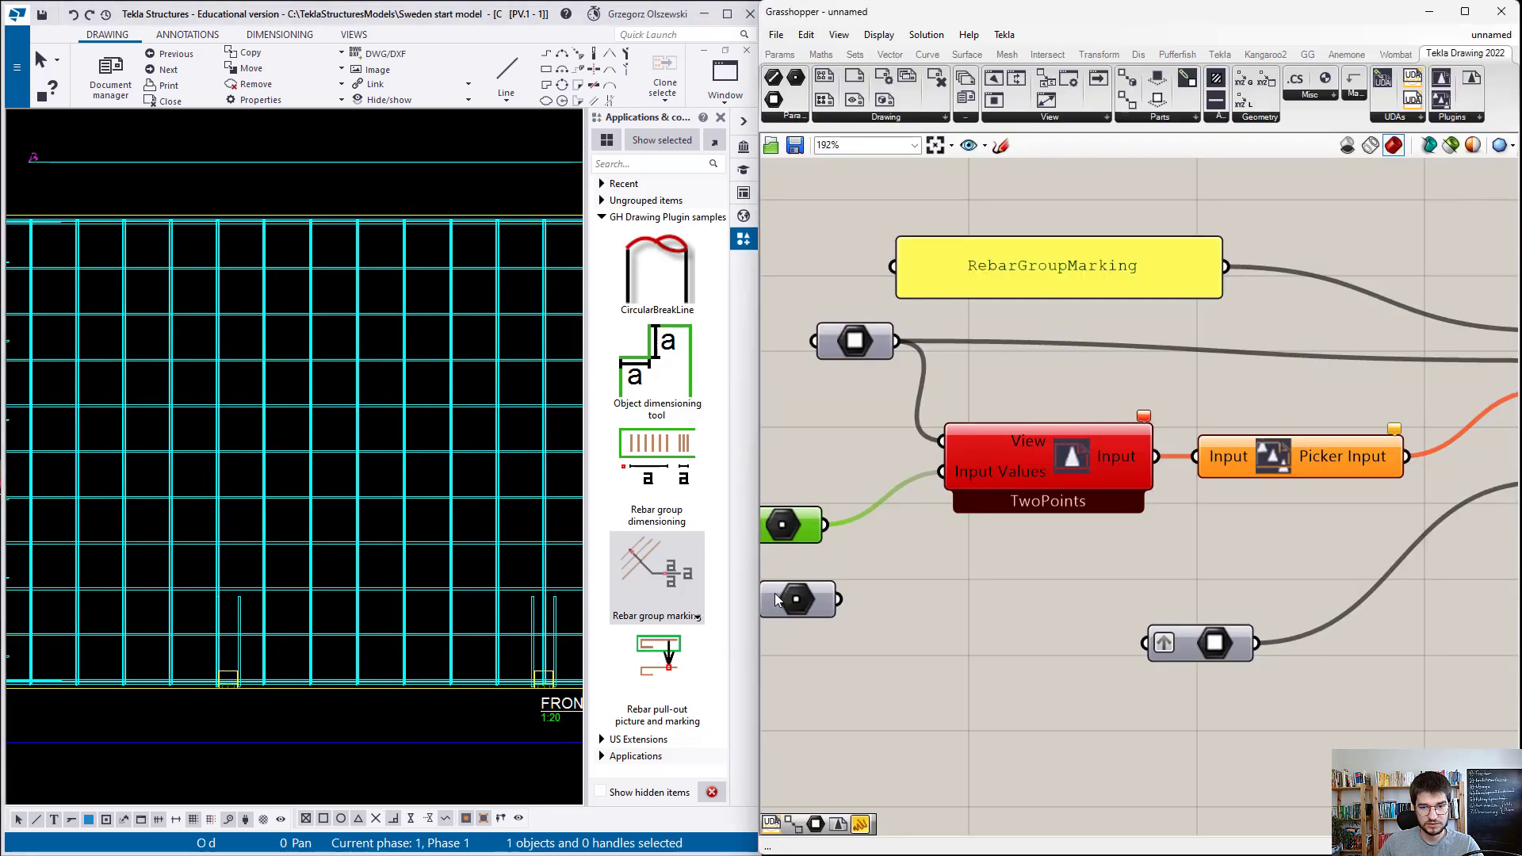
right_click(775, 599)
left_click(792, 601)
right_click(816, 602)
left_click(852, 726)
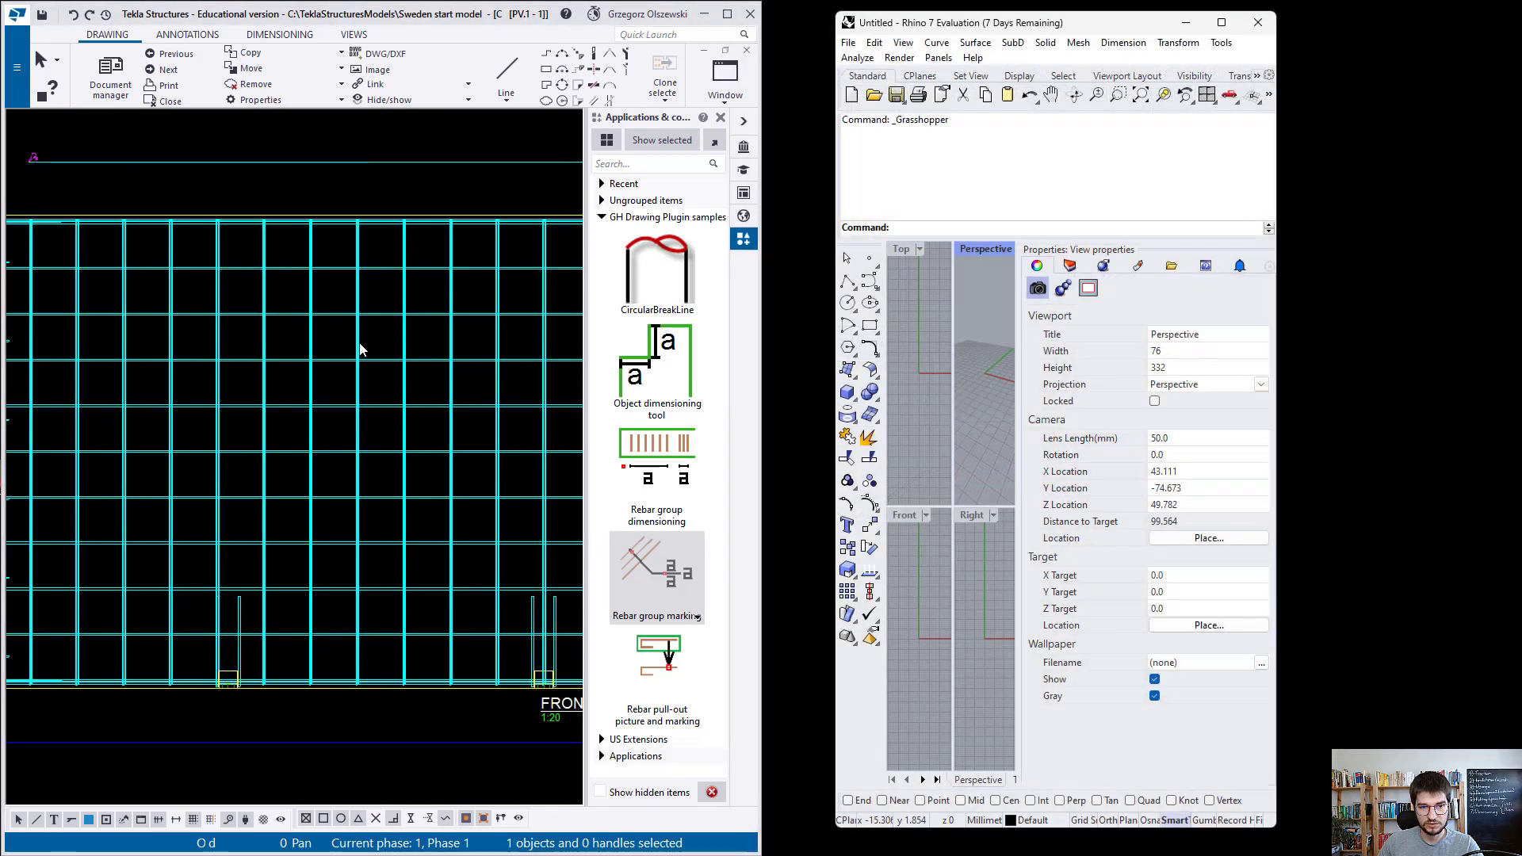
left_click(361, 350)
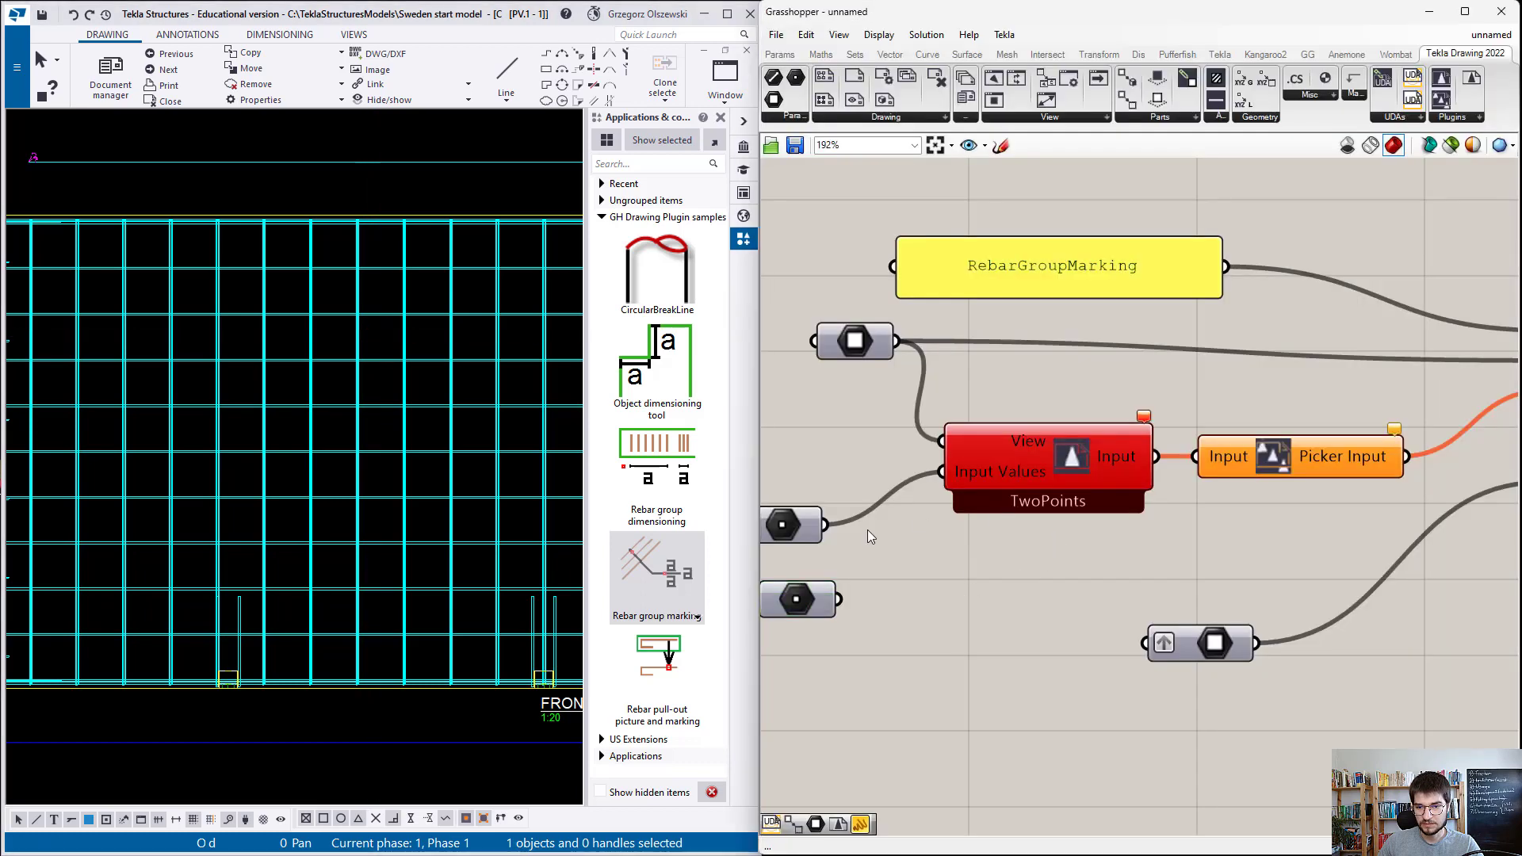
Step: Add a Merge component beside the two Drawing Point parameters
double_click(912, 592)
type("merge")
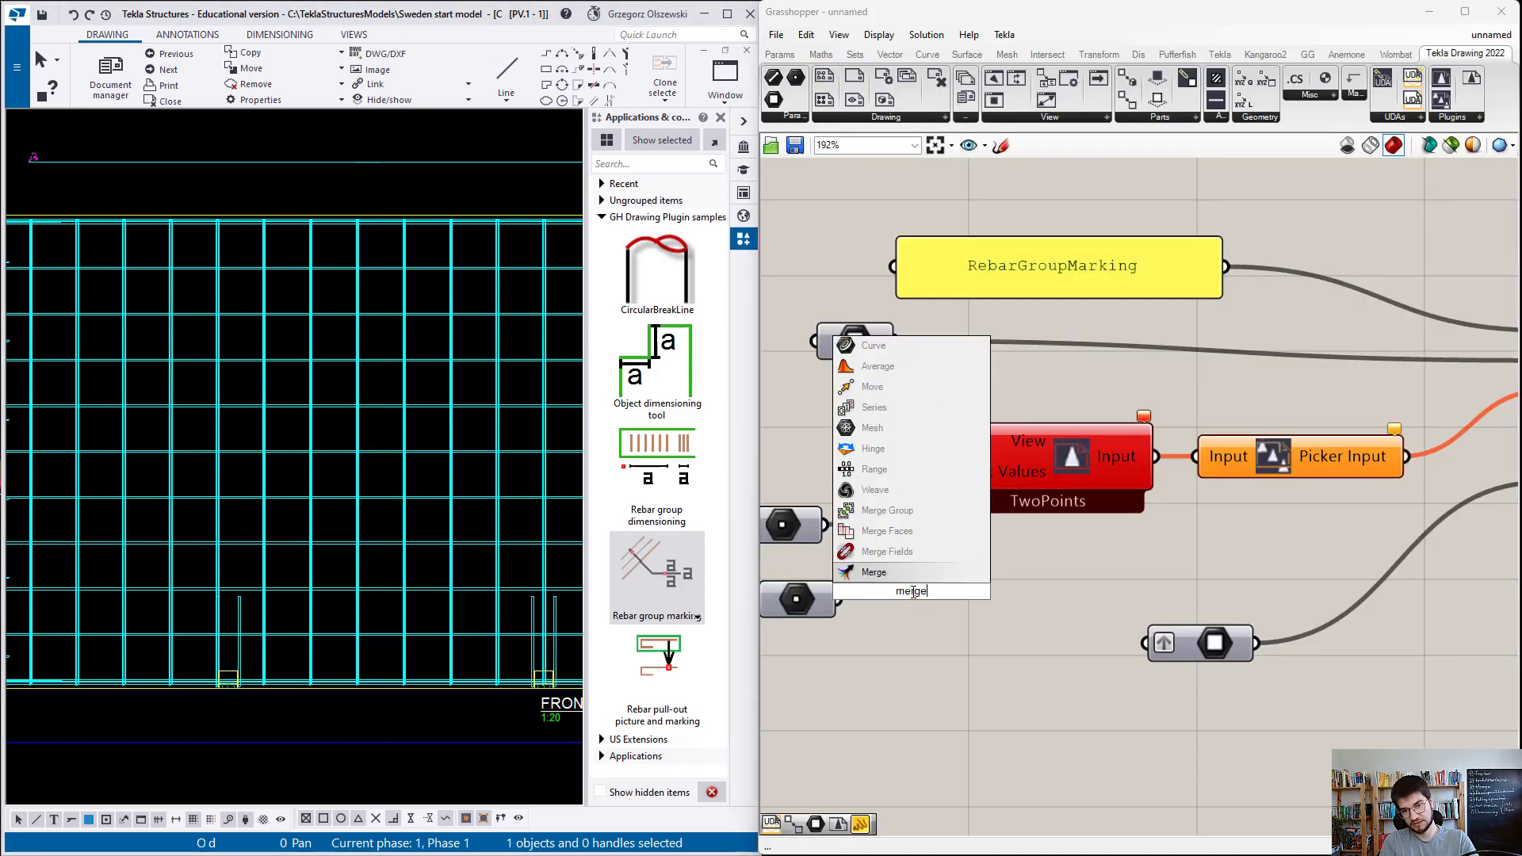
key("Return")
scroll(1152, 519, "down", 3)
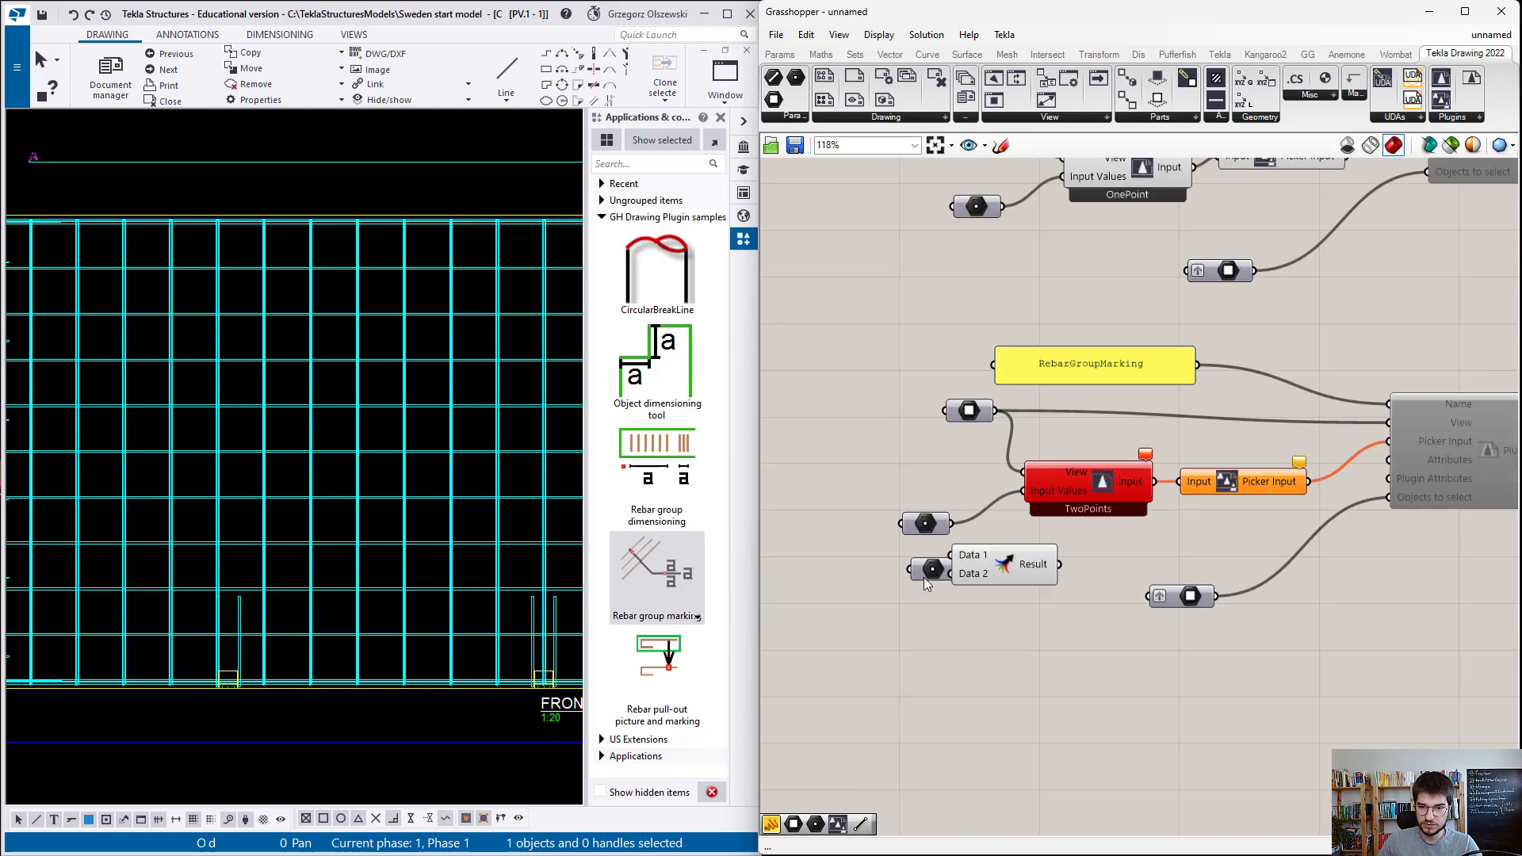
Step: Move both Drawing Point parameters clear of the Merge component and wire them through it into the TwoPoints Input Values
left_click(906, 496)
mouse_move(898, 508)
left_mouse_down()
mouse_move(907, 603)
mouse_move(900, 483)
left_mouse_up()
left_click_drag(924, 529, 844, 524)
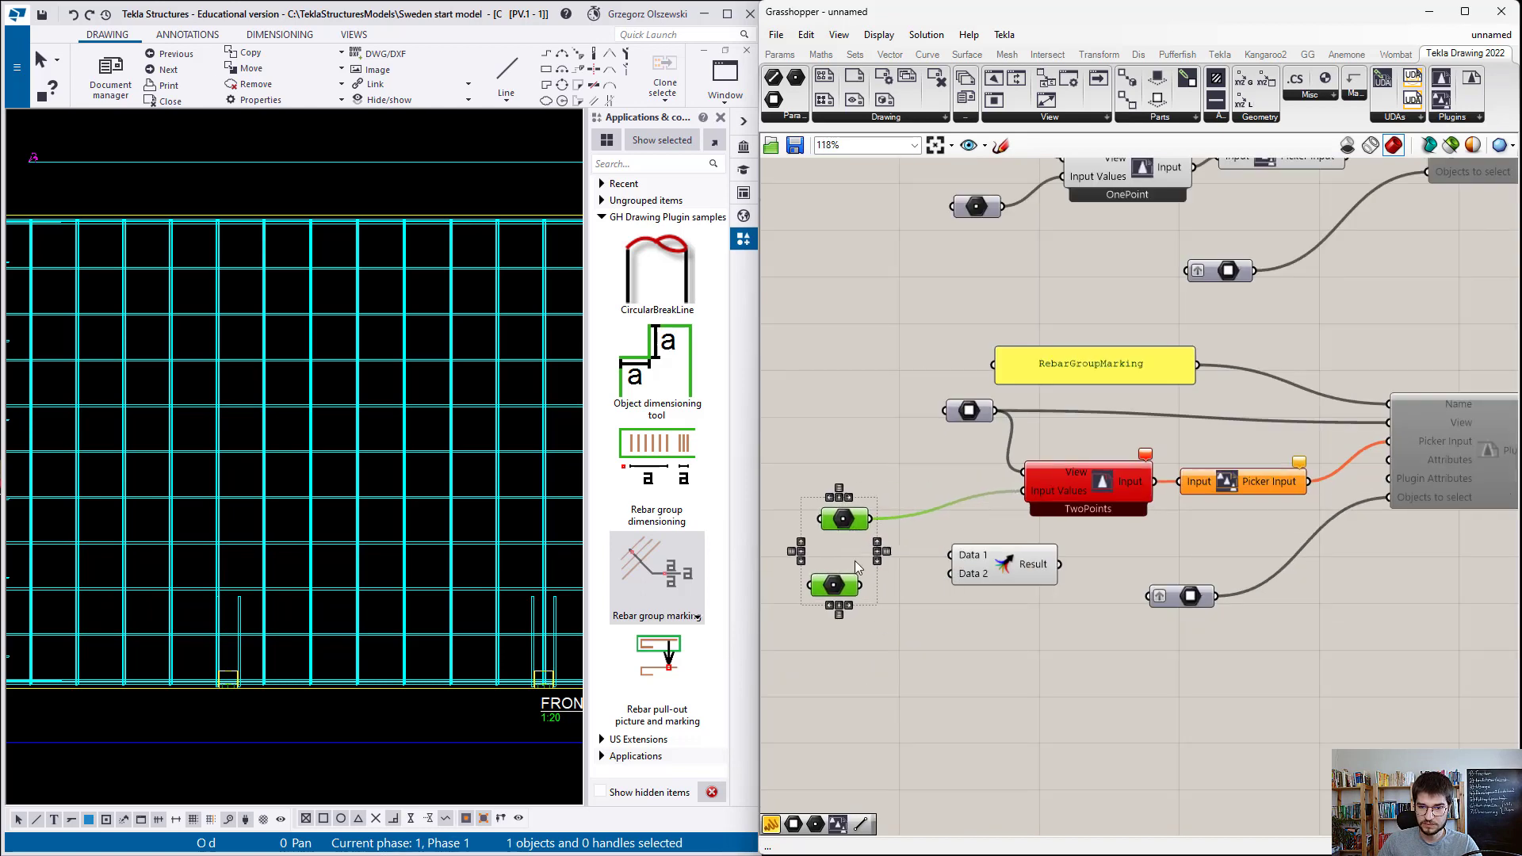
left_click(869, 548)
left_click_drag(860, 586, 1022, 491)
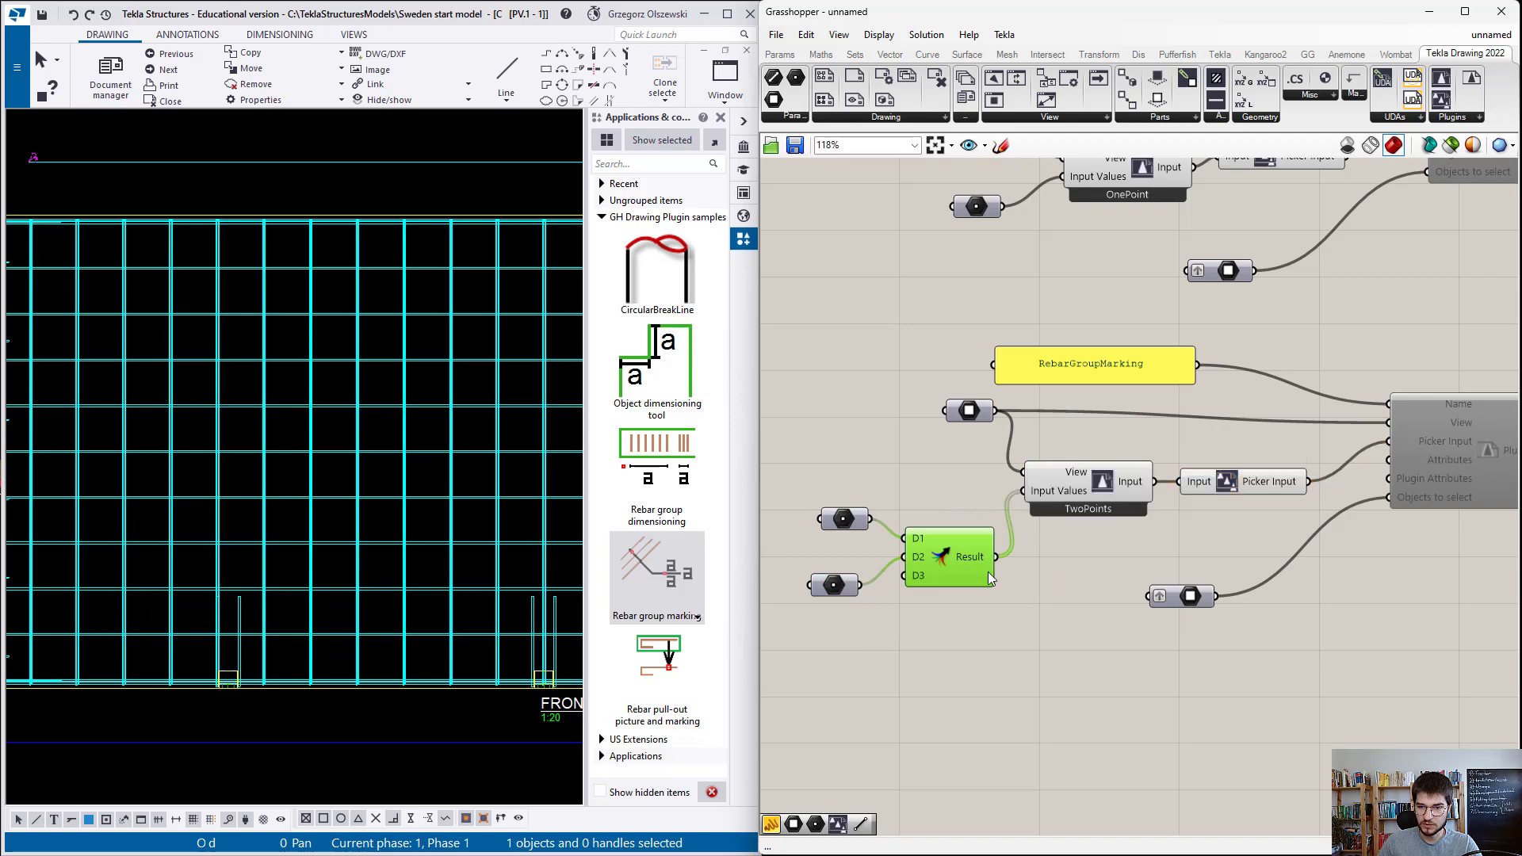
Step: Enable the disabled Plugin component of the RebarGroupMarking set so it inserts the rebar group mark in the front view
scroll(1343, 527, "down", 1)
scroll(1342, 528, "up", 1)
left_click(1328, 449)
right_click(1329, 449)
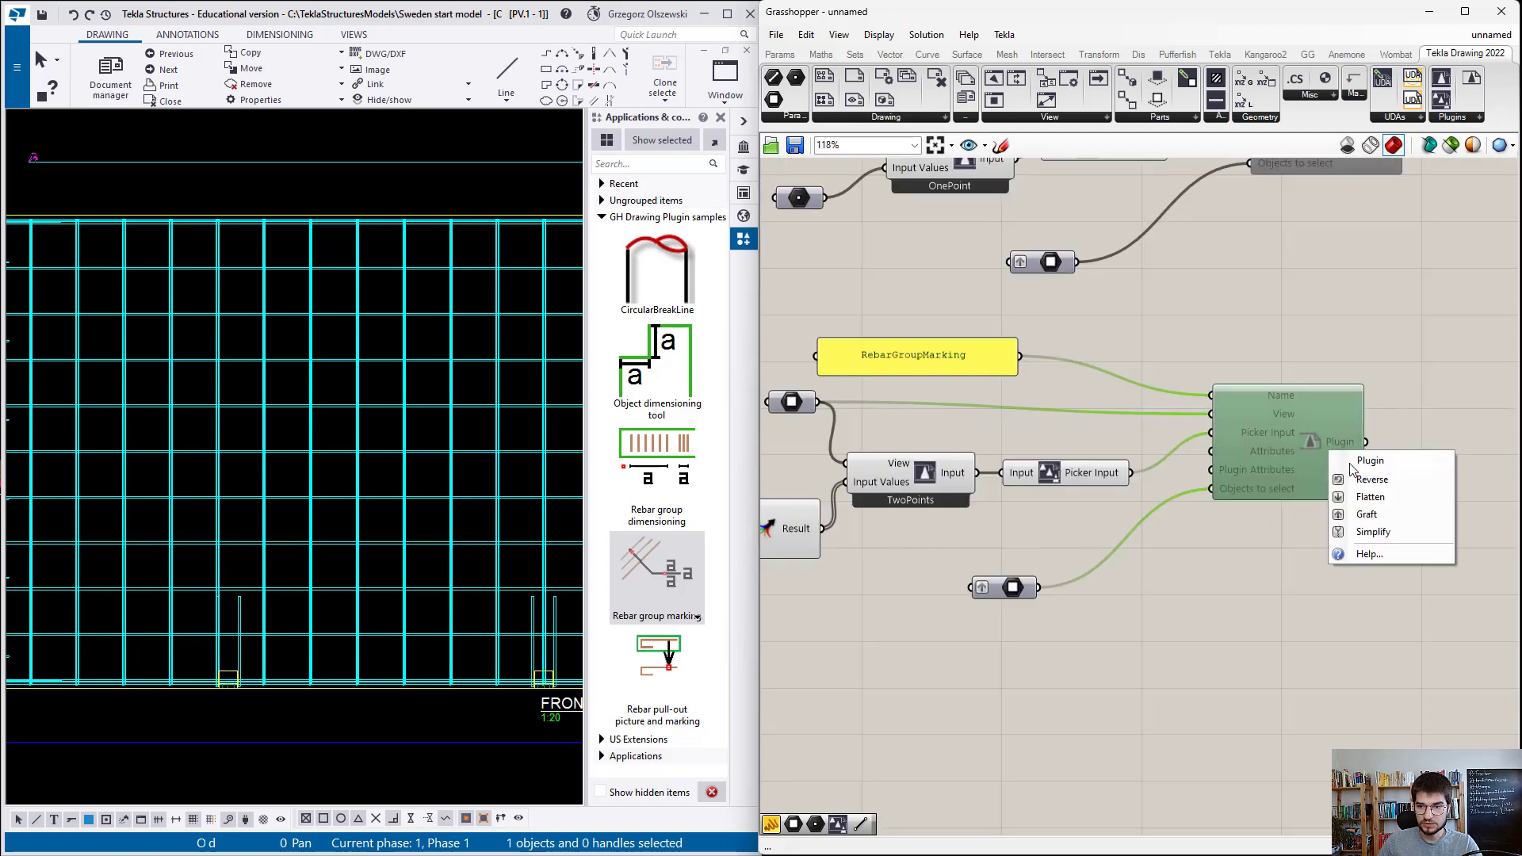
left_click(1308, 436)
right_click(1308, 436)
left_click(1337, 463)
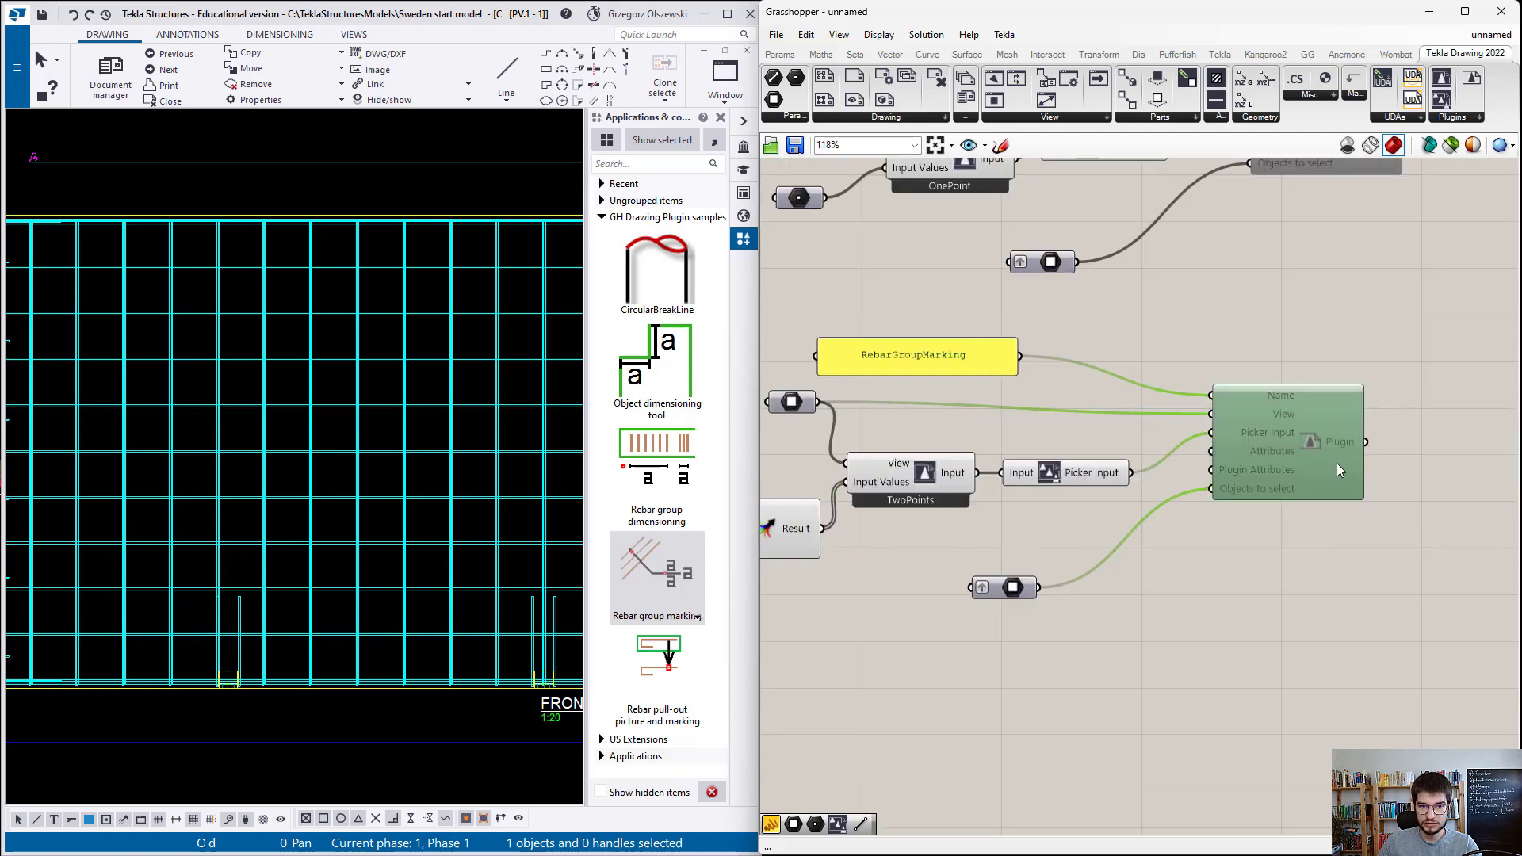
scroll(1349, 520, "down", 1)
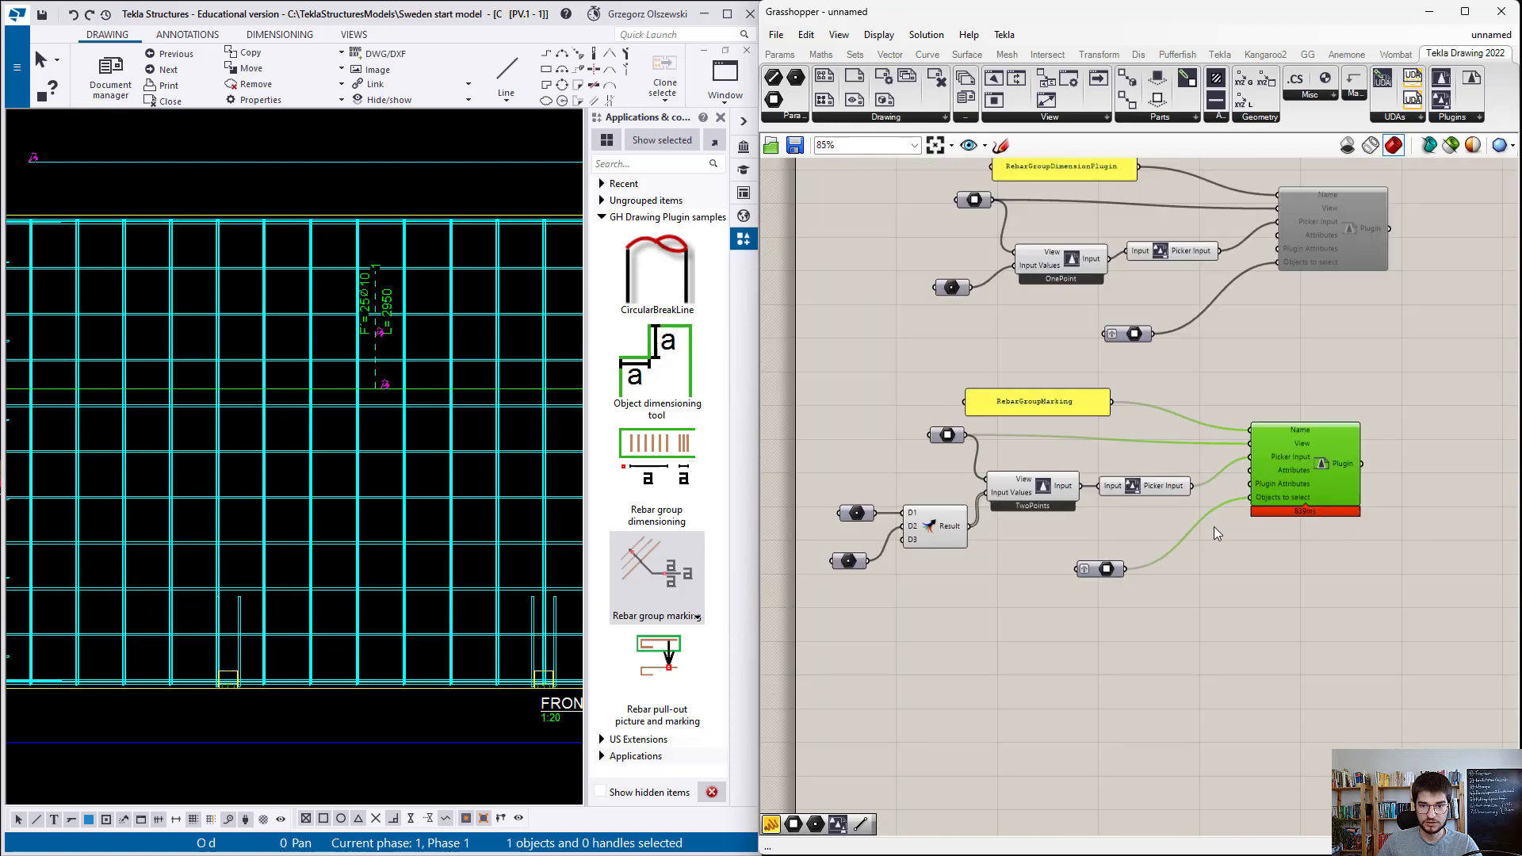
Step: Add a second input to the Picker Input component of the RebarGroupMarking set and remove it again
scroll(1046, 516, "up", 2)
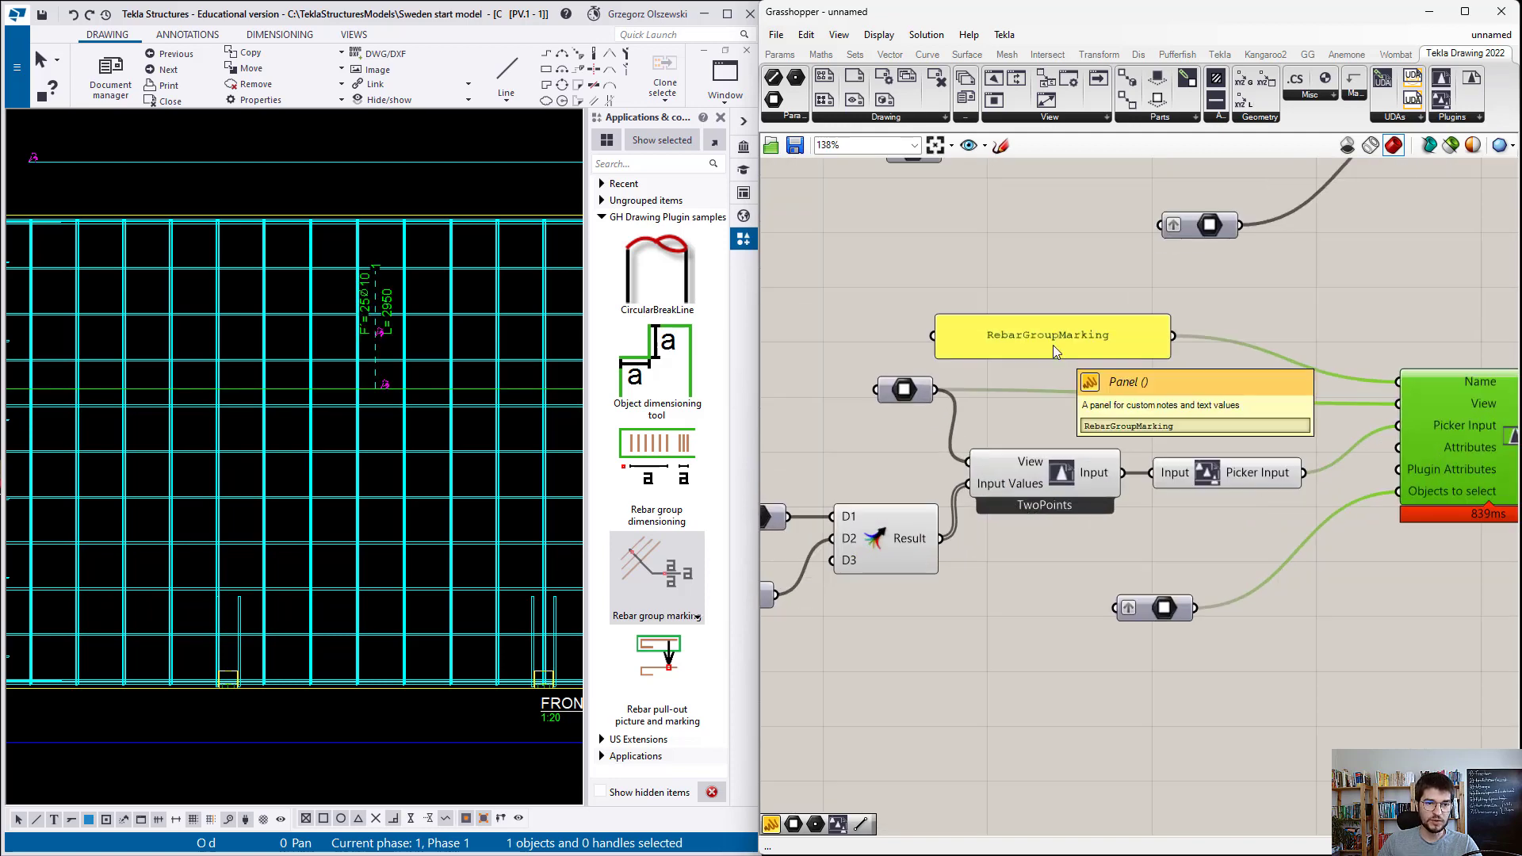
mouse_move(1038, 492)
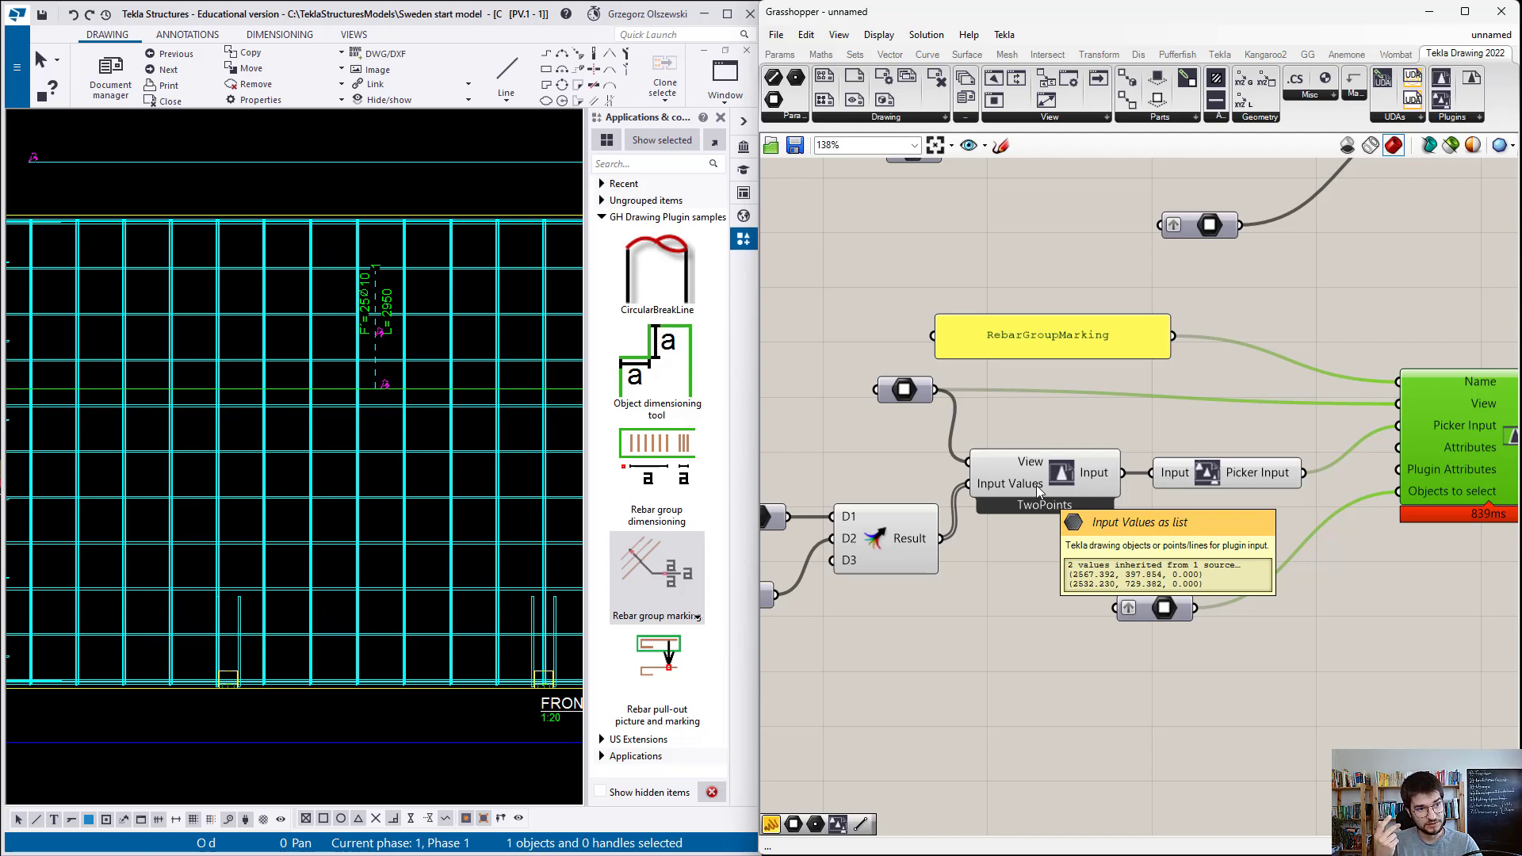
scroll(1235, 464, "up", 5)
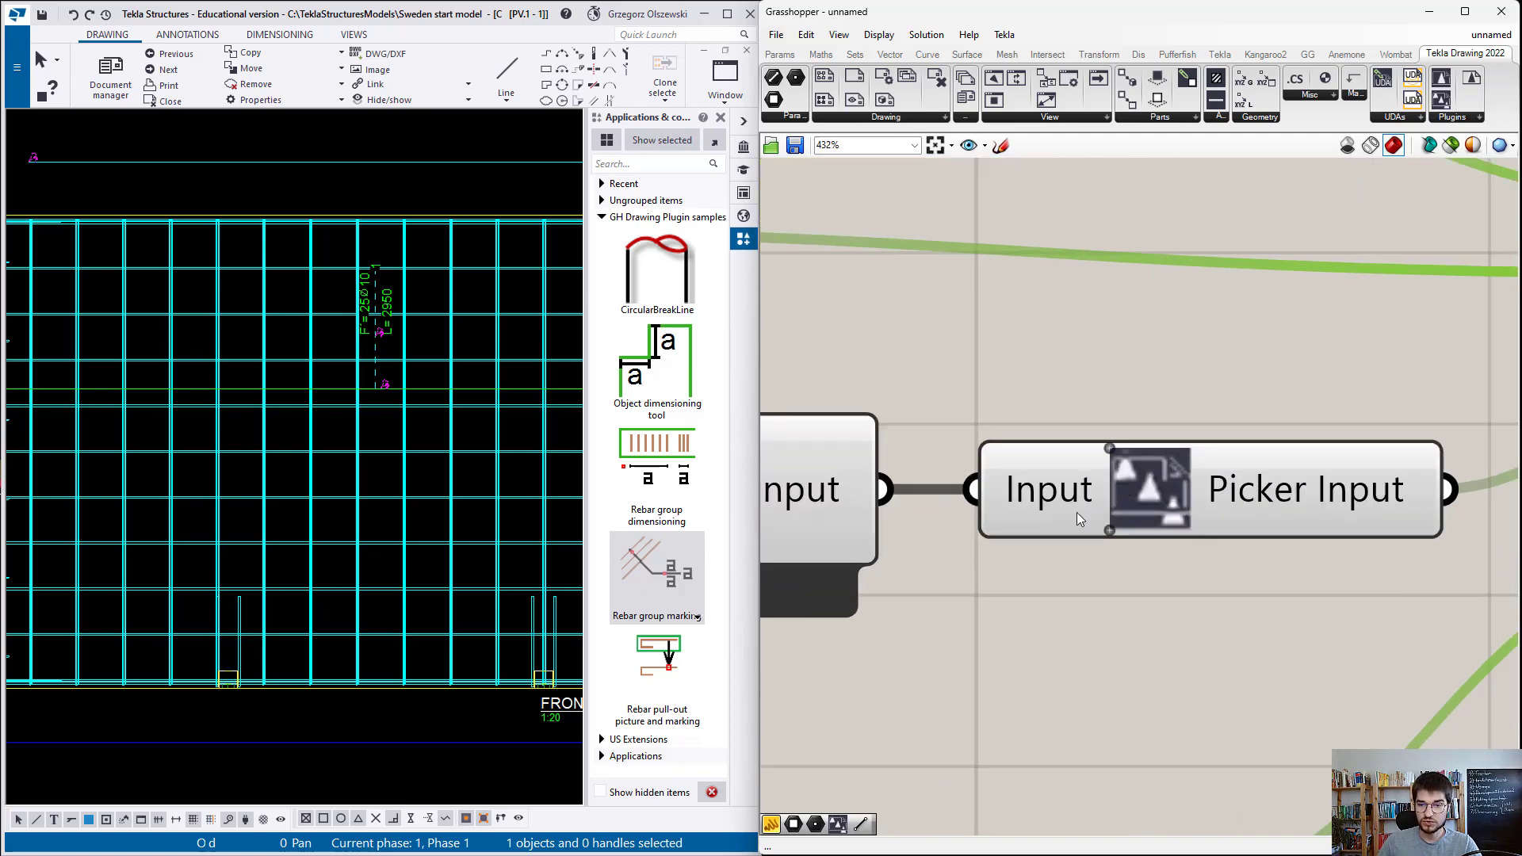
left_click(1054, 523)
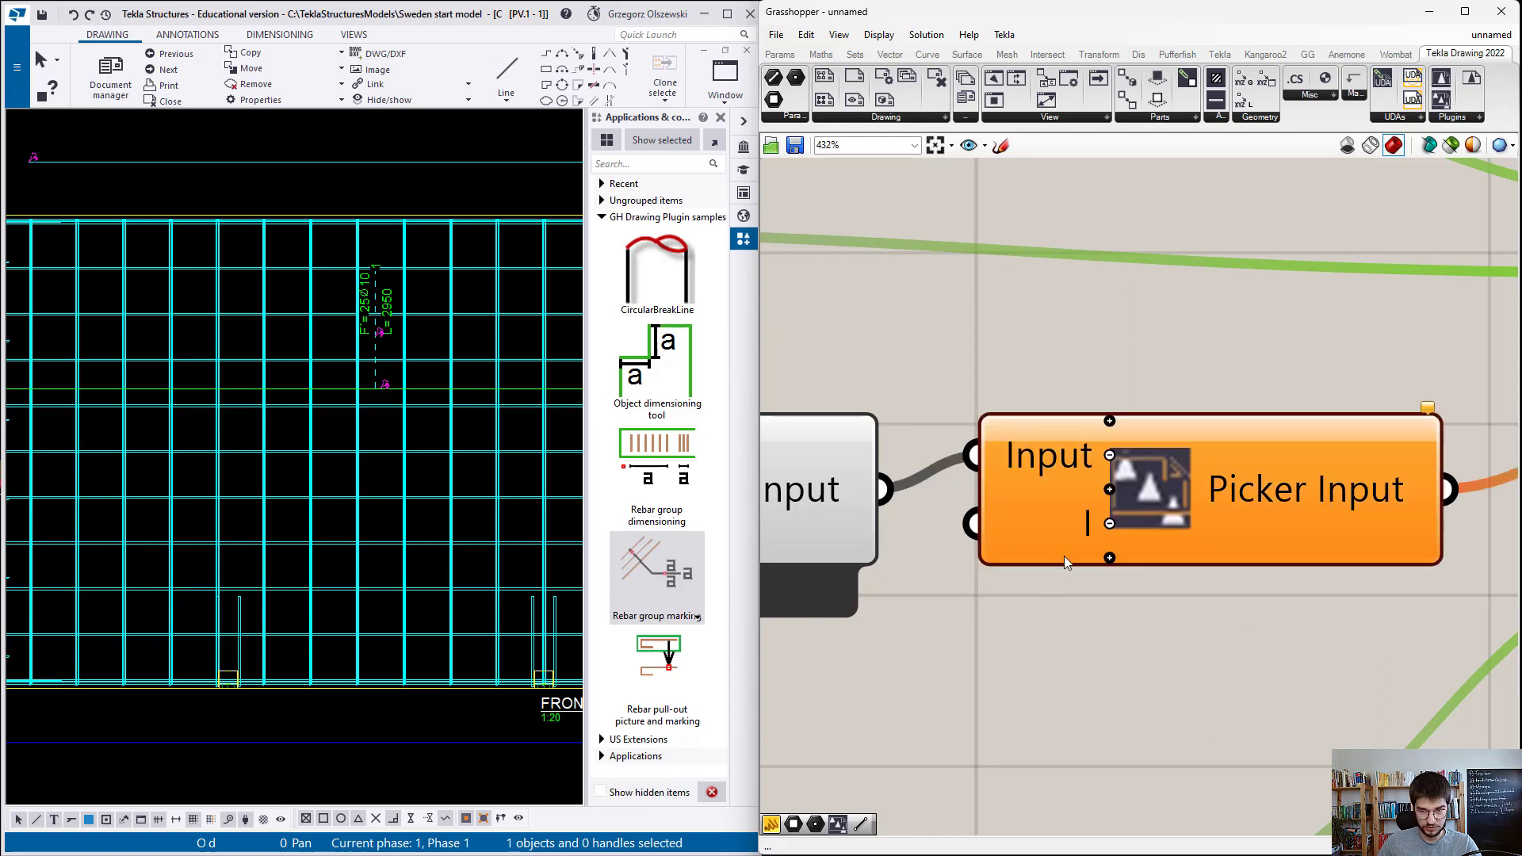
scroll(1067, 482, "down", 2)
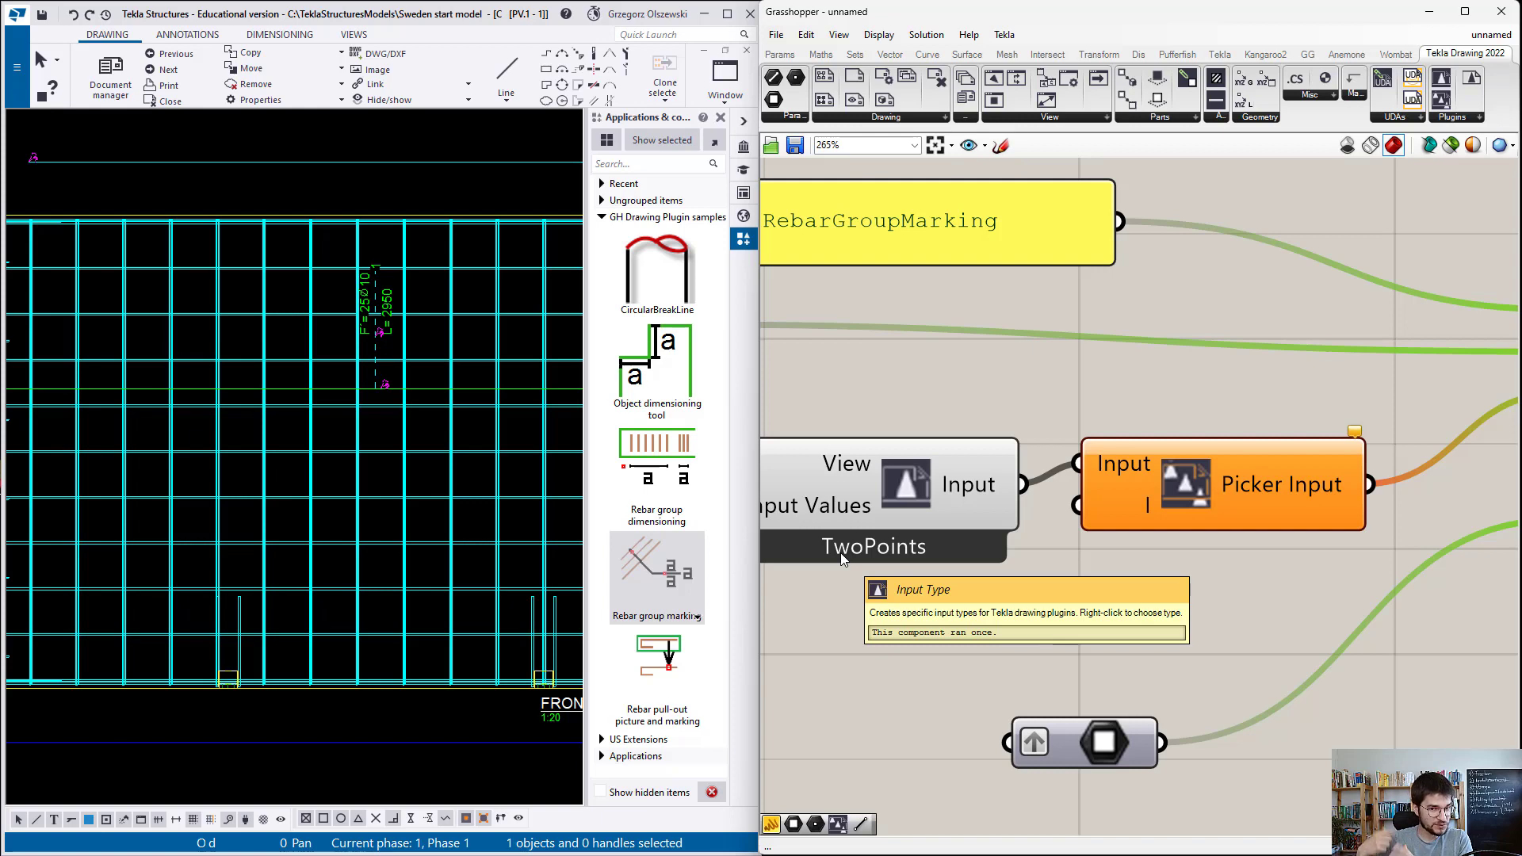
left_click(1076, 569)
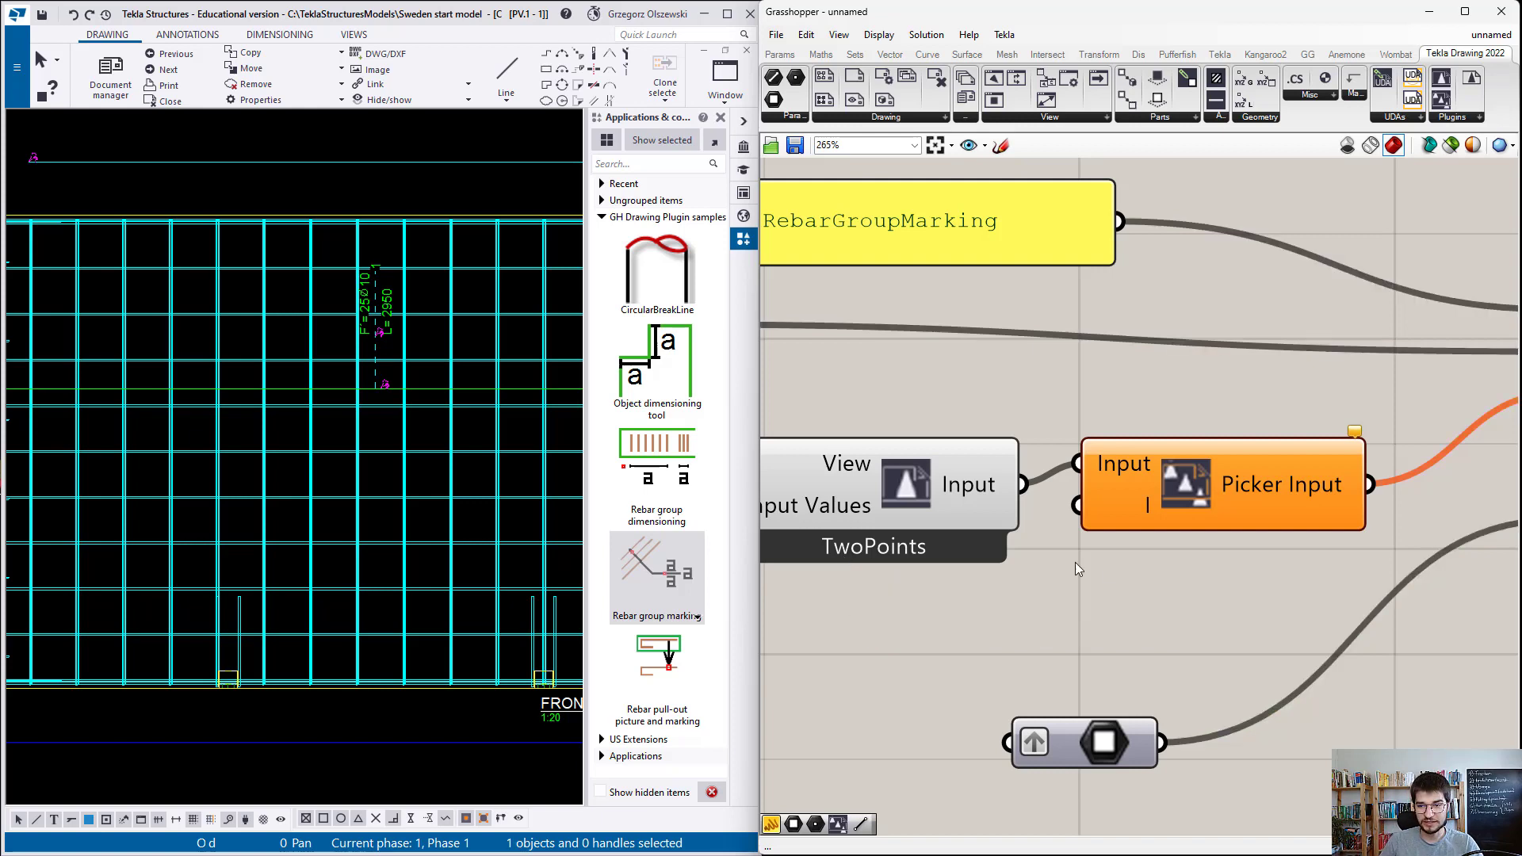
scroll(1047, 440, "down", 2)
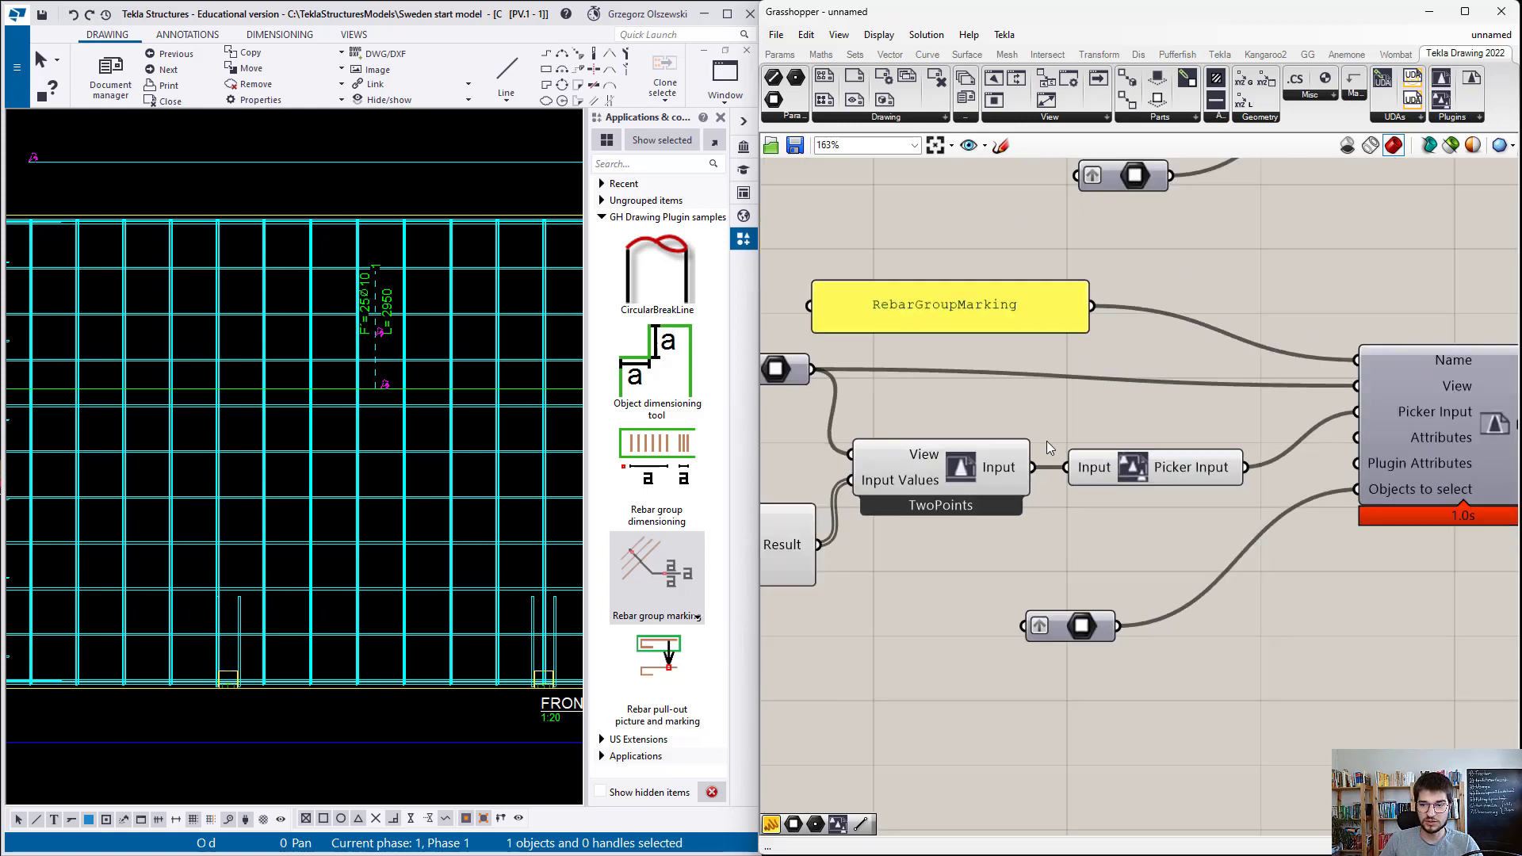
mouse_move(1173, 468)
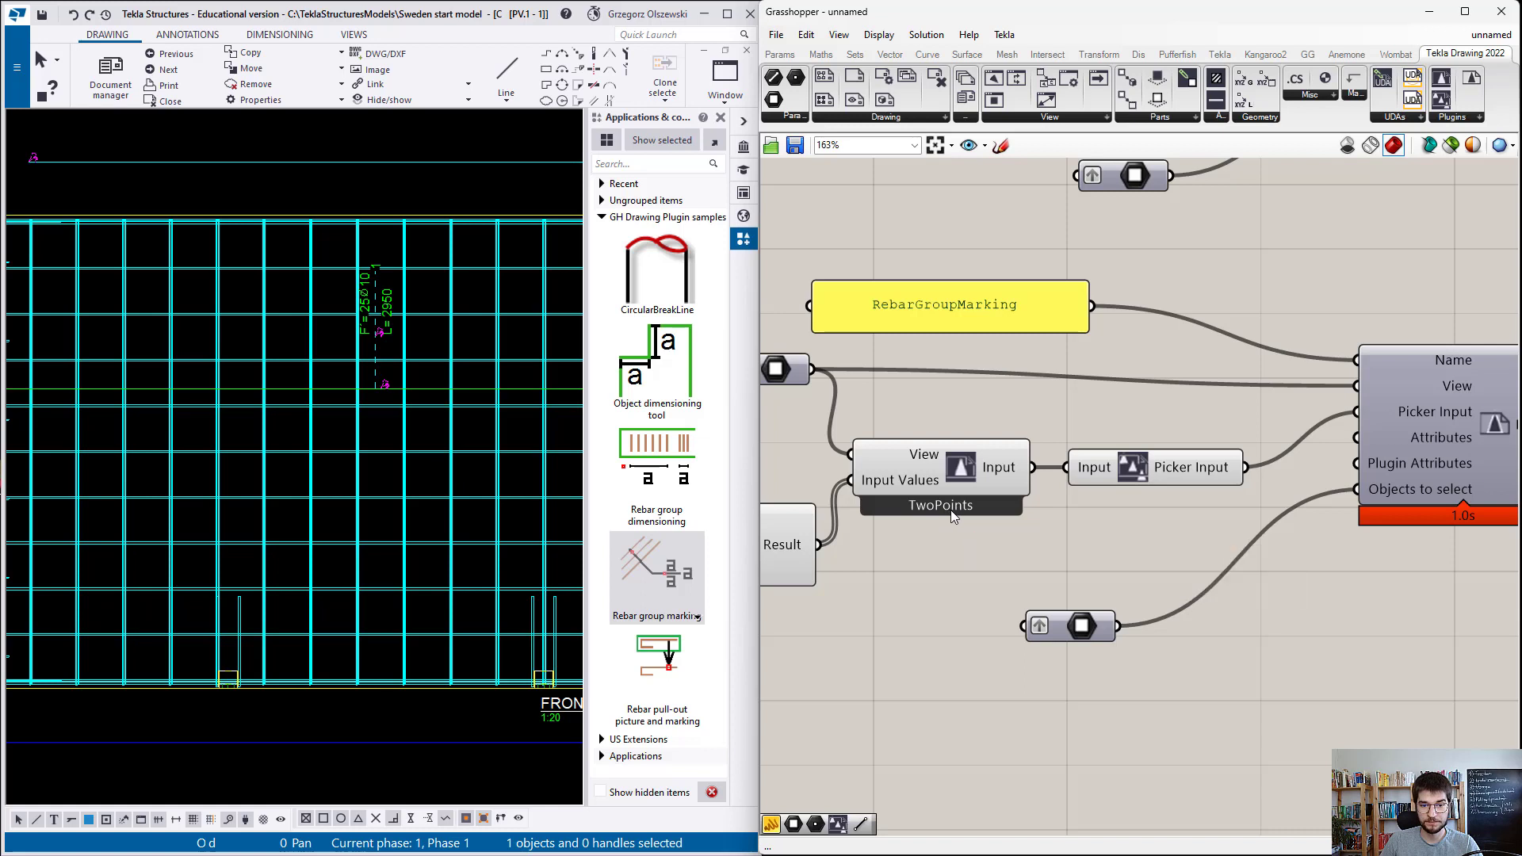
mouse_move(949, 511)
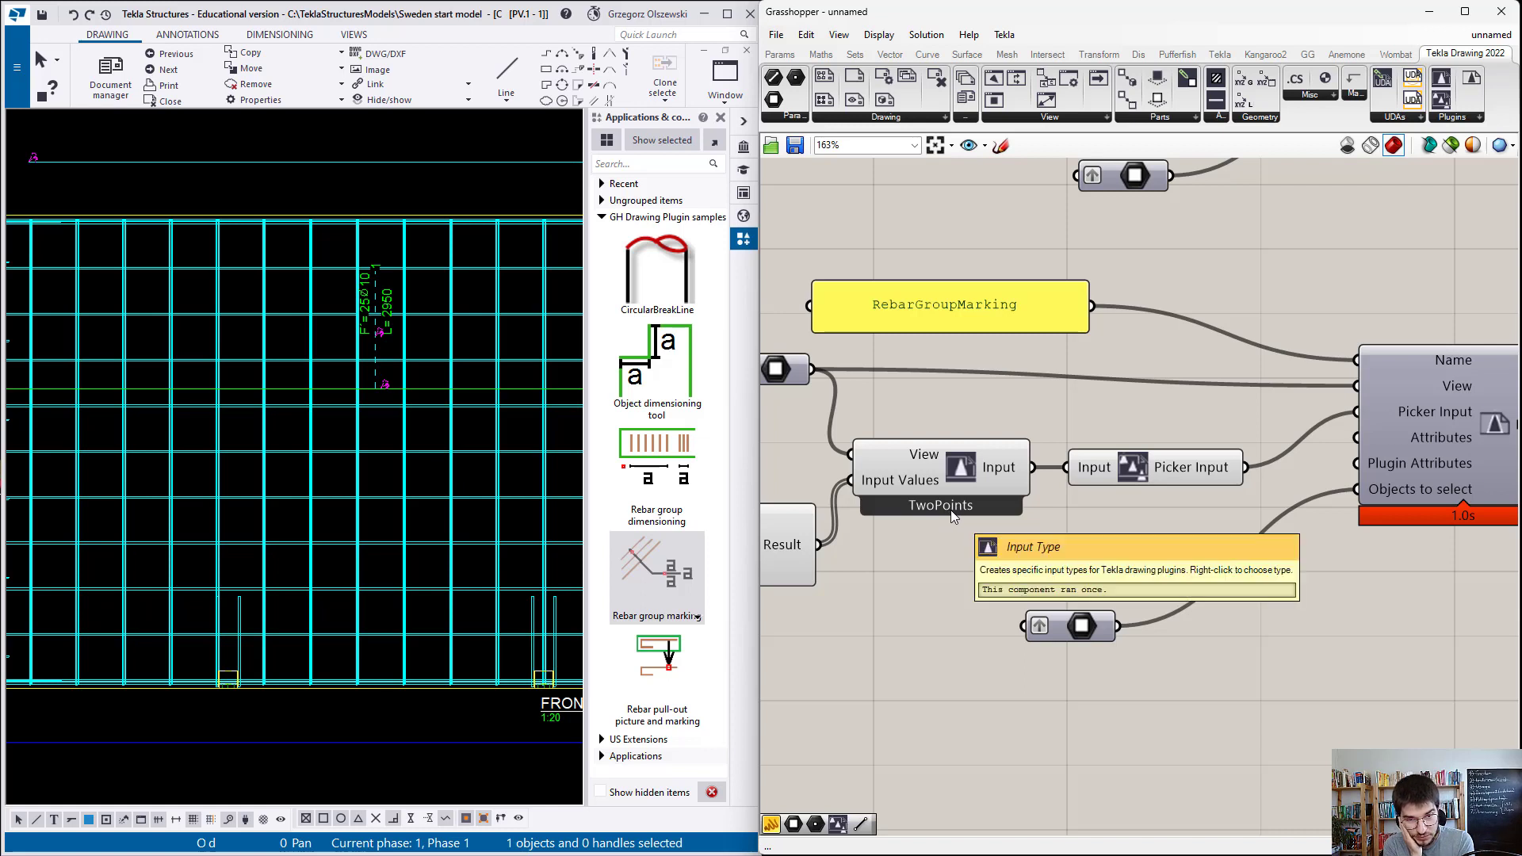
Step: Interrupt the Object dimensioning tool on the wall drawing and open general arrangement drawing G [1] with the row of parts
left_click(653, 364)
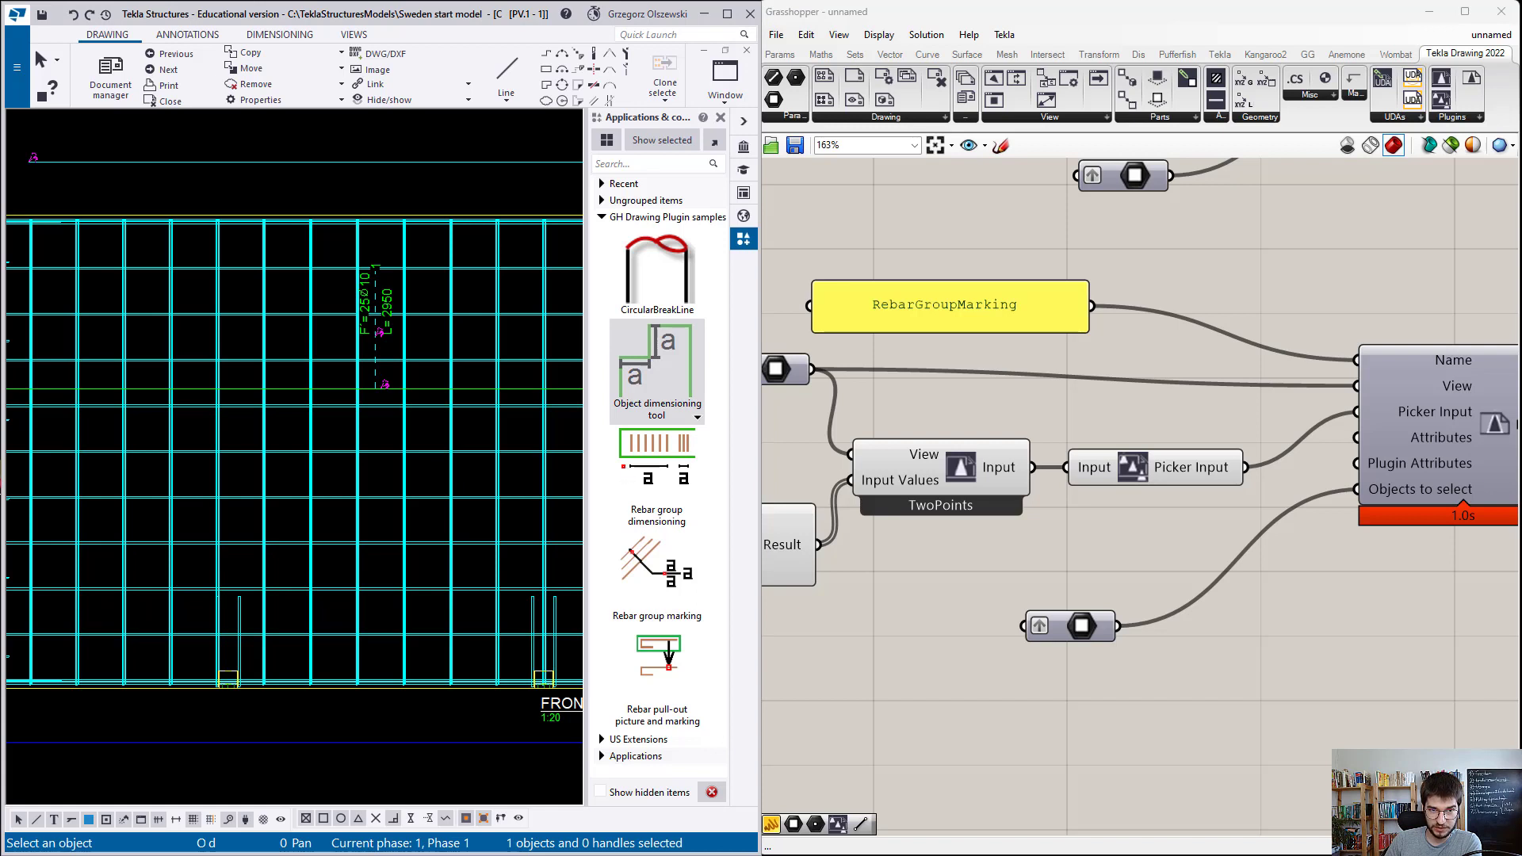
right_click(392, 190)
left_click(412, 201)
left_click(104, 68)
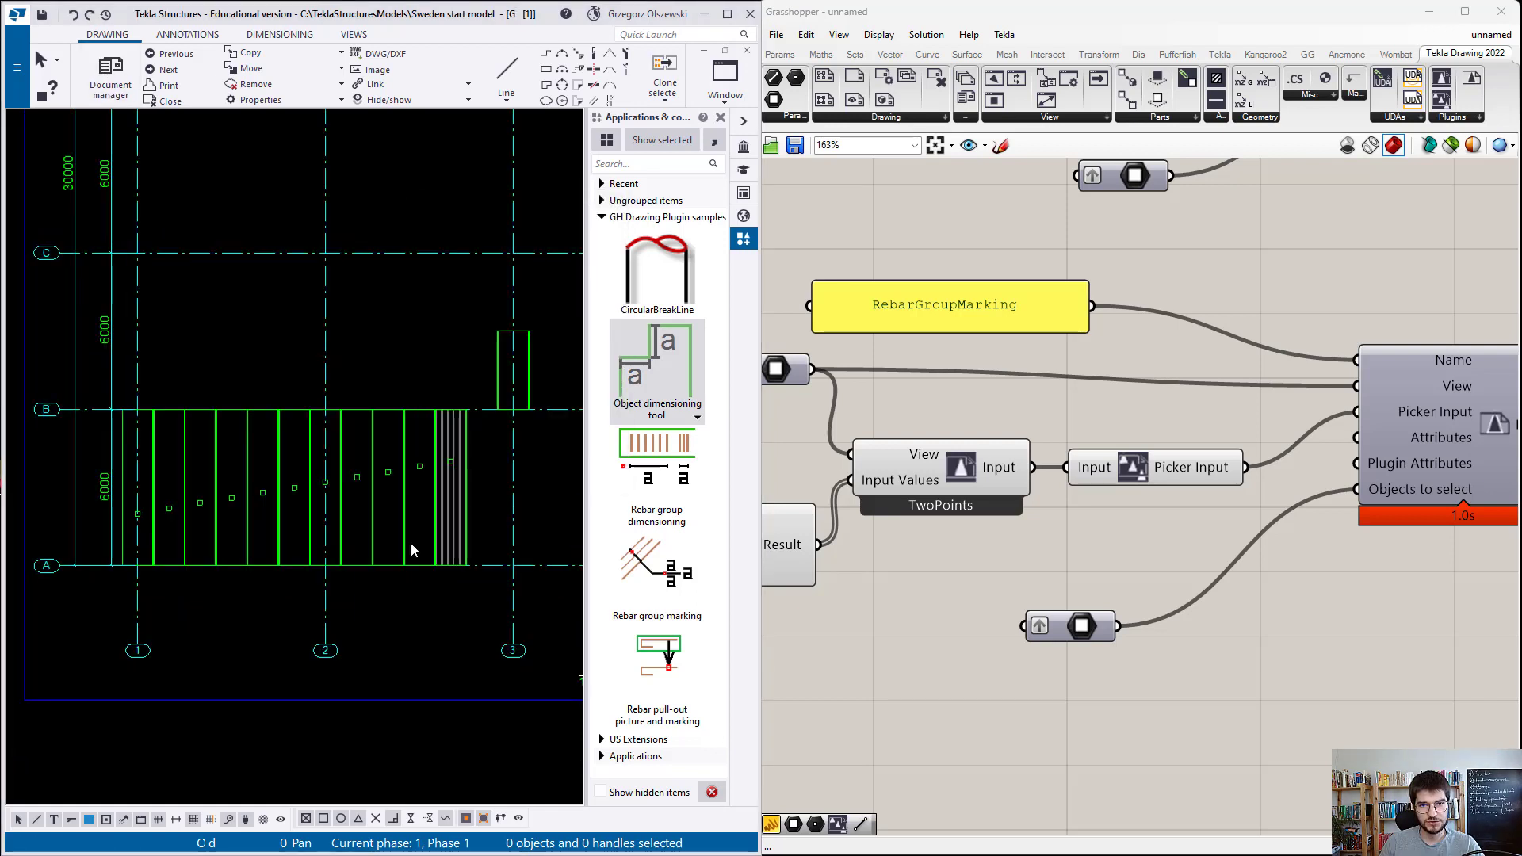
scroll(412, 555, "up", 1)
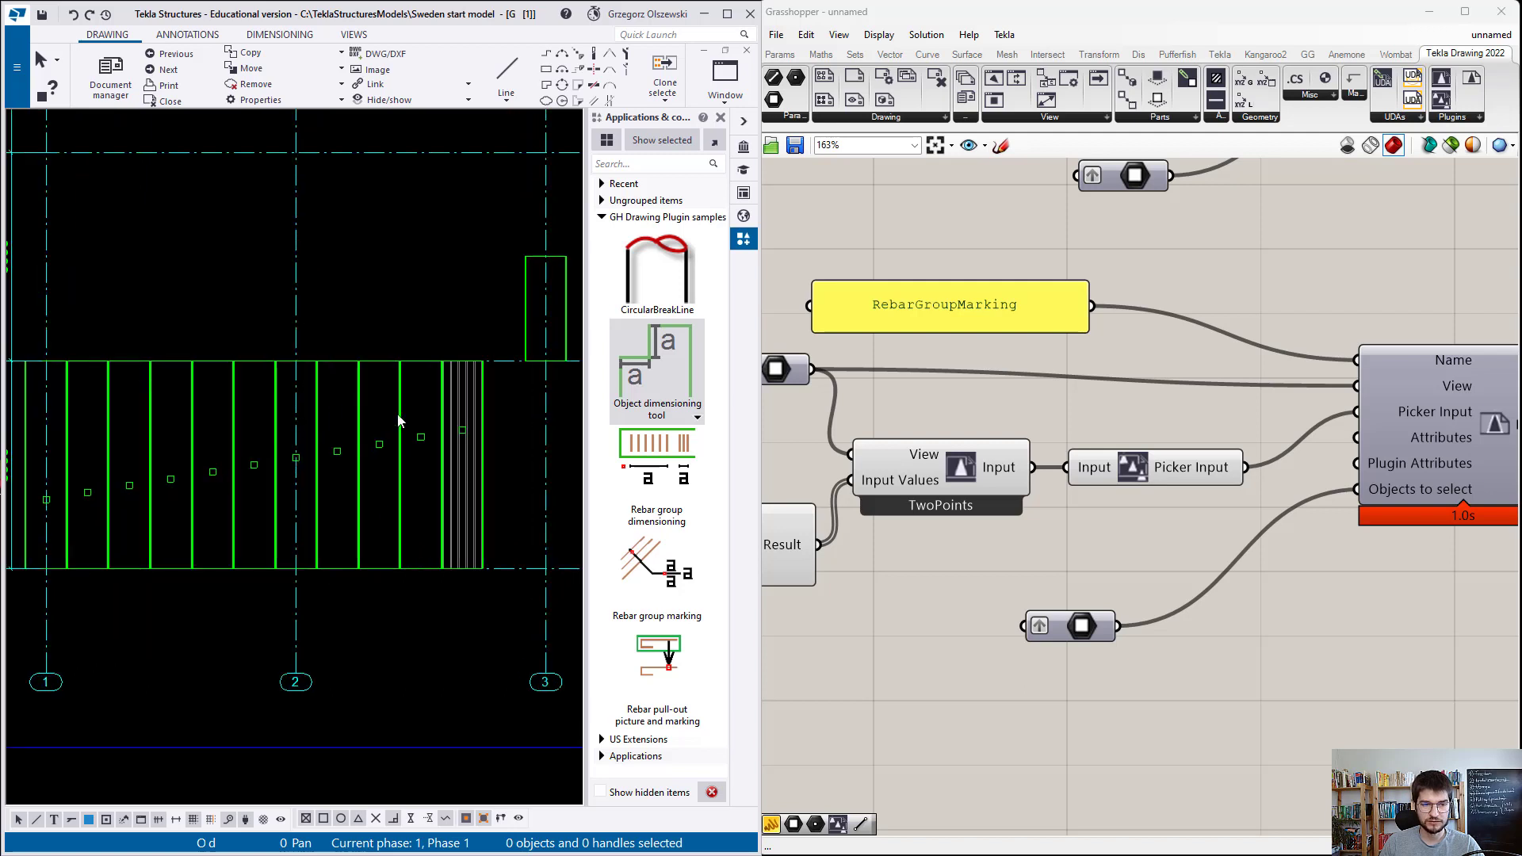
Step: Dimension the parts between grids A and B with the Object dimensioning tool, and delete the resulting dimension set
left_click(666, 371)
scroll(399, 408, "up", 1)
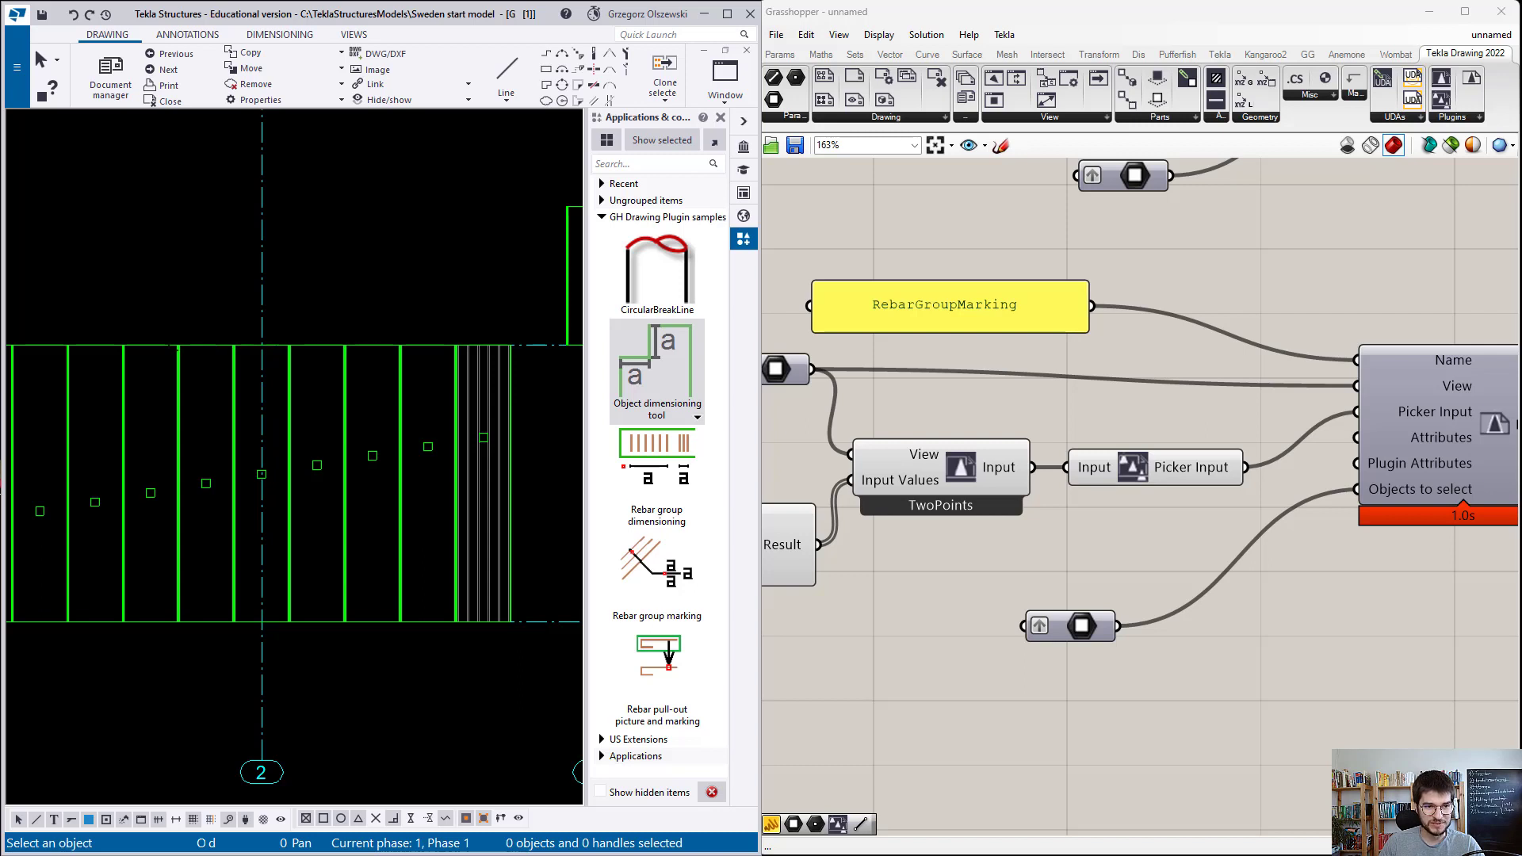
right_click(214, 324)
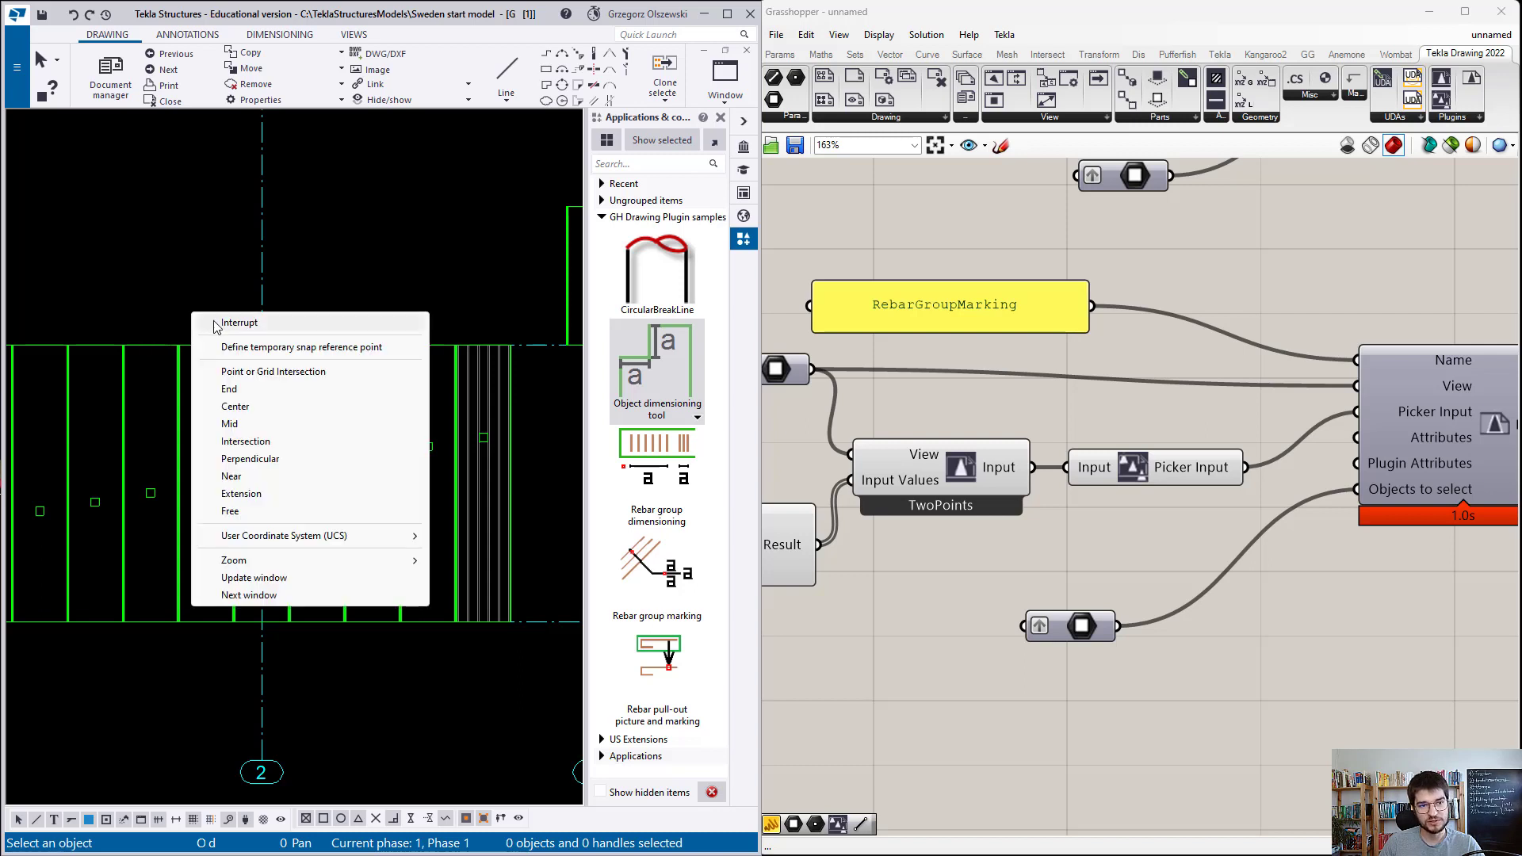
left_click(249, 322)
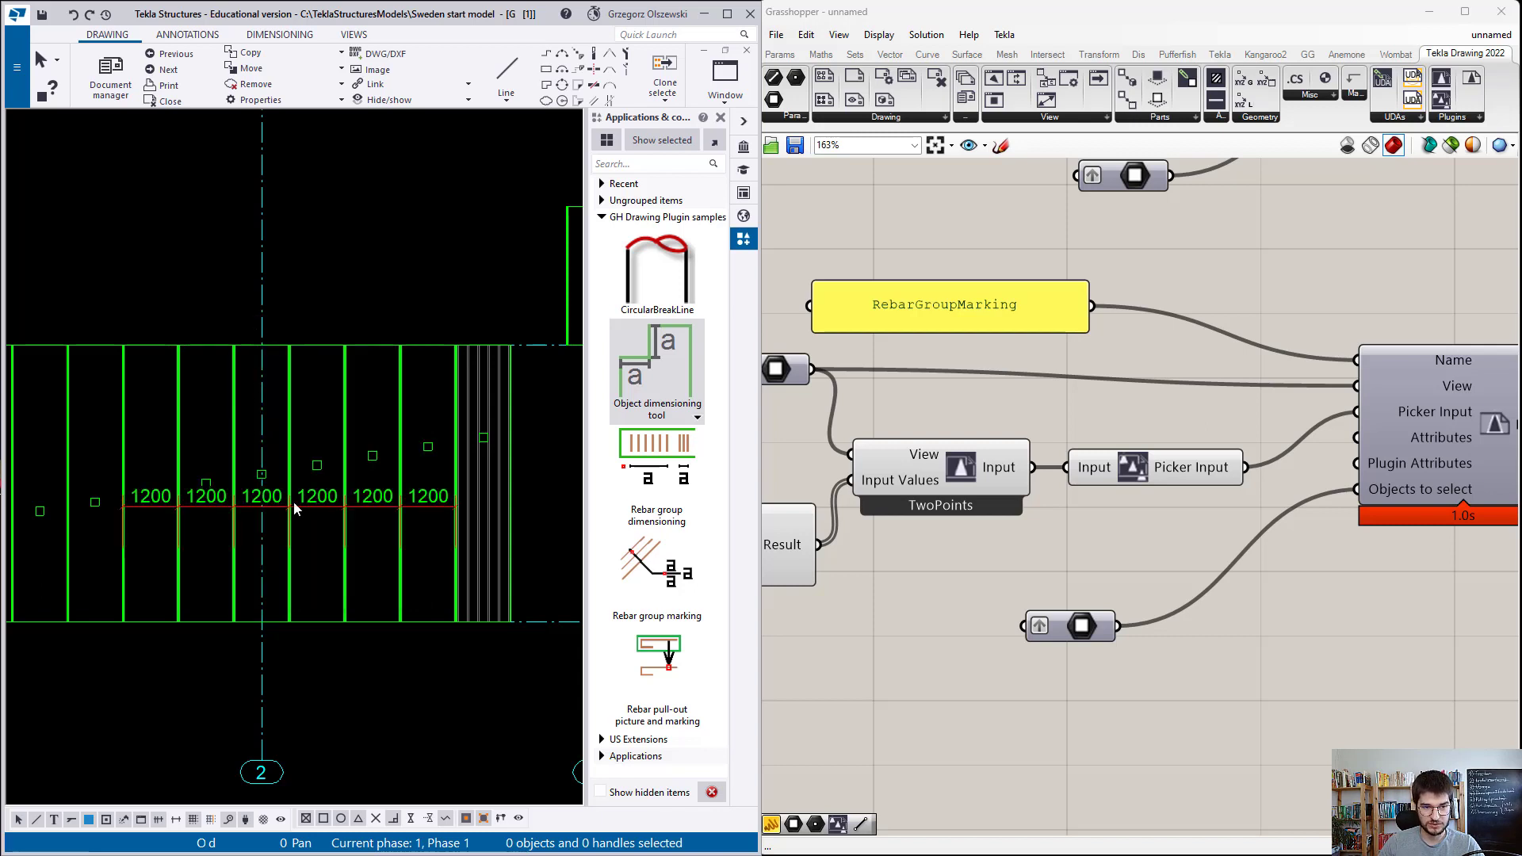
left_click(445, 497)
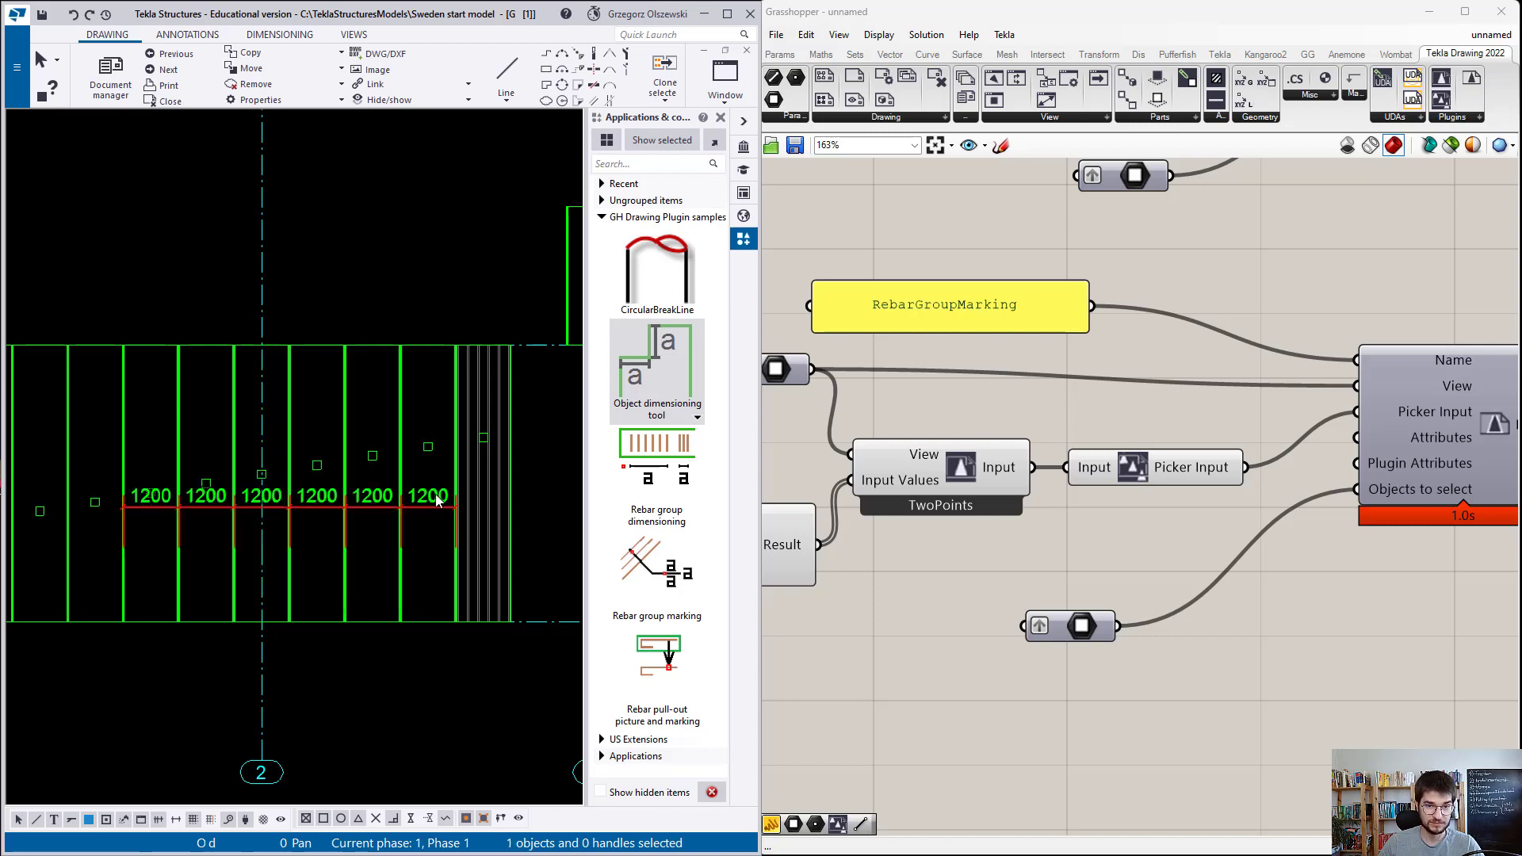
key("Delete")
Step: Create Object dimensioning tool dimensions with the standard settings on the window-selected parts, and close the tool's dialog
left_click(666, 365)
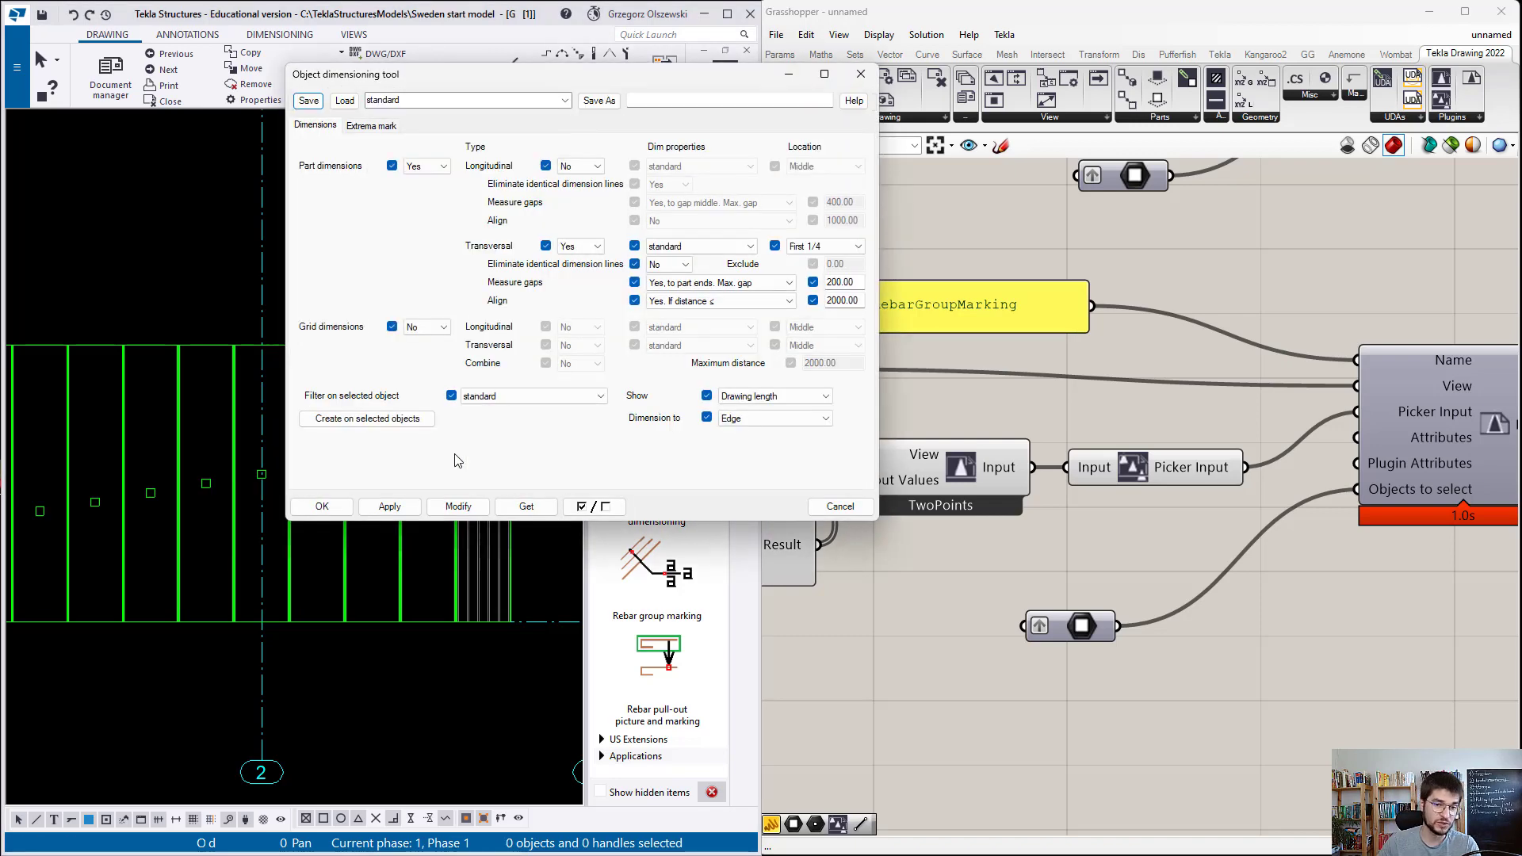
left_click_drag(427, 572, 88, 592)
left_click(342, 420)
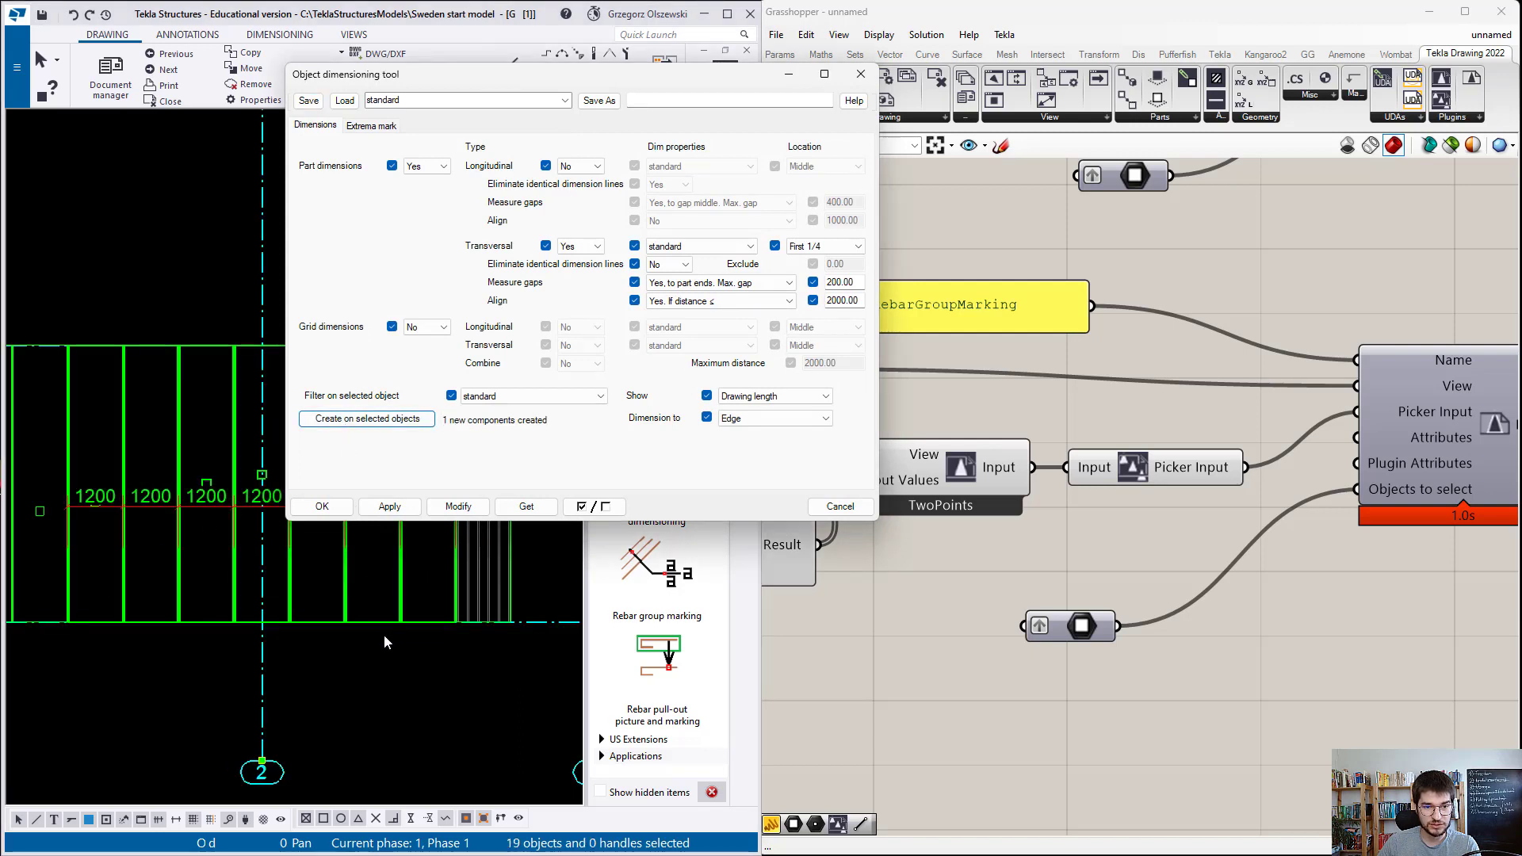
left_click_drag(542, 78, 397, 27)
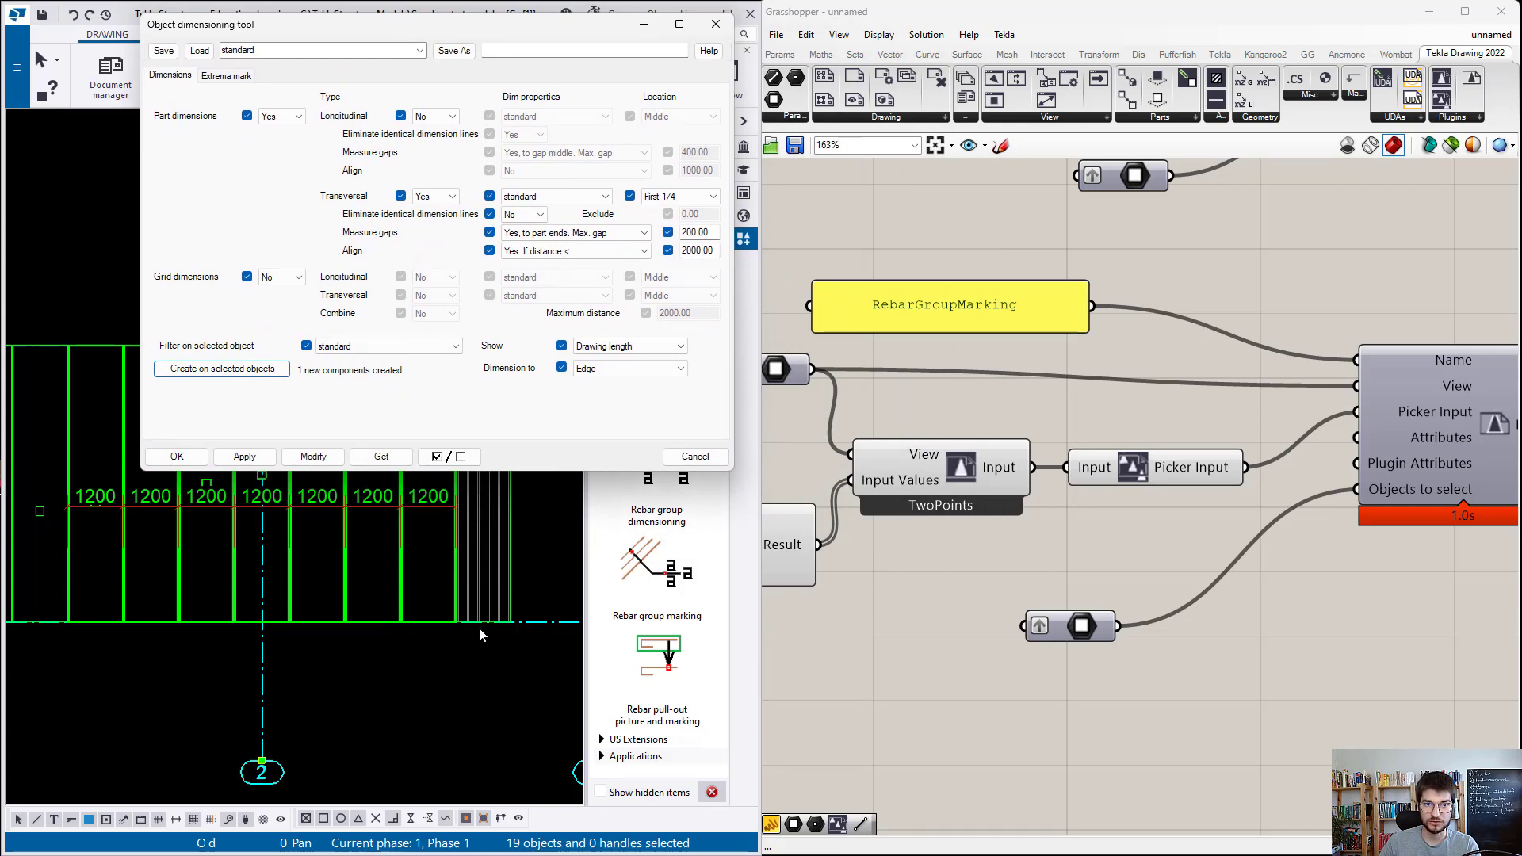
left_click(701, 458)
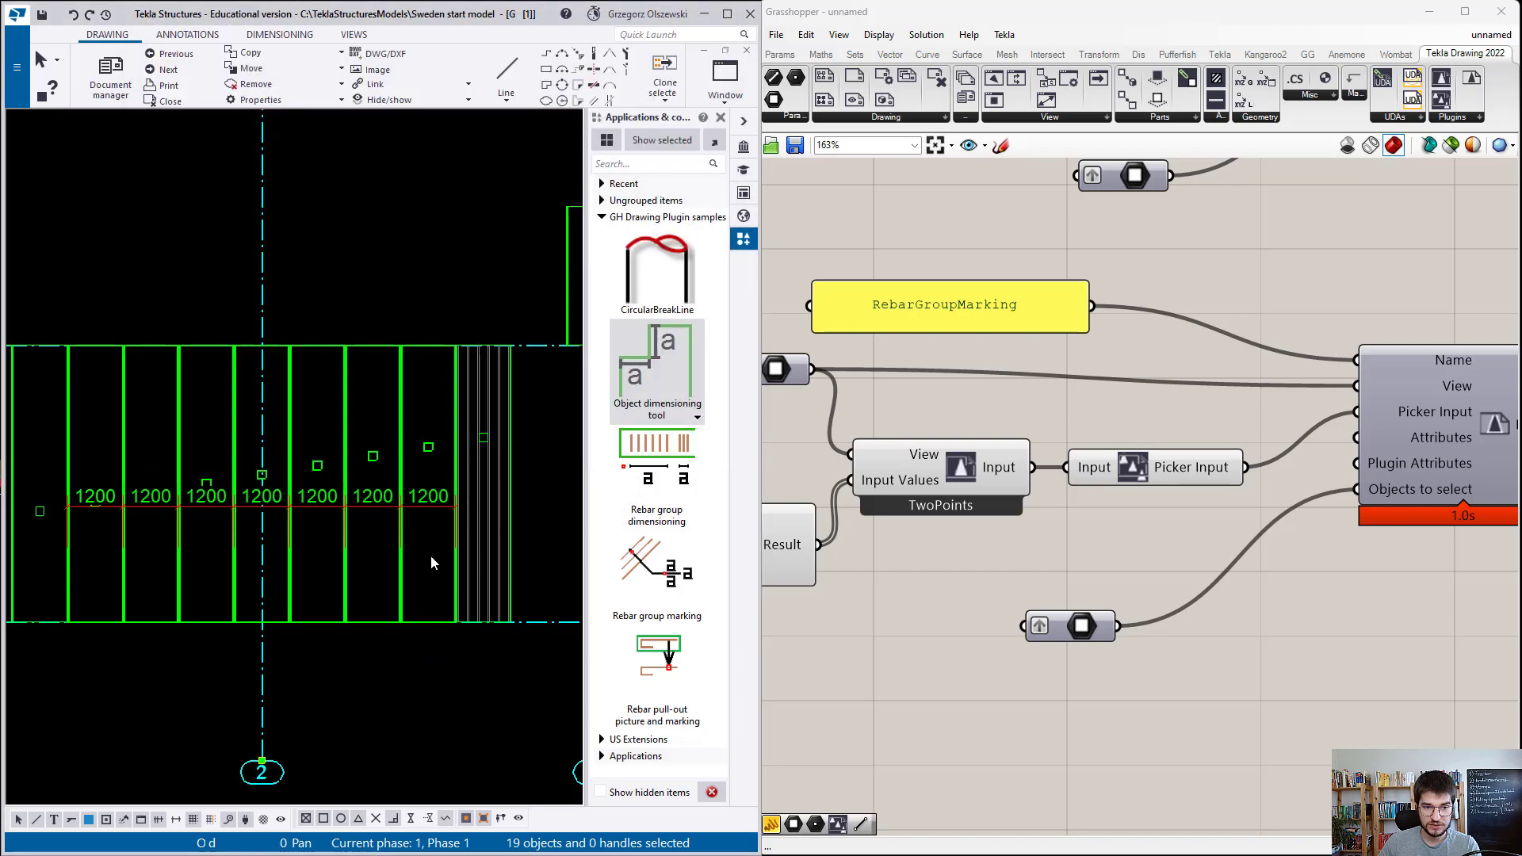
Step: Reference the new object dimension in the Drawing Part parameter that feeds the Plugin name and UDA read-out components
left_click(430, 555)
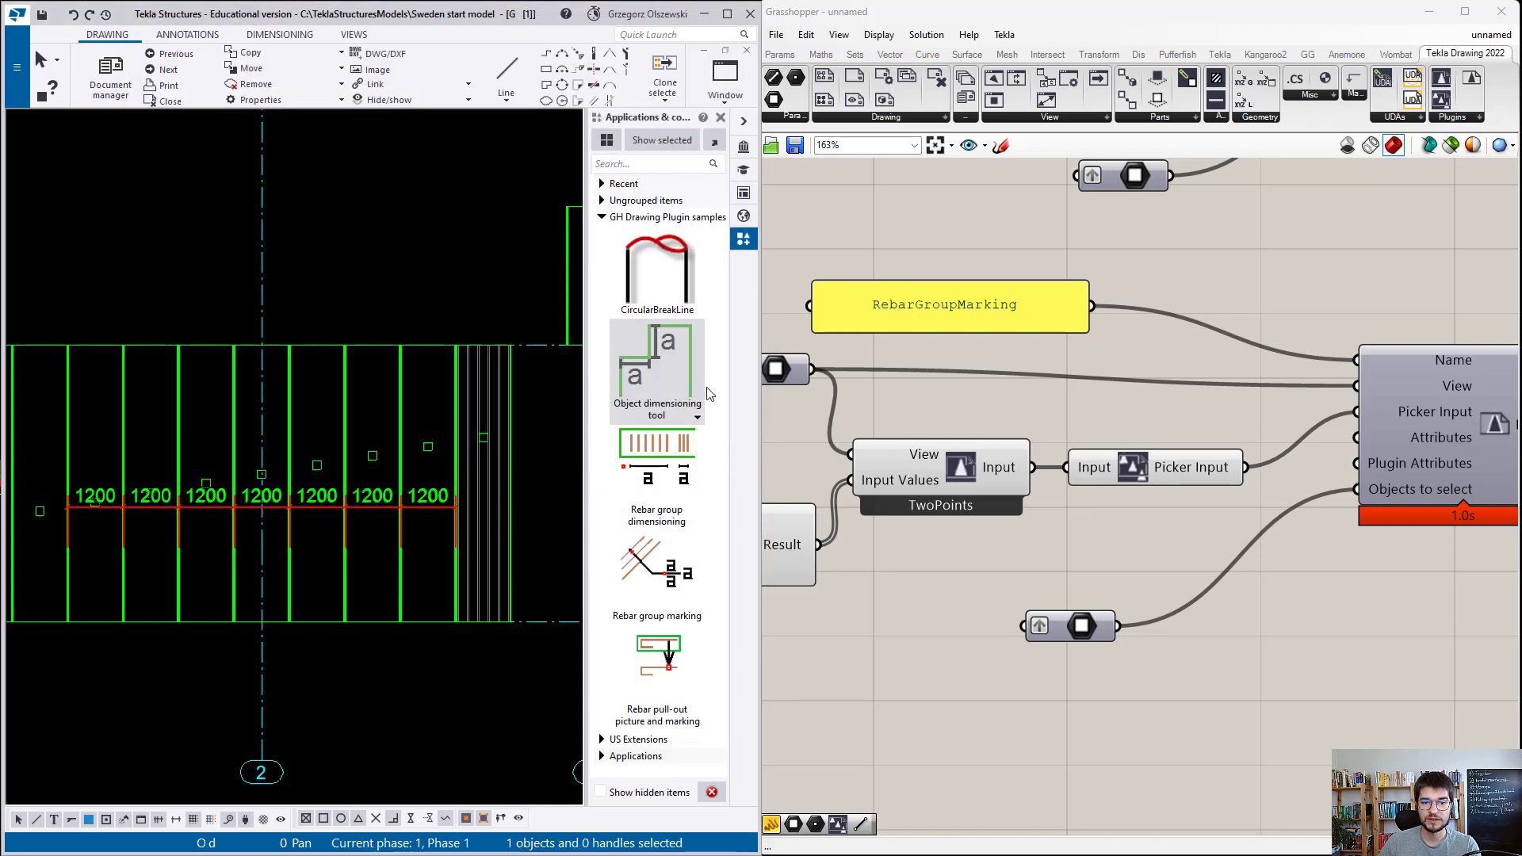
scroll(955, 690, "down", 4)
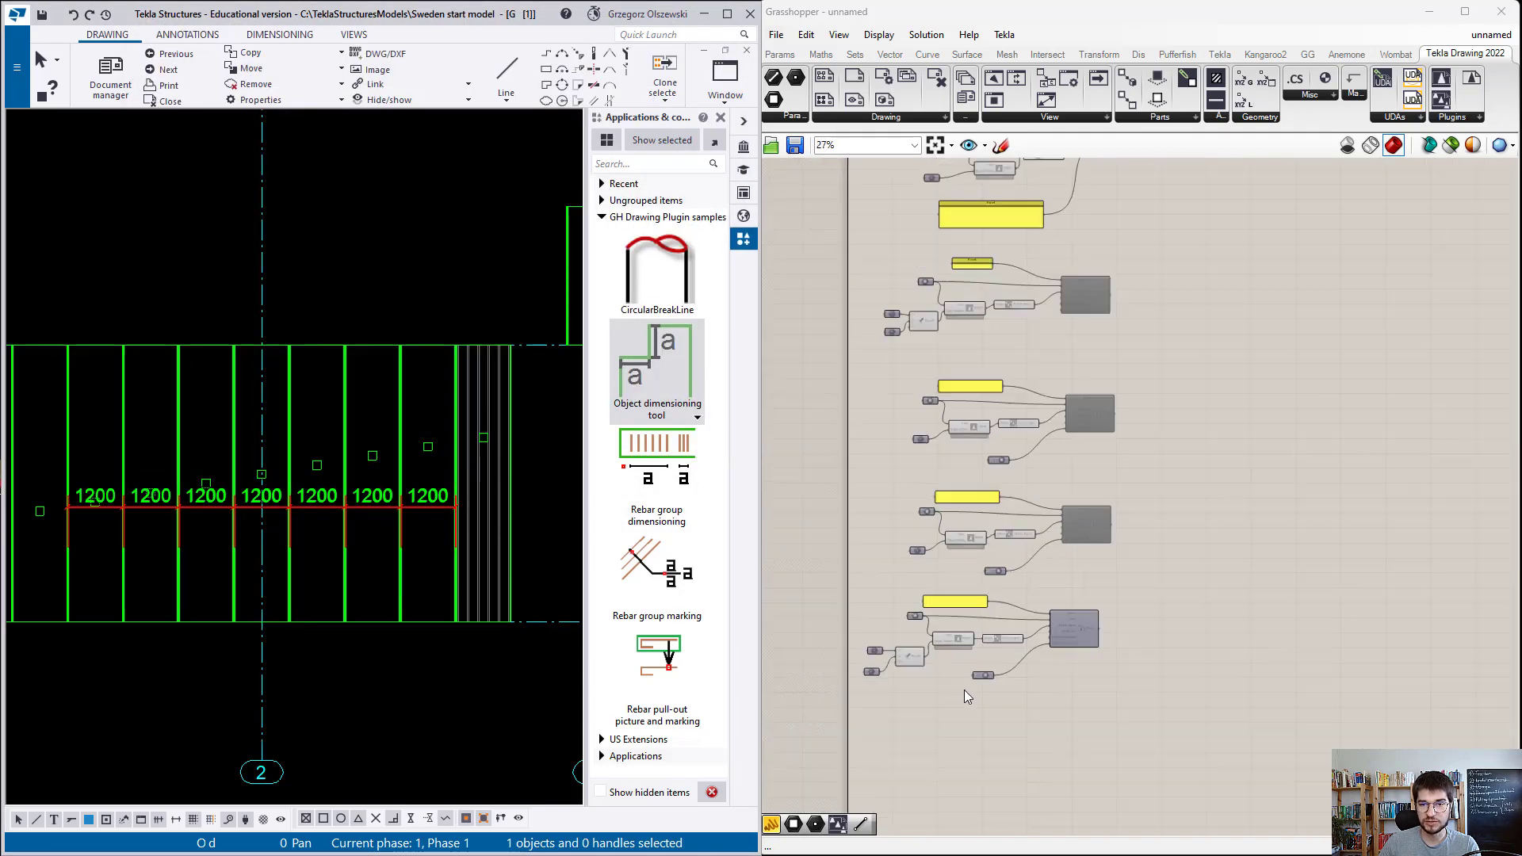
scroll(965, 281, "up", 5)
scroll(966, 283, "up", 3)
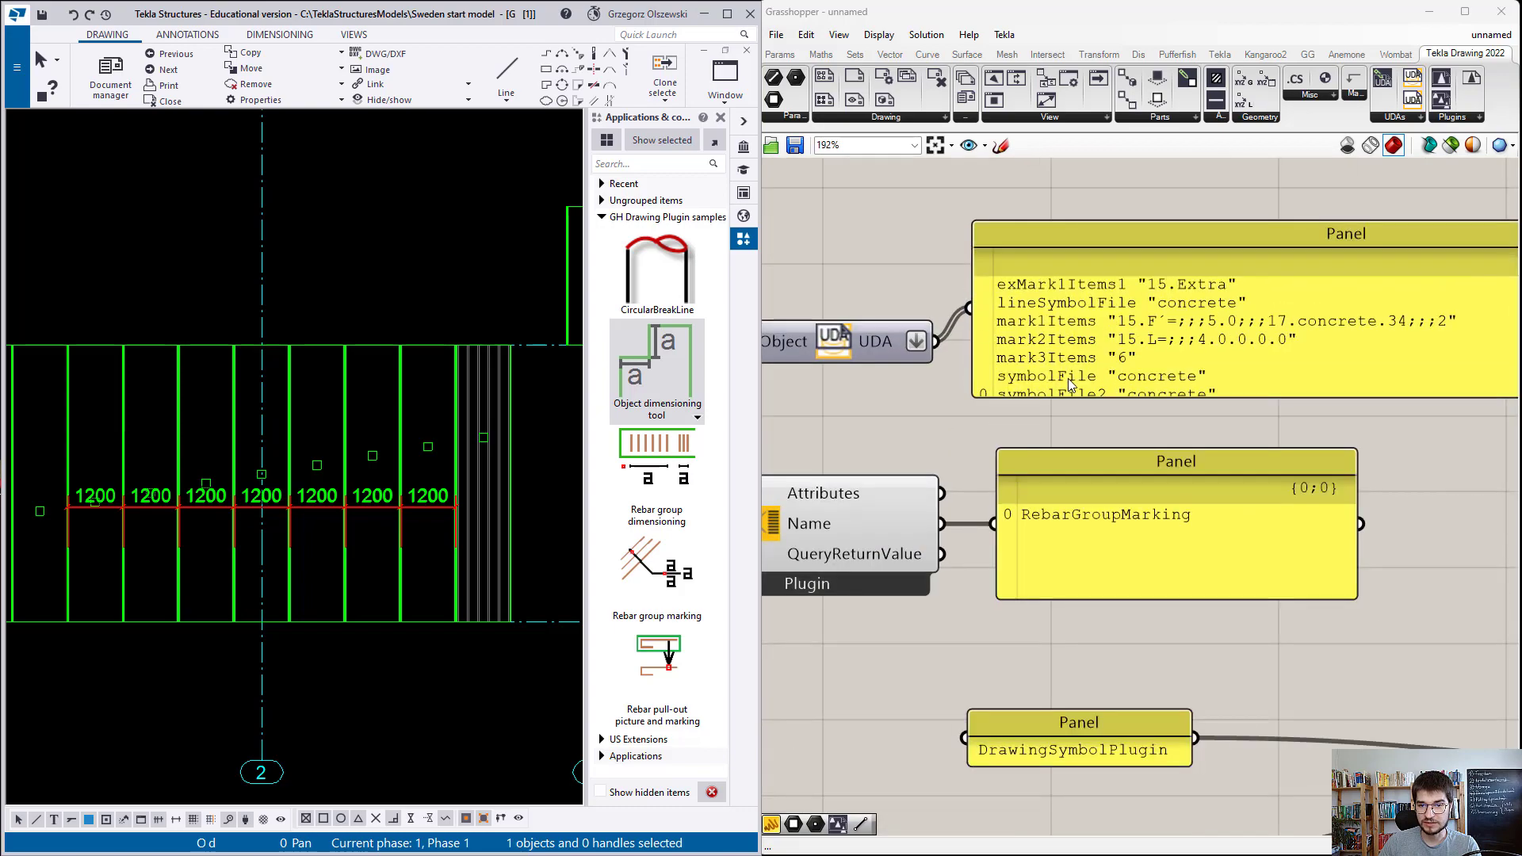
scroll(1068, 378, "down", 2)
right_click_drag(1095, 420, 1204, 407)
scroll(1205, 408, "down", 1)
scroll(897, 465, "up", 3)
right_click(898, 465)
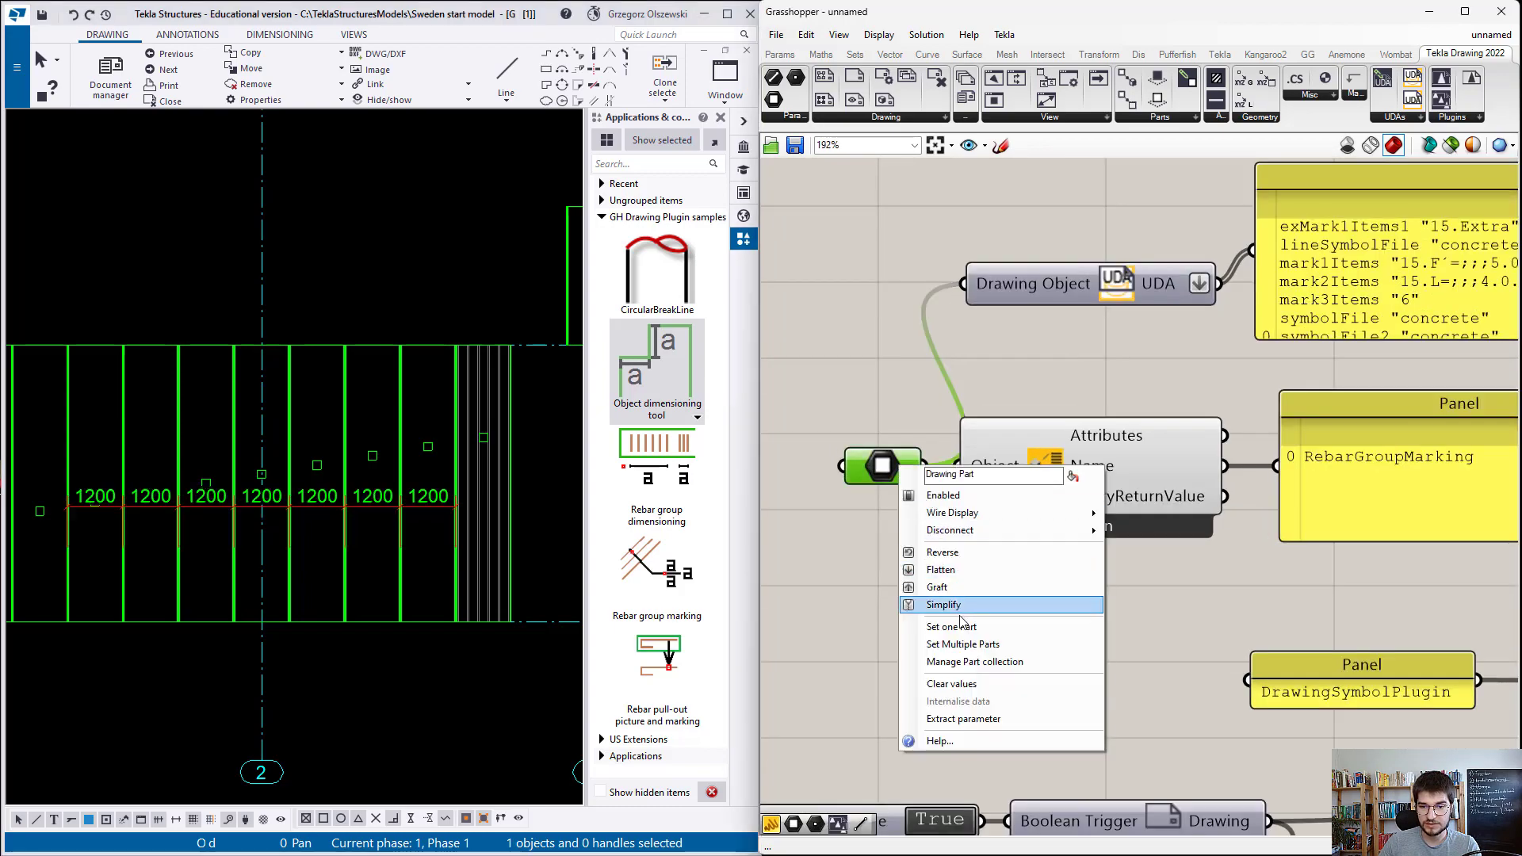
left_click(951, 626)
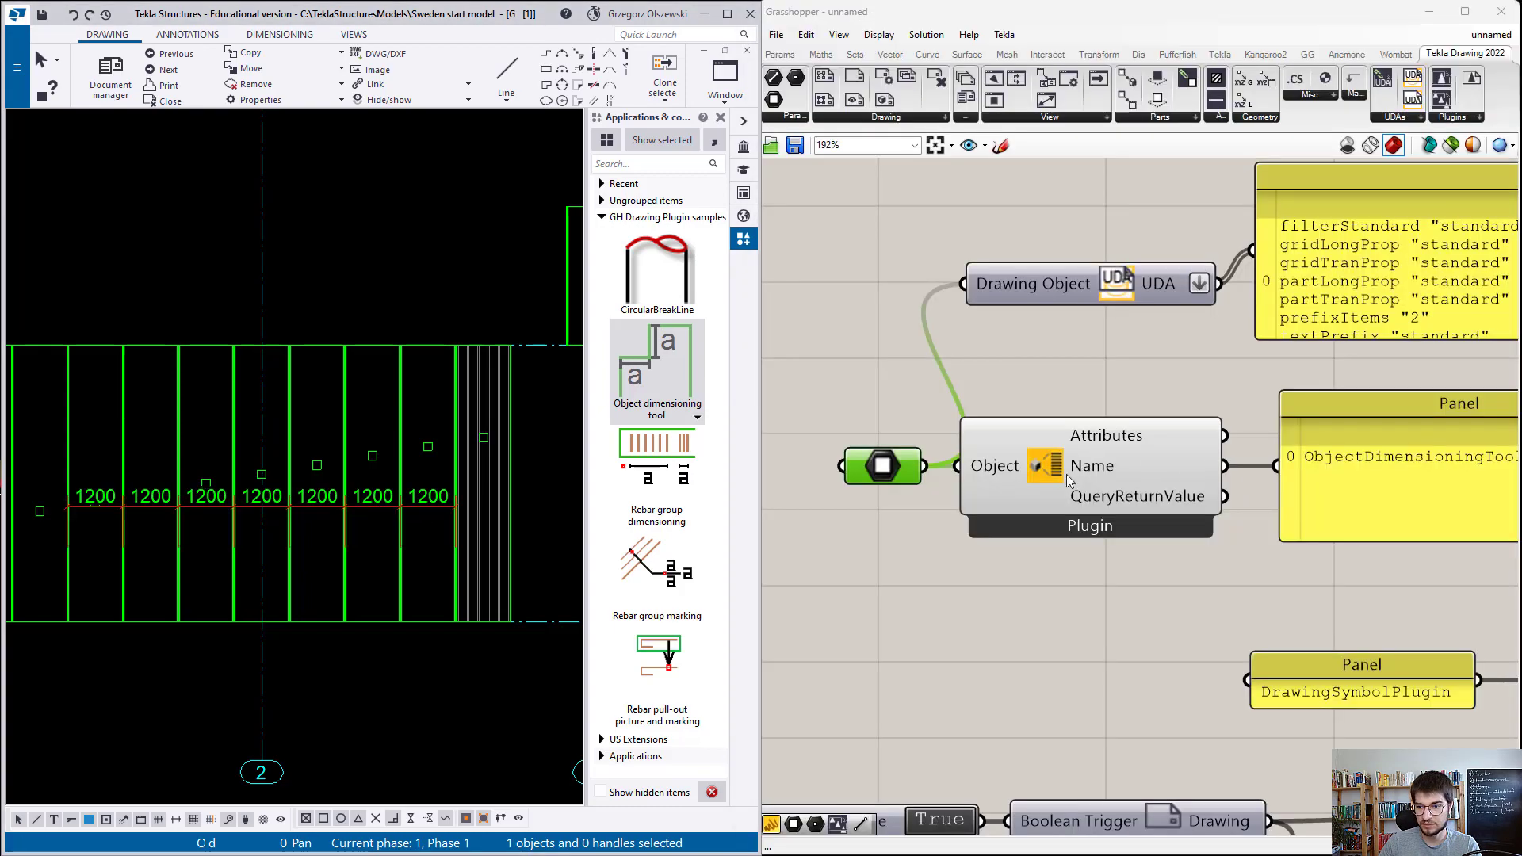
Step: Copy the plugin name into a new Panel reading ObjectDimensioningTool, placed below the RebarGroupMarking set
scroll(1147, 467, "up", 4)
right_click(1358, 467)
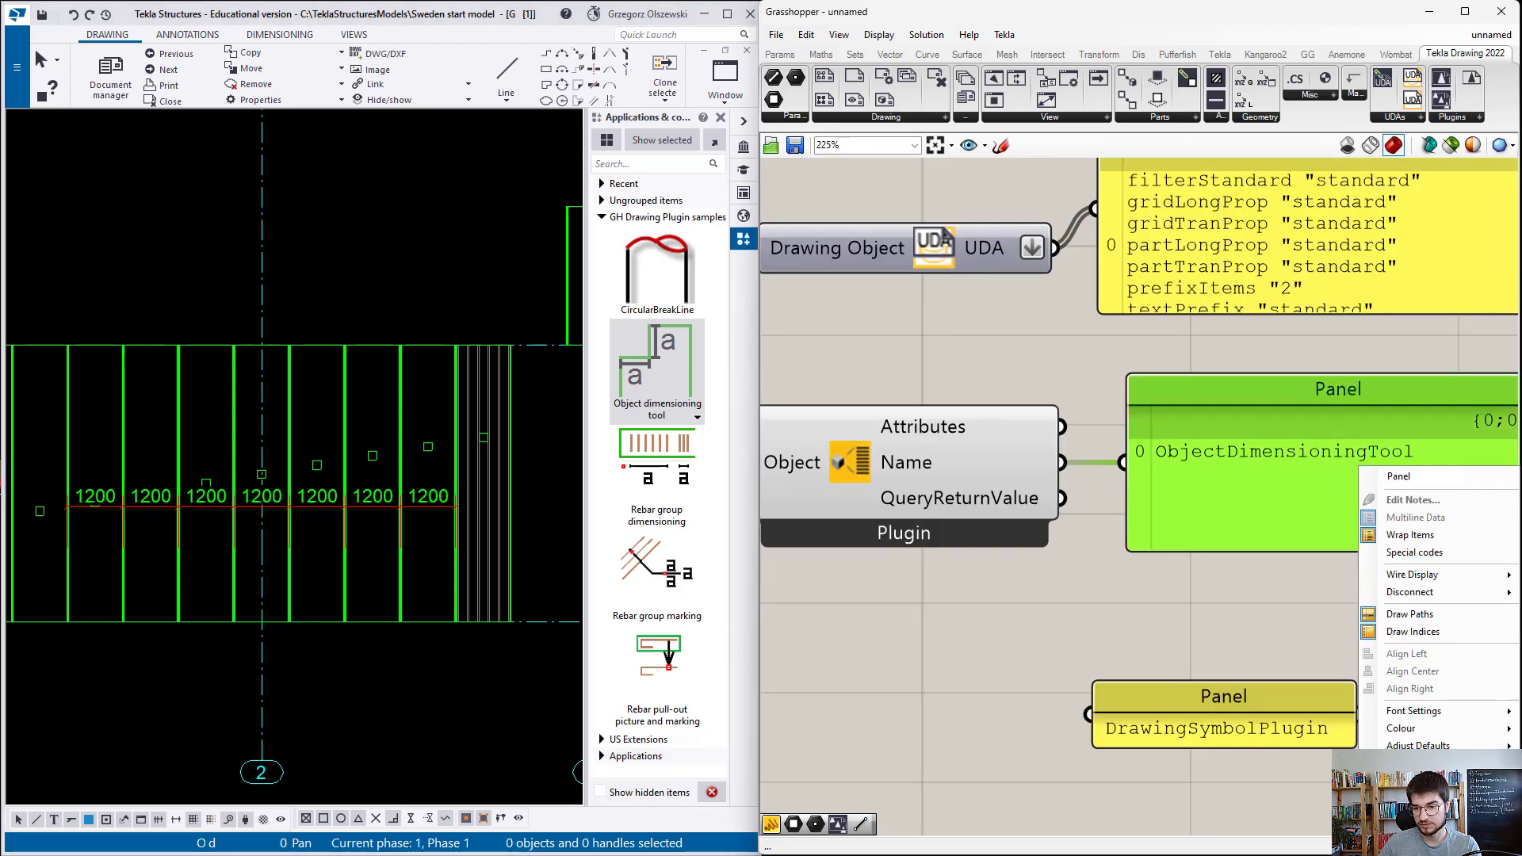
left_click(1260, 484)
scroll(1220, 420, "down", 14)
scroll(1141, 539, "up", 9)
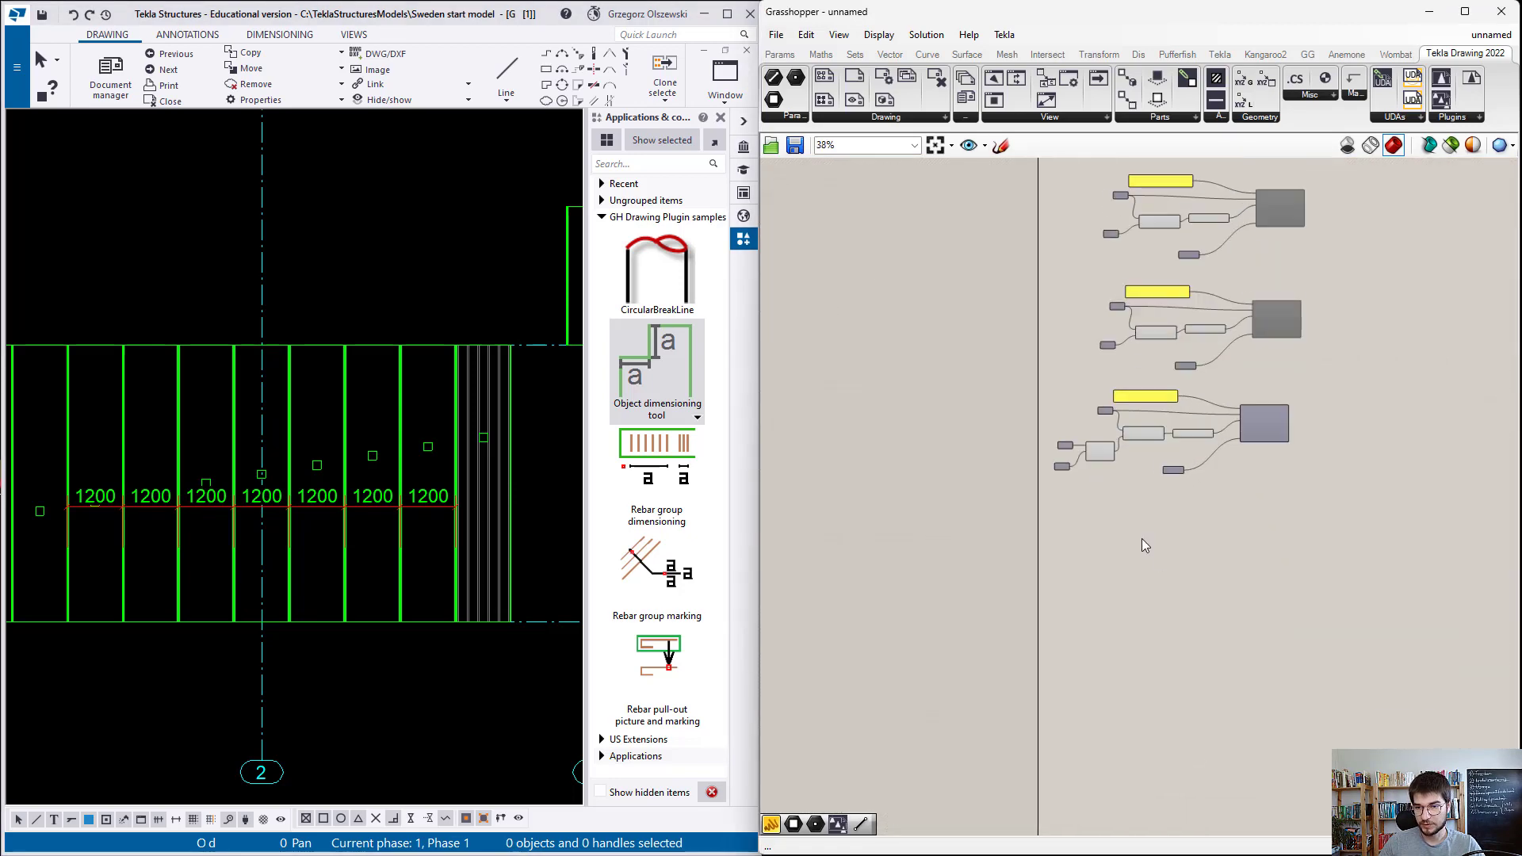
double_click(1090, 503)
type("\"")
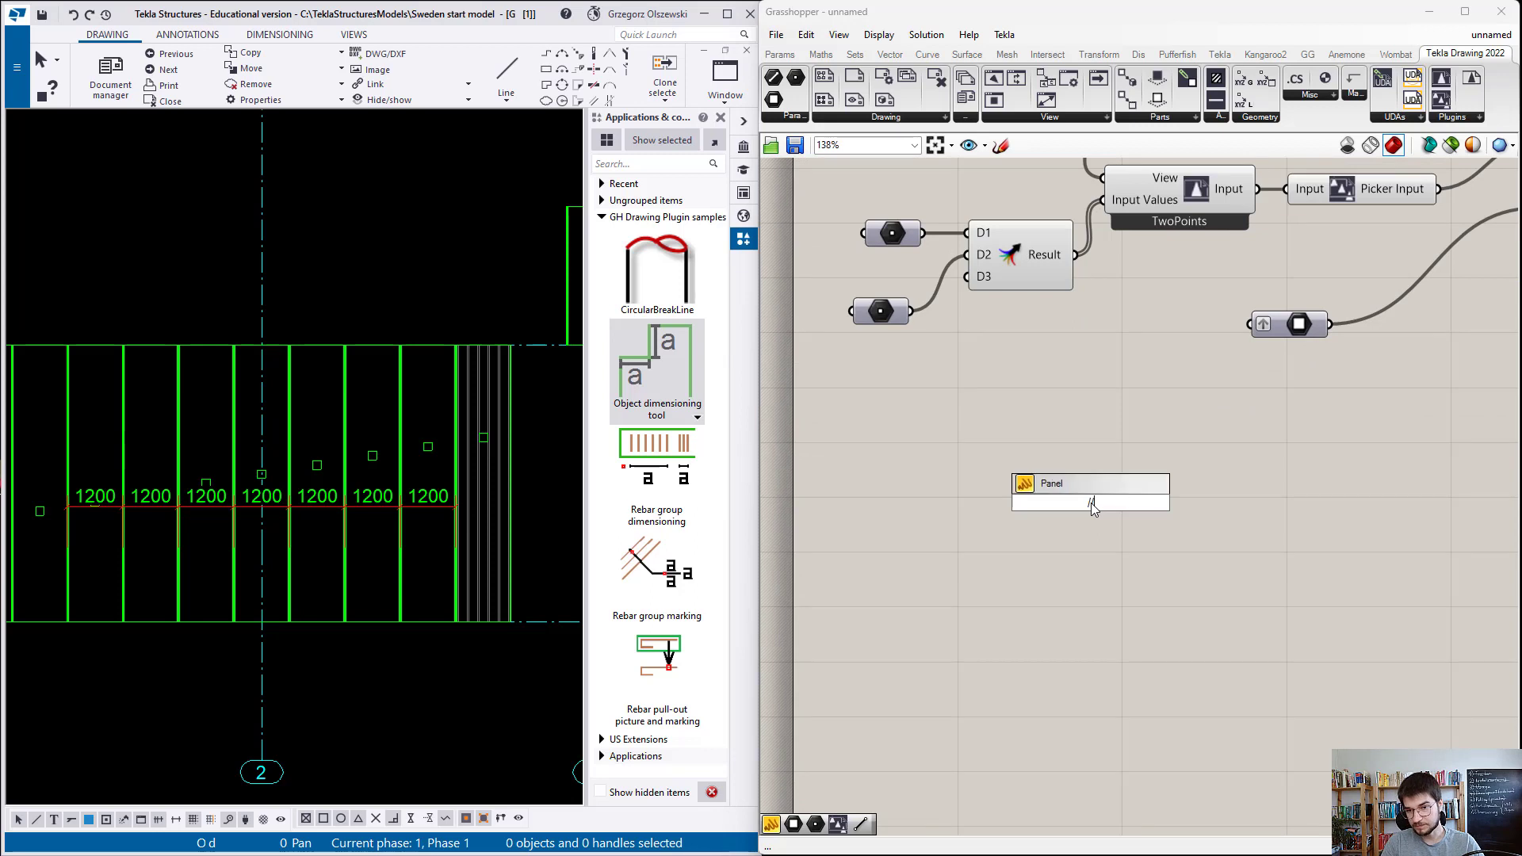
type("ObjectDimensioningTool")
key("Return")
mouse_move(1090, 503)
left_mouse_down()
mouse_move(1108, 507)
mouse_move(1082, 530)
left_mouse_up()
Step: Delete the object dimension from the row of parts in the drawing
scroll(408, 516, "down", 1)
scroll(408, 511, "down", 1)
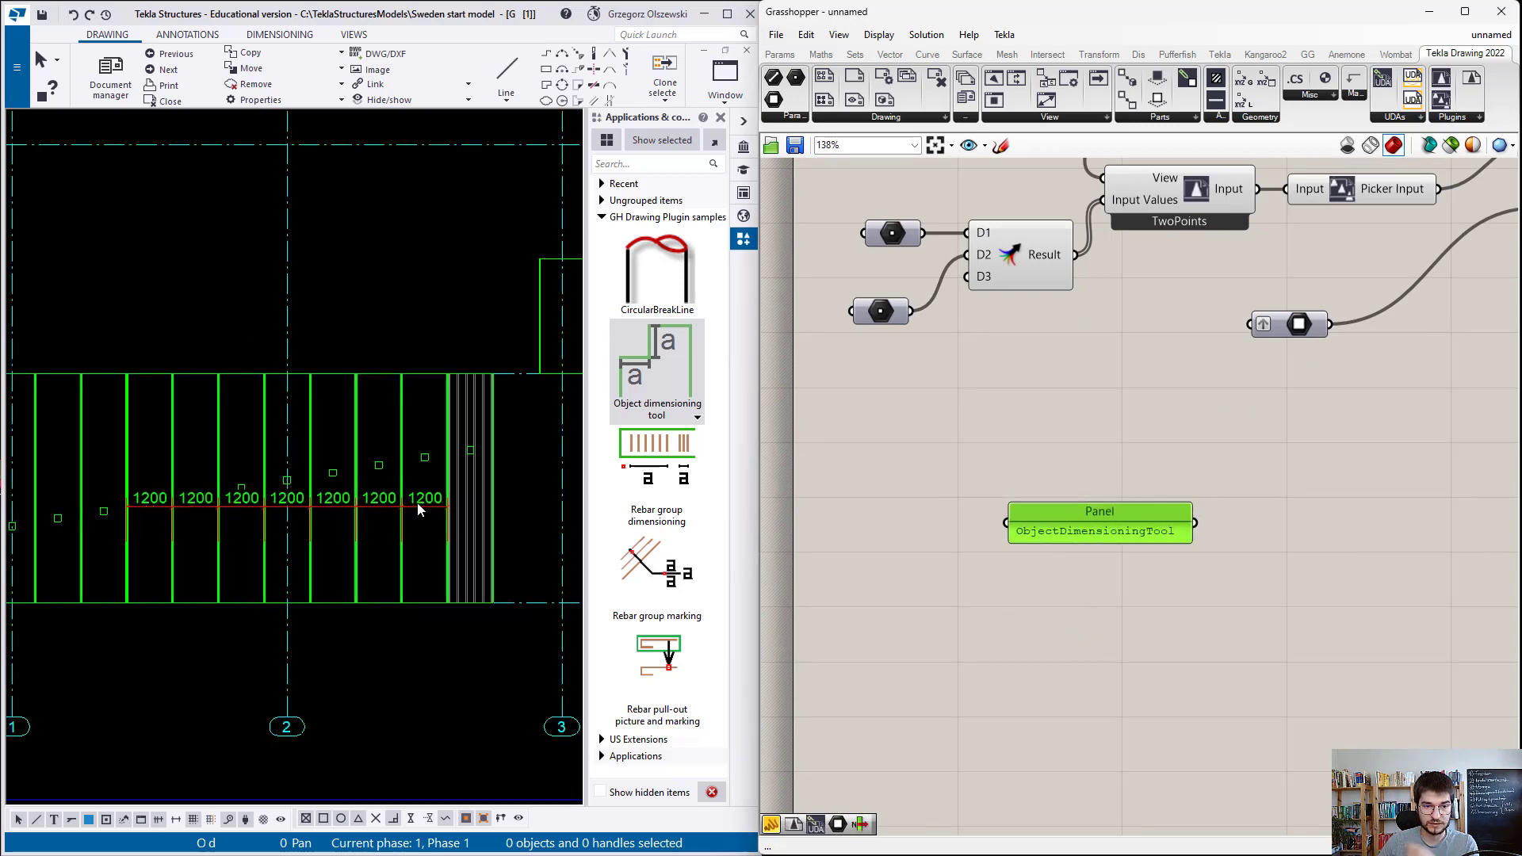
left_click(417, 503)
key("Delete")
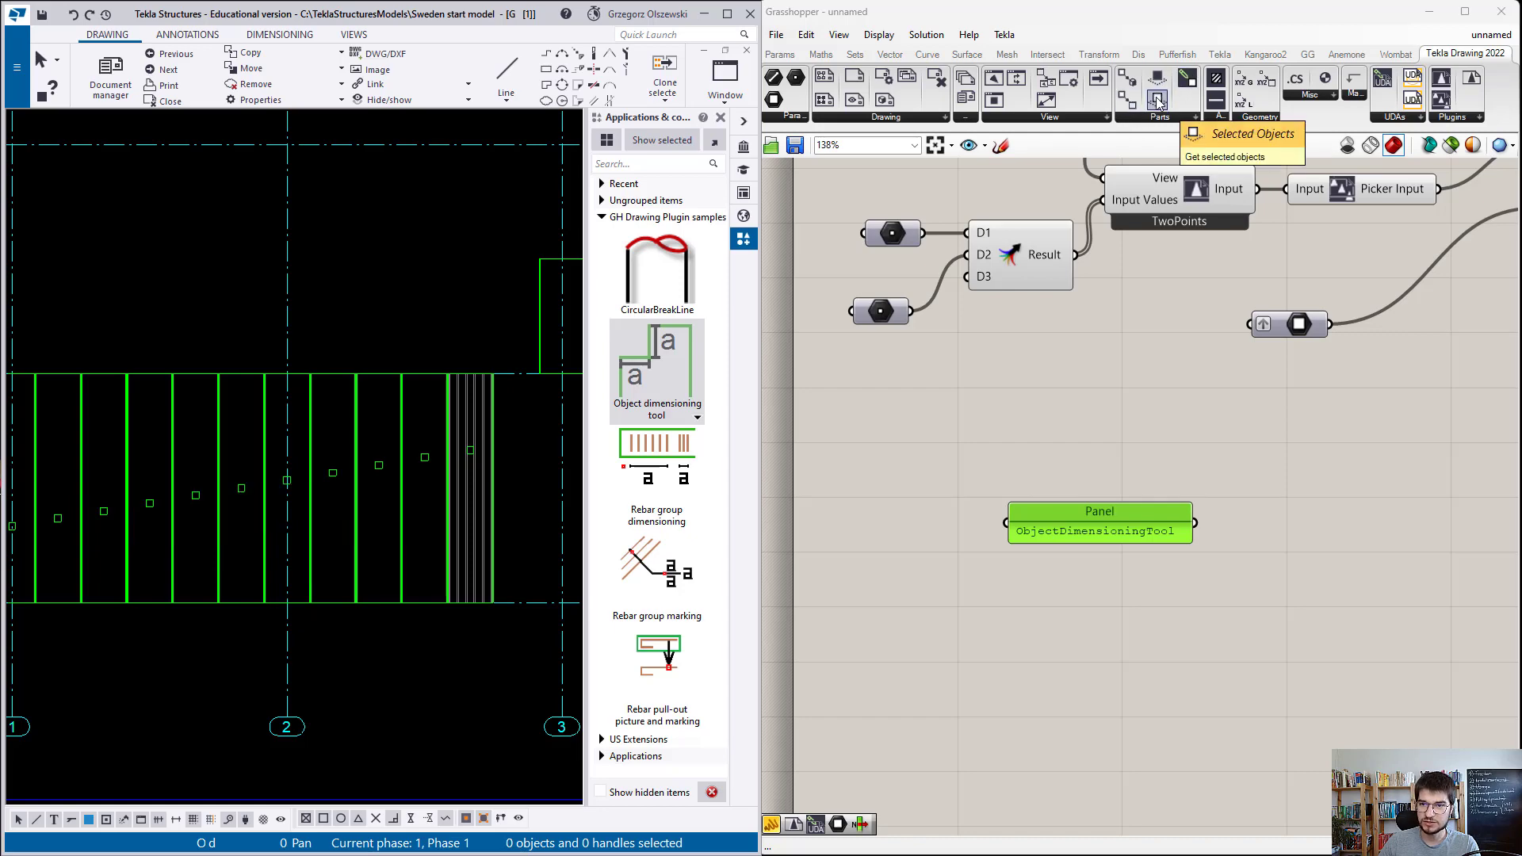
Step: Add a Selected Objects component, window-select the row of parts in the drawing, and trigger it with a Boolean Toggle set to True
left_click_drag(1157, 101, 876, 571)
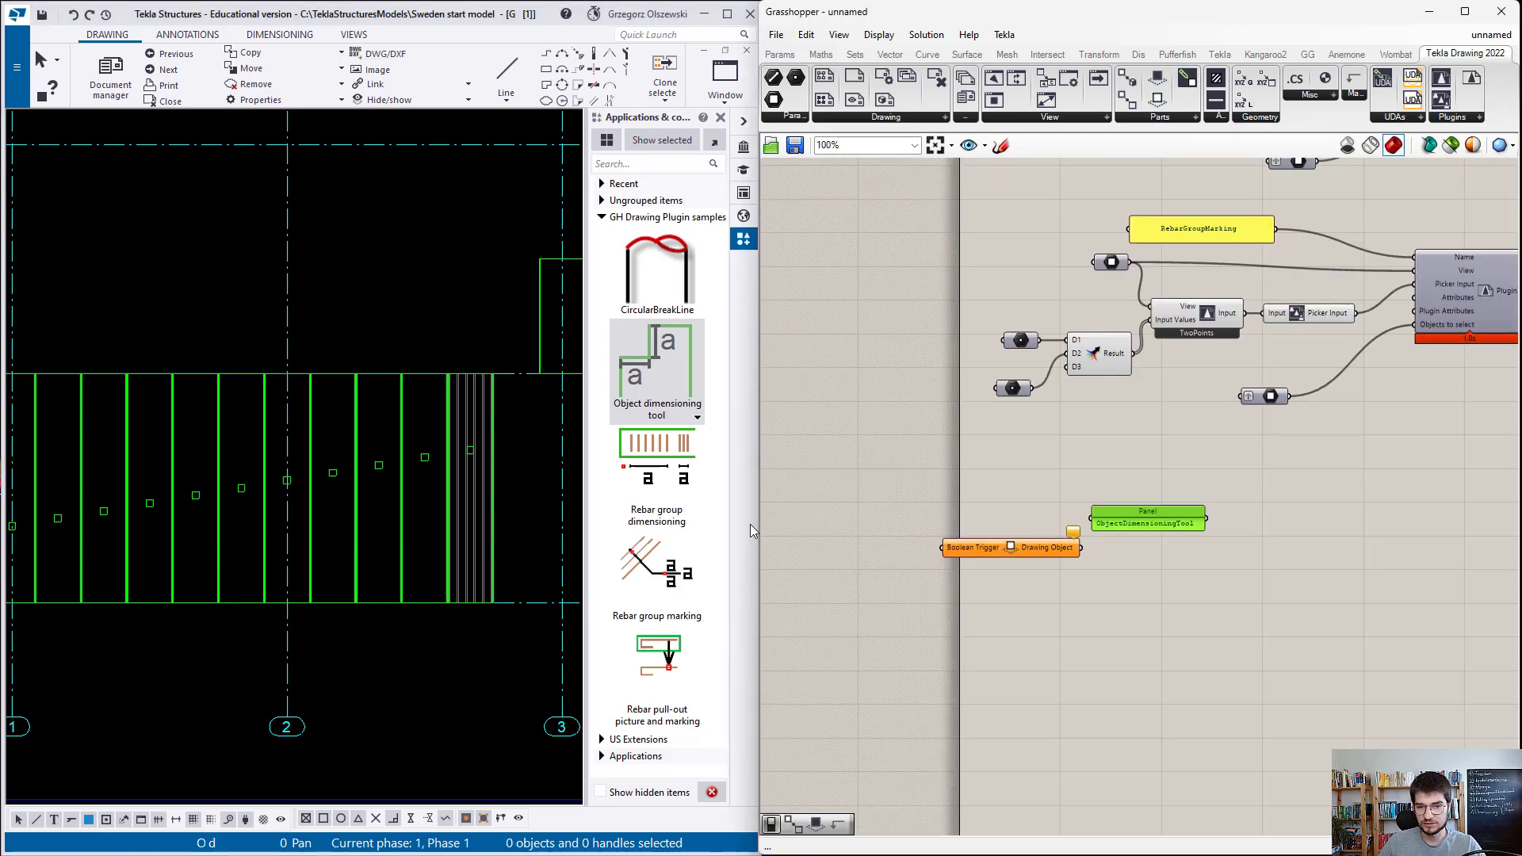
left_click_drag(421, 425, 178, 405)
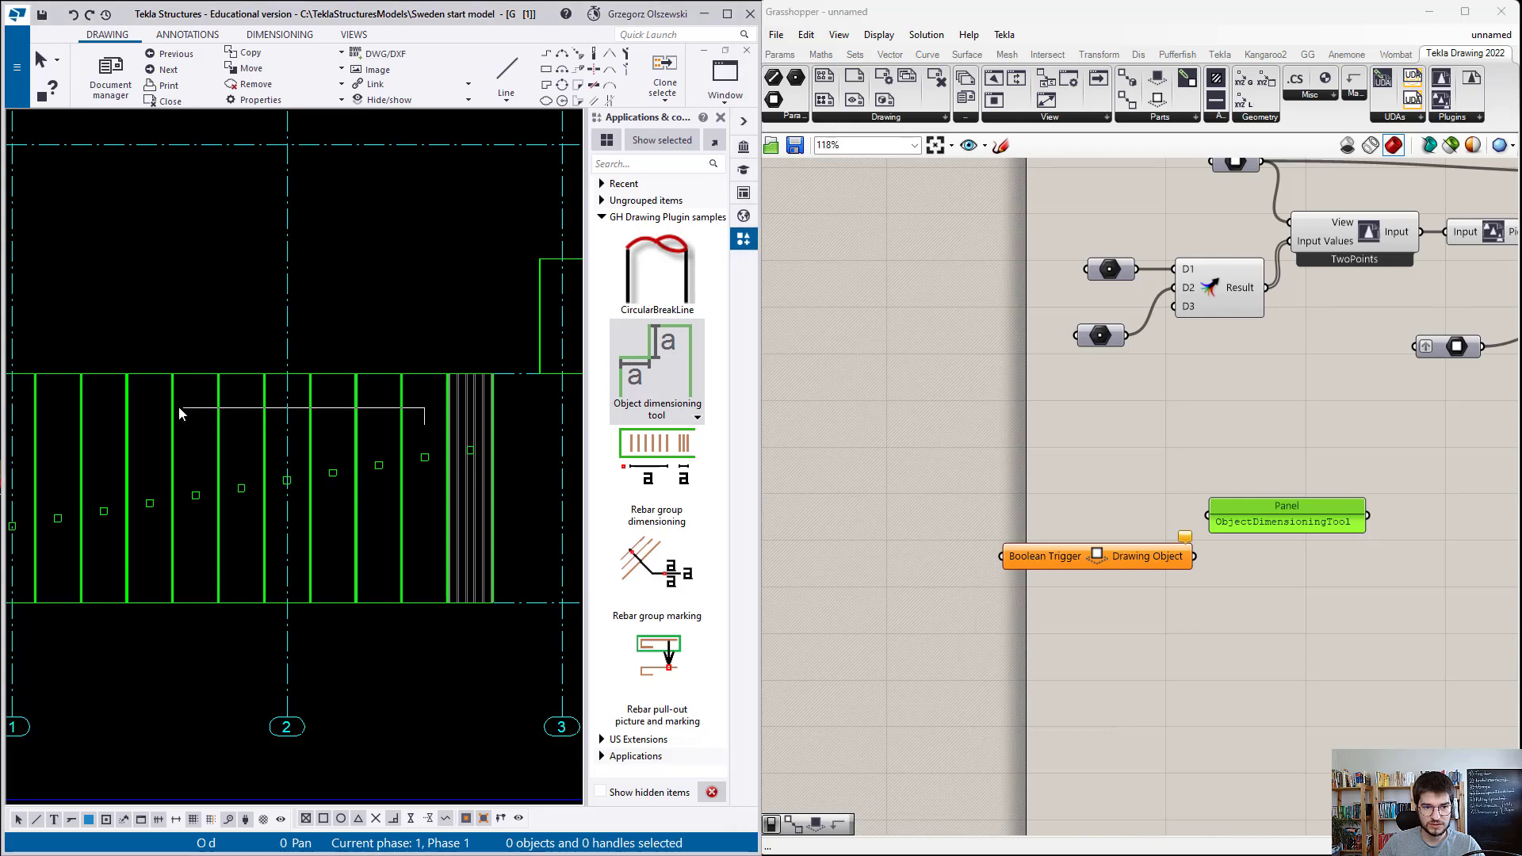
double_click(980, 503)
type("boole")
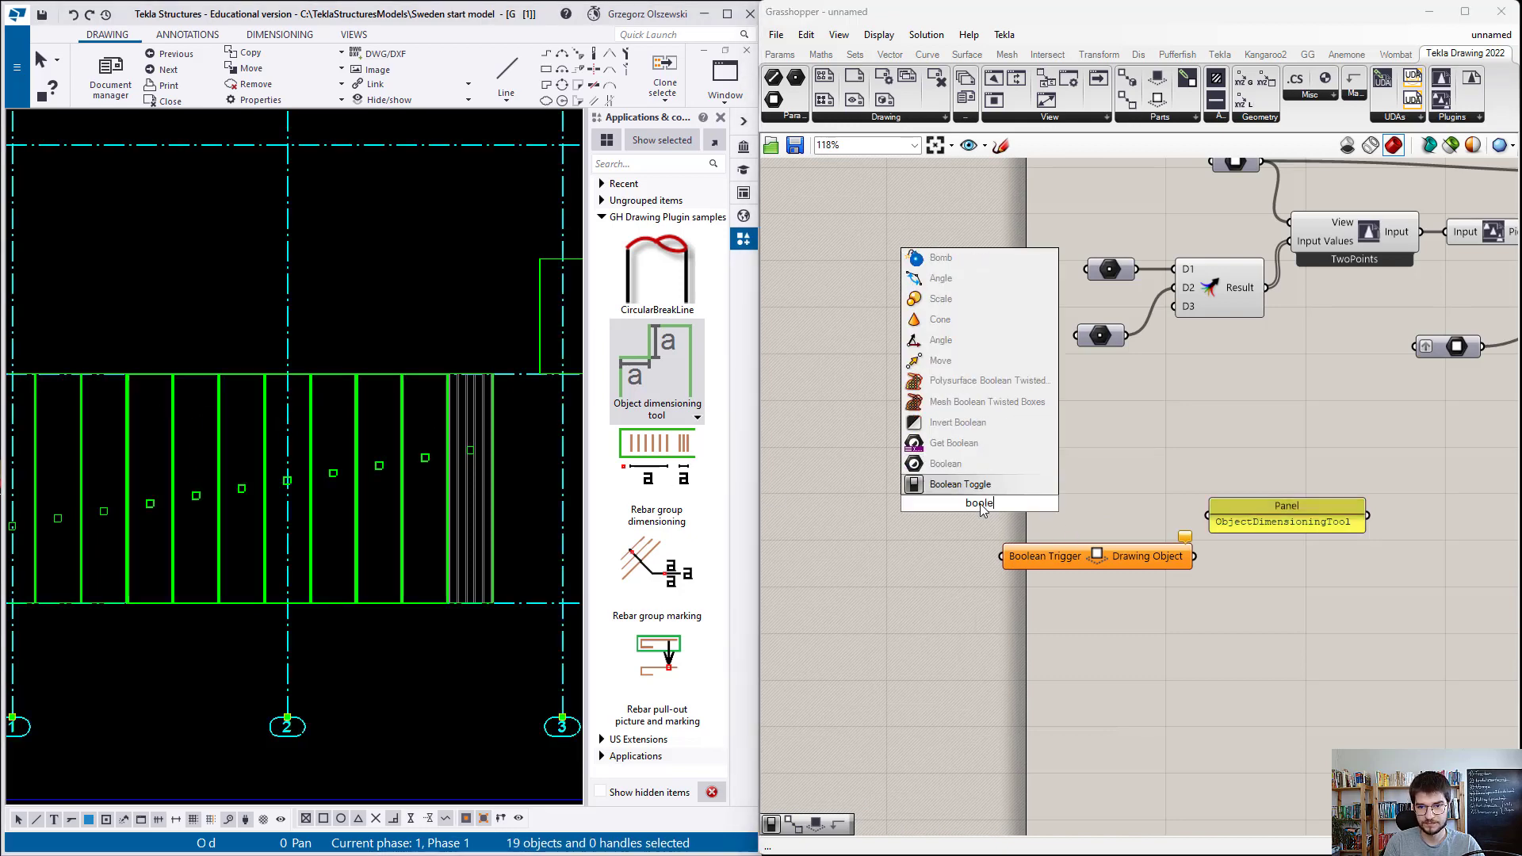
key("Return")
double_click(1018, 510)
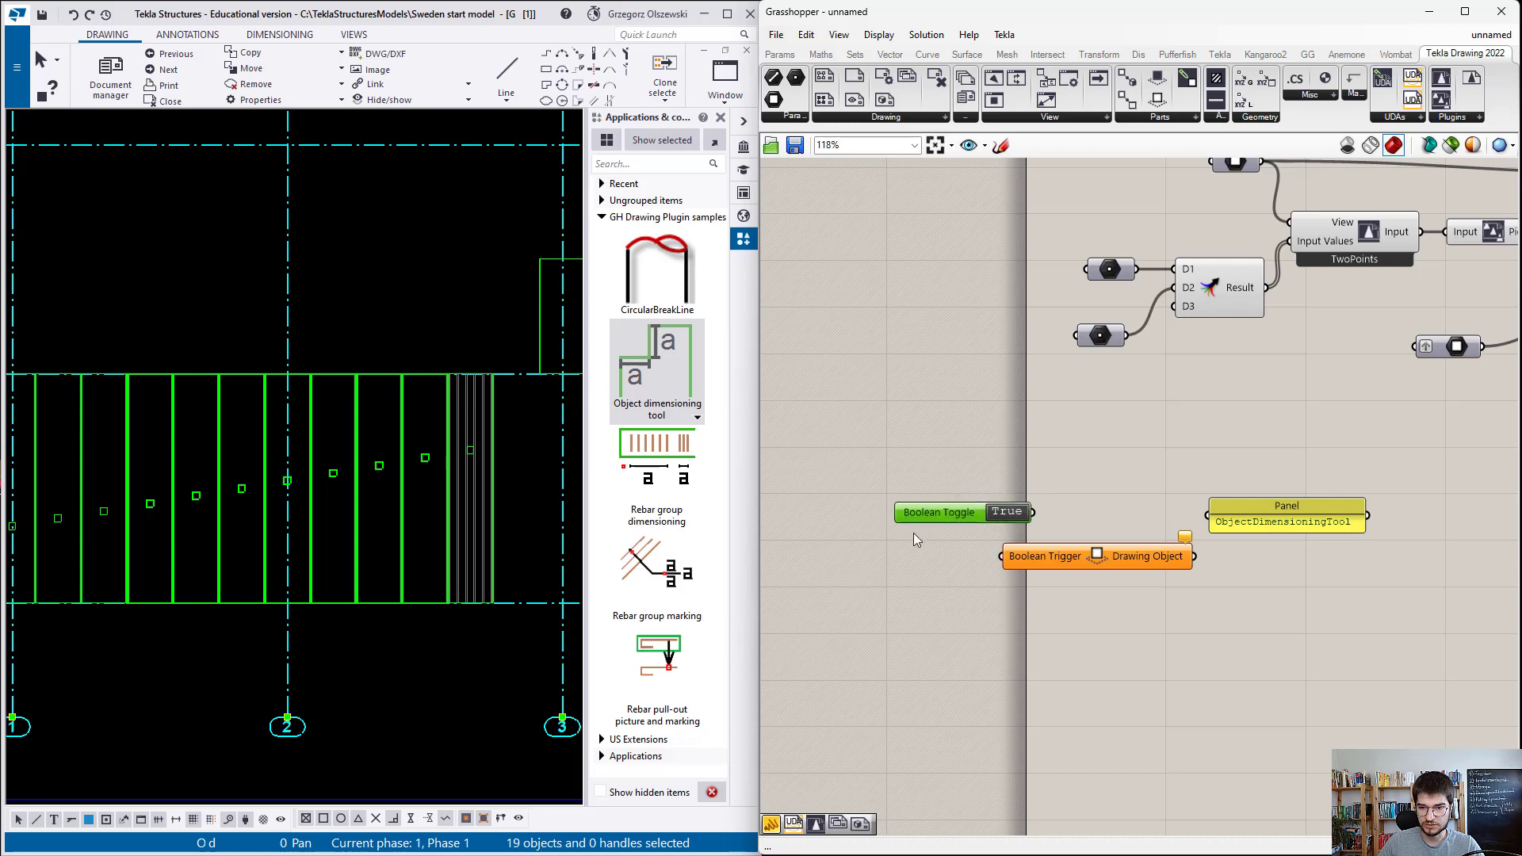
left_click_drag(977, 510, 1002, 556)
left_click_drag(1097, 560, 1070, 582)
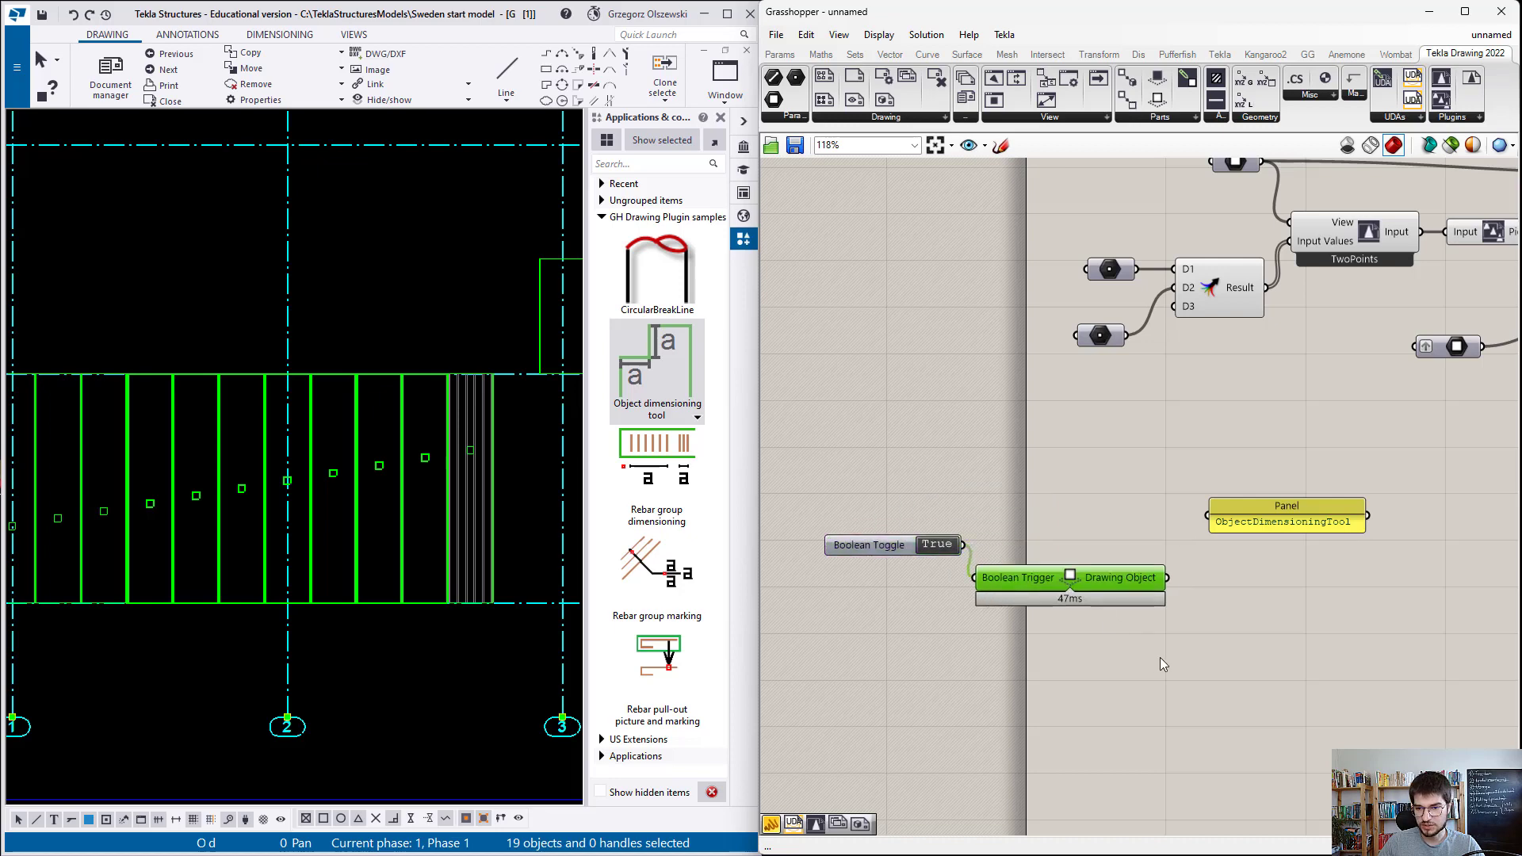
Step: List the Selected Objects output in a new, enlarged Panel and tidy the neighbouring components around it
double_click(1159, 658)
type("panel")
key("Return")
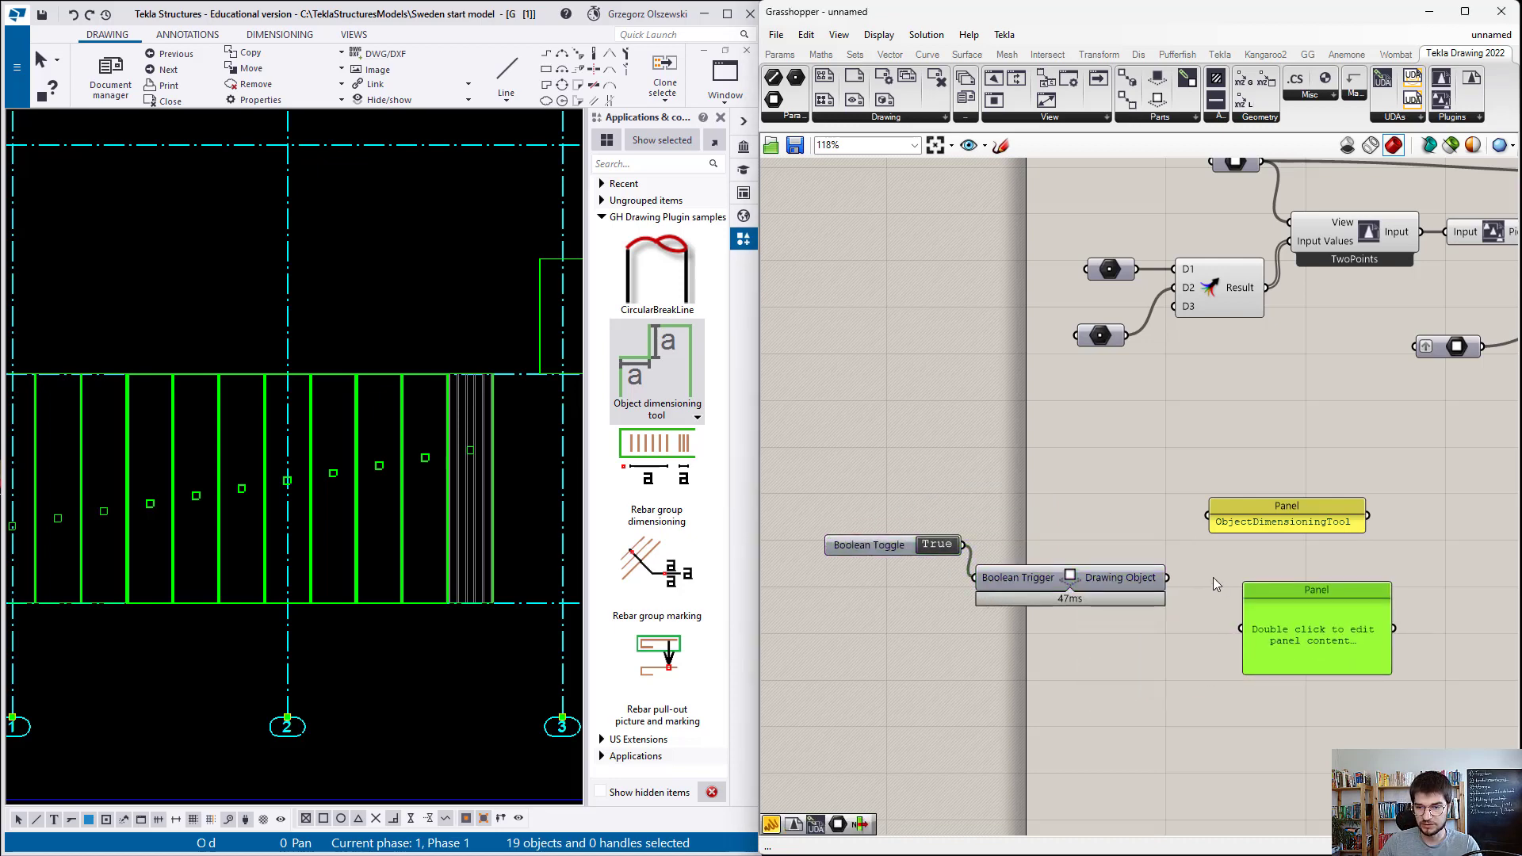
left_click_drag(1166, 578, 1241, 628)
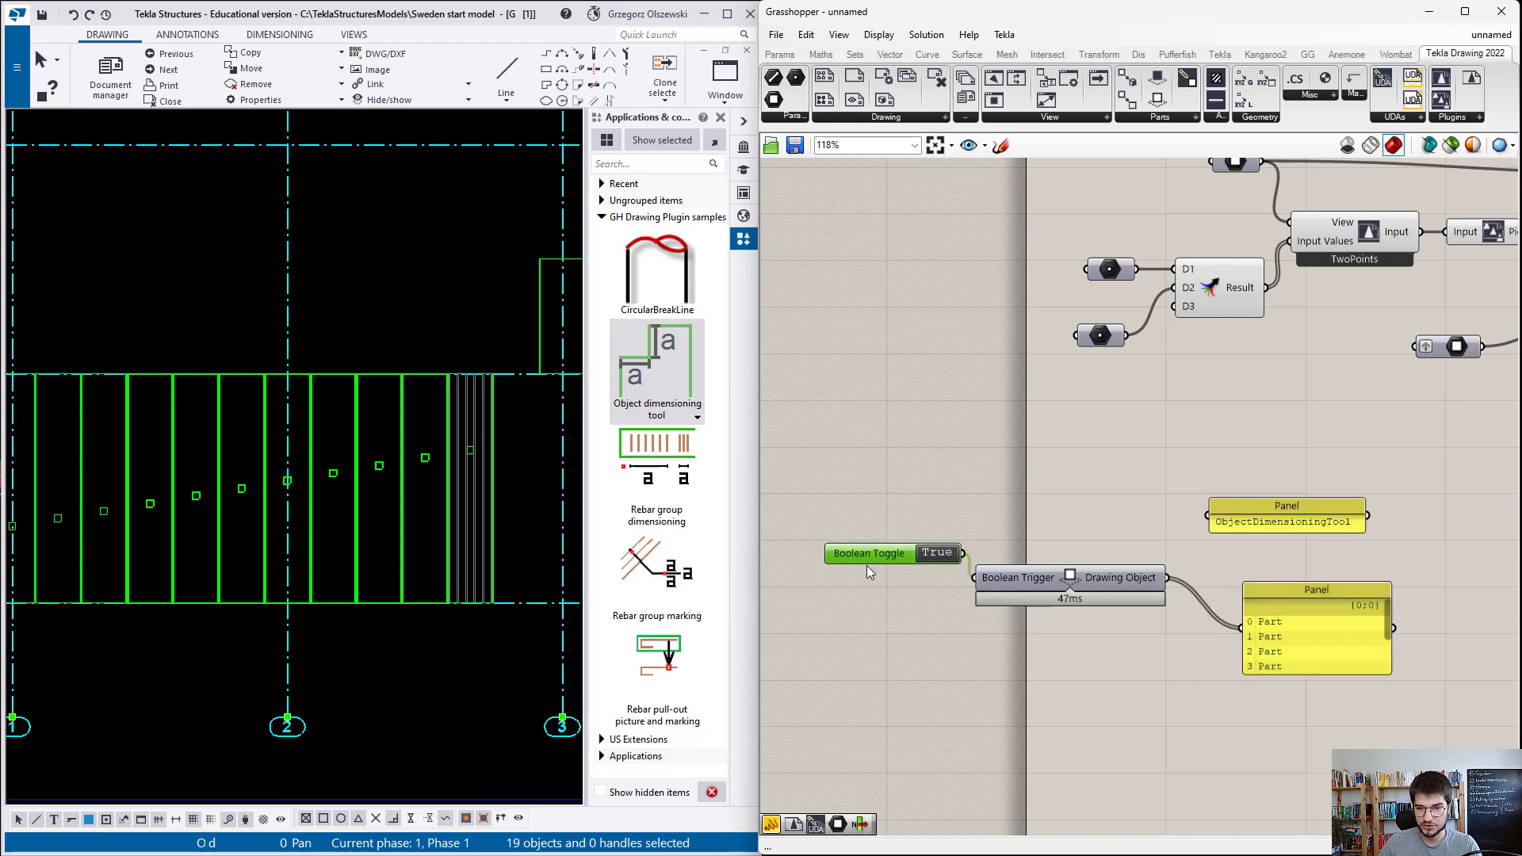
left_click_drag(867, 550, 867, 582)
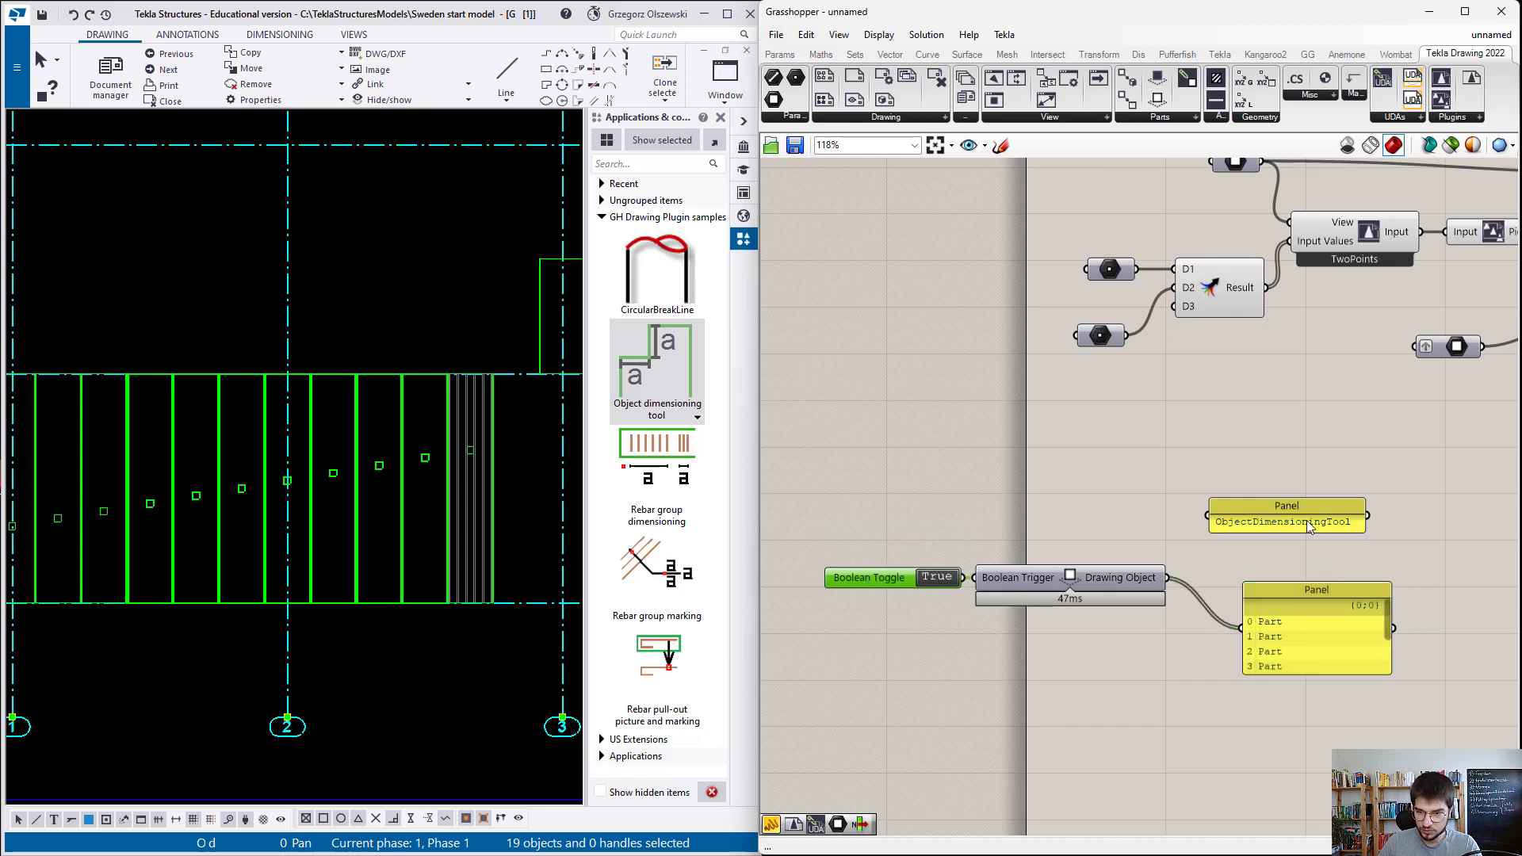
left_click_drag(1301, 507, 1300, 490)
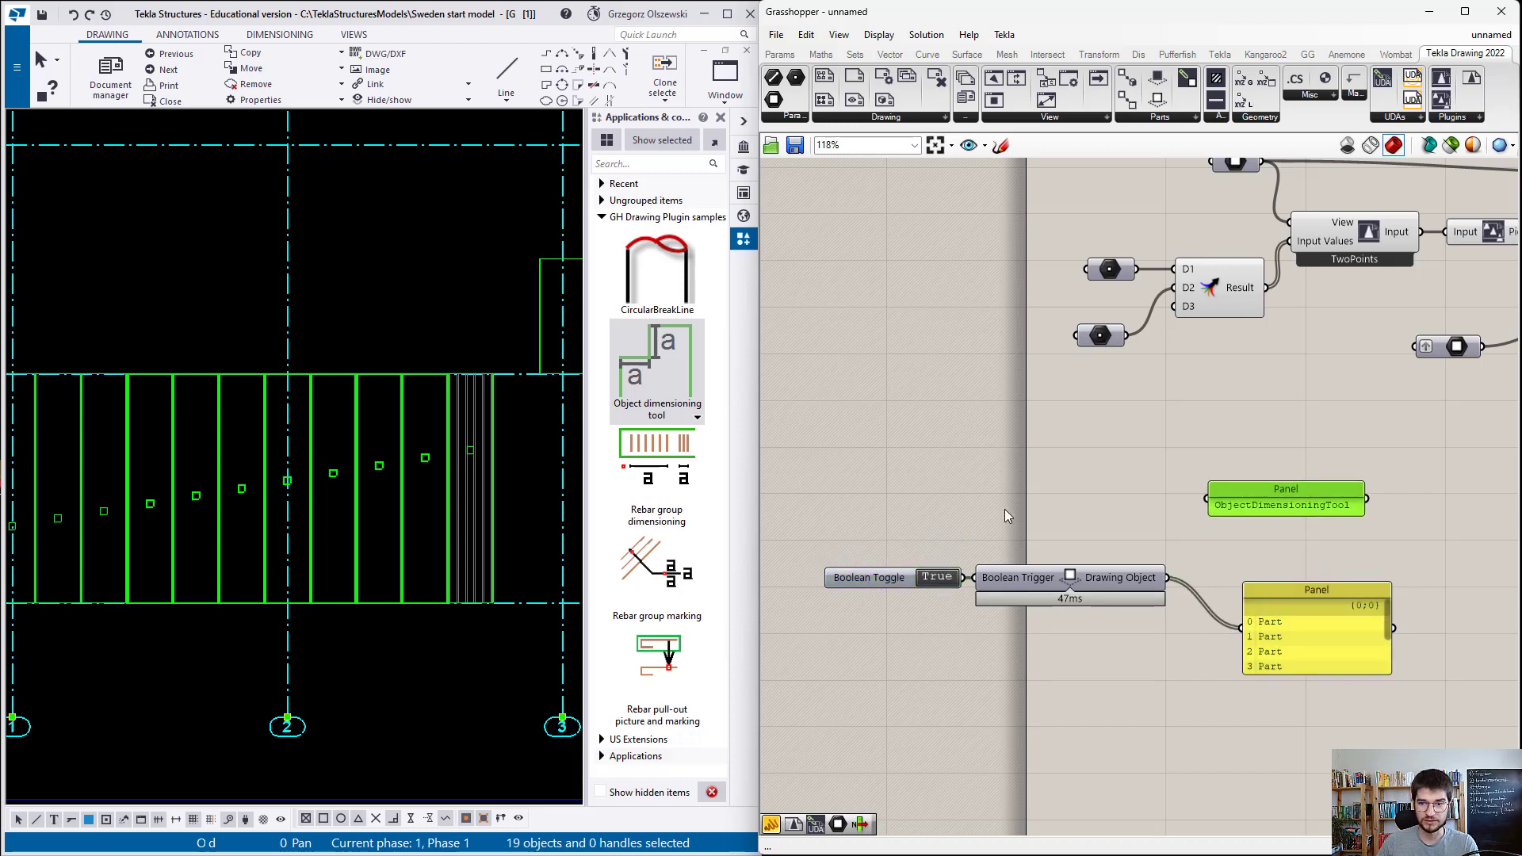
scroll(1022, 525, "down", 3)
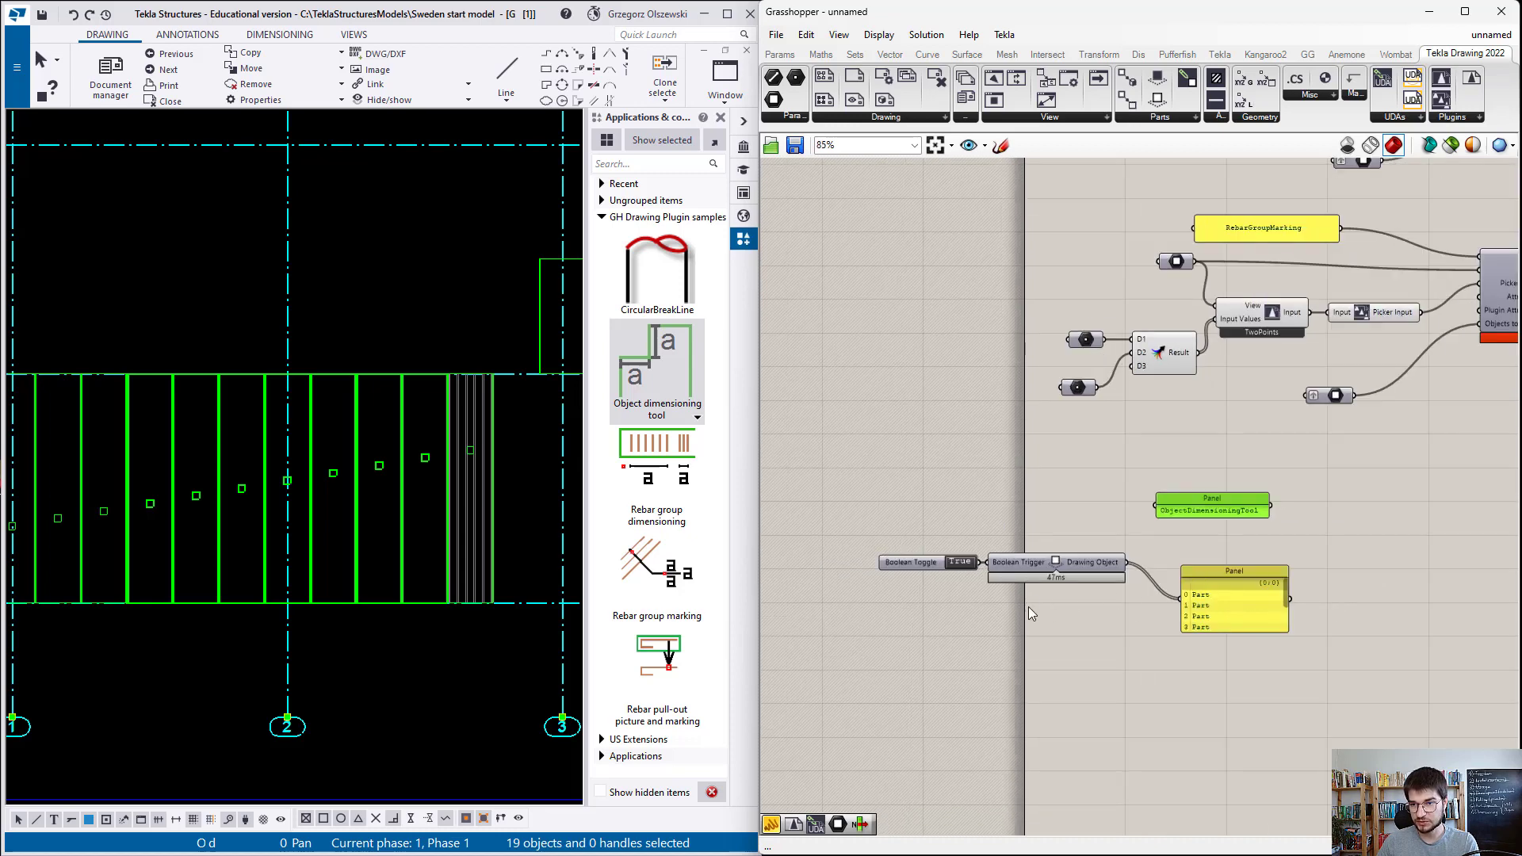
scroll(997, 608, "up", 3)
left_click_drag(1192, 596, 1171, 658)
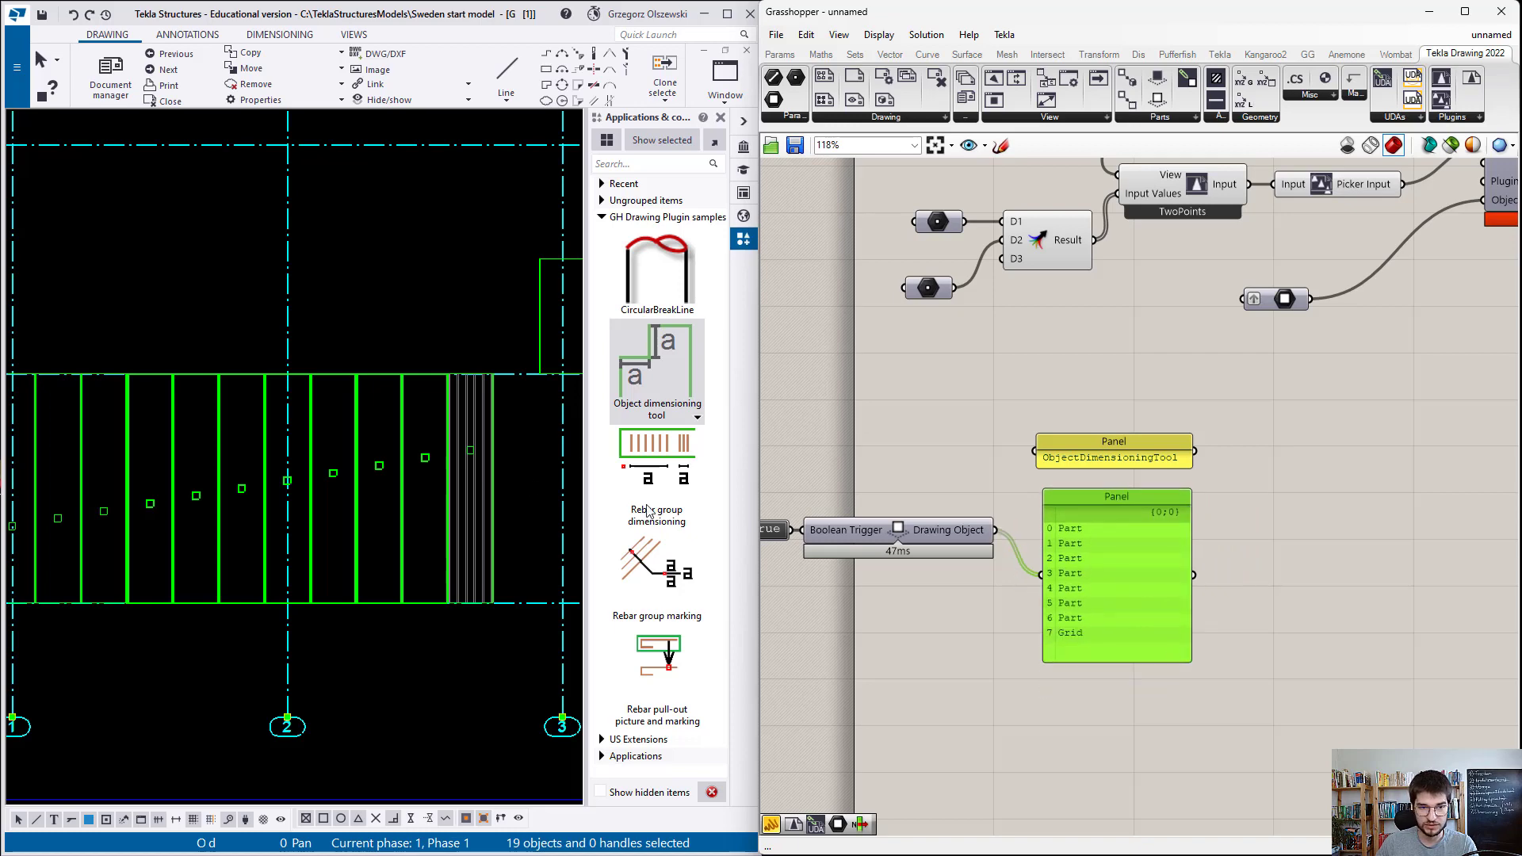
Step: Reselect only the row of parts in the drawing and disable the RebarGroupMarking Plugin component
left_click(397, 406)
left_click_drag(429, 412, 47, 411)
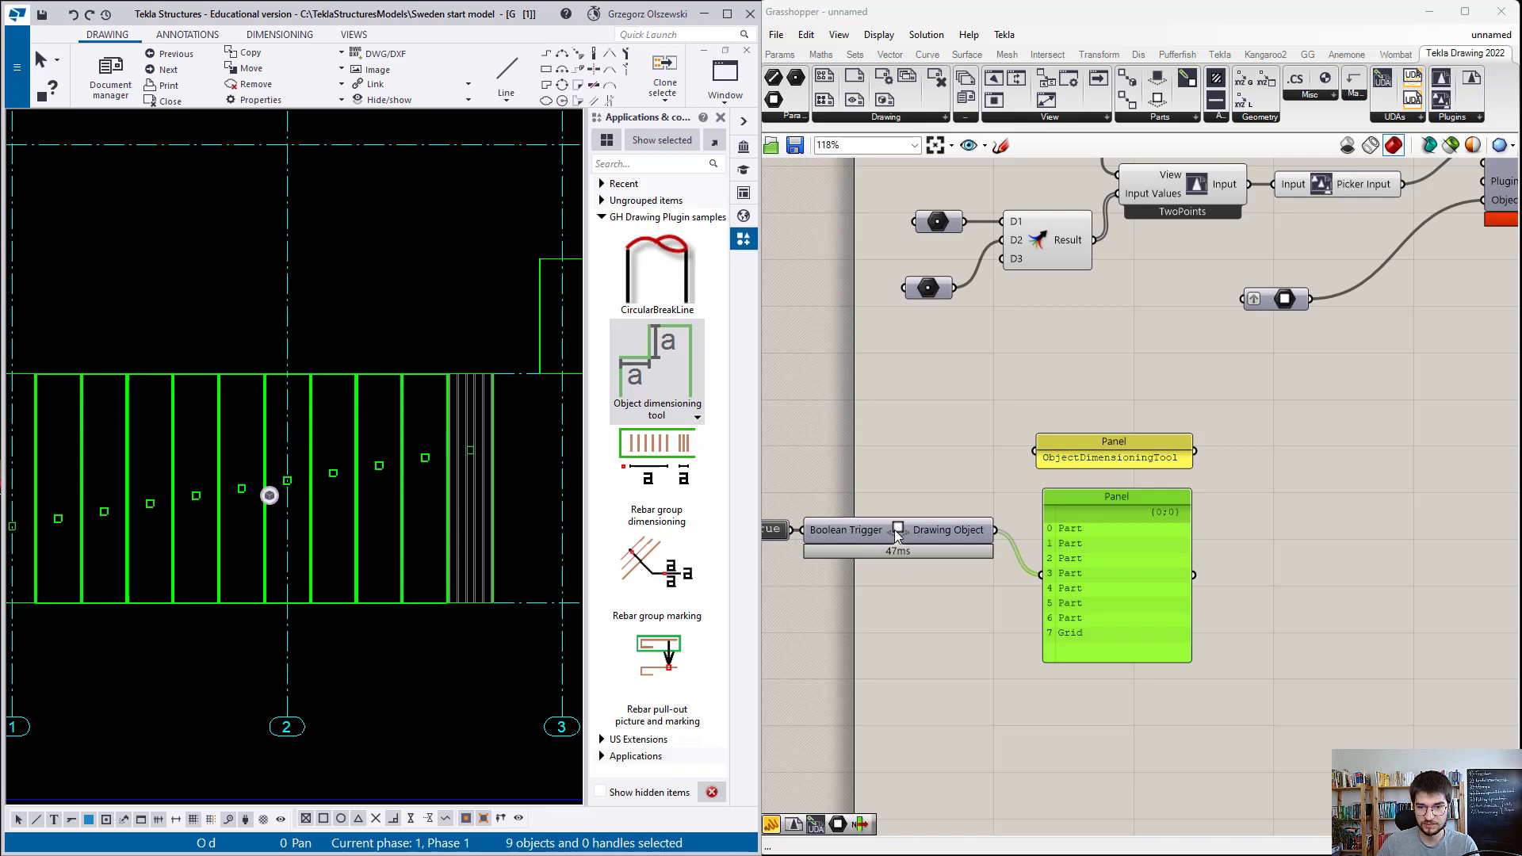
scroll(1001, 533, "down", 3)
right_click(1265, 356)
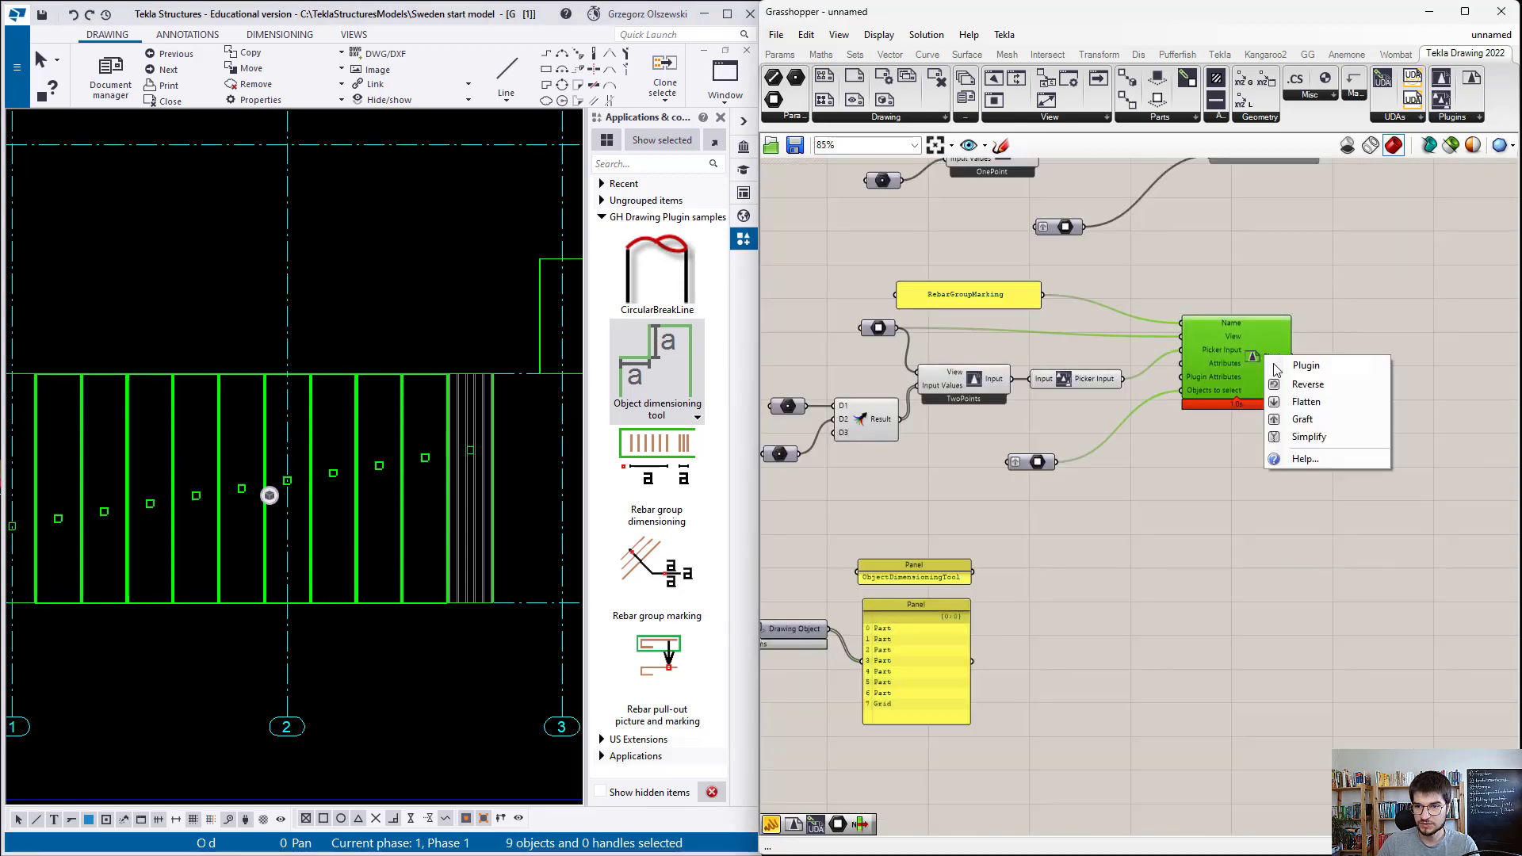
right_click(1250, 356)
left_click(1286, 387)
scroll(1368, 413, "down", 3)
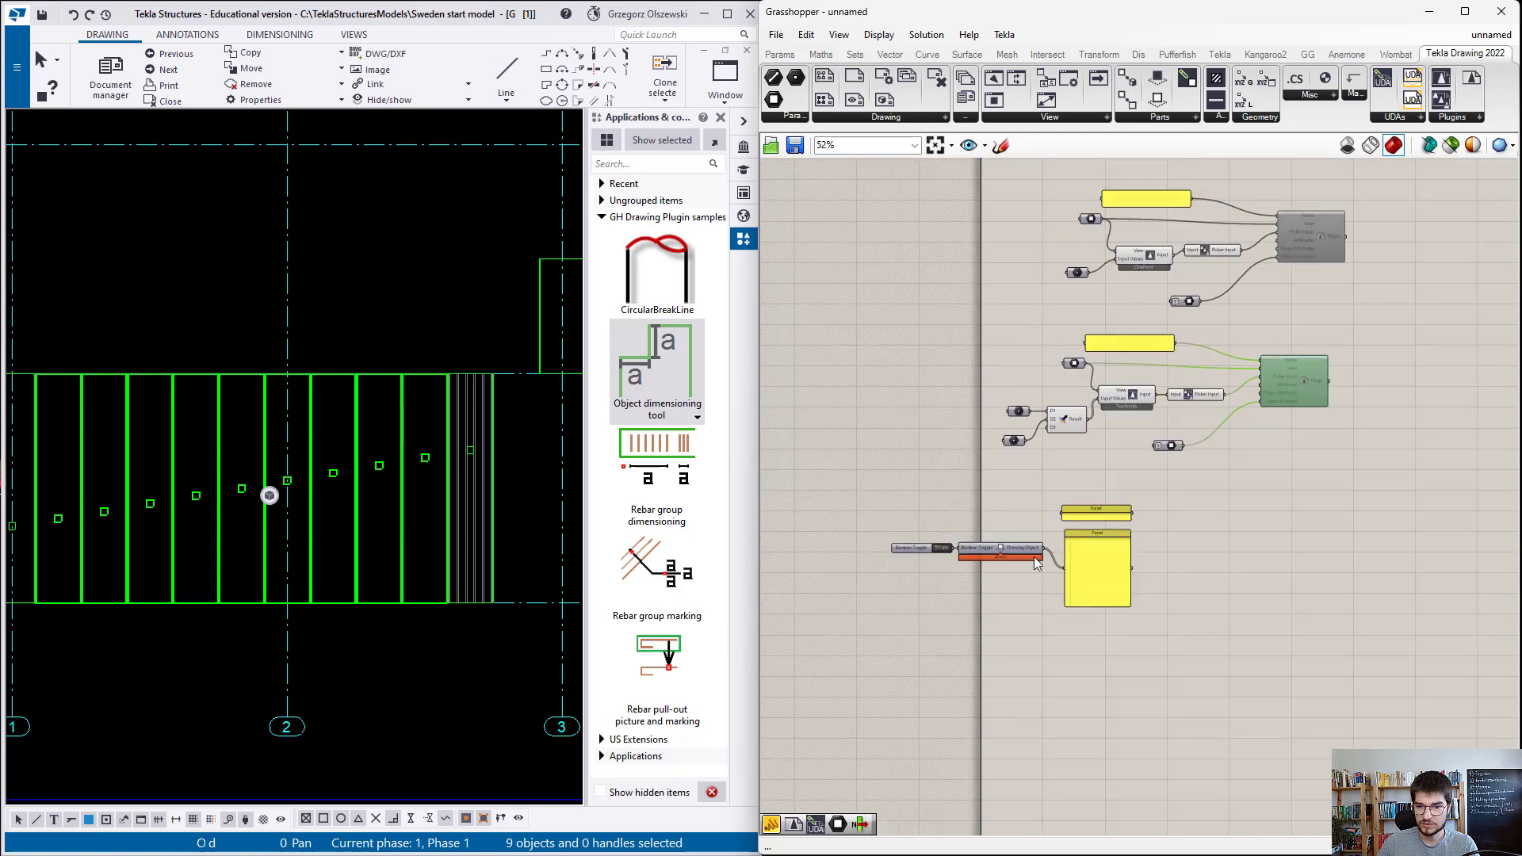
scroll(1029, 547, "up", 4)
middle_click(1024, 479)
left_click(1076, 643)
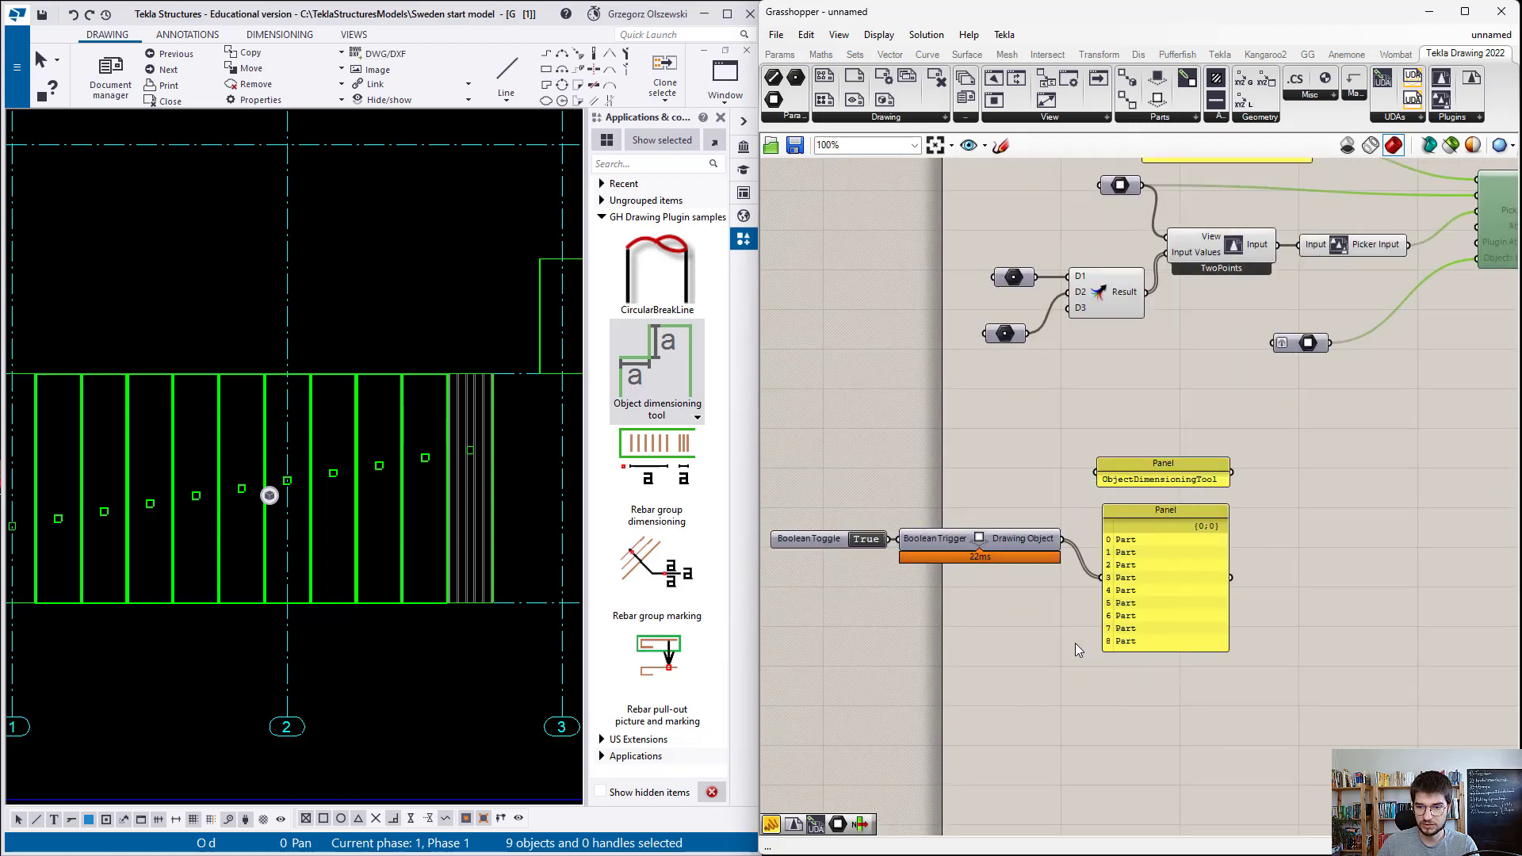
Step: Move the ObjectDimensioningTool components to the right on the canvas and delete the Panel listing the selected parts
left_click_drag(1155, 622, 1162, 629)
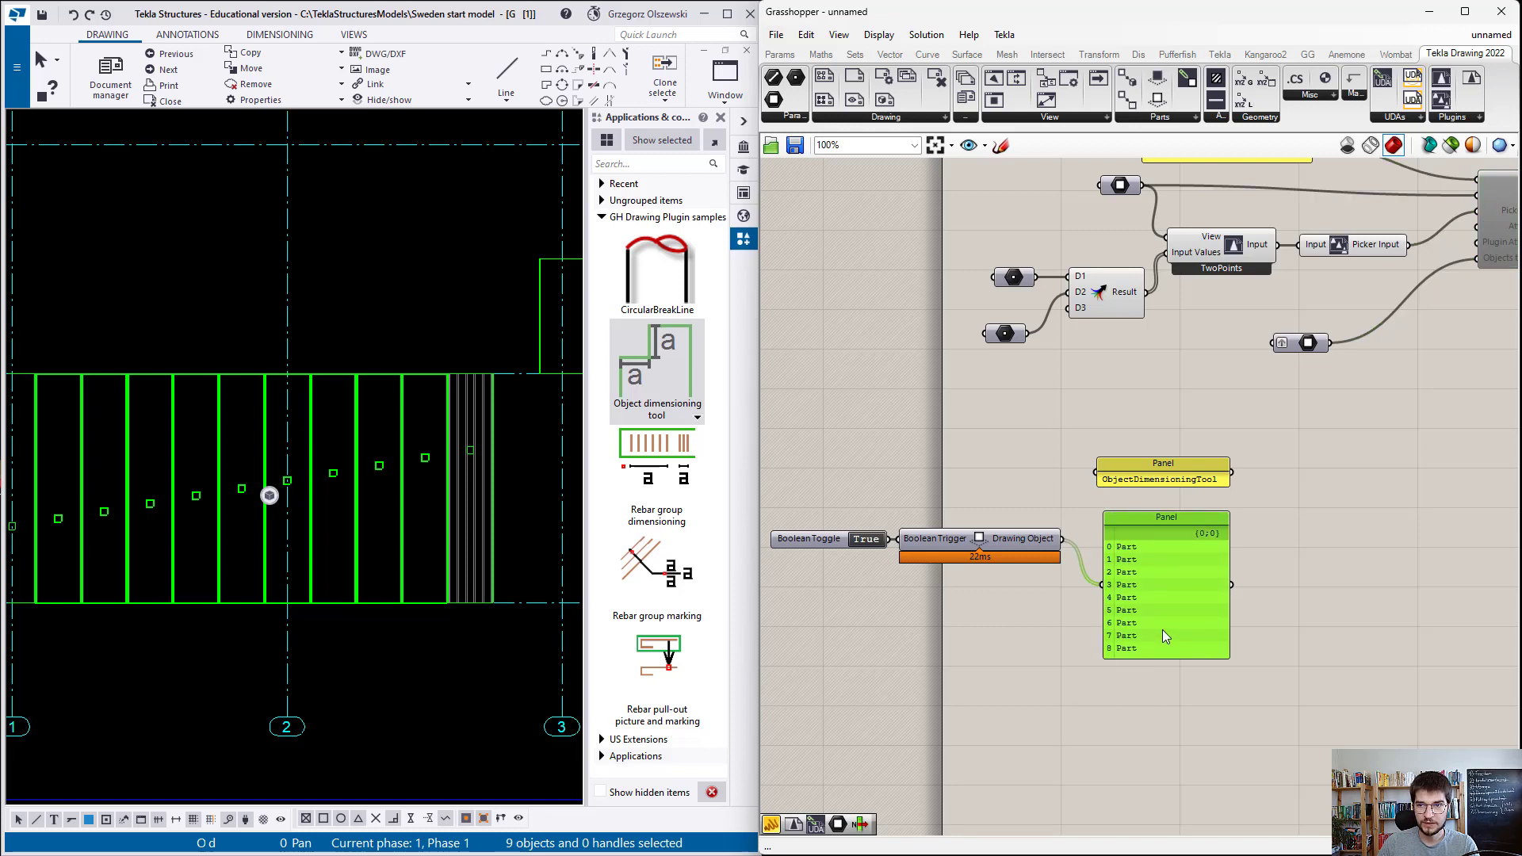
left_click(987, 610)
left_click_drag(1173, 710, 757, 436)
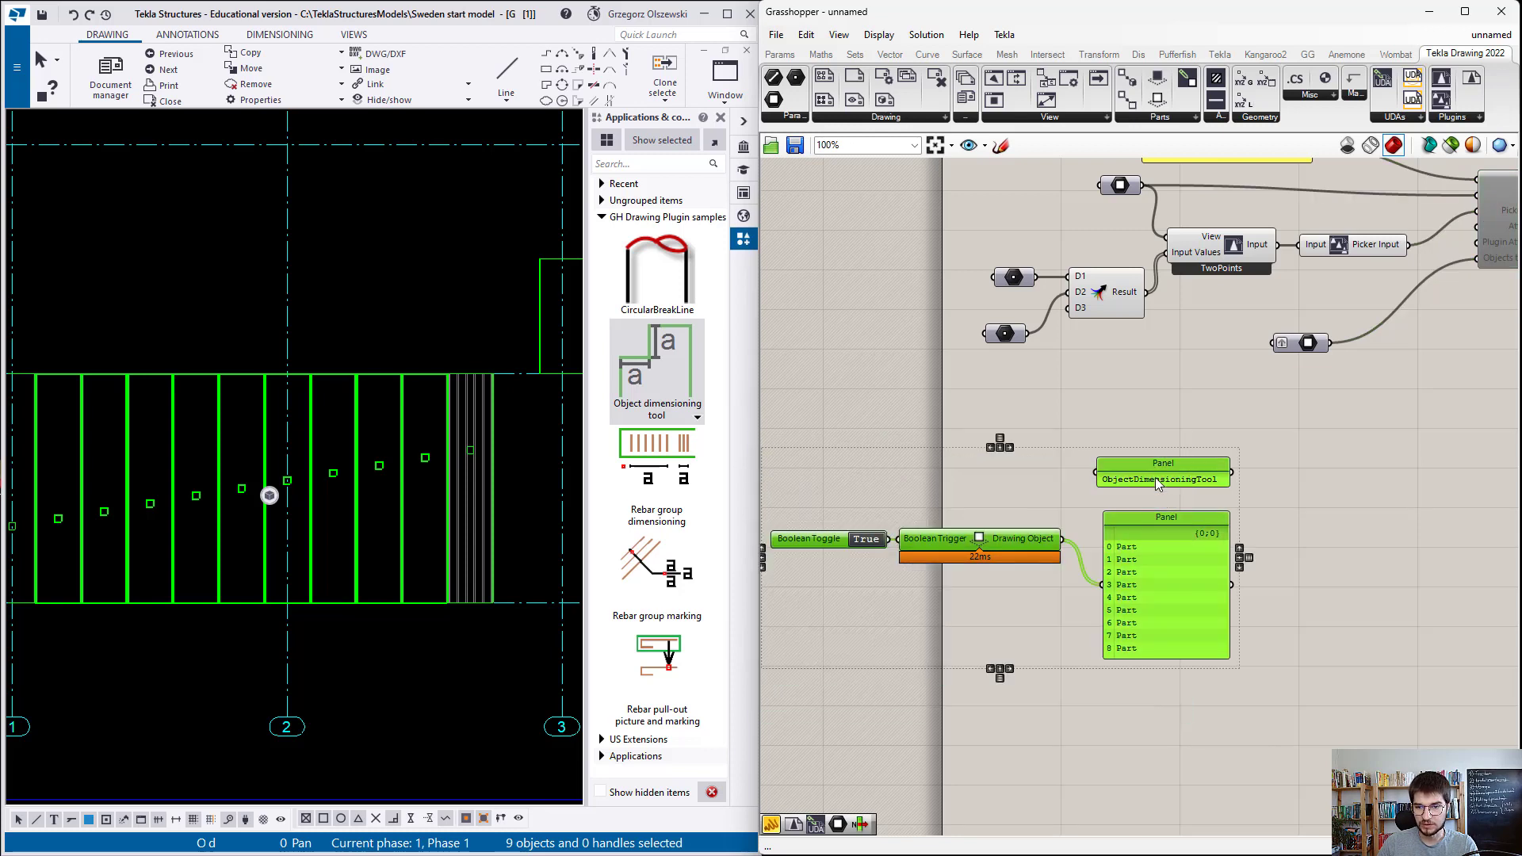
left_click_drag(1154, 477, 1367, 487)
scroll(983, 487, "down", 2)
scroll(1299, 584, "up", 3)
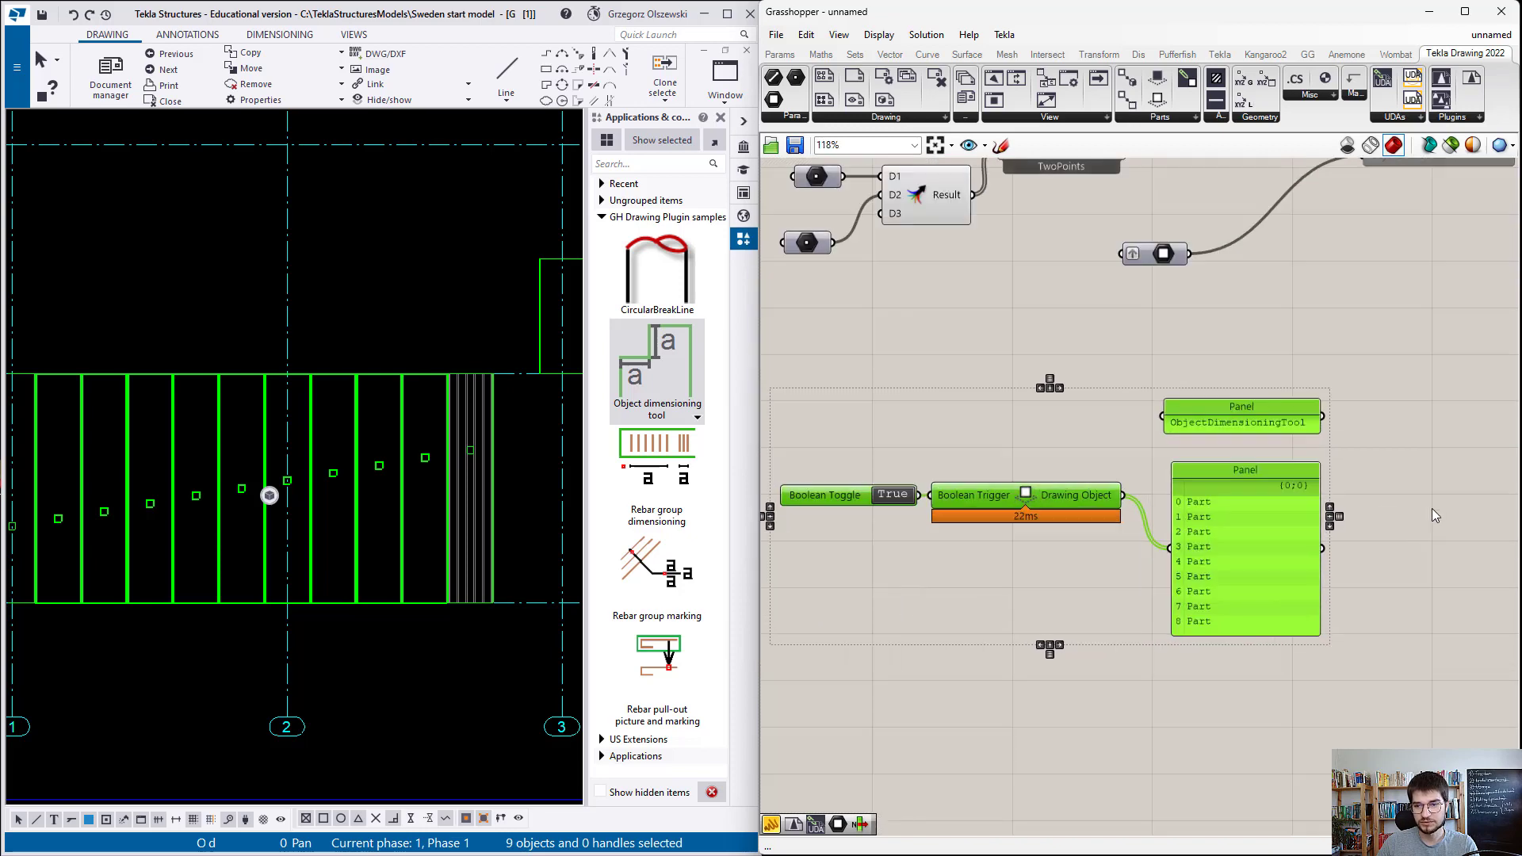
left_click(1431, 508)
left_click_drag(1273, 408, 1255, 386)
left_click(1260, 499)
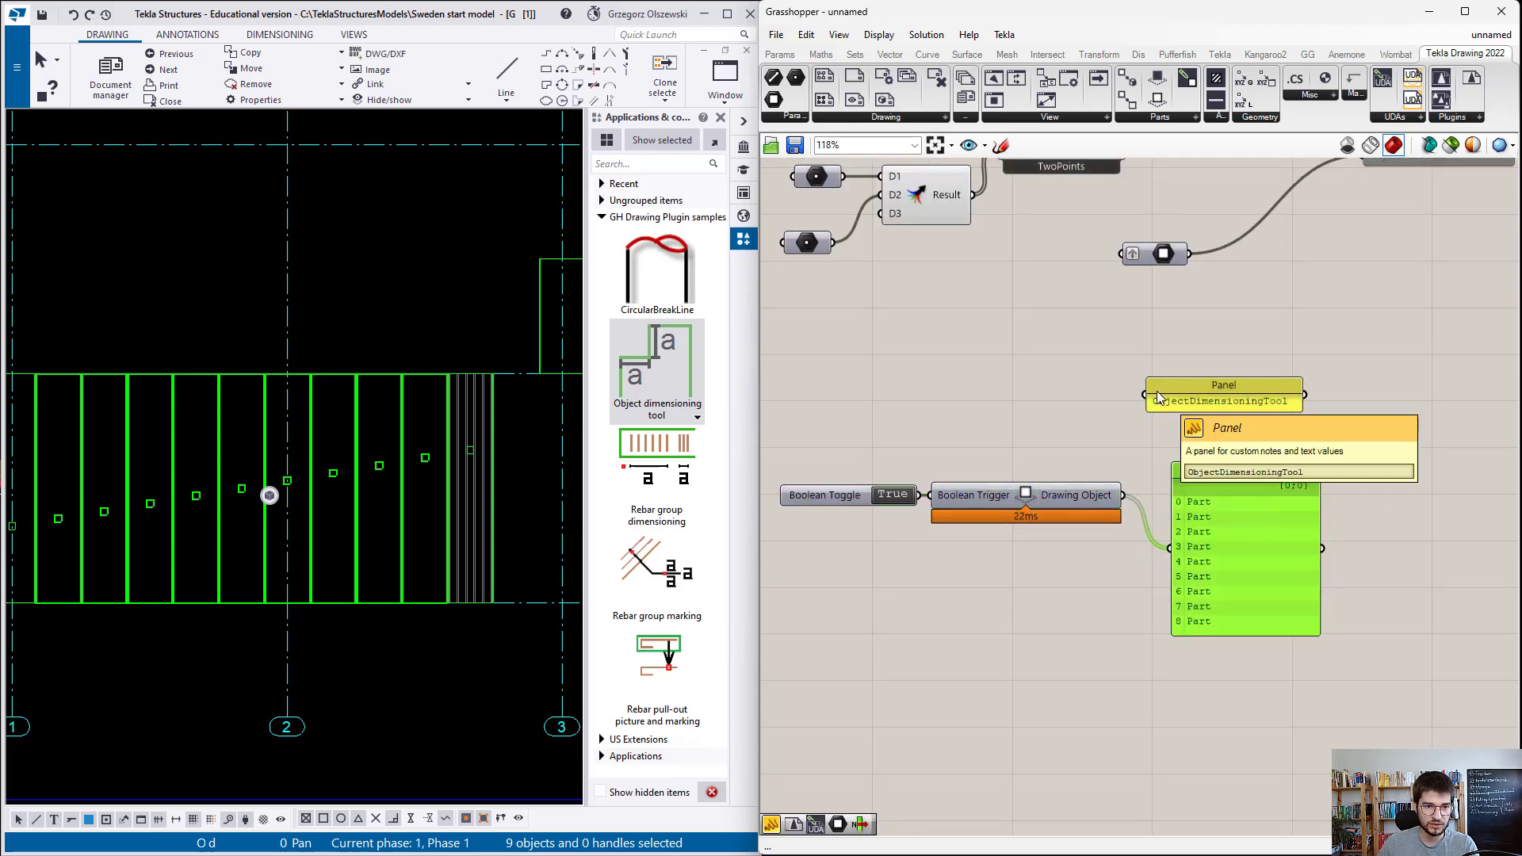
key("Delete")
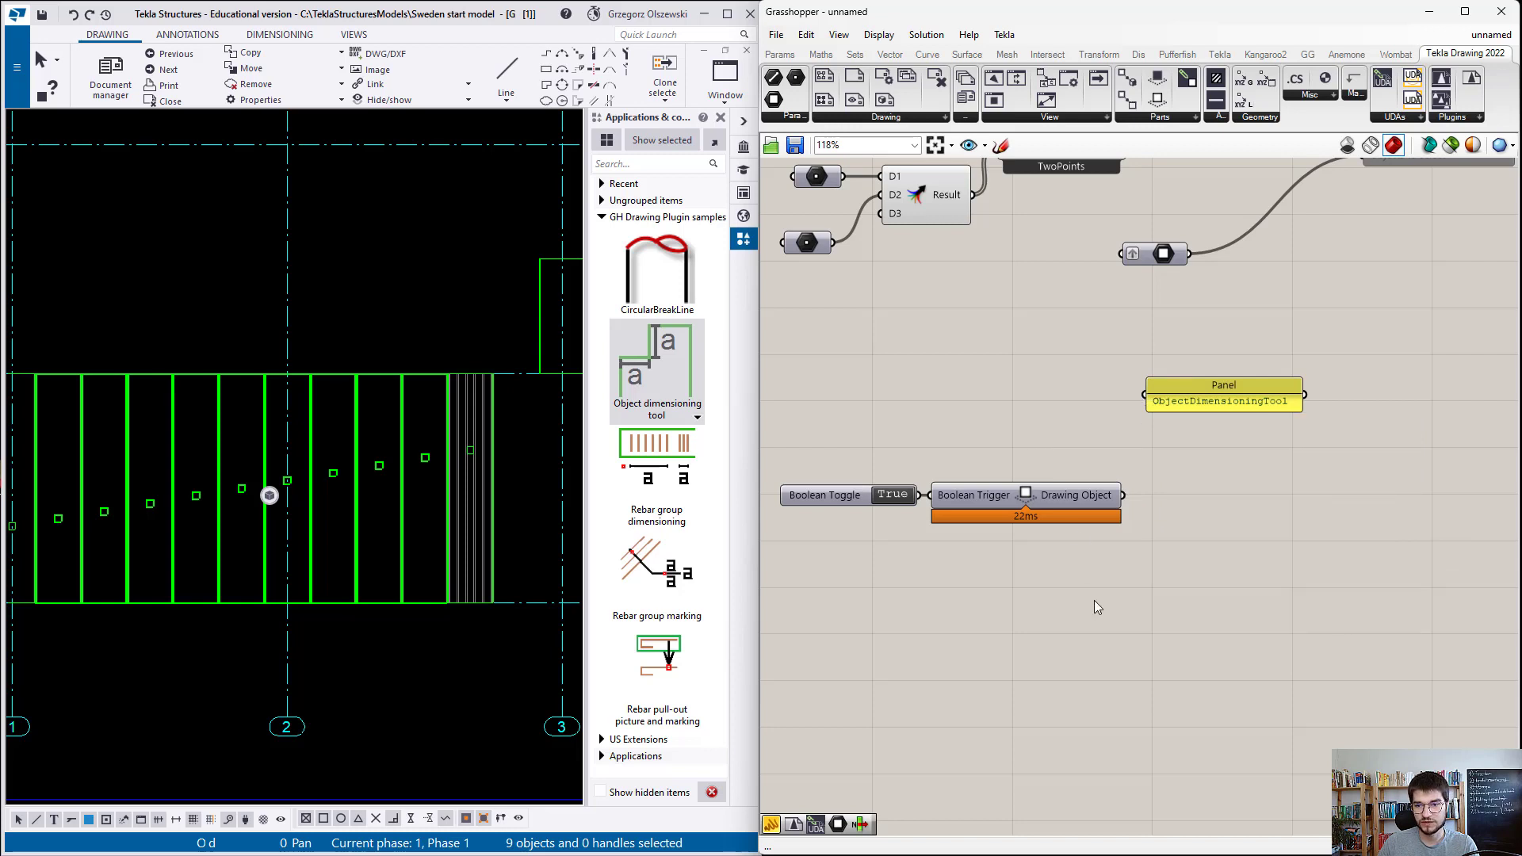
Step: Add a List Item component and feed its List input from the Selected Objects output, shifting the ObjectDimensioningTool Panel aside
double_click(1053, 641)
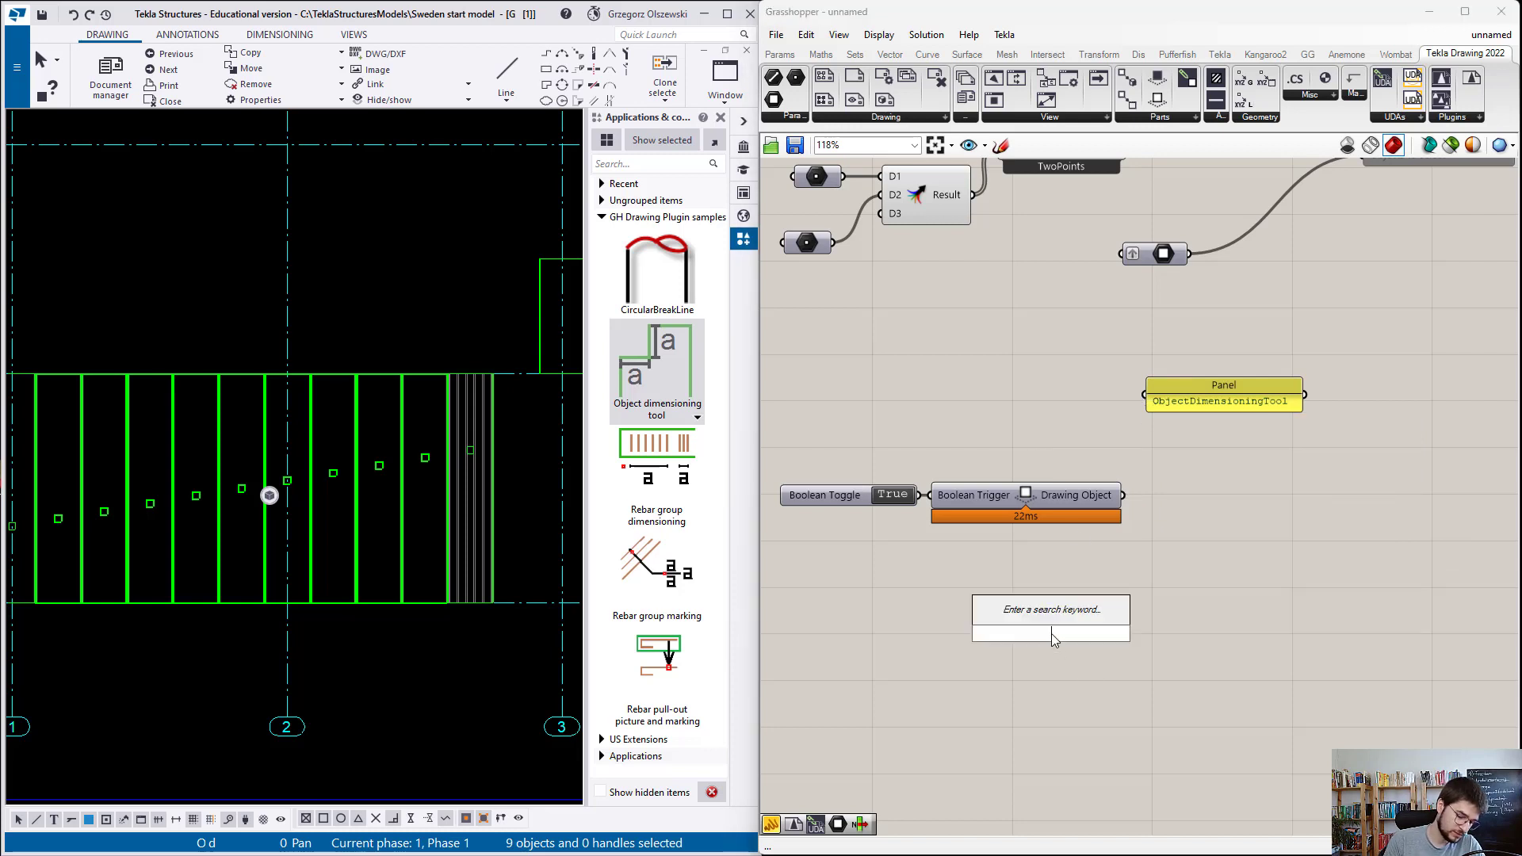
type("list")
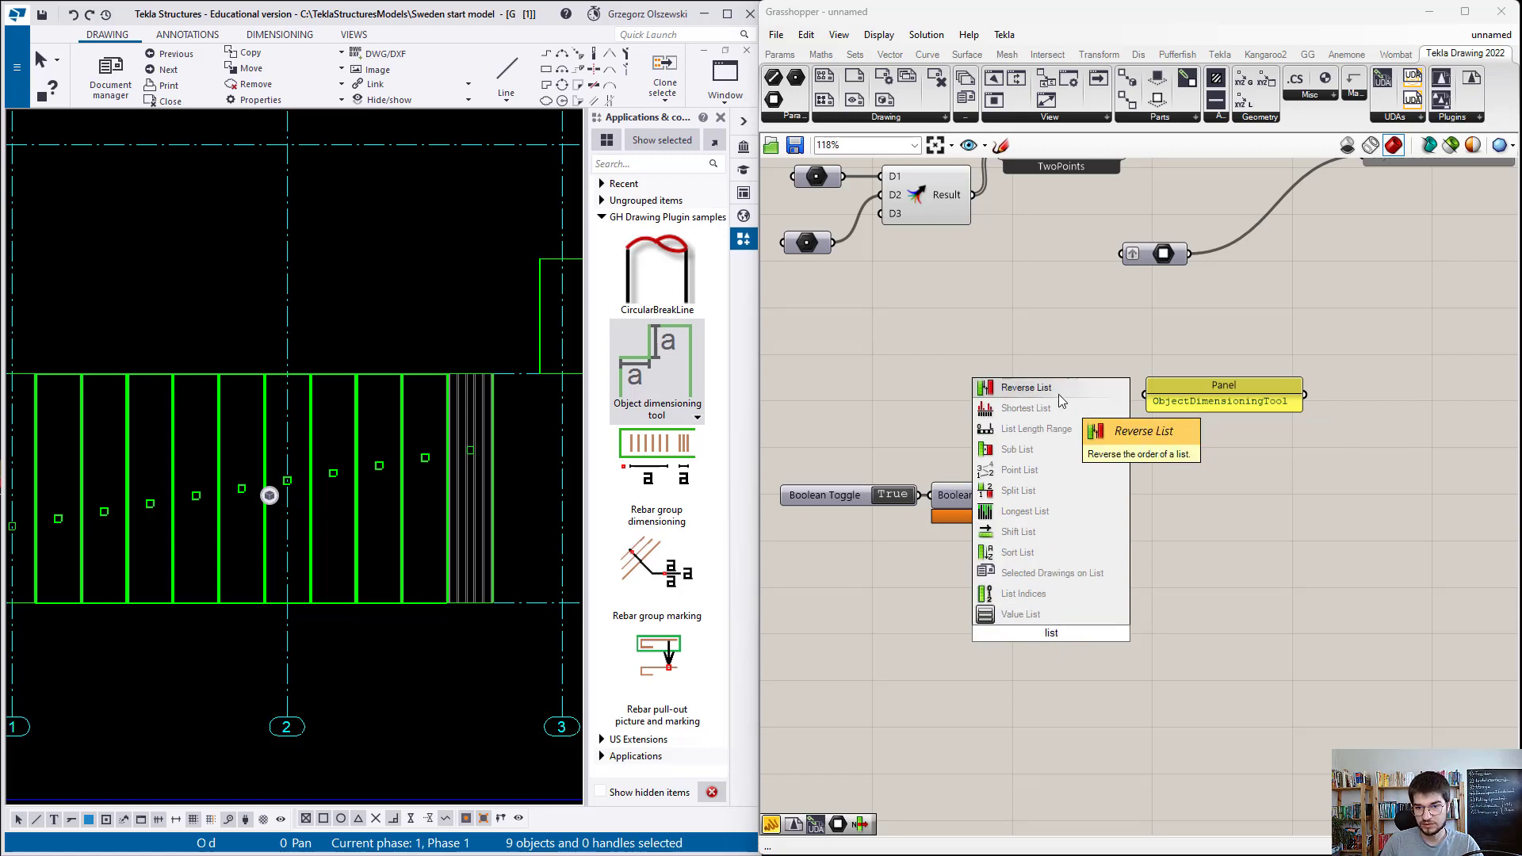
type(" itme")
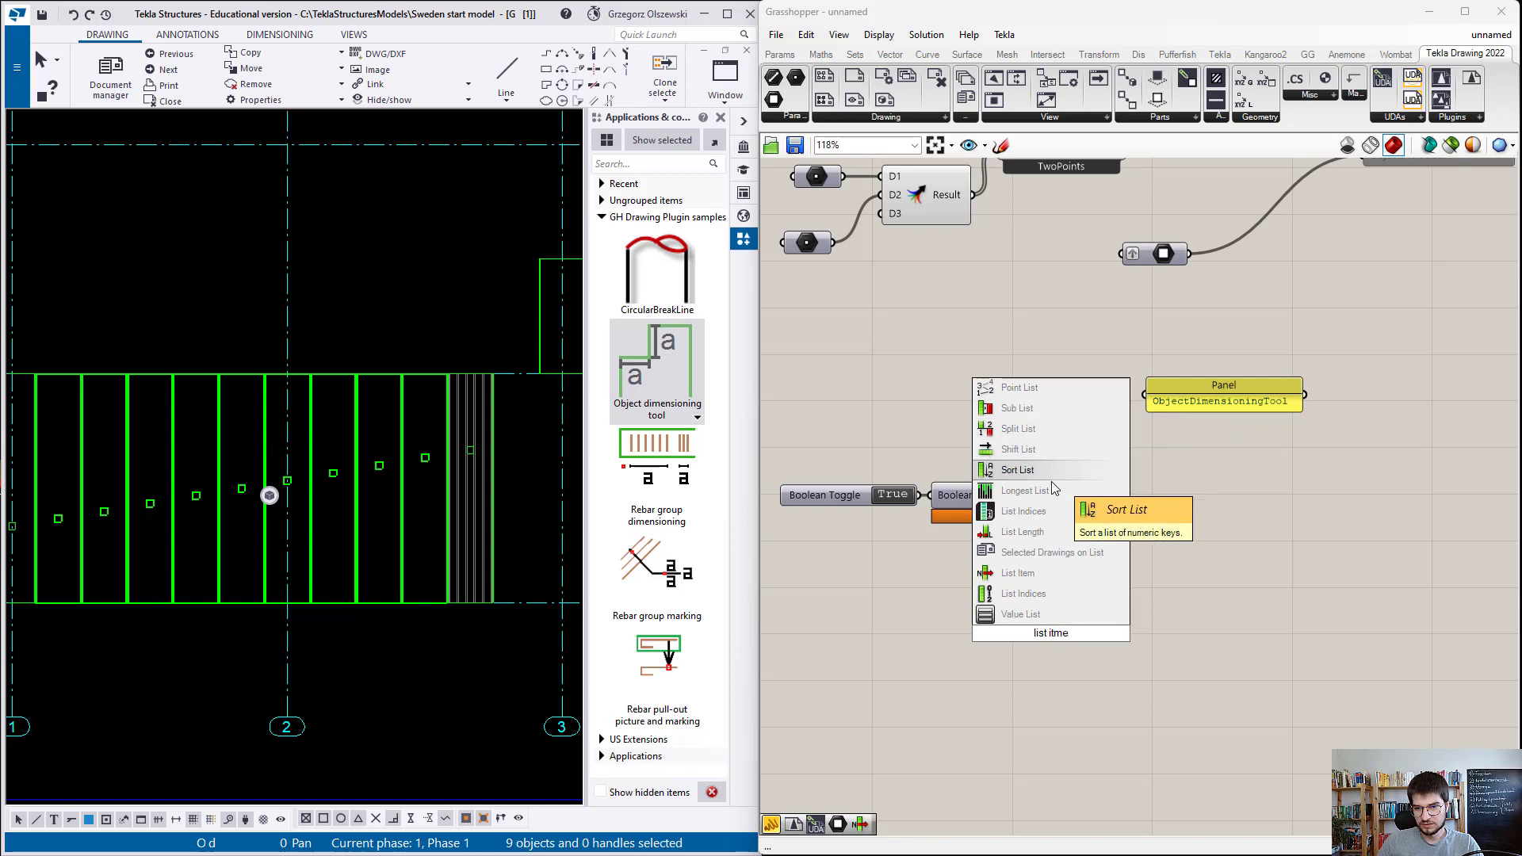
left_click(1044, 570)
mouse_move(1055, 616)
left_mouse_down()
mouse_move(1239, 558)
mouse_move(1188, 555)
mouse_move(1176, 580)
mouse_move(1196, 474)
left_mouse_up()
left_click_drag(1225, 399, 1358, 401)
scroll(1321, 378, "up", 2)
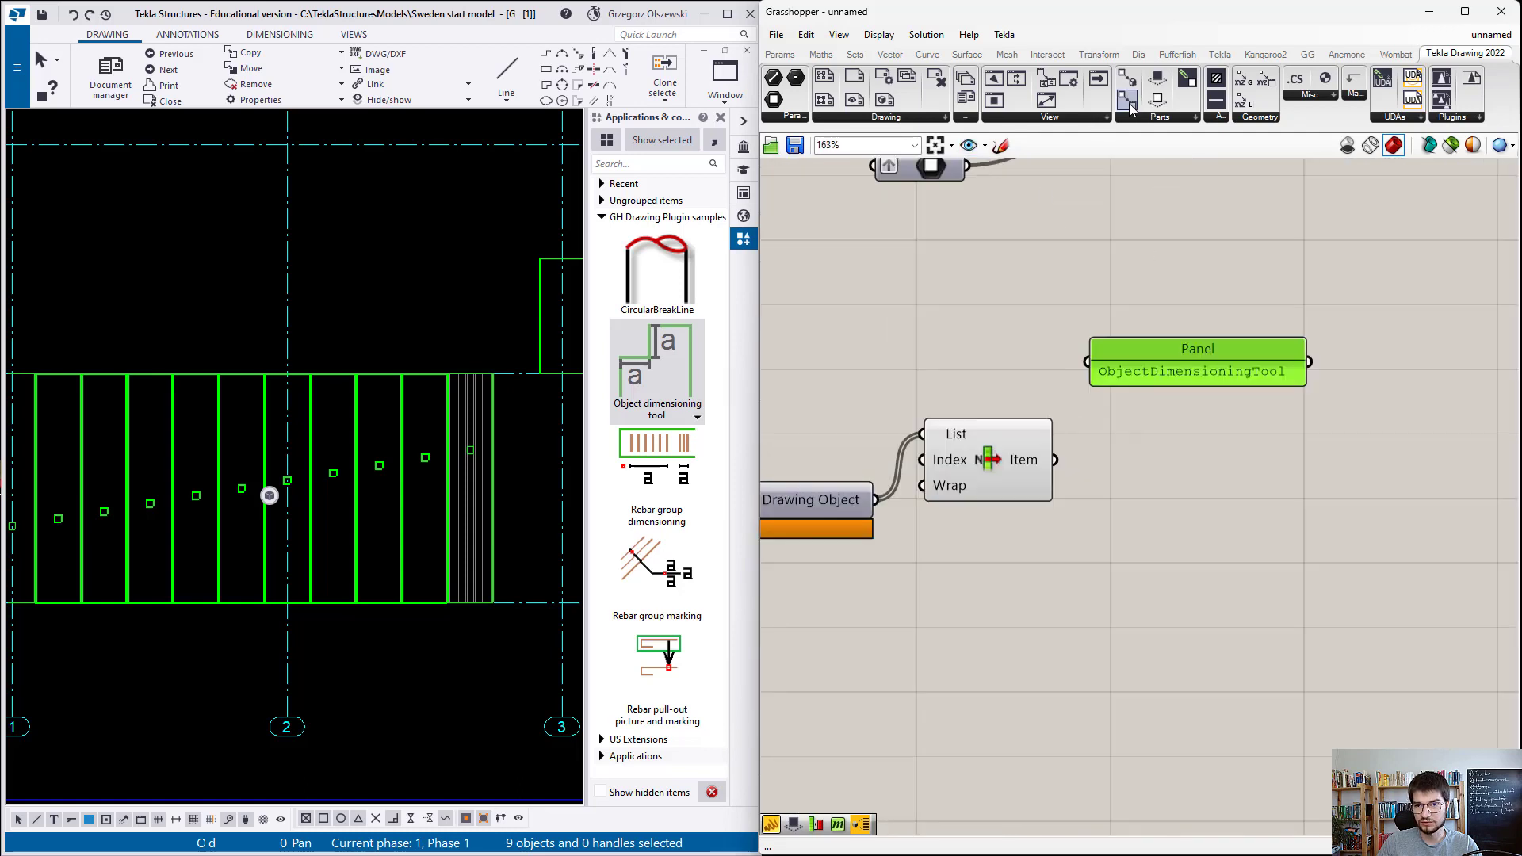
Step: Add the component that gets a drawing object's View Base and feed it with the List Item output
left_click_drag(1126, 99, 1158, 449)
mouse_move(1055, 461)
left_mouse_down()
mouse_move(1069, 449)
mouse_move(1135, 466)
left_mouse_up()
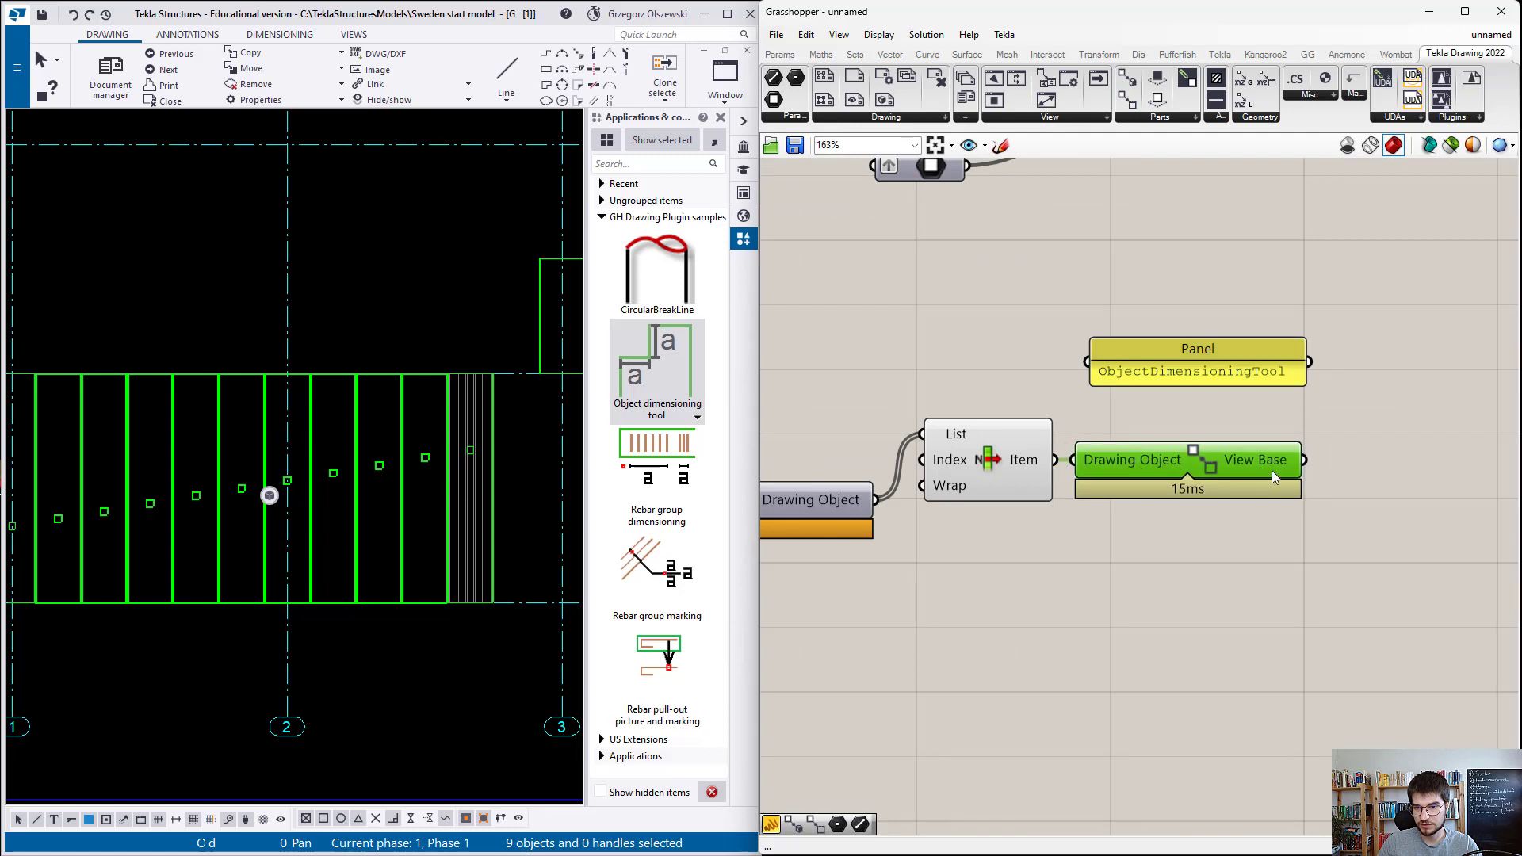
scroll(1082, 532, "down", 4)
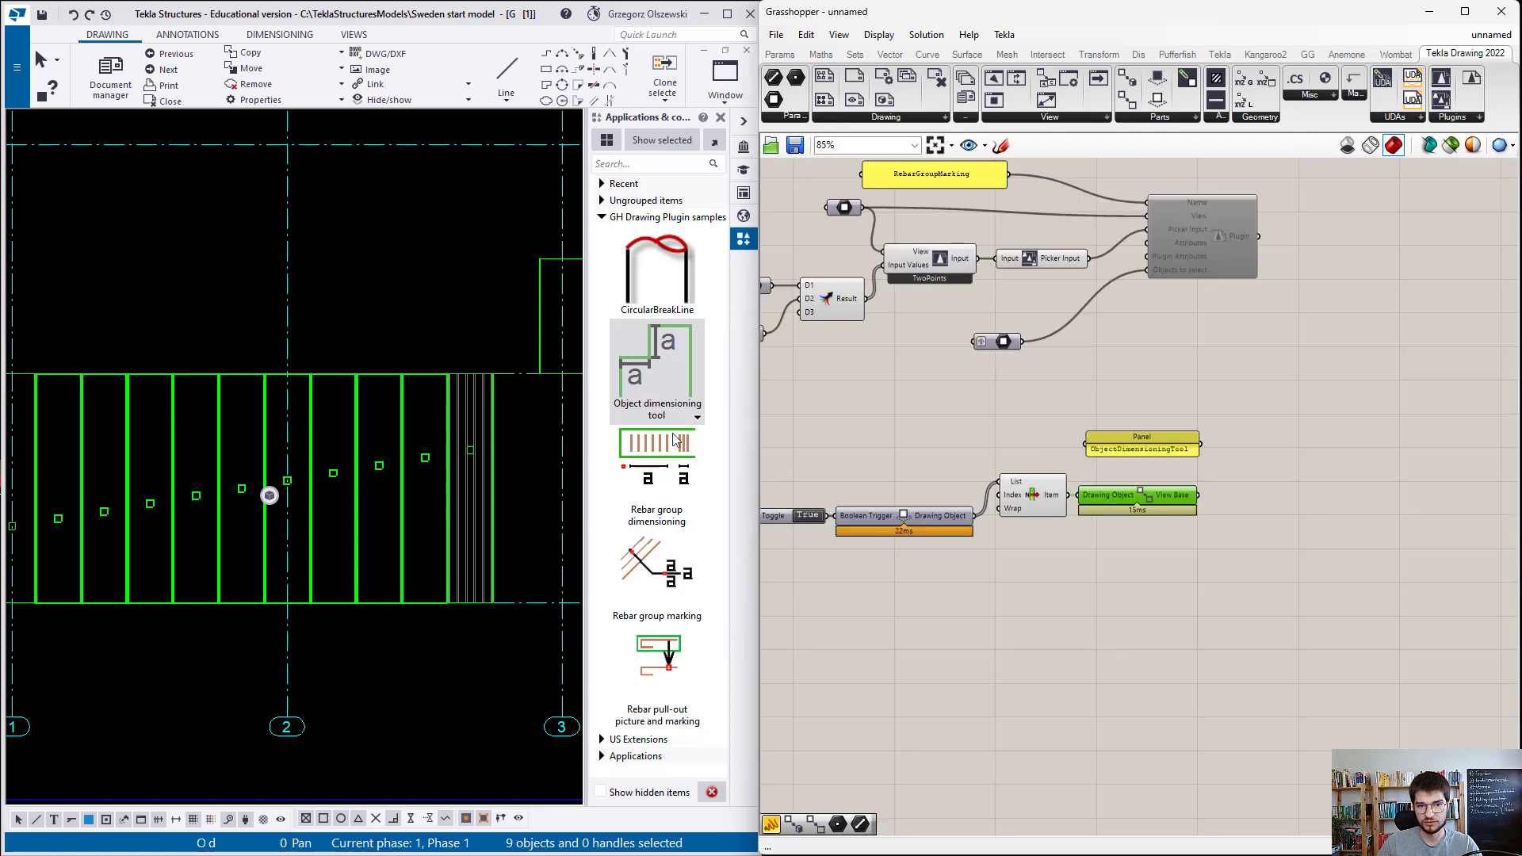
left_click(1069, 562)
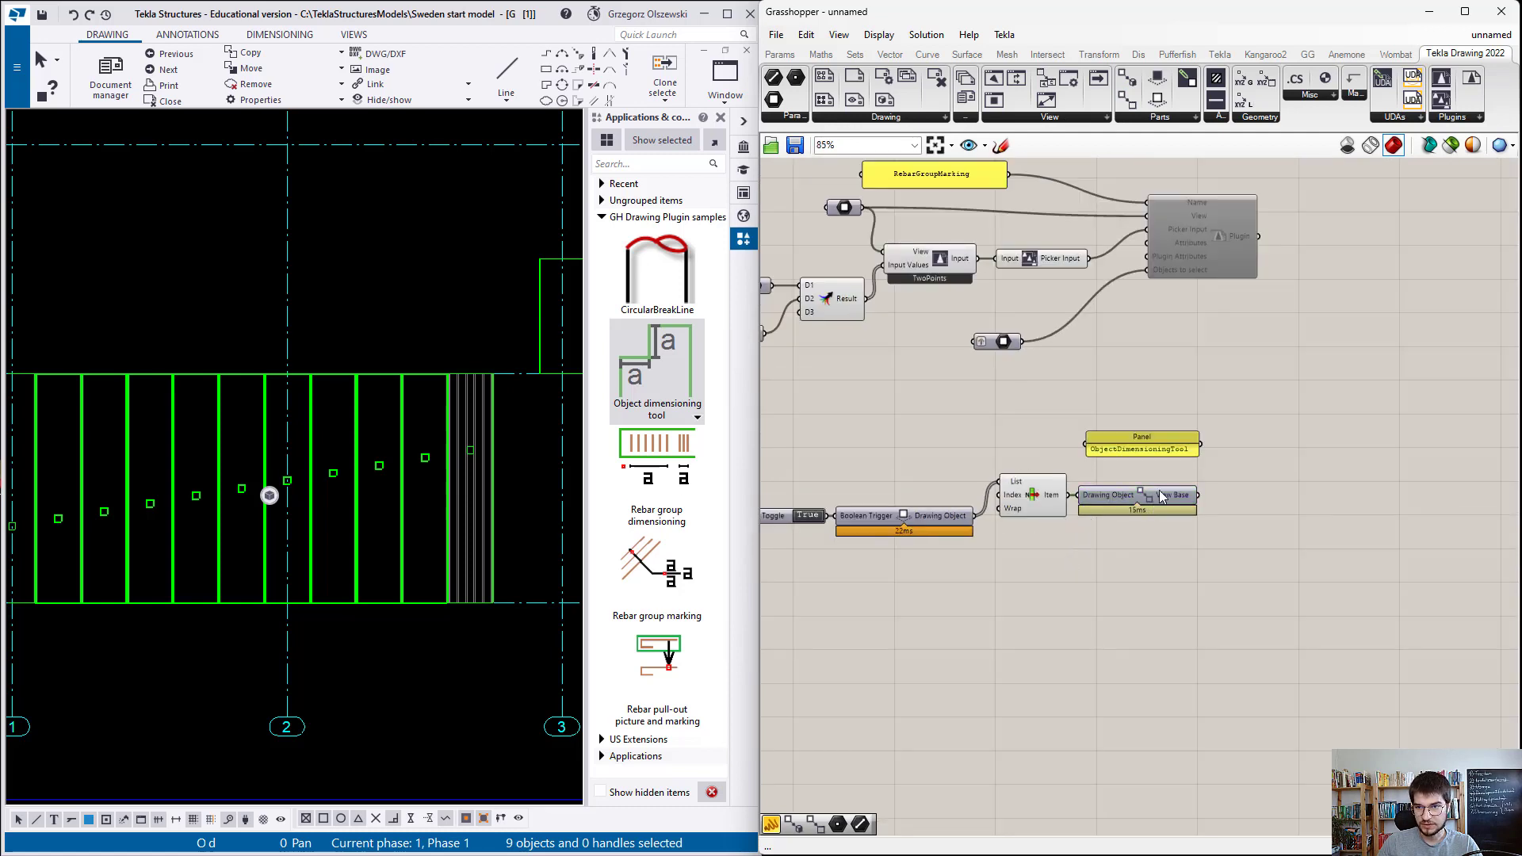
Step: Add a new Plugin component and connect the ObjectDimensioningTool Panel to Name and View Base to View
left_click_drag(1471, 79, 1348, 483)
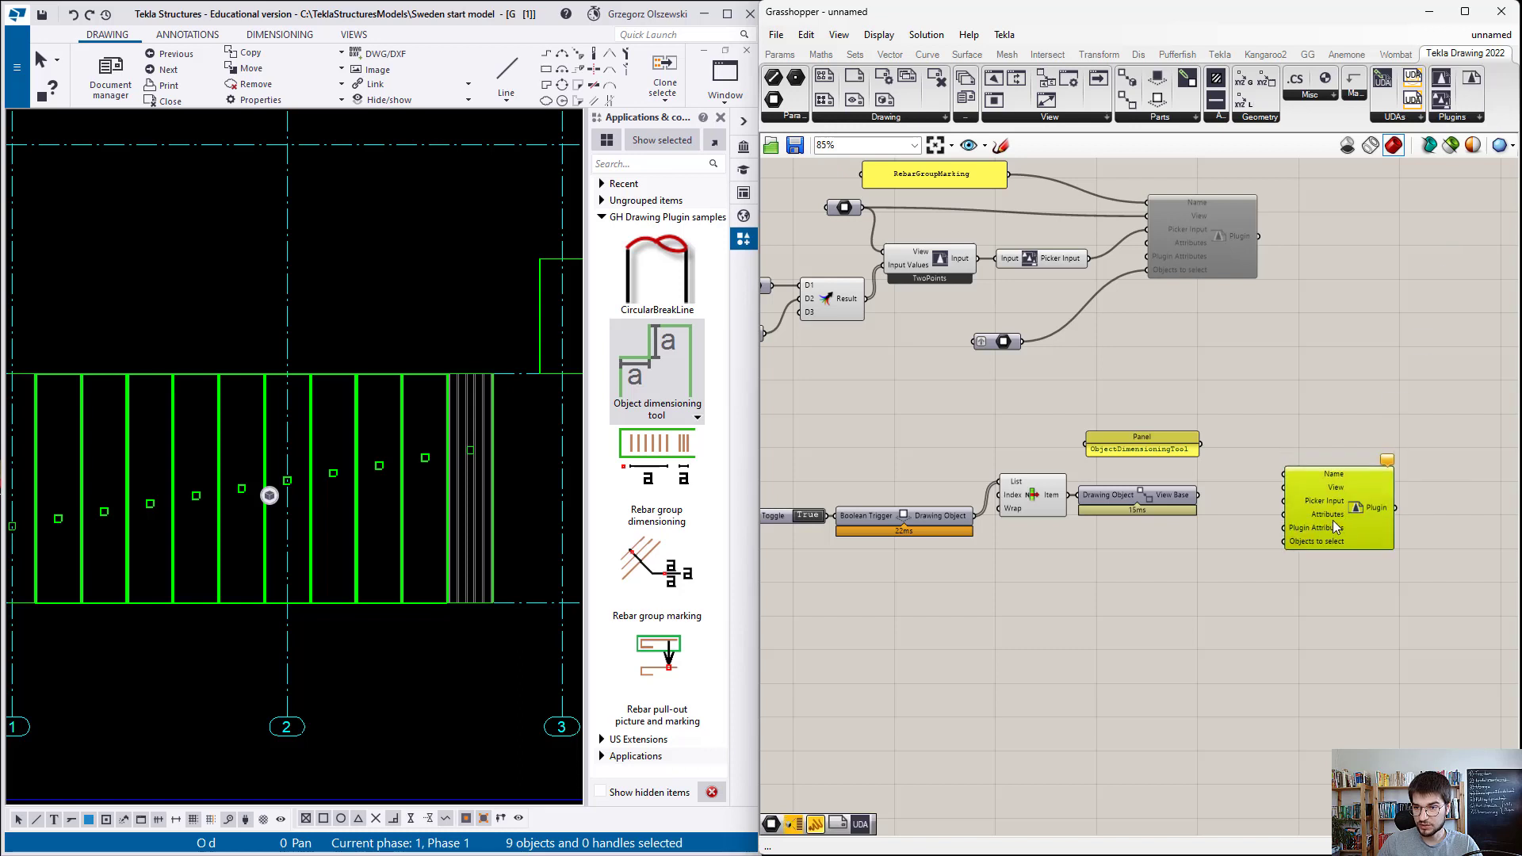
scroll(1240, 481, "up", 3)
left_click_drag(1174, 422, 1310, 472)
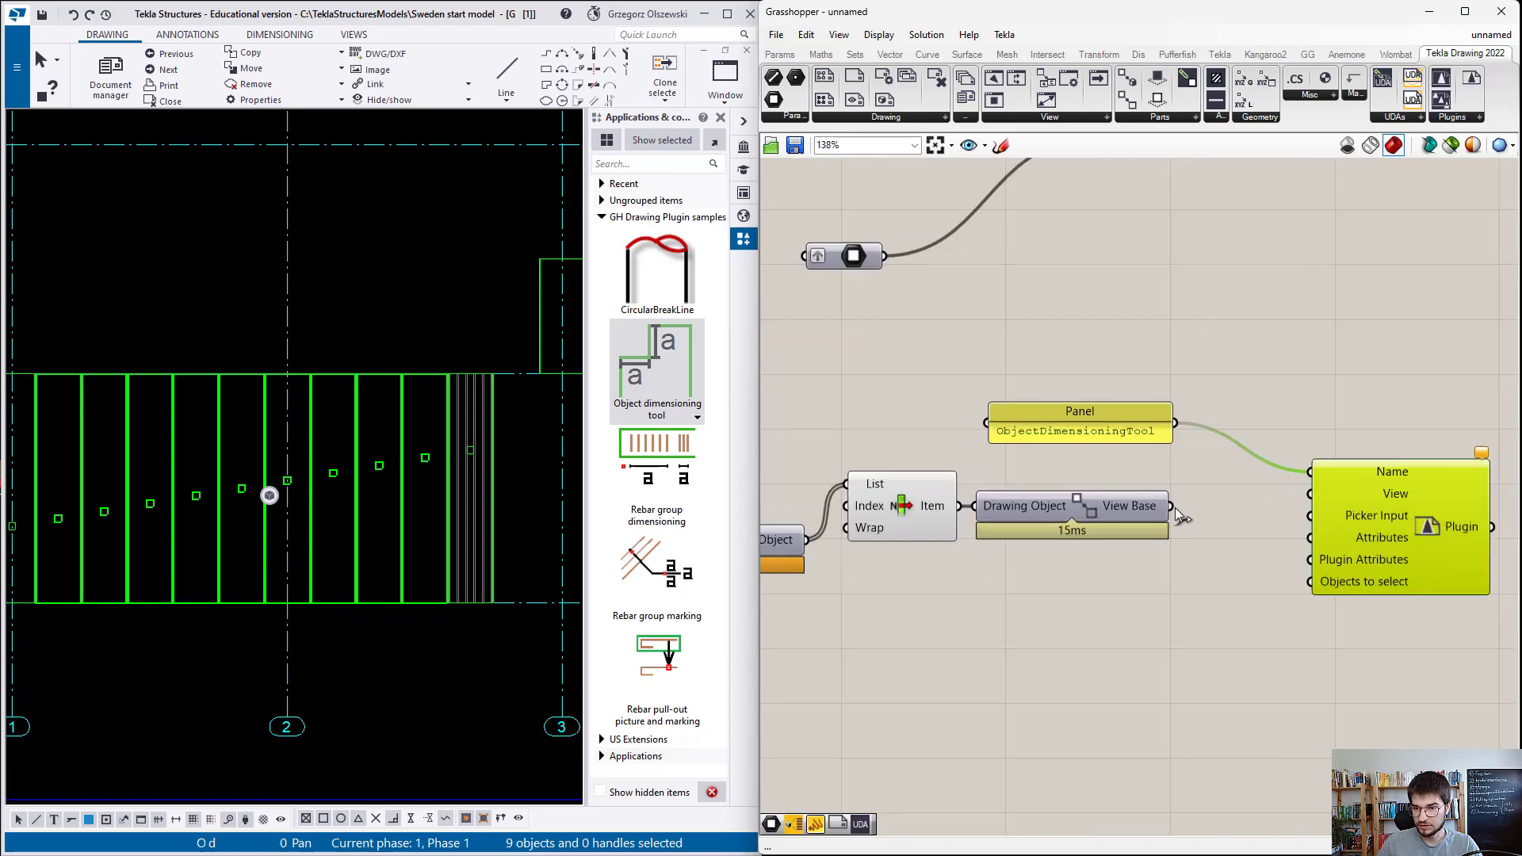
left_click_drag(1171, 506, 1347, 530)
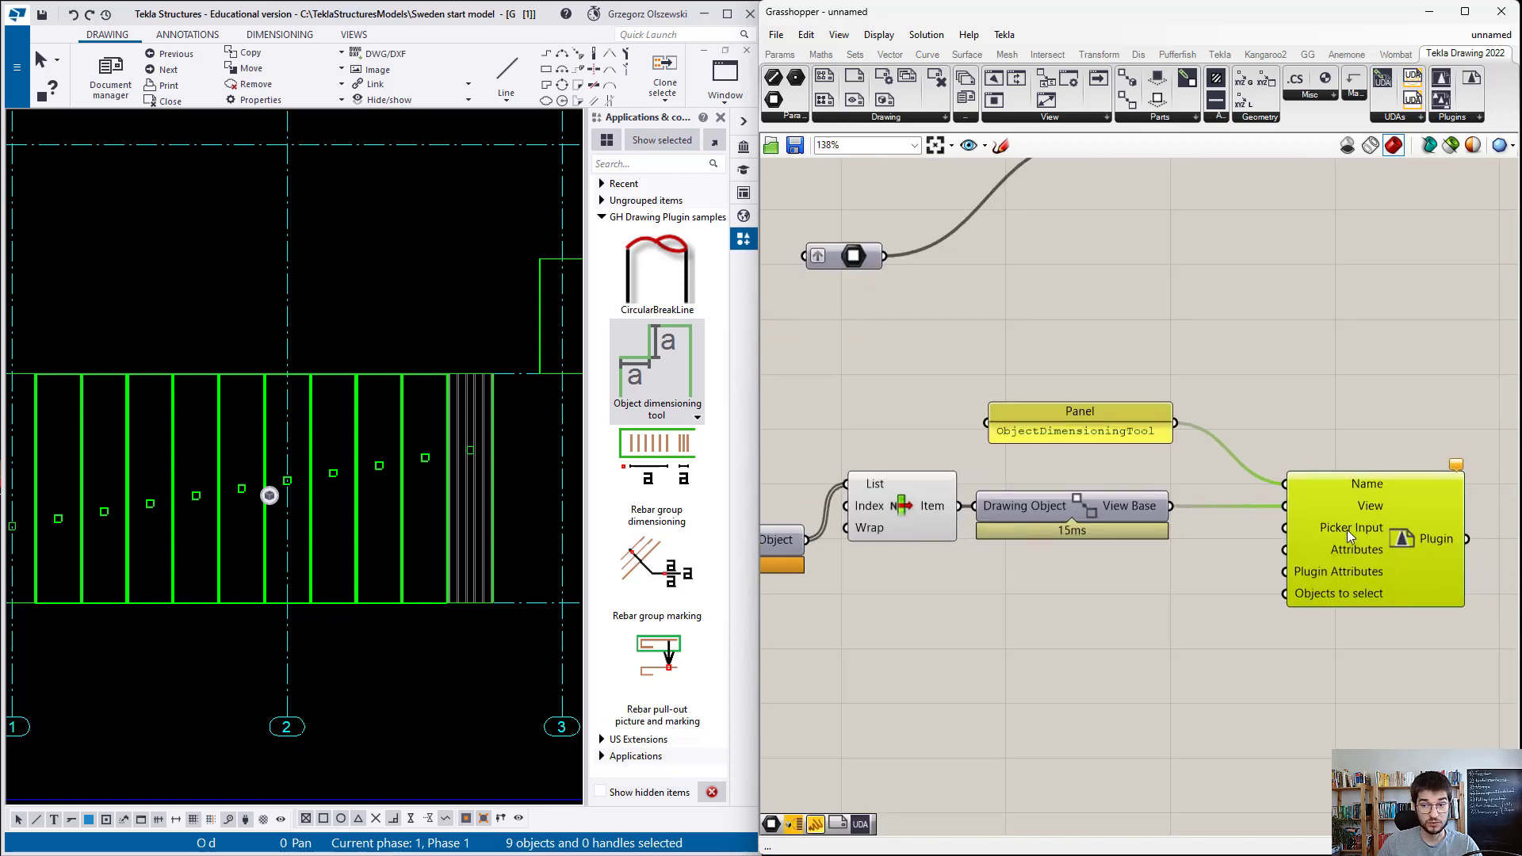
Step: Place an Input Type component below the View Base component and check its input options, keeping Drawing object input
scroll(1398, 255, "down", 2)
scroll(1106, 540, "up", 2)
left_click(1066, 543)
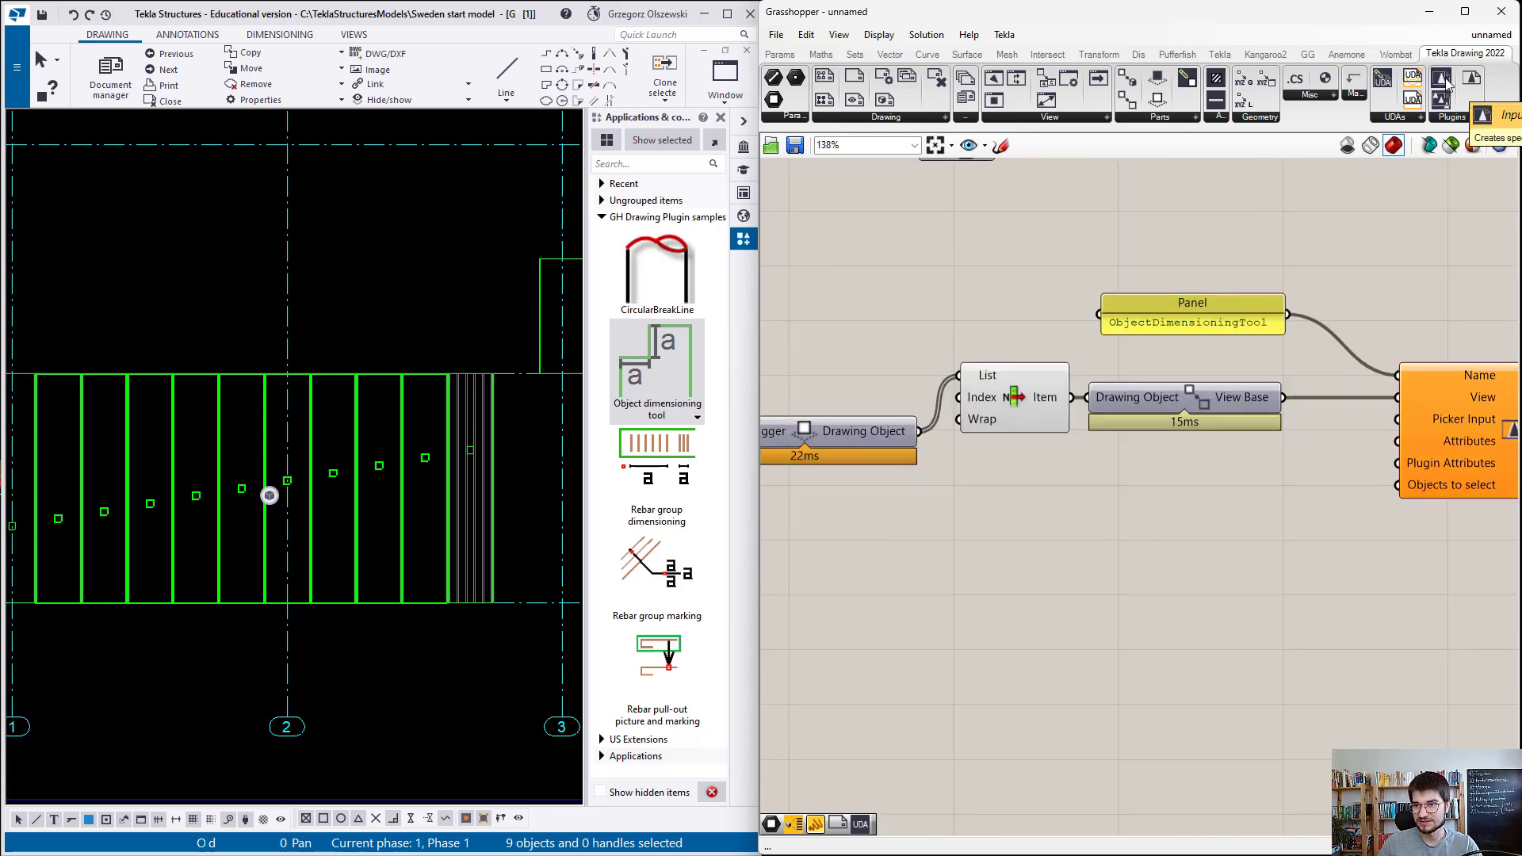
left_click_drag(1444, 85, 1074, 550)
scroll(1106, 523, "up", 3)
right_click(1049, 583)
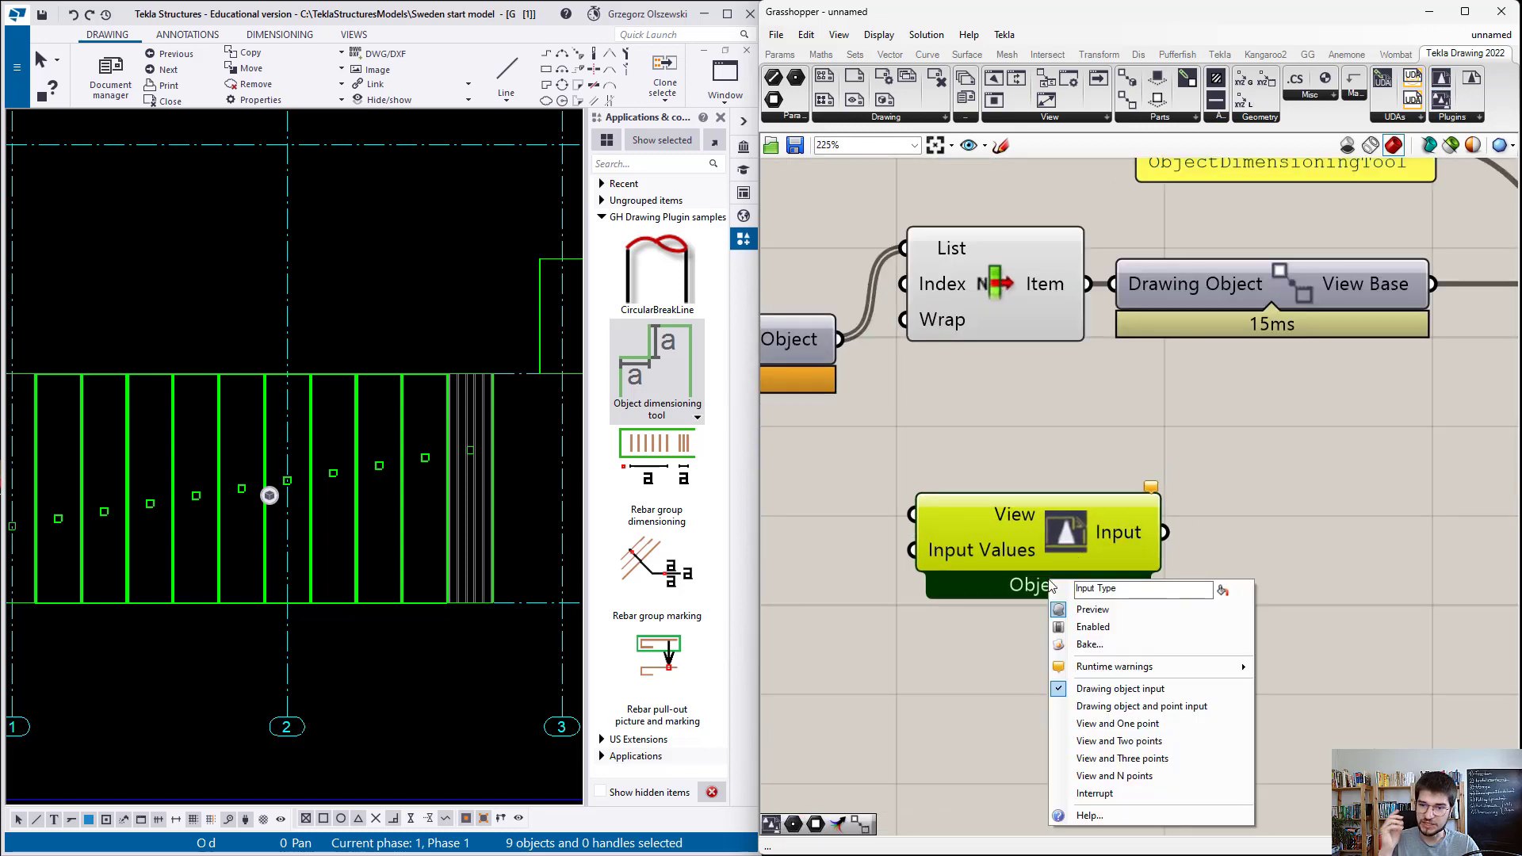
left_click(1096, 443)
scroll(916, 501, "down", 3)
Step: Position the Object input component below the Plugin, connecting View Base to View and the selected drawing objects to Input Values
left_click_drag(915, 501, 1144, 514)
left_click_drag(1380, 420, 1481, 401)
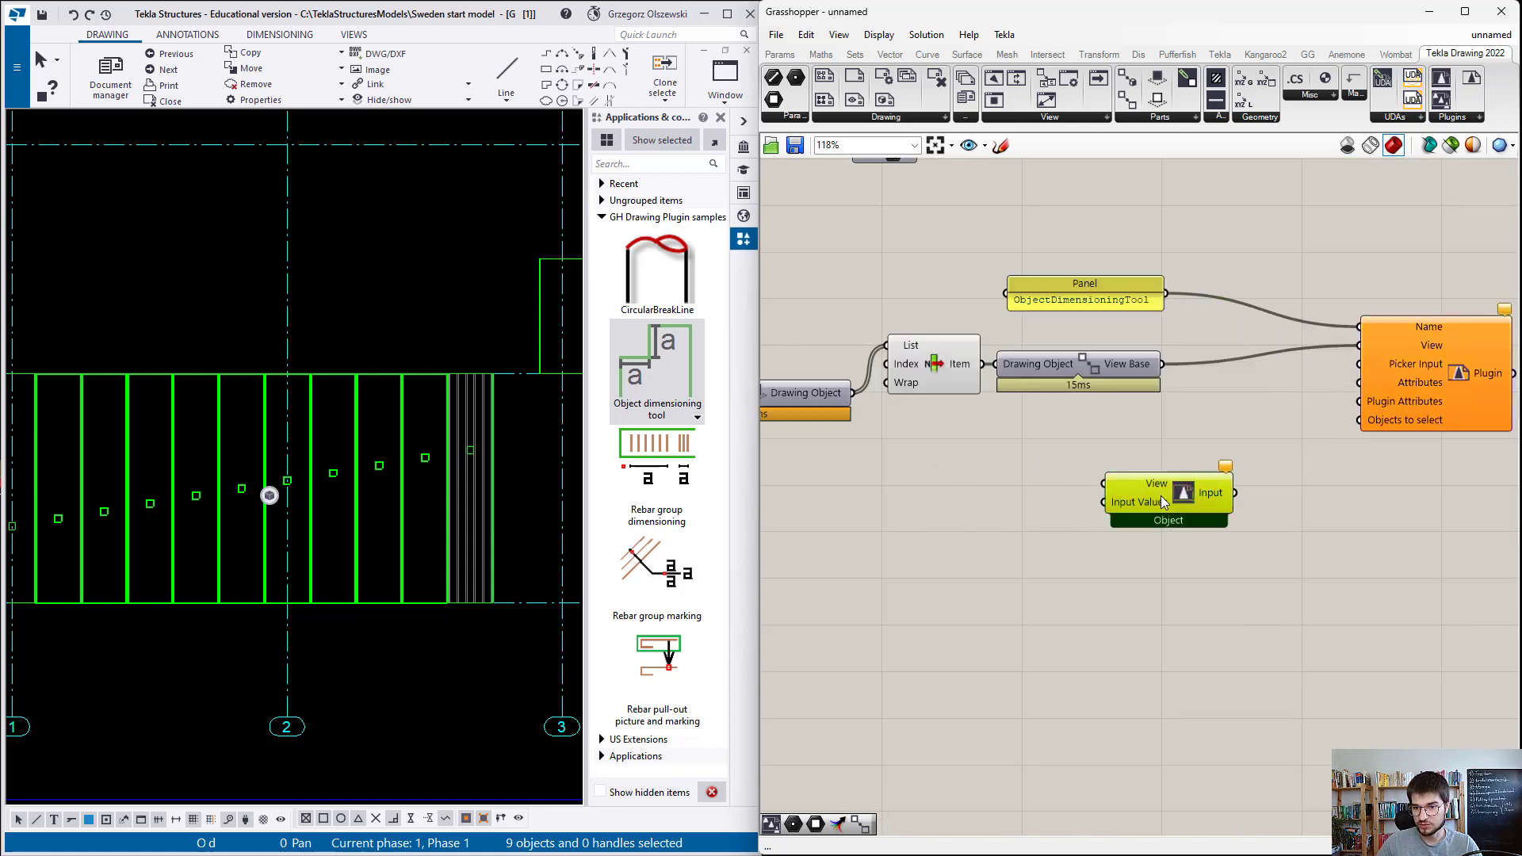
left_click_drag(1160, 496, 1218, 463)
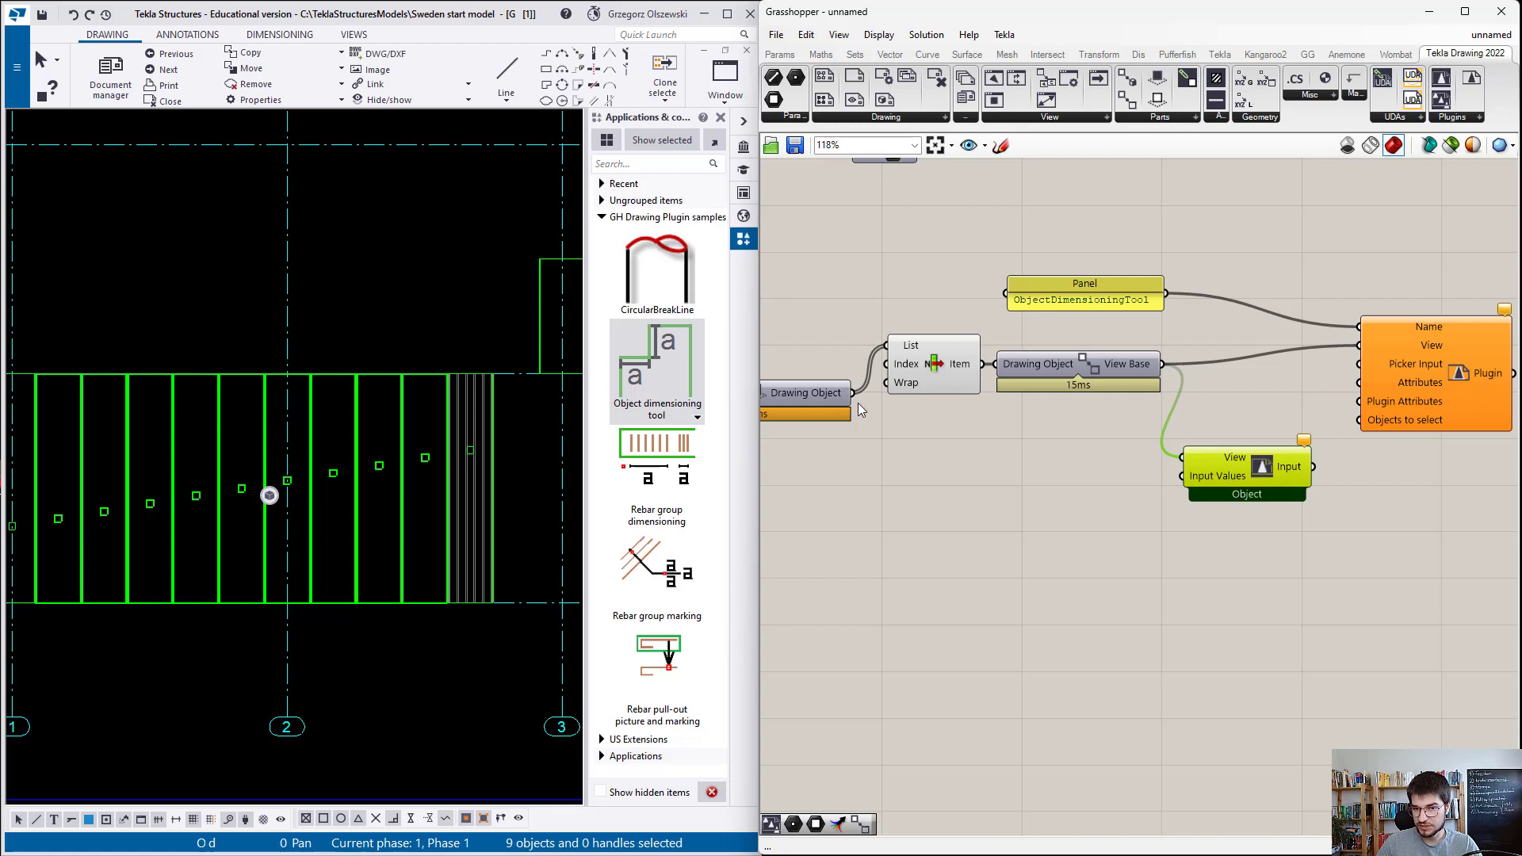
left_click_drag(853, 400, 1181, 476)
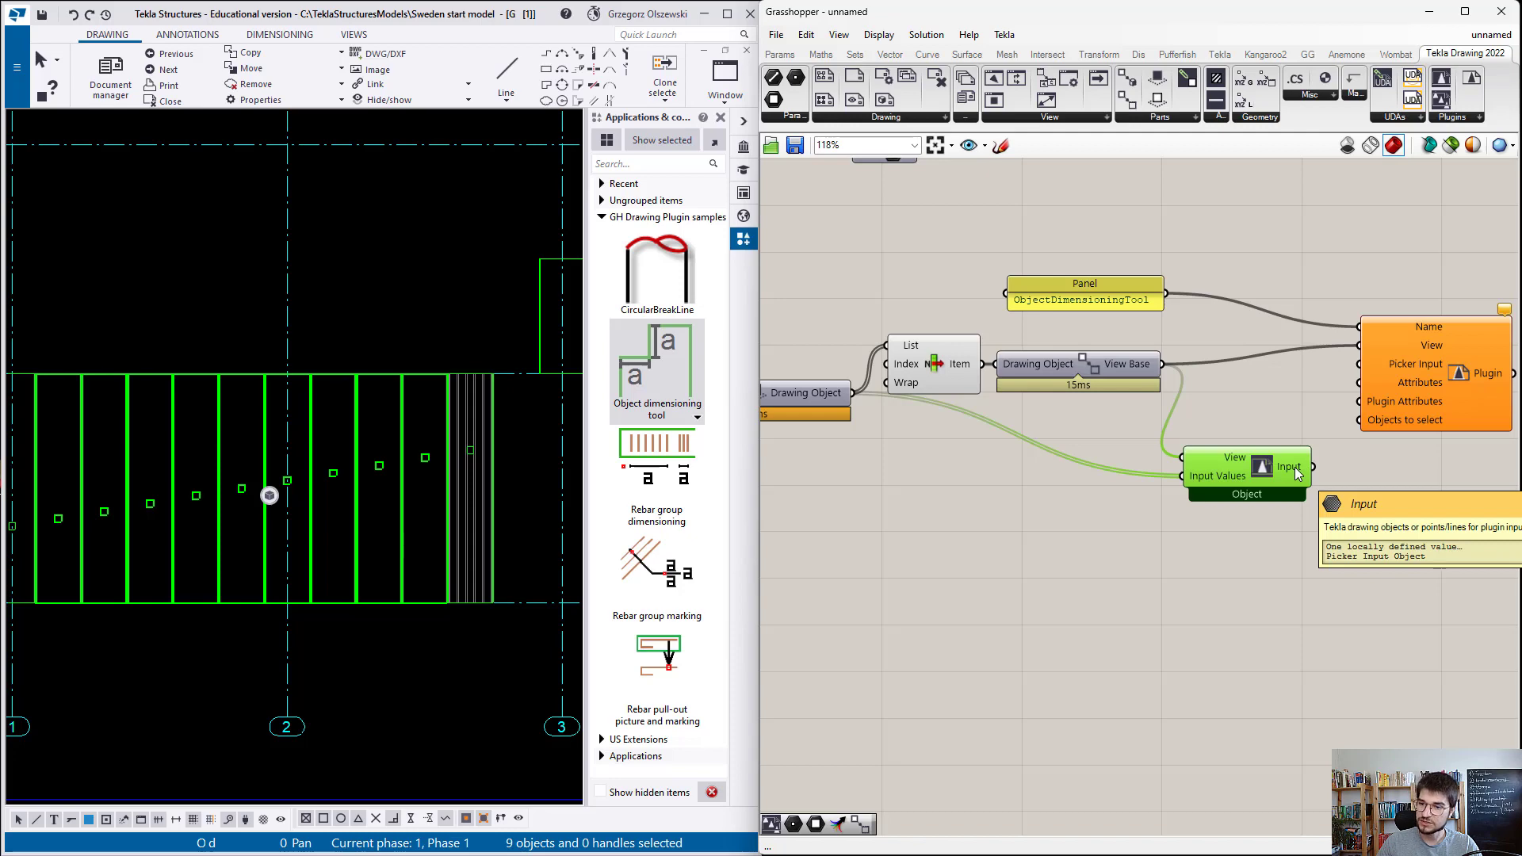
Step: Move the Plugin component slightly up and graft the Input Values of the Object input component
right_click_drag(1097, 484, 991, 501)
left_click_drag(1358, 407, 1353, 358)
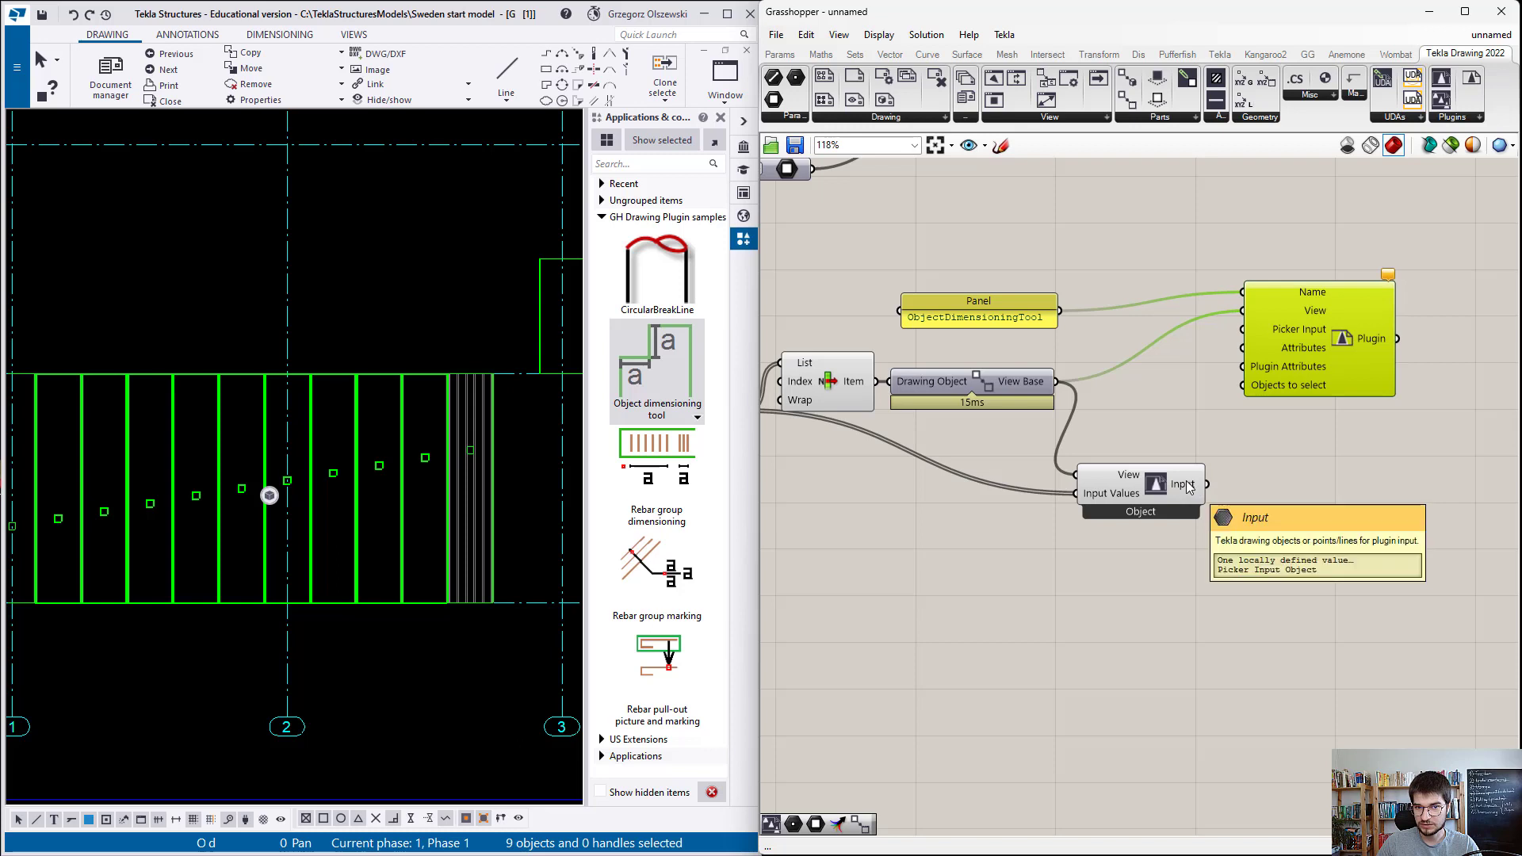
scroll(1167, 493, "up", 4)
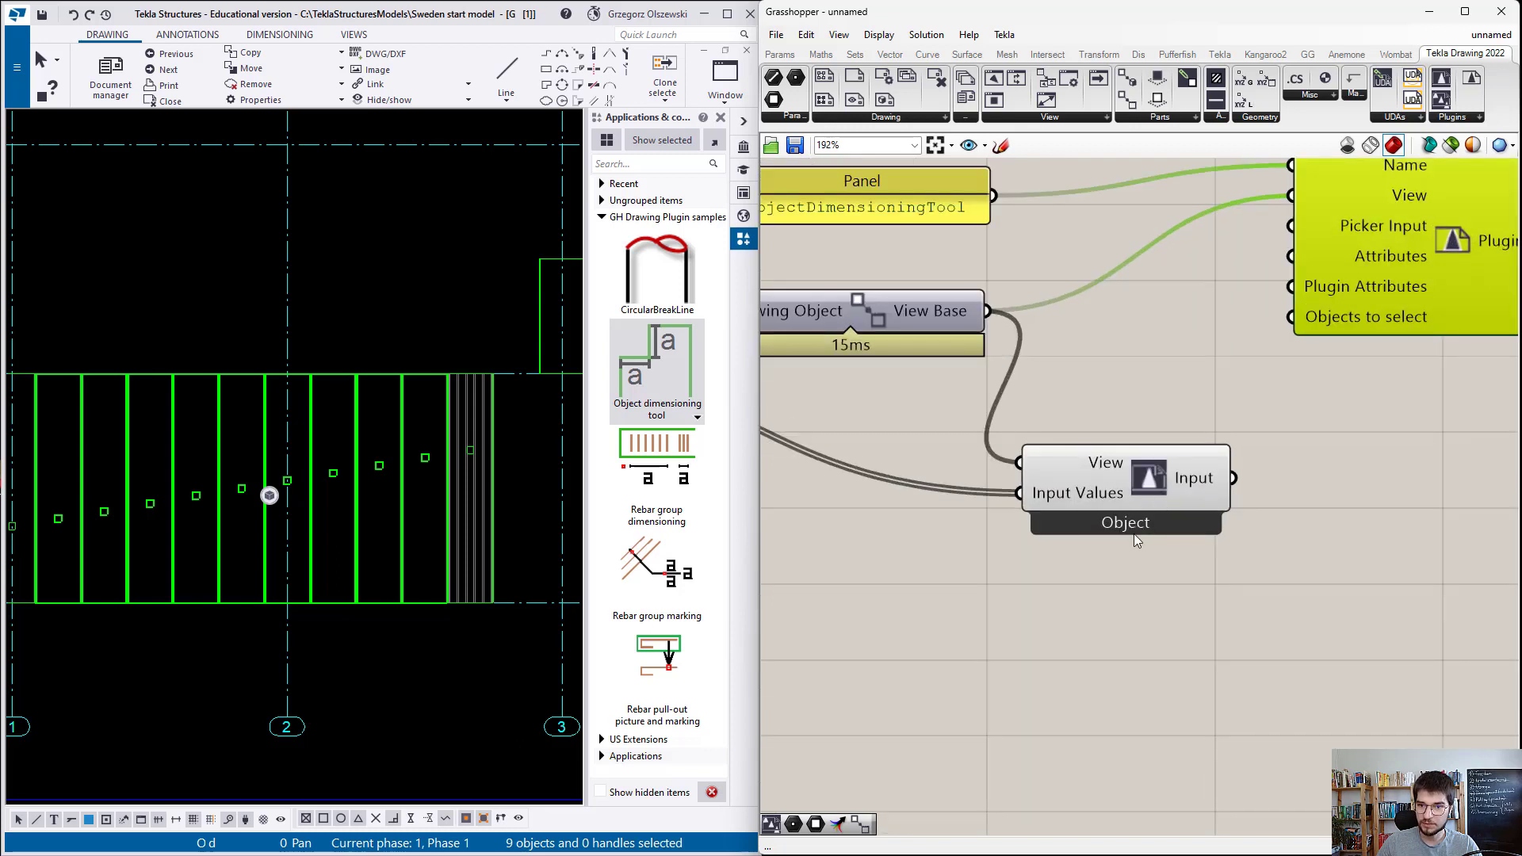
mouse_move(1092, 499)
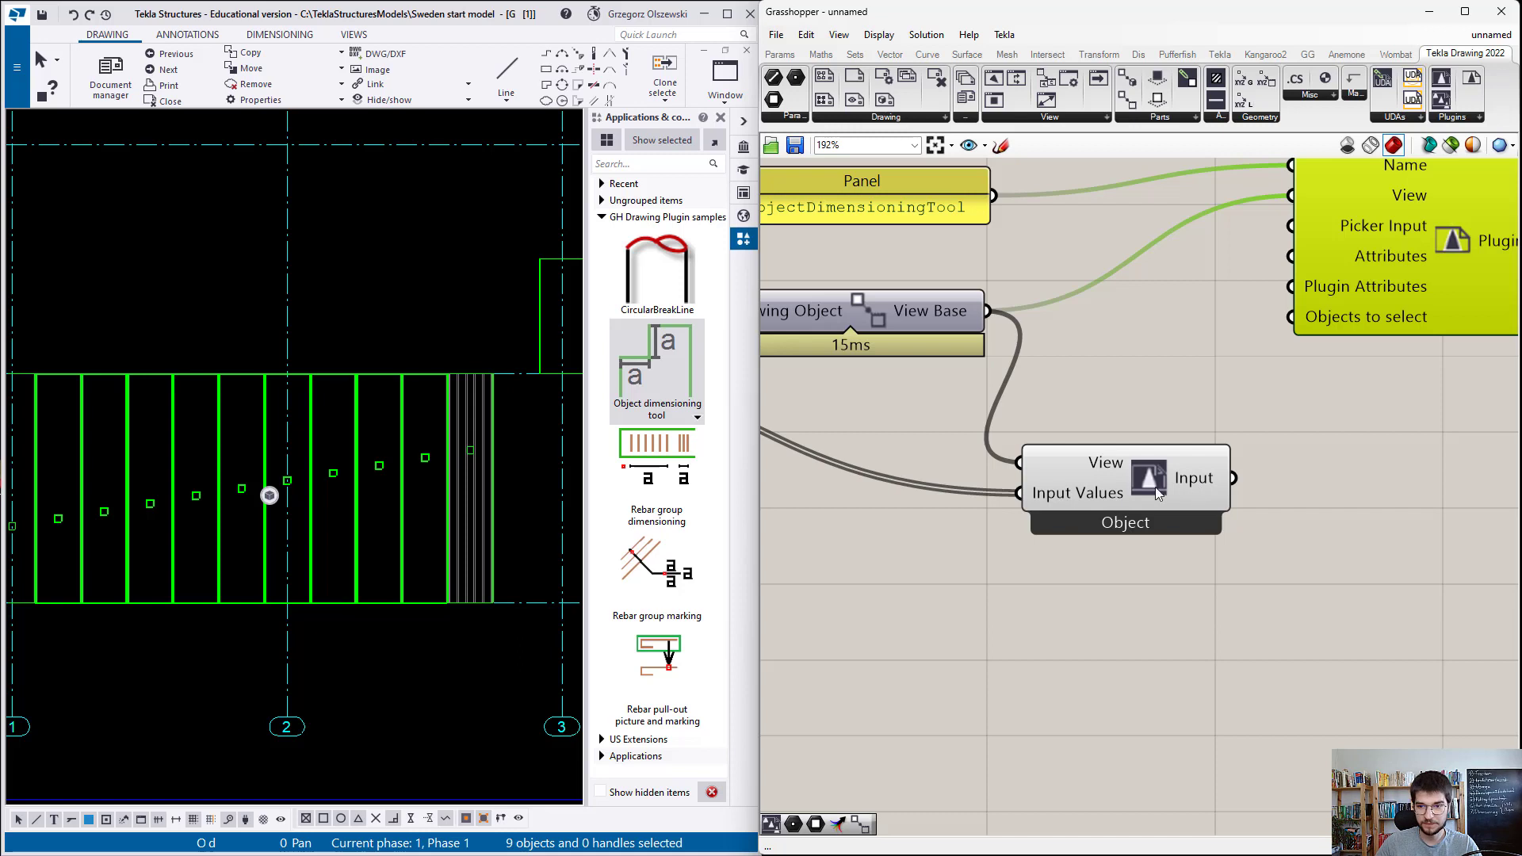
right_click(1073, 492)
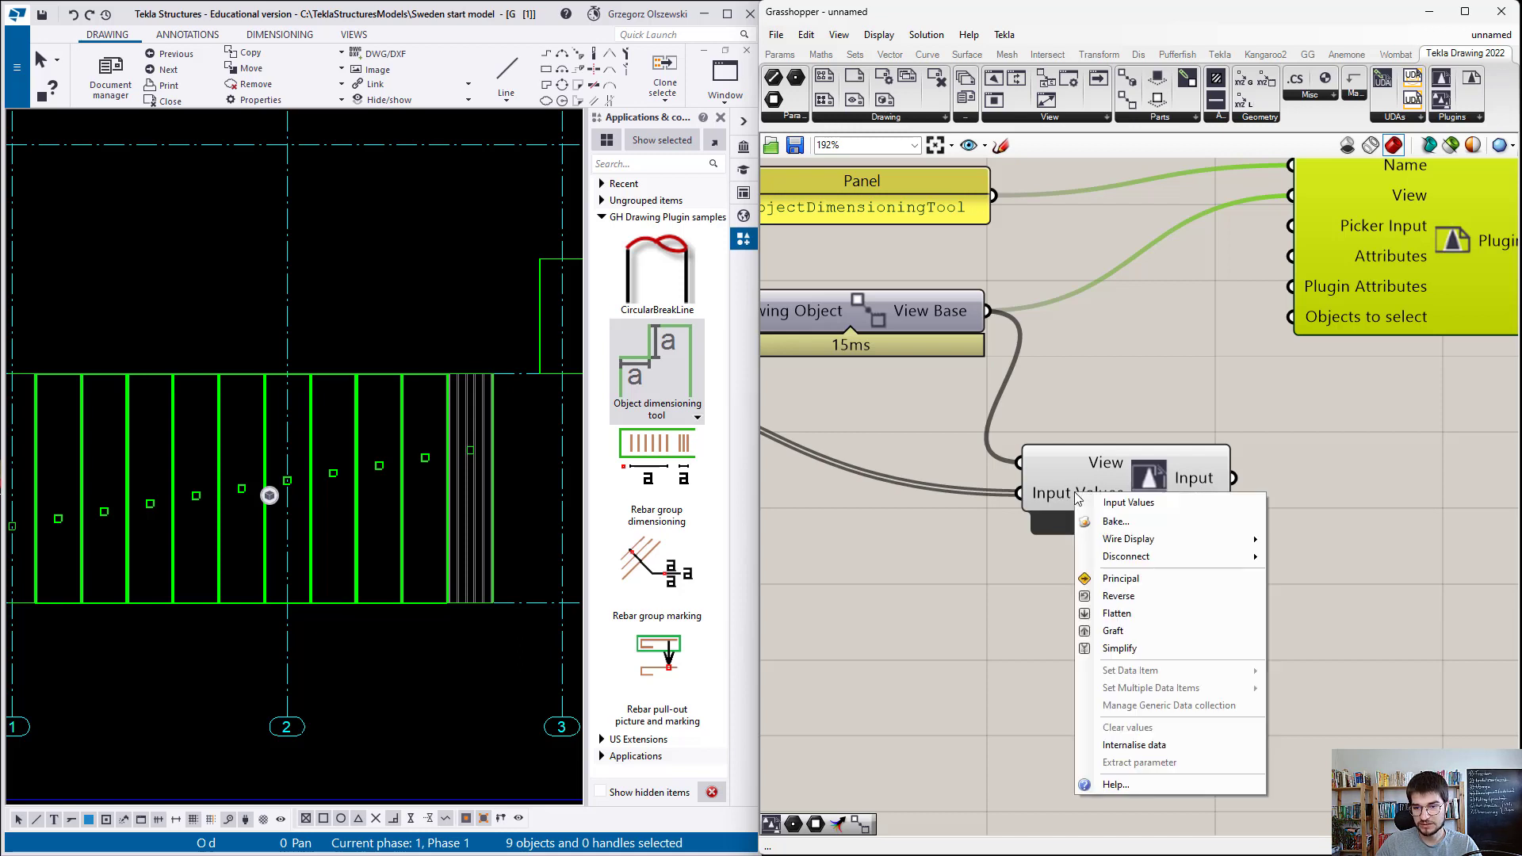
left_click(1144, 629)
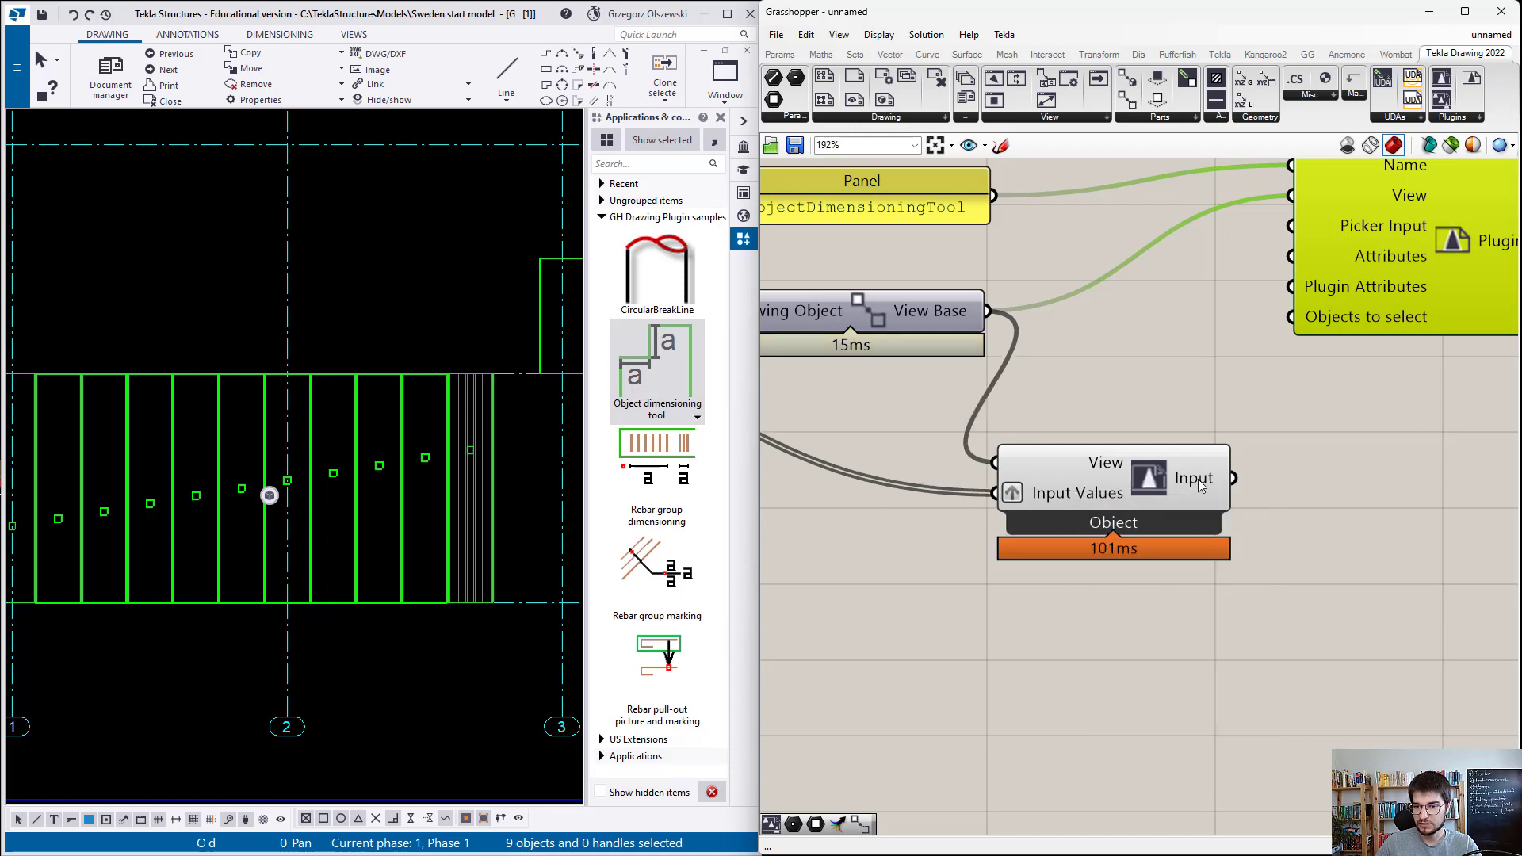
Step: Add a Panel beside the Object input component, connect it to the Input output, and enlarge it to read the whole list
double_click(1276, 538)
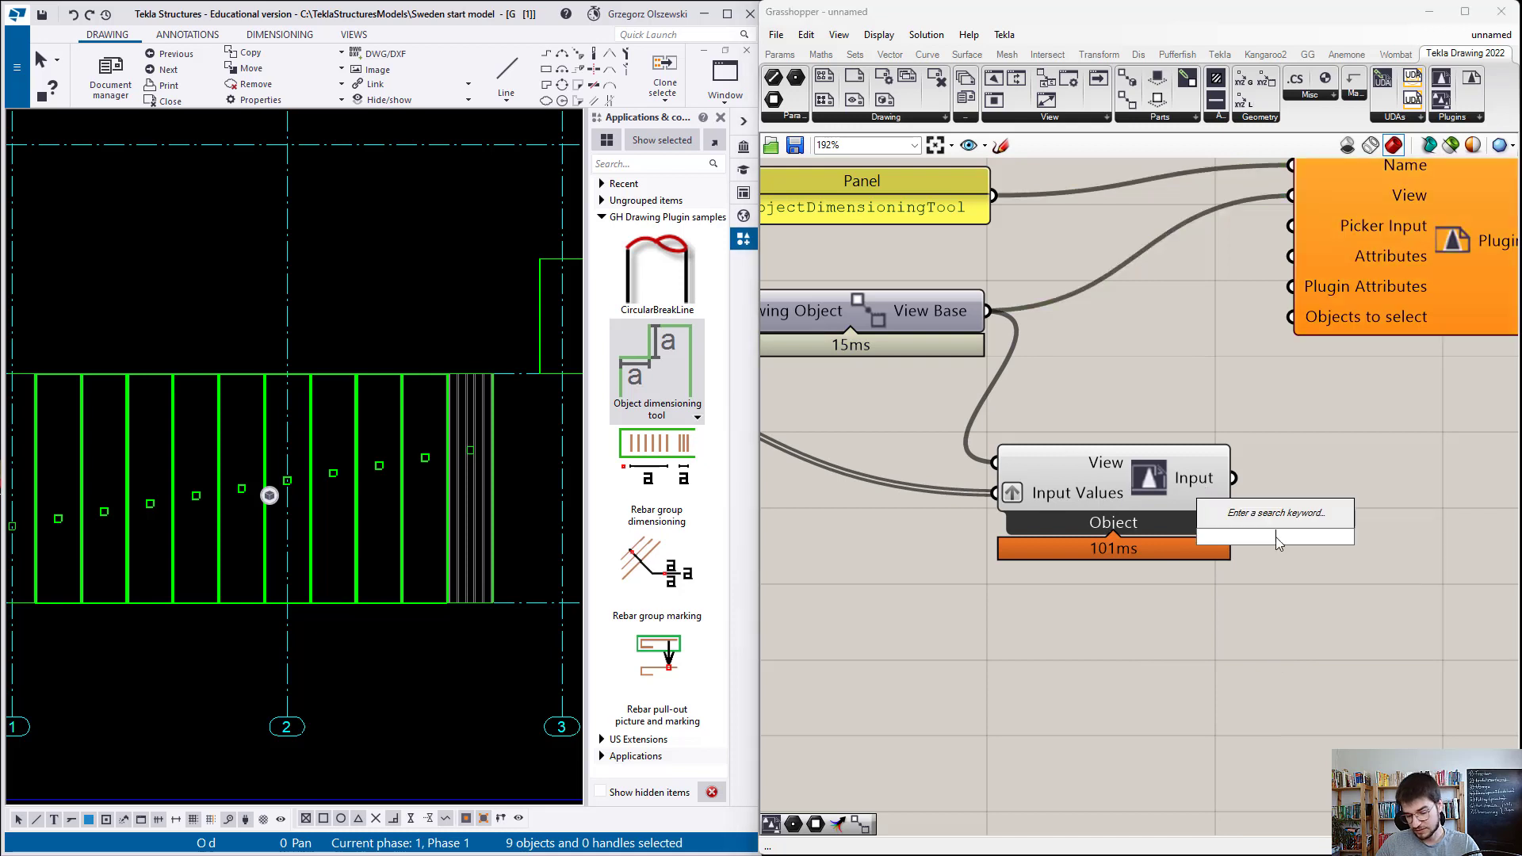
type("//")
key("Return")
left_click_drag(1276, 539, 1424, 543)
left_click_drag(1233, 479, 1297, 539)
left_click_drag(1143, 502, 1126, 515)
scroll(1125, 514, "down", 3)
left_click(1278, 560)
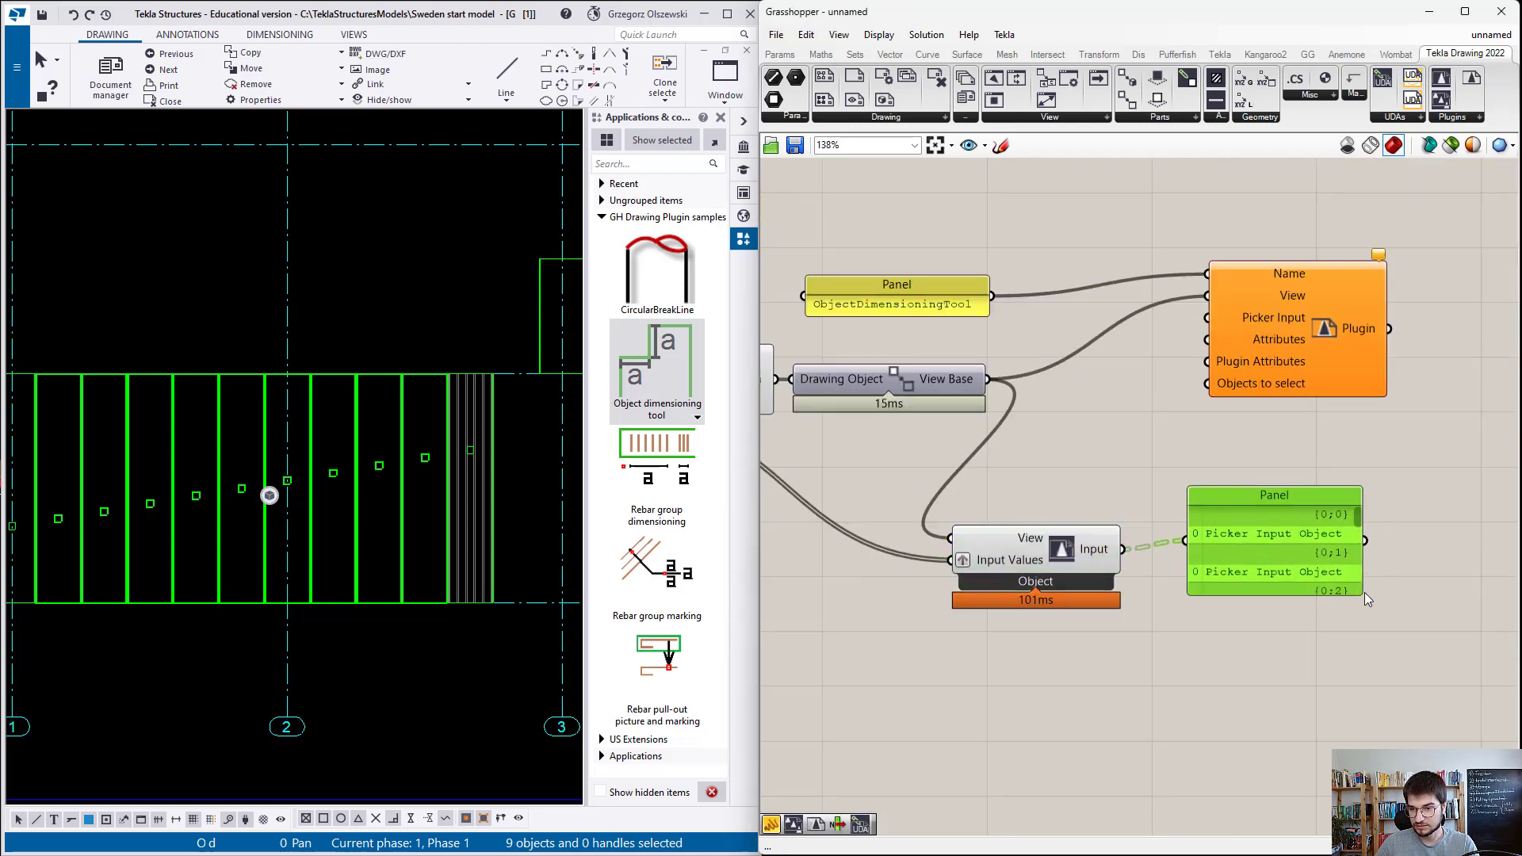
left_click_drag(1364, 592, 1471, 803)
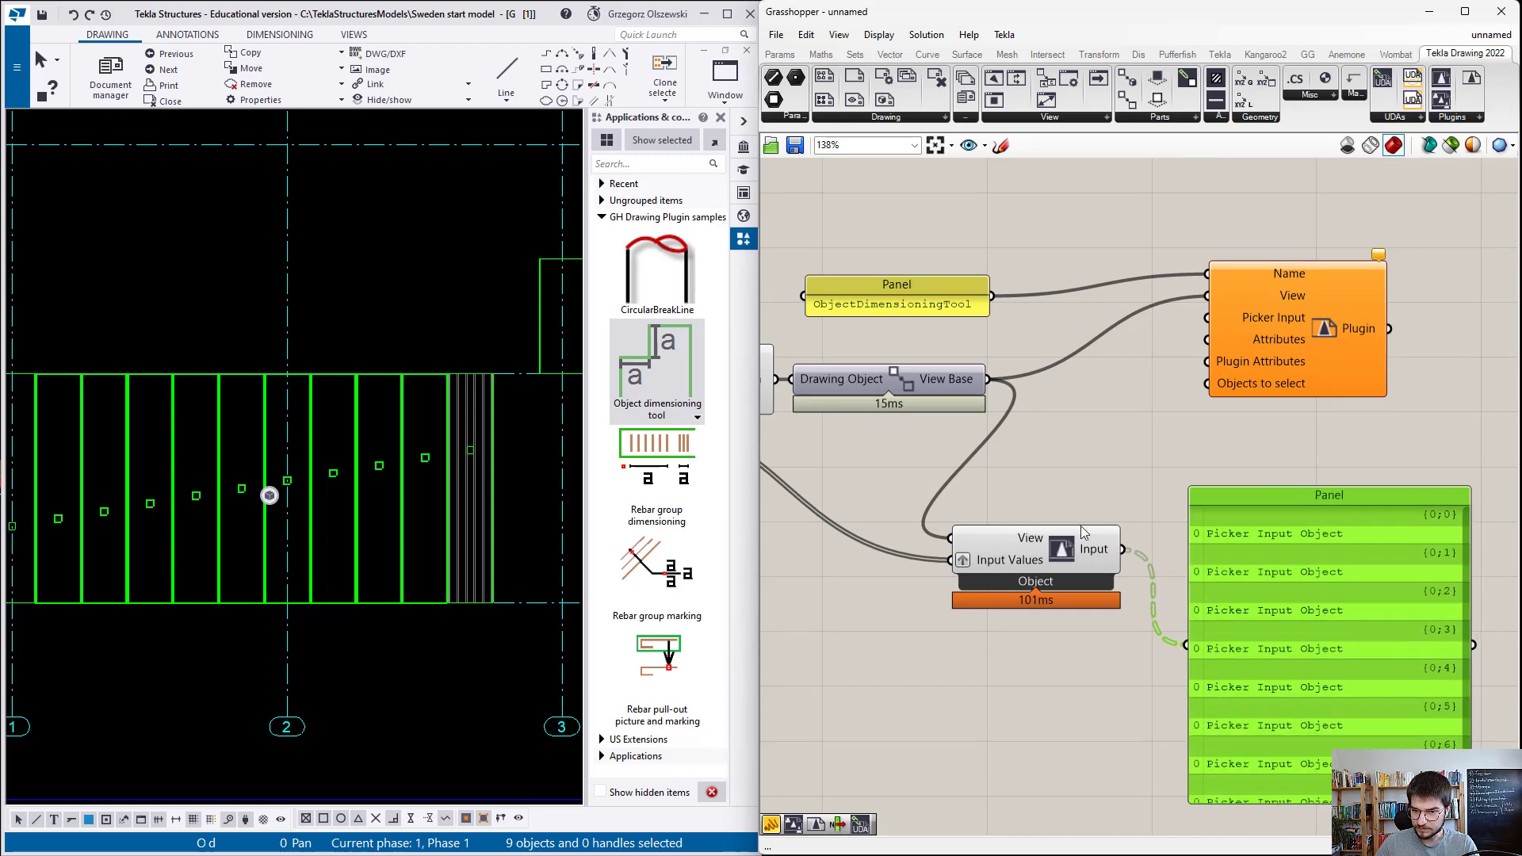
Step: Flatten the Input output of the Object input component and spread out the connected Panel and the Plugin
right_click(1092, 547)
left_click(1134, 633)
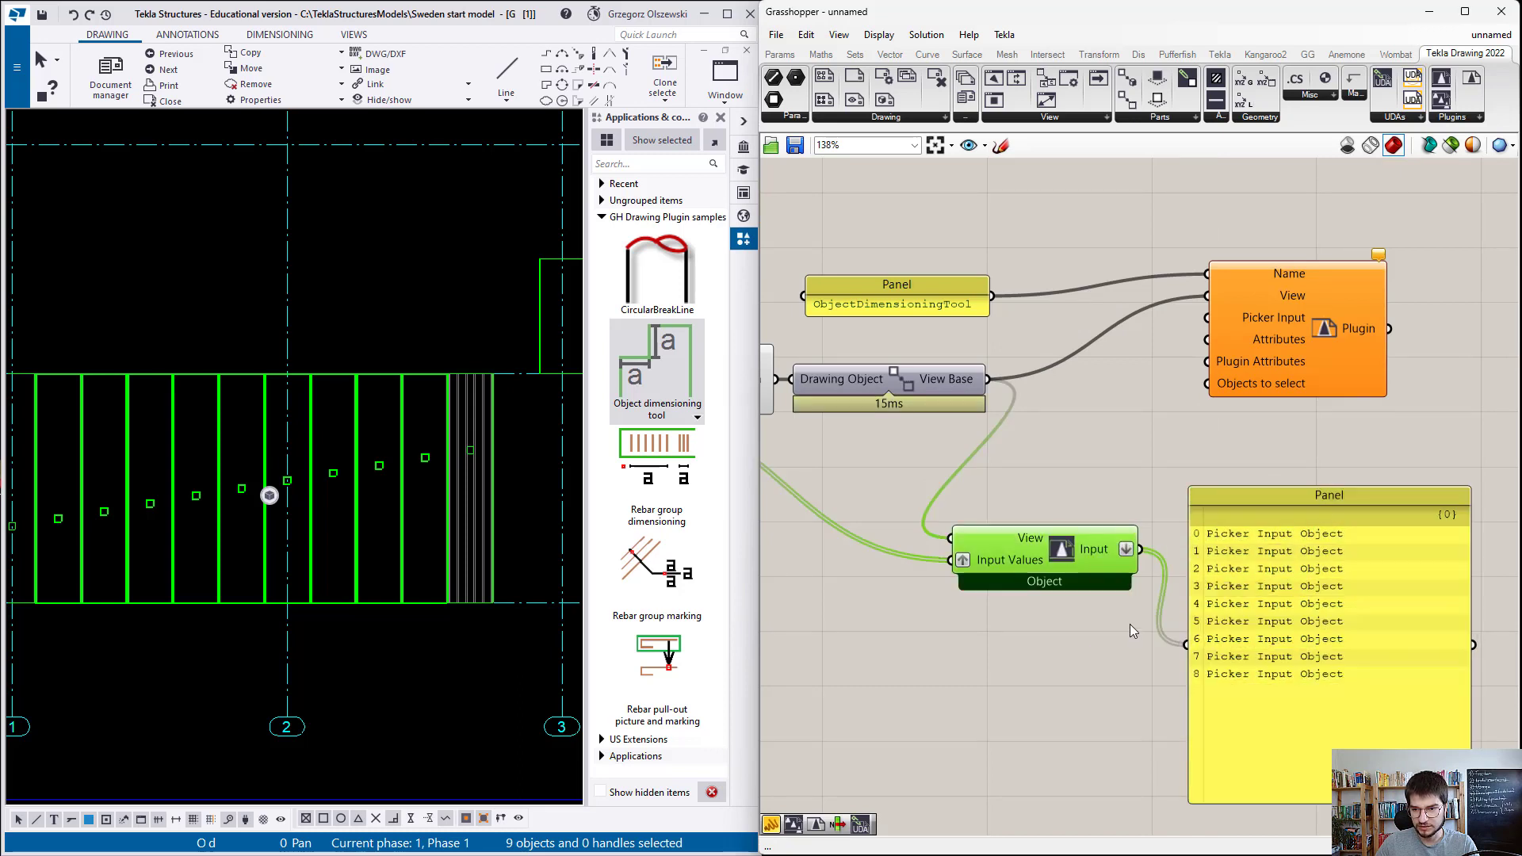
left_click_drag(1264, 587, 1253, 493)
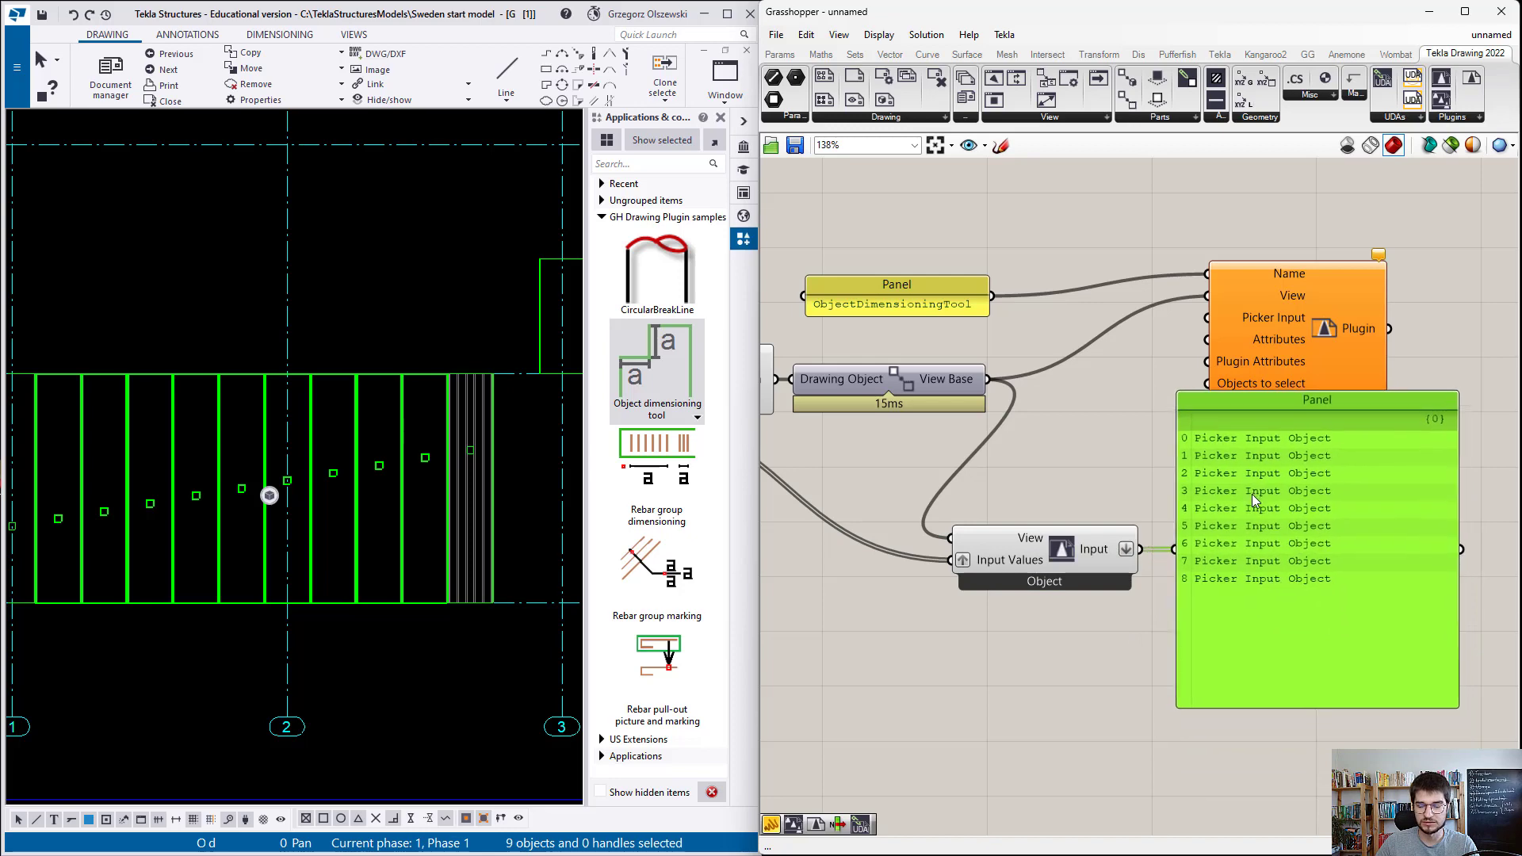
scroll(1268, 547, "down", 3)
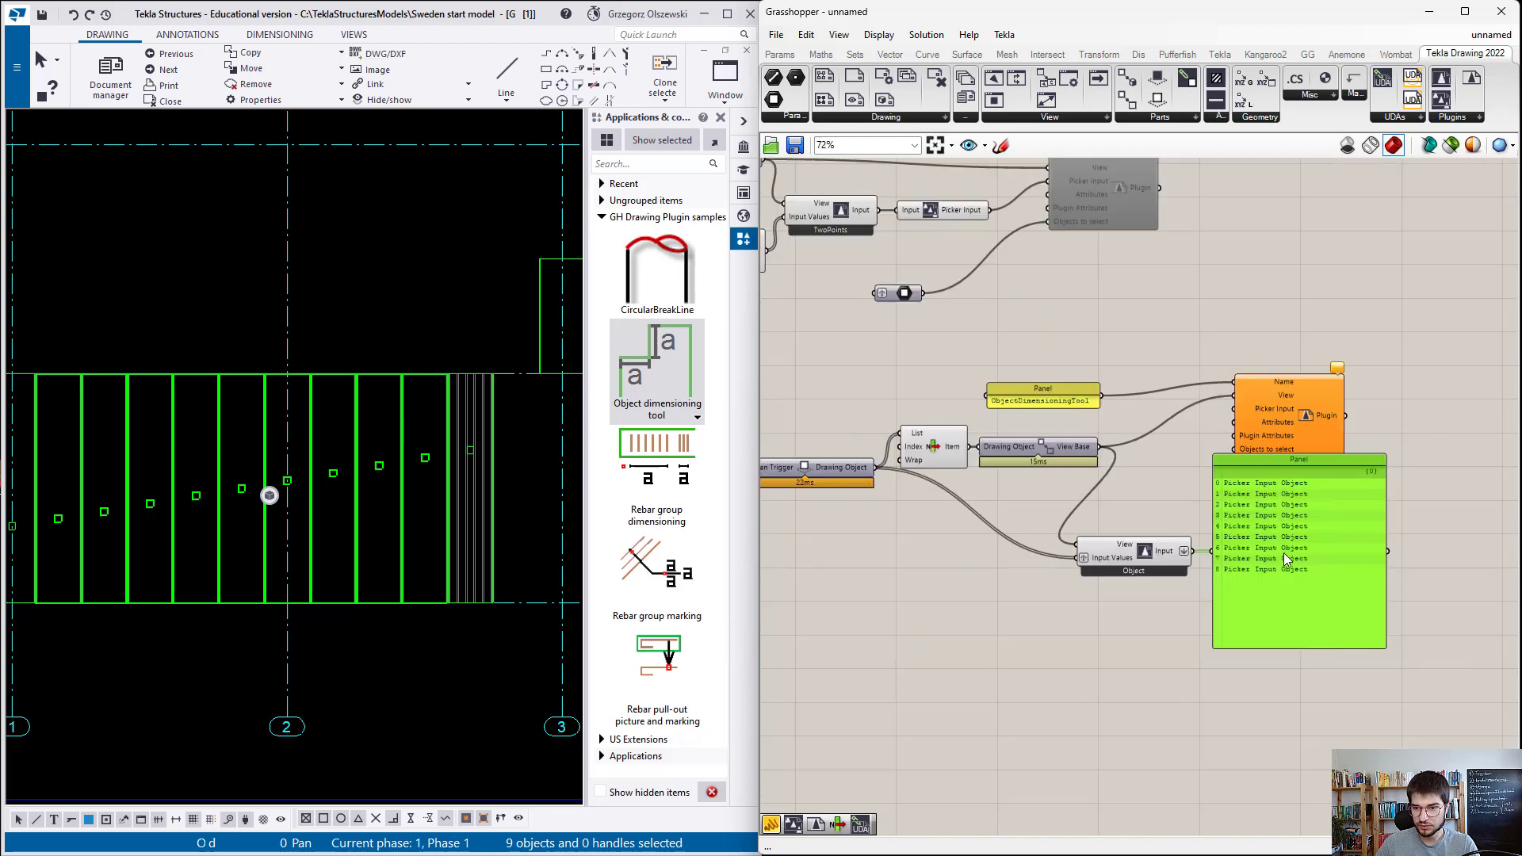
scroll(1284, 553, "up", 3)
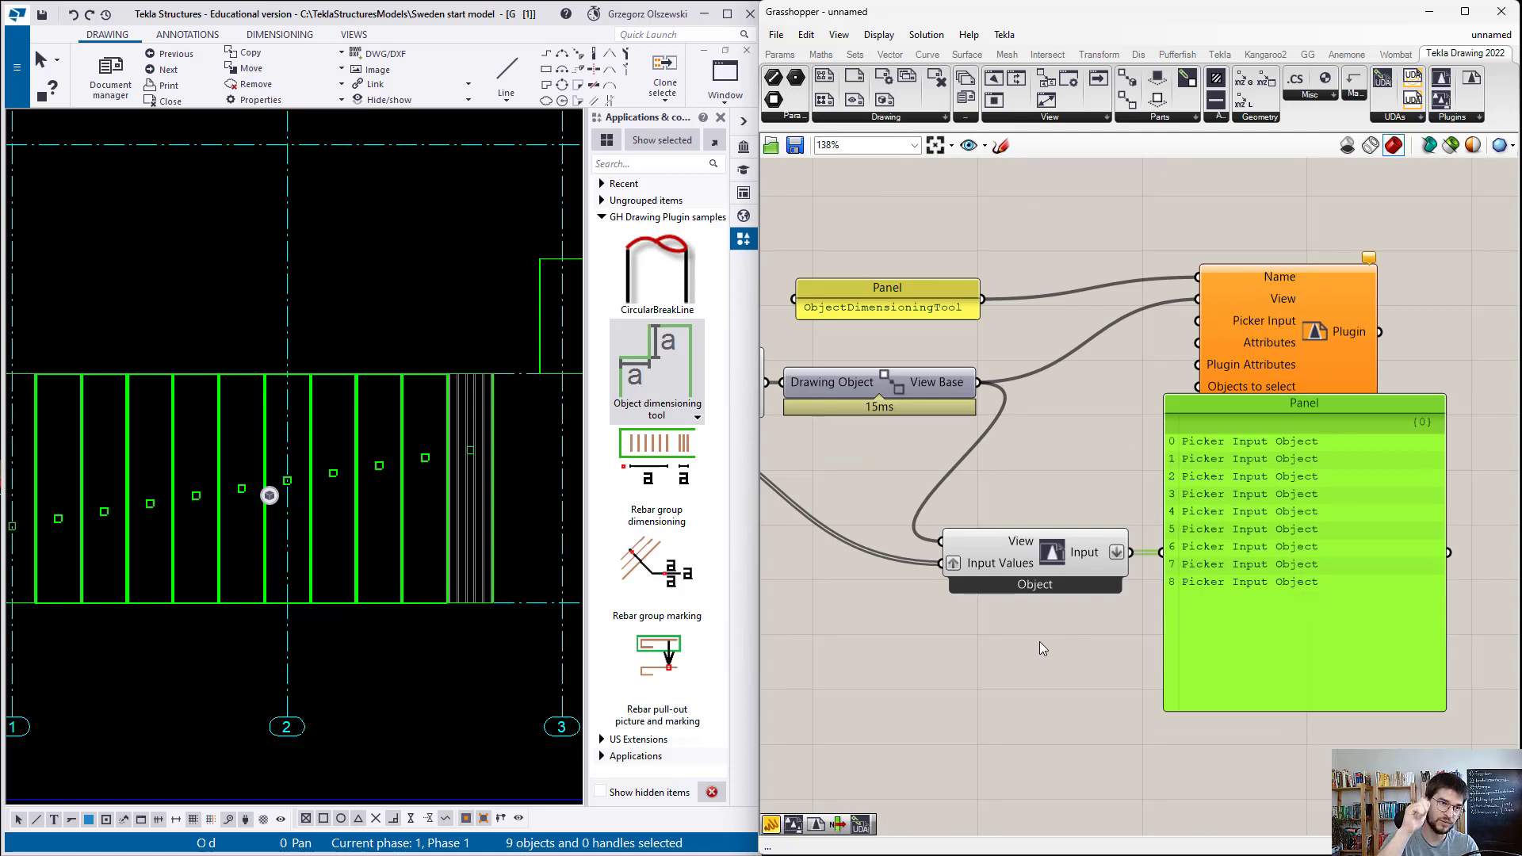
scroll(1039, 641, "down", 3)
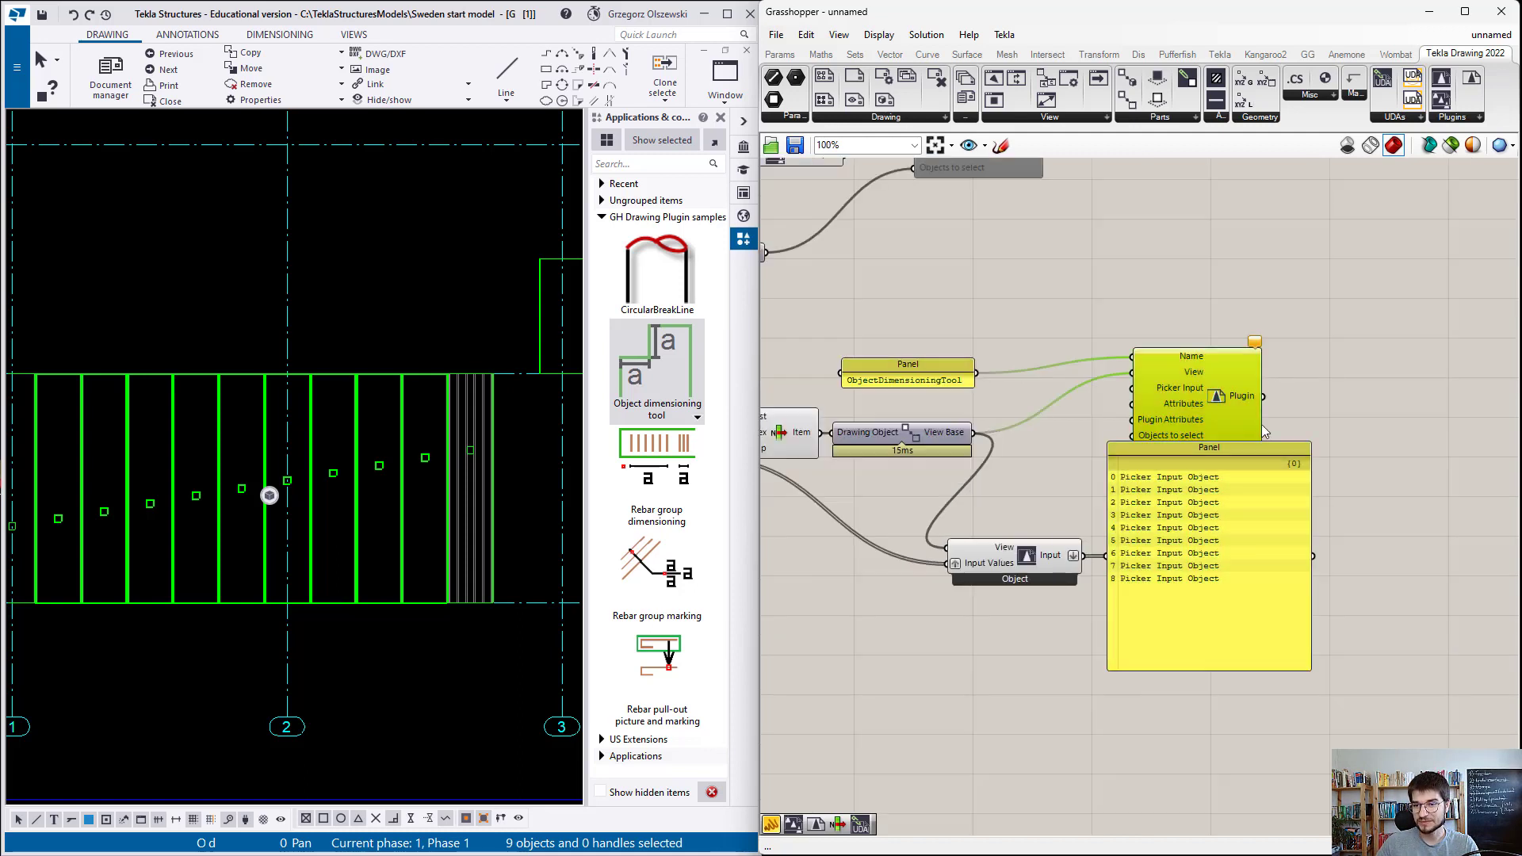
left_click_drag(1262, 425, 1347, 416)
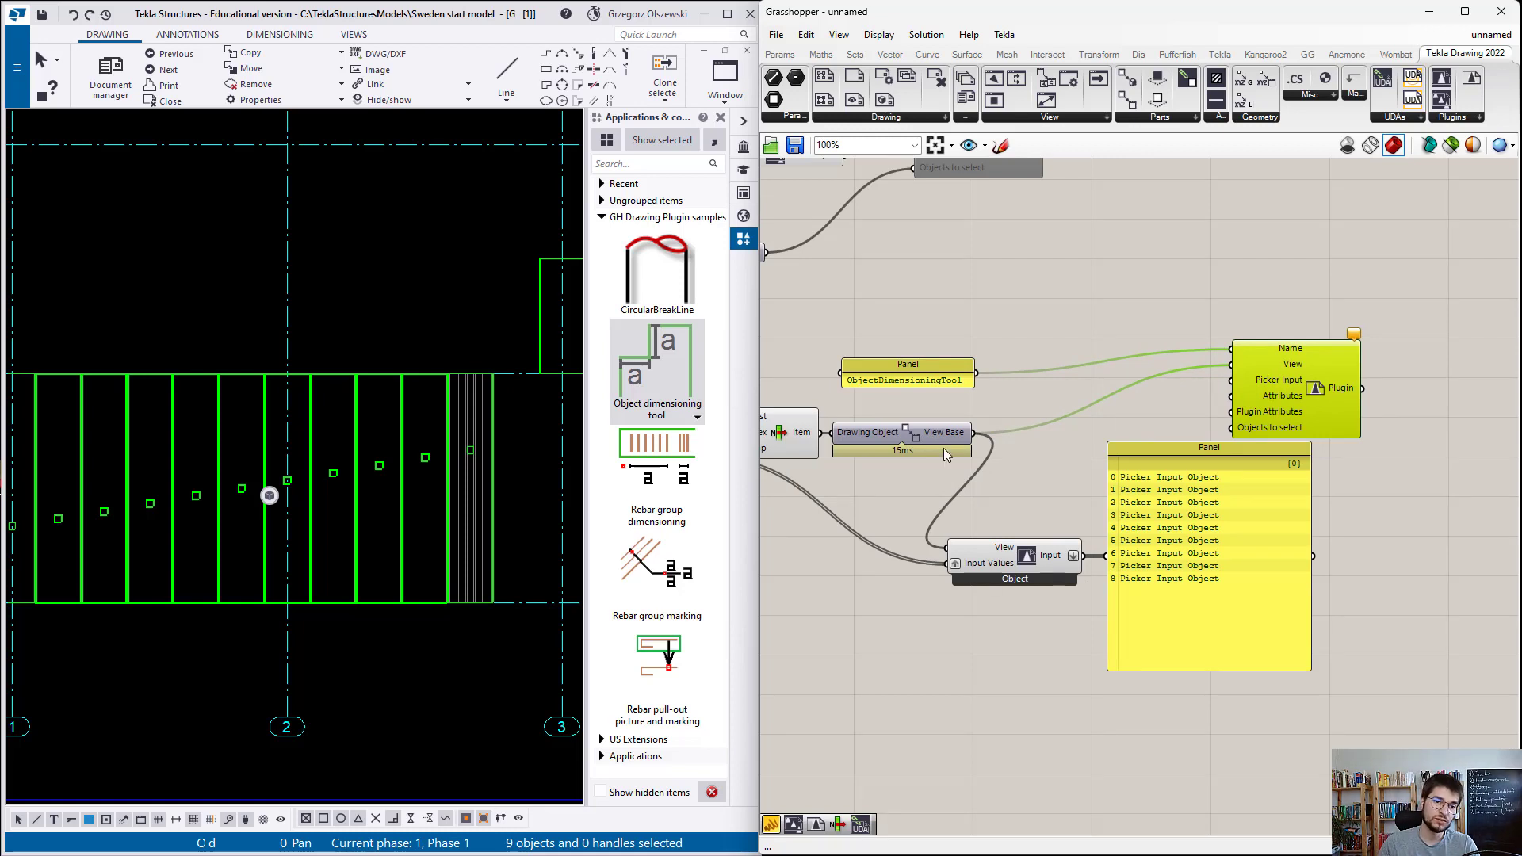
Step: Clear the drawing selection, then add a second Input Type component below Object, connect View Base to its View, and set it to Interrupt
right_click(433, 315)
left_click(456, 311)
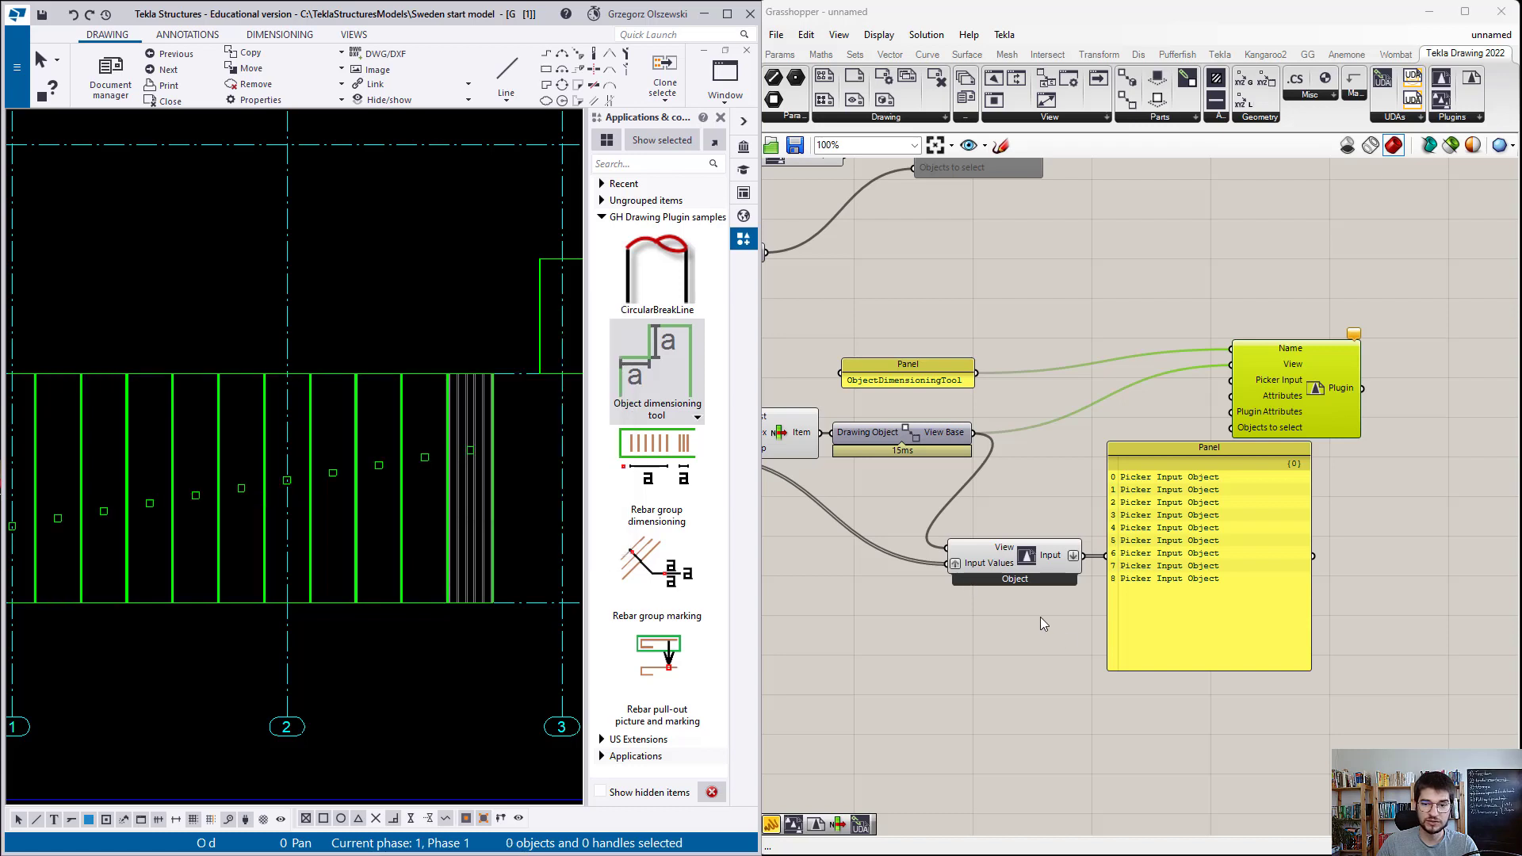
left_click(1194, 350)
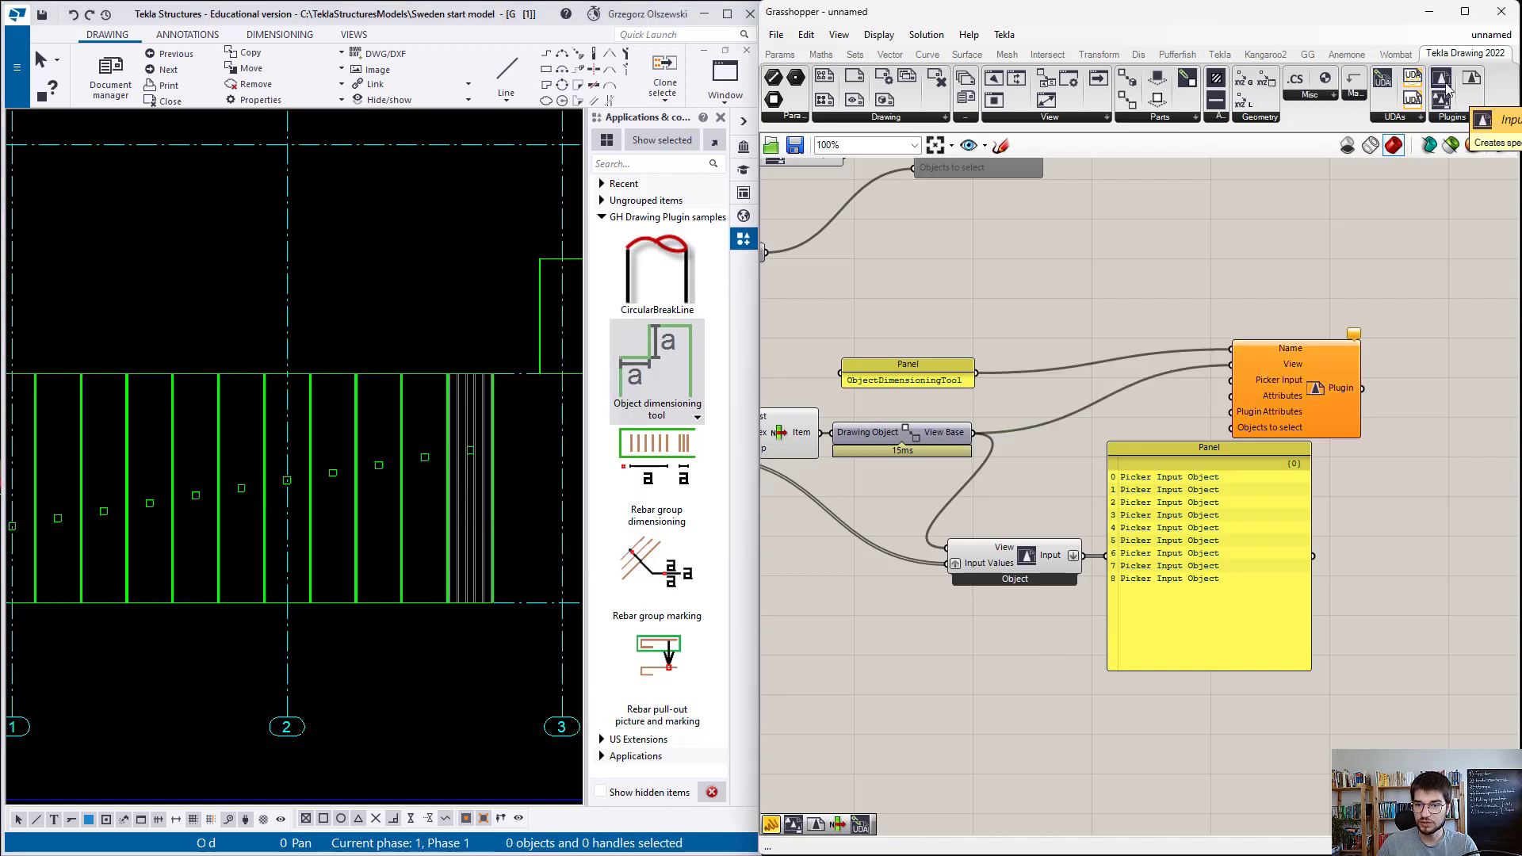
left_click_drag(1444, 88, 974, 658)
mouse_move(974, 432)
left_mouse_down()
mouse_move(912, 567)
mouse_move(920, 646)
mouse_move(1028, 640)
left_mouse_up()
right_click(1029, 640)
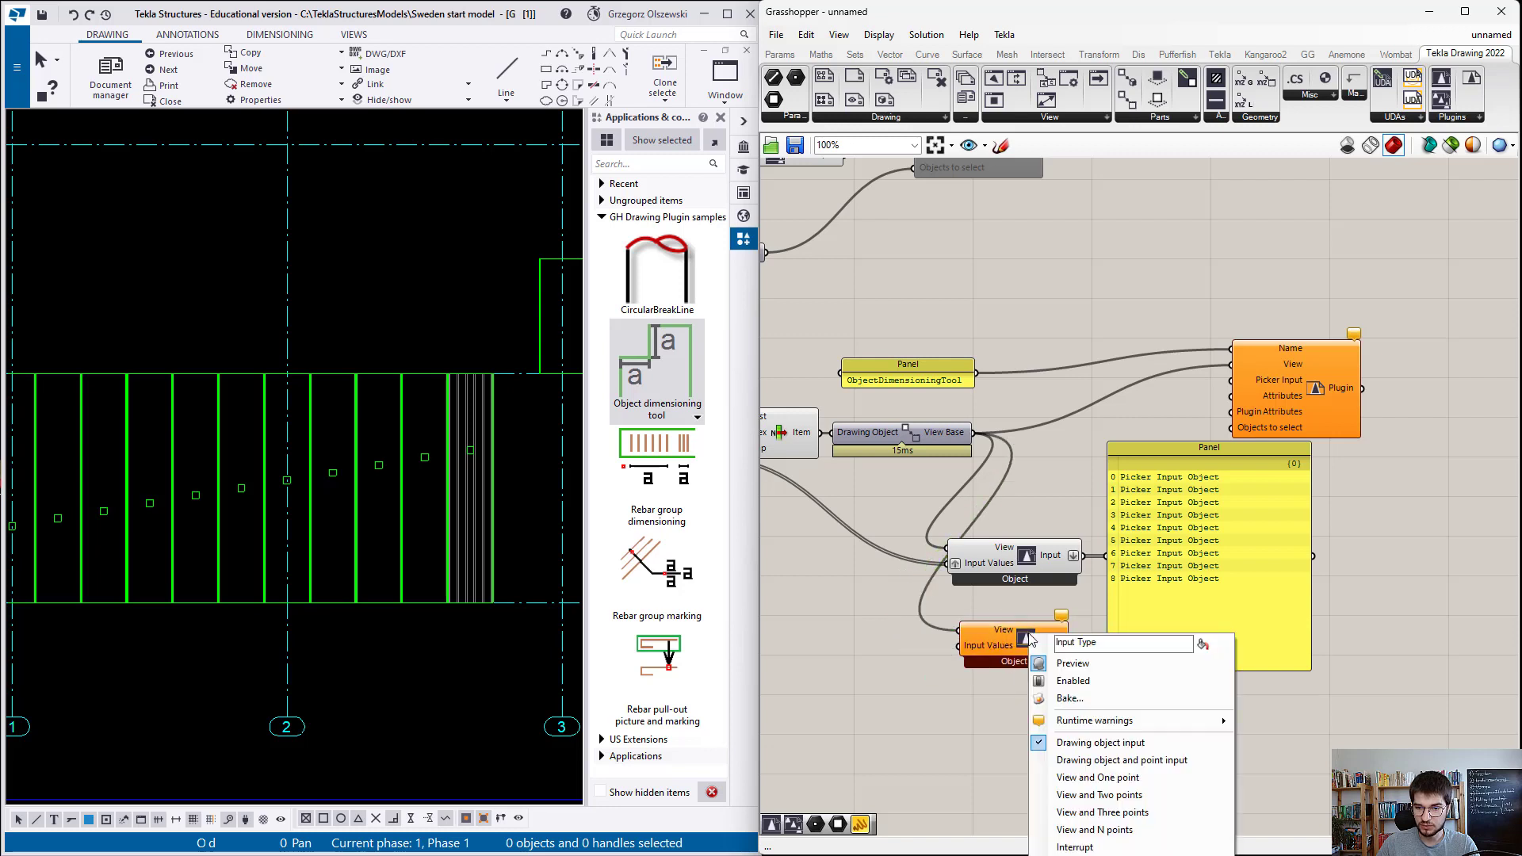
left_click(1088, 847)
left_click_drag(1185, 720, 1158, 553)
left_click(929, 637)
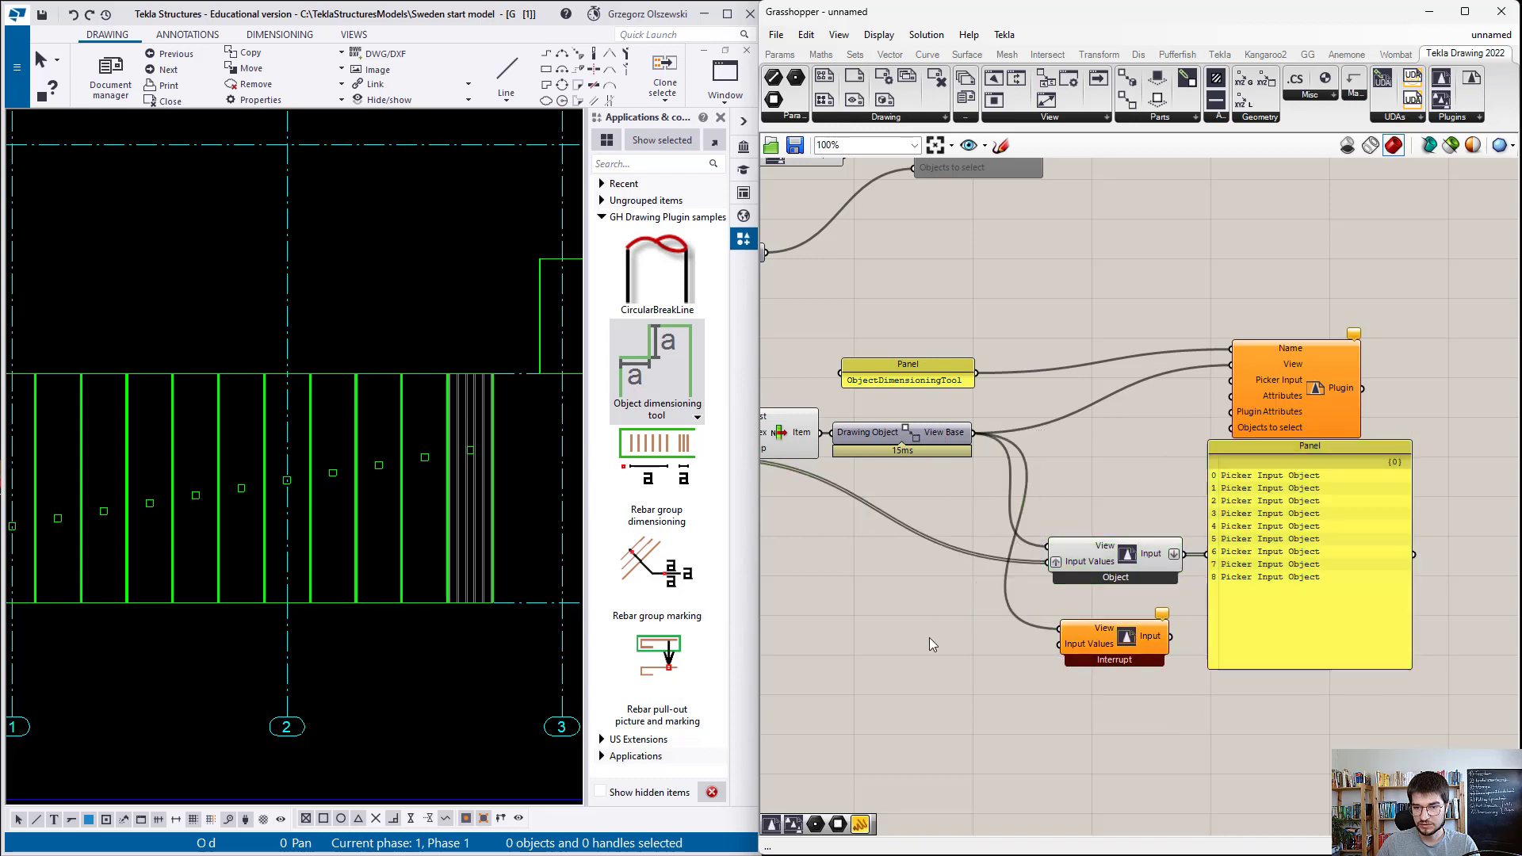
Step: Connect View Base to the Interrupt component's Input Values and align the component beneath the Object input
mouse_move(980, 447)
left_mouse_down()
mouse_move(1029, 638)
mouse_move(1062, 643)
left_mouse_up()
left_click(1110, 648)
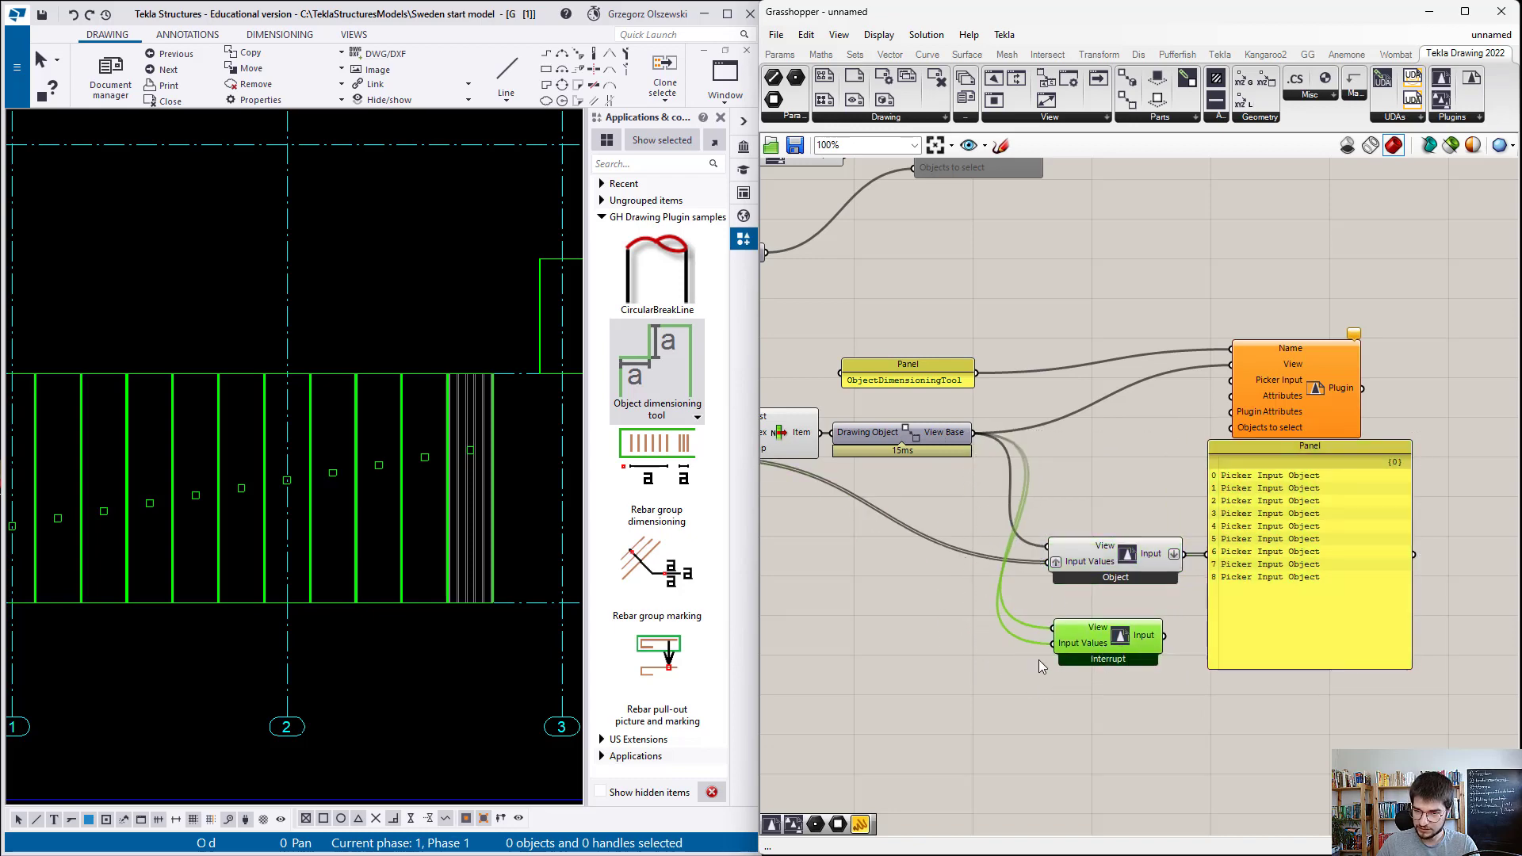
scroll(1064, 648, "down", 2)
scroll(1205, 630, "up", 3)
left_click(1245, 633)
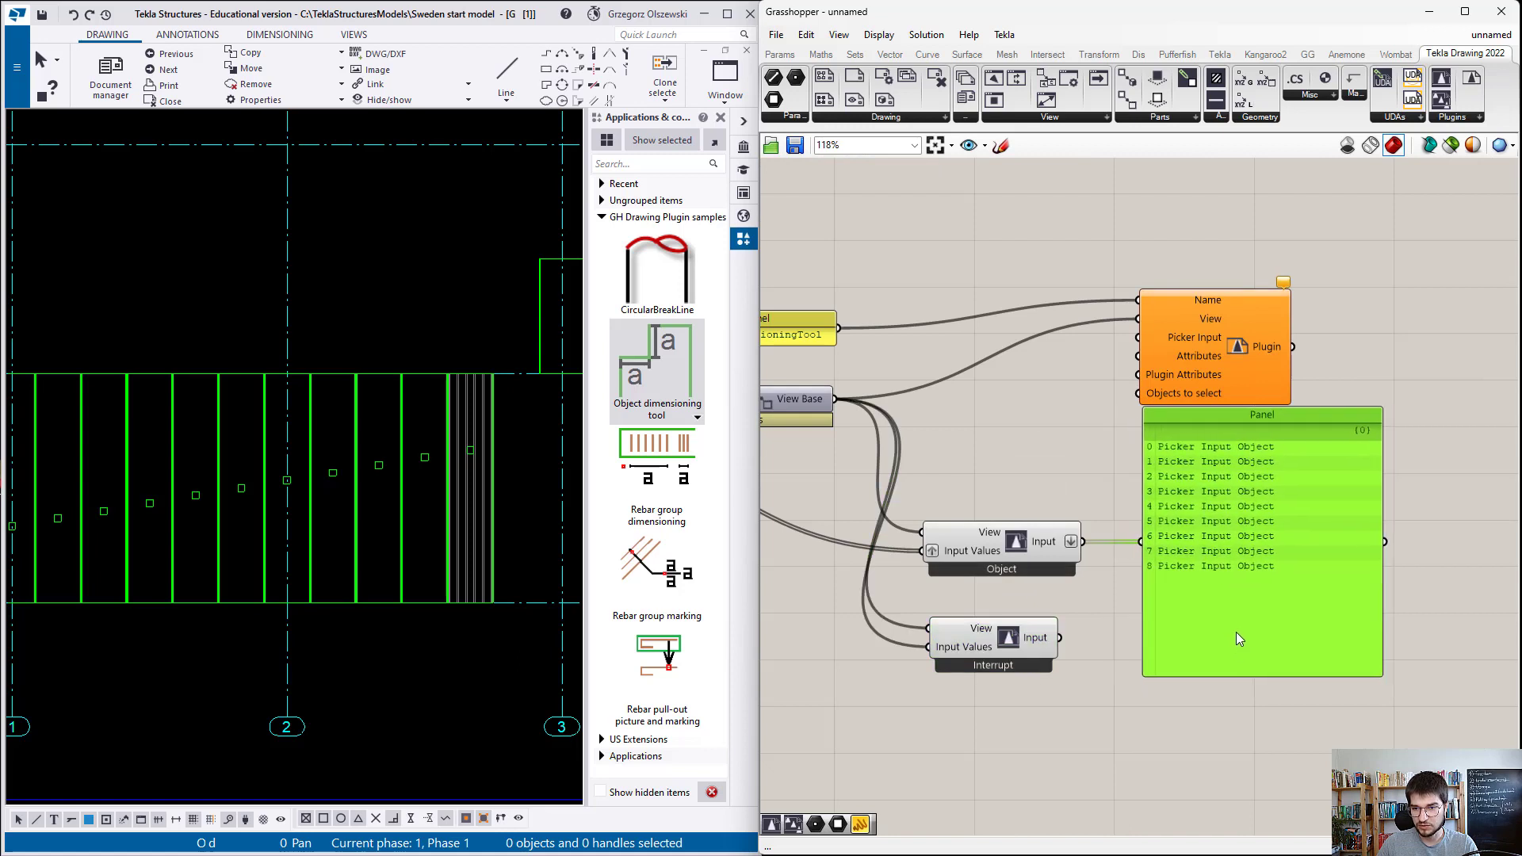
left_click_drag(1248, 631, 1296, 625)
left_click_drag(1023, 645, 1051, 629)
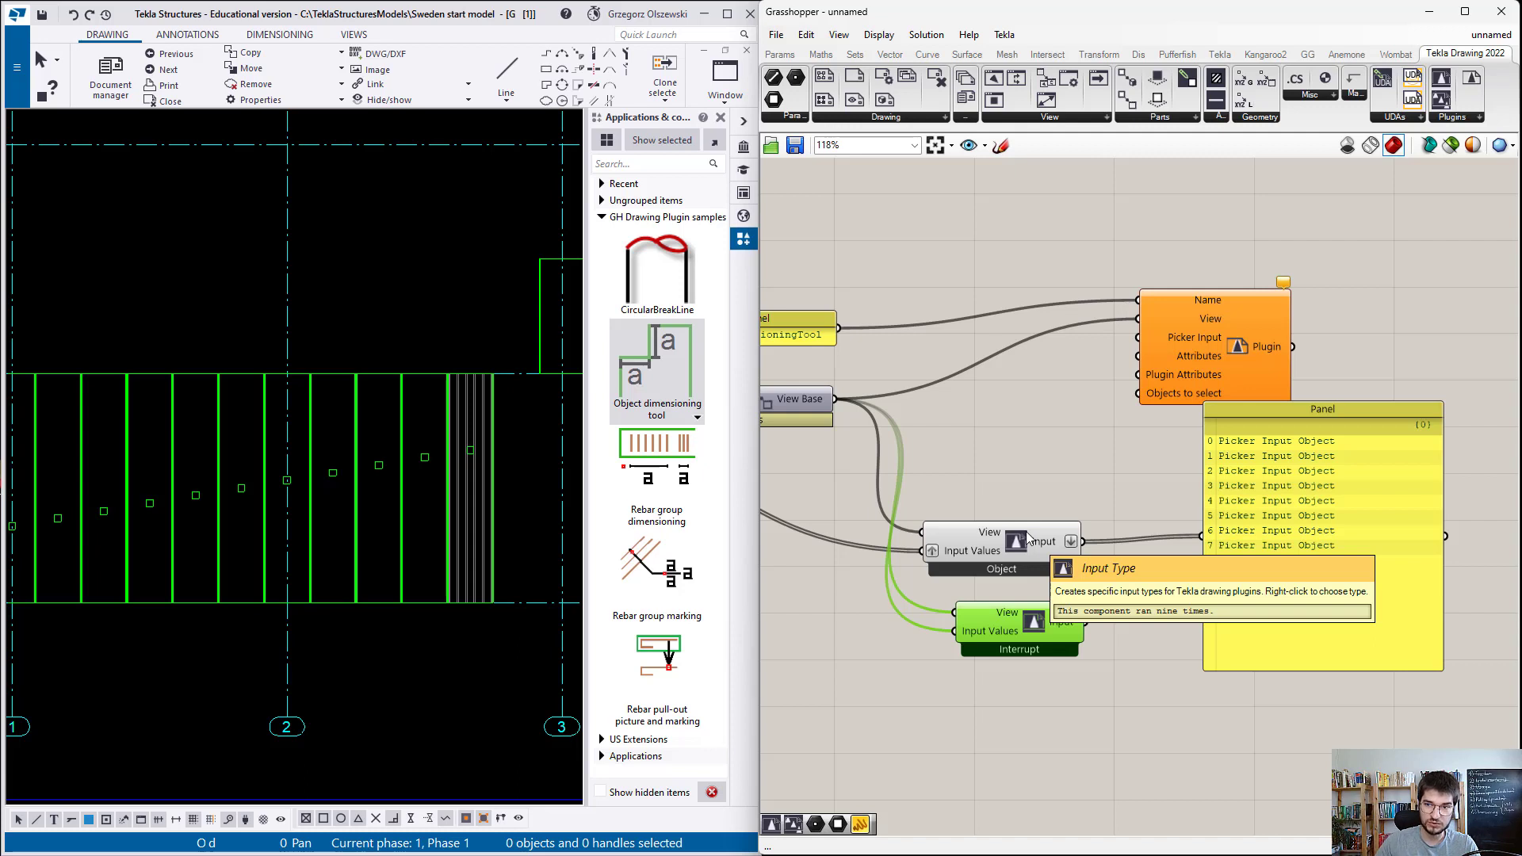
Step: Place a Picker Input component below the Plugin and delete the Panel listing the picker input objects
left_click(1441, 101)
left_click(1165, 486)
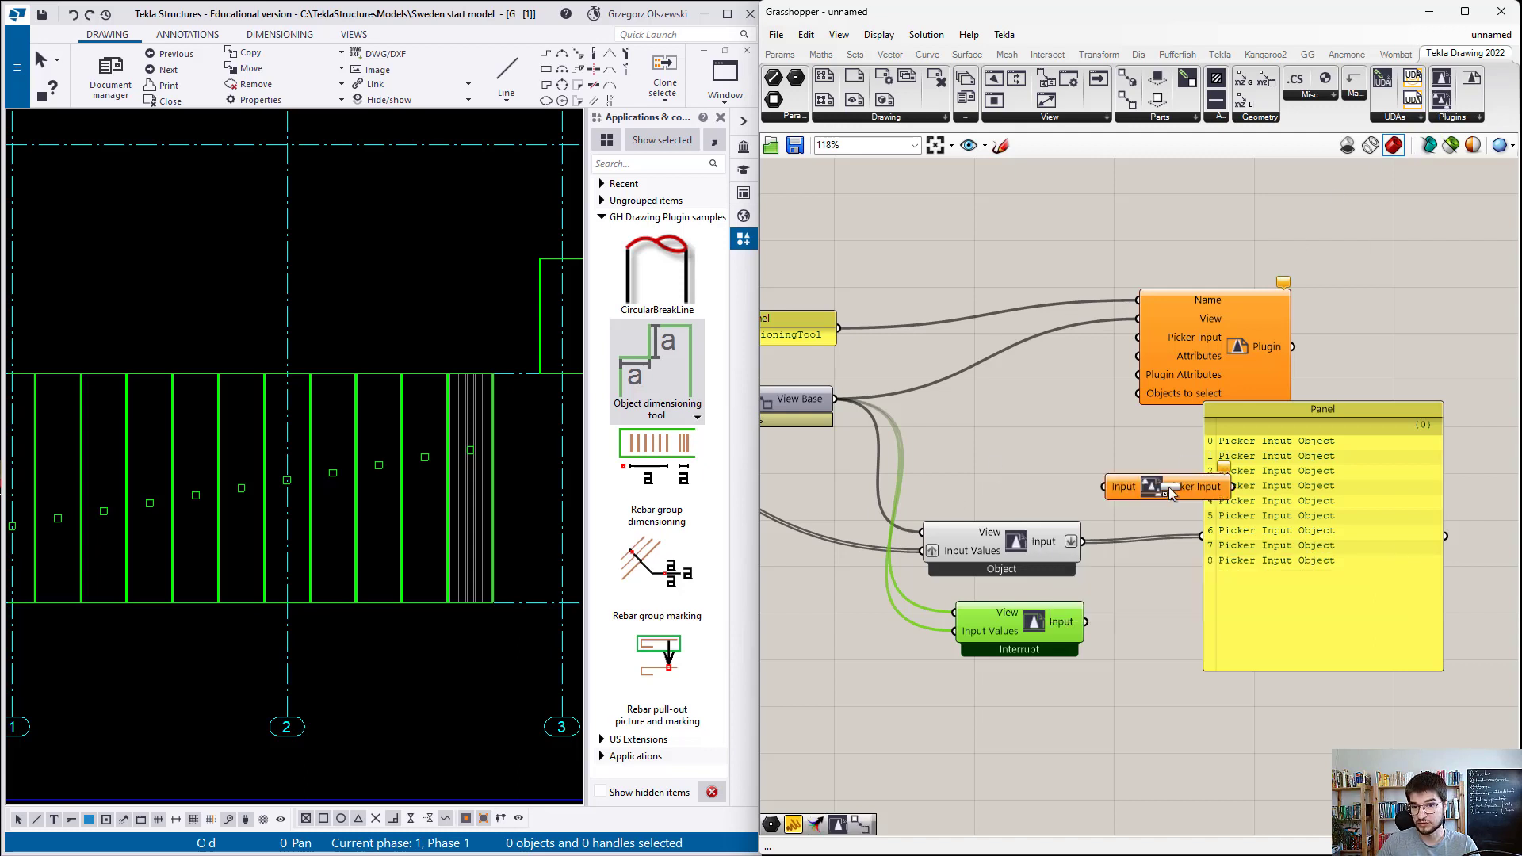
left_click_drag(1273, 549, 1284, 554)
key("Delete")
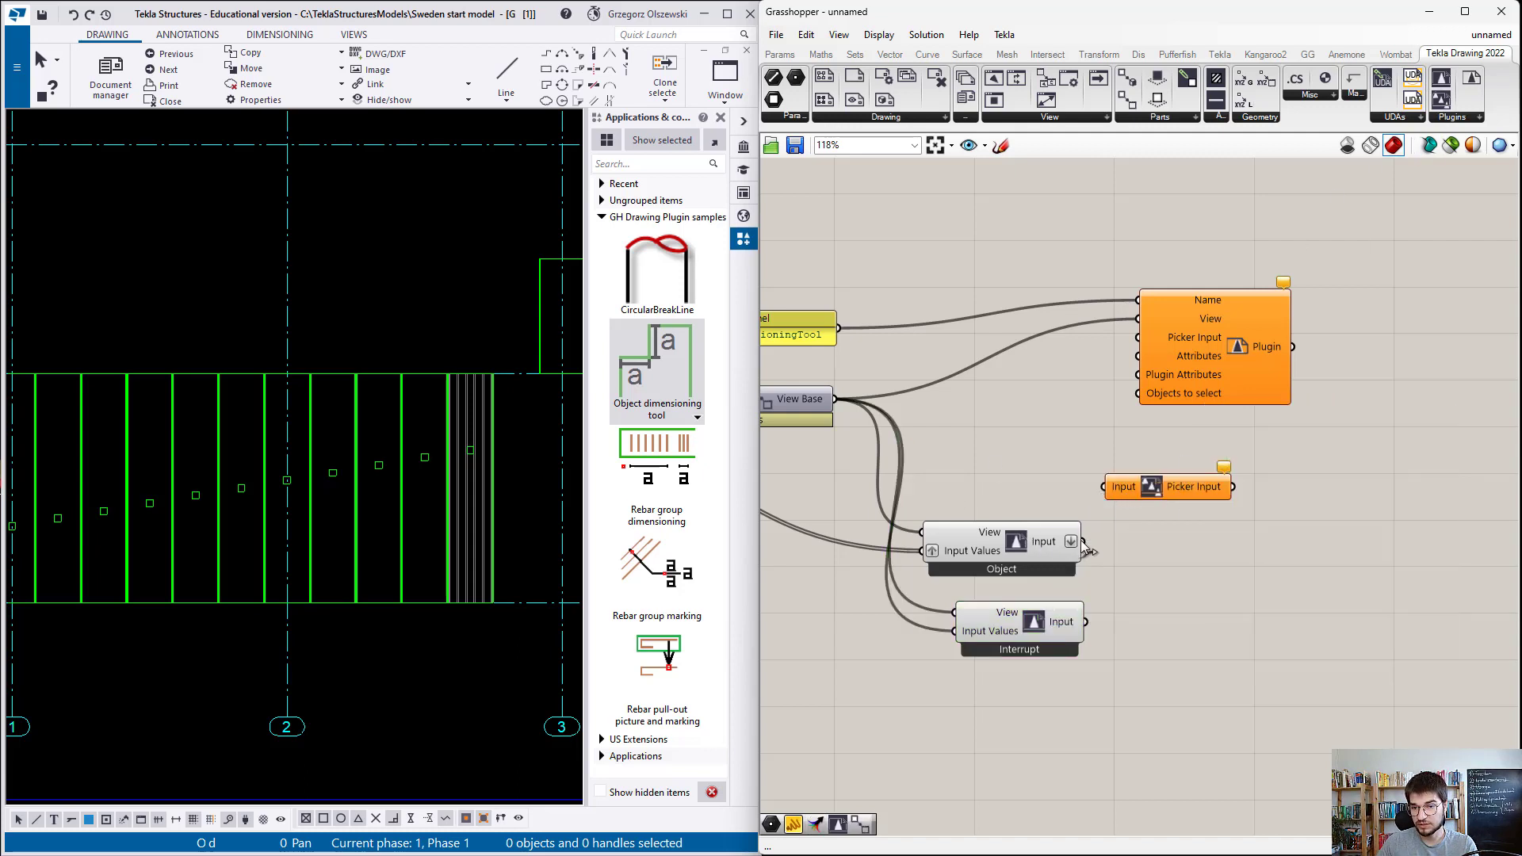
Step: Connect the Object input to Picker Input, add a second input slot to it, and connect the Interrupt input there
left_click_drag(1104, 497, 1105, 494)
scroll(1148, 514, "up", 6)
left_click(1120, 451)
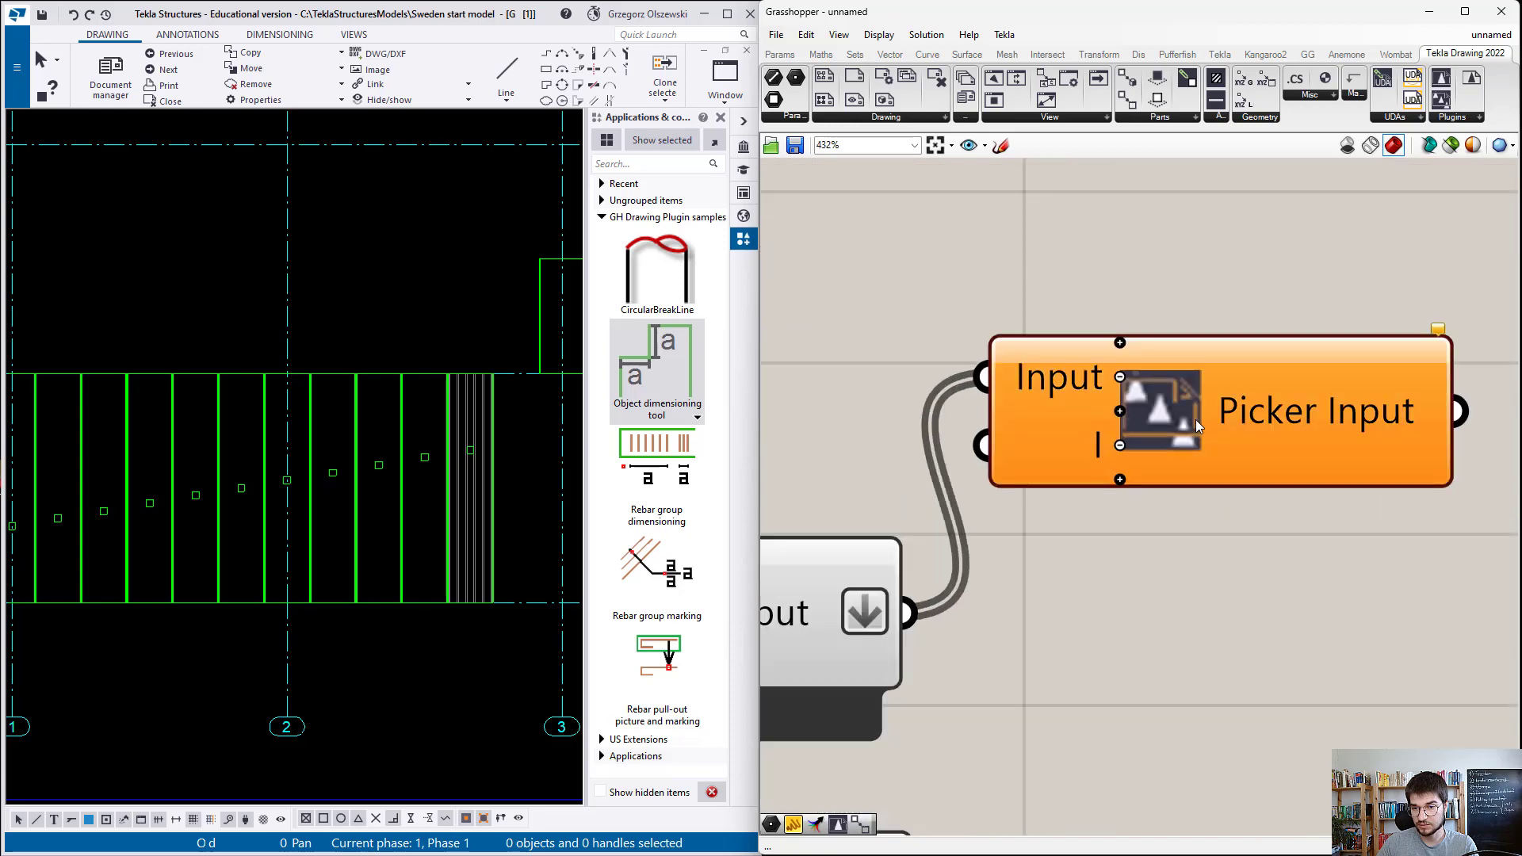
left_click_drag(1005, 481, 1060, 528)
scroll(1060, 529, "down", 2)
left_click_drag(969, 805, 1048, 501)
scroll(1048, 535, "down", 4)
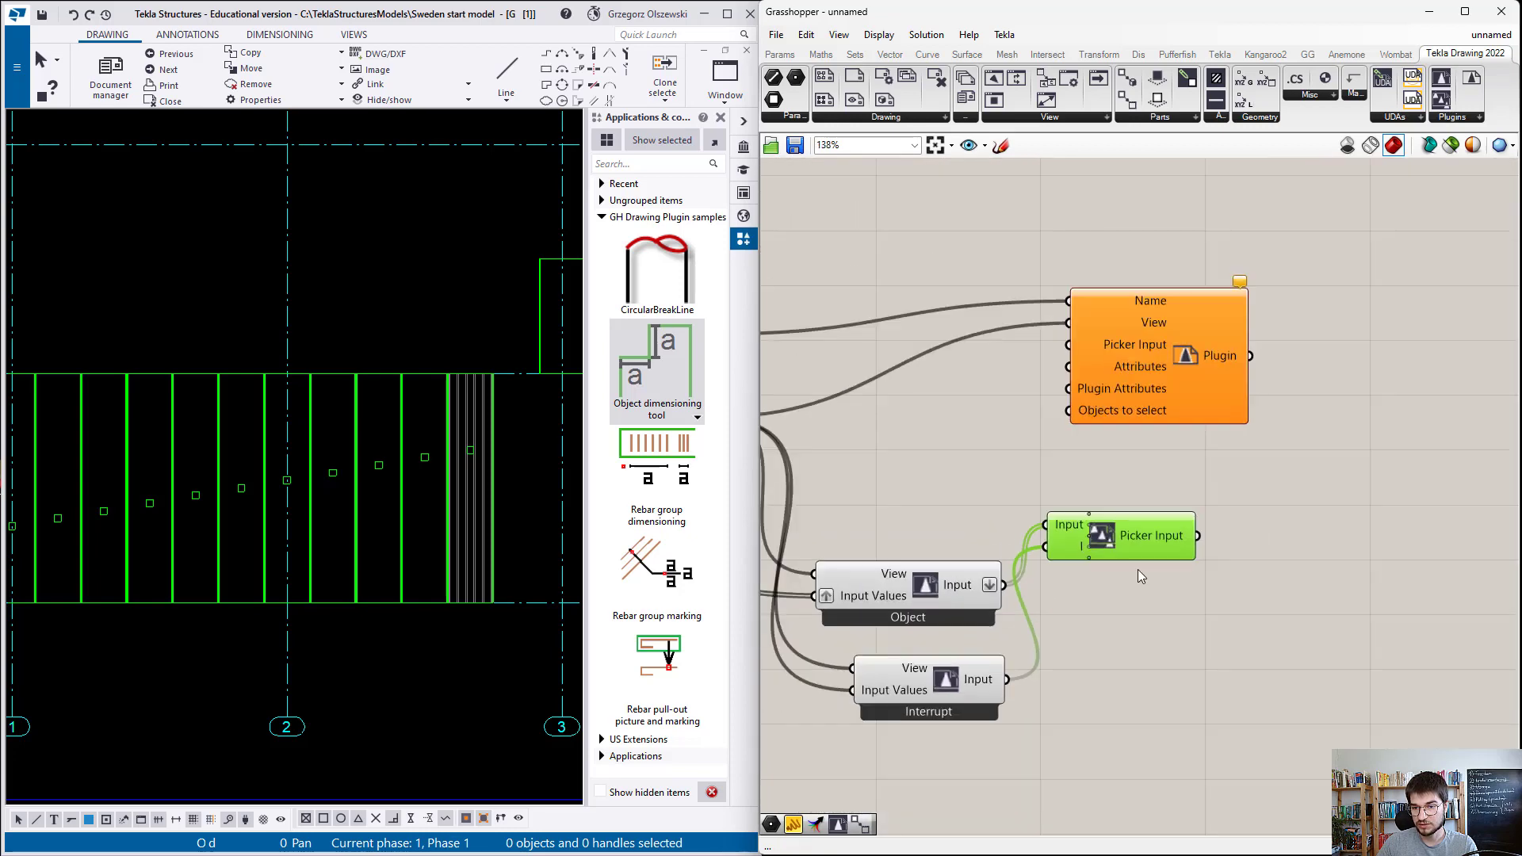
Step: Connect the Picker Input output to the ObjectDimensioningTool Plugin's Picker Input and reposition the Plugin component
left_click_drag(1165, 412, 1347, 386)
left_click_drag(1215, 582, 1244, 321)
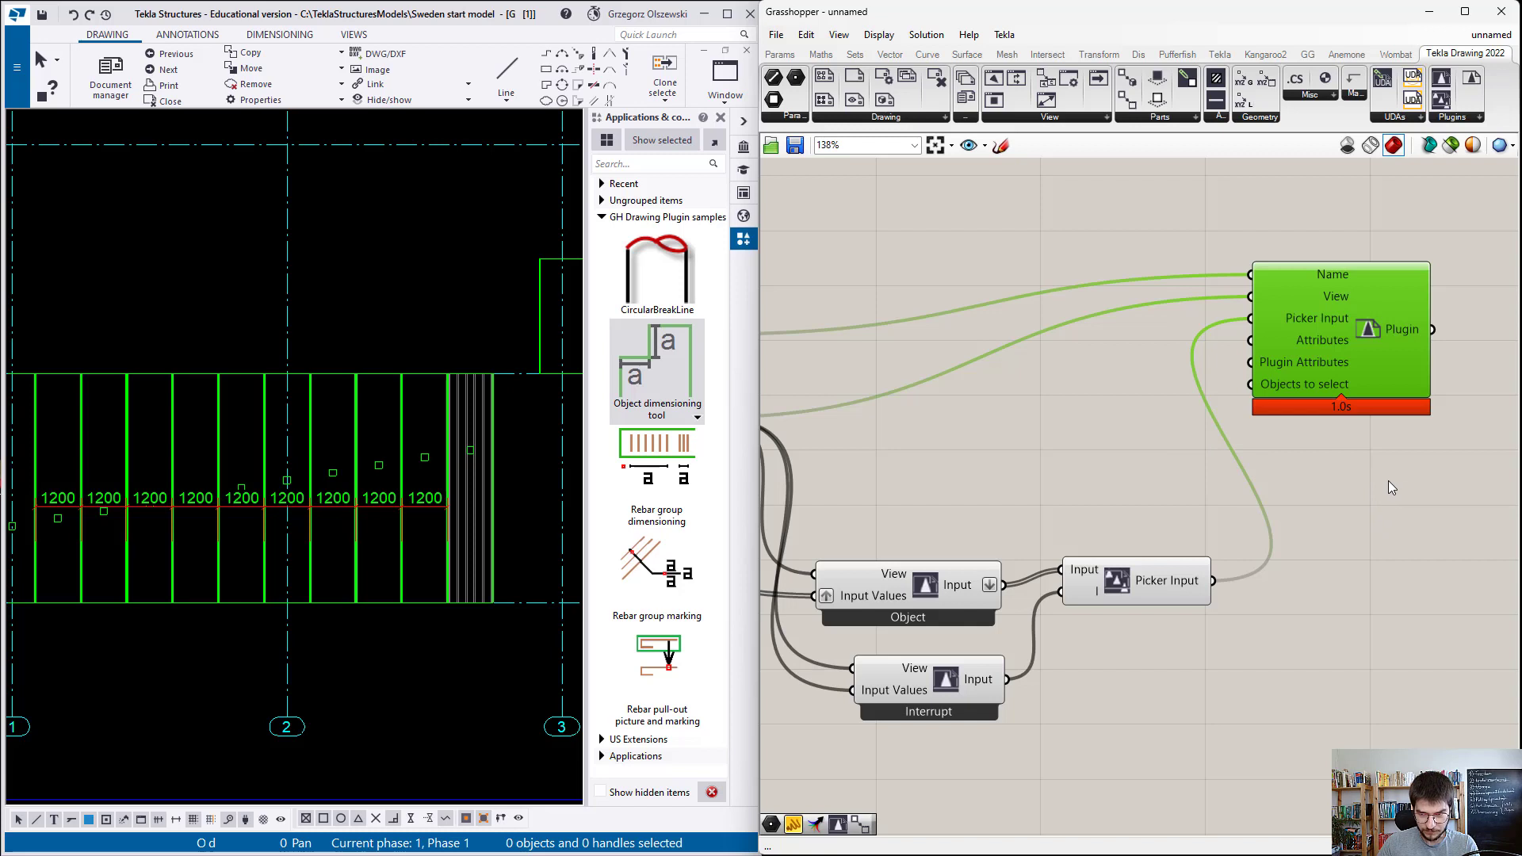
left_click_drag(1353, 397, 1358, 434)
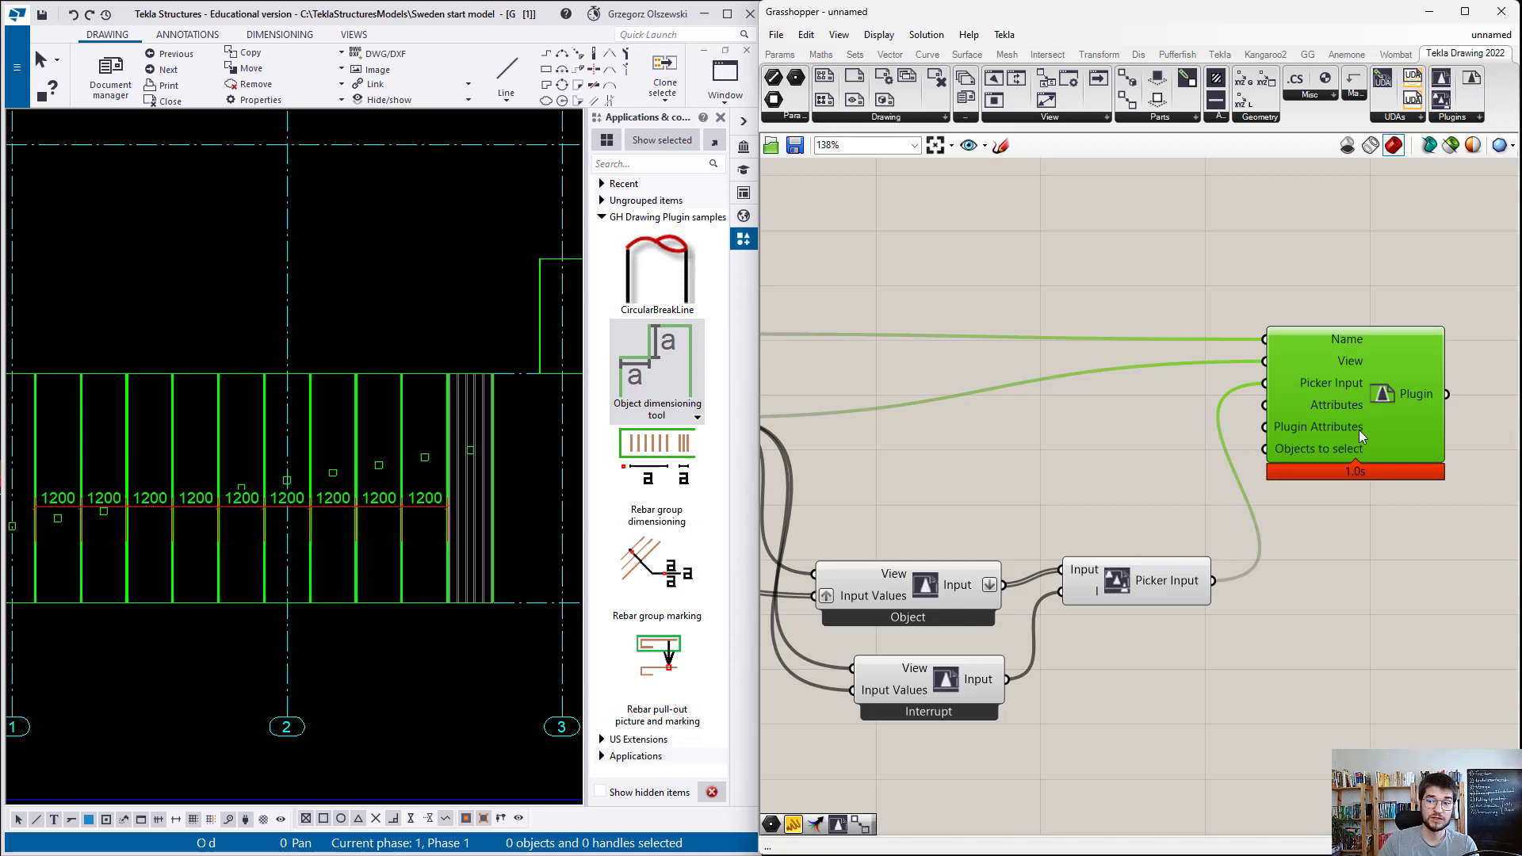
Step: Review the finished object dimensioning definition, examining the Interrupt component's input options and the grafted Input Values of the Object component
scroll(1359, 429, "down", 3)
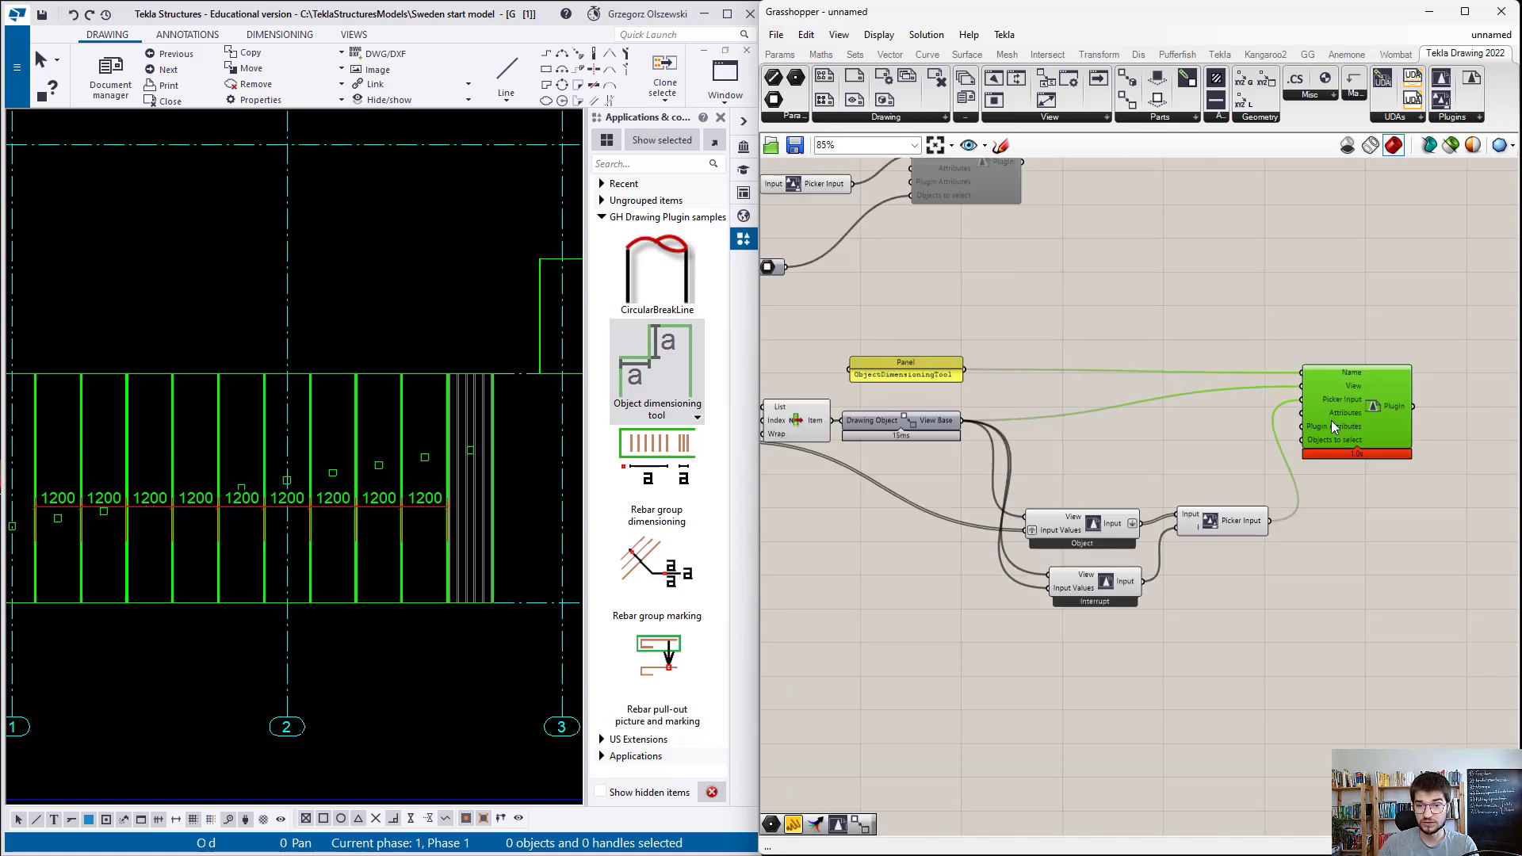
scroll(983, 597, "up", 5)
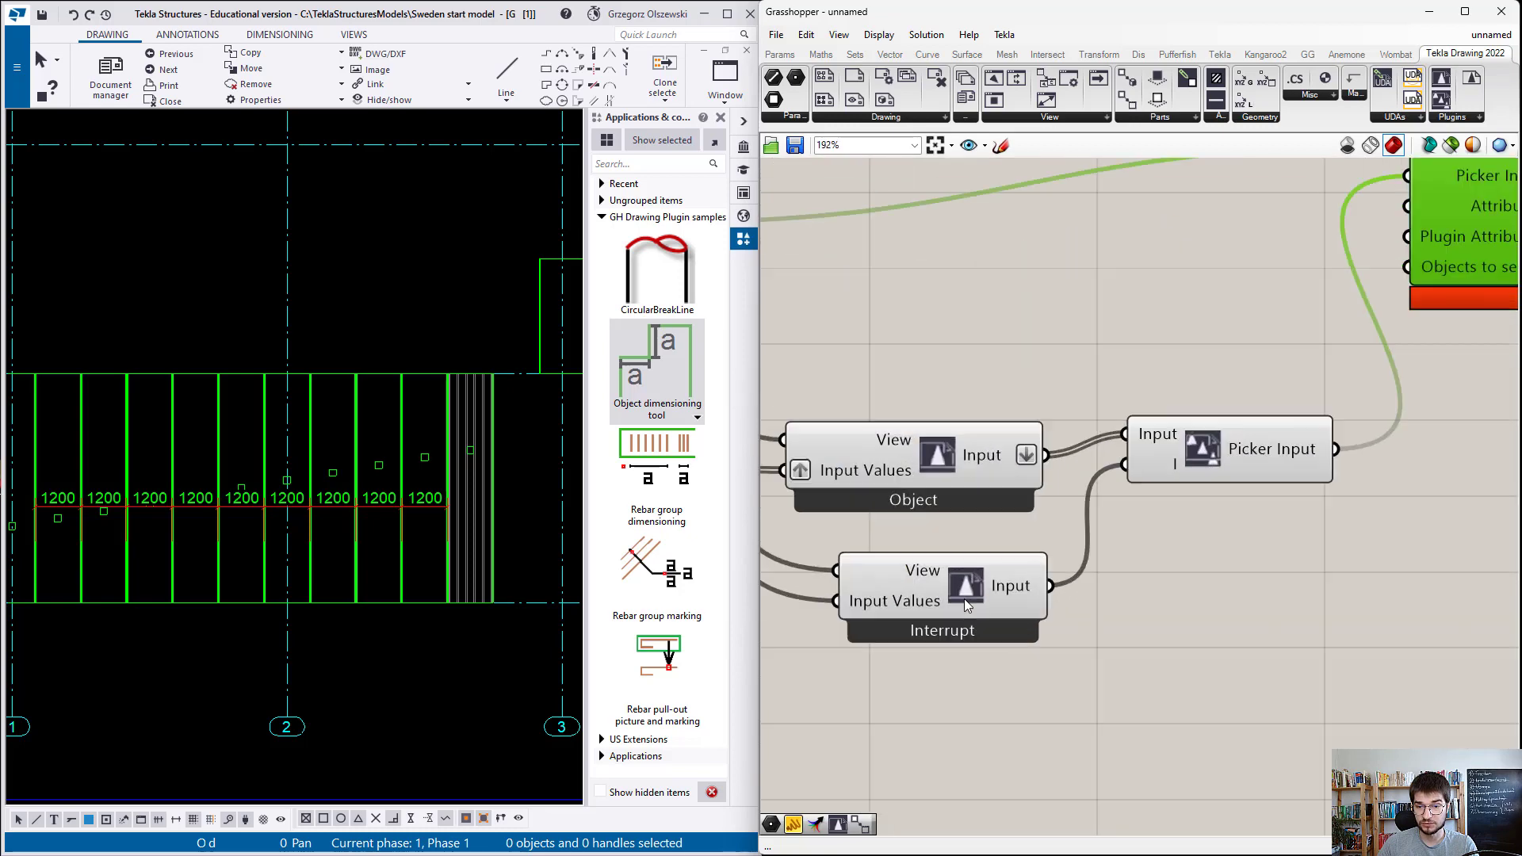
right_click(962, 599)
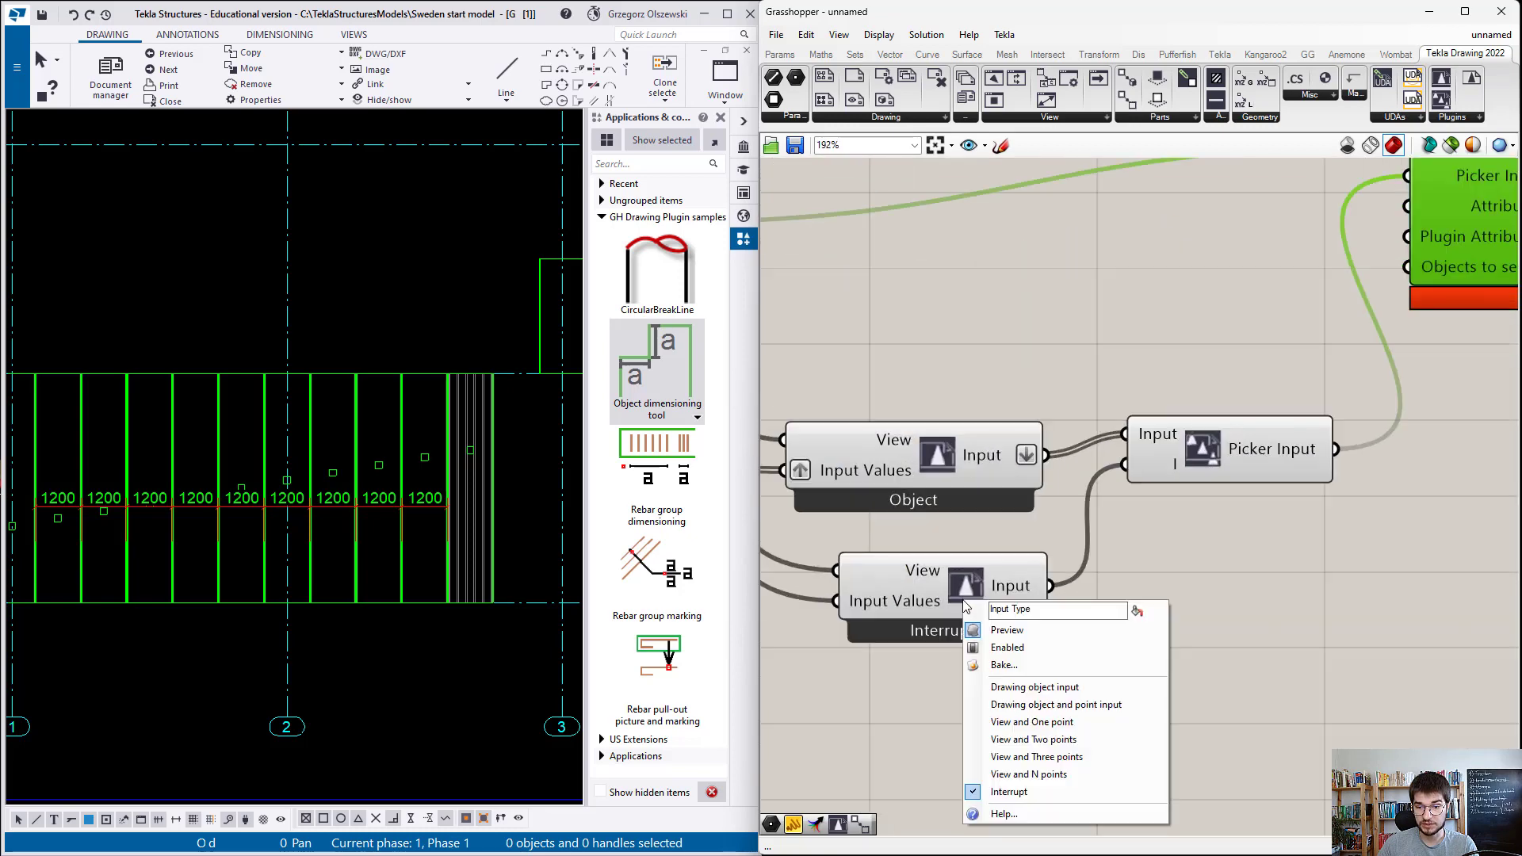
left_click(1285, 616)
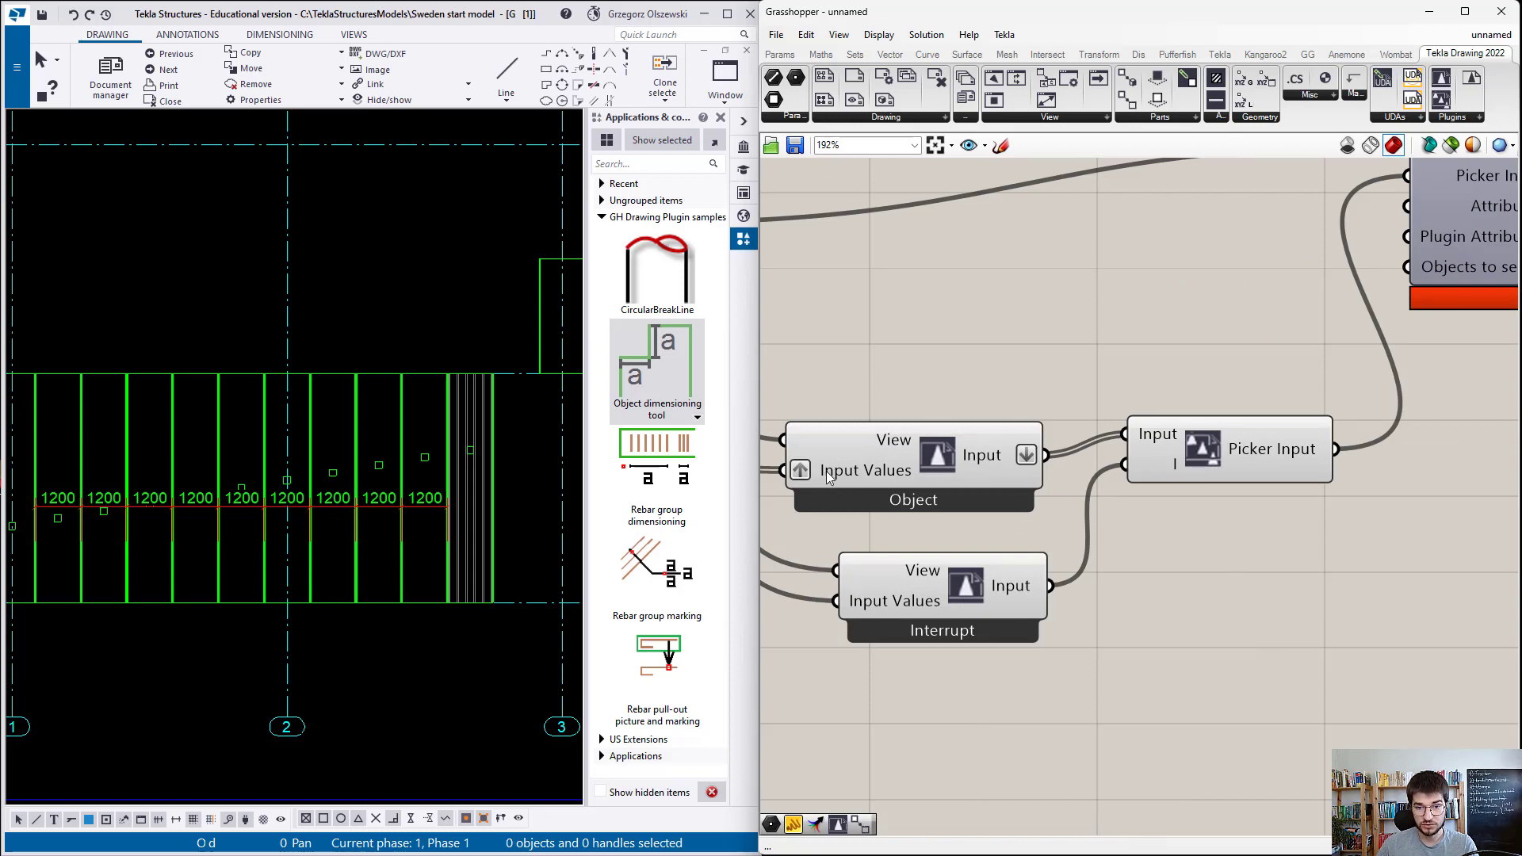
mouse_move(826, 471)
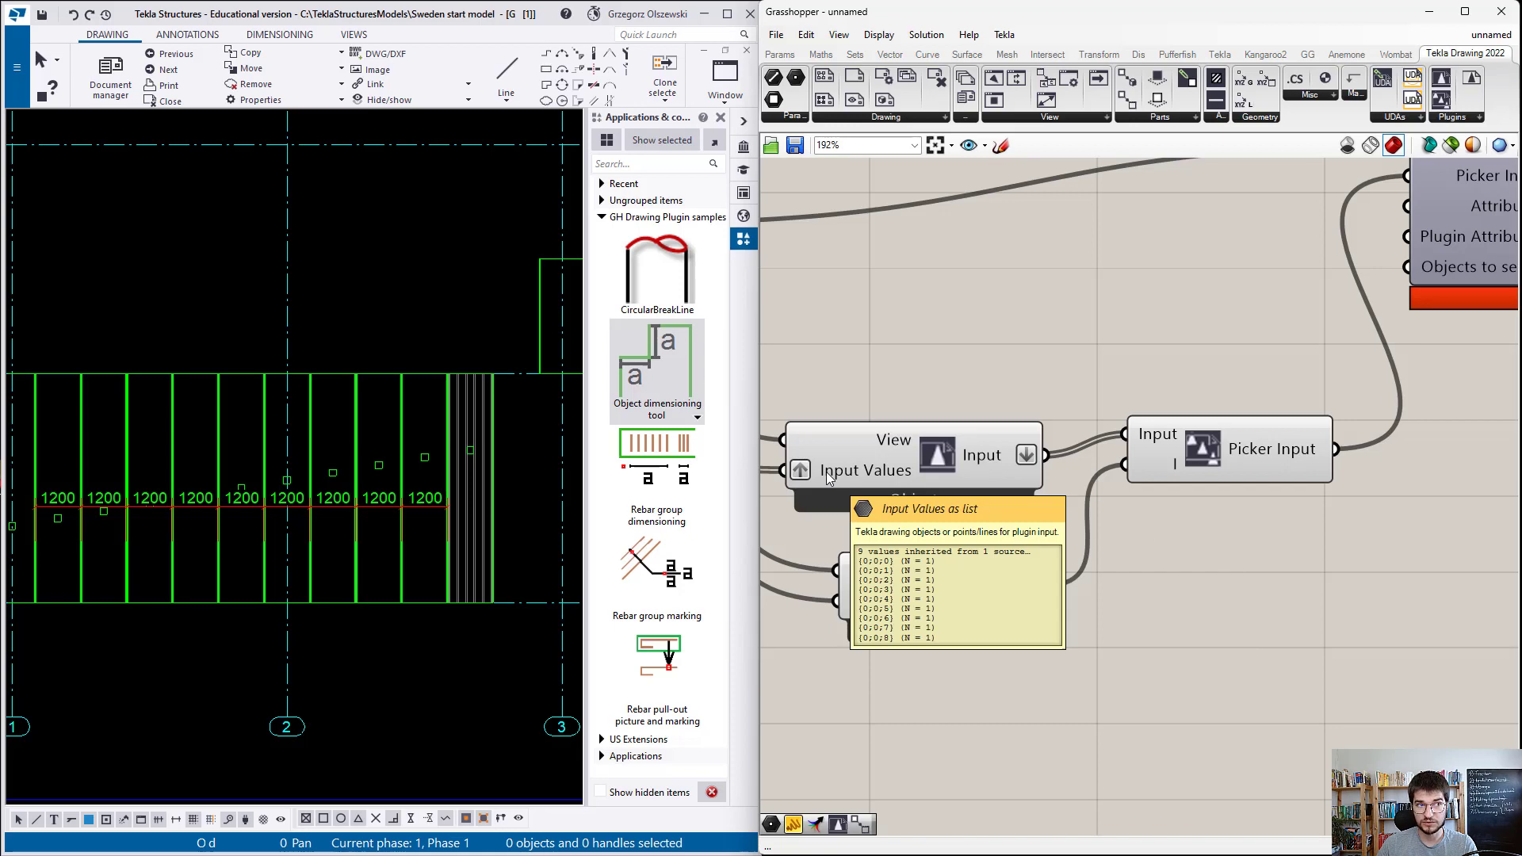
scroll(1233, 510, "down", 5)
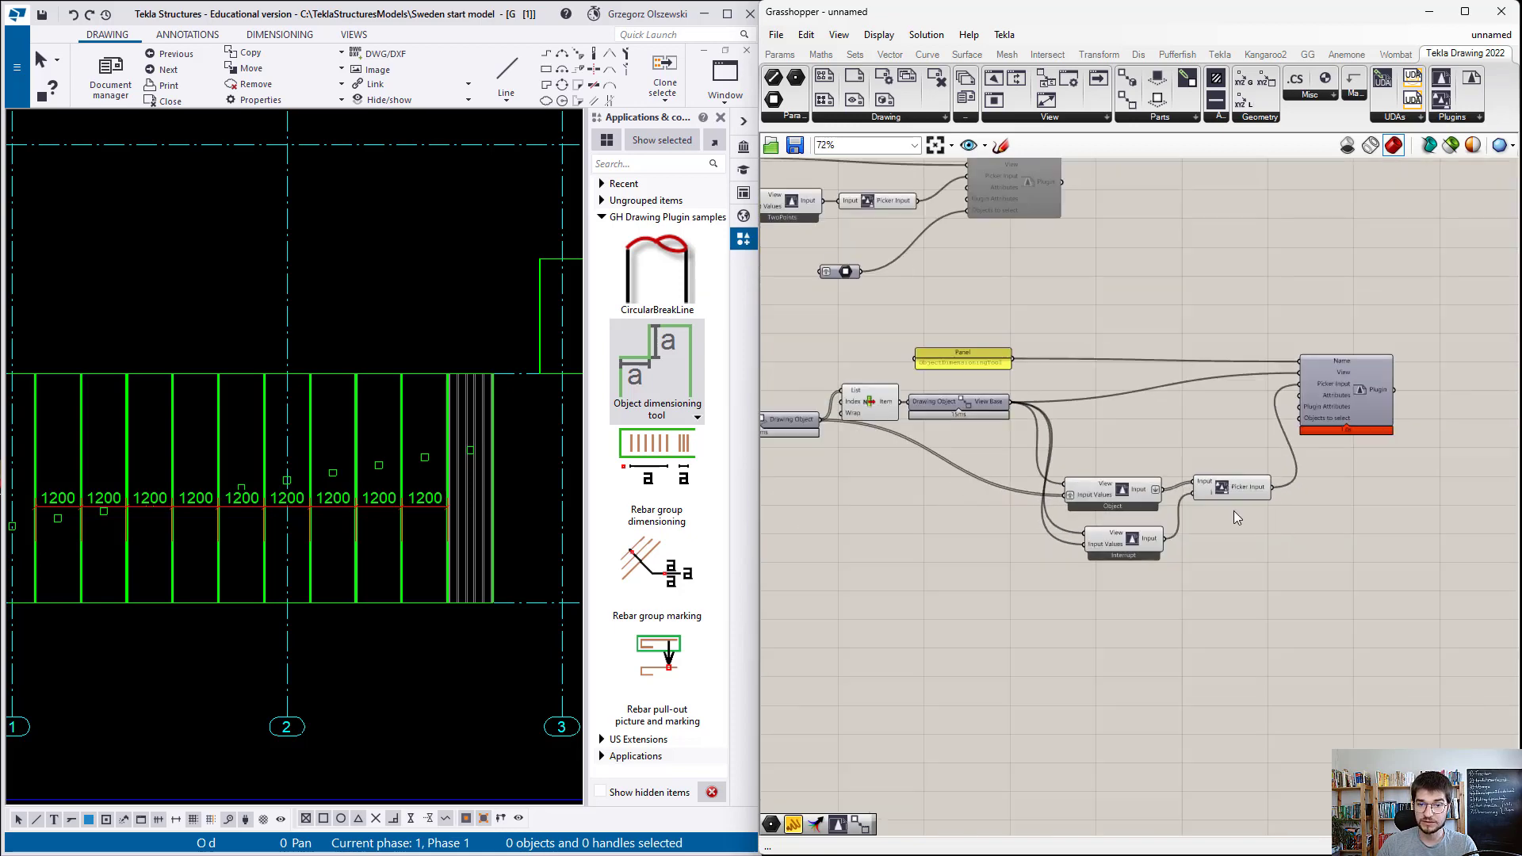
scroll(1232, 512, "up", 3)
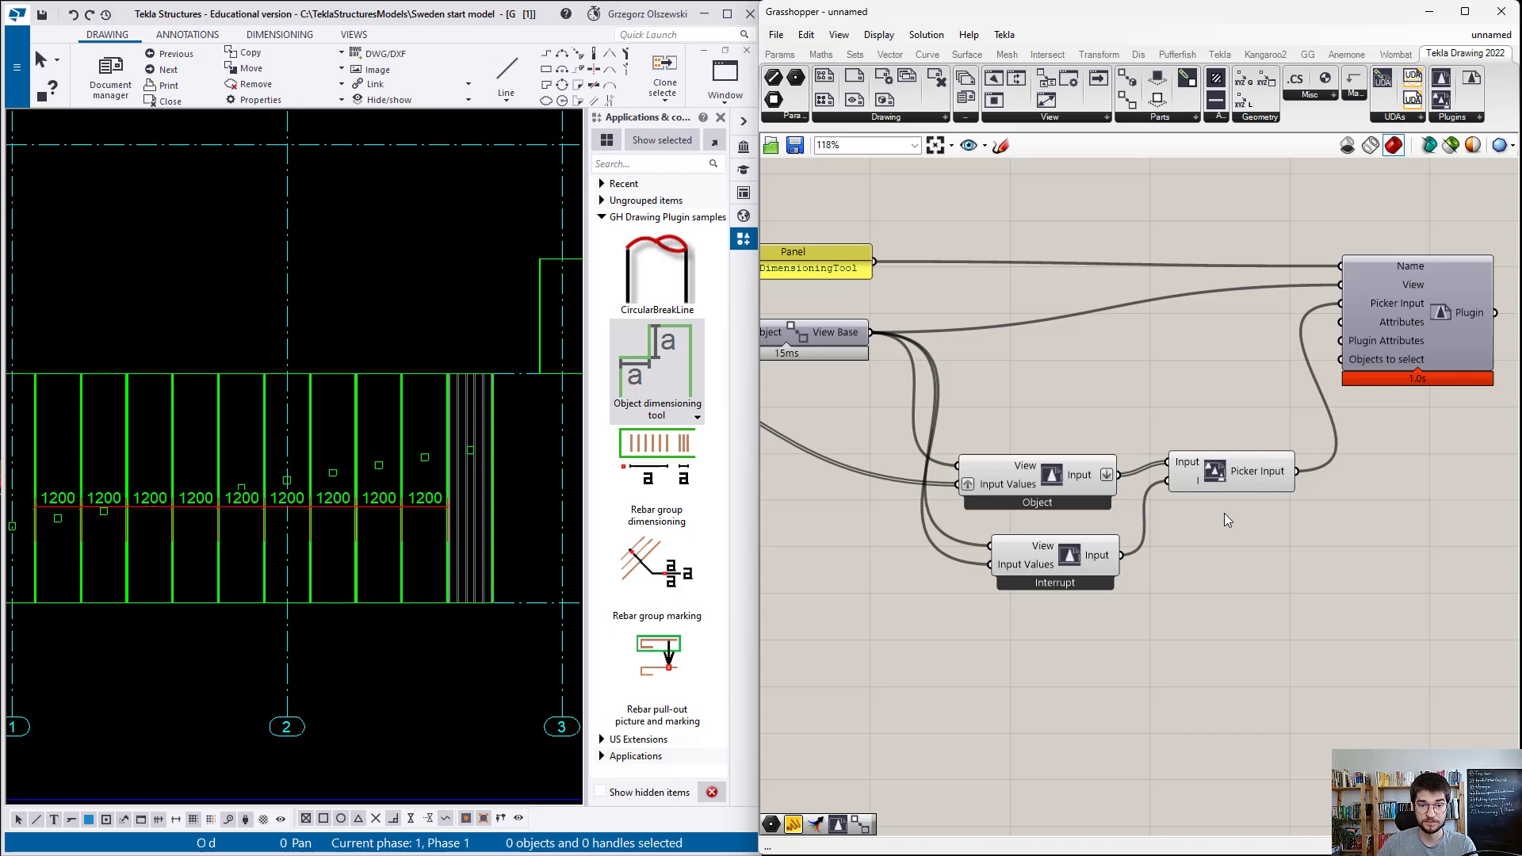
scroll(1225, 563, "down", 5)
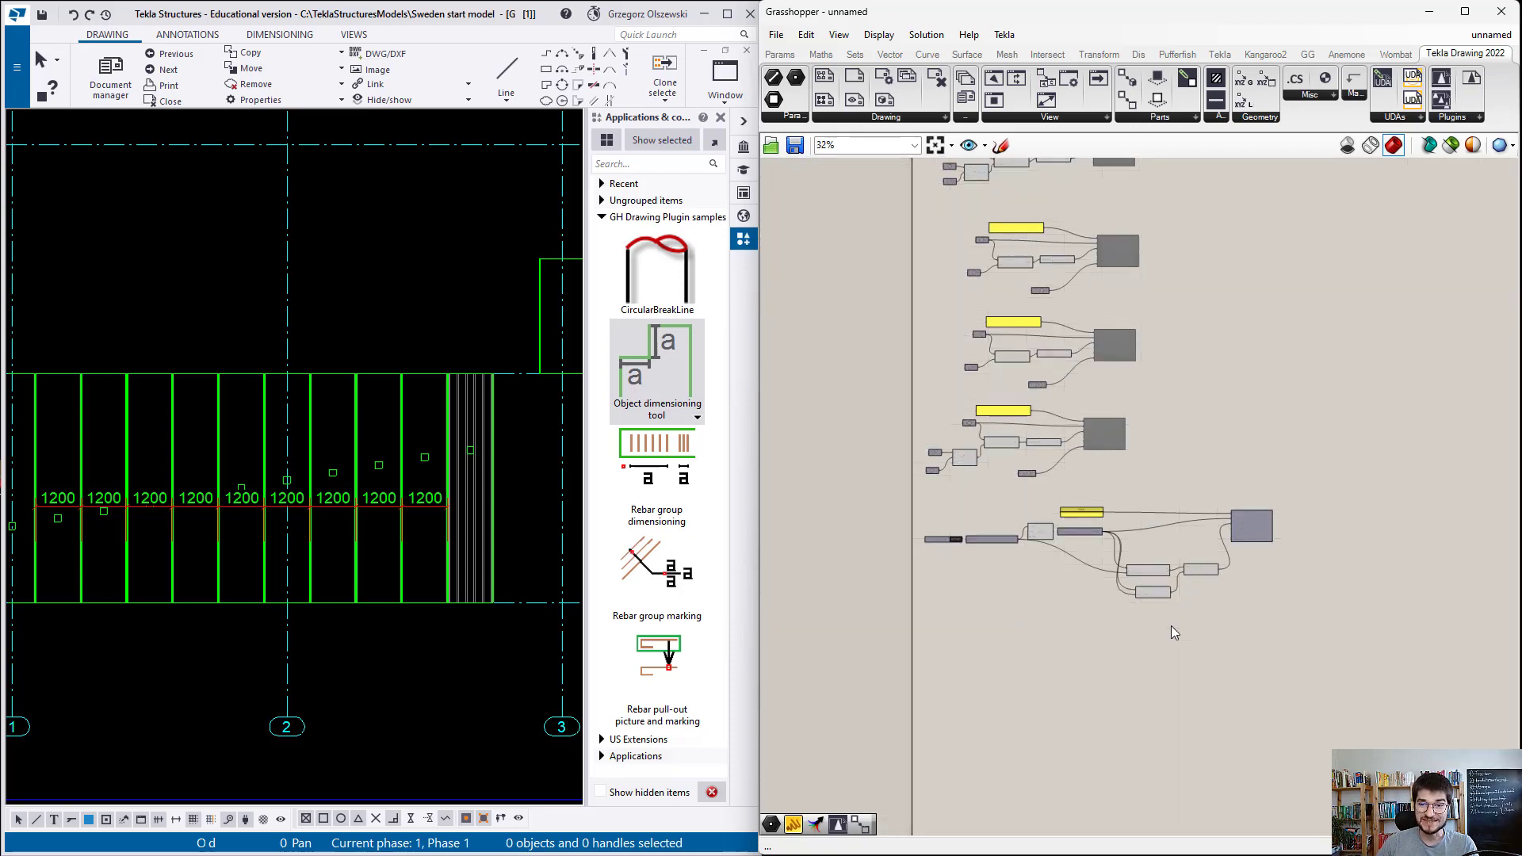
Step: Review the plugin definitions on the canvas, examining the object parameter feeding Objects to select in the RebarGroupMarking definition
scroll(1171, 626, "down", 3)
scroll(1222, 404, "up", 3)
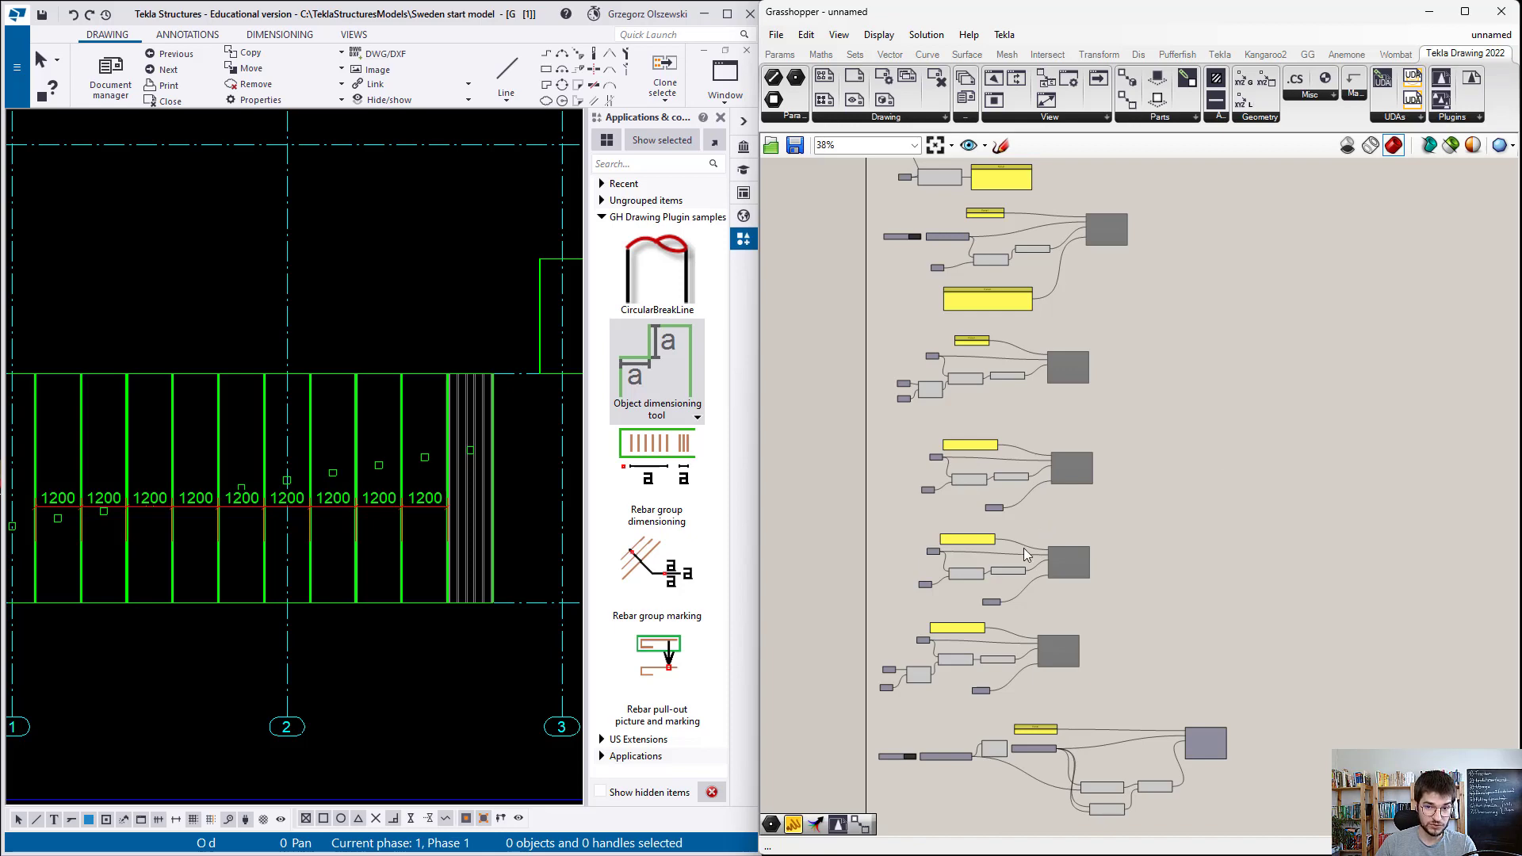
scroll(1024, 551, "up", 7)
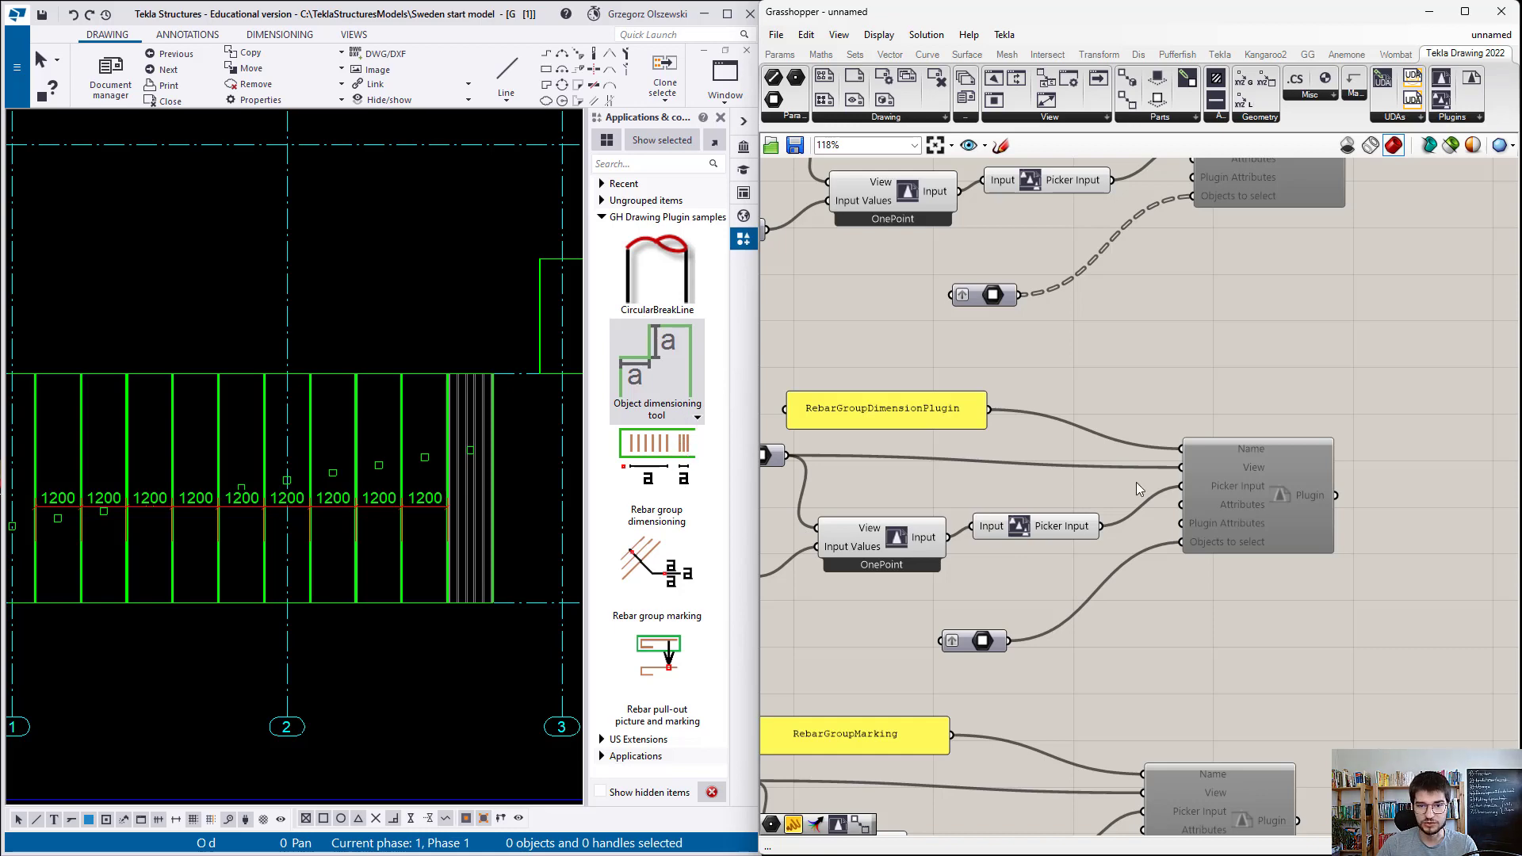
scroll(1221, 357, "down", 4)
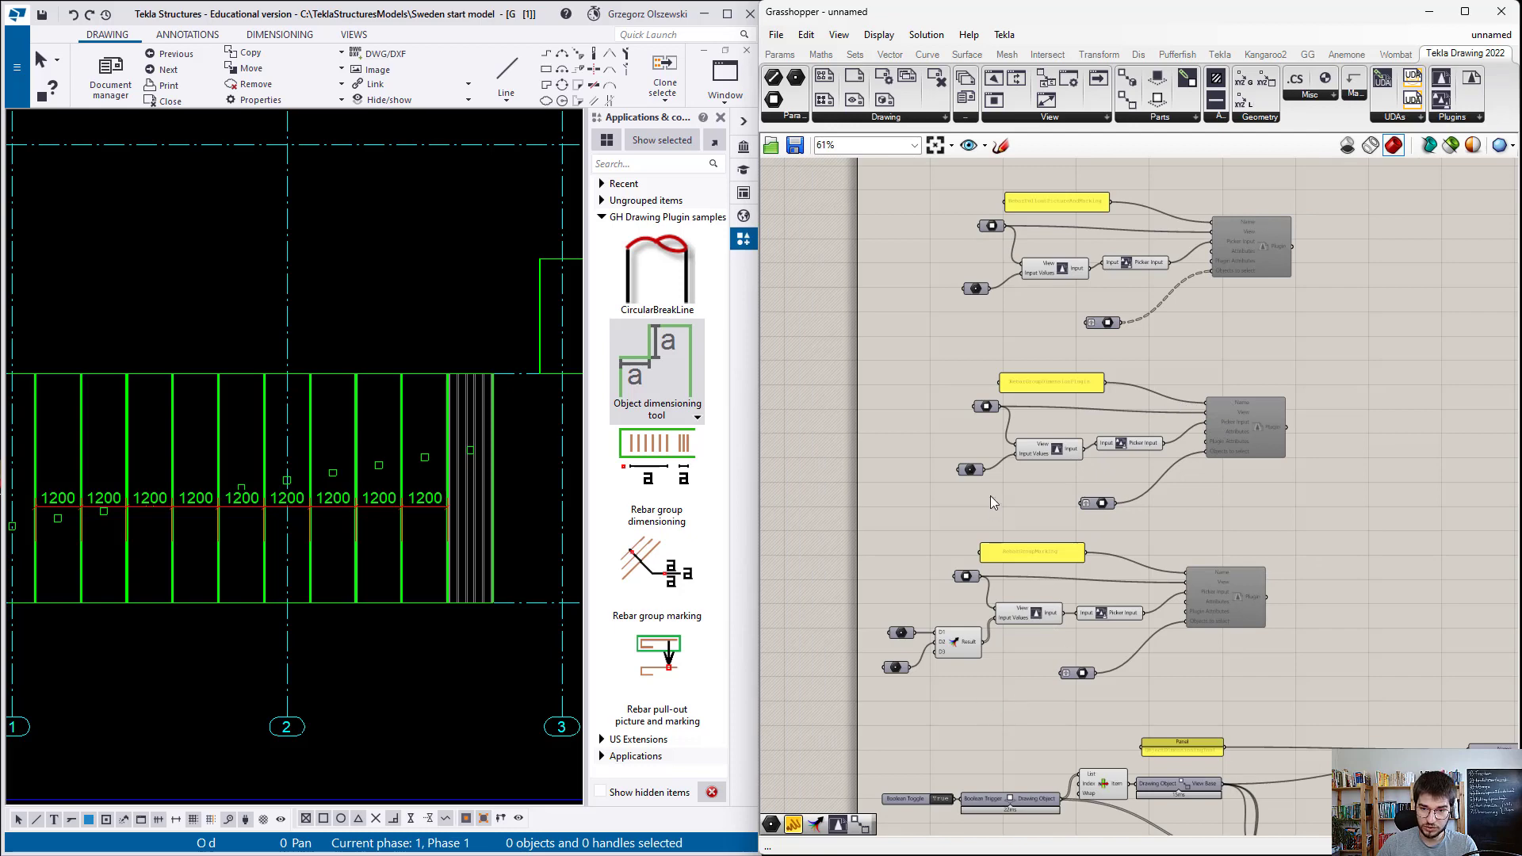
scroll(1022, 563, "up", 4)
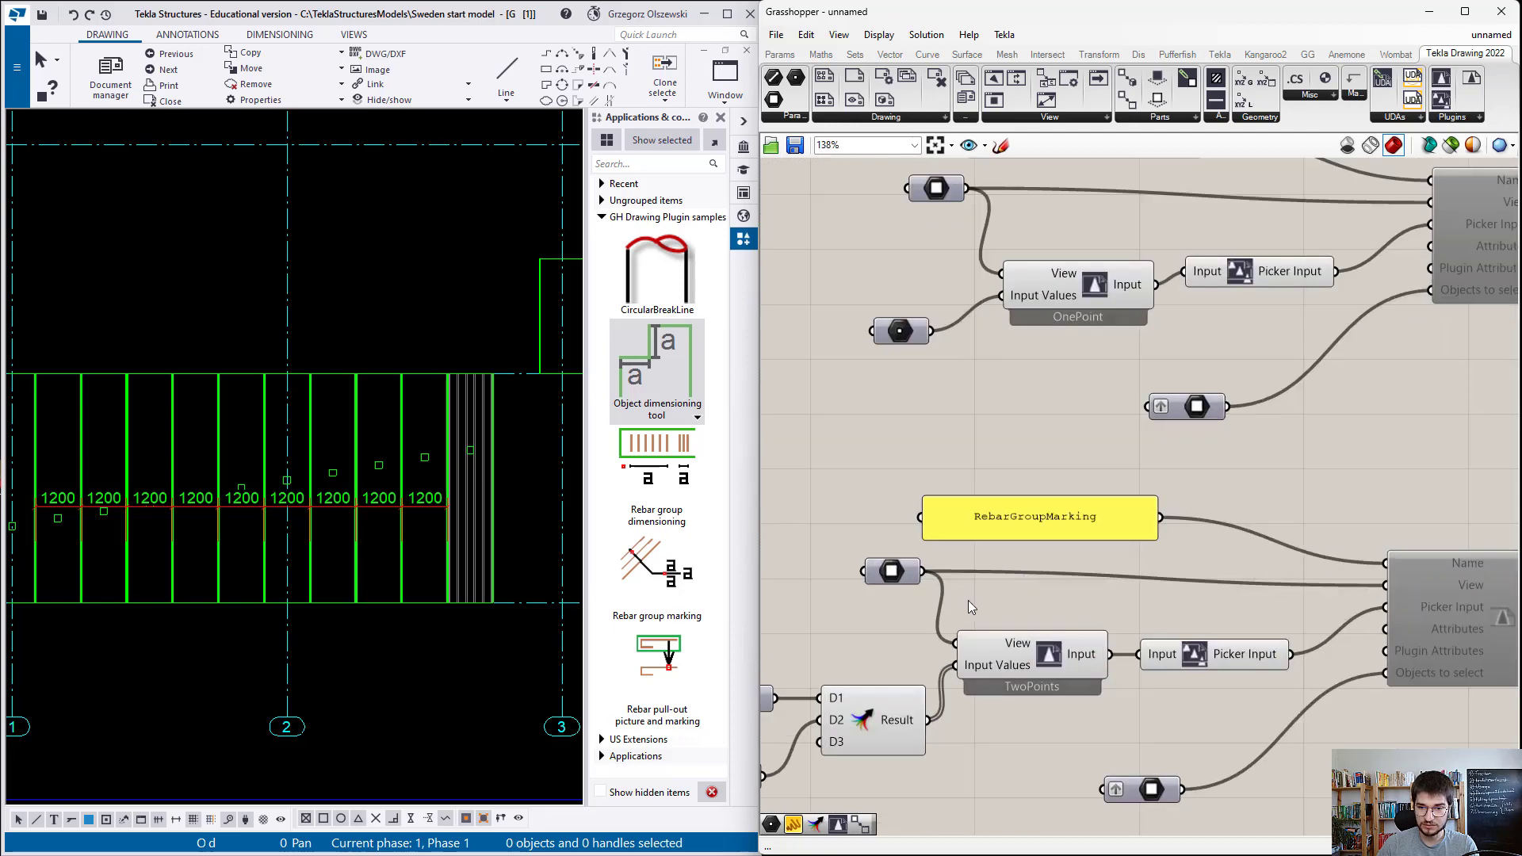
left_click(1149, 791)
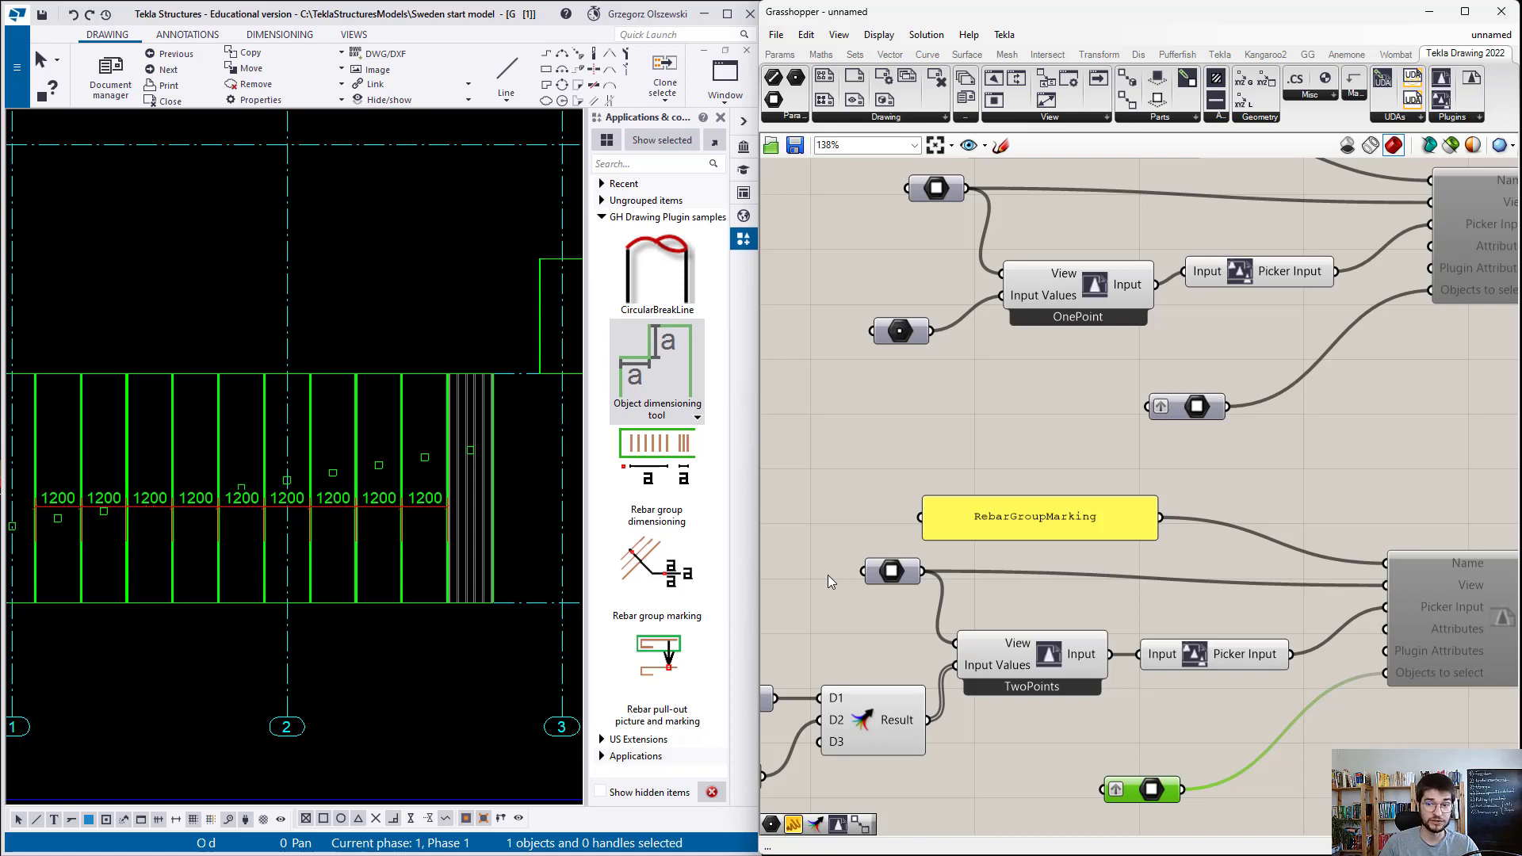
scroll(827, 574, "down", 3)
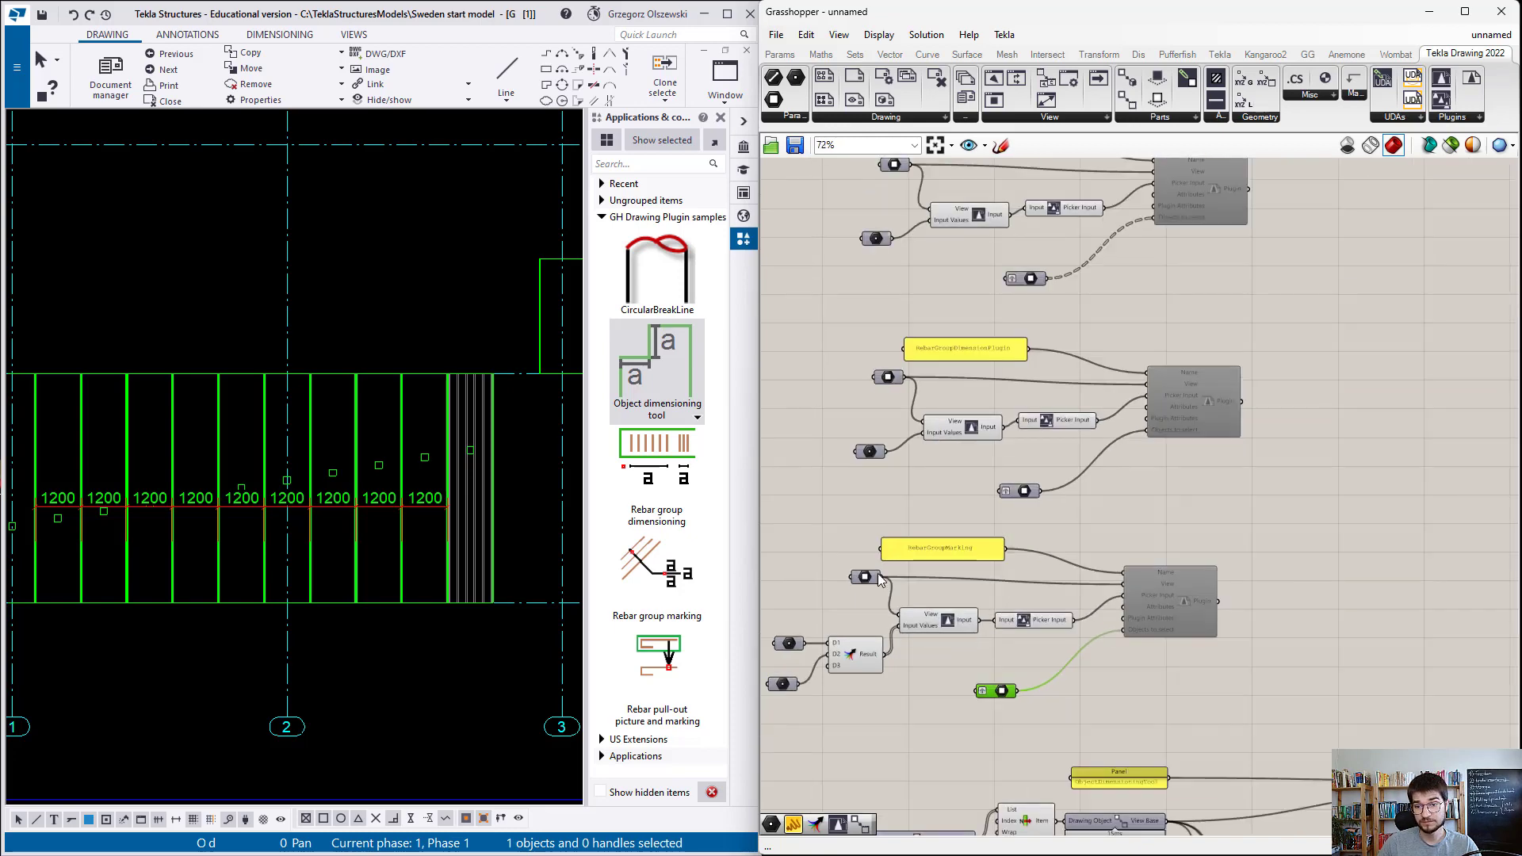
scroll(892, 482, "down", 2)
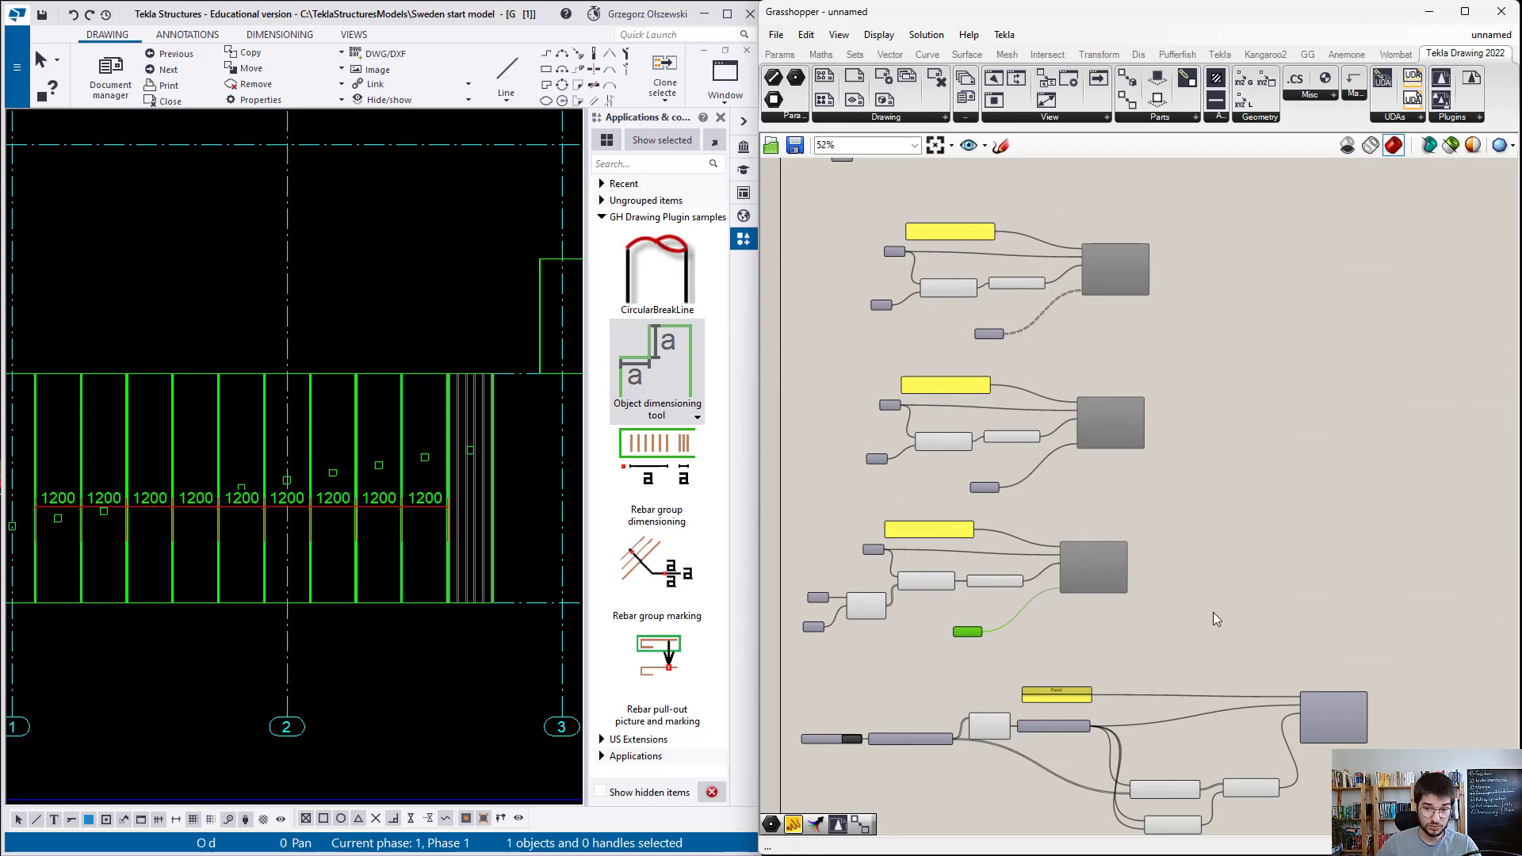
Step: Examine the available input types of the TwoPoints component in the RebarGroupMarking definition
scroll(962, 614, "up", 5)
left_click(831, 541)
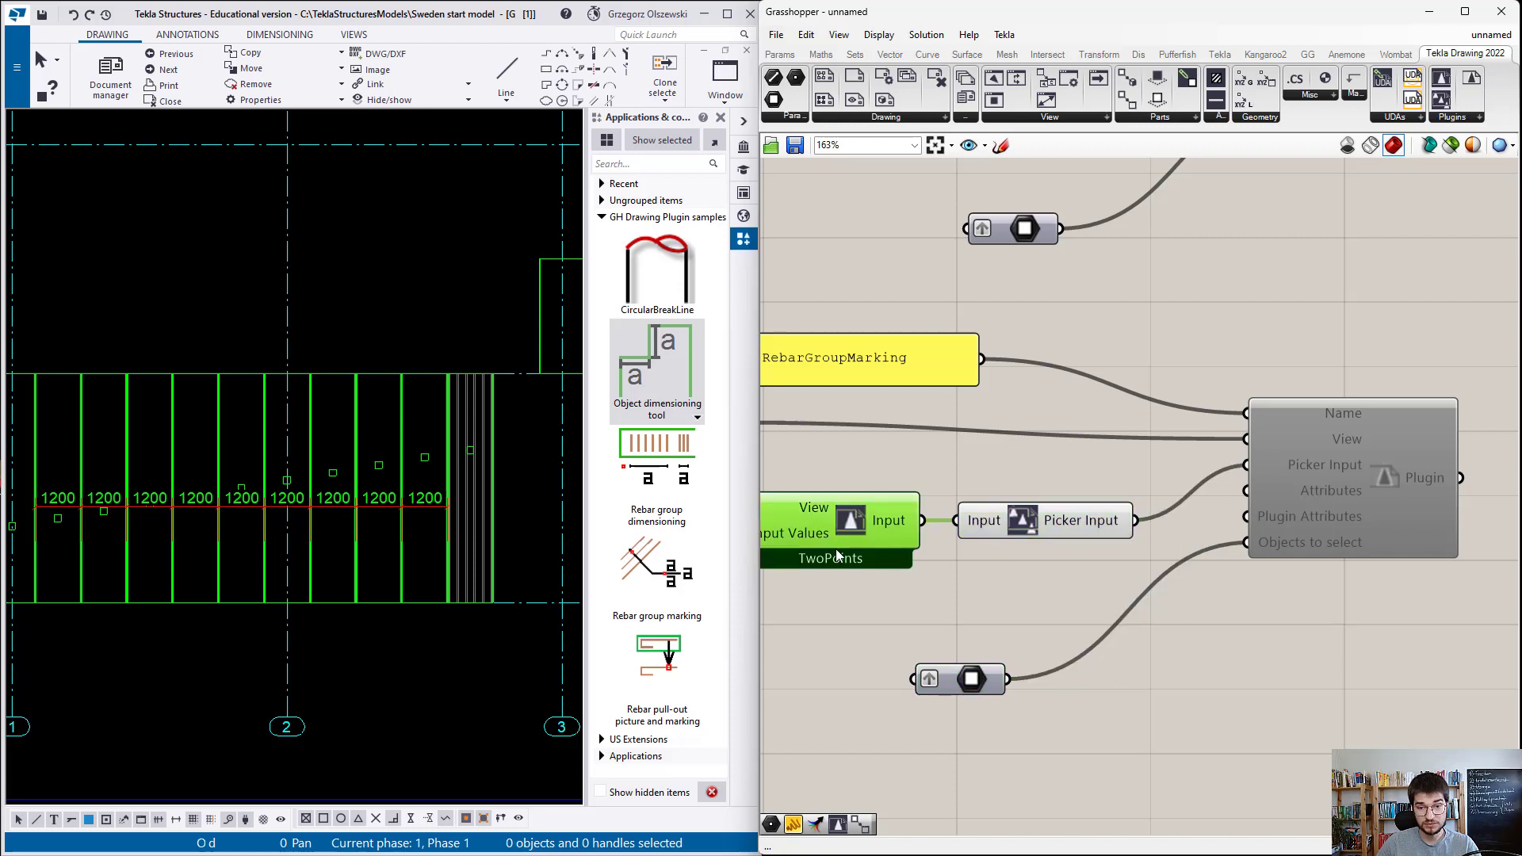
right_click(844, 535)
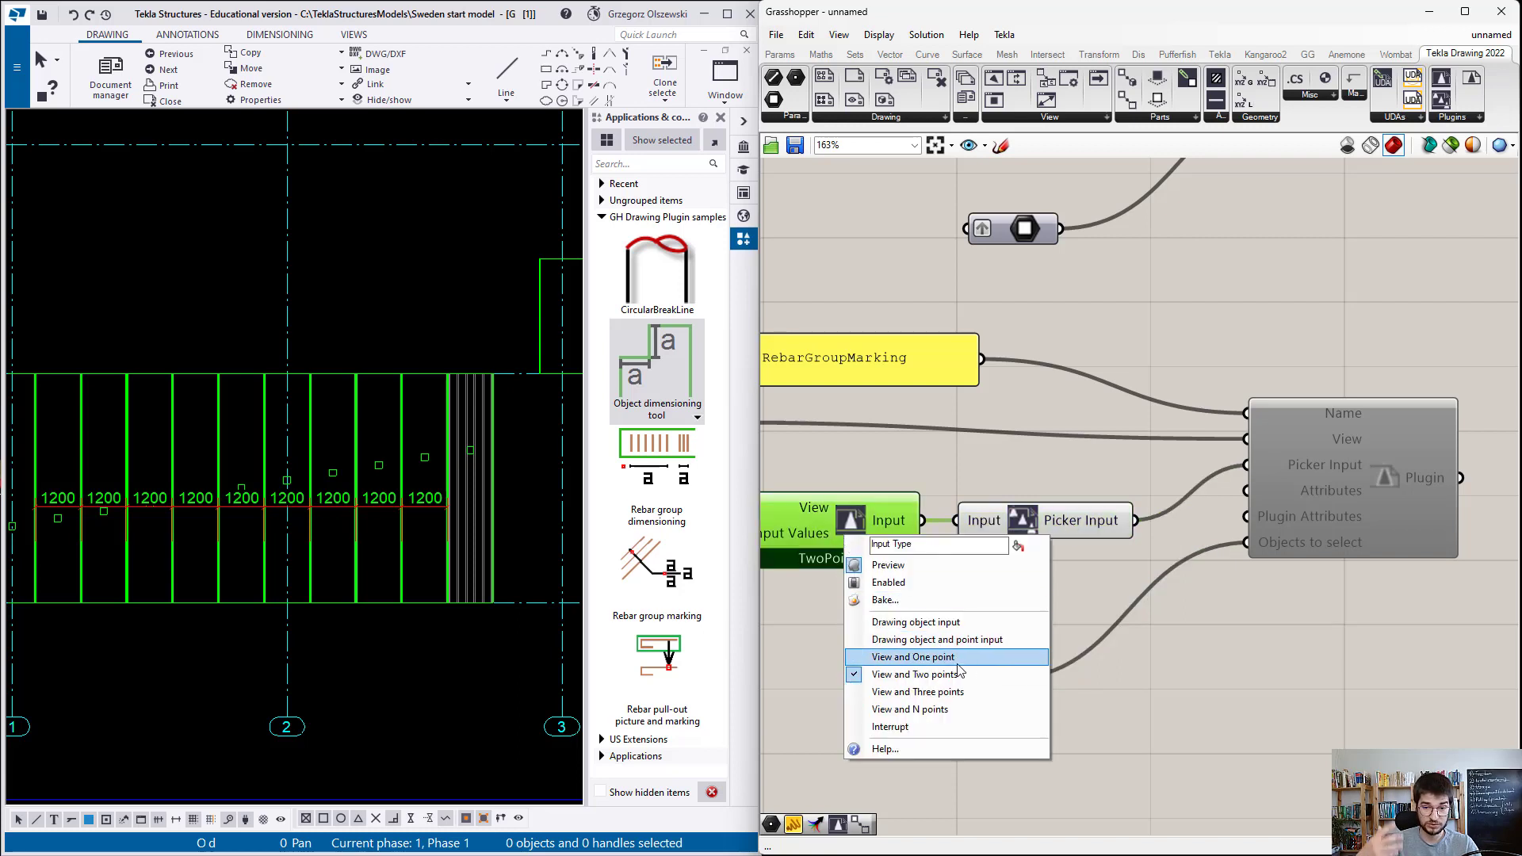